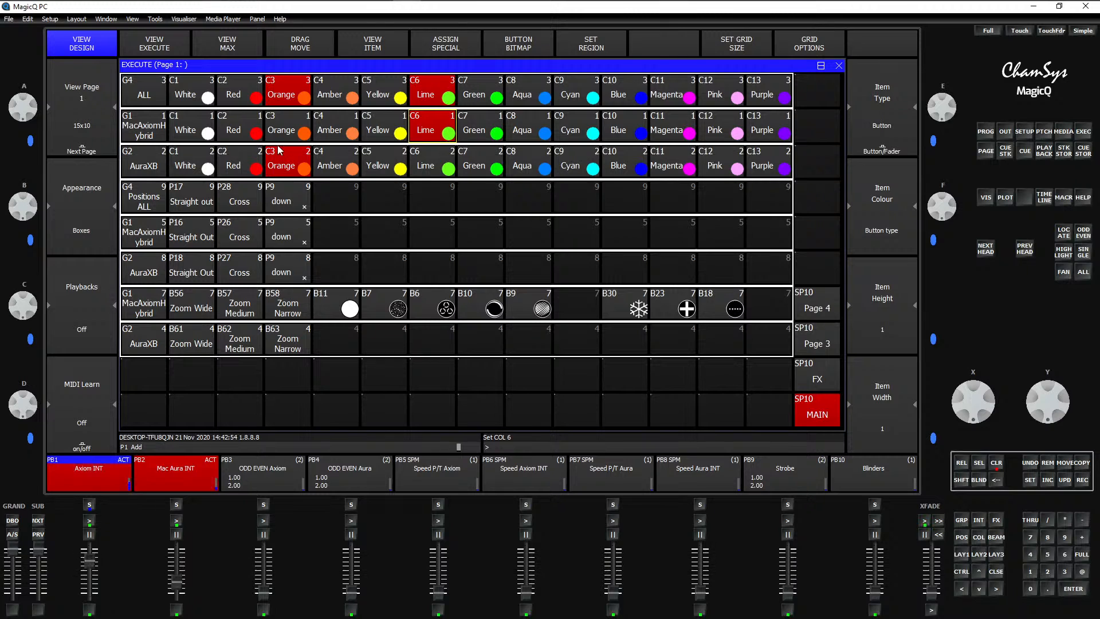
Step: View the FX page of the execute window and return to the MAIN page
{"action": "left_click", "coordinate": [818, 379]}
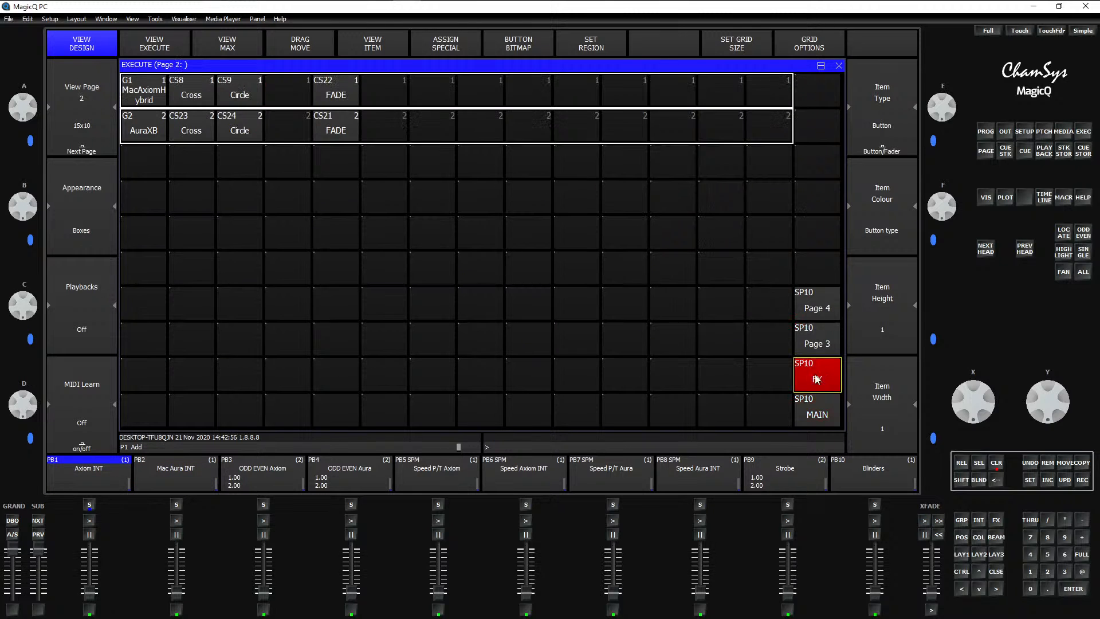
{"action": "left_click", "coordinate": [804, 420]}
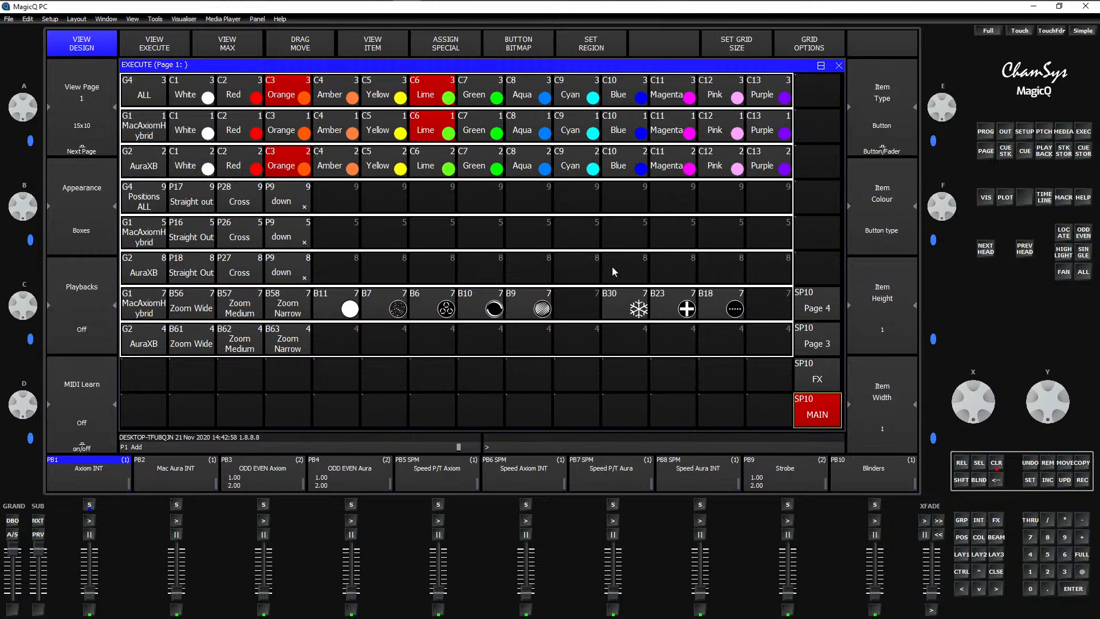
{"action": "mouse_move", "coordinate": [210, 6]}
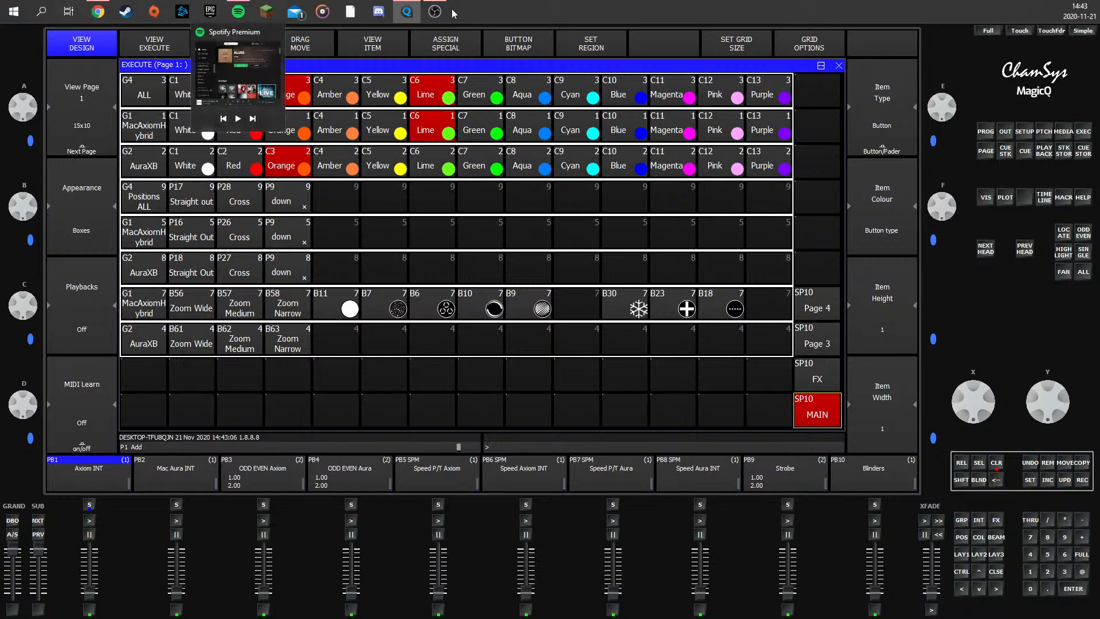
{"action": "mouse_move", "coordinate": [434, 12]}
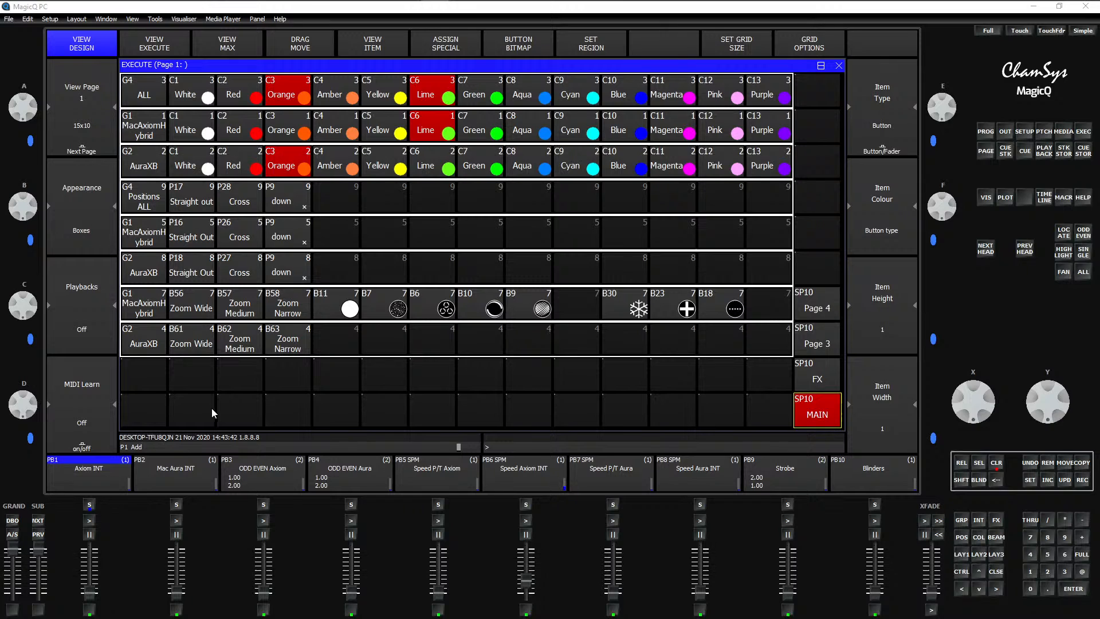
{"action": "mouse_move", "coordinate": [261, 592]}
{"action": "left_mouse_down"}
{"action": "mouse_move", "coordinate": [263, 581]}
{"action": "mouse_move", "coordinate": [265, 605]}
{"action": "left_mouse_up"}
Step: Start a new show in Normal (live) programming mode, erasing the current show from memory
{"action": "left_click", "coordinate": [1020, 131]}
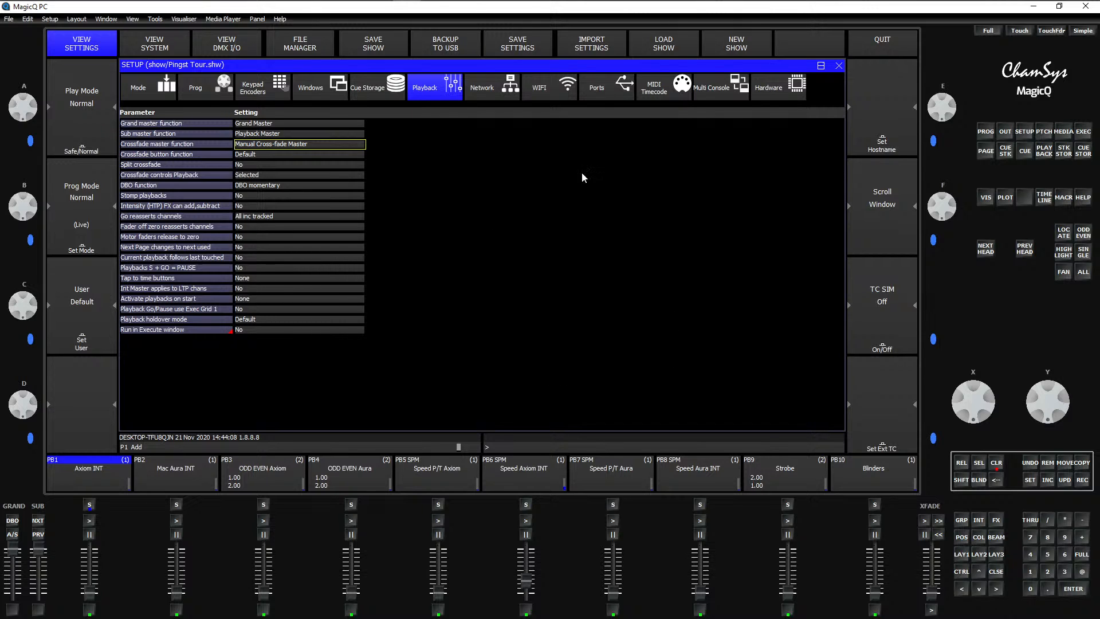
{"action": "left_click", "coordinate": [747, 49]}
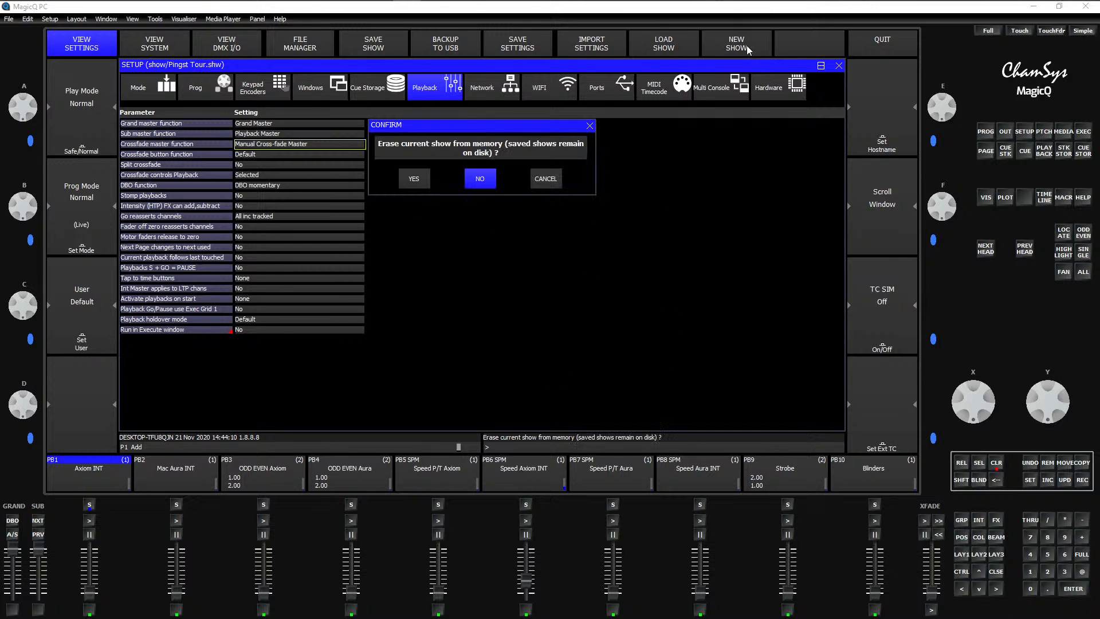
{"action": "left_click", "coordinate": [421, 180]}
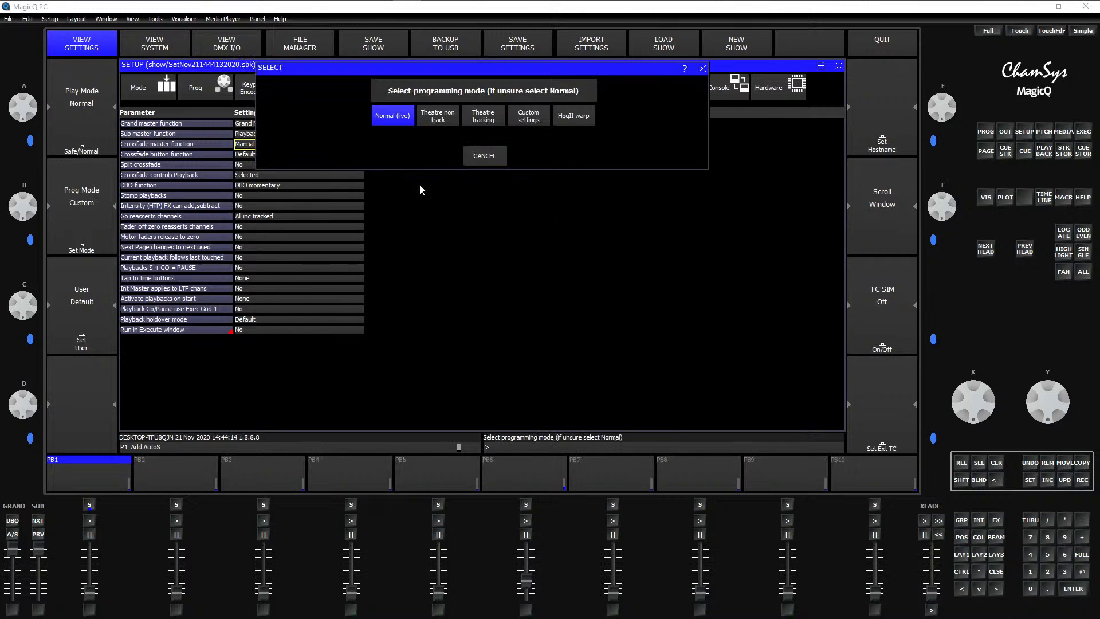
{"action": "left_click", "coordinate": [395, 117]}
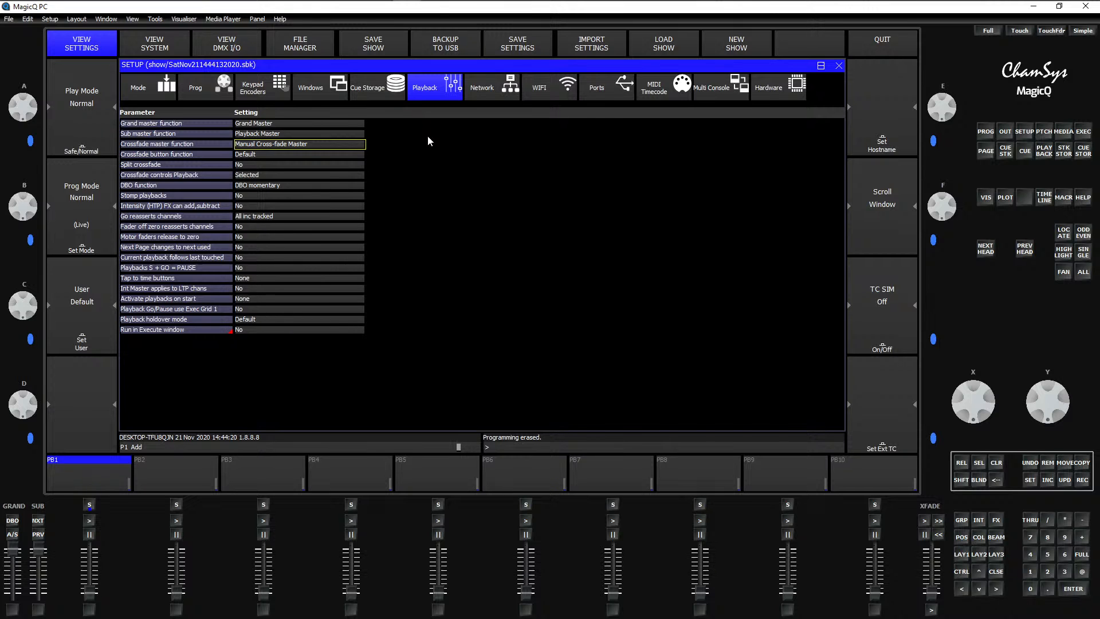
{"action": "key", "text": "ctrl+F2"}
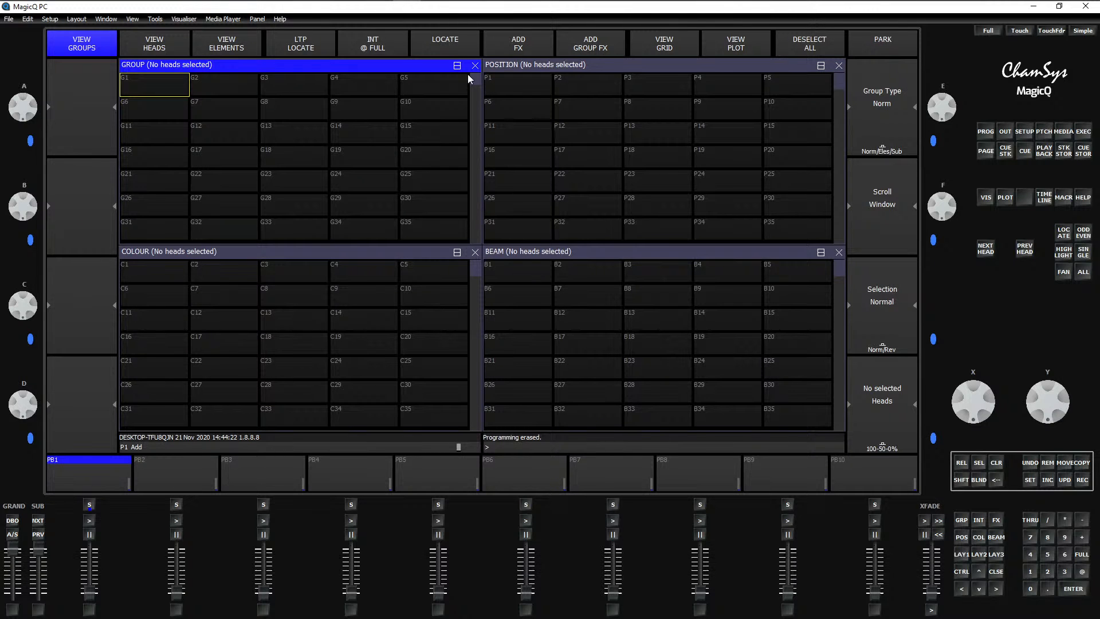
{"action": "left_click", "coordinate": [1083, 133]}
{"action": "left_click", "coordinate": [1043, 132]}
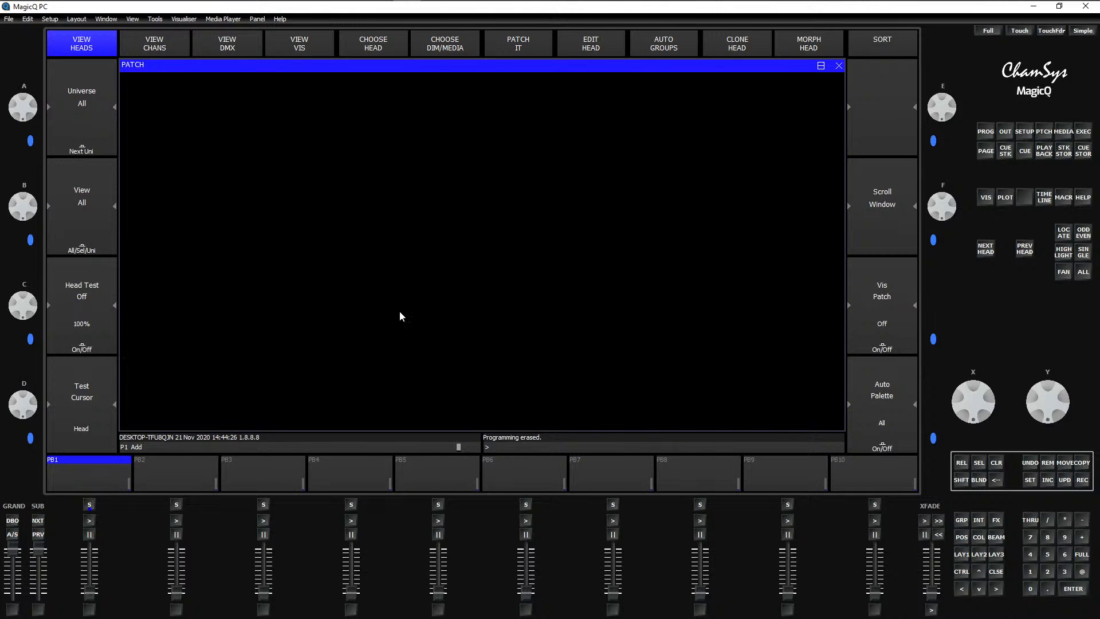
{"action": "key", "text": "ctrl+F2"}
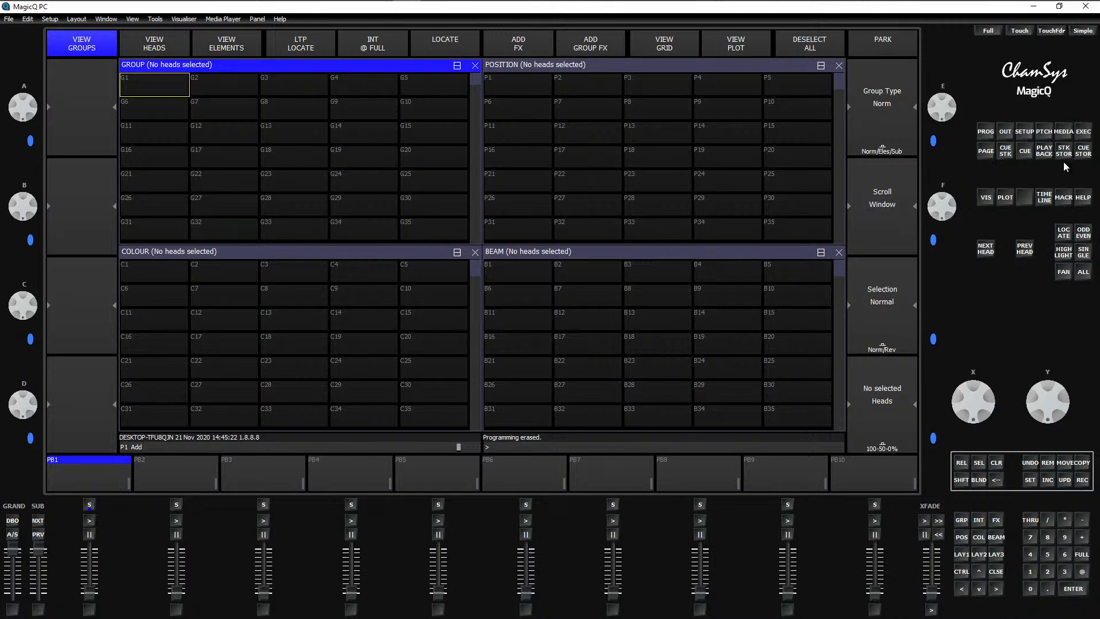
Step: Choose the Martin Mac Axiom Hybrid 23ch head from the head library for patching
{"action": "left_click", "coordinate": [1044, 133]}
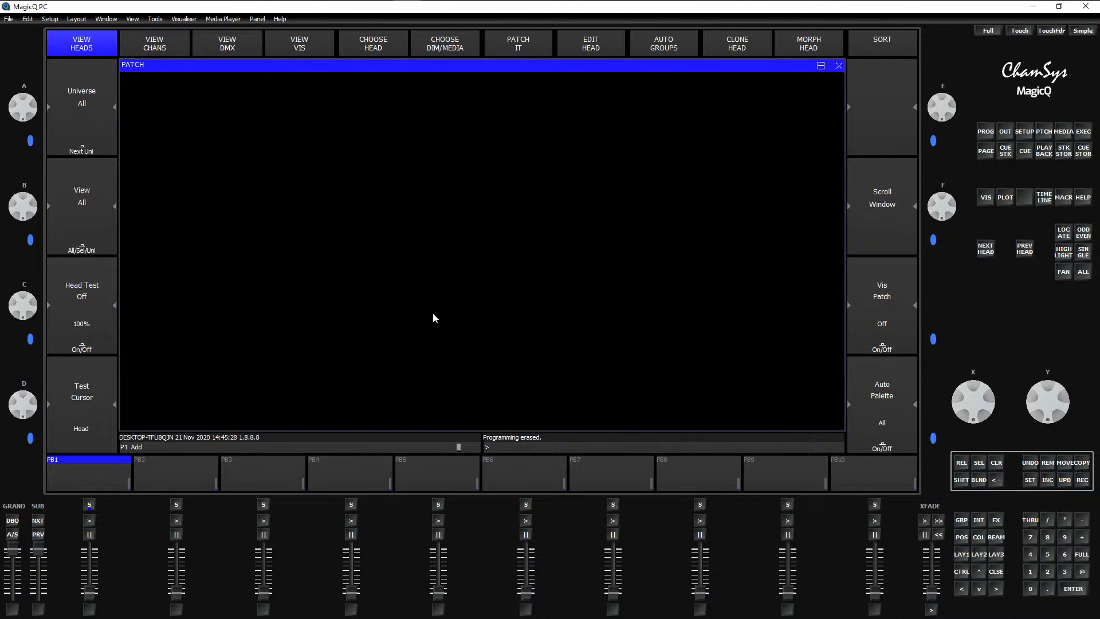
{"action": "left_click", "coordinate": [388, 46]}
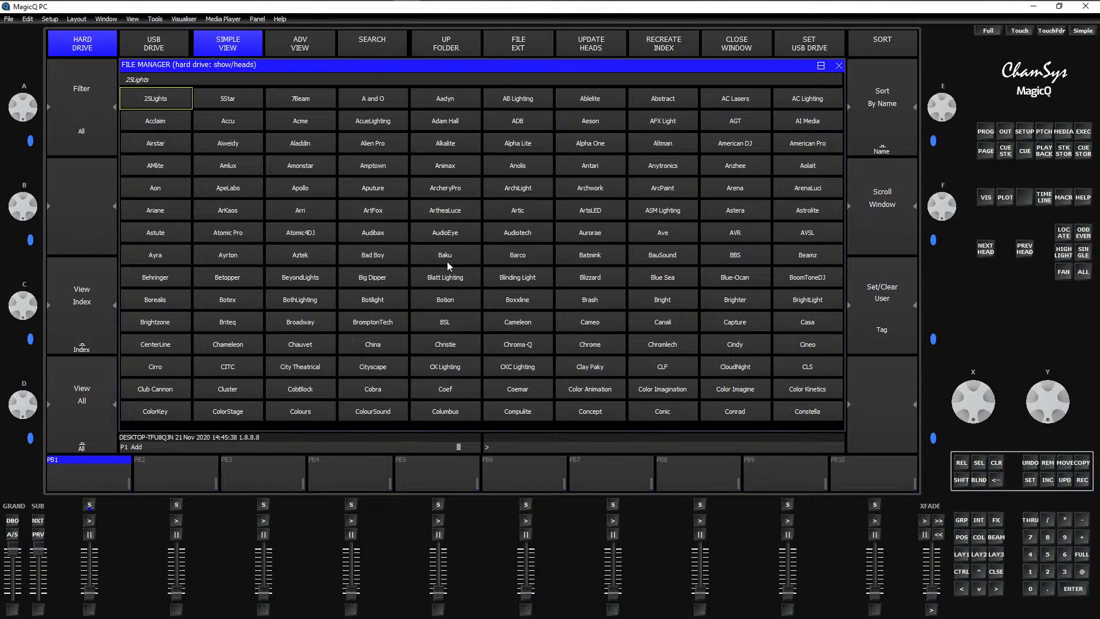
{"action": "type", "text": "martin"}
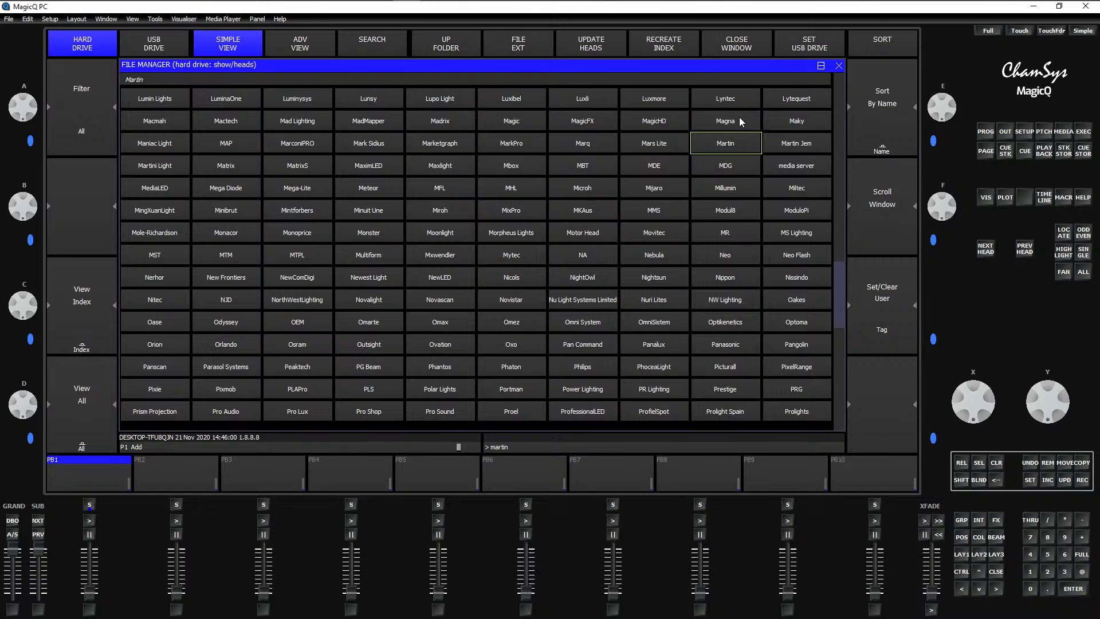
{"action": "left_click", "coordinate": [734, 147]}
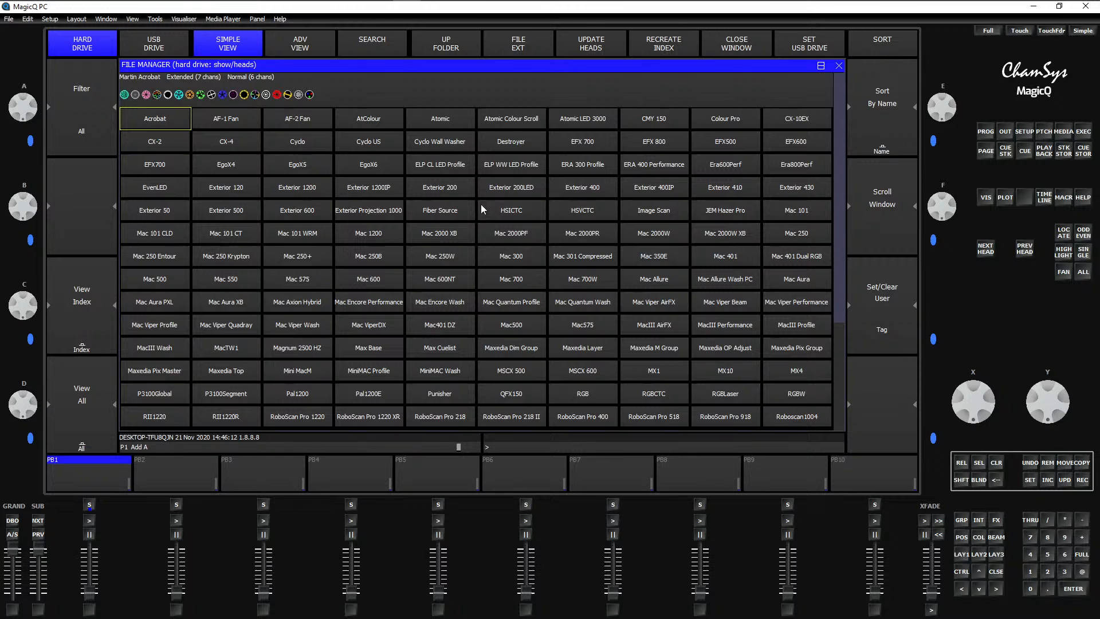
{"action": "left_click", "coordinate": [306, 303]}
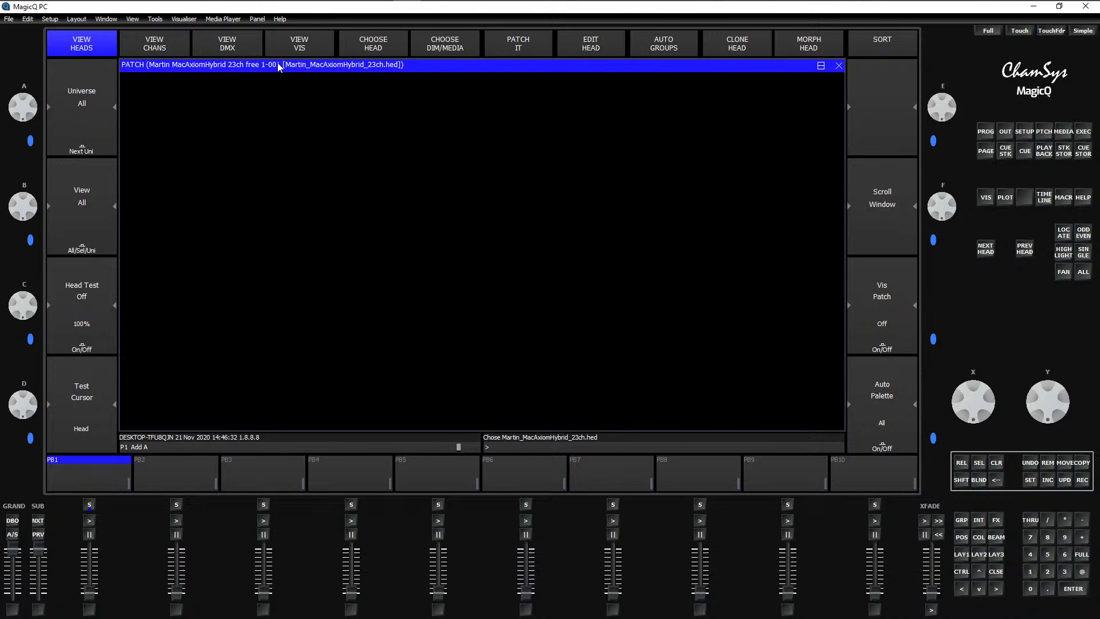
Step: Patch 8 of the chosen heads at universe 1 channel 1 (8@1-1) and auto insert them into the visualiser
{"action": "left_click", "coordinate": [519, 45]}
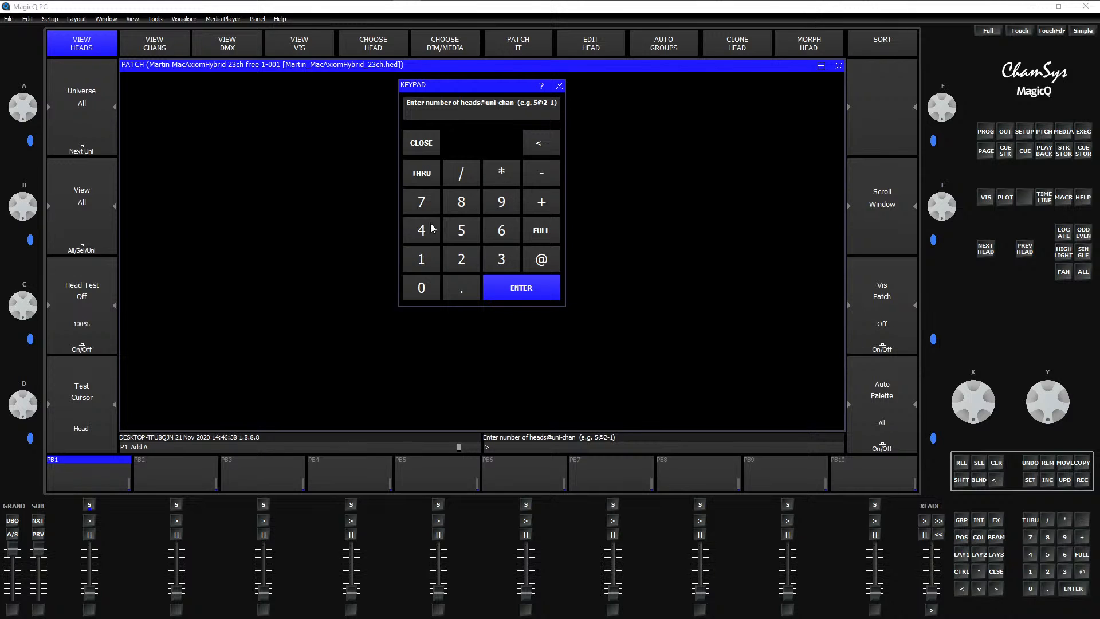
{"action": "left_click", "coordinate": [466, 201]}
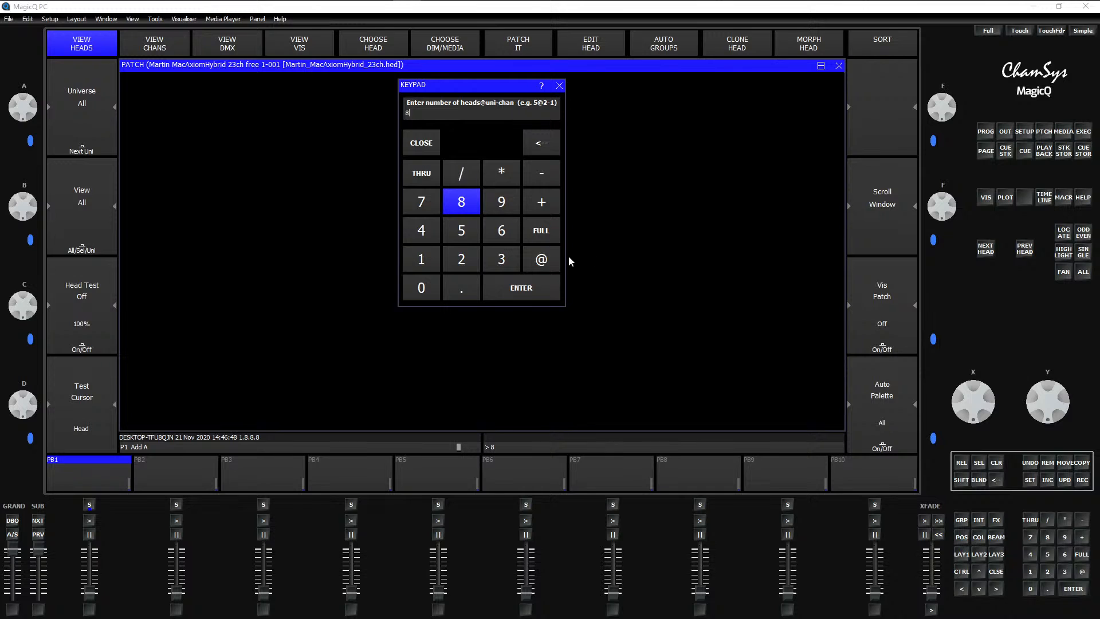
{"action": "left_click", "coordinate": [550, 260]}
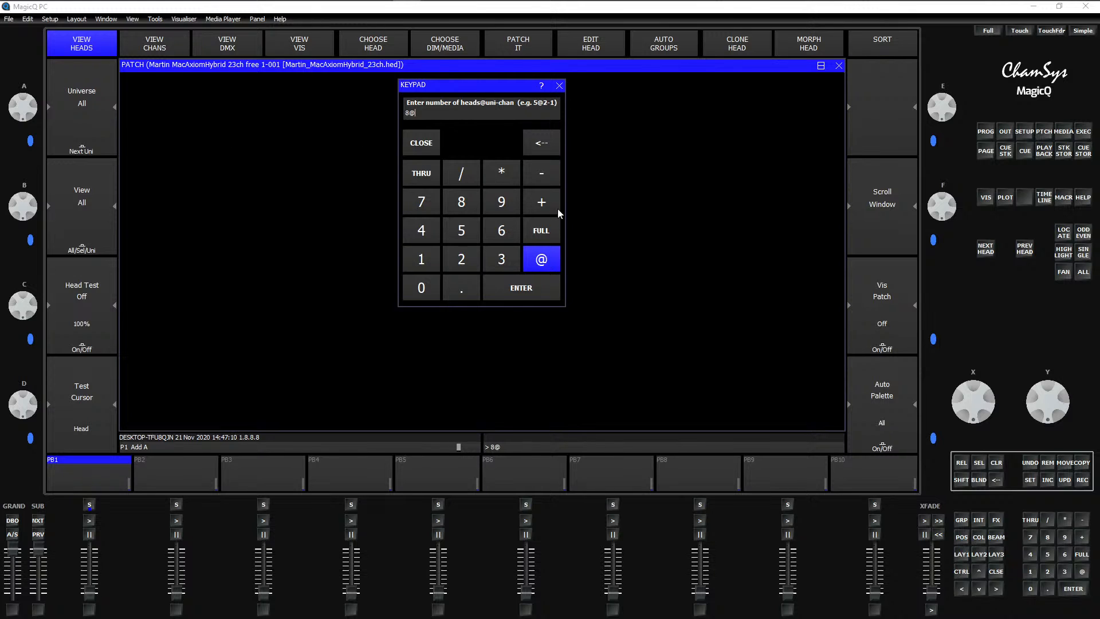
{"action": "left_click", "coordinate": [434, 262]}
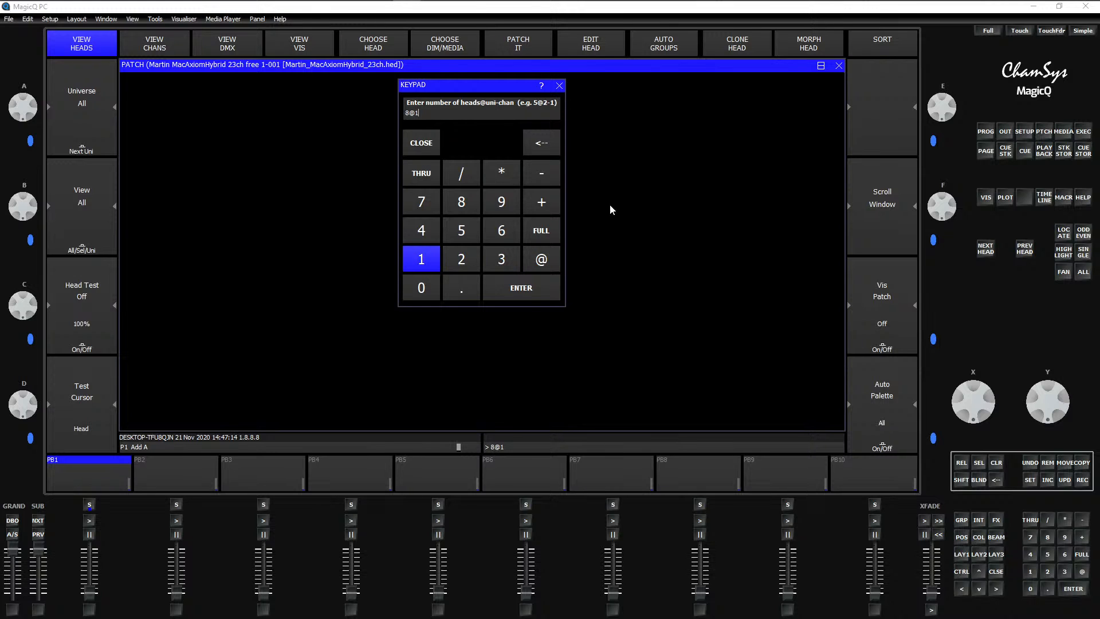
{"action": "left_click", "coordinate": [544, 177]}
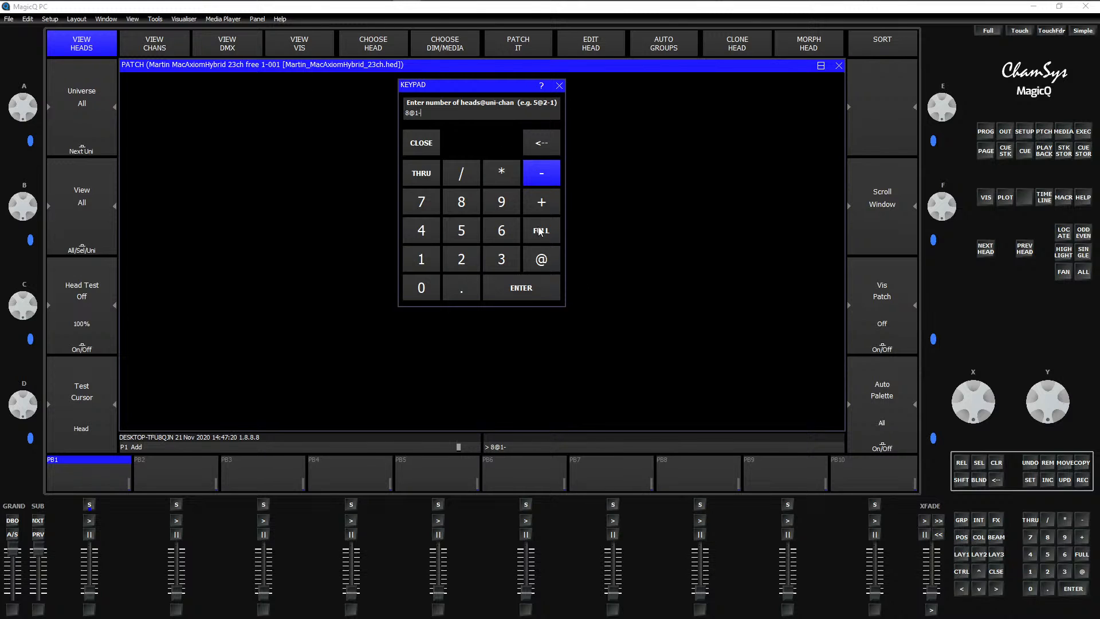
{"action": "left_click", "coordinate": [422, 259]}
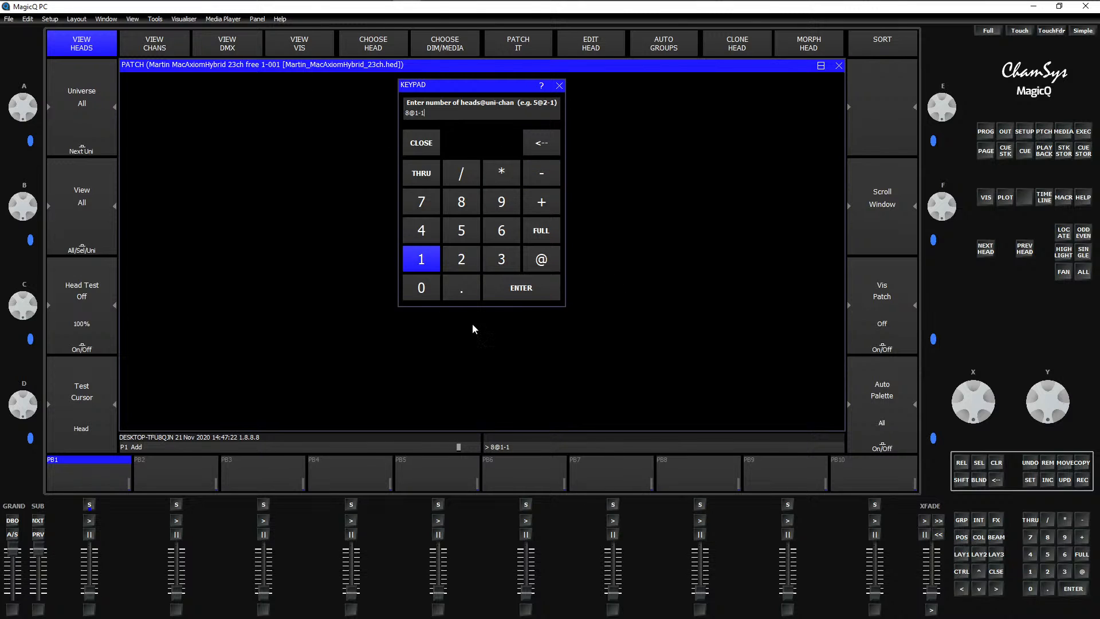
{"action": "left_click", "coordinate": [534, 290]}
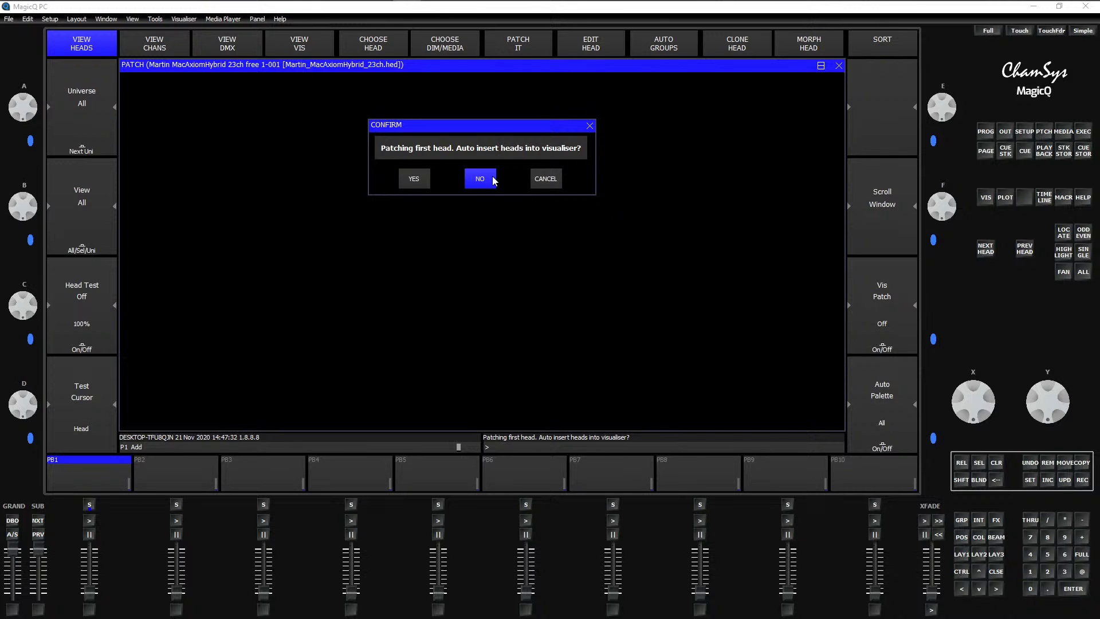
{"action": "left_click", "coordinate": [424, 181]}
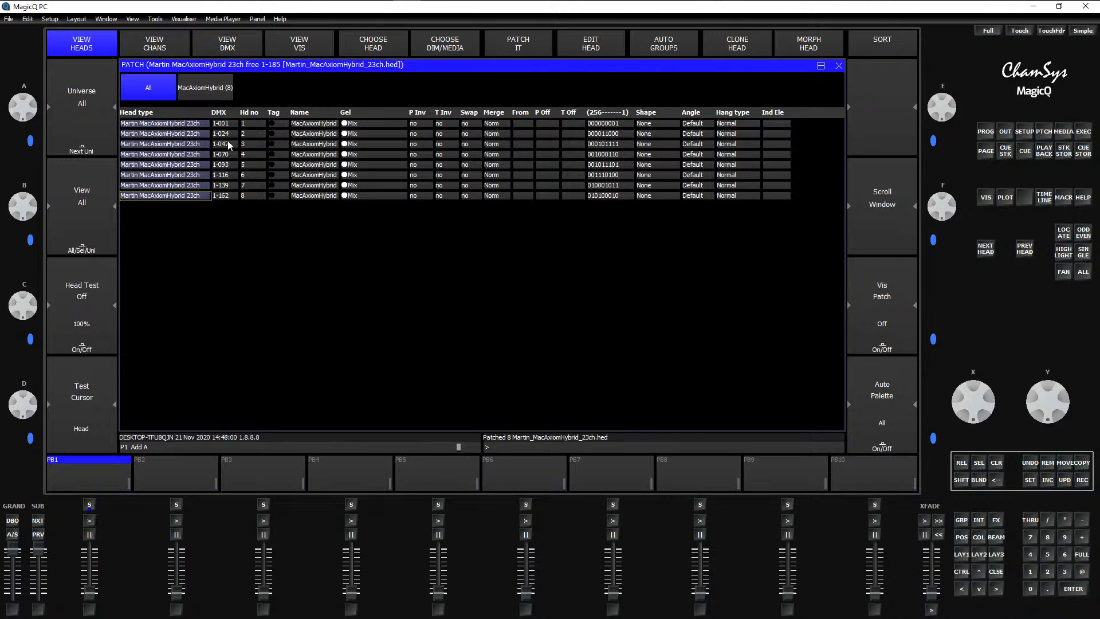
{"action": "left_click", "coordinate": [211, 85]}
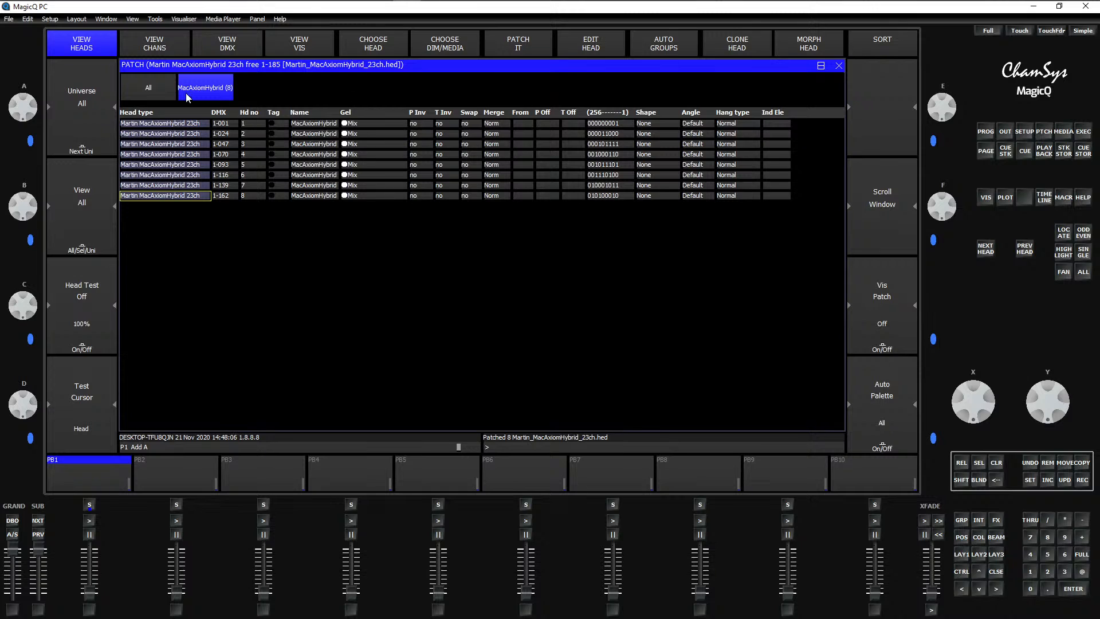
{"action": "left_click", "coordinate": [145, 89]}
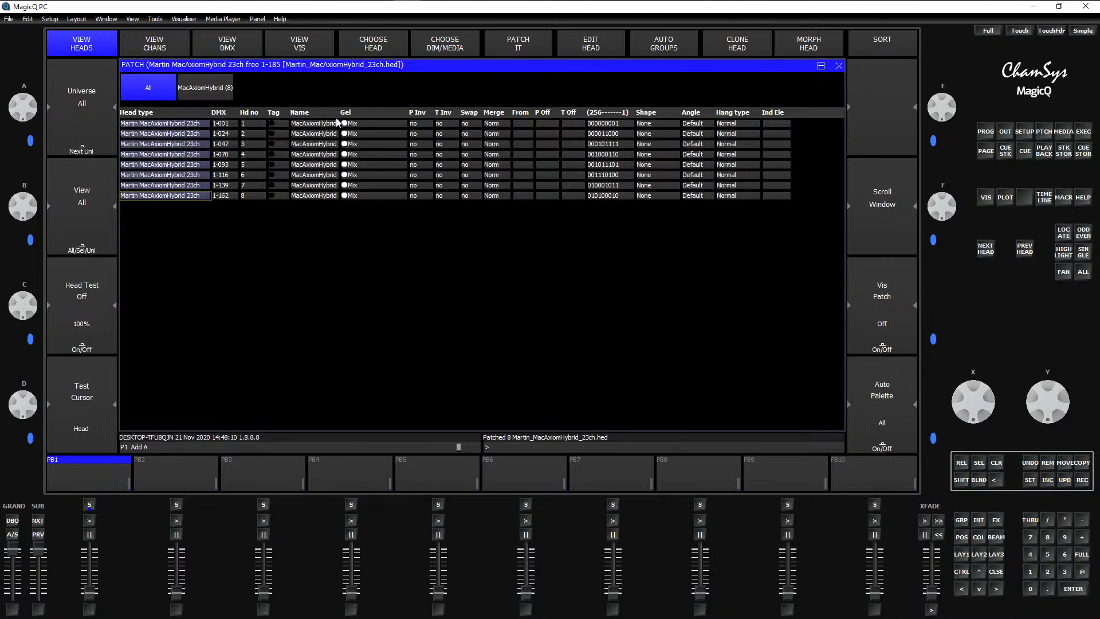
Step: Select the MacAxiomHybrid group and apply the Red, Amber and finally Yellow colour palettes to its heads
{"action": "left_click", "coordinate": [962, 555]}
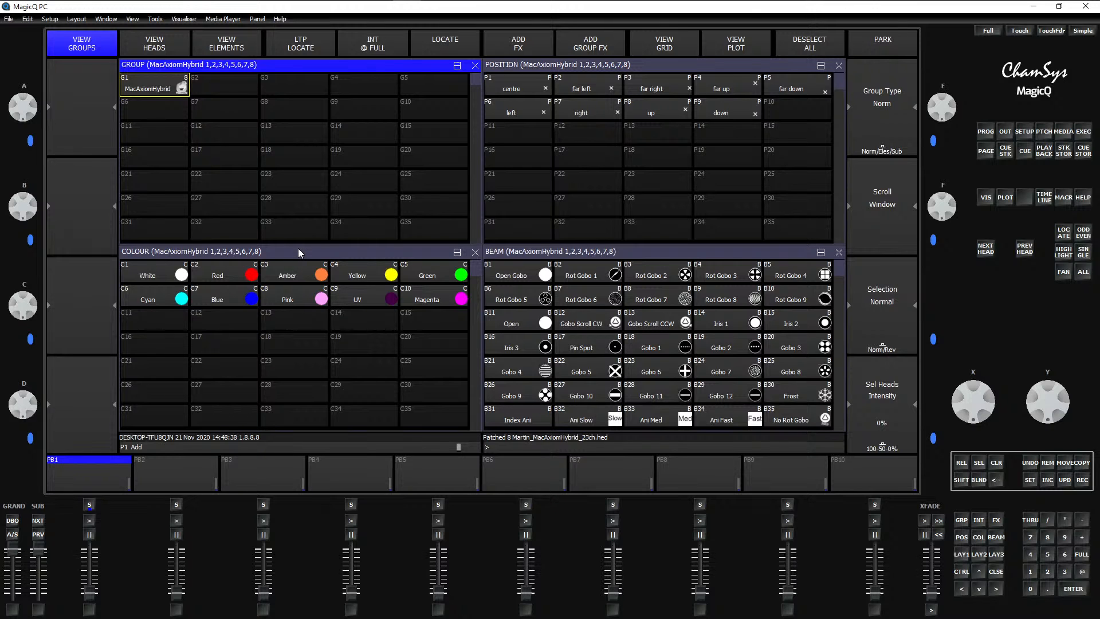
{"action": "left_click", "coordinate": [157, 80]}
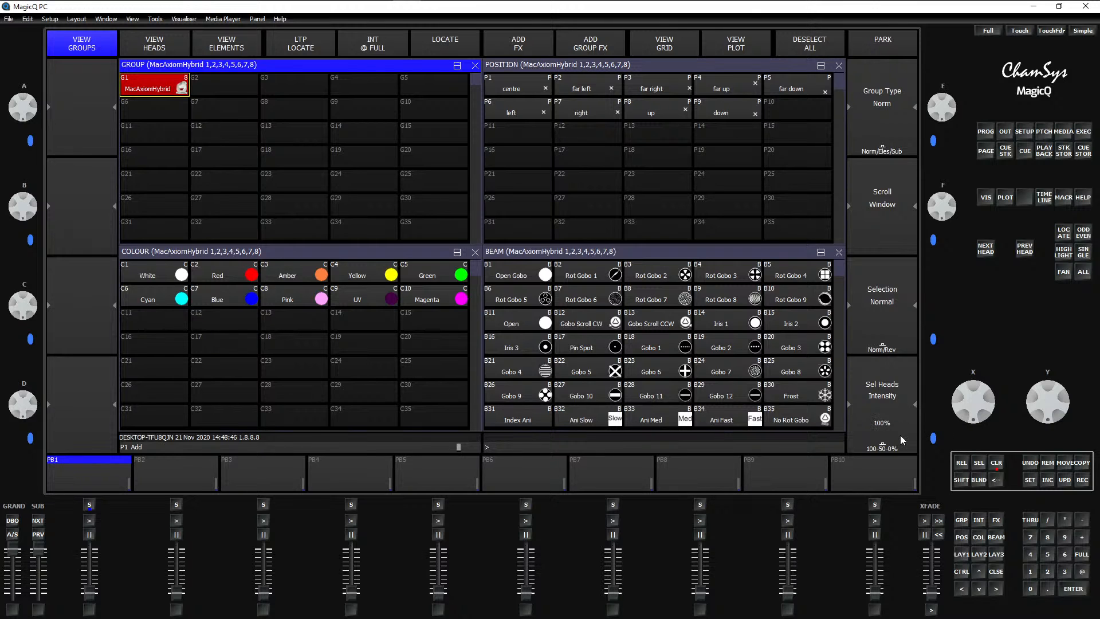
{"action": "left_click", "coordinate": [246, 275]}
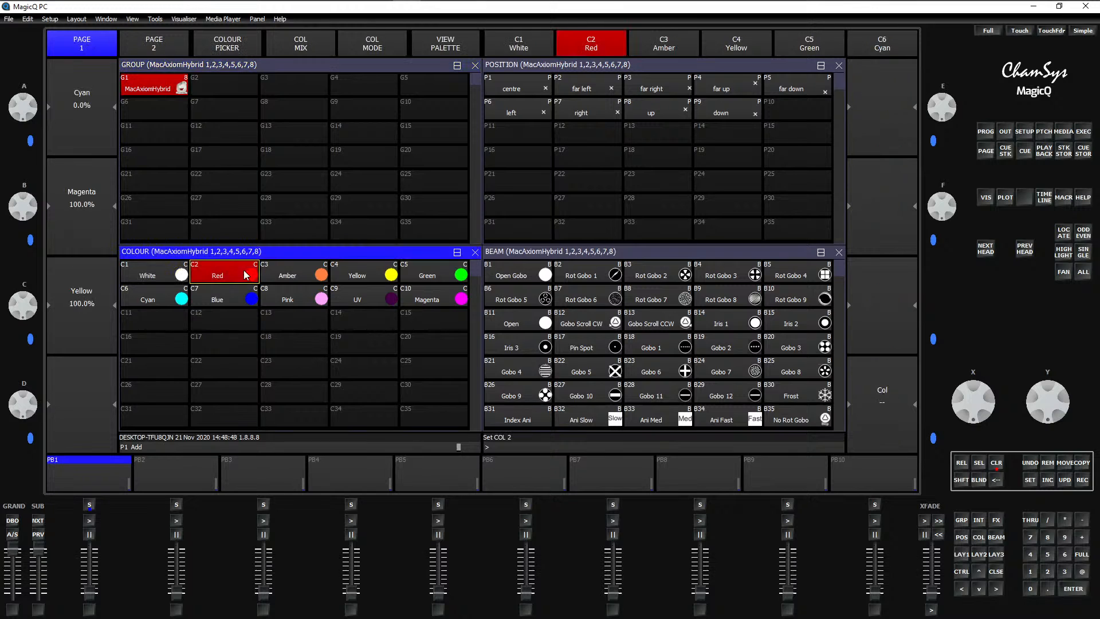
{"action": "left_click", "coordinate": [291, 281]}
{"action": "left_click", "coordinate": [358, 279]}
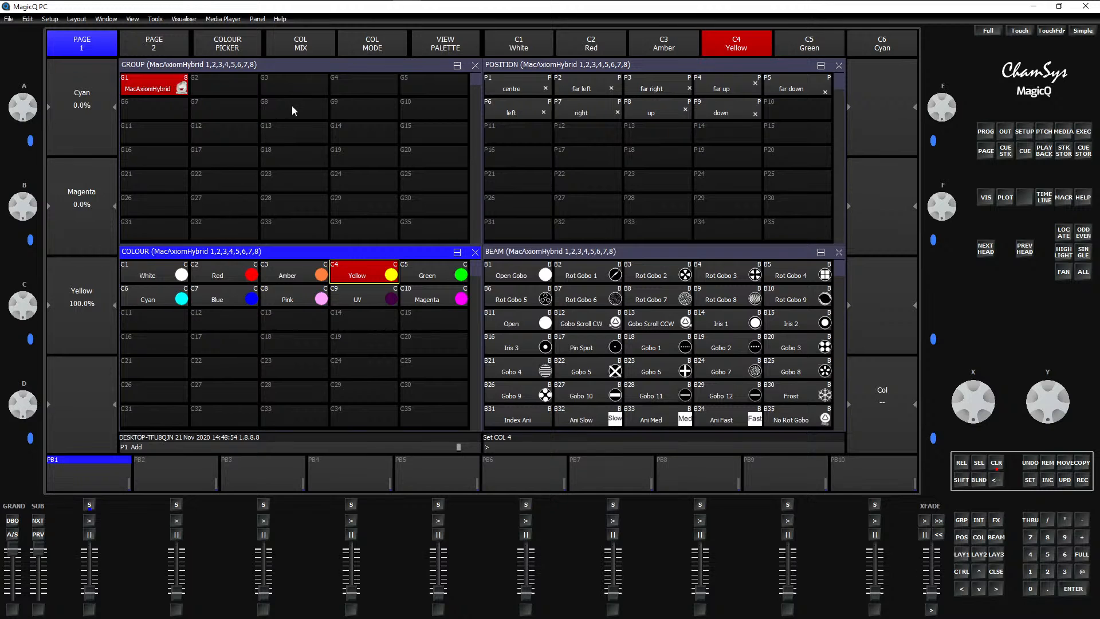
Step: Show the visualiser in its own window, placed in the upper right corner of the screen and enlarged
{"action": "left_click", "coordinate": [222, 19]}
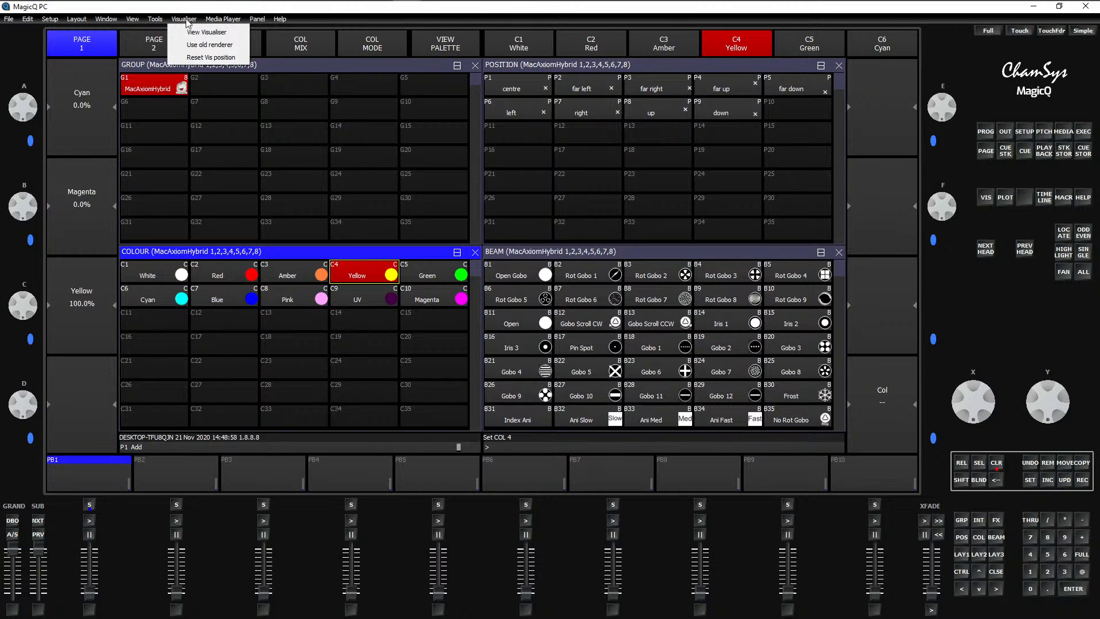
{"action": "left_click", "coordinate": [188, 33]}
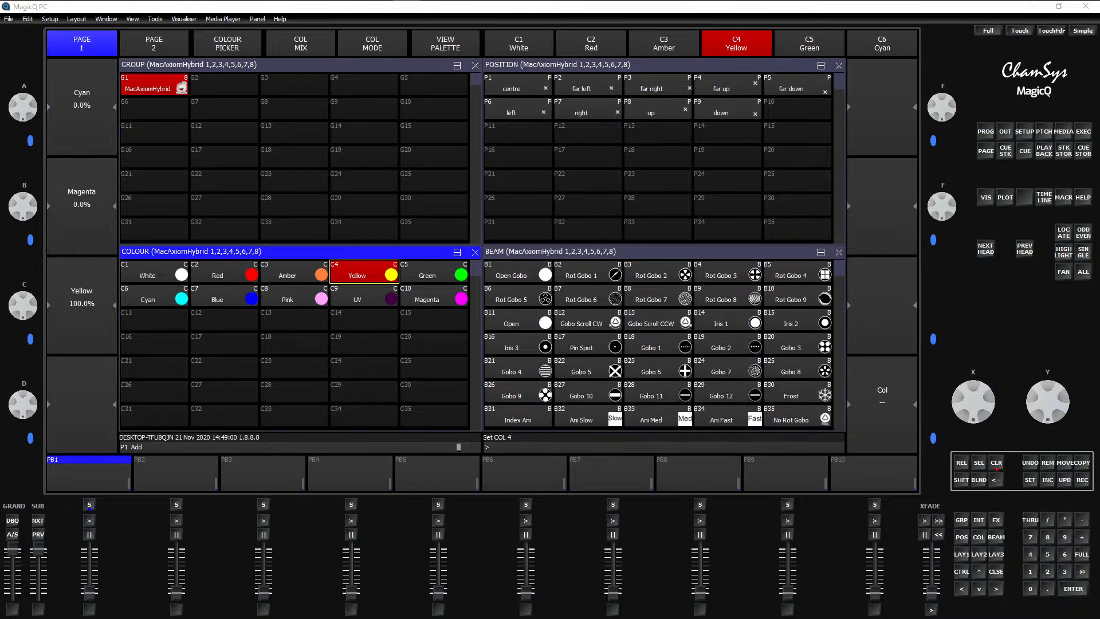
{"action": "left_click_drag", "start_coordinate": [199, 350], "coordinate": [922, 43]}
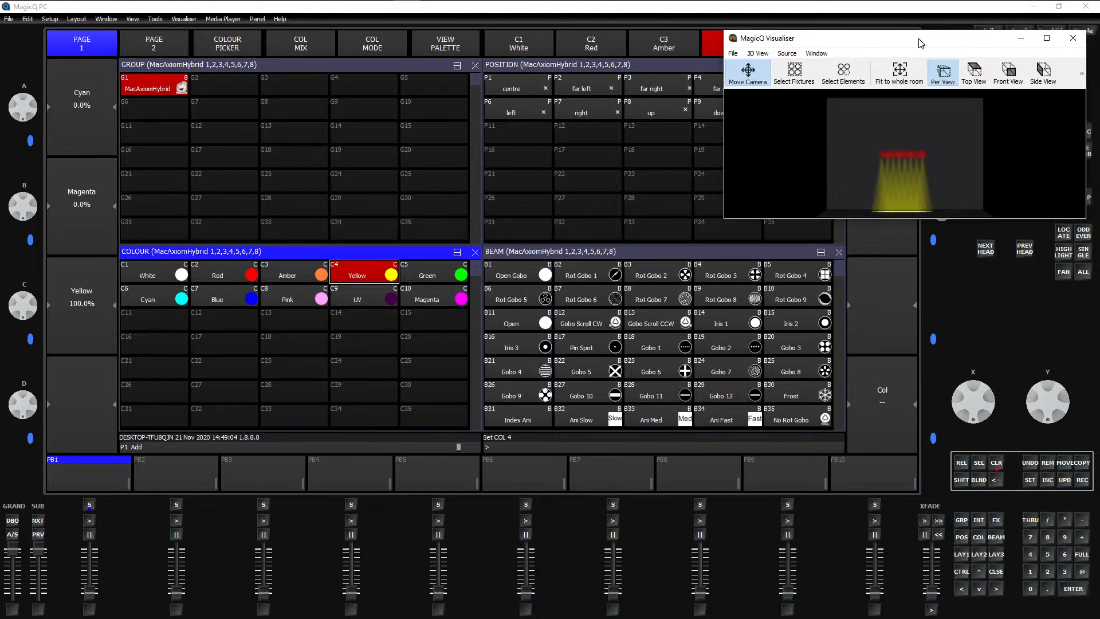
{"action": "left_click_drag", "start_coordinate": [890, 222], "coordinate": [865, 309]}
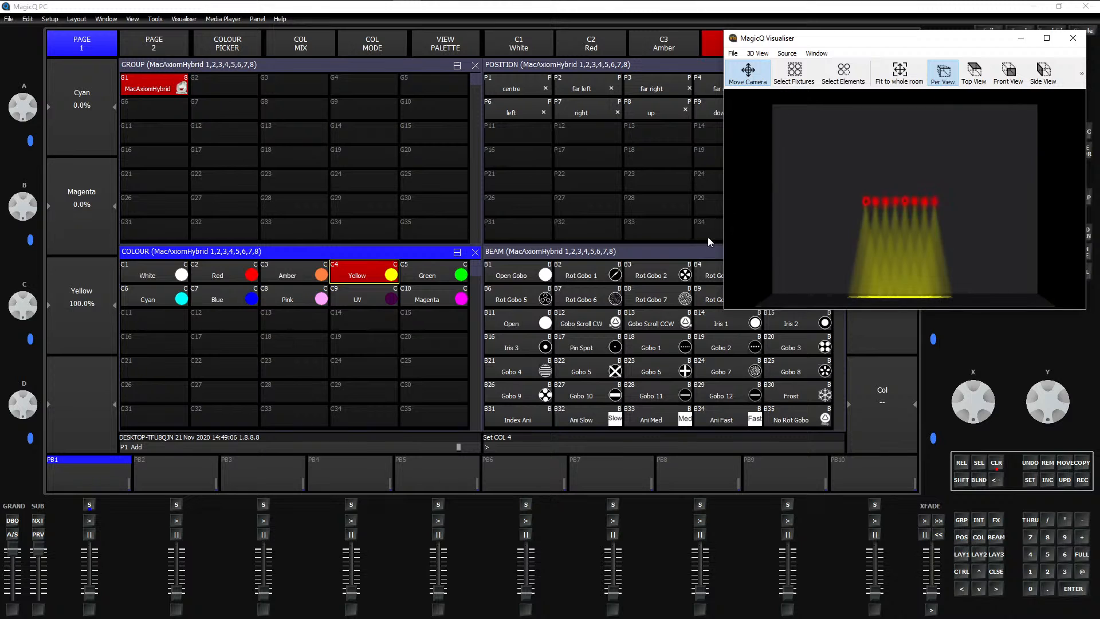
{"action": "left_click_drag", "start_coordinate": [723, 241], "coordinate": [665, 246]}
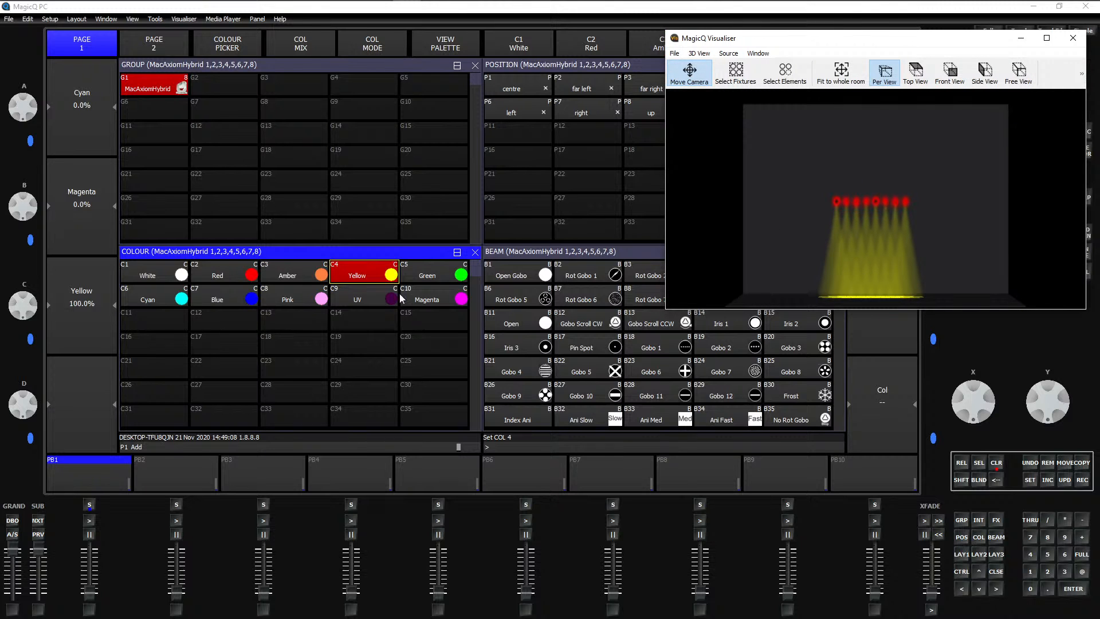
Step: Try the Green, Magenta, Pink, Yellow and Red colour palettes and the Rot Gobo 6 beam palette on the selected heads
{"action": "left_click", "coordinate": [417, 278]}
{"action": "left_click", "coordinate": [413, 297]}
{"action": "left_click", "coordinate": [311, 300]}
{"action": "left_click", "coordinate": [601, 301]}
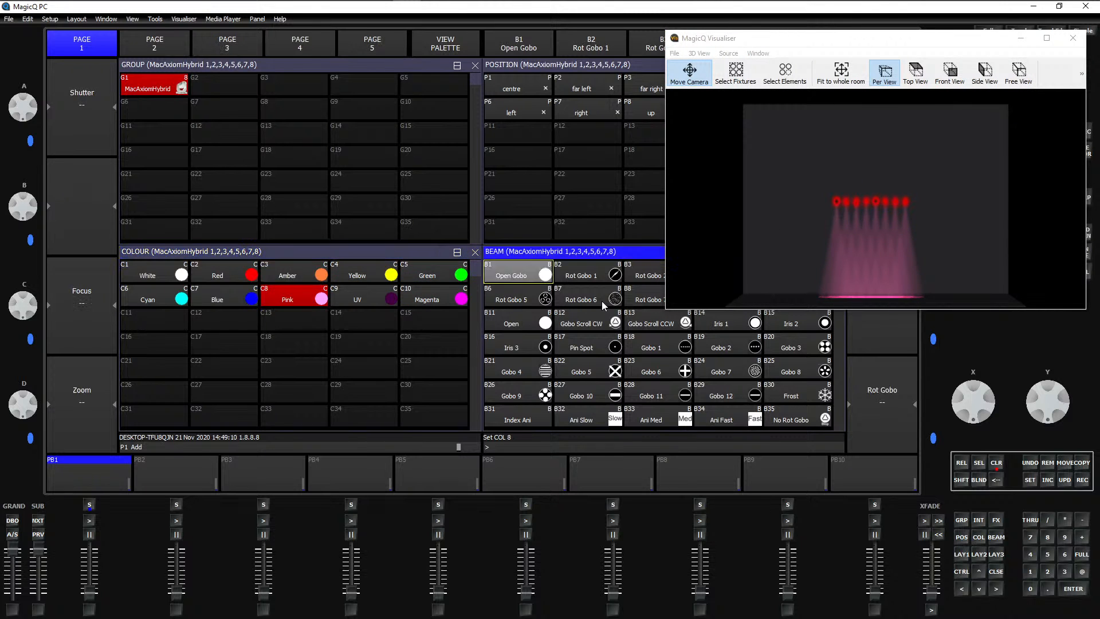
{"action": "left_click_drag", "start_coordinate": [852, 244], "coordinate": [736, 368]}
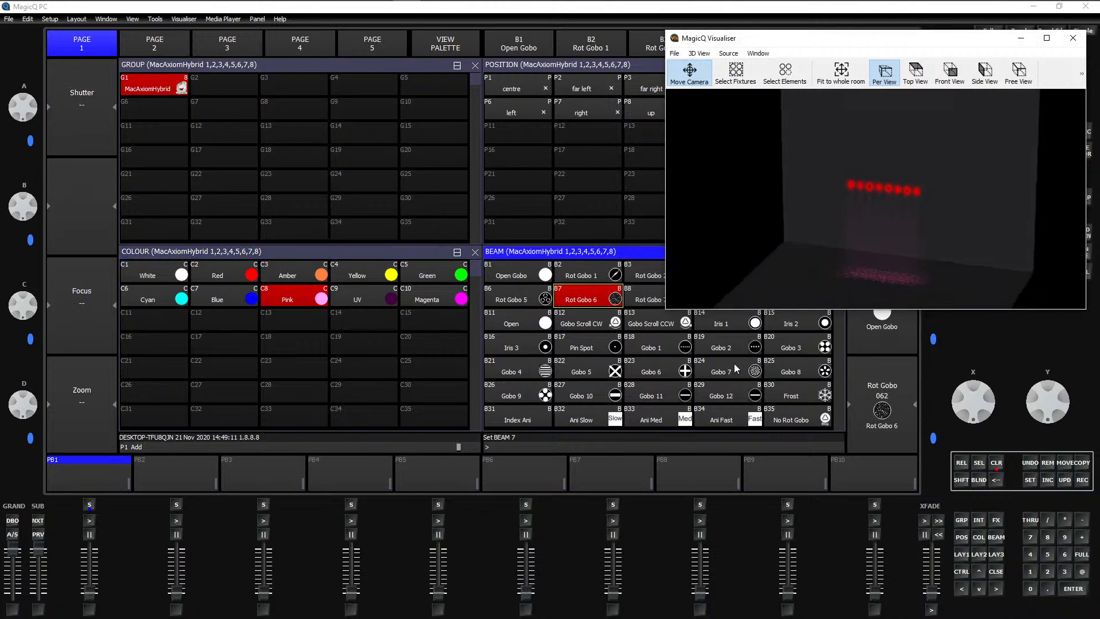
{"action": "left_click", "coordinate": [393, 282]}
{"action": "left_click", "coordinate": [240, 280]}
Step: Try the right, up, centre, left and finally far right position palettes on the selected heads
{"action": "left_click", "coordinate": [610, 115]}
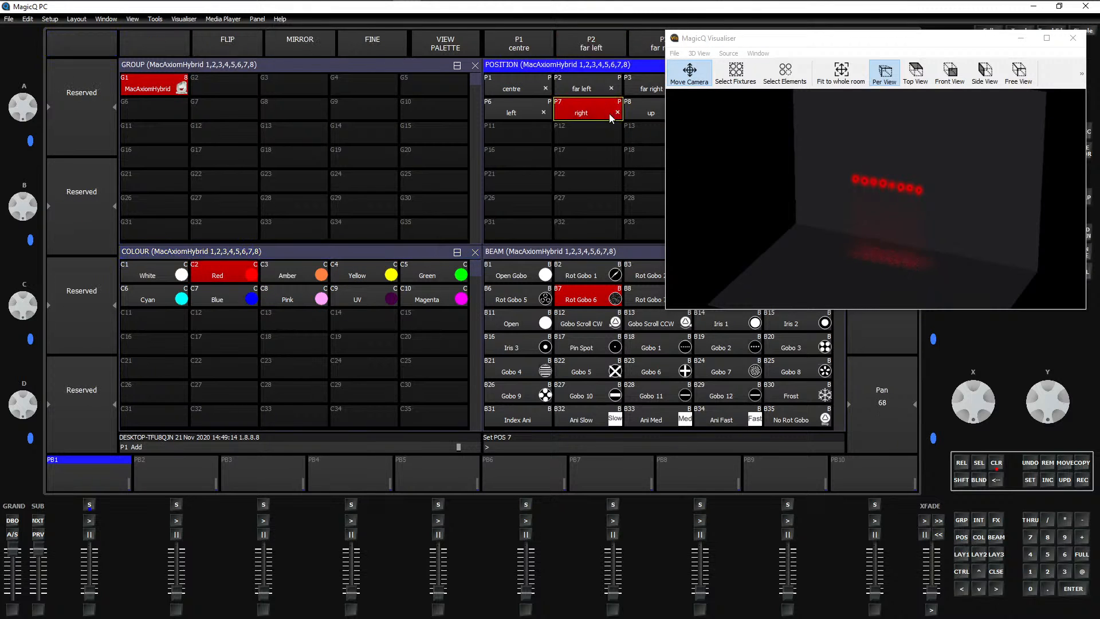
{"action": "left_click", "coordinate": [646, 119]}
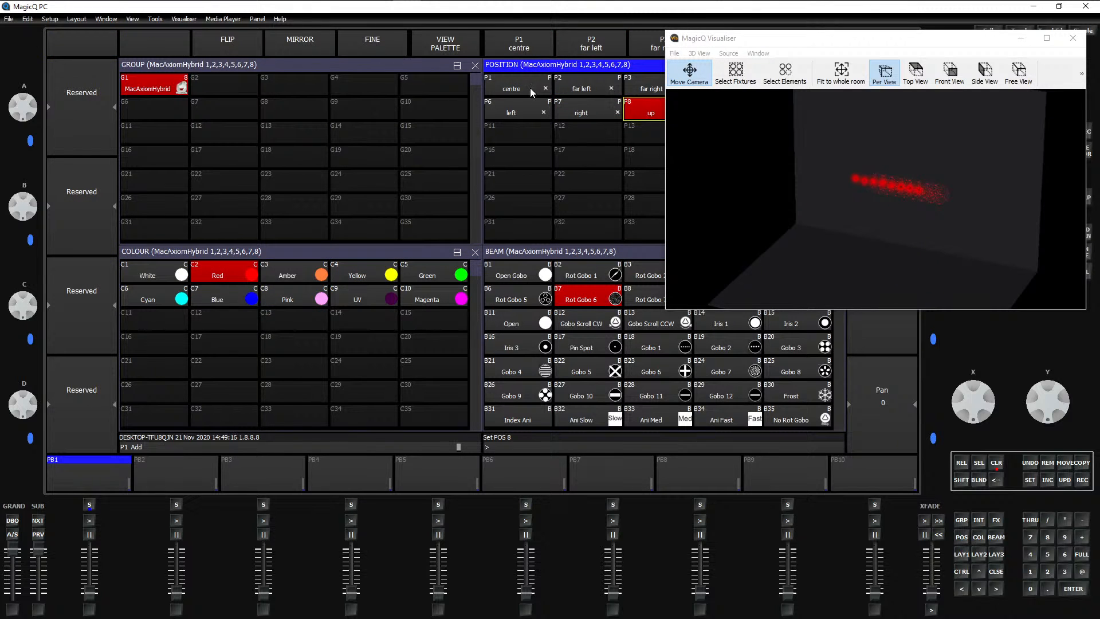
{"action": "left_click", "coordinate": [530, 88]}
{"action": "left_click", "coordinate": [520, 112]}
{"action": "left_click", "coordinate": [655, 93]}
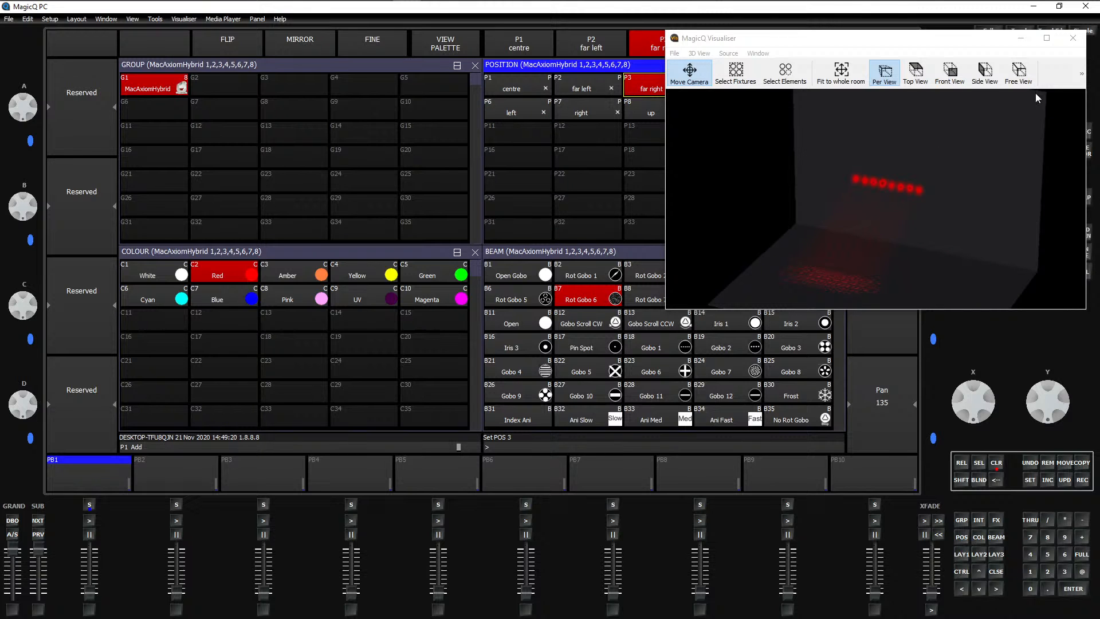
Step: Minimise the visualiser window and clear the programmer
{"action": "left_click", "coordinate": [1020, 39]}
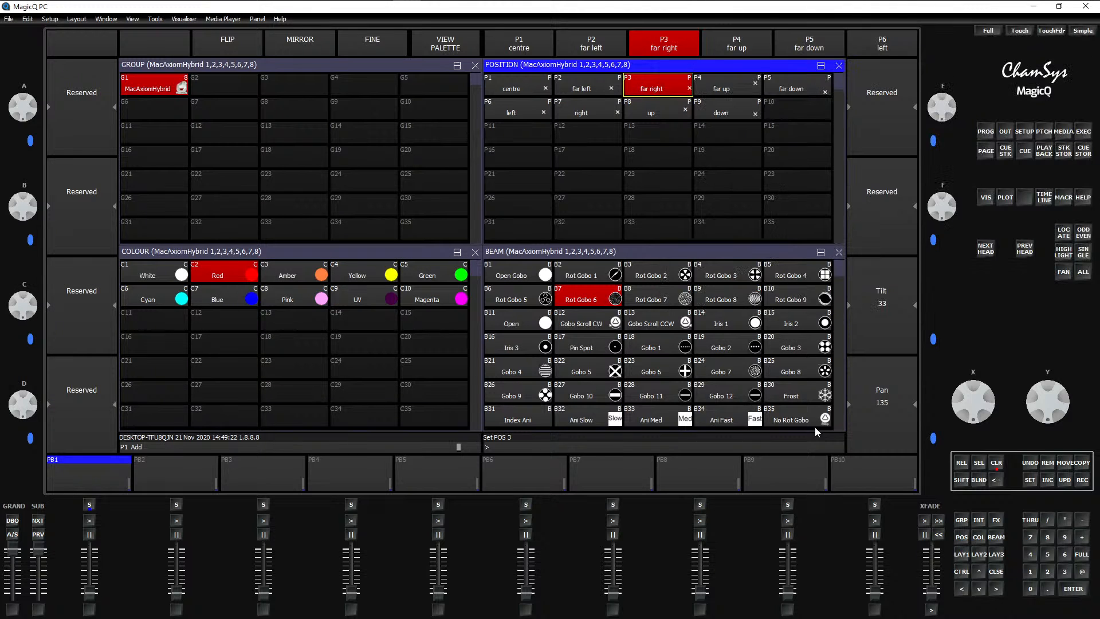
{"action": "left_click", "coordinate": [999, 480]}
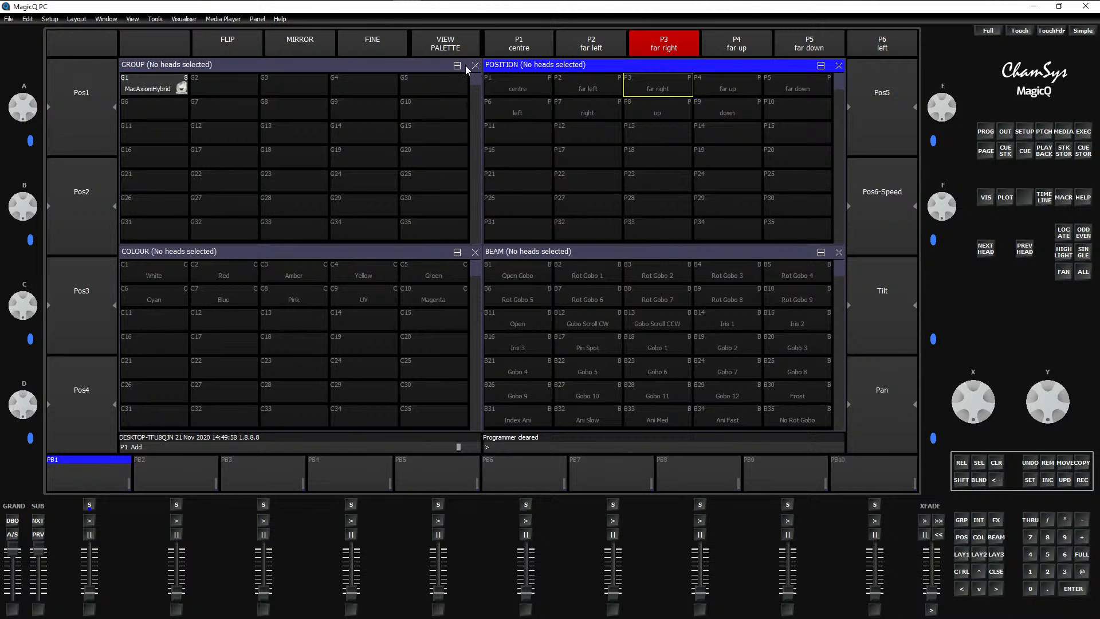
Step: Select the MacAxiomHybrid group, apply the centre position palette to it and clear the programmer again
{"action": "left_click", "coordinate": [174, 89]}
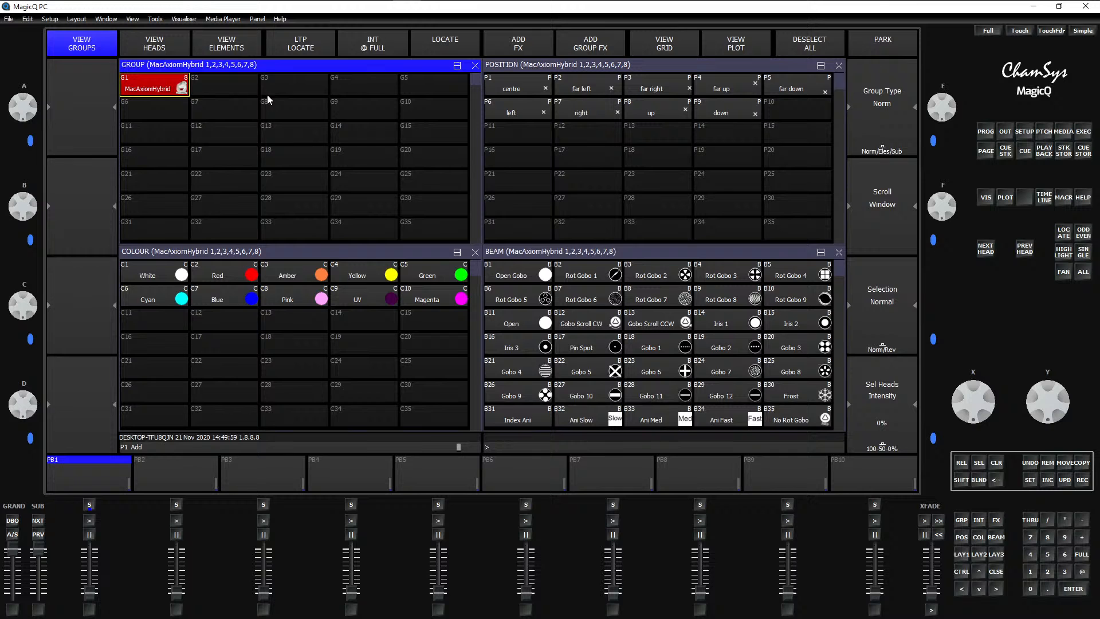
{"action": "left_click", "coordinate": [545, 72]}
{"action": "left_click", "coordinate": [513, 89]}
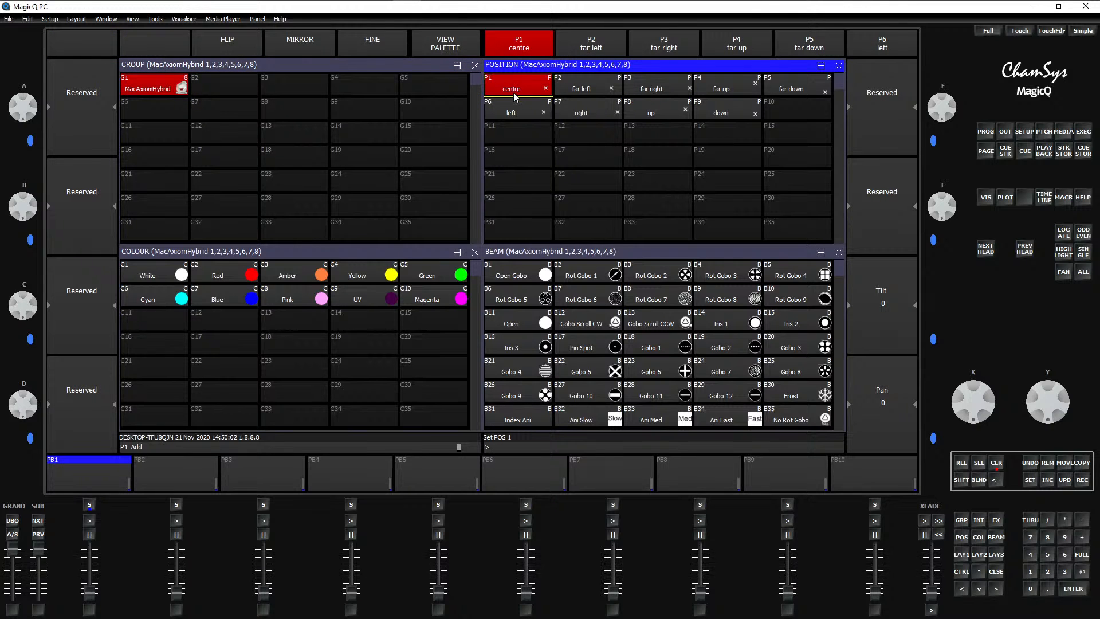
{"action": "key", "text": "ctrl+BackSpace"}
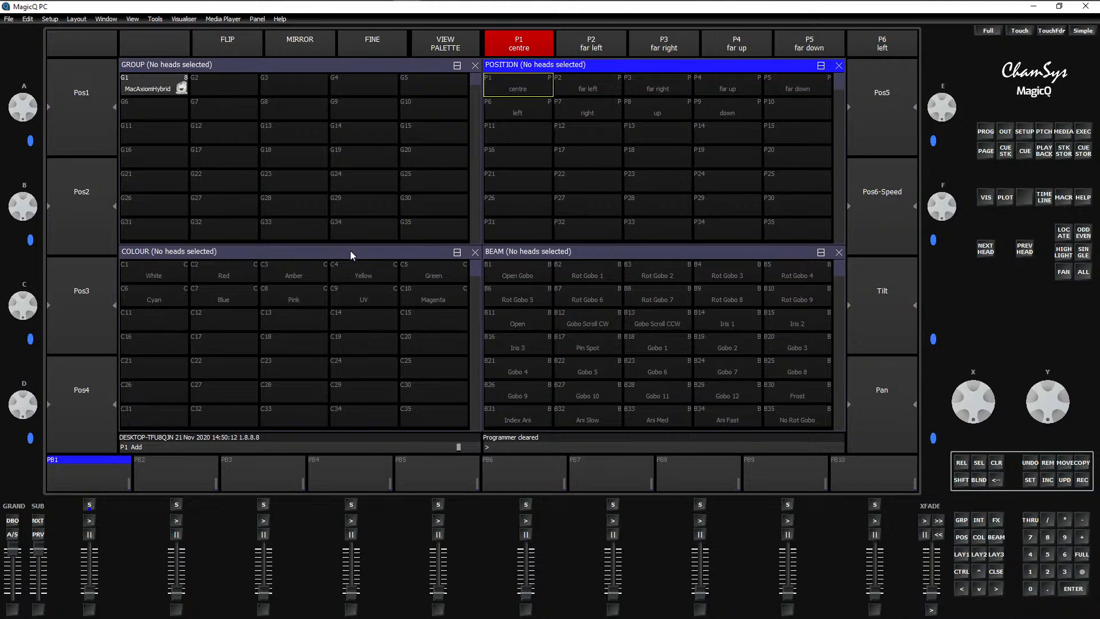
Step: Open the Execute window and set the grid size of page 1 to 15/10
{"action": "left_click", "coordinate": [1083, 135]}
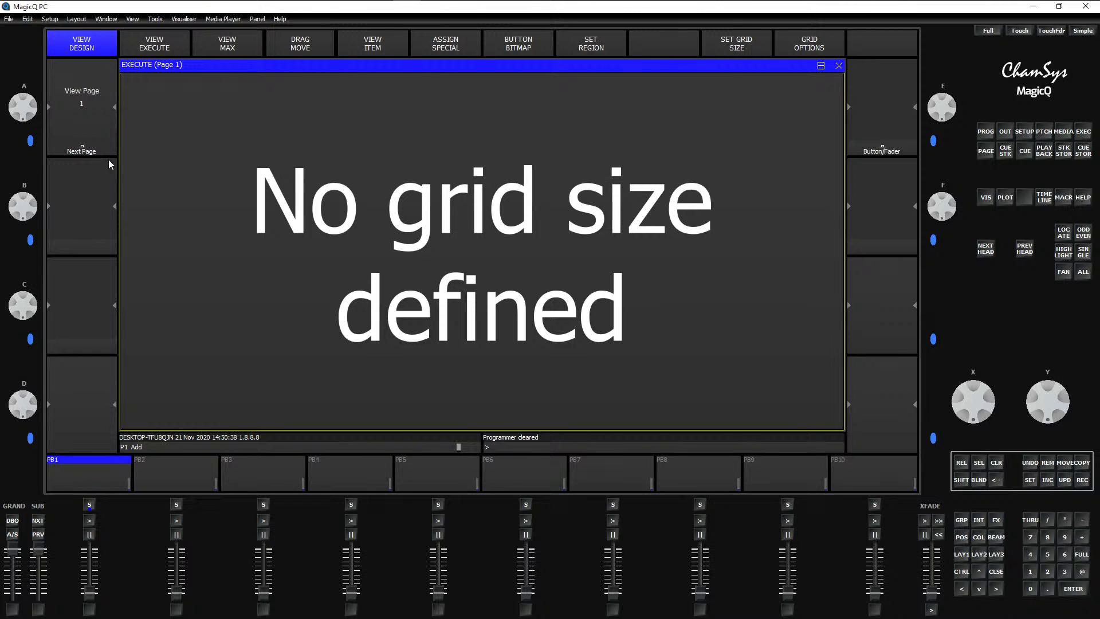
{"action": "left_click", "coordinate": [747, 50]}
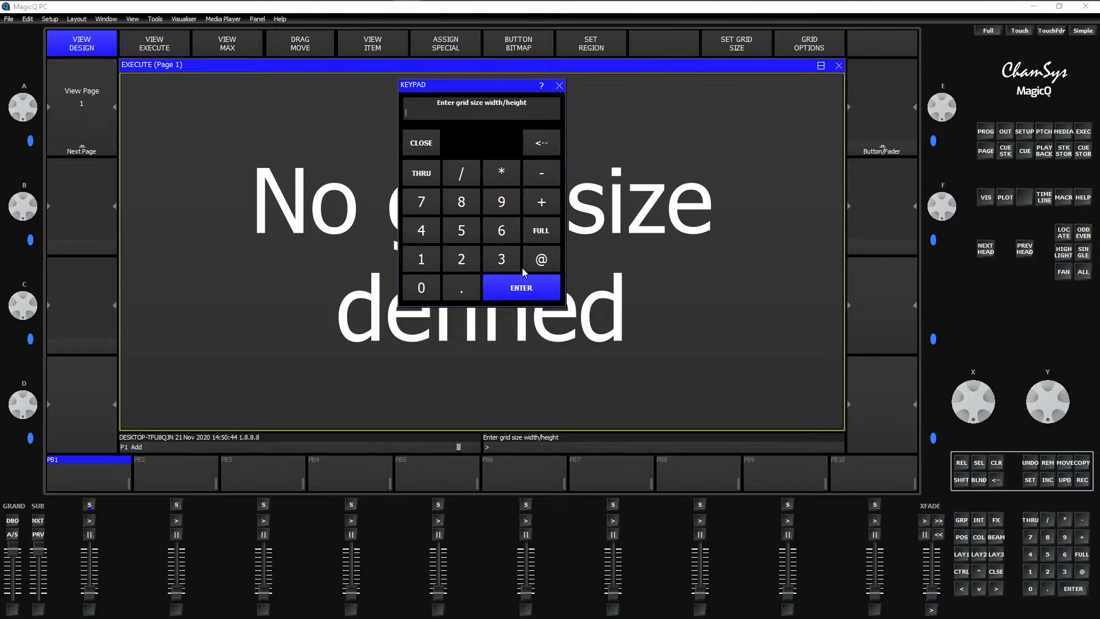
{"action": "left_click", "coordinate": [421, 257]}
{"action": "left_click", "coordinate": [462, 232]}
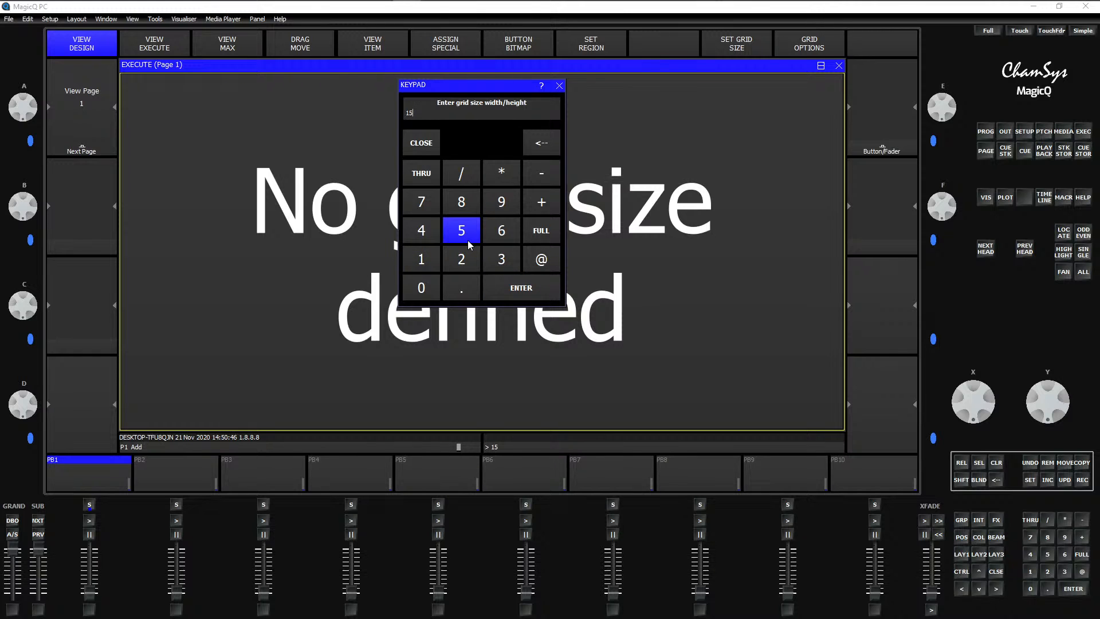
{"action": "left_click", "coordinate": [462, 176]}
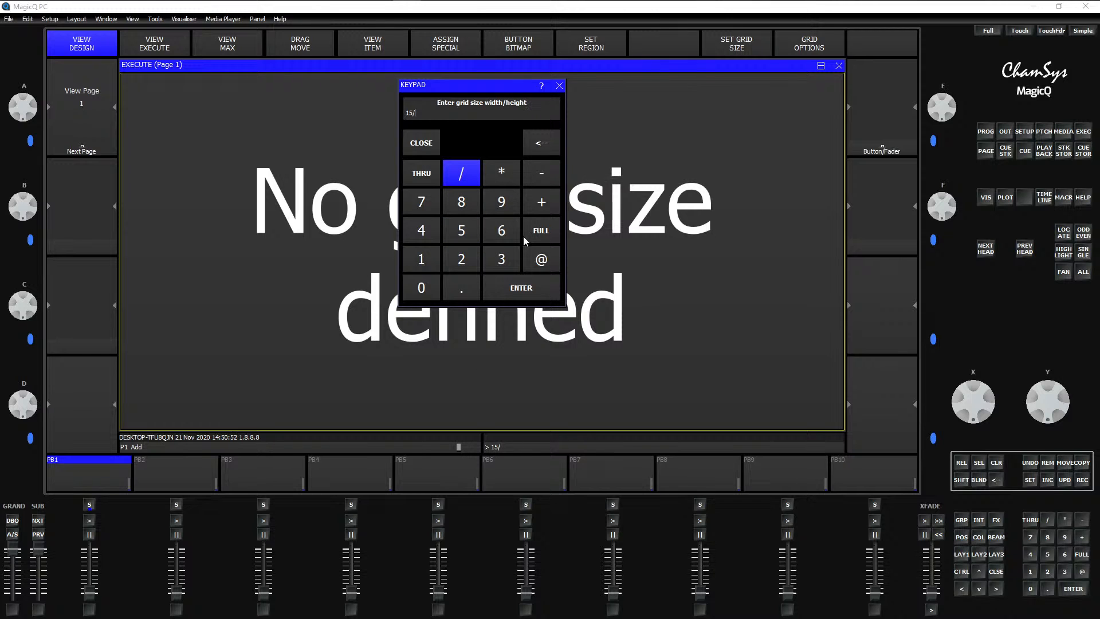
{"action": "left_click", "coordinate": [432, 258]}
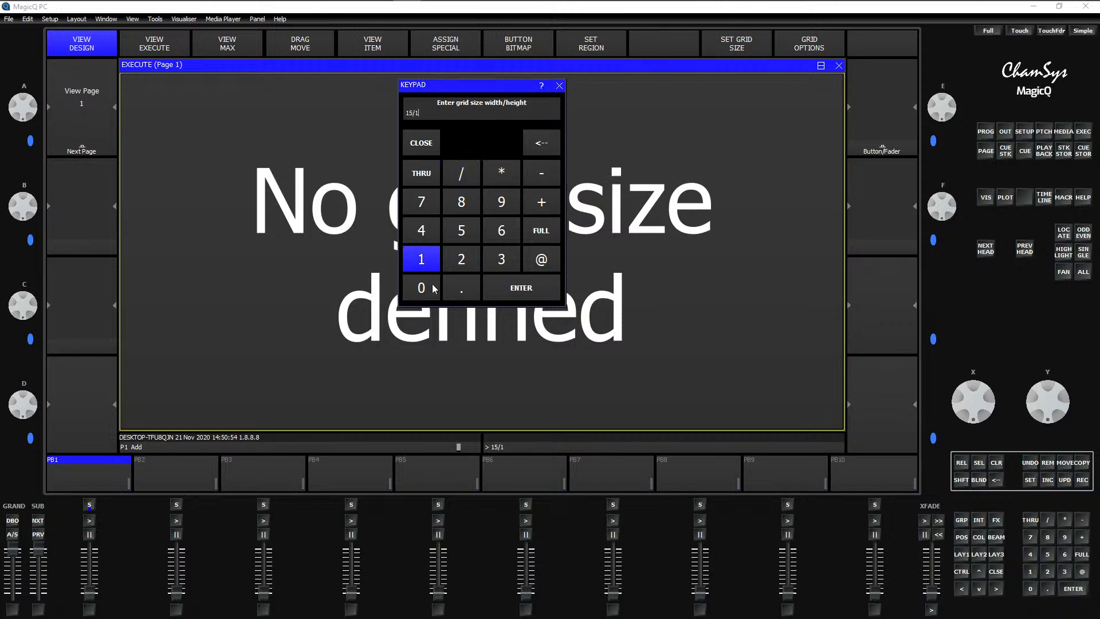
{"action": "left_click", "coordinate": [434, 288]}
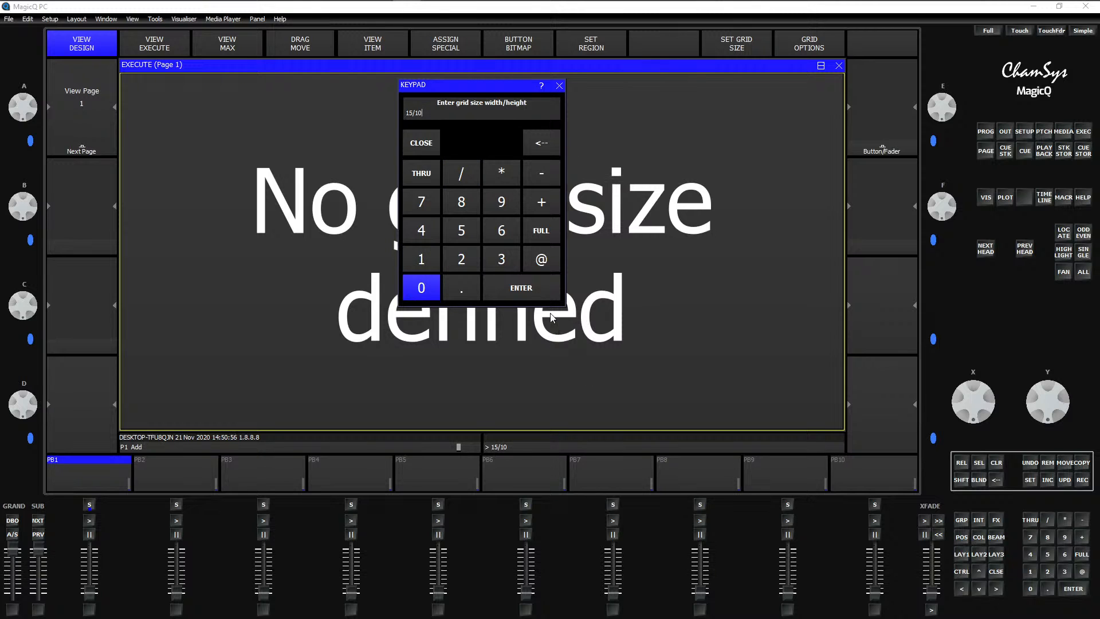
{"action": "left_click", "coordinate": [542, 281]}
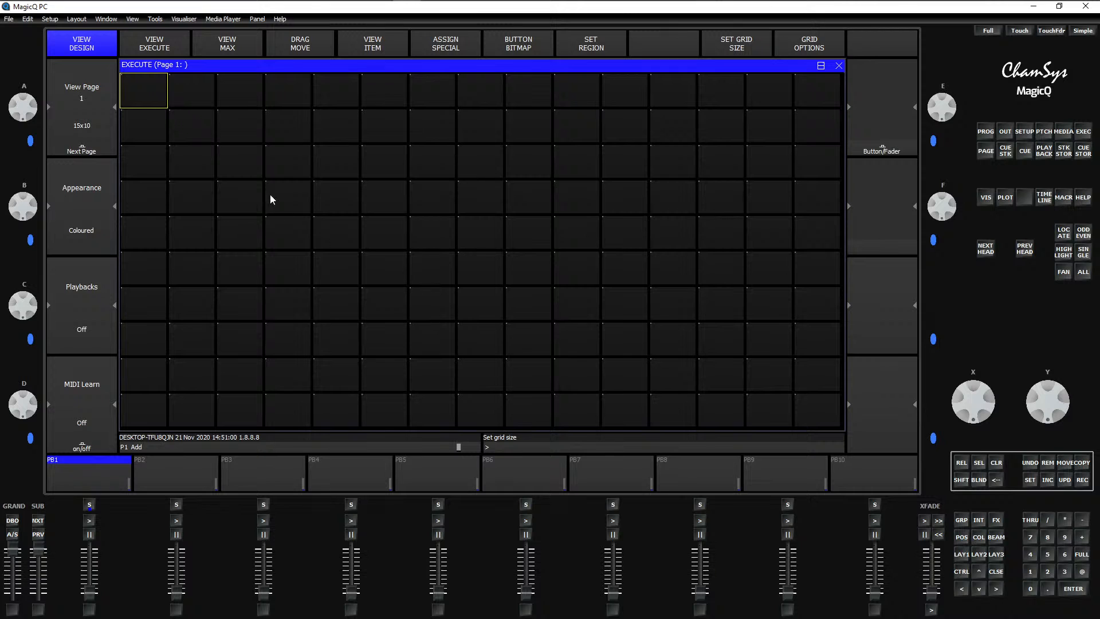
Step: Move on to Execute page 2 and set its grid size to 15/10
{"action": "left_click", "coordinate": [91, 138]}
{"action": "left_click", "coordinate": [726, 49]}
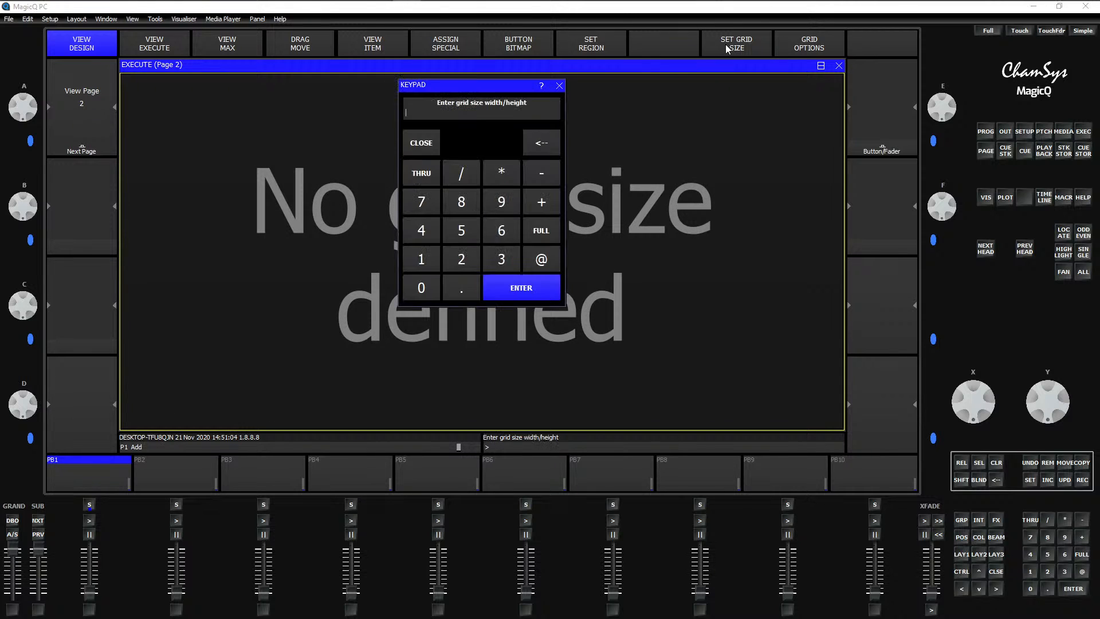
{"action": "left_click", "coordinate": [423, 257]}
{"action": "left_click", "coordinate": [461, 230]}
{"action": "left_click", "coordinate": [464, 174]}
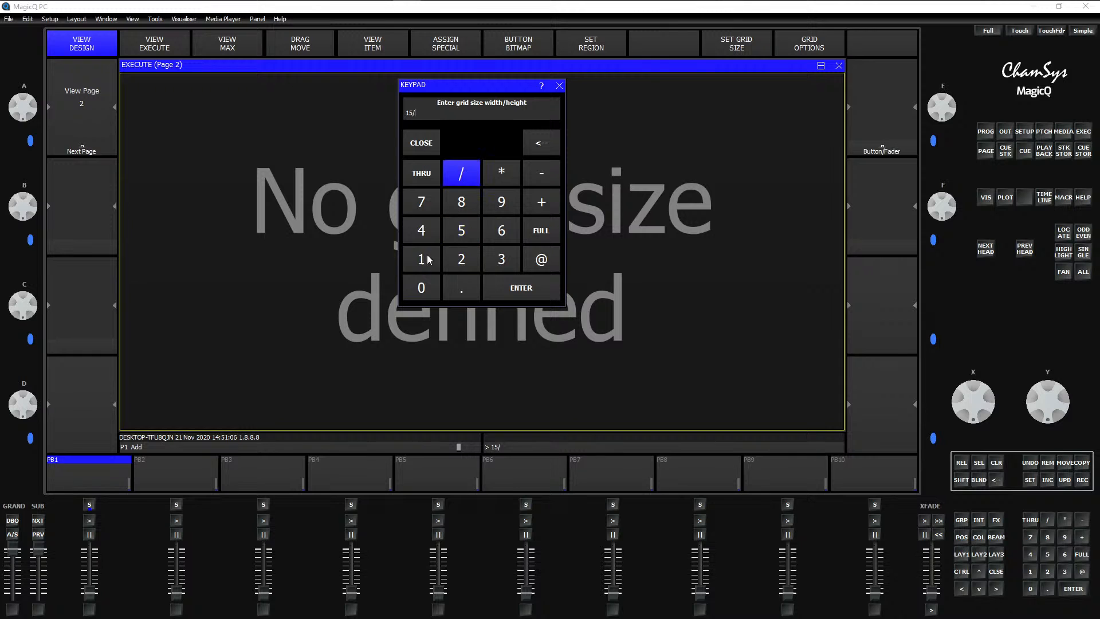
{"action": "left_click", "coordinate": [428, 259]}
{"action": "left_click", "coordinate": [421, 286]}
{"action": "left_click", "coordinate": [518, 289]}
Step: Move on to Execute page 3 and set its grid size to 15/10
{"action": "left_click", "coordinate": [89, 146]}
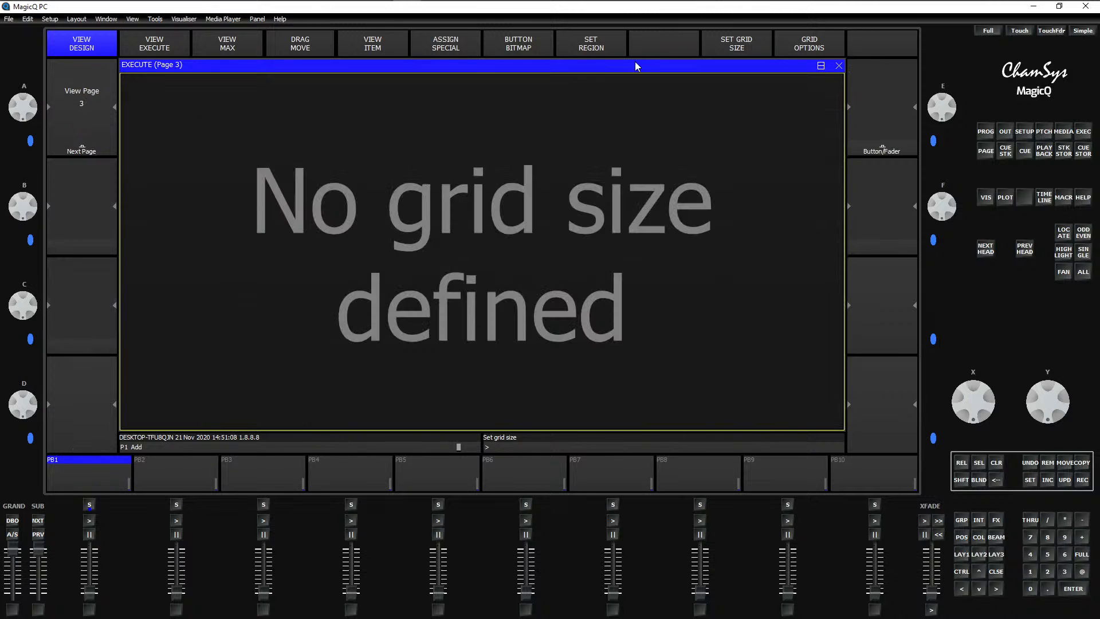
{"action": "left_click", "coordinate": [742, 45]}
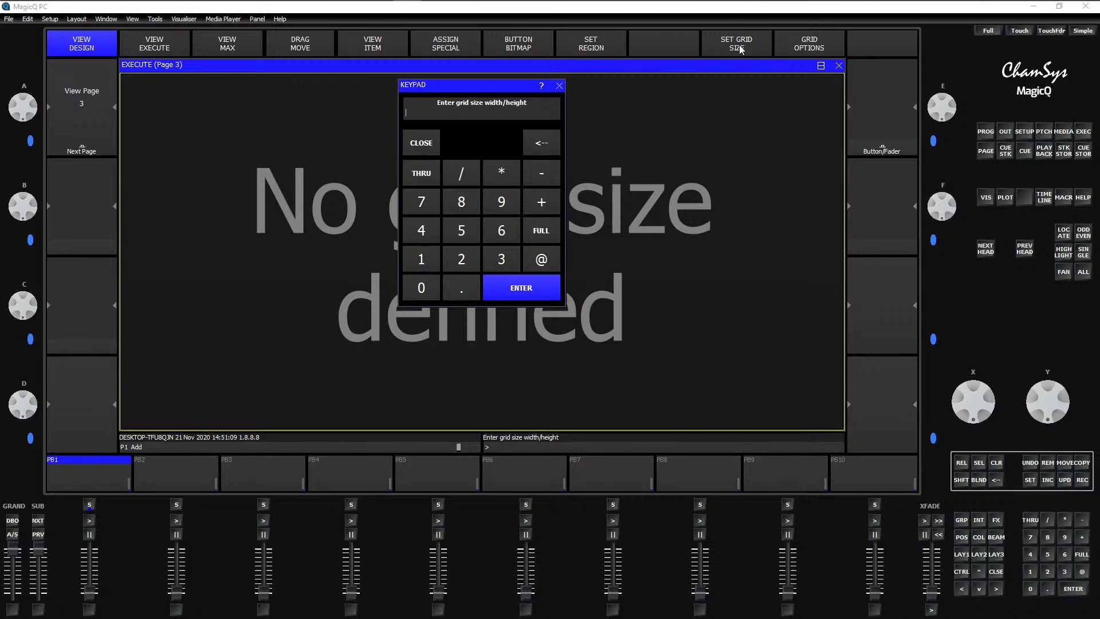
{"action": "left_click", "coordinate": [435, 258]}
{"action": "left_click", "coordinate": [461, 230]}
{"action": "left_click", "coordinate": [461, 173]}
{"action": "left_click", "coordinate": [423, 259]}
{"action": "left_click", "coordinate": [421, 288]}
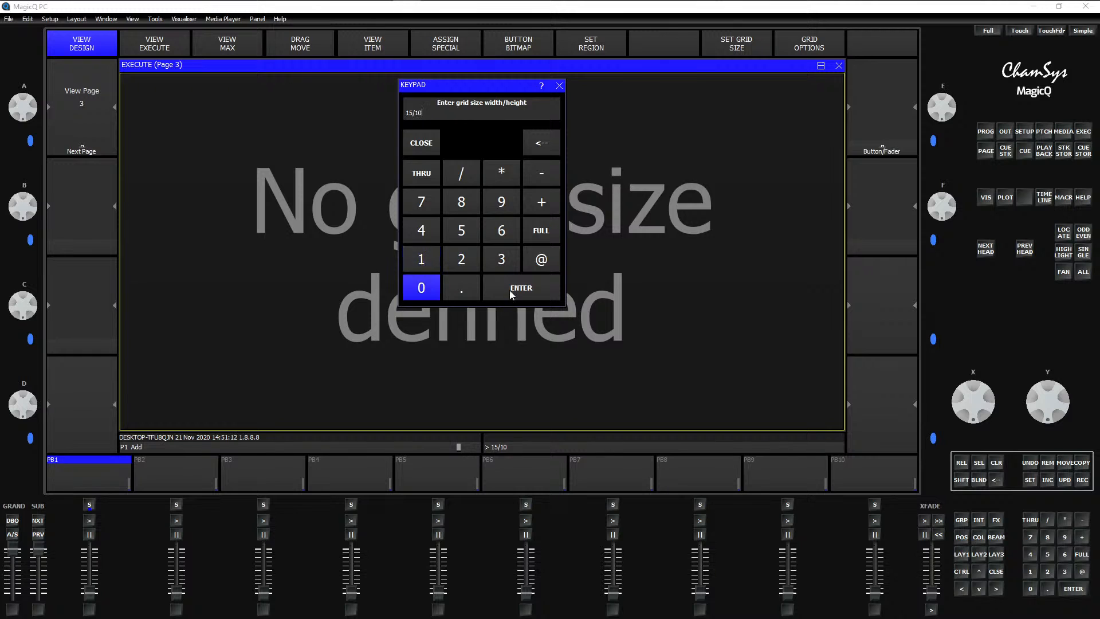
{"action": "left_click", "coordinate": [510, 290]}
Step: Move on to Execute page 4 and set its grid size to 15/10
{"action": "left_click", "coordinate": [92, 147]}
{"action": "left_click", "coordinate": [738, 51]}
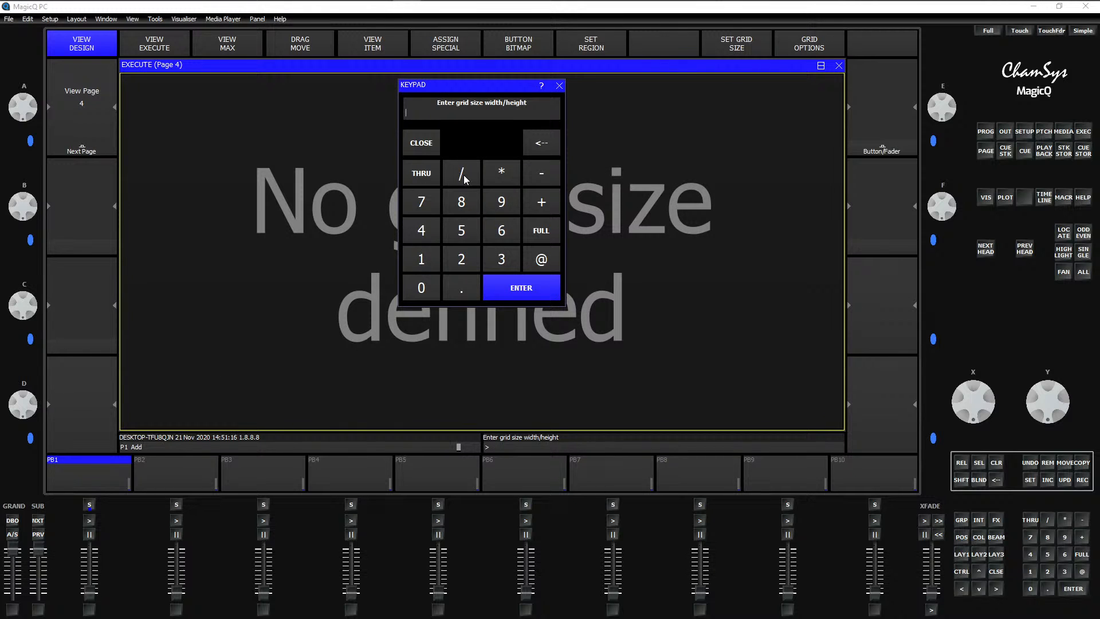
{"action": "left_click", "coordinate": [424, 260]}
{"action": "left_click", "coordinate": [464, 232]}
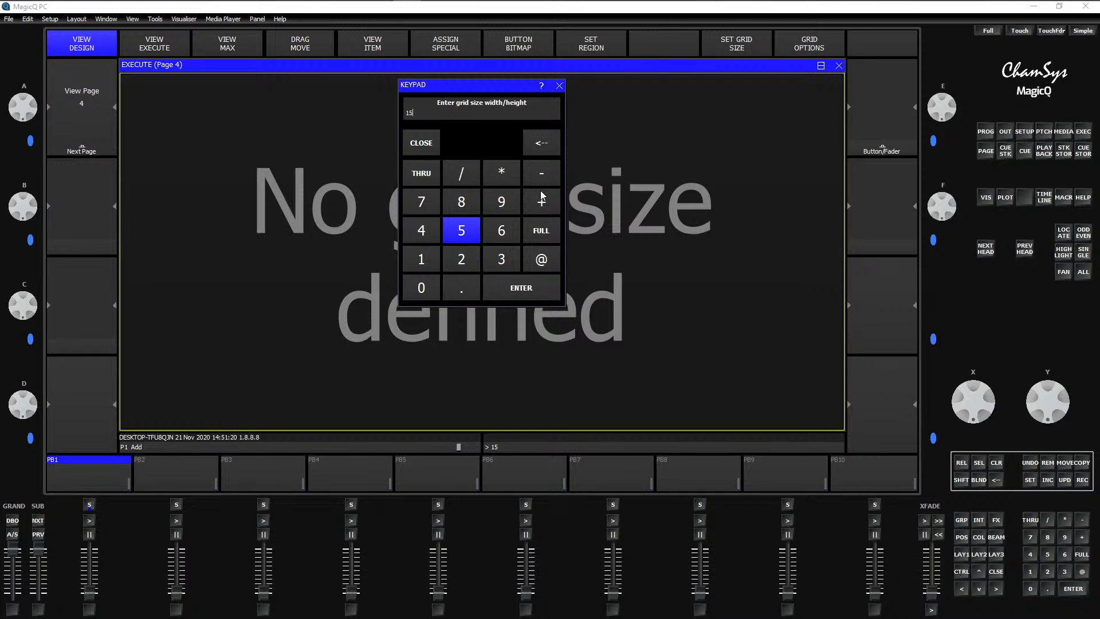
{"action": "left_click", "coordinate": [461, 173]}
{"action": "left_click", "coordinate": [421, 259]}
{"action": "left_click", "coordinate": [421, 287]}
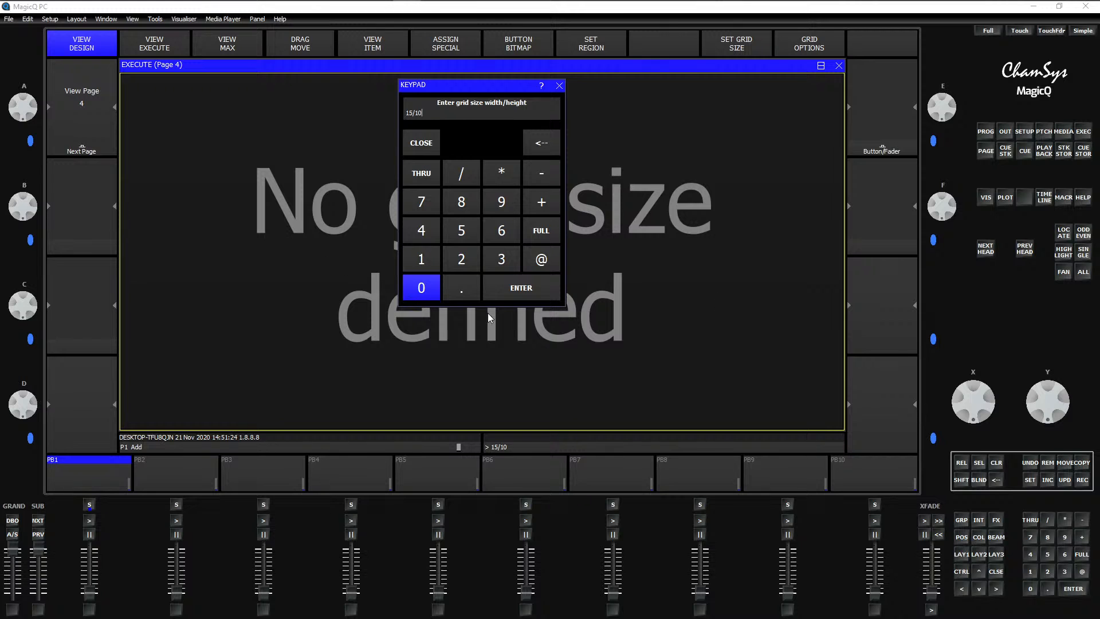
{"action": "left_click", "coordinate": [538, 291]}
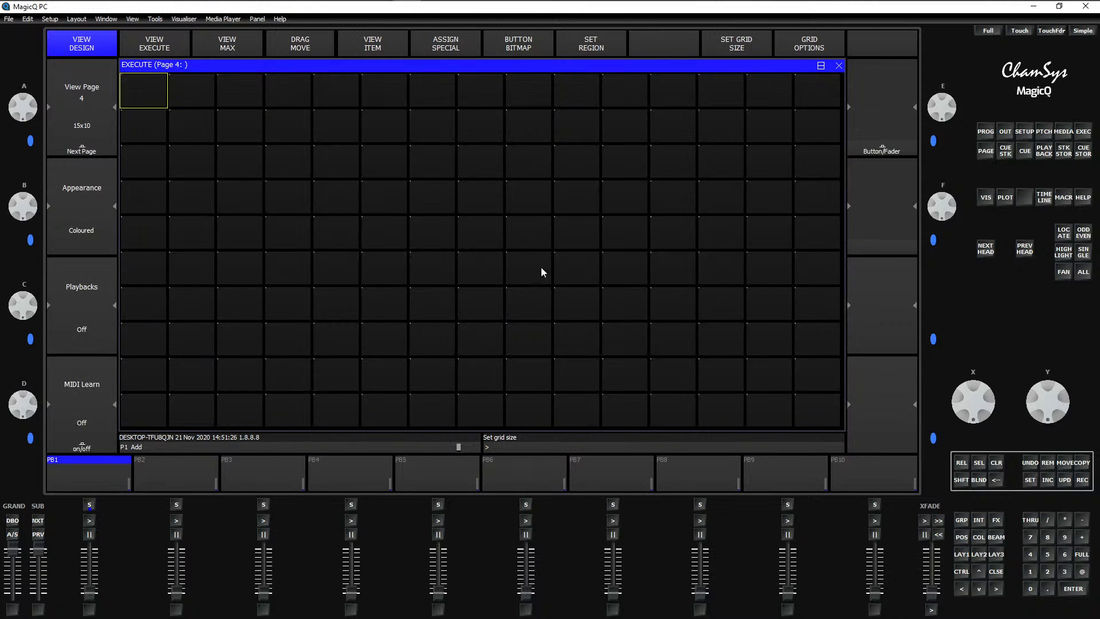
Step: Return to Execute page 1, check it in the execute view and switch back to the design view
{"action": "left_click", "coordinate": [91, 135]}
{"action": "left_click", "coordinate": [100, 85]}
{"action": "left_click", "coordinate": [172, 50]}
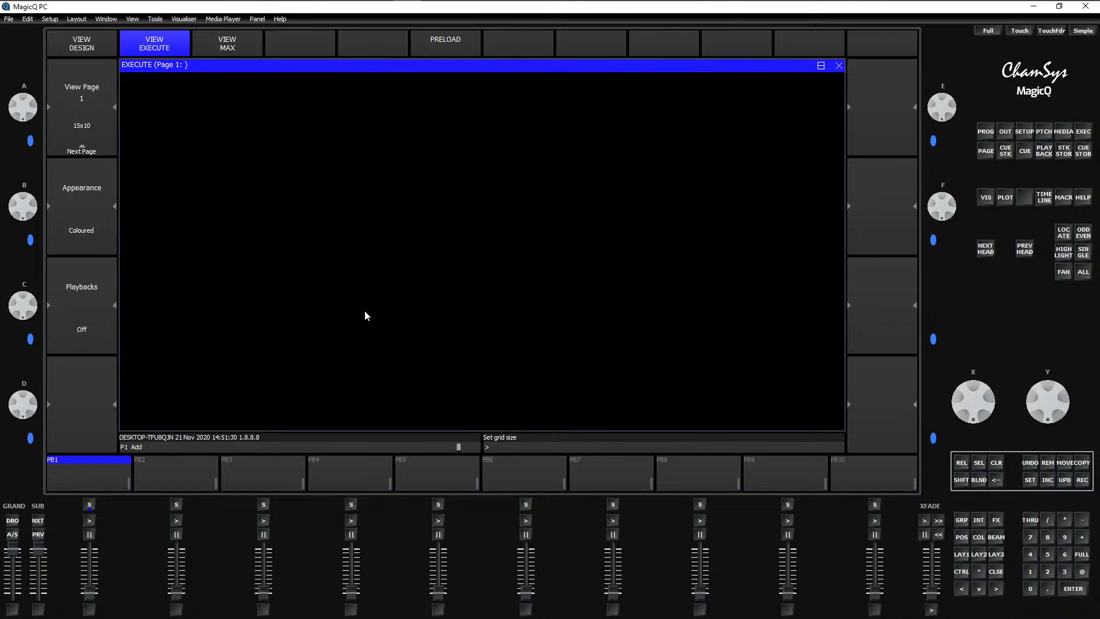
{"action": "left_click", "coordinate": [90, 42]}
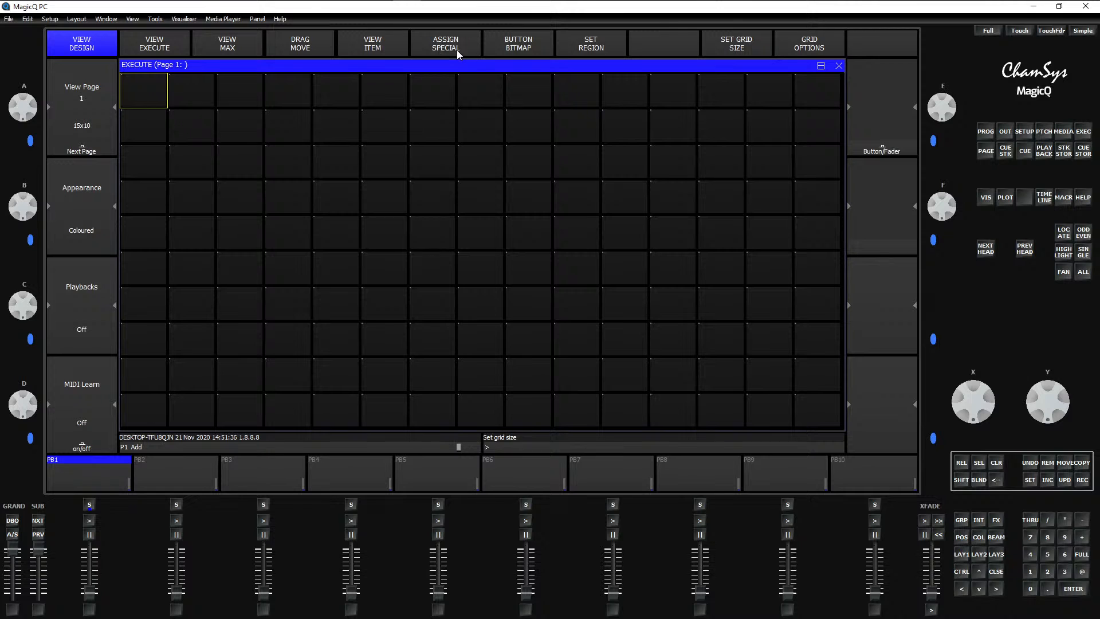
Step: Assign an Exec Page special for page 1 to the last cell of the Execute grid's bottom row
{"action": "left_click", "coordinate": [815, 413]}
{"action": "left_click", "coordinate": [458, 44]}
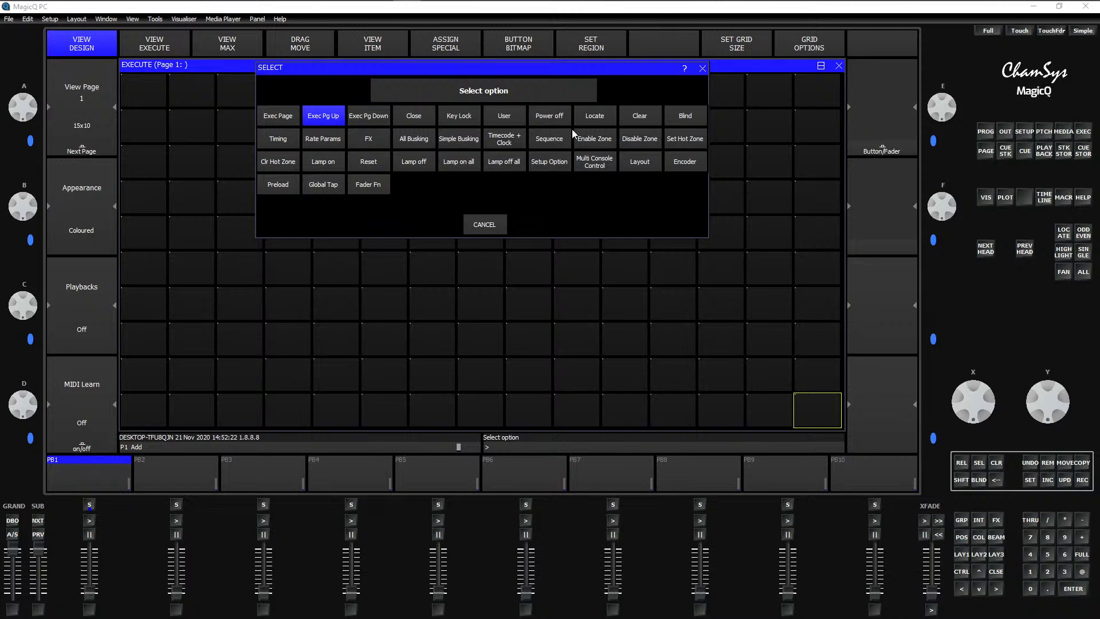
{"action": "left_click", "coordinate": [284, 117]}
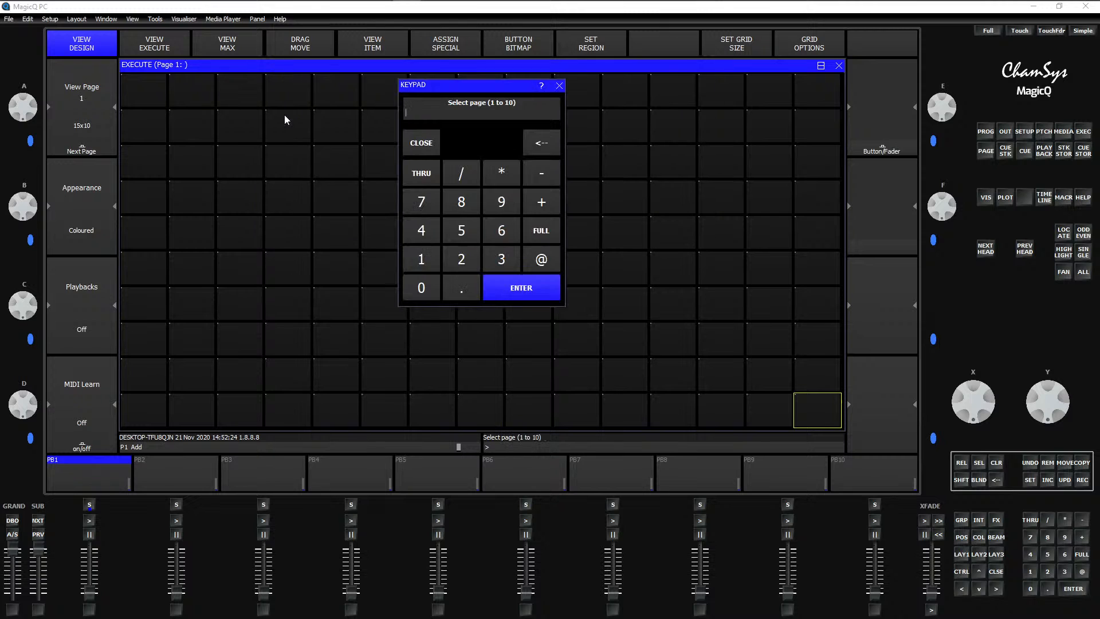
{"action": "left_click", "coordinate": [416, 263]}
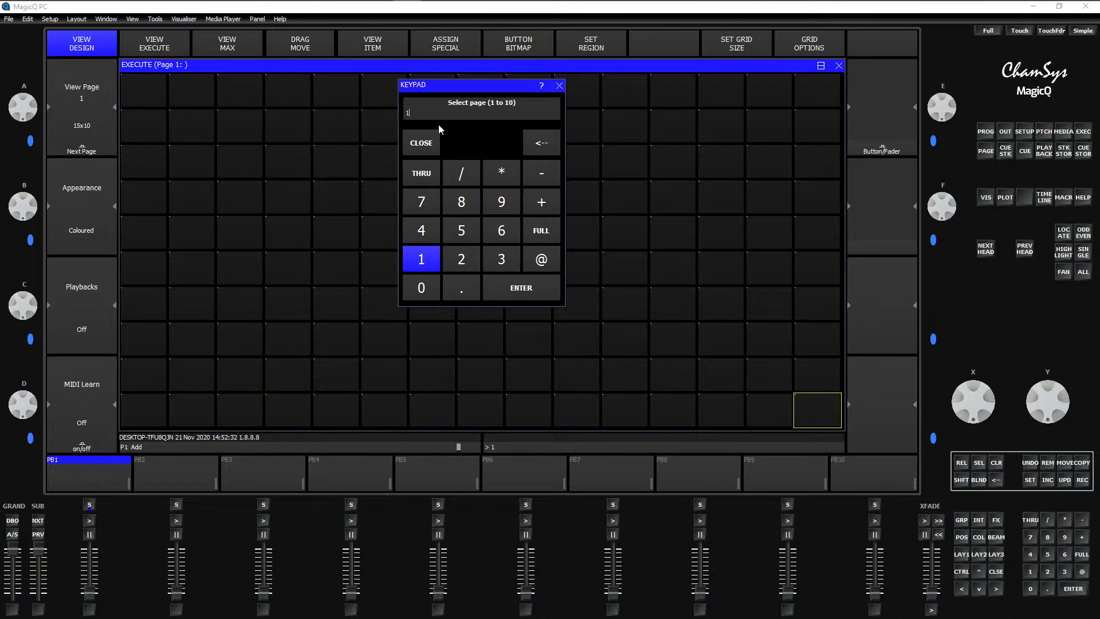
{"action": "left_click", "coordinate": [511, 291]}
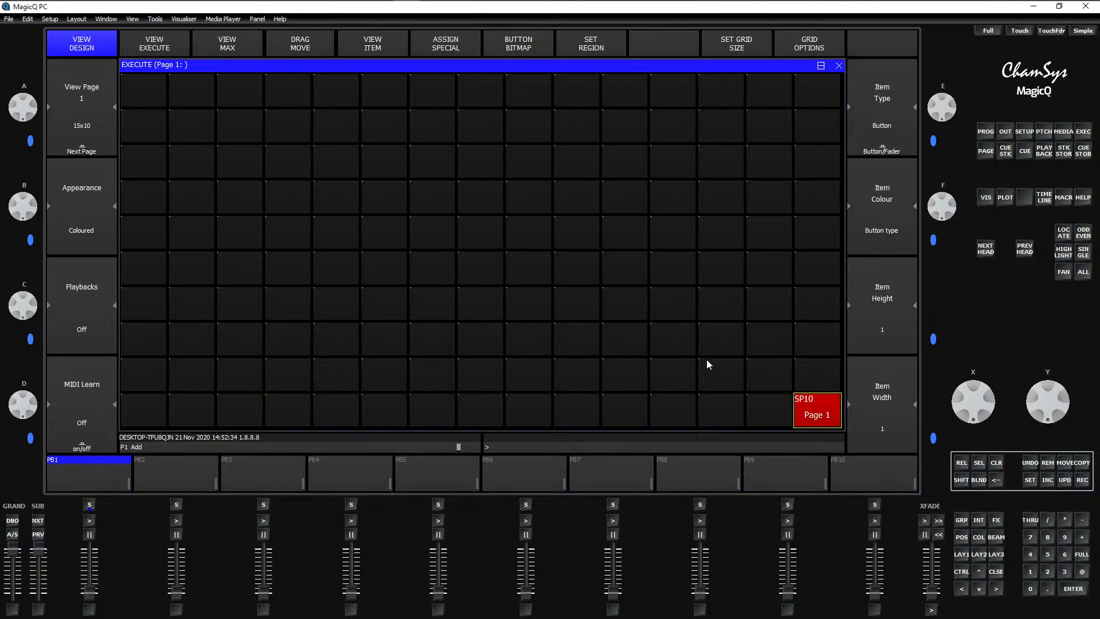
Step: Assign an Exec Page special for page 2 to the cell directly above the Page 1 button
{"action": "left_click", "coordinate": [818, 373]}
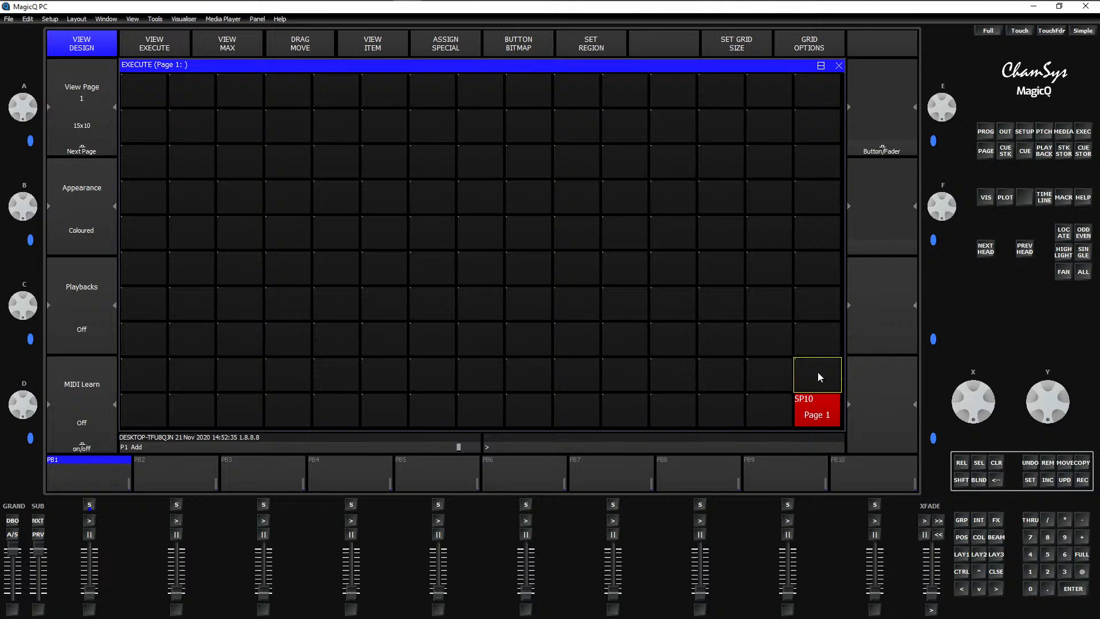
{"action": "left_click", "coordinate": [452, 46]}
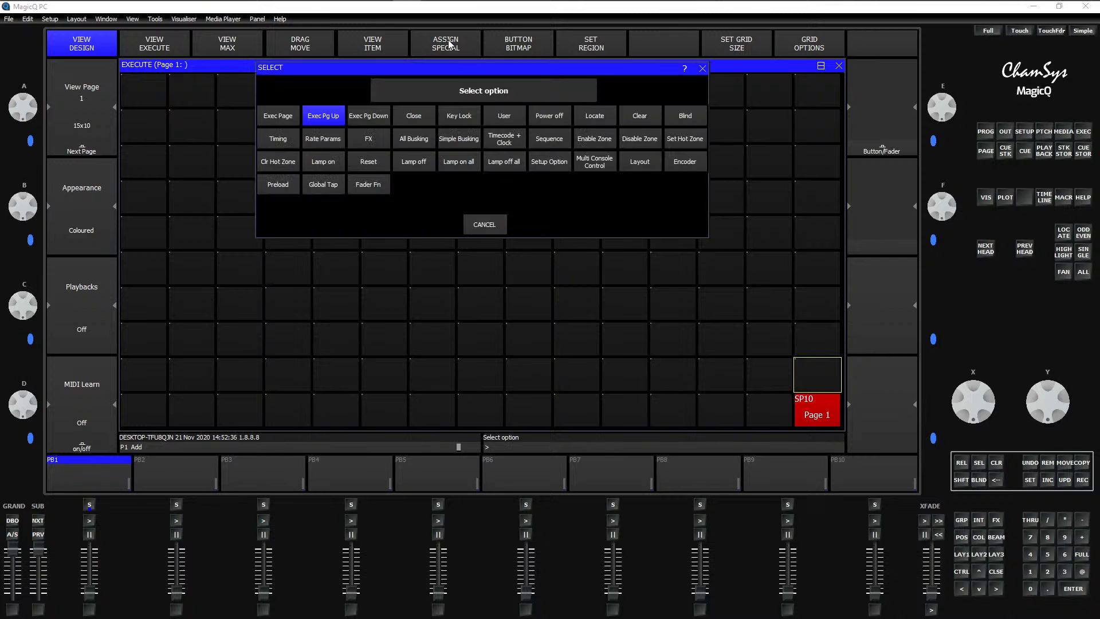
{"action": "left_click", "coordinate": [290, 116]}
{"action": "left_click", "coordinate": [476, 255]}
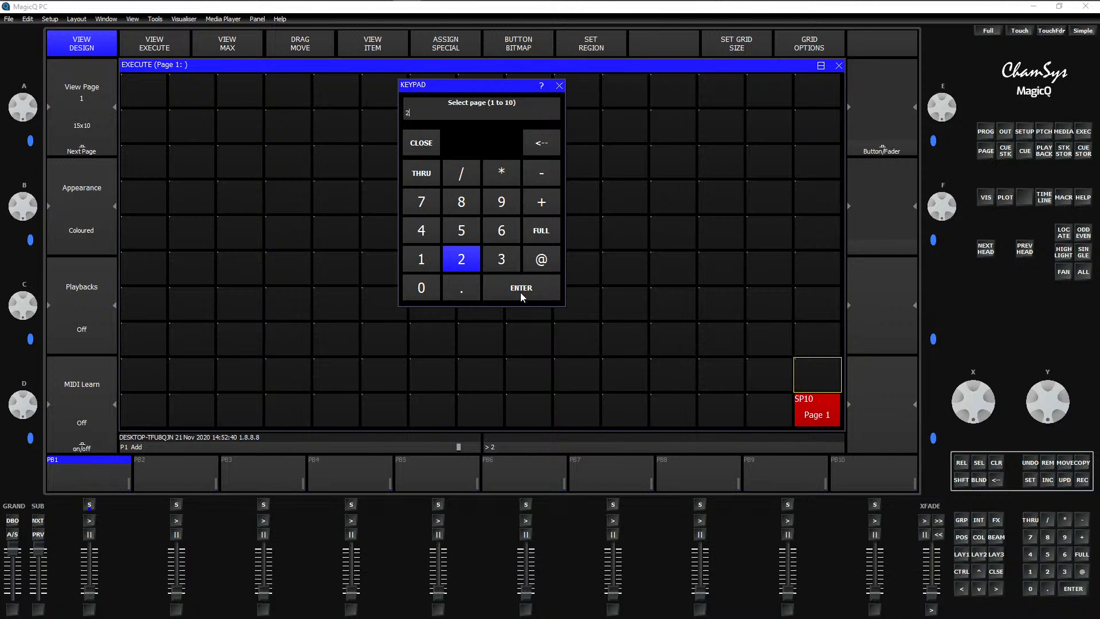
{"action": "left_click", "coordinate": [520, 291]}
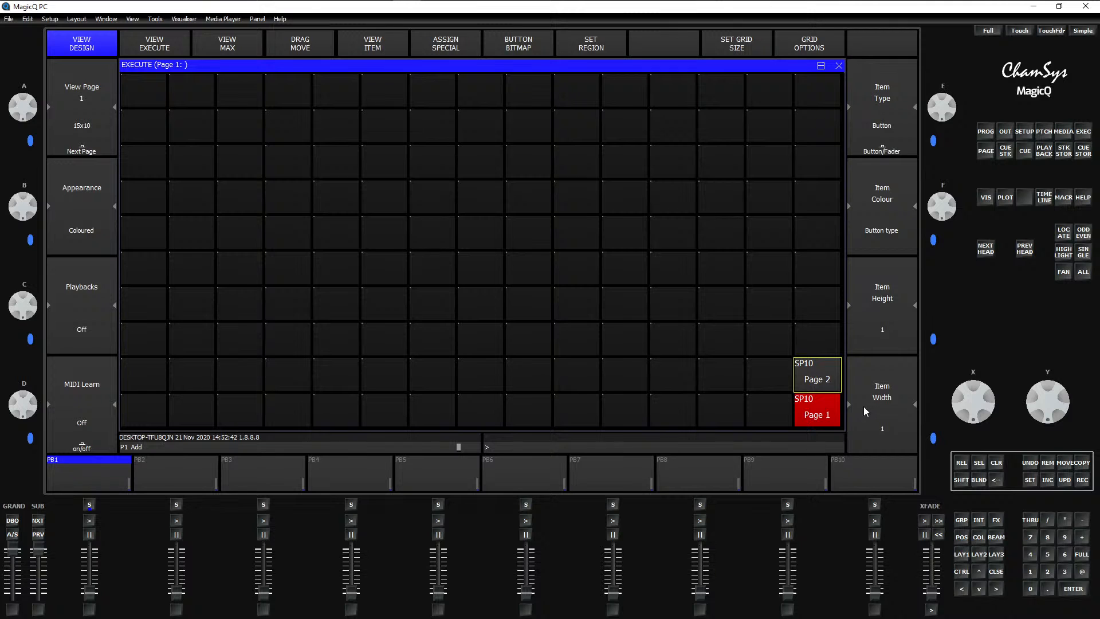
Step: Assign an Exec Page special for page 3 to the cell directly above the Page 2 button
{"action": "left_click", "coordinate": [810, 342]}
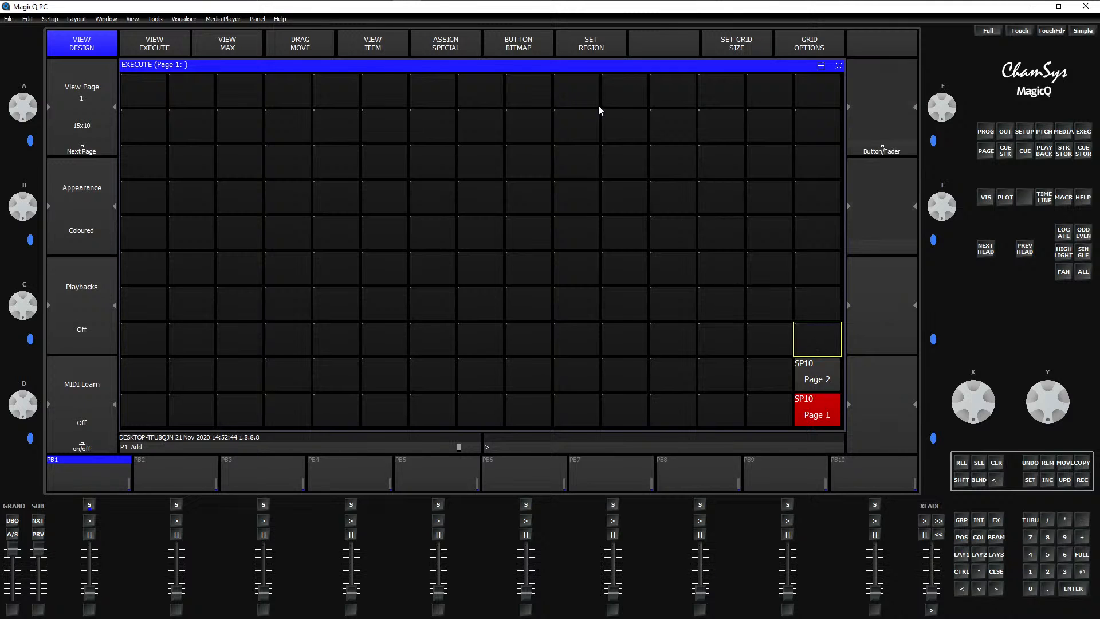
{"action": "left_click", "coordinate": [442, 46]}
{"action": "left_click", "coordinate": [274, 120]}
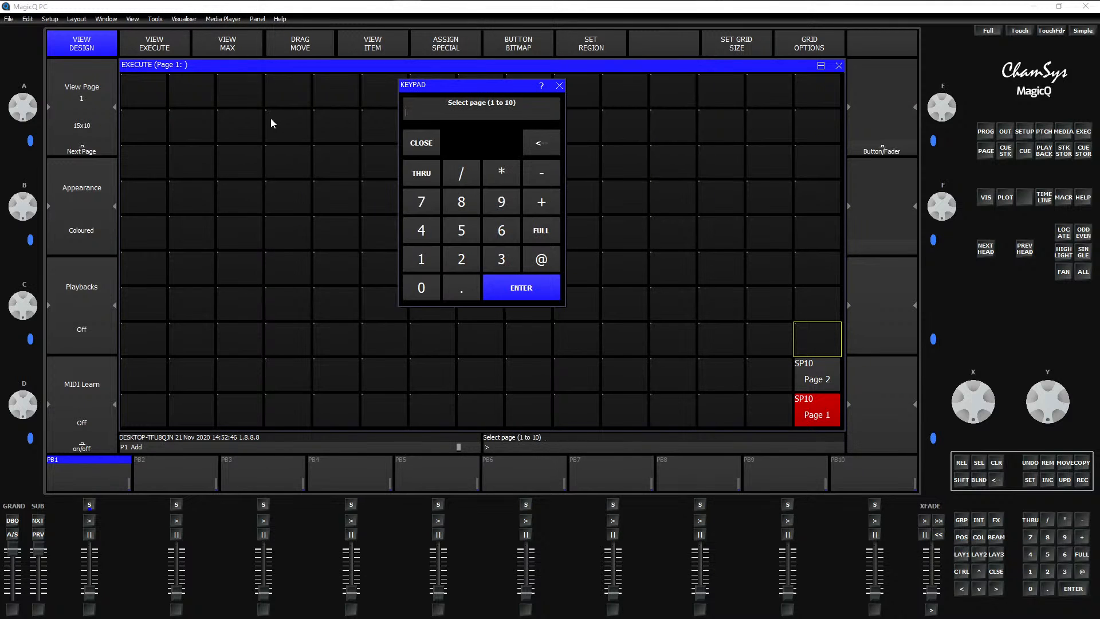
{"action": "left_click", "coordinate": [500, 259]}
{"action": "left_click", "coordinate": [522, 287]}
Step: Assign an Exec Page special for page 4 to the cell directly above the Page 3 button
{"action": "left_click", "coordinate": [817, 303]}
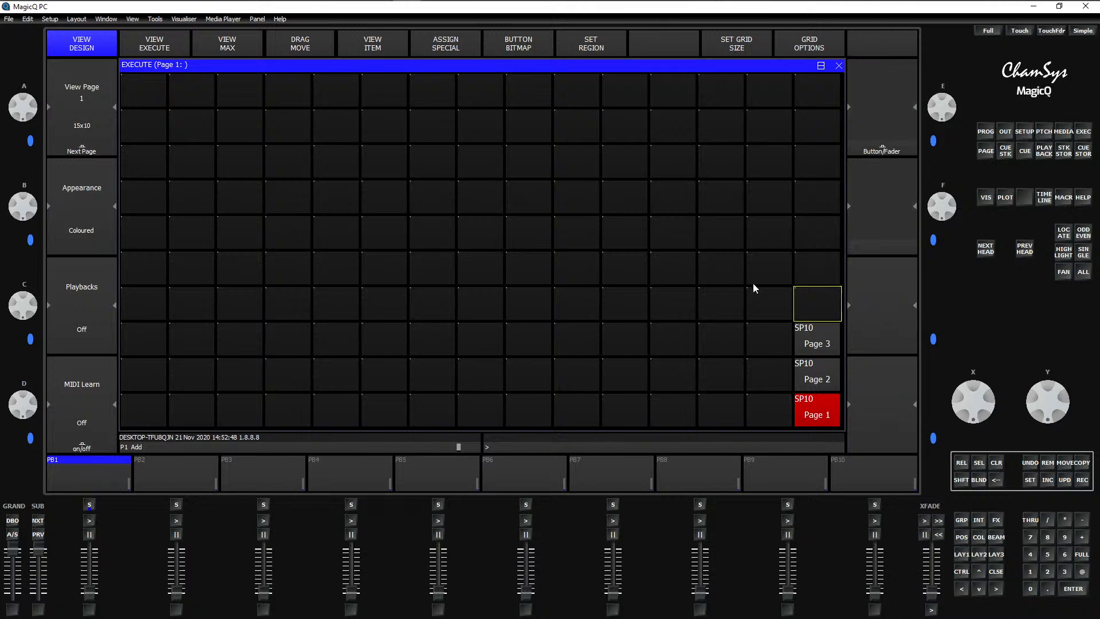
{"action": "left_click", "coordinate": [436, 46]}
{"action": "left_click", "coordinate": [312, 129]}
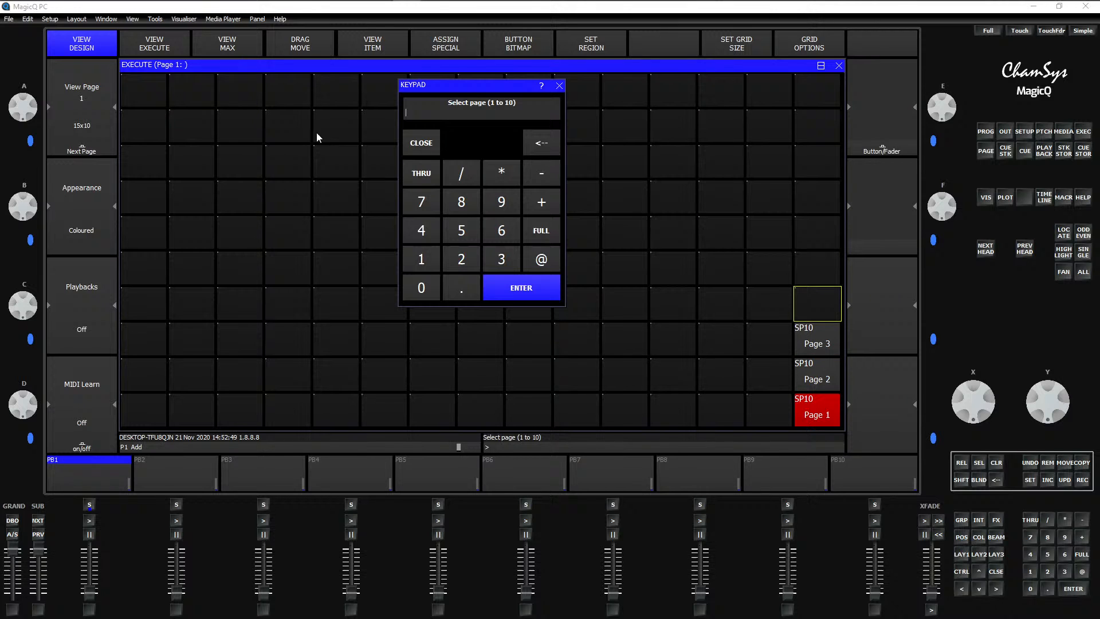
{"action": "left_click", "coordinate": [421, 230]}
{"action": "left_click", "coordinate": [540, 289]}
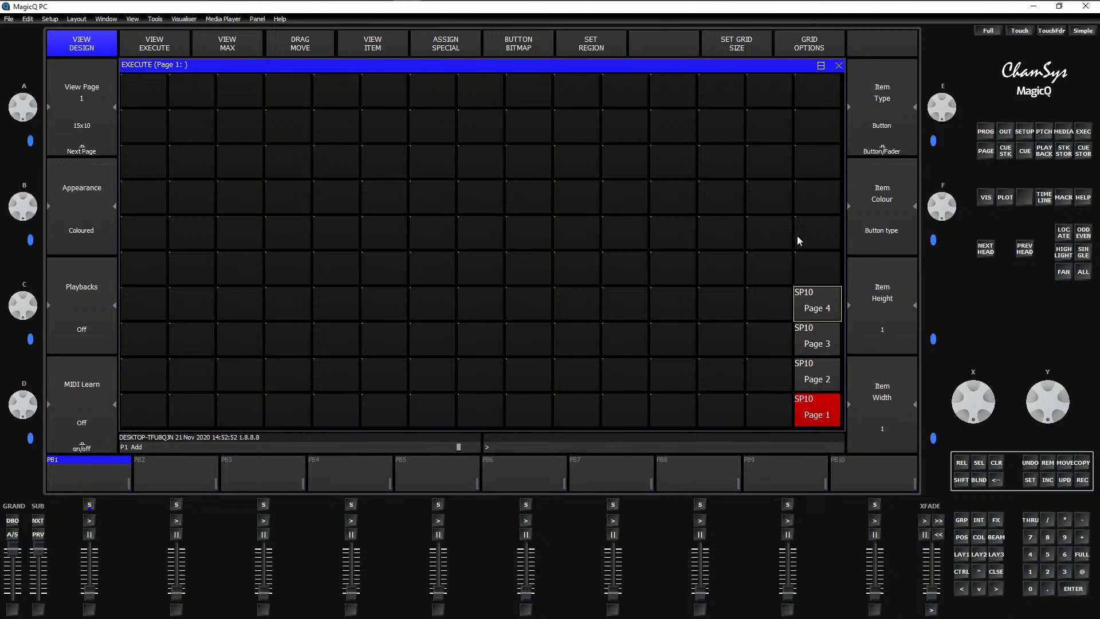
Step: Rename the Page 1 button as MAIN
{"action": "left_click", "coordinate": [827, 418]}
{"action": "left_click", "coordinate": [1030, 481]}
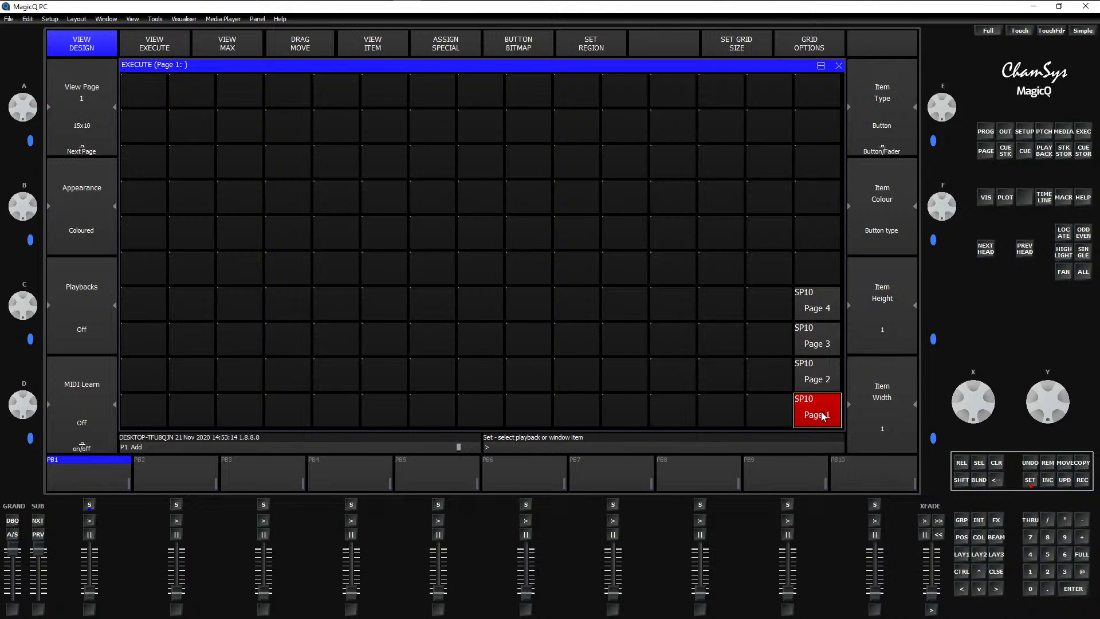
{"action": "left_click", "coordinate": [819, 404]}
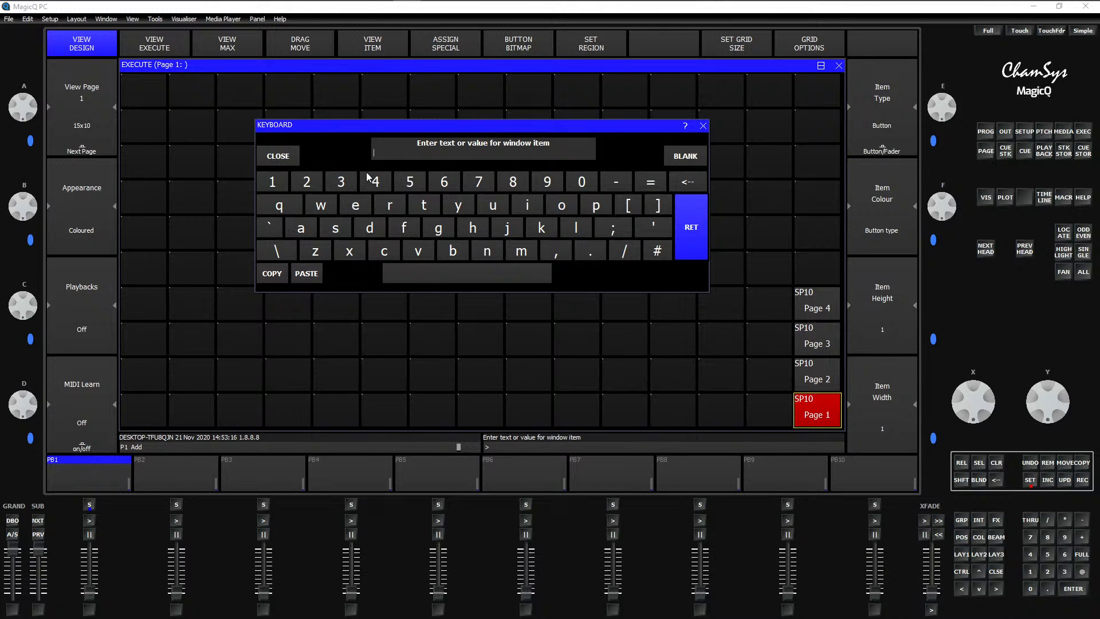
{"action": "key", "text": "shift"}
{"action": "type", "text": "MAIN"}
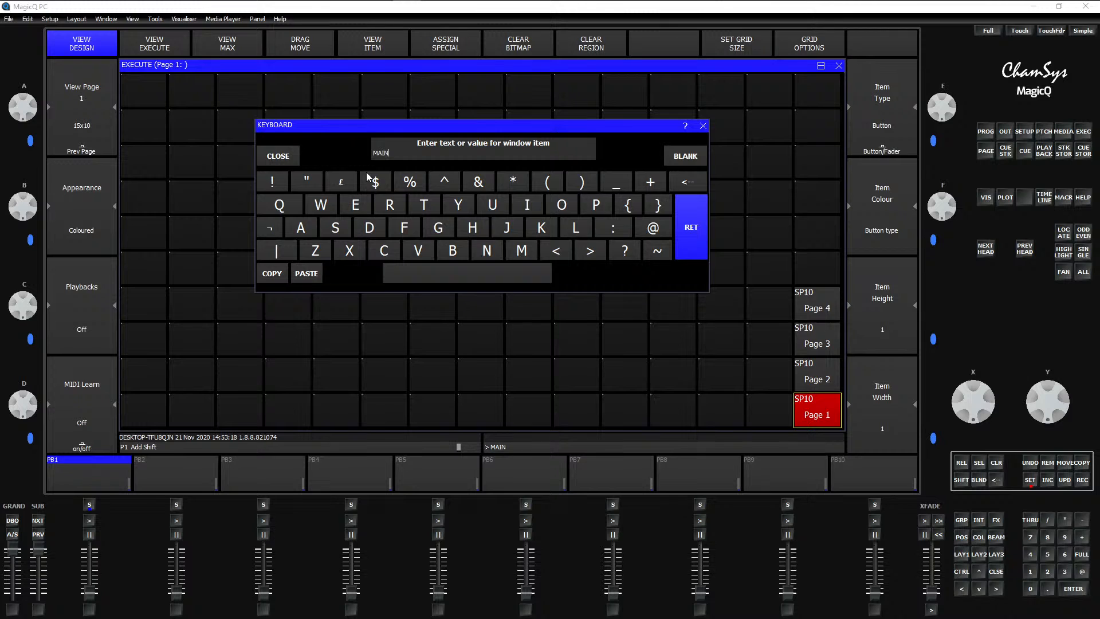
{"action": "key", "text": "Return"}
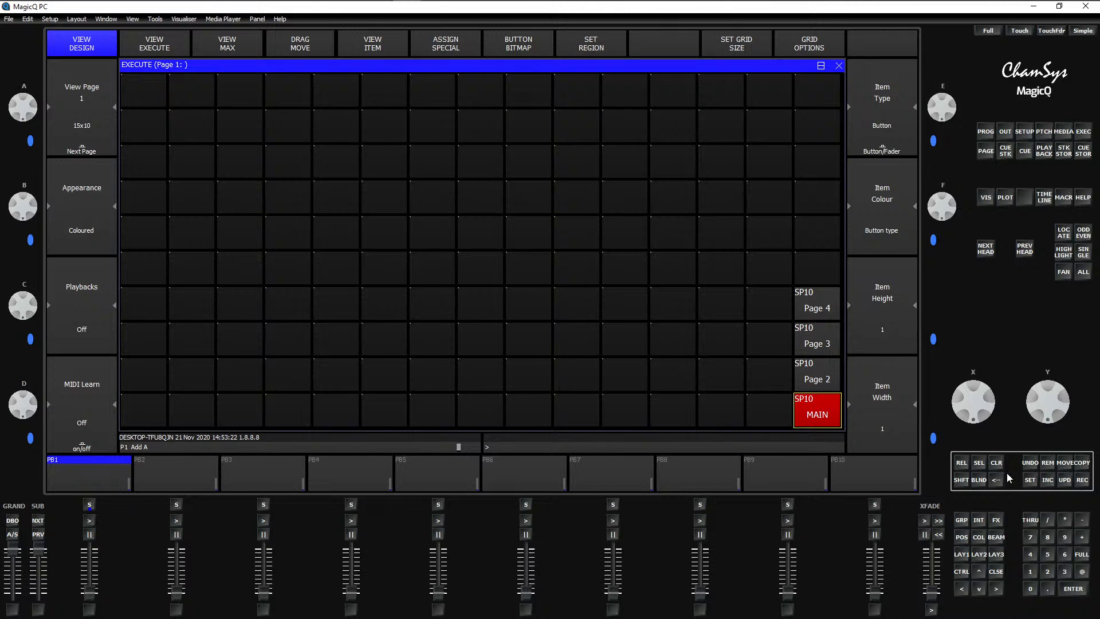
Step: Rename the Page 2 button as FX
{"action": "left_click", "coordinate": [1030, 480]}
{"action": "left_click", "coordinate": [816, 381]}
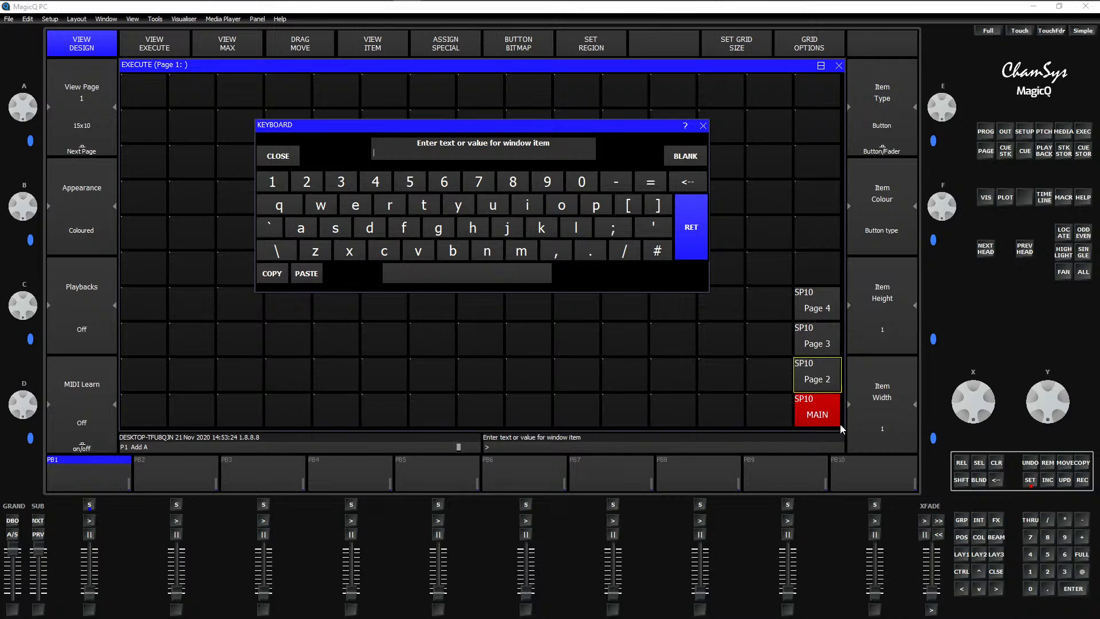
{"action": "type", "text": "fx"}
{"action": "key", "text": "shift"}
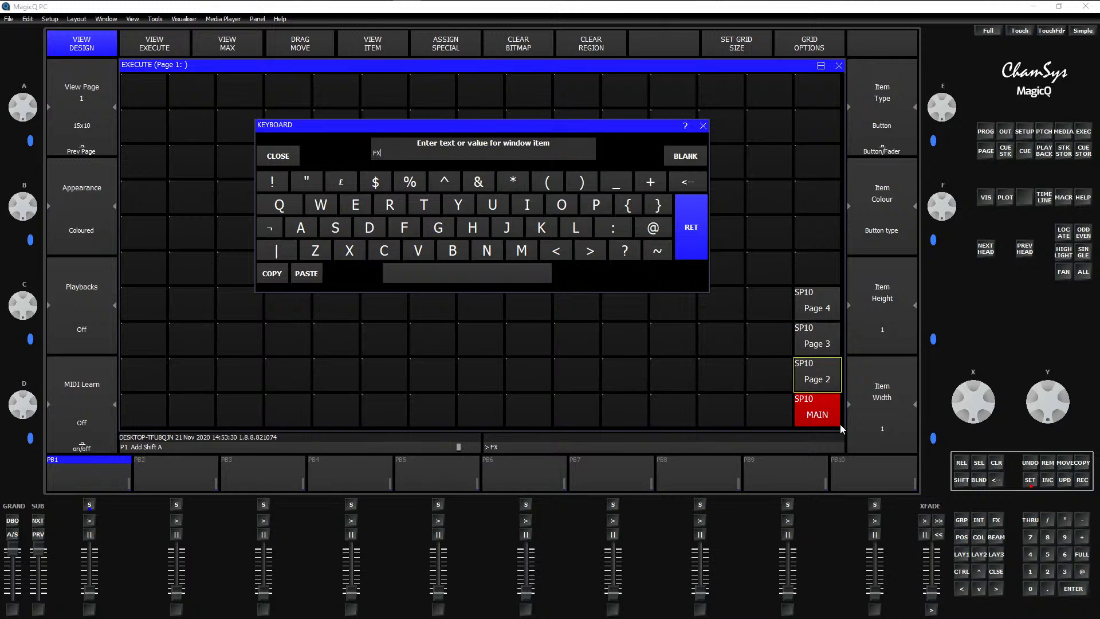
{"action": "key", "text": "Return"}
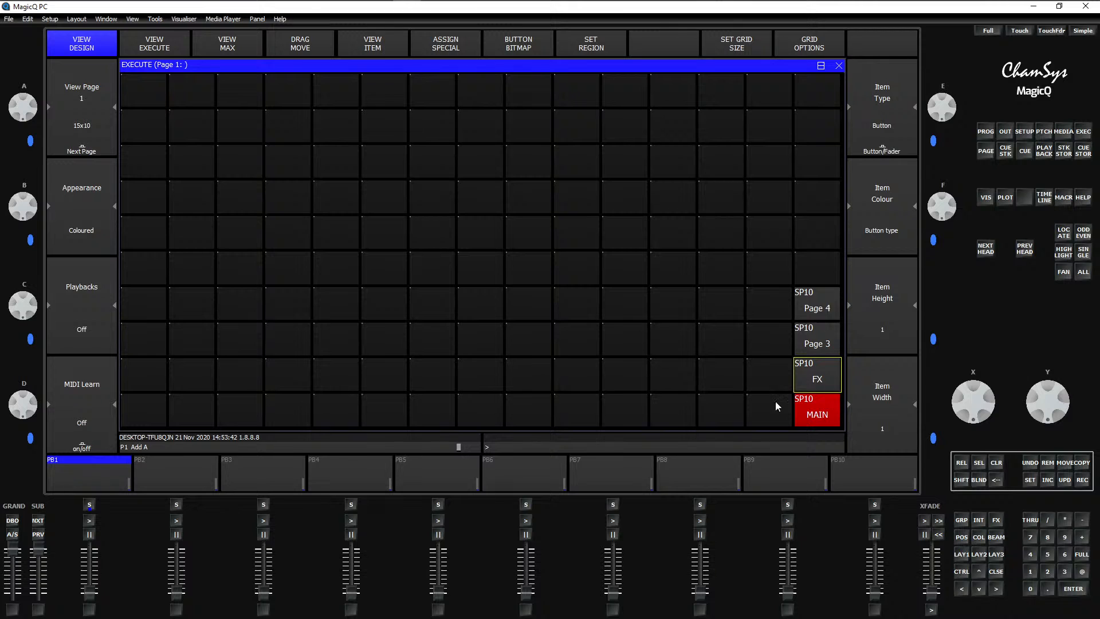
{"action": "left_click", "coordinate": [1081, 464]}
{"action": "left_click_drag", "start_coordinate": [814, 414], "coordinate": [821, 308]}
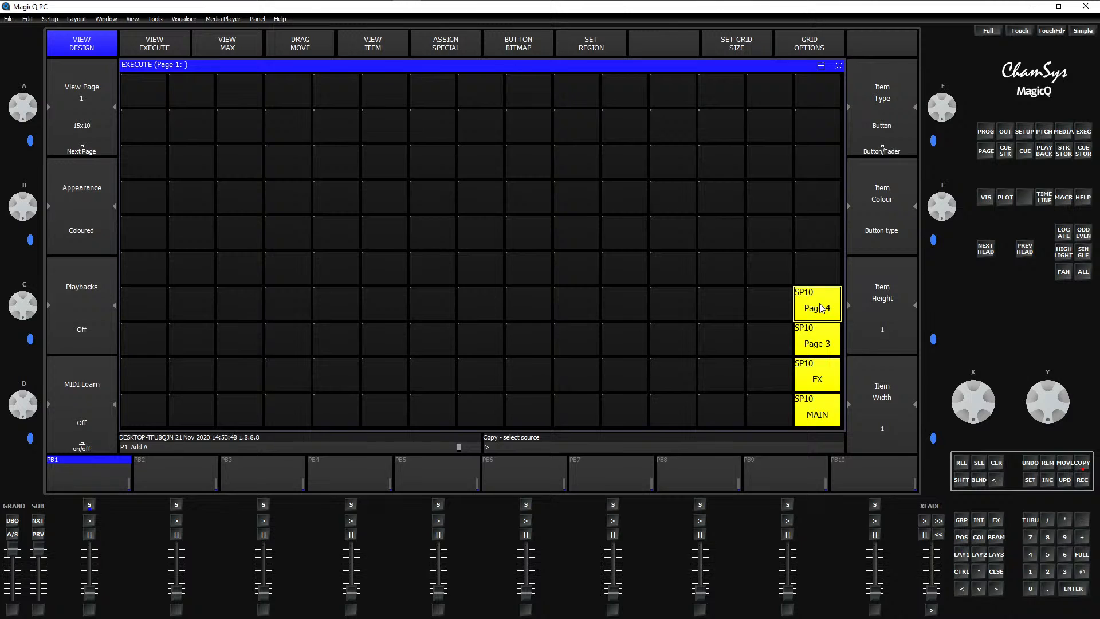
{"action": "left_click_drag", "start_coordinate": [820, 307], "coordinate": [814, 305]}
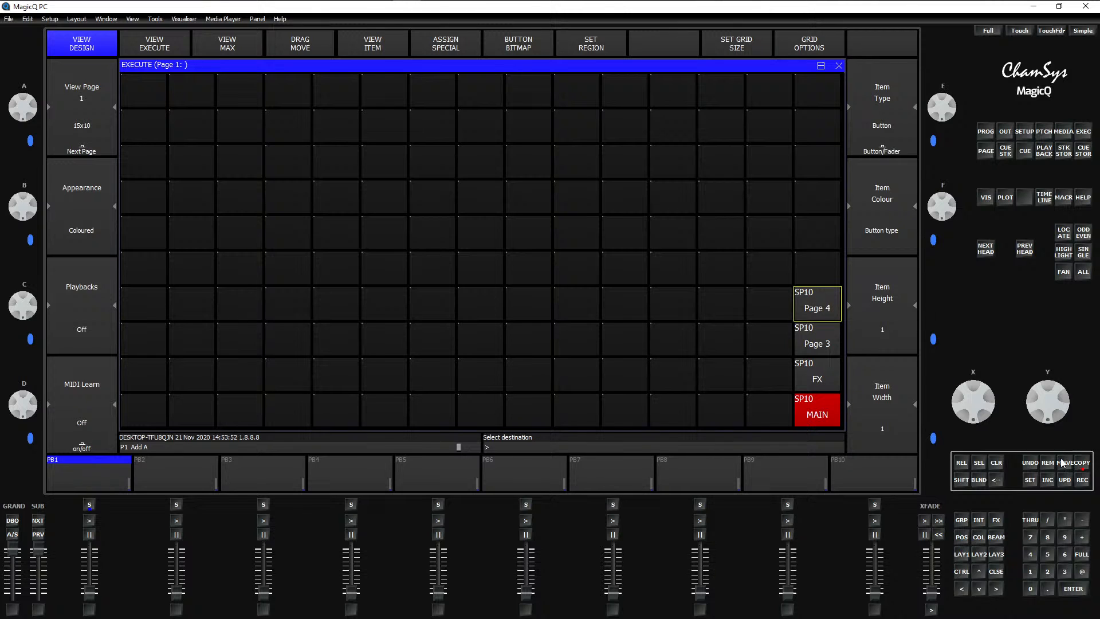
{"action": "left_click", "coordinate": [995, 481]}
{"action": "left_click", "coordinate": [1081, 463]}
{"action": "left_click", "coordinate": [816, 308]}
{"action": "left_click", "coordinate": [817, 410]}
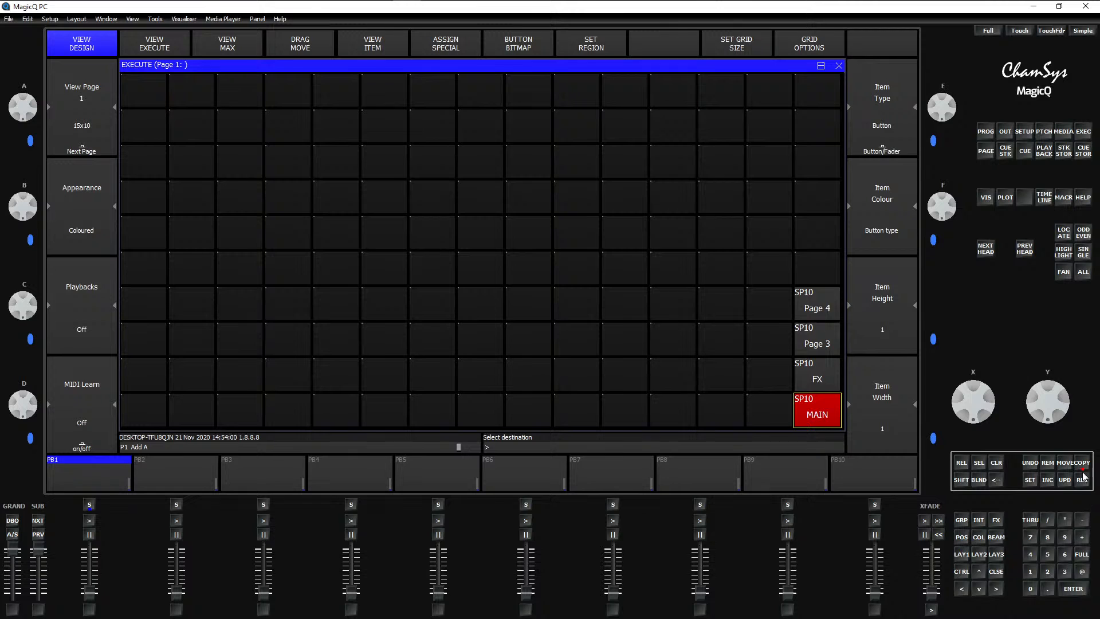
{"action": "left_click", "coordinate": [997, 479]}
Step: Try to copy the four page buttons to the last bottom-row cell of Execute page 2 and return to page 1
{"action": "left_click", "coordinate": [1081, 462]}
{"action": "left_click_drag", "start_coordinate": [828, 420], "coordinate": [826, 299]}
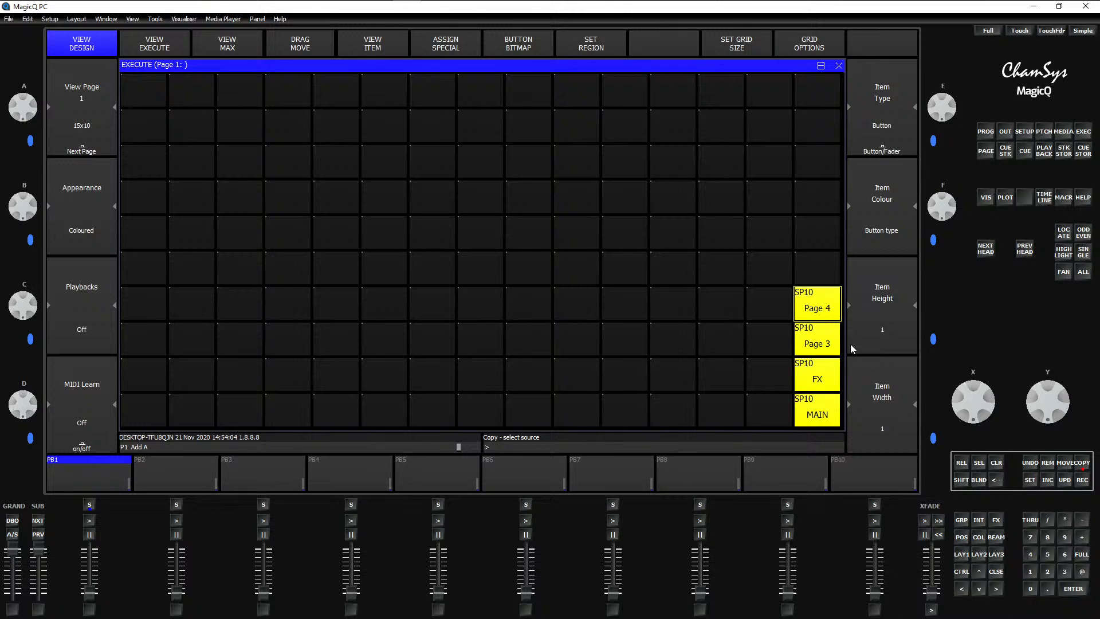
{"action": "left_click", "coordinate": [90, 131]}
{"action": "left_click", "coordinate": [814, 423]}
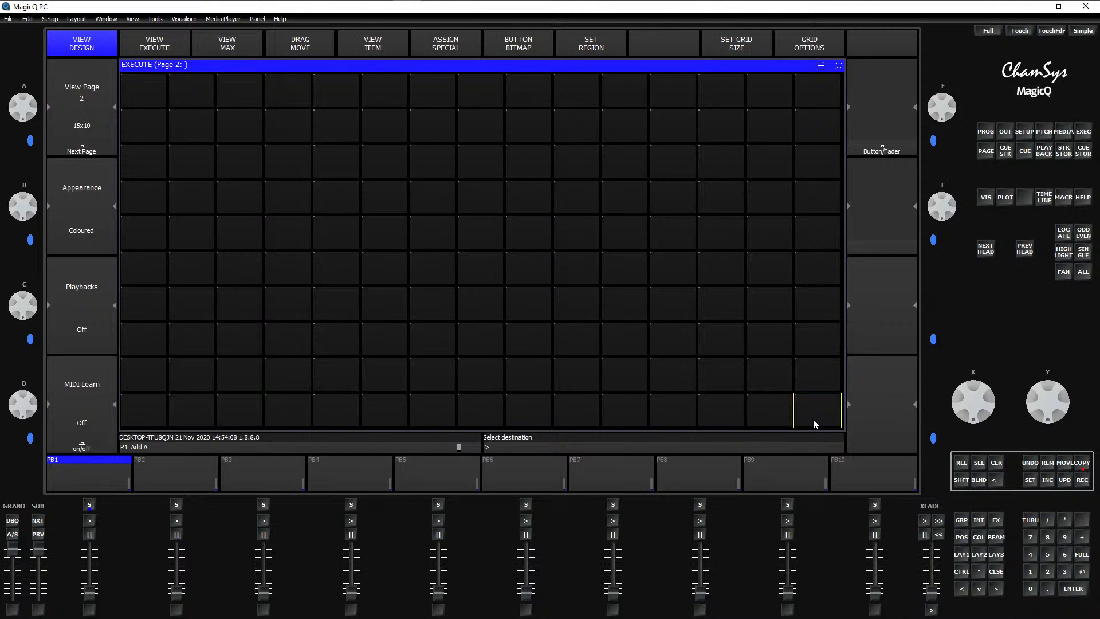
{"action": "left_click", "coordinate": [97, 76]}
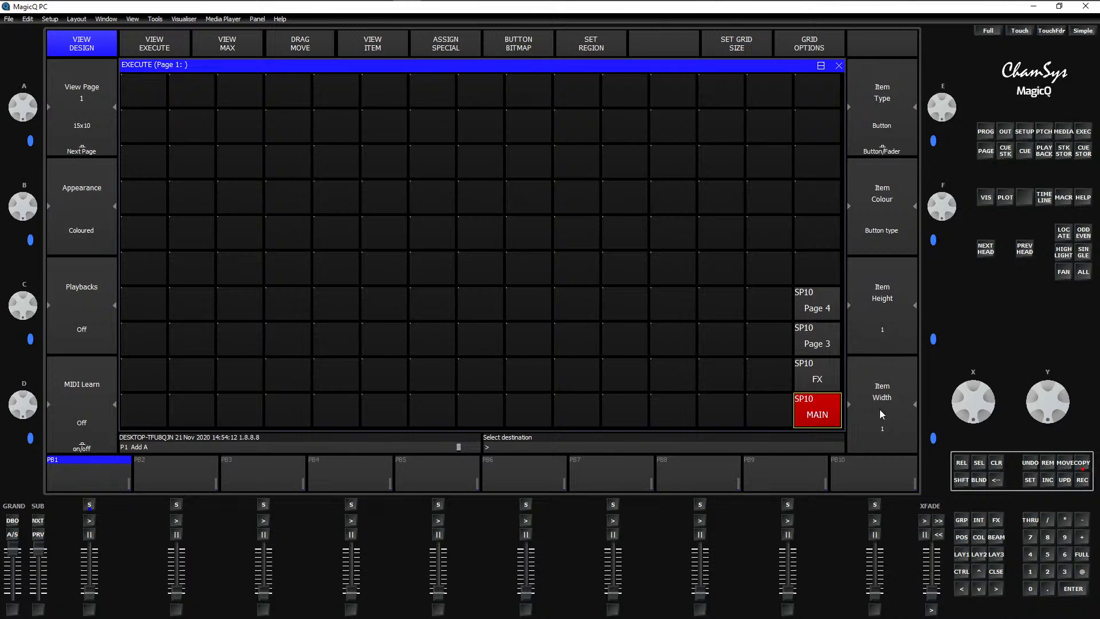
Step: Try copying the MAIN button to the cell beside it in the bottom row of Execute page 1
{"action": "left_click", "coordinate": [764, 409]}
{"action": "left_click", "coordinate": [1079, 465]}
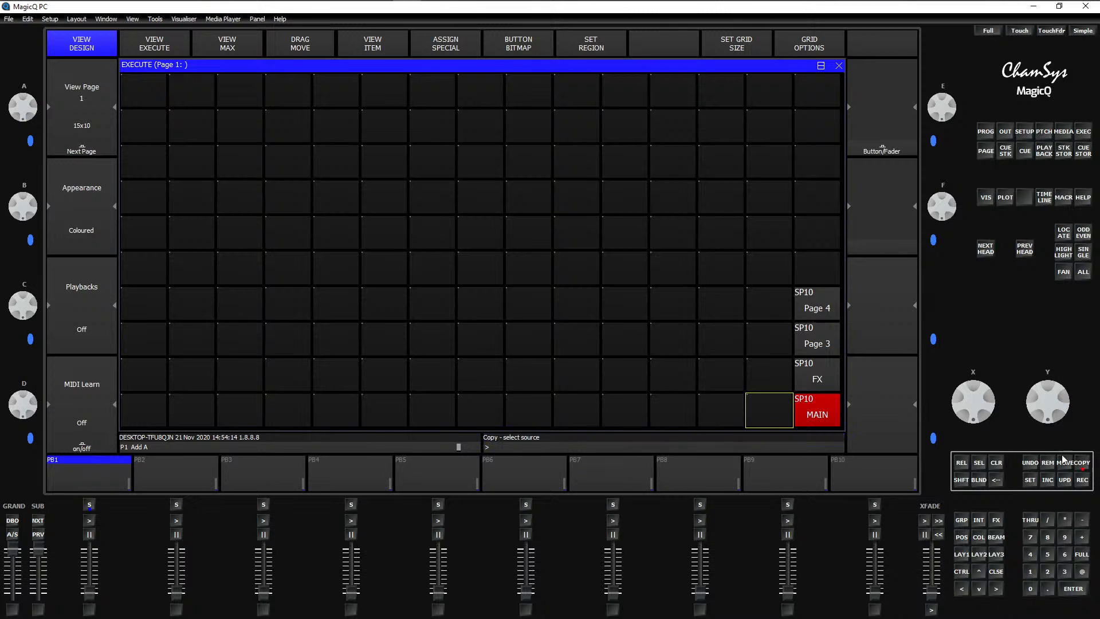
{"action": "left_click", "coordinate": [822, 413]}
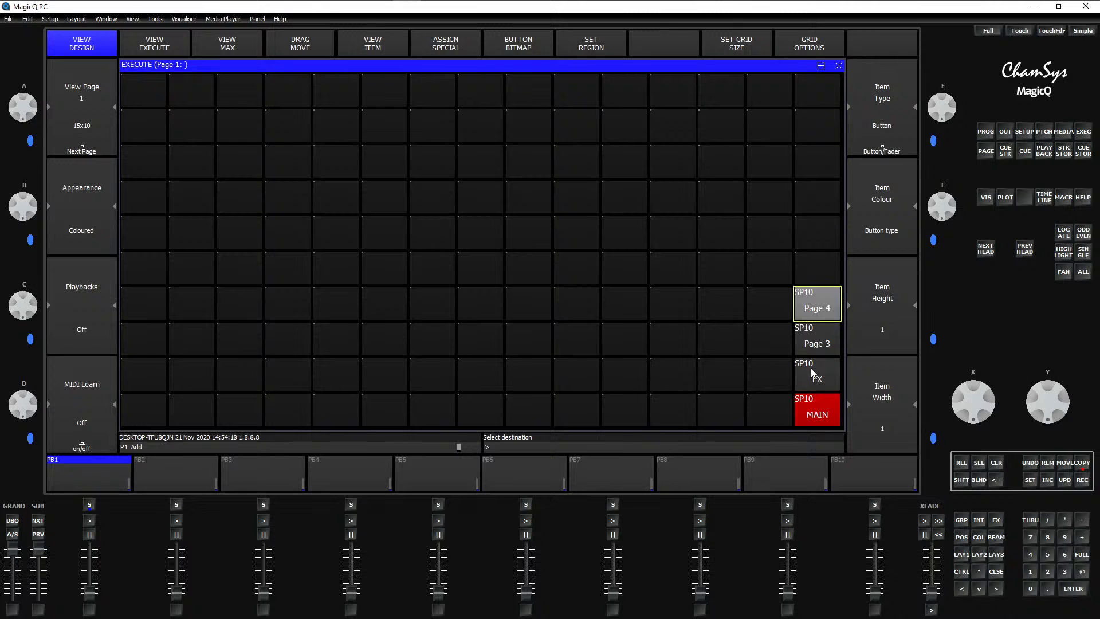
{"action": "left_click", "coordinate": [778, 409]}
Step: Remove the original MAIN, FX and Page 3 buttons, and undo both the removal and the MAIN button copy
{"action": "left_click_drag", "start_coordinate": [825, 408], "coordinate": [831, 354]}
{"action": "left_click", "coordinate": [832, 354]}
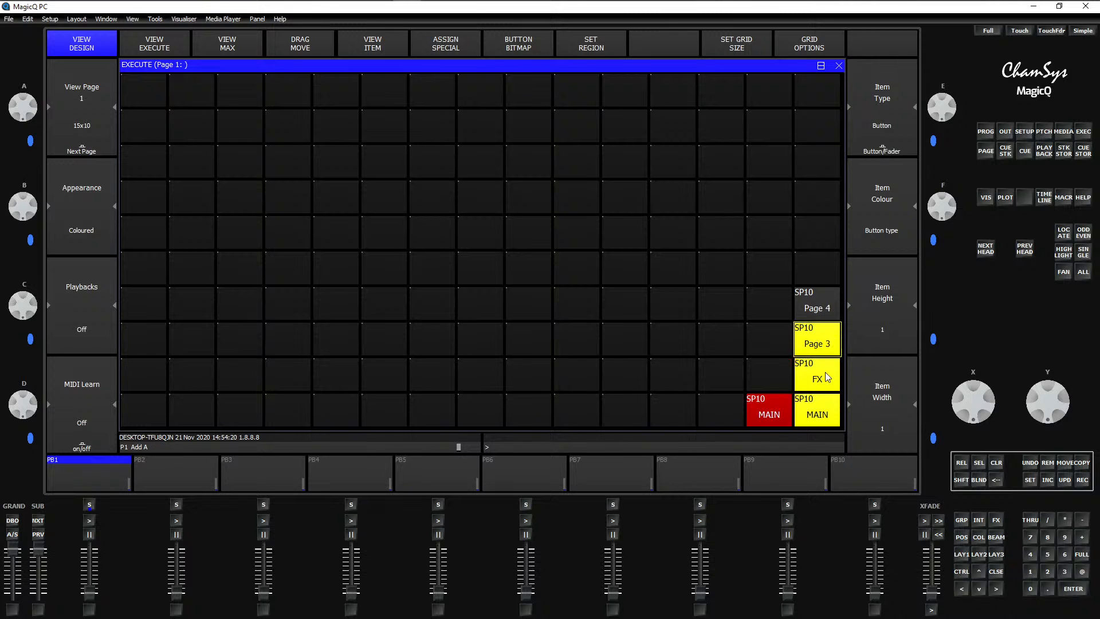
{"action": "left_click", "coordinate": [1048, 463]}
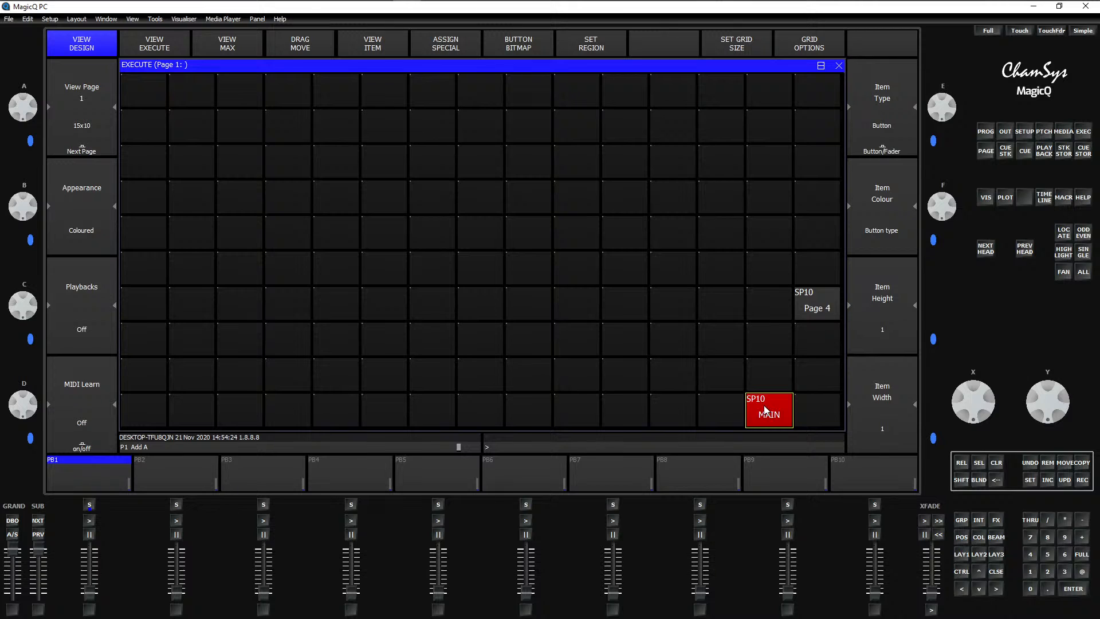
{"action": "left_click", "coordinate": [1029, 462]}
{"action": "left_click", "coordinate": [1029, 463]}
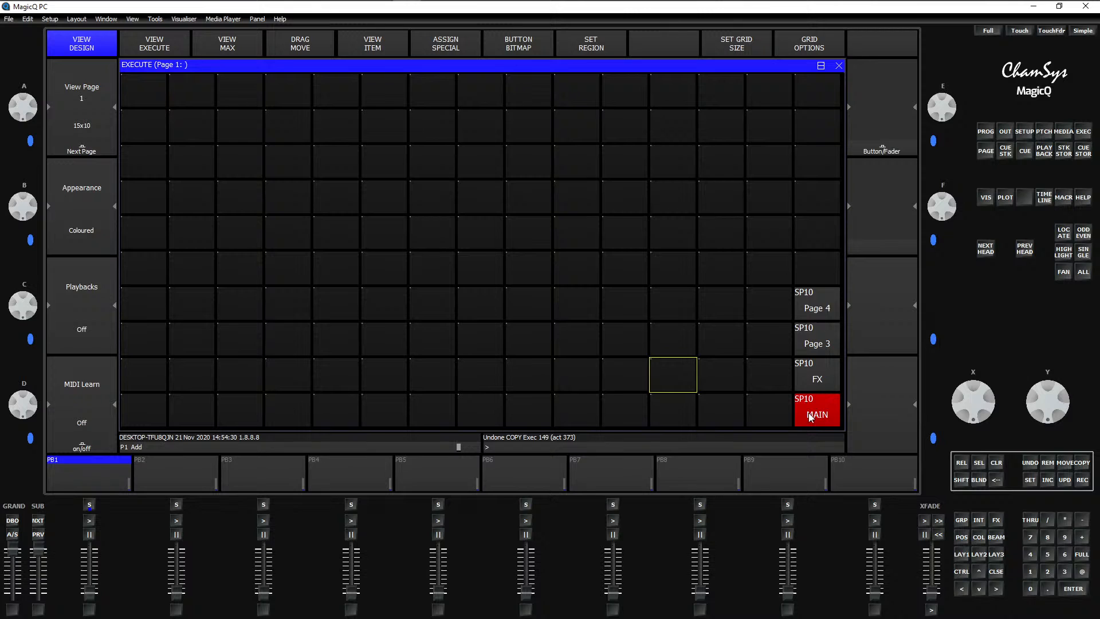
Step: Try copying the four page buttons to the last bottom-row cell of Execute page 2, and remove the misplaced Page 4 button
{"action": "left_click_drag", "start_coordinate": [811, 415], "coordinate": [819, 308]}
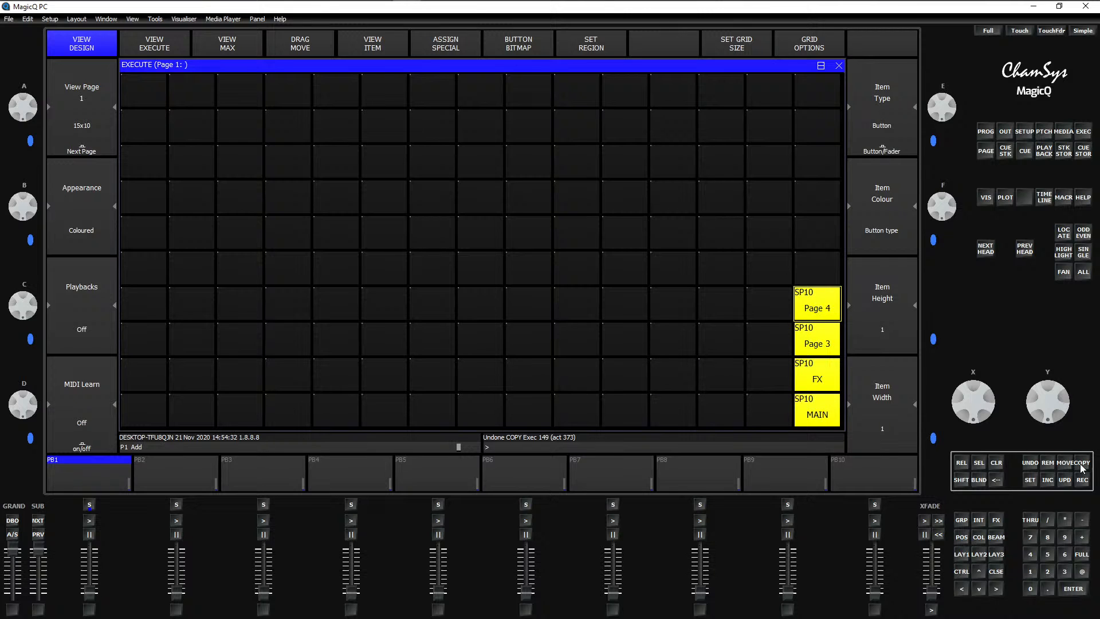
{"action": "left_click", "coordinate": [1080, 463]}
{"action": "left_click", "coordinate": [83, 144]}
{"action": "left_click", "coordinate": [816, 420]}
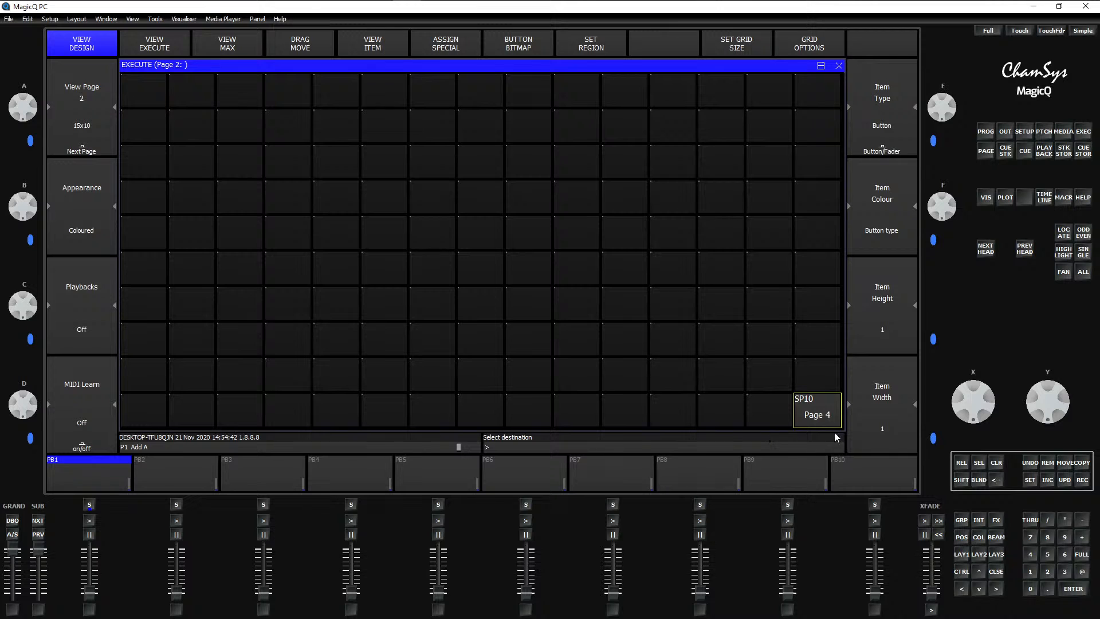
{"action": "left_click", "coordinate": [995, 482]}
{"action": "left_click", "coordinate": [1047, 462]}
{"action": "left_click", "coordinate": [808, 412]}
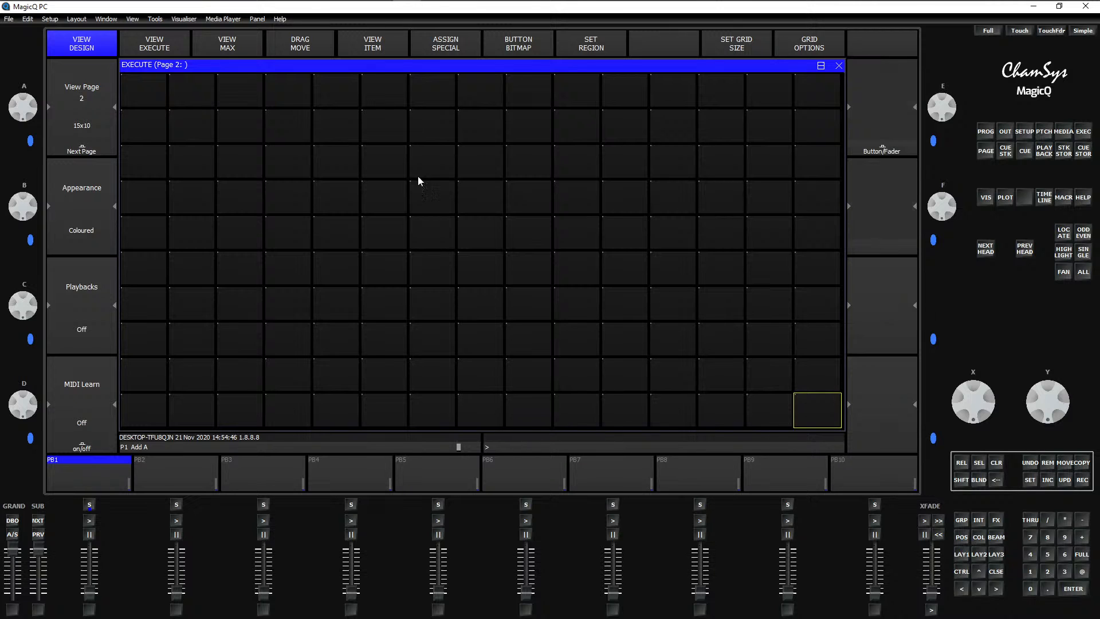
Step: Copy the MAIN, FX, Page 3 and Page 4 buttons from Execute page 1 to the same cells on page 2
{"action": "left_click", "coordinate": [101, 92]}
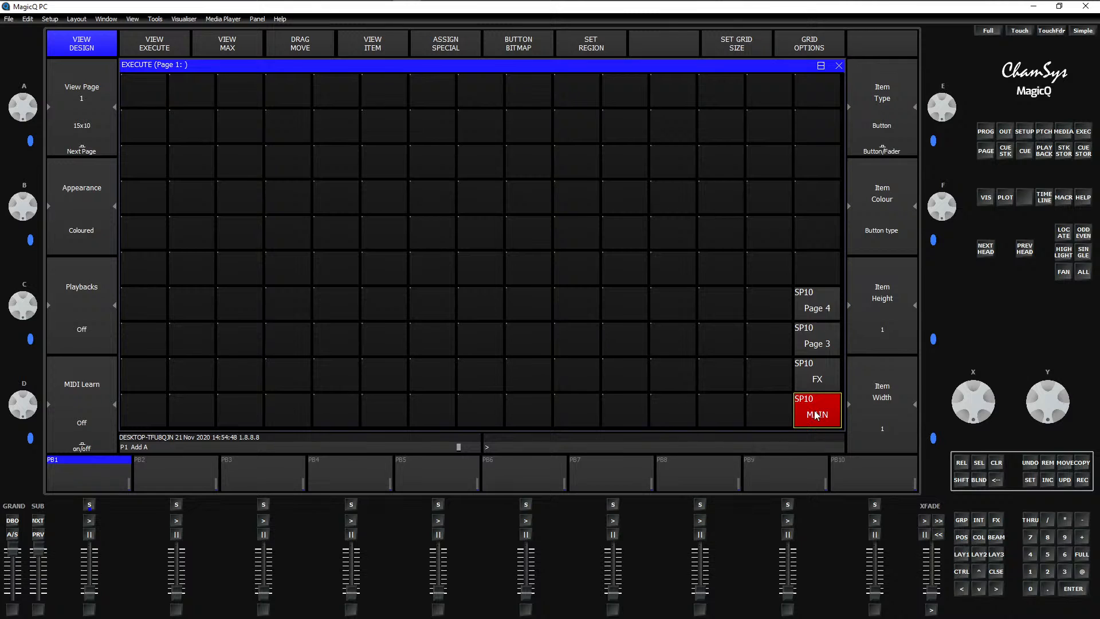
{"action": "left_click_drag", "start_coordinate": [822, 408], "coordinate": [821, 292]}
{"action": "left_click", "coordinate": [1082, 464]}
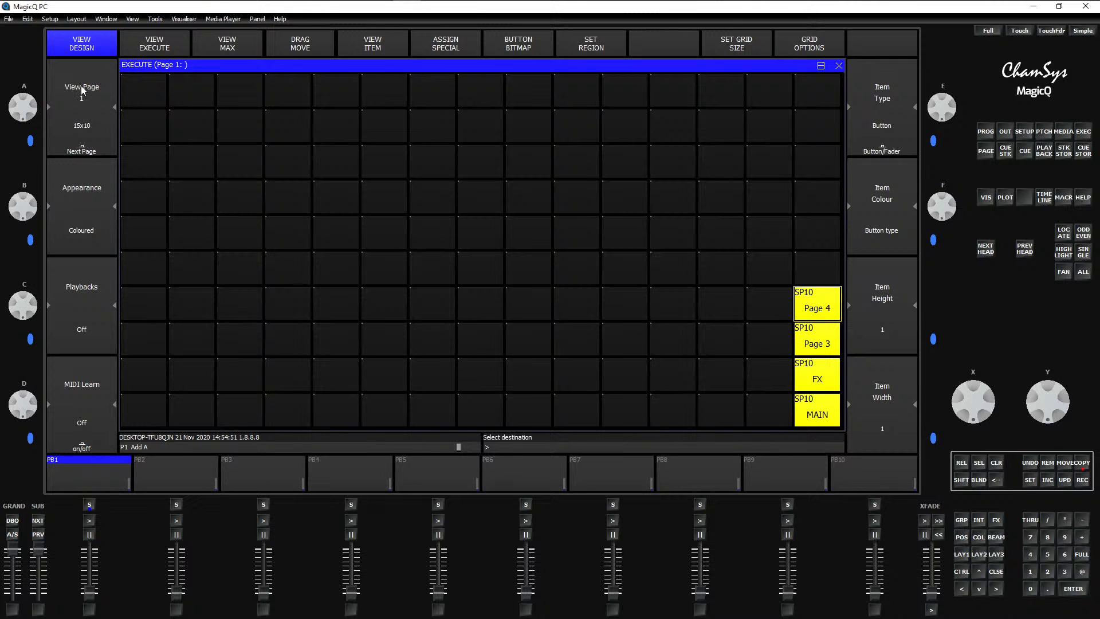
{"action": "left_click", "coordinate": [101, 140]}
{"action": "left_click", "coordinate": [821, 300]}
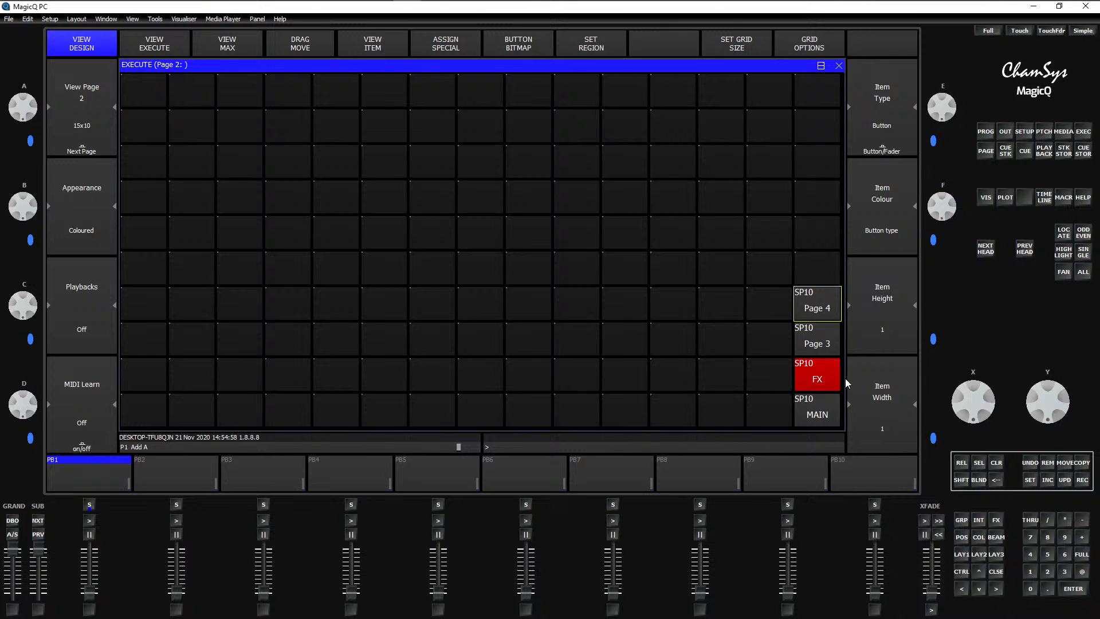
Step: Copy the MAIN, FX, Page 3 and Page 4 buttons from Execute page 2 to the same cells on page 3
{"action": "left_click_drag", "start_coordinate": [819, 411], "coordinate": [813, 303]}
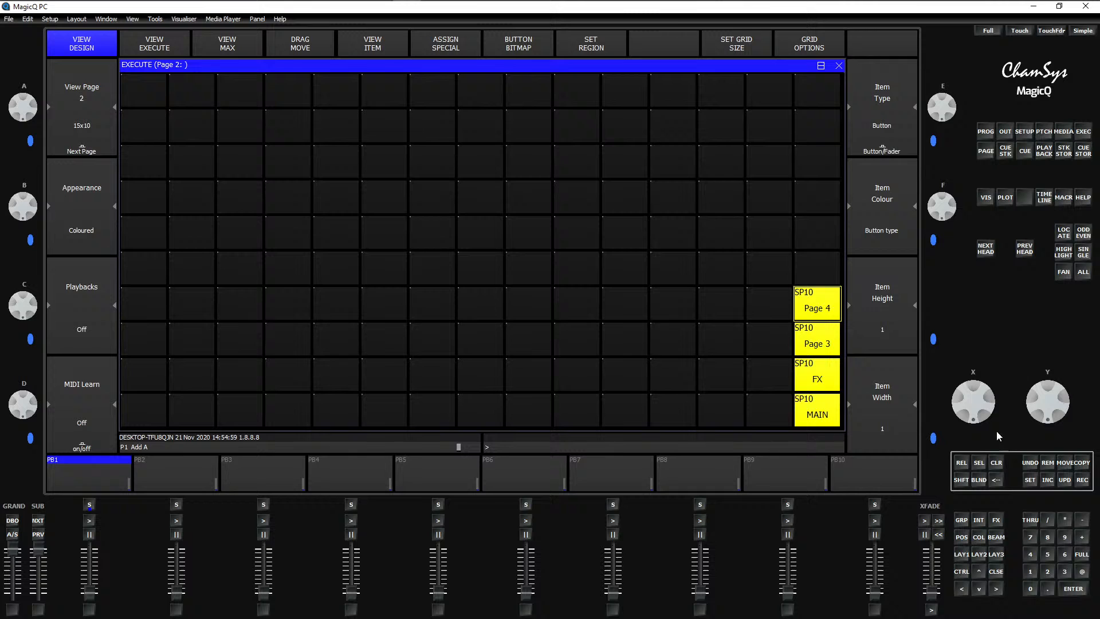
{"action": "left_click", "coordinate": [1065, 462]}
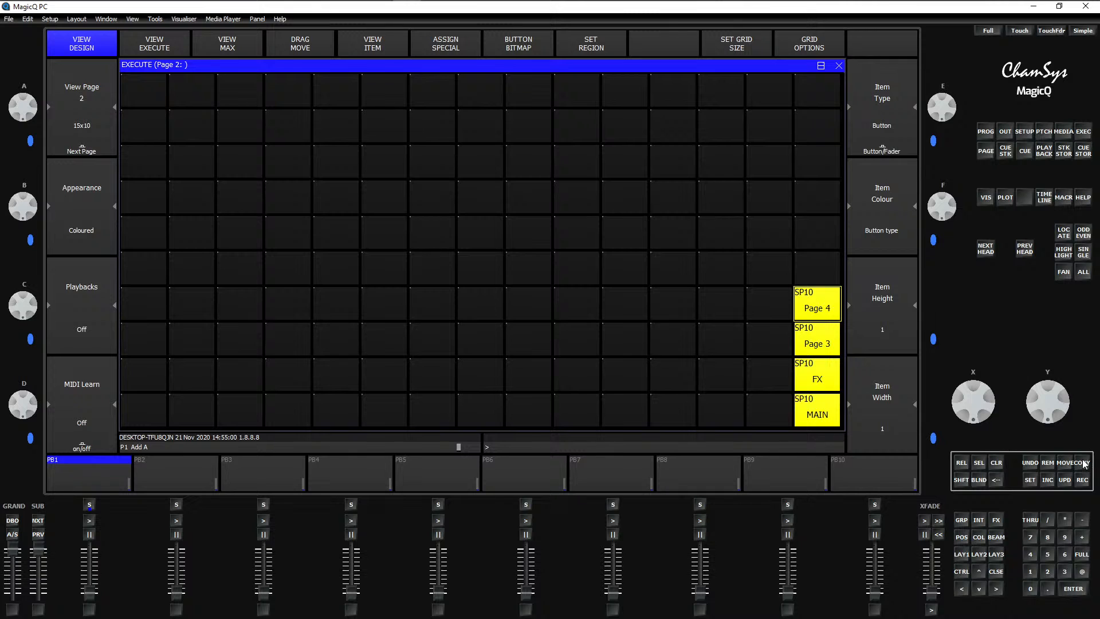
{"action": "left_click", "coordinate": [89, 132]}
{"action": "left_click", "coordinate": [802, 304]}
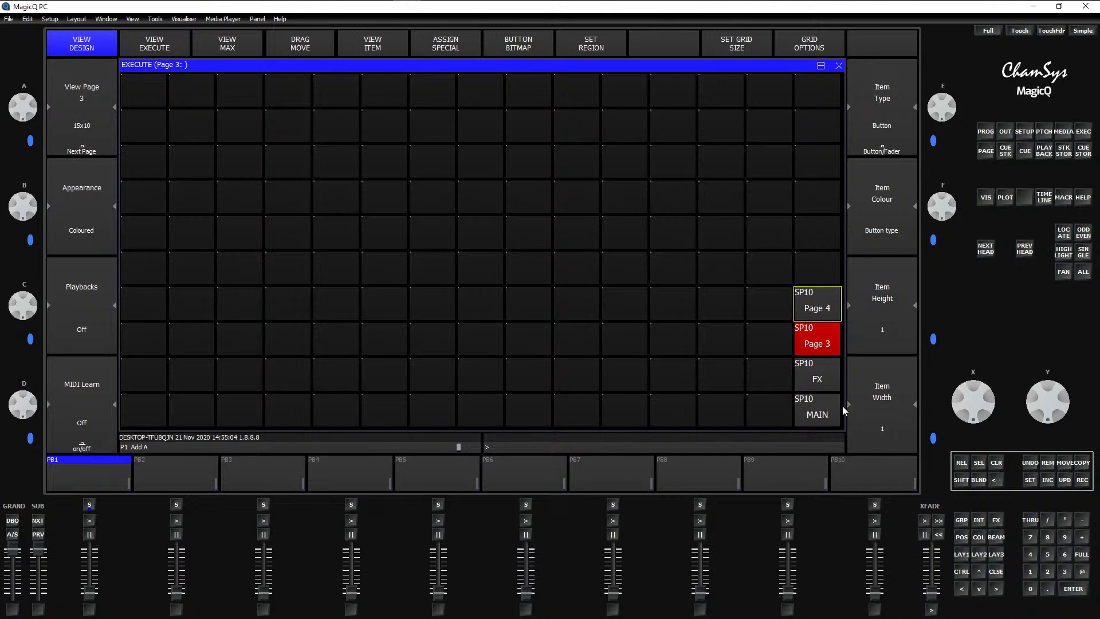
Step: Copy the four page buttons from Execute page 3 to the same cells on page 4 and clear the programmer
{"action": "left_click", "coordinate": [1082, 462]}
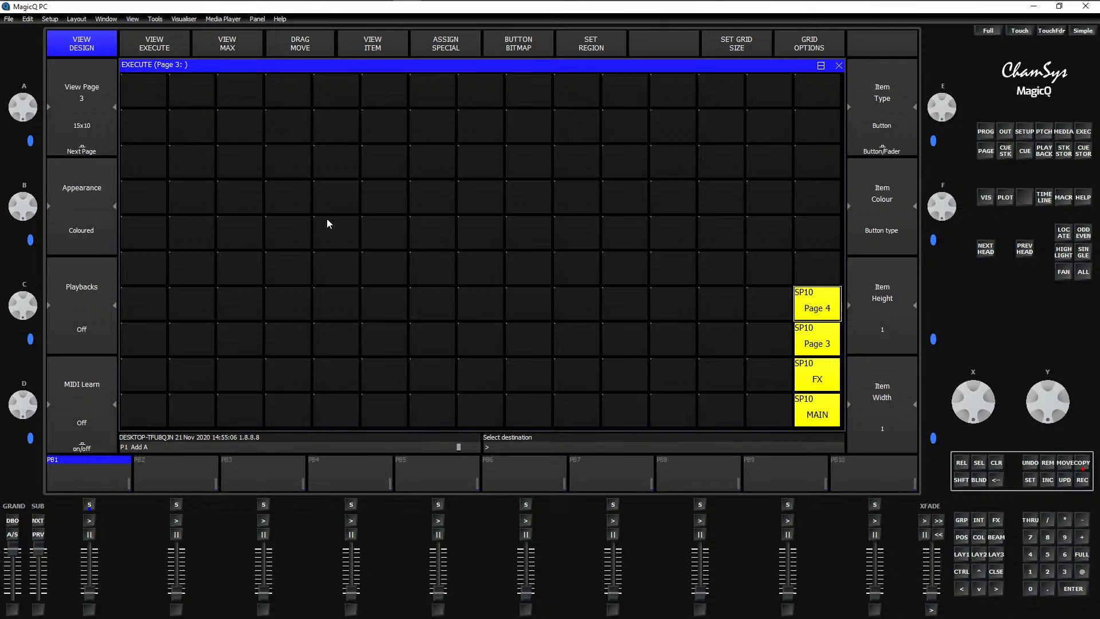
{"action": "left_click", "coordinate": [70, 148]}
{"action": "left_click", "coordinate": [808, 304]}
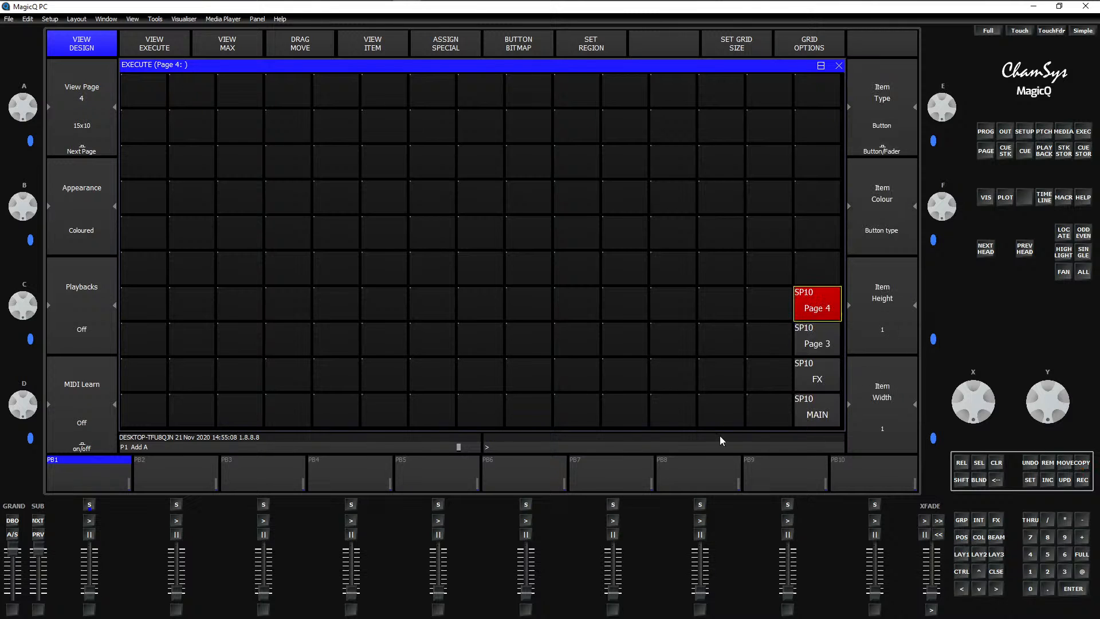
{"action": "left_click", "coordinate": [1003, 458]}
Step: In the execute view, set the appearance of Execute pages 4, 3, 2 and 1 to Boxes and test switching between pages 4 and 1
{"action": "left_click", "coordinate": [164, 43]}
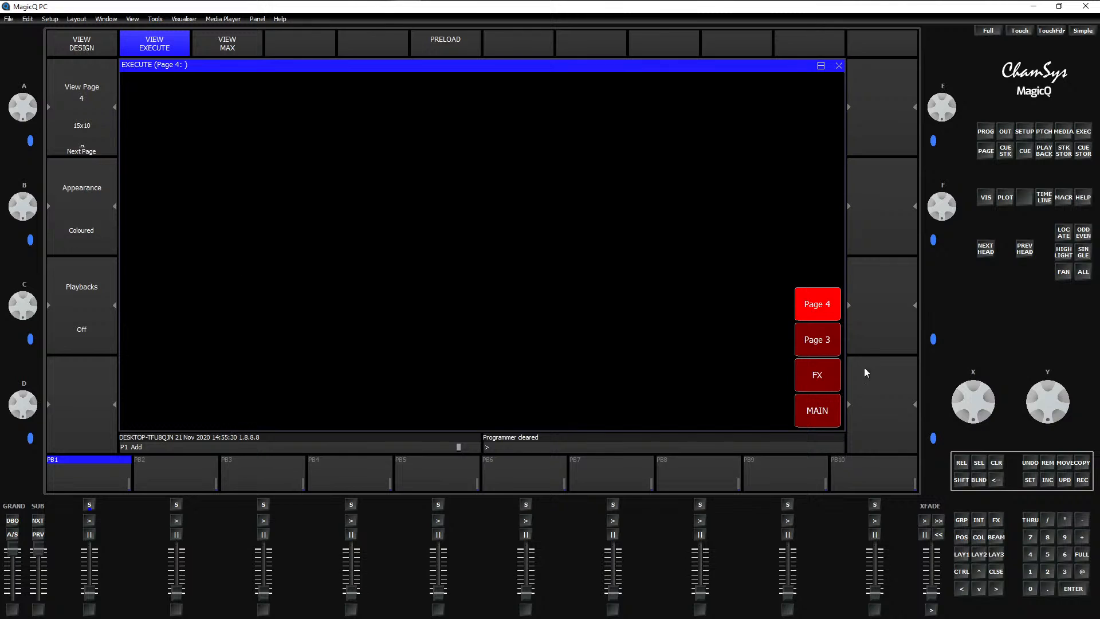
{"action": "left_click", "coordinate": [79, 240]}
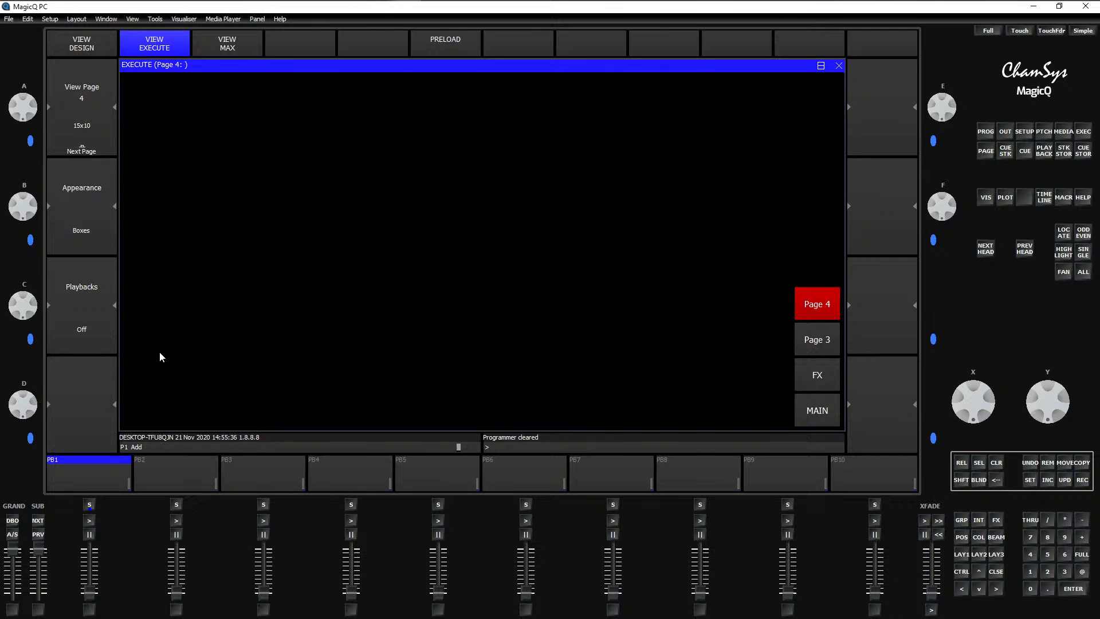
{"action": "left_click", "coordinate": [828, 341]}
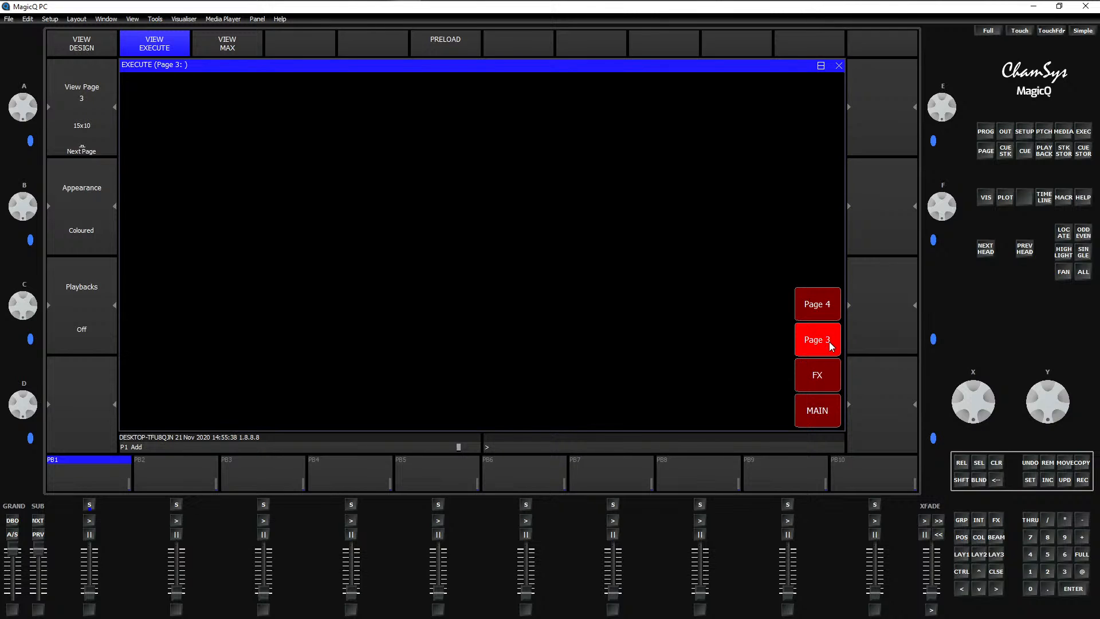
{"action": "left_click", "coordinate": [86, 239]}
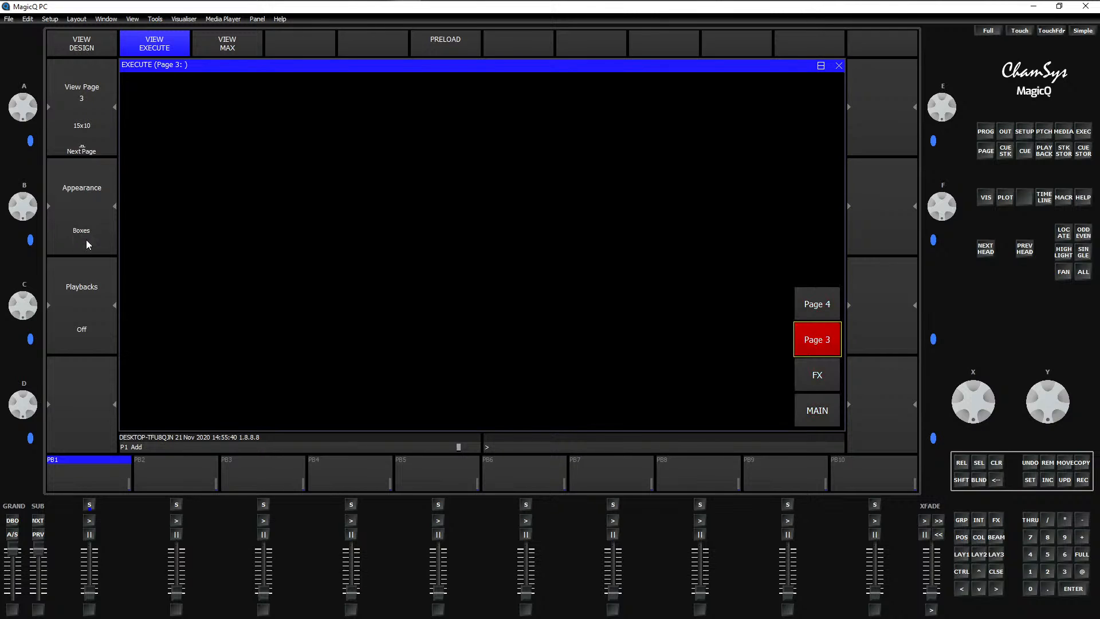
{"action": "left_click", "coordinate": [819, 380]}
{"action": "left_click", "coordinate": [84, 235]}
{"action": "left_click", "coordinate": [820, 416]}
{"action": "left_click", "coordinate": [84, 236]}
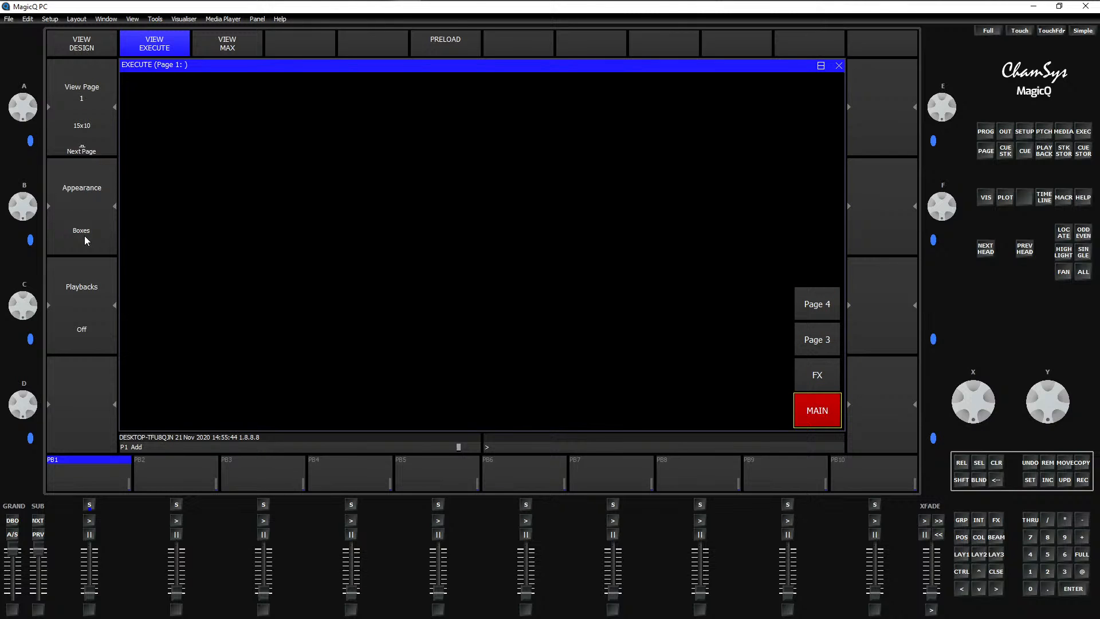
{"action": "left_click", "coordinate": [95, 125]}
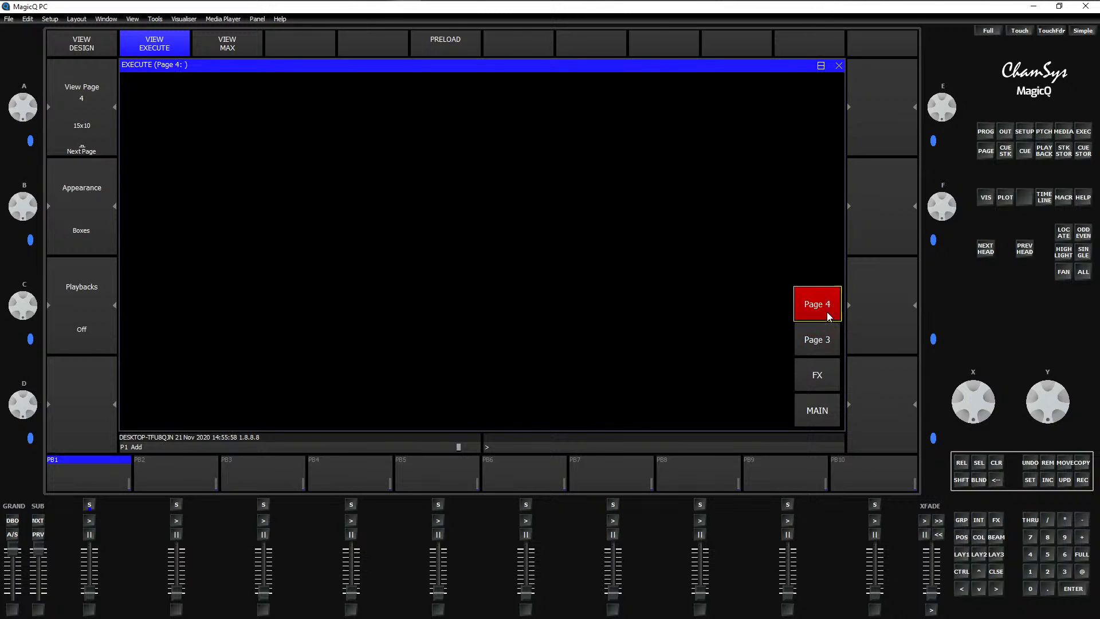
{"action": "left_click", "coordinate": [819, 406]}
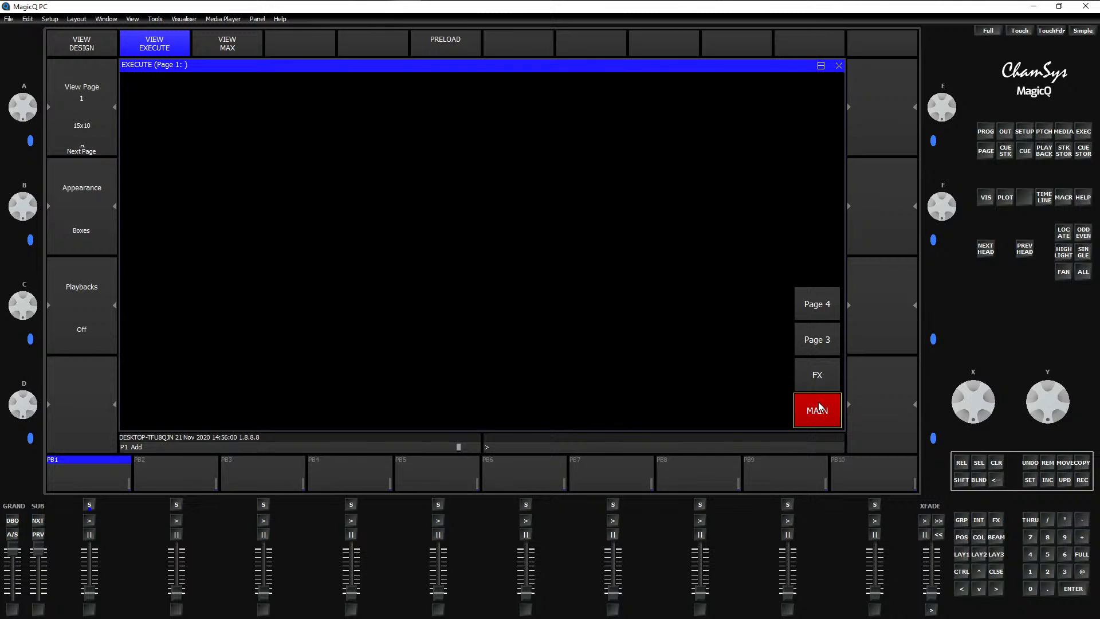
Step: Choose the Martin Rush Par 1 head in 7ch mode for patching
{"action": "left_click", "coordinate": [972, 554]}
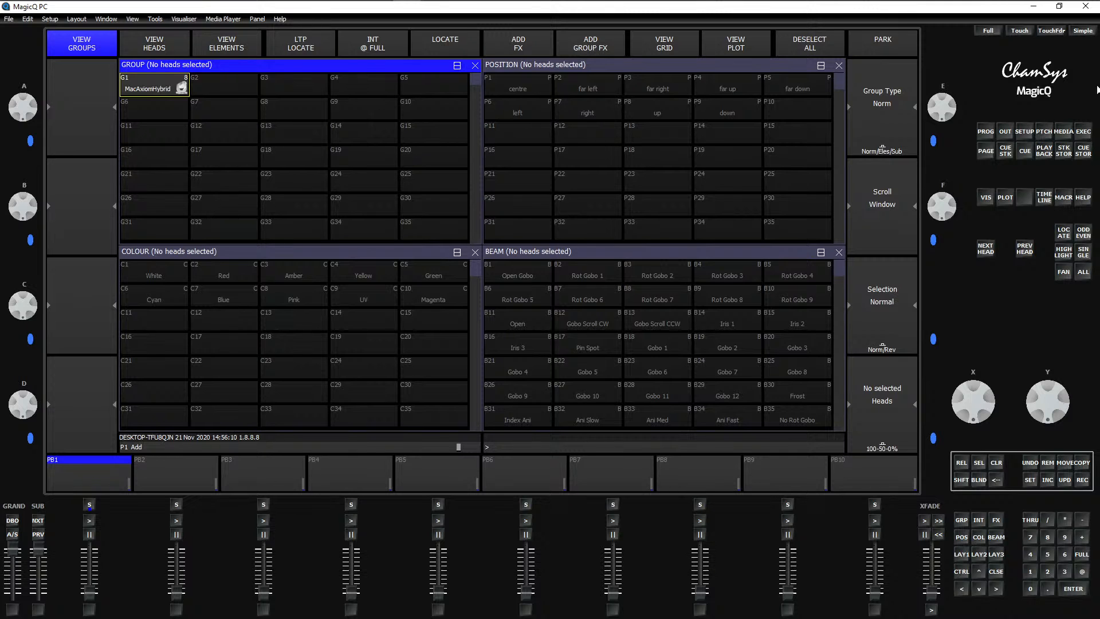
{"action": "left_click", "coordinate": [1048, 135]}
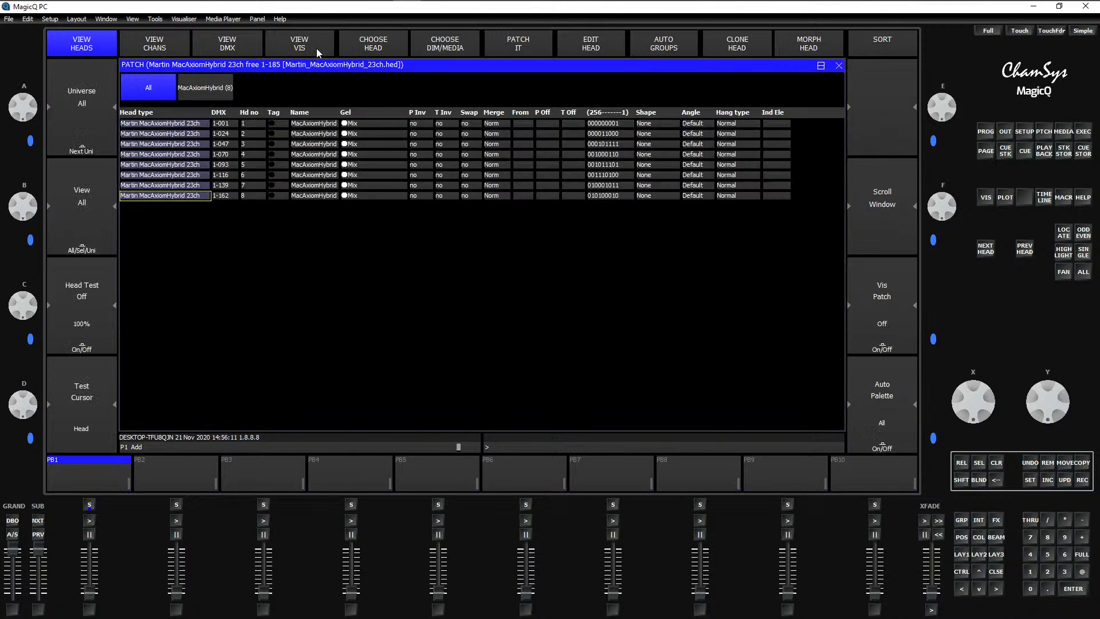
{"action": "left_click", "coordinate": [368, 43]}
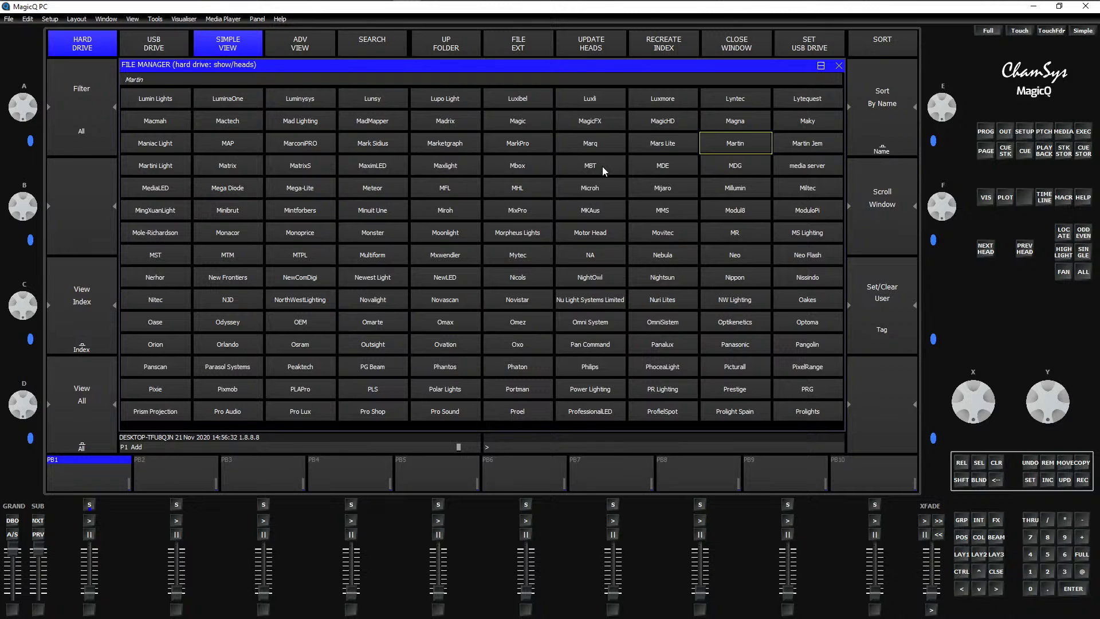
{"action": "type", "text": "martin"}
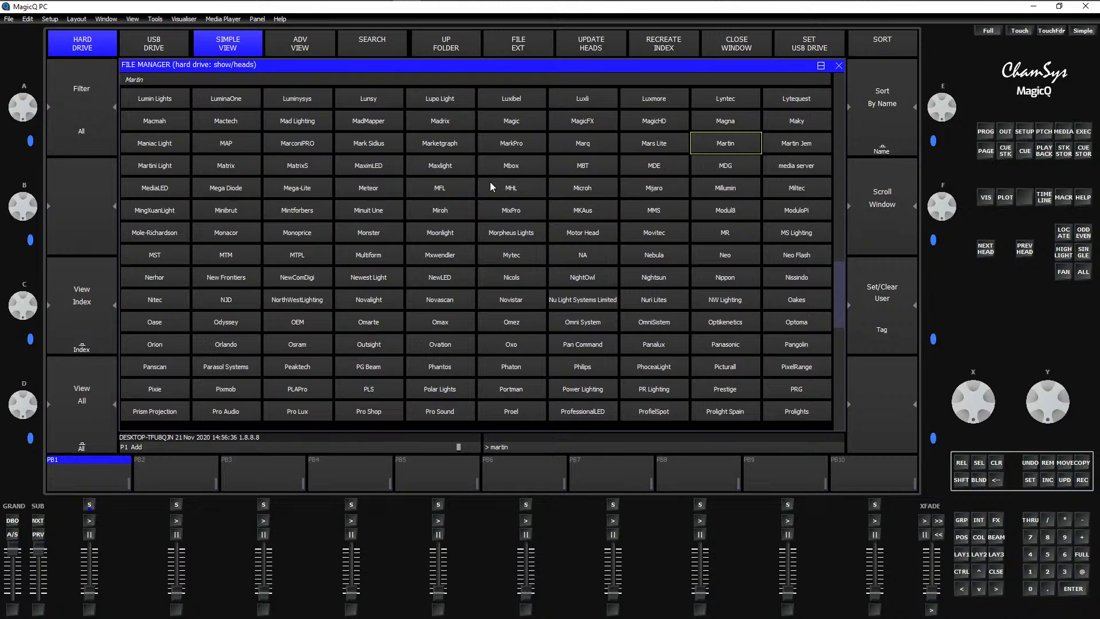
{"action": "left_click", "coordinate": [733, 145]}
{"action": "scroll", "coordinate": [543, 324], "scroll_direction": "down", "scroll_amount": 12}
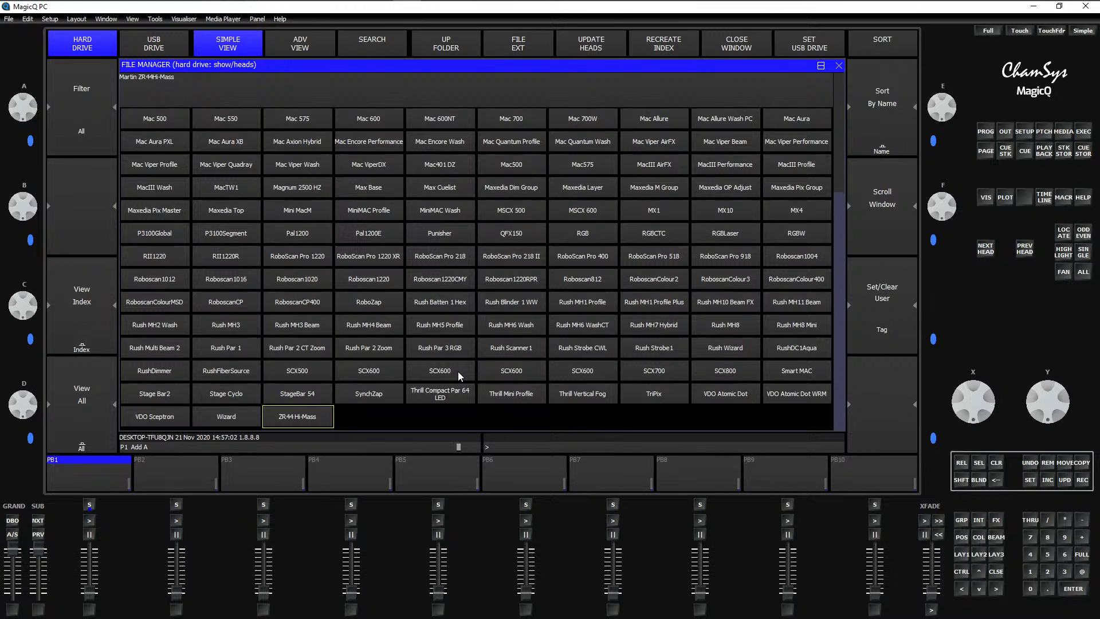
{"action": "left_click", "coordinate": [250, 352]}
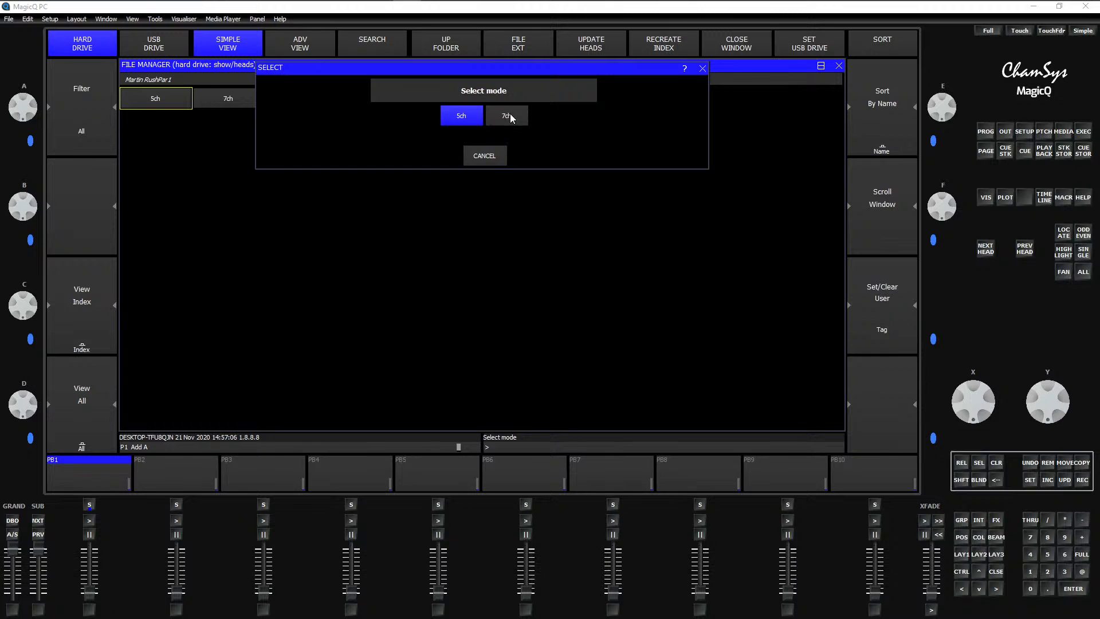
{"action": "left_click", "coordinate": [506, 118]}
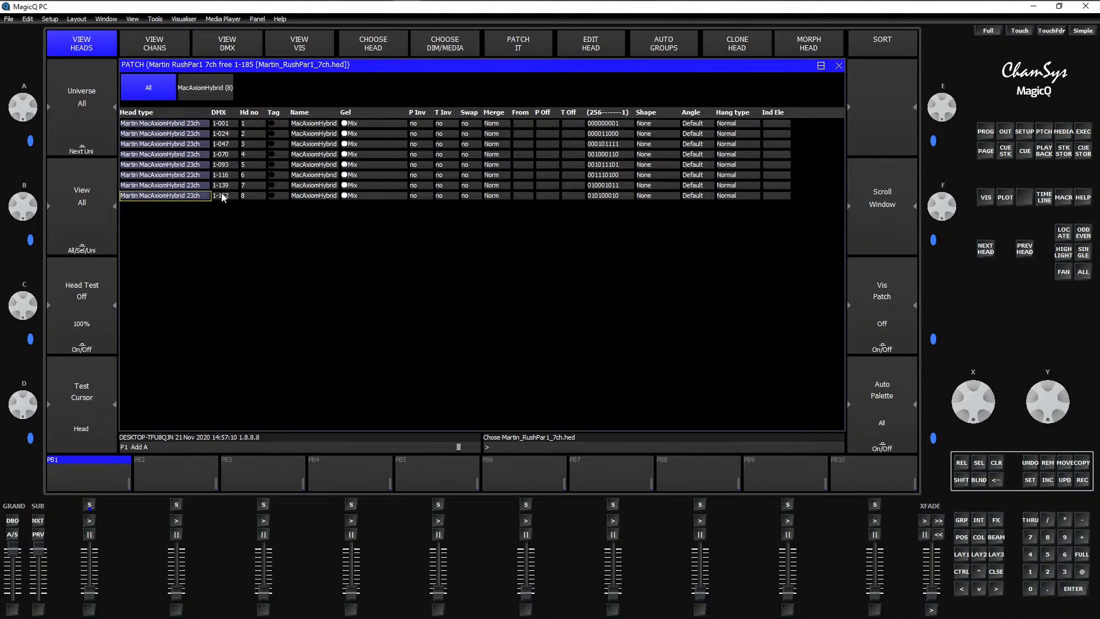
Step: Patch 4 of the chosen Rush Par 1 heads without specifying a DMX address
{"action": "left_click", "coordinate": [517, 49]}
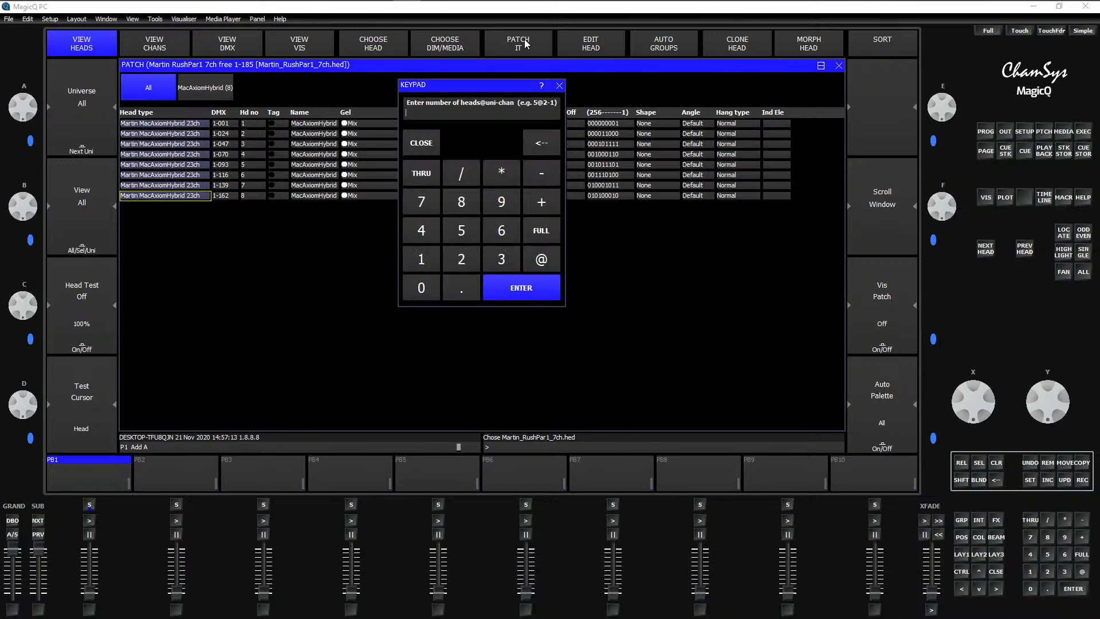
{"action": "left_click", "coordinate": [423, 232]}
{"action": "left_click", "coordinate": [477, 170]}
{"action": "left_click", "coordinate": [414, 263]}
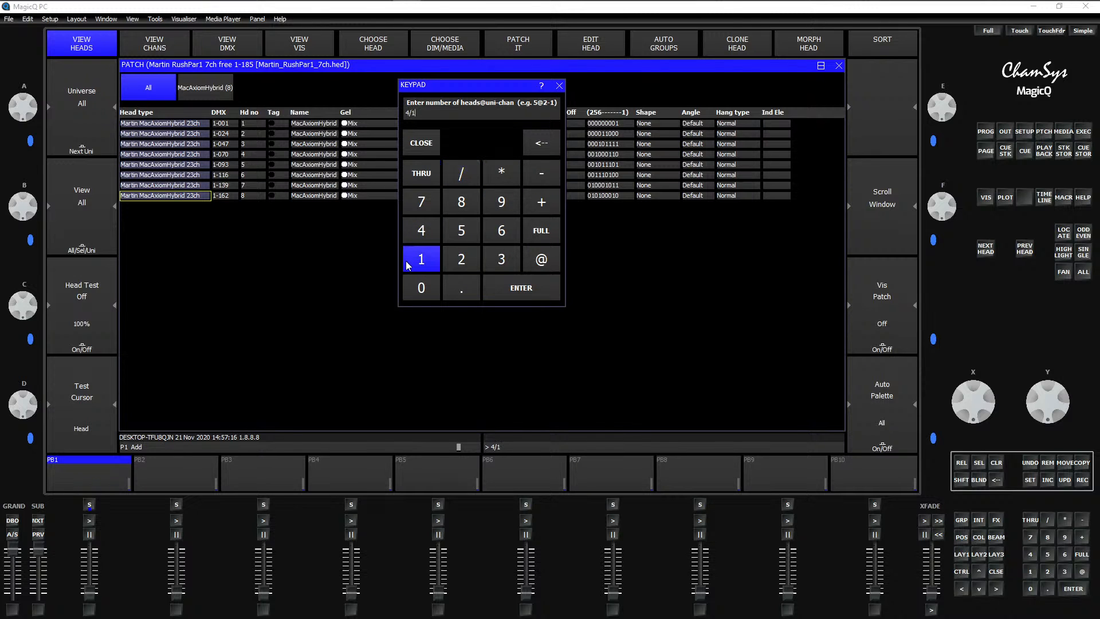
{"action": "left_click", "coordinate": [541, 150]}
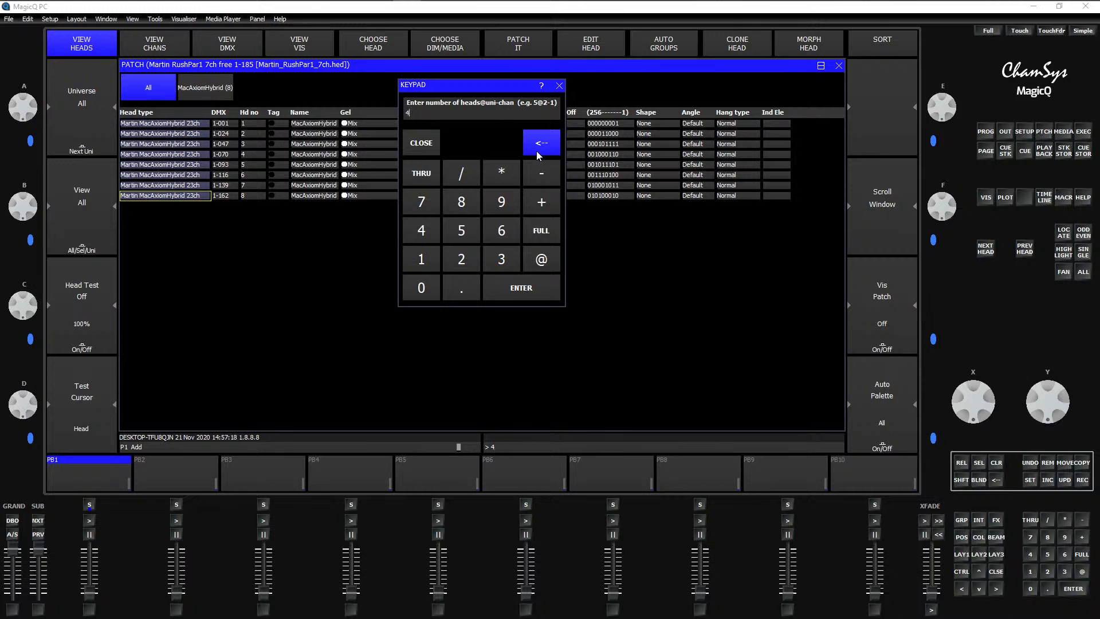
{"action": "left_click", "coordinate": [538, 155]}
{"action": "left_click", "coordinate": [421, 229]}
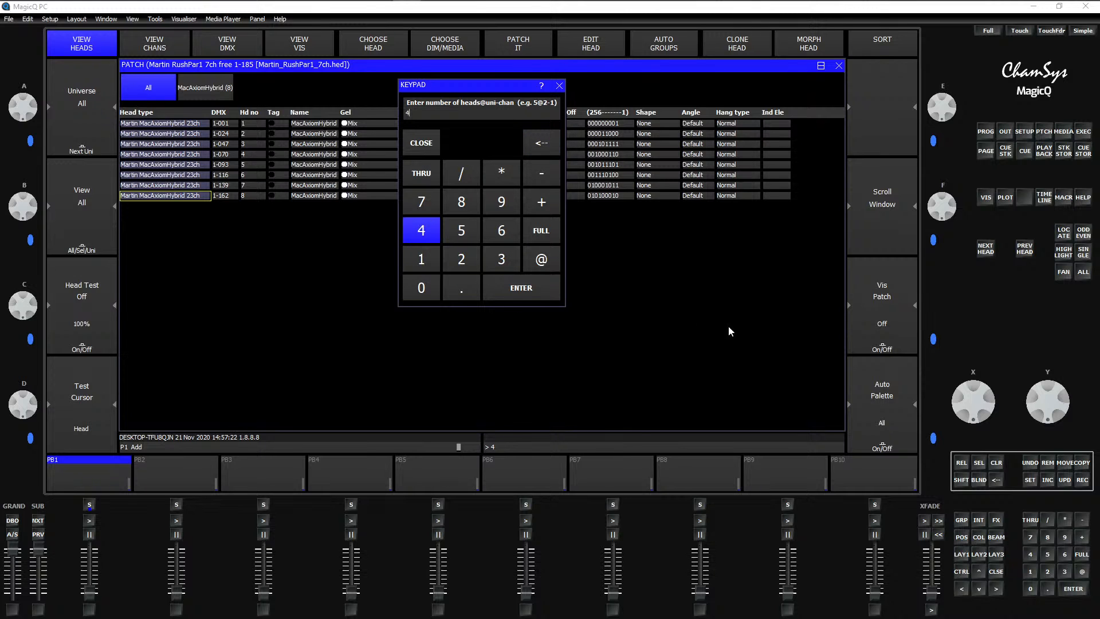
{"action": "left_click", "coordinate": [525, 288]}
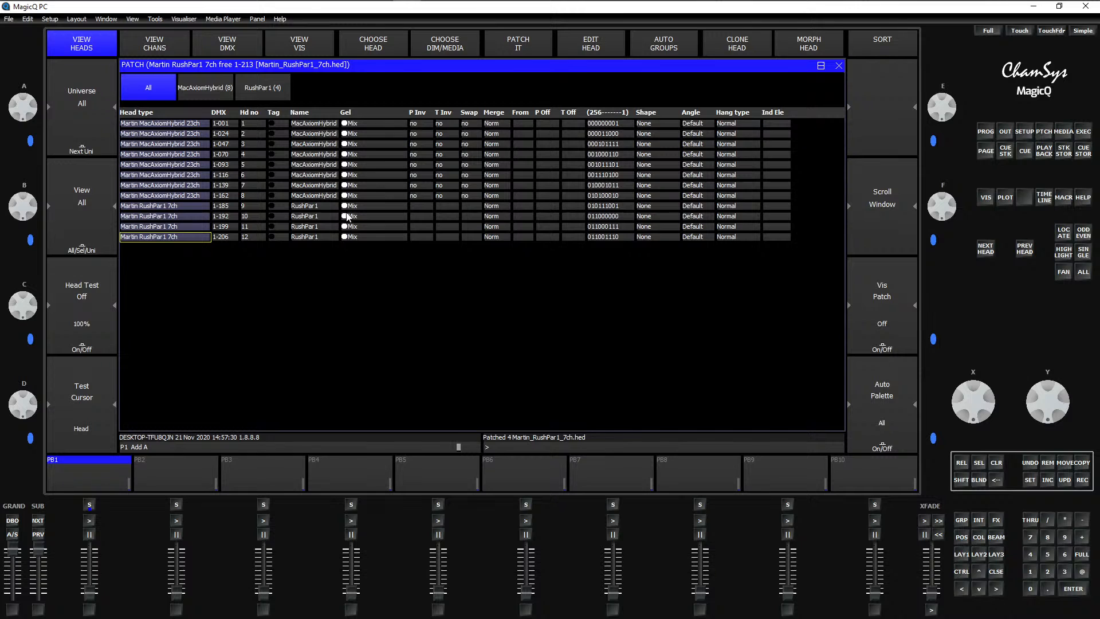
Step: Set the colour tag of head 1, the first MacAxiomHybrid in the patch, to Green
{"action": "left_click", "coordinate": [279, 124]}
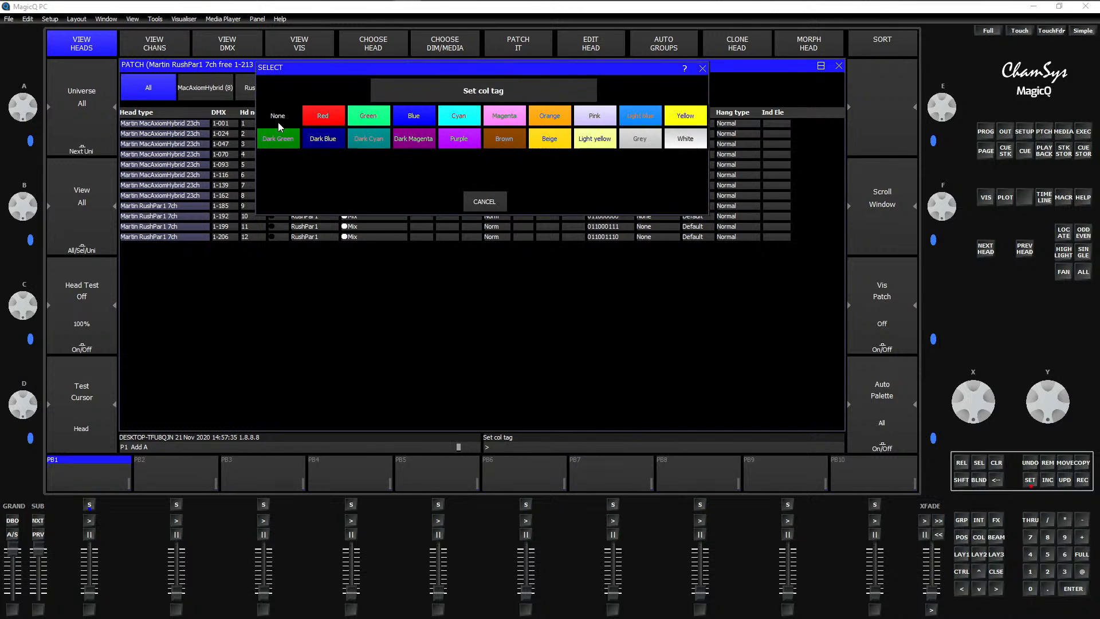
{"action": "left_click", "coordinate": [369, 119]}
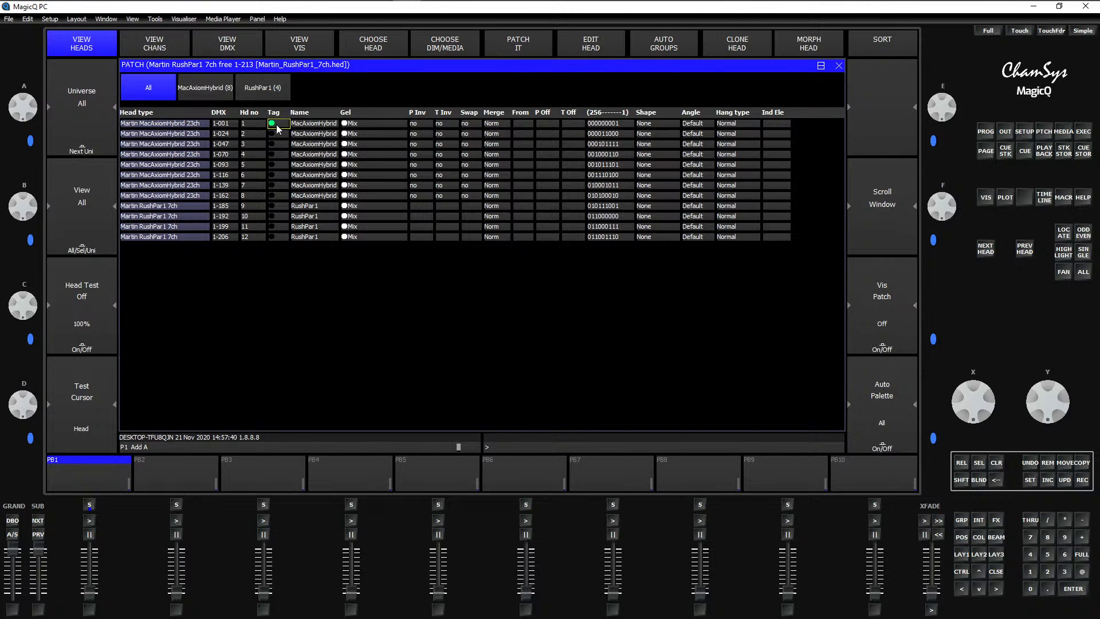
Step: Try to apply the Green colour tag to all eight MacAxiomHybrid heads at once
{"action": "left_click_drag", "start_coordinate": [277, 128], "coordinate": [278, 197]}
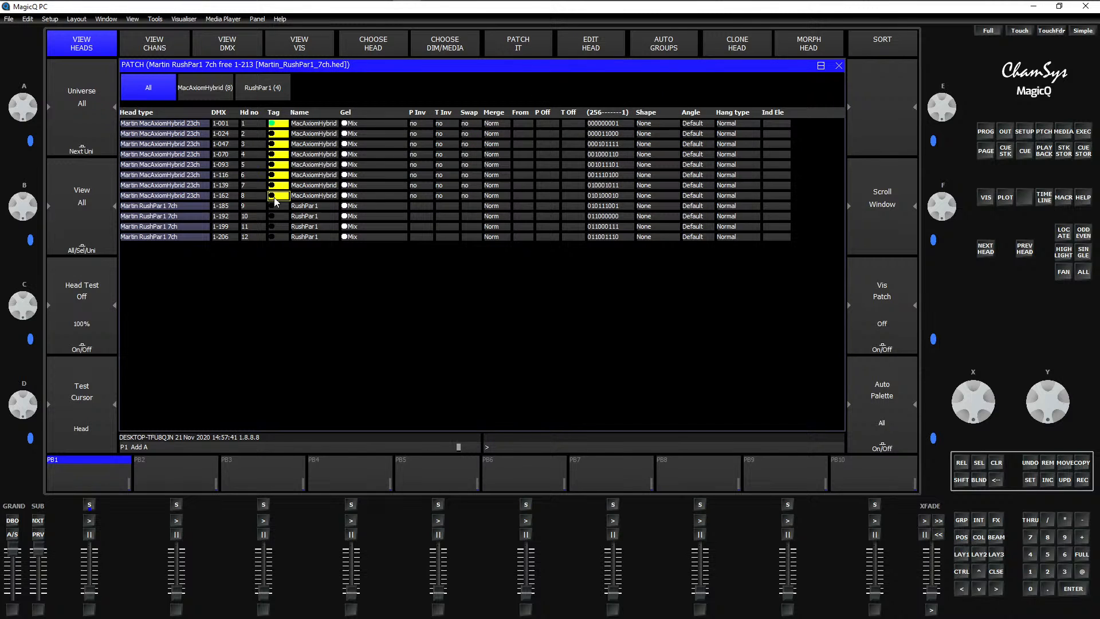
{"action": "left_click", "coordinate": [280, 128]}
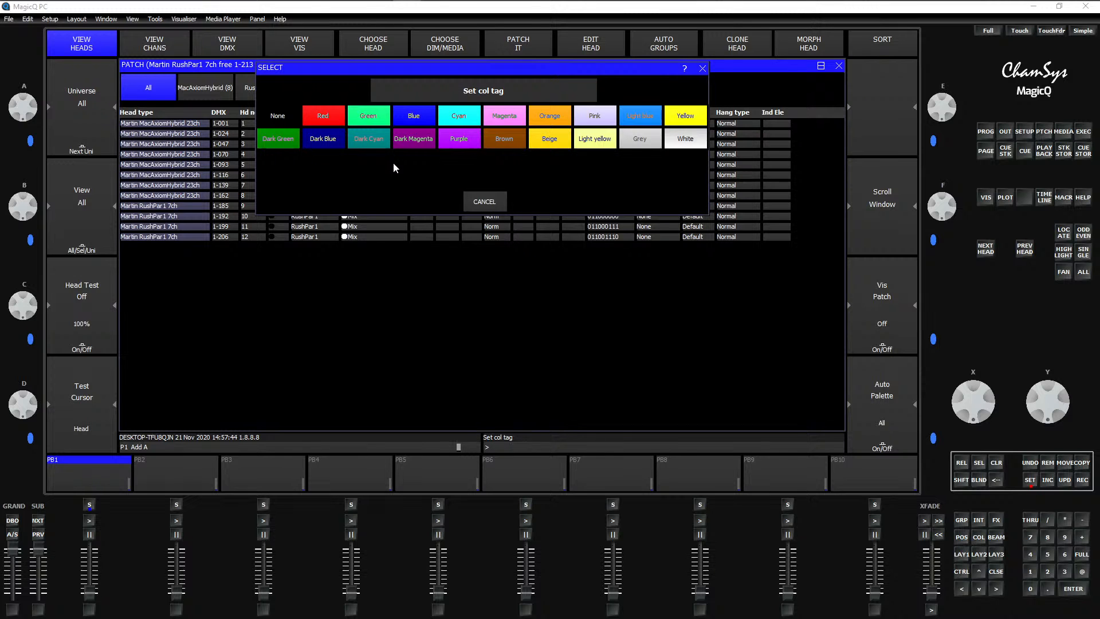
{"action": "left_click", "coordinate": [369, 122]}
Step: Set the colour tags of MacAxiomHybrid heads 2 to 8 to Green, one head at a time
{"action": "left_click", "coordinate": [278, 133]}
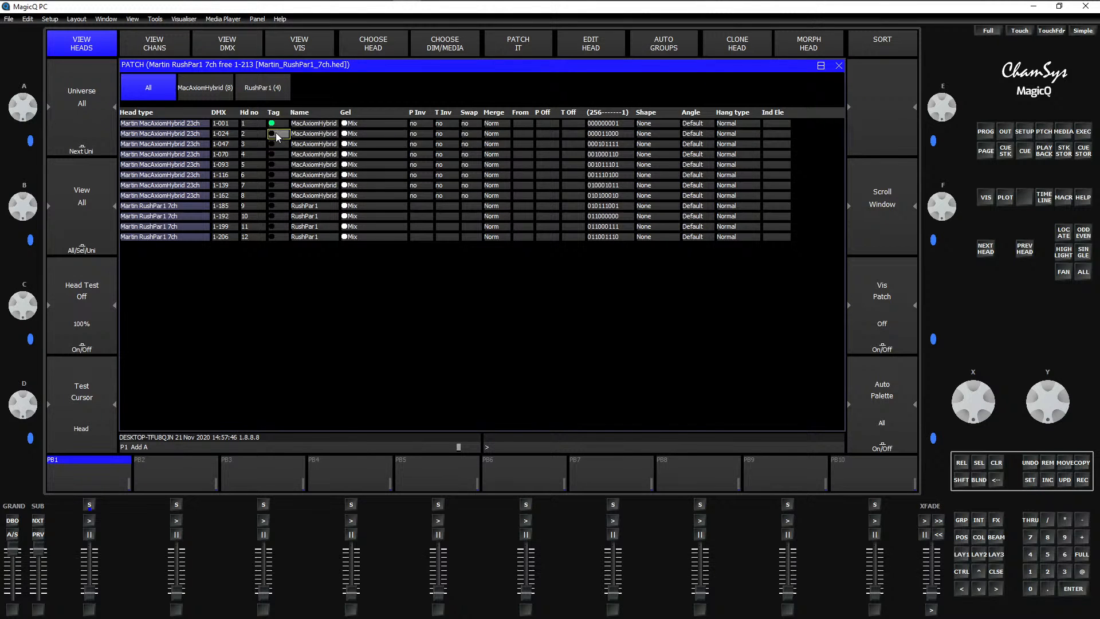
{"action": "left_click", "coordinate": [369, 119]}
{"action": "left_click", "coordinate": [270, 143]}
{"action": "left_click", "coordinate": [370, 119]}
{"action": "left_click", "coordinate": [281, 155]}
{"action": "left_click", "coordinate": [368, 119]}
{"action": "left_click", "coordinate": [276, 165]}
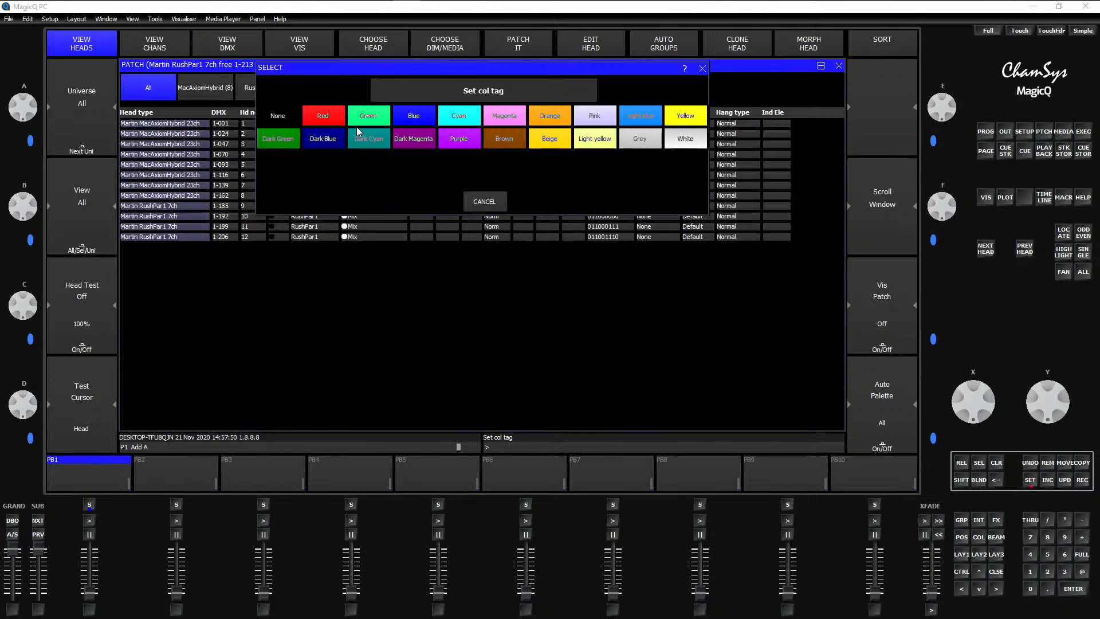
{"action": "left_click", "coordinate": [370, 119]}
{"action": "left_click", "coordinate": [276, 175]}
{"action": "left_click", "coordinate": [369, 119]}
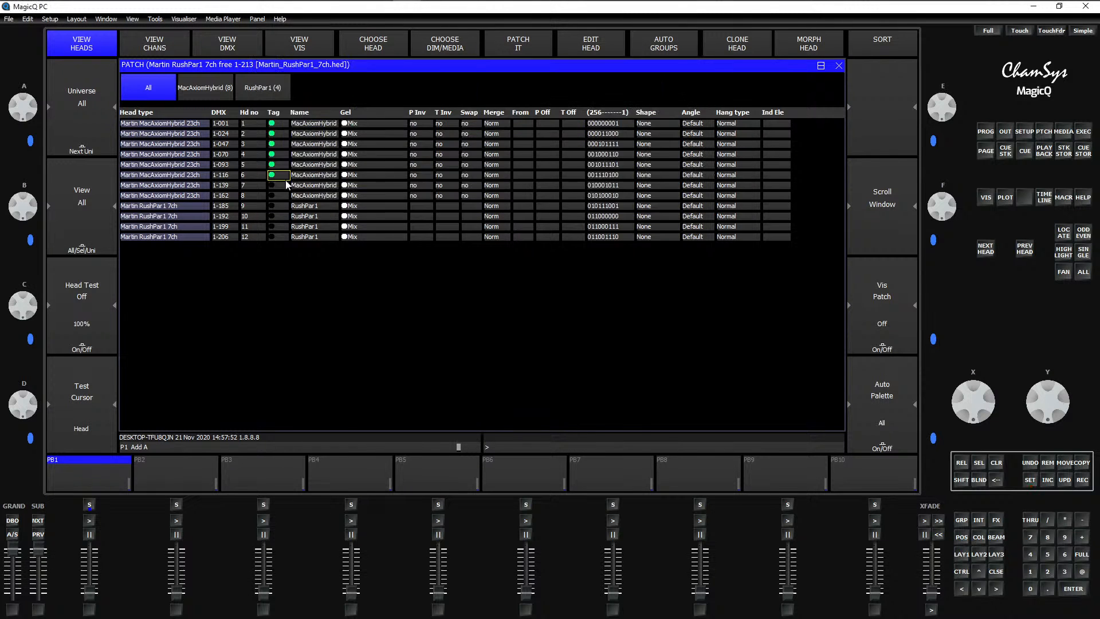
{"action": "left_click", "coordinate": [278, 185]}
{"action": "left_click", "coordinate": [369, 119]}
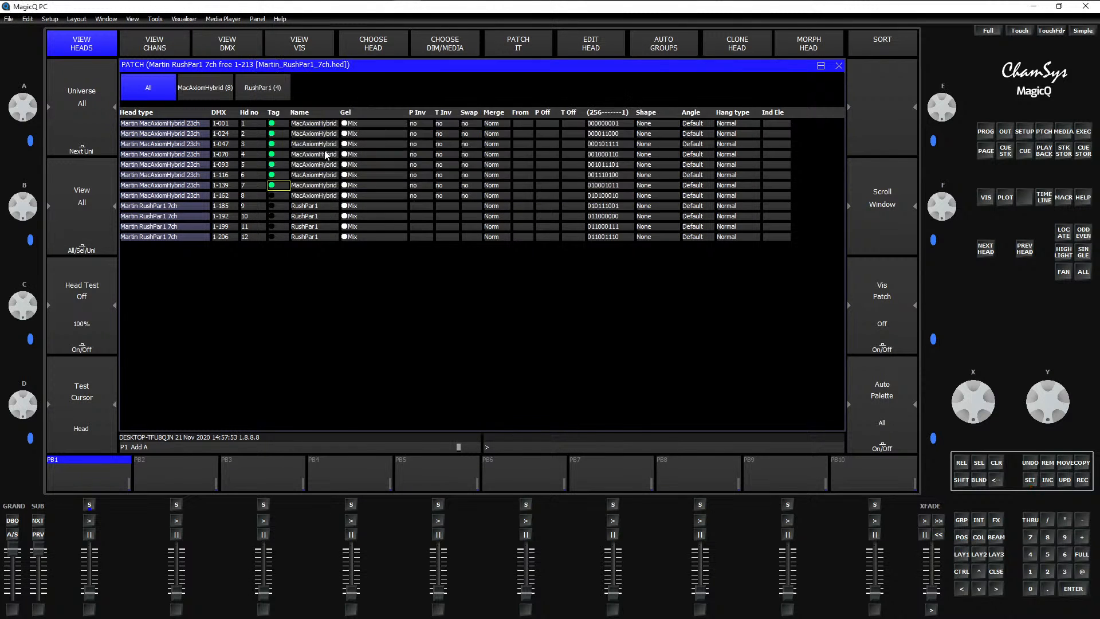
{"action": "left_click", "coordinate": [278, 195]}
{"action": "left_click", "coordinate": [369, 119]}
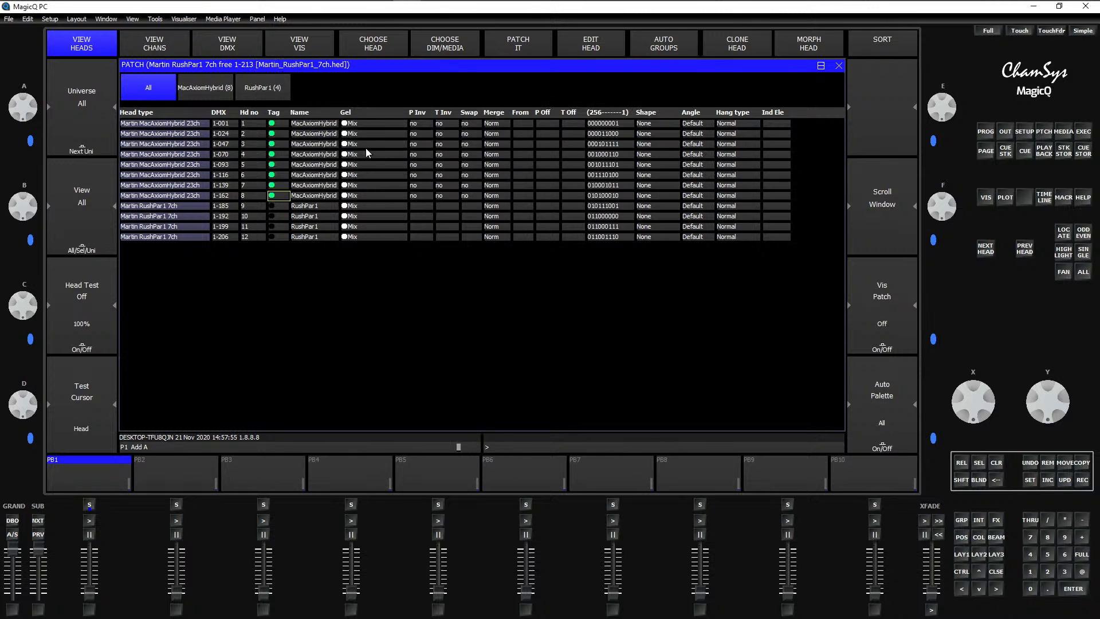
Step: Set the colour tags of RushPar1 heads 9 to 12 to White, one head at a time
{"action": "left_click", "coordinate": [278, 206]}
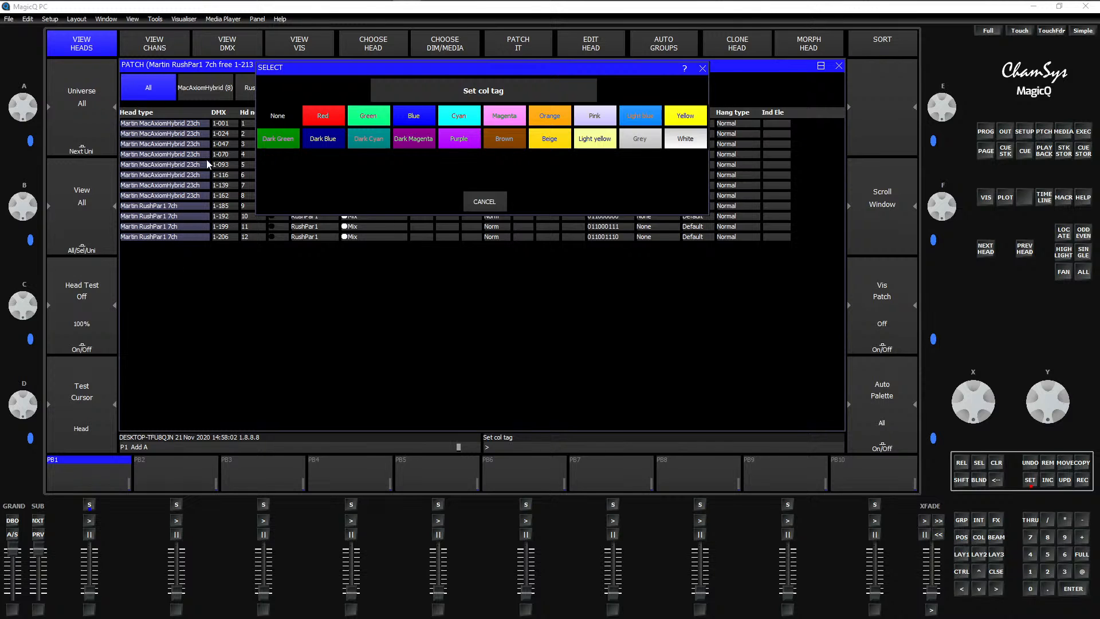
{"action": "left_click", "coordinate": [683, 142]}
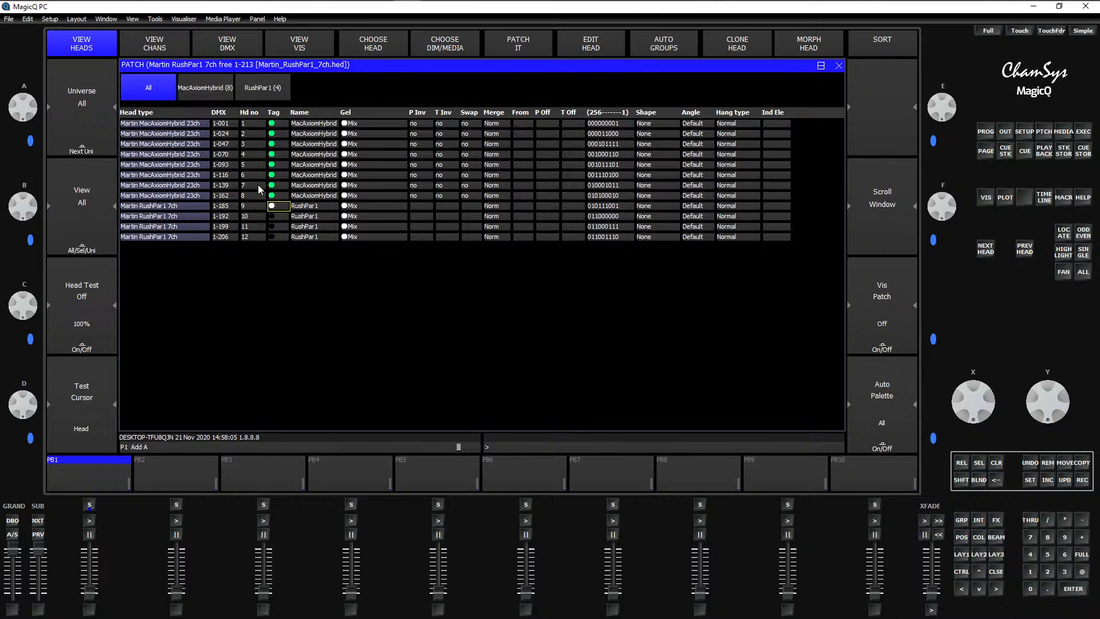
{"action": "left_click", "coordinate": [273, 216]}
{"action": "left_click", "coordinate": [683, 143]}
{"action": "left_click", "coordinate": [285, 227]}
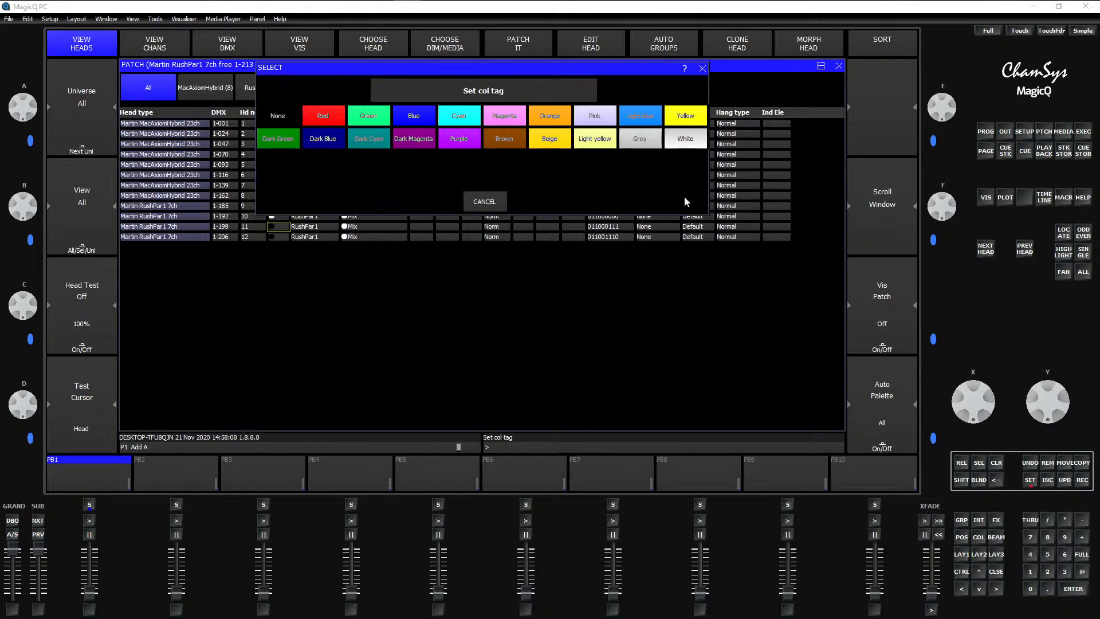
{"action": "left_click", "coordinate": [700, 139]}
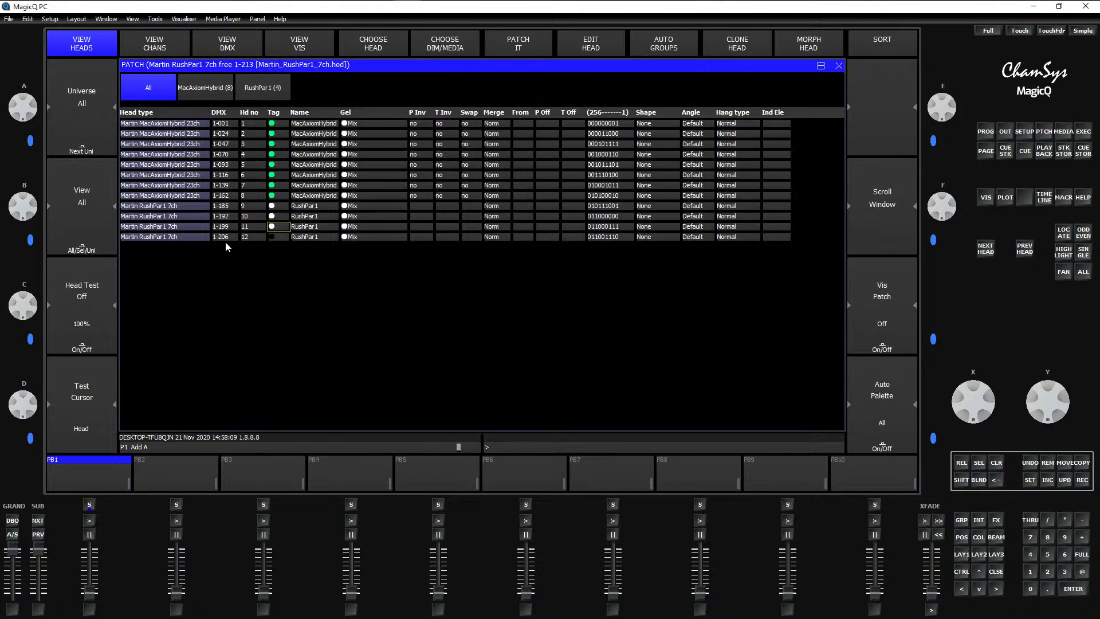
{"action": "left_click", "coordinate": [274, 236]}
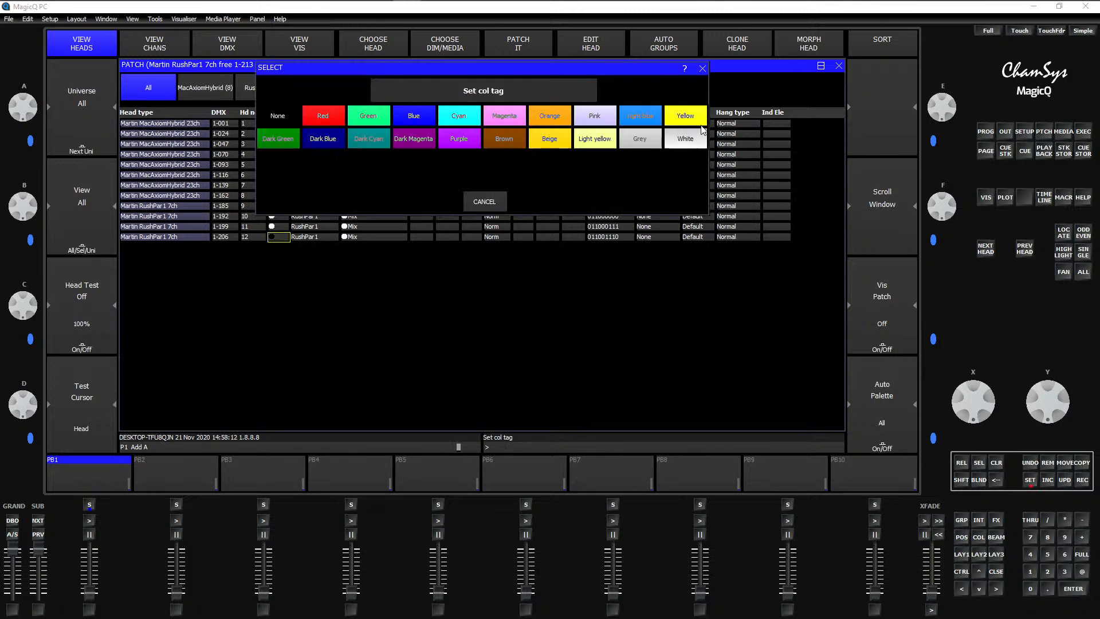
{"action": "left_click", "coordinate": [636, 165]}
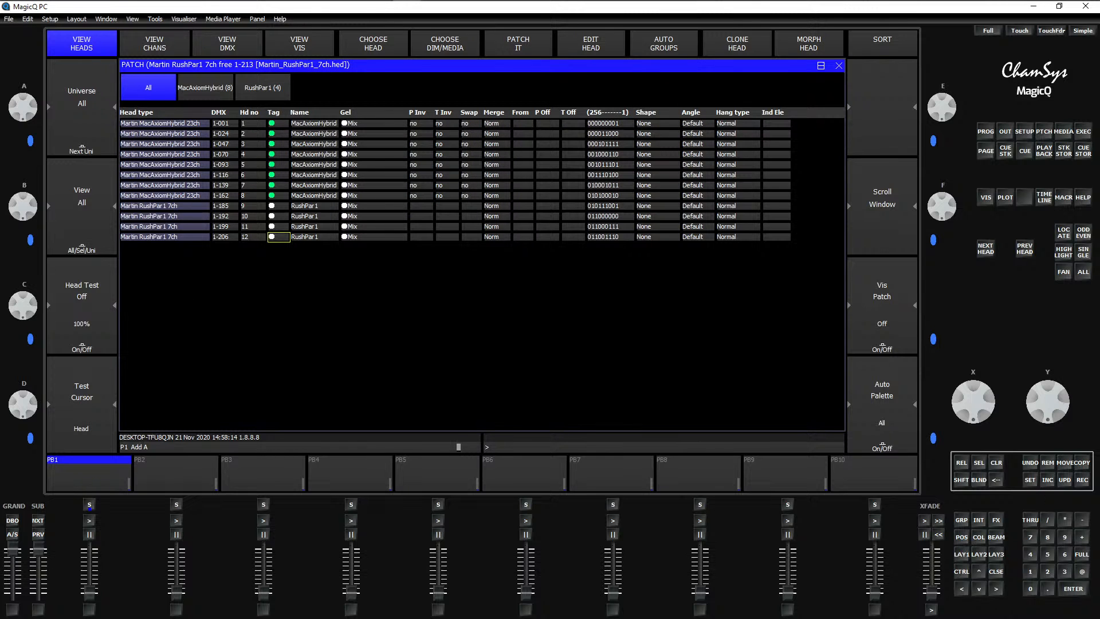
Step: Set the Col tags window setting to Patch and return to the group and palette layout
{"action": "key", "text": "alt+1"}
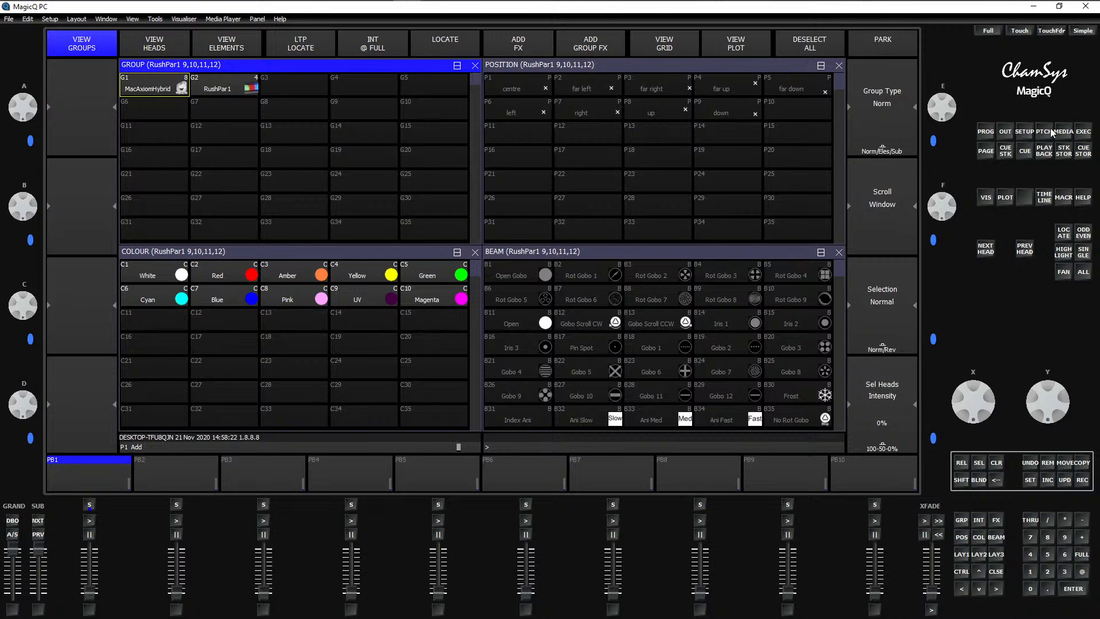
{"action": "left_click", "coordinate": [1028, 132]}
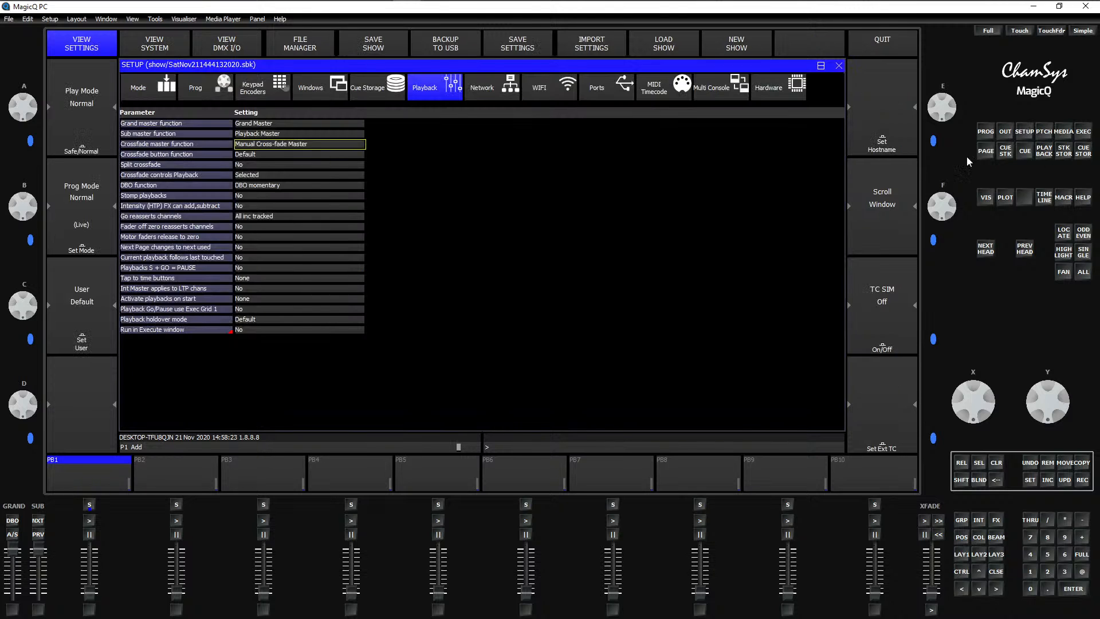
{"action": "left_click", "coordinate": [336, 89]}
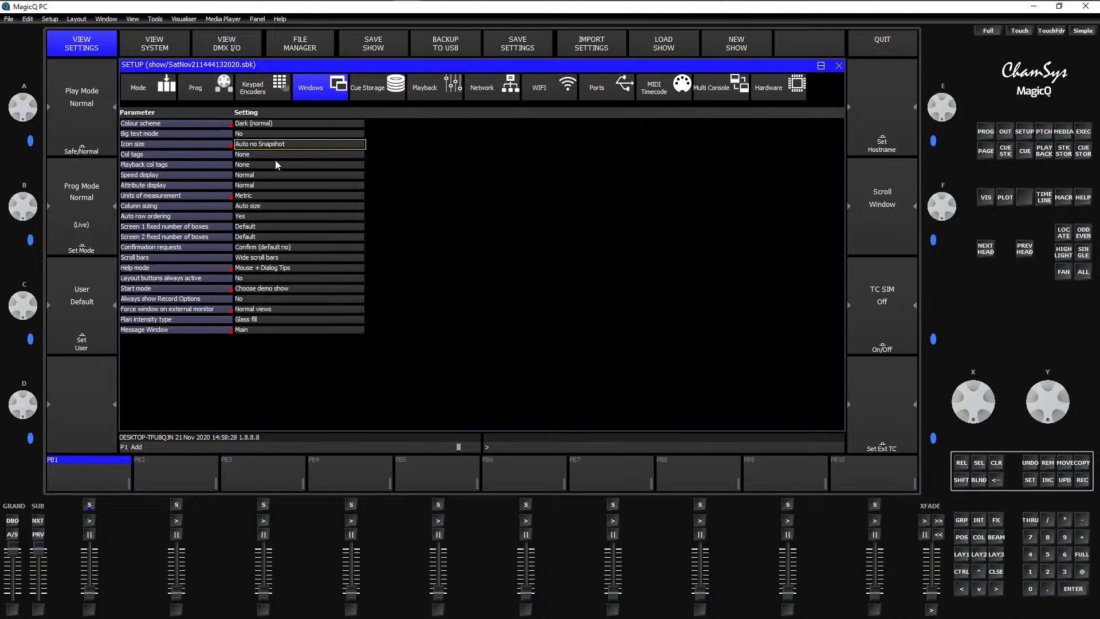
{"action": "double_click", "coordinate": [259, 154]}
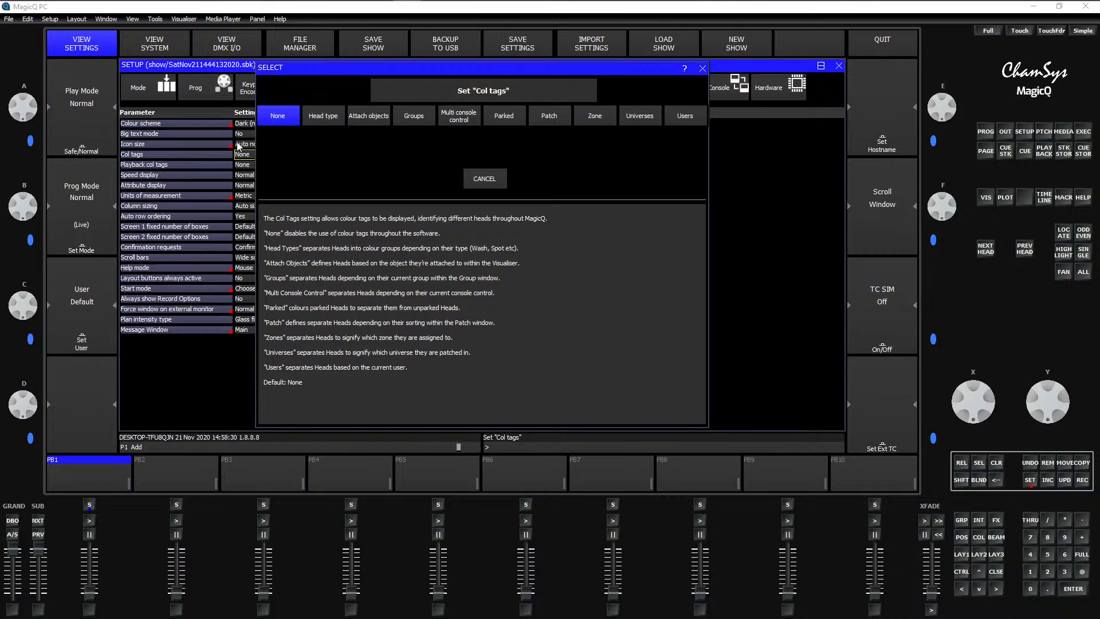
{"action": "left_click", "coordinate": [548, 116]}
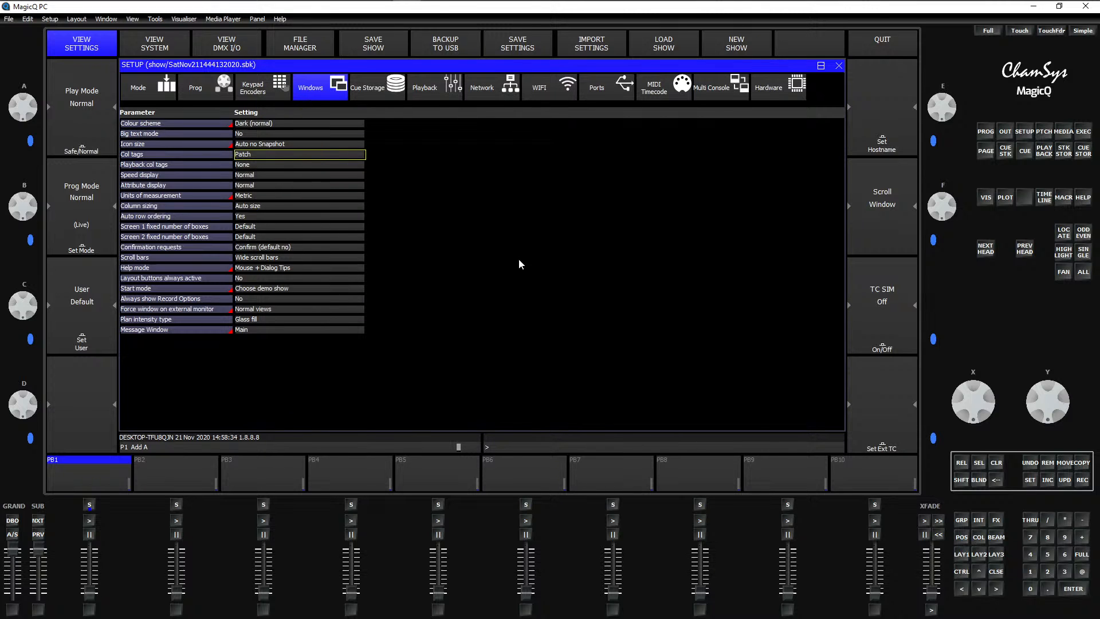
{"action": "key", "text": "Escape"}
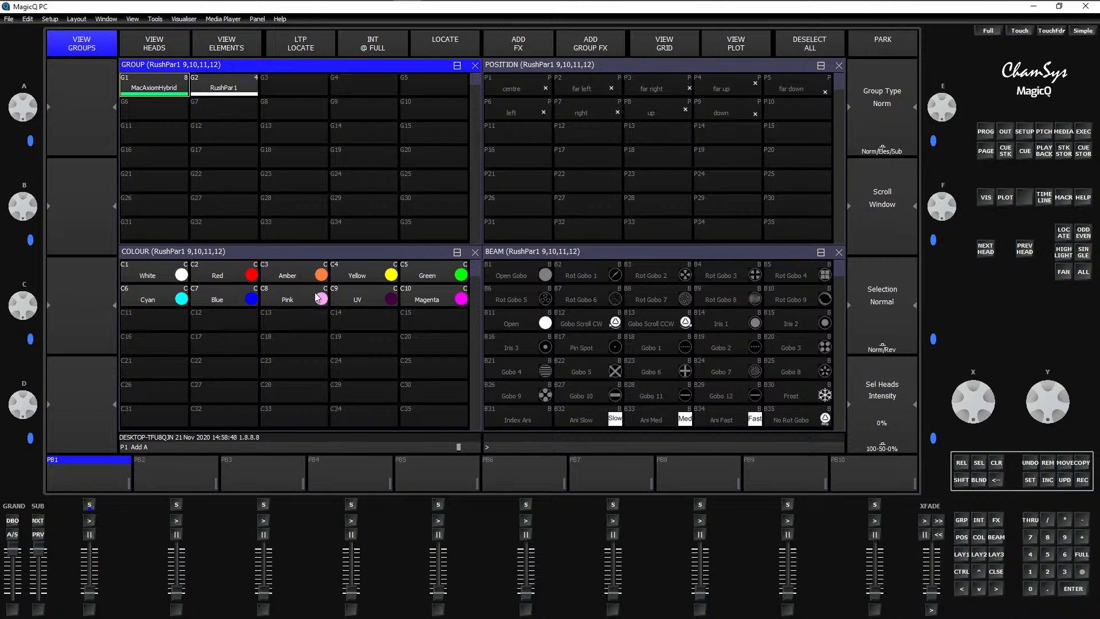
Step: Move the Amber colour palette to C19, Yellow to C20 and Green to C22
{"action": "left_click", "coordinate": [1064, 464]}
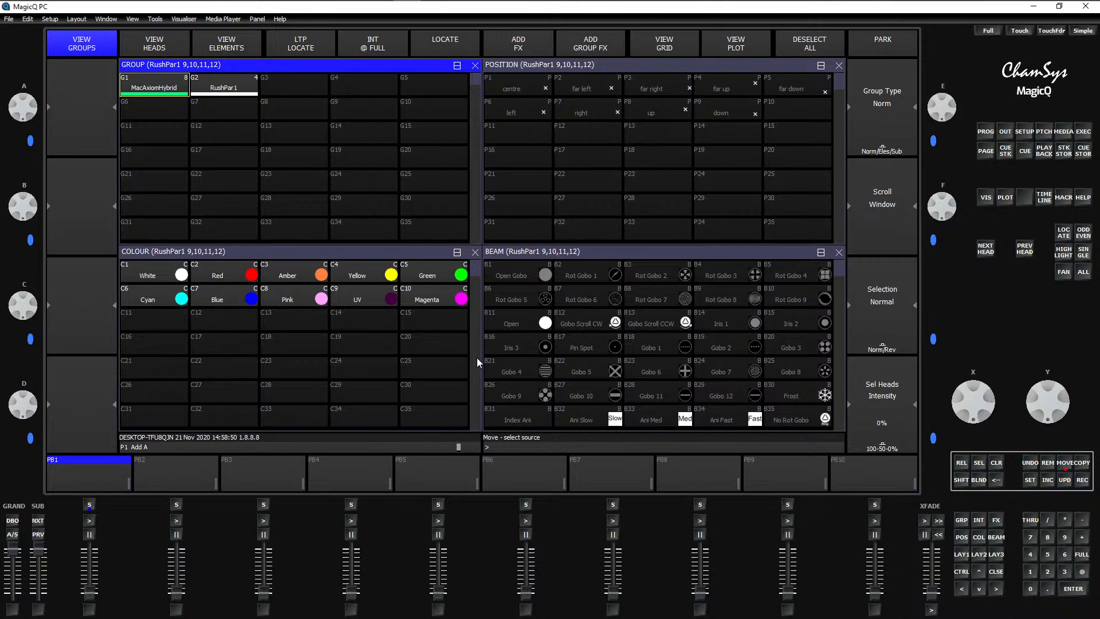
{"action": "left_click", "coordinate": [286, 279]}
{"action": "left_click", "coordinate": [364, 343]}
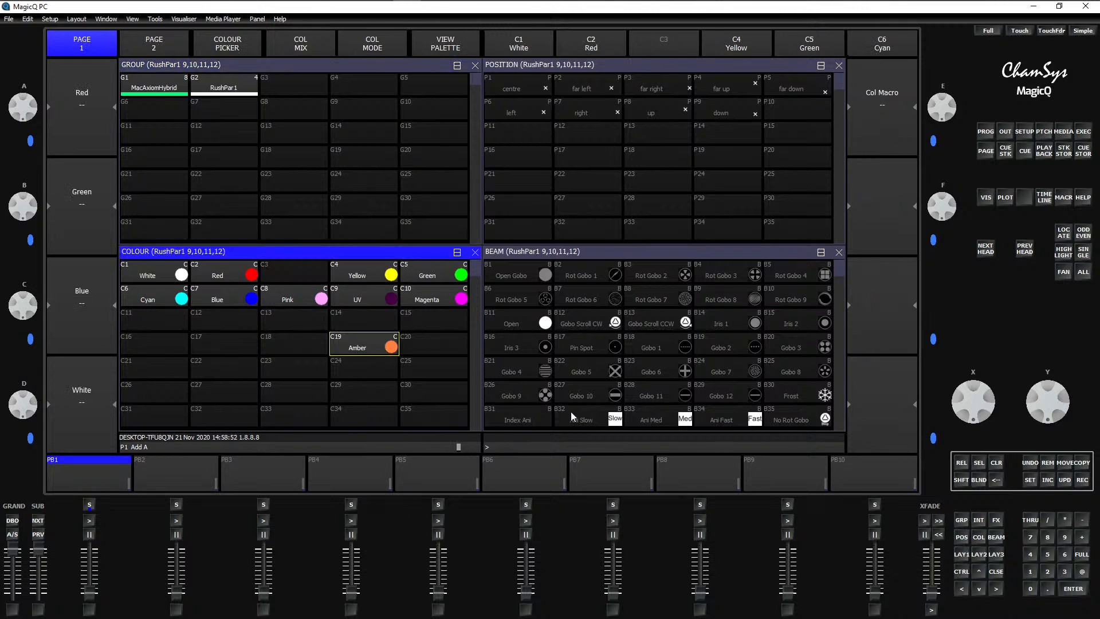
{"action": "left_click", "coordinate": [358, 275]}
{"action": "left_click", "coordinate": [433, 343]}
{"action": "left_click", "coordinate": [1064, 464]}
{"action": "left_click", "coordinate": [453, 274]}
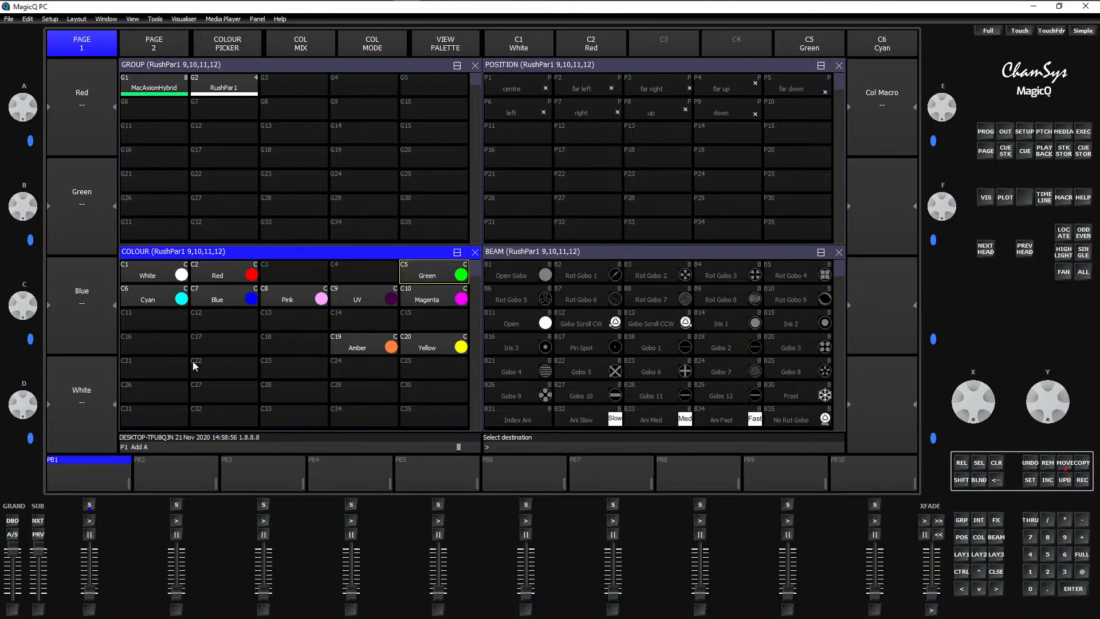
{"action": "left_click", "coordinate": [206, 366]}
Step: Move the Cyan colour palette to C11 and the Blue palette to C12
{"action": "left_click", "coordinate": [1064, 464]}
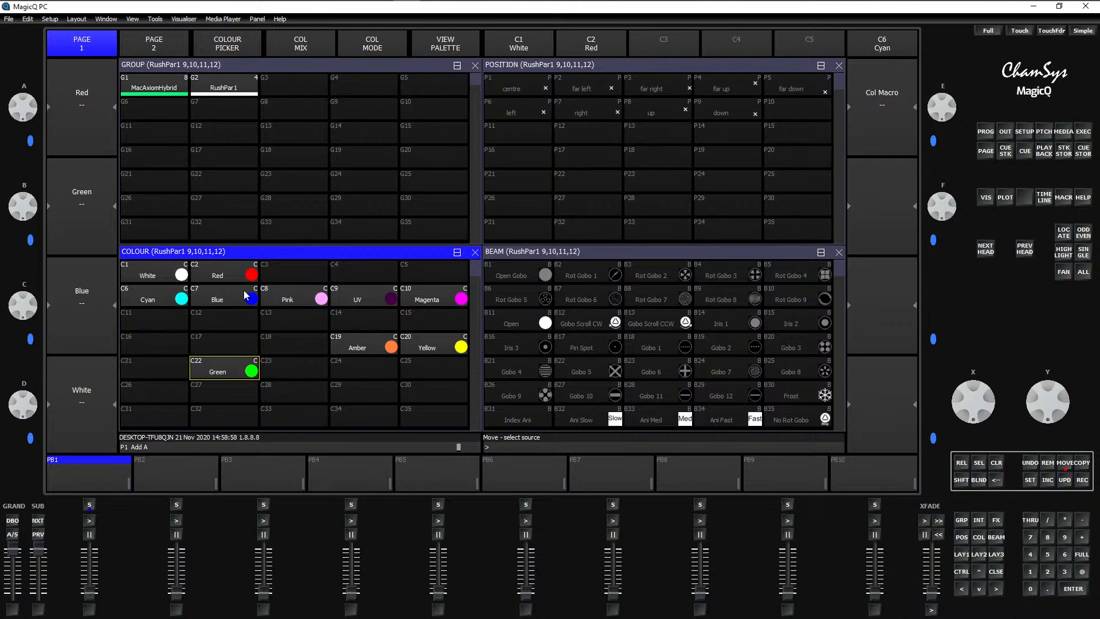
{"action": "left_click", "coordinate": [154, 301]}
{"action": "left_click", "coordinate": [152, 321]}
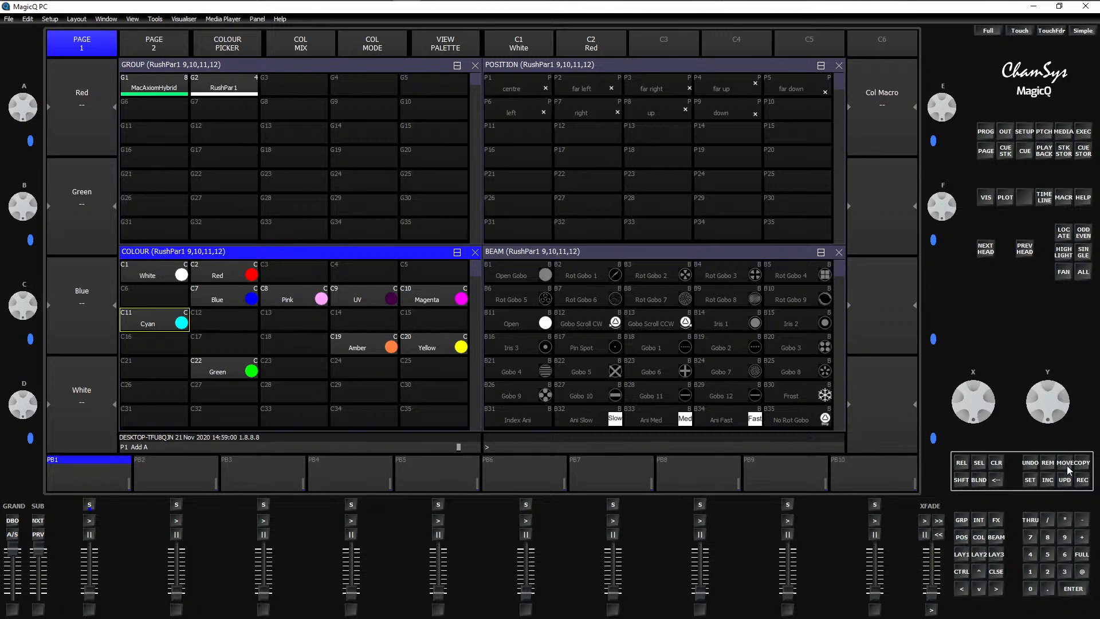
{"action": "left_click", "coordinate": [1066, 465]}
{"action": "left_click", "coordinate": [240, 301]}
{"action": "left_click", "coordinate": [240, 320]}
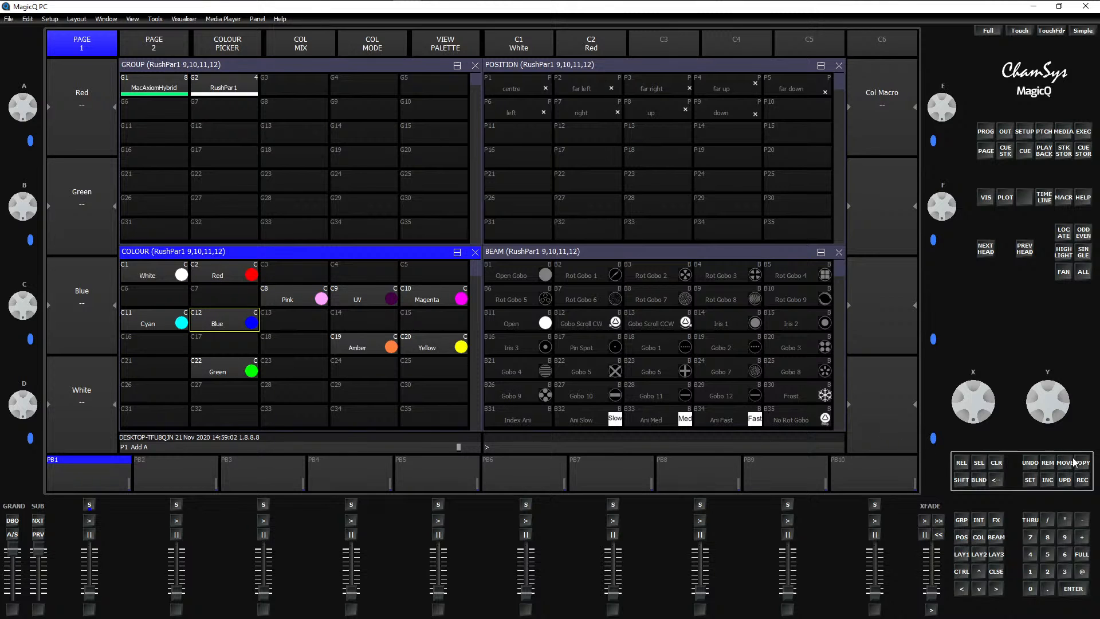
Step: Move the Pink colour palette to C13, UV to C14 and Magenta to C15
{"action": "left_click", "coordinate": [1066, 465]}
{"action": "left_click", "coordinate": [308, 302]}
{"action": "left_click", "coordinate": [308, 322]}
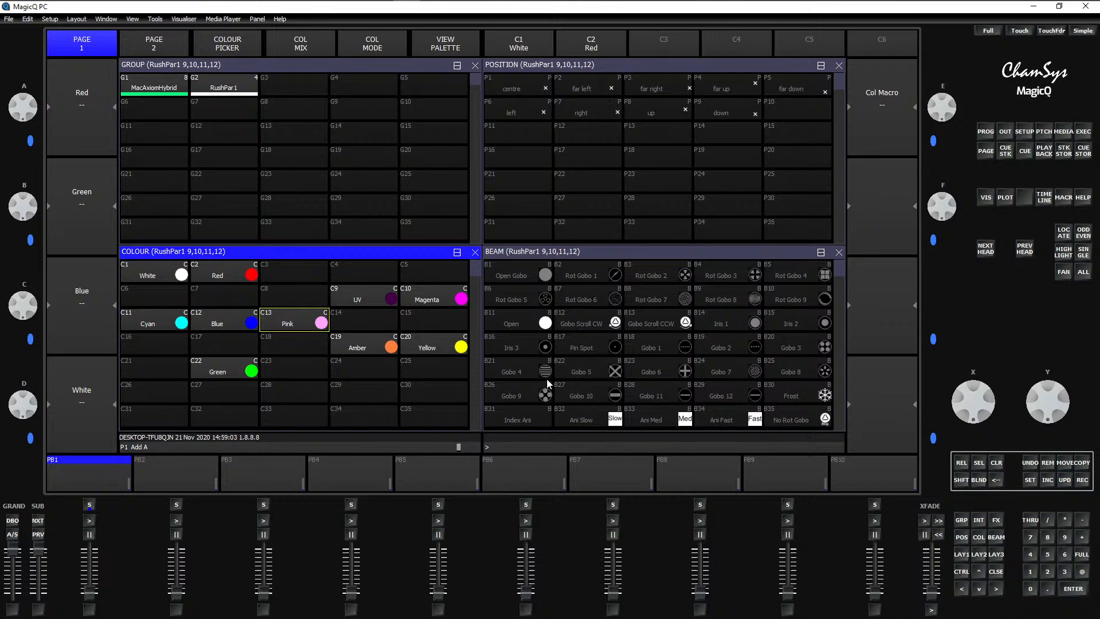
{"action": "left_click", "coordinate": [1061, 465]}
{"action": "left_click", "coordinate": [385, 300]}
{"action": "left_click", "coordinate": [380, 318]}
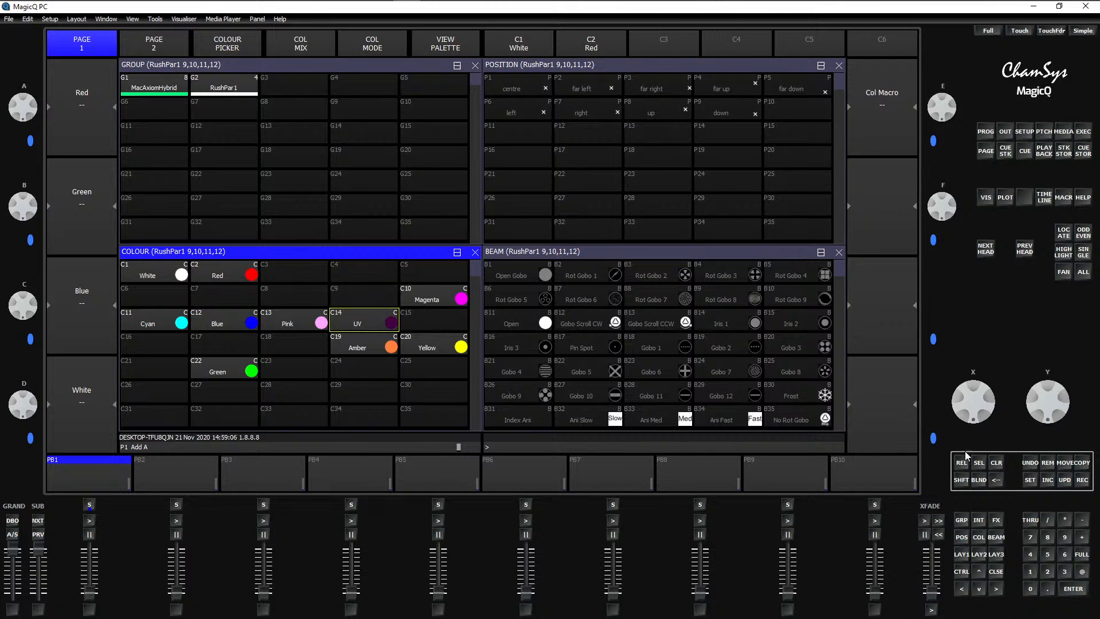
{"action": "left_click", "coordinate": [1071, 464]}
{"action": "left_click", "coordinate": [444, 303]}
{"action": "left_click", "coordinate": [439, 322]}
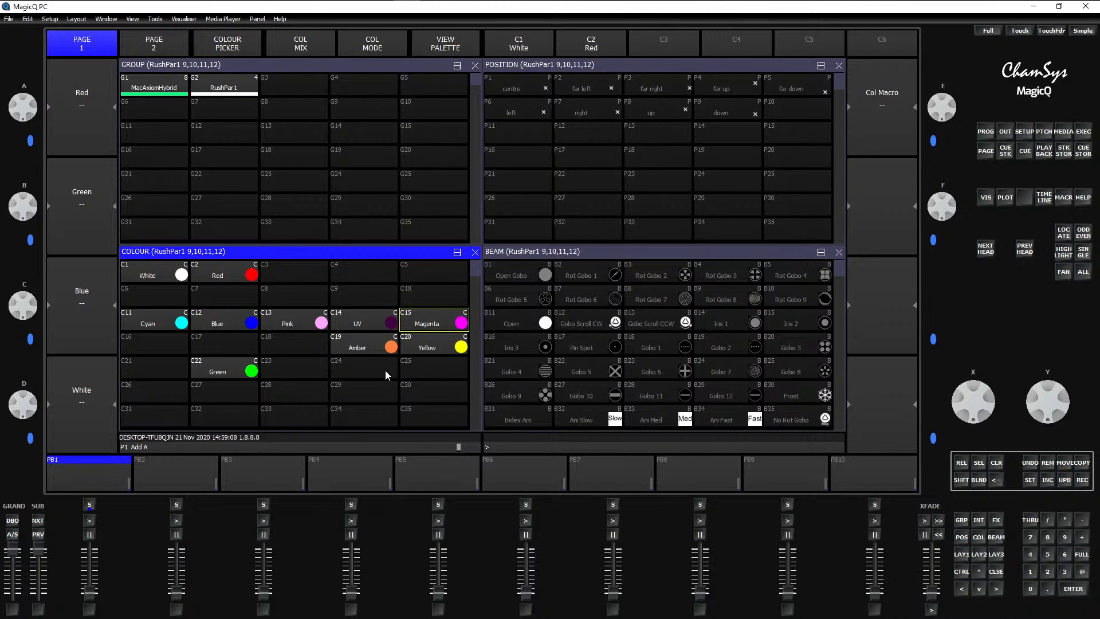
Step: Move the Amber colour palette to C4, Yellow to C5 and Green to C7
{"action": "left_click", "coordinate": [1063, 465]}
{"action": "left_click", "coordinate": [369, 348]}
{"action": "left_click", "coordinate": [372, 274]}
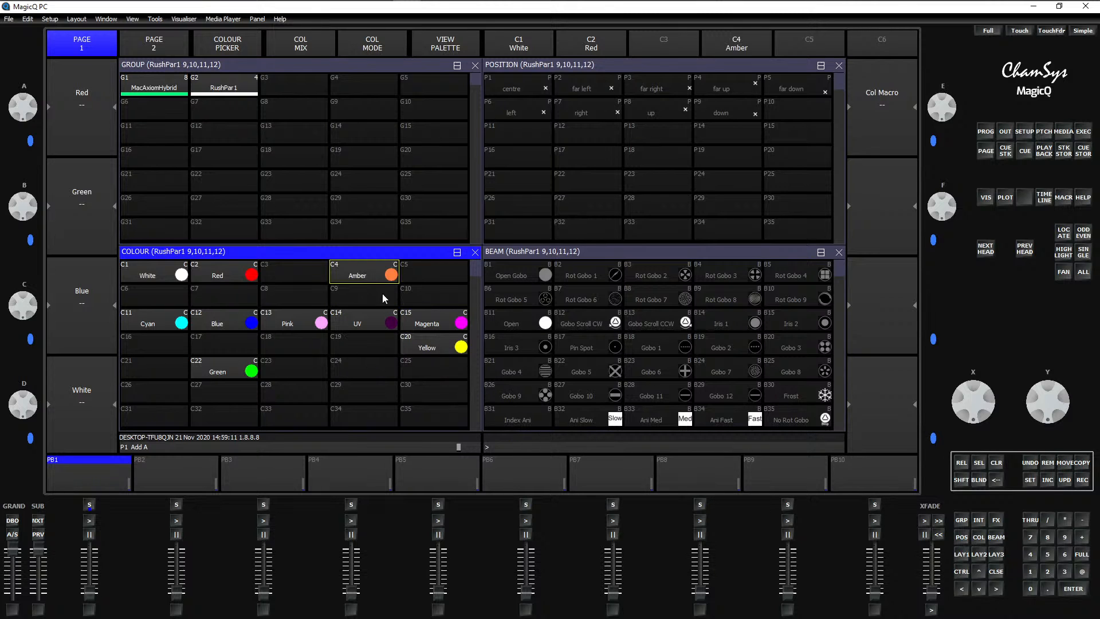
{"action": "left_click", "coordinate": [1065, 468]}
{"action": "left_click", "coordinate": [441, 346]}
{"action": "left_click", "coordinate": [441, 279]}
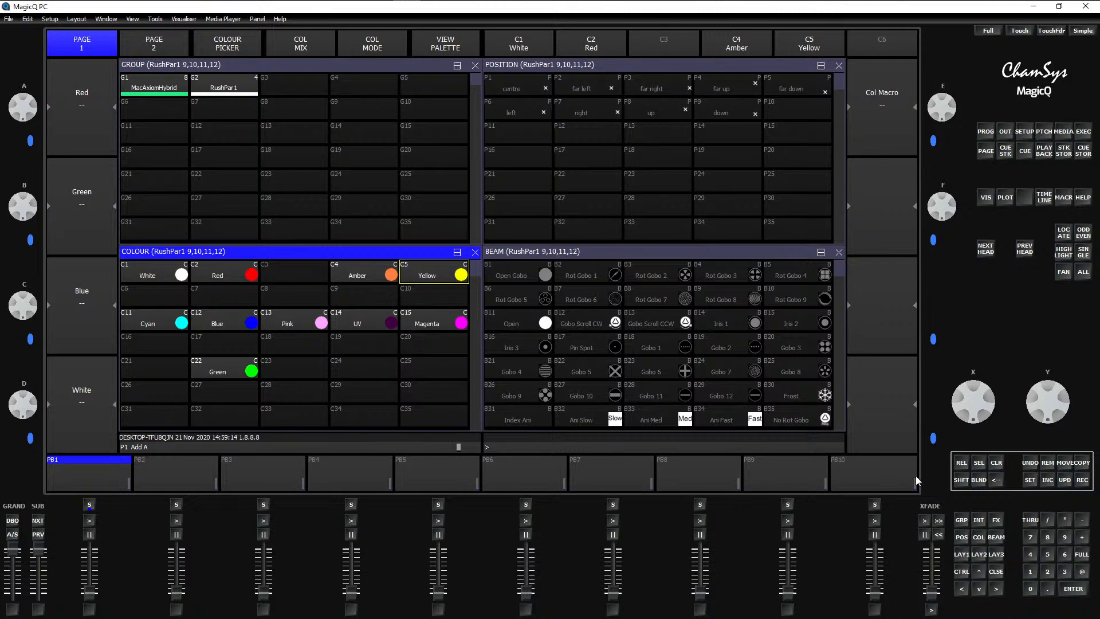
{"action": "left_click", "coordinate": [1064, 464]}
{"action": "left_click", "coordinate": [227, 372]}
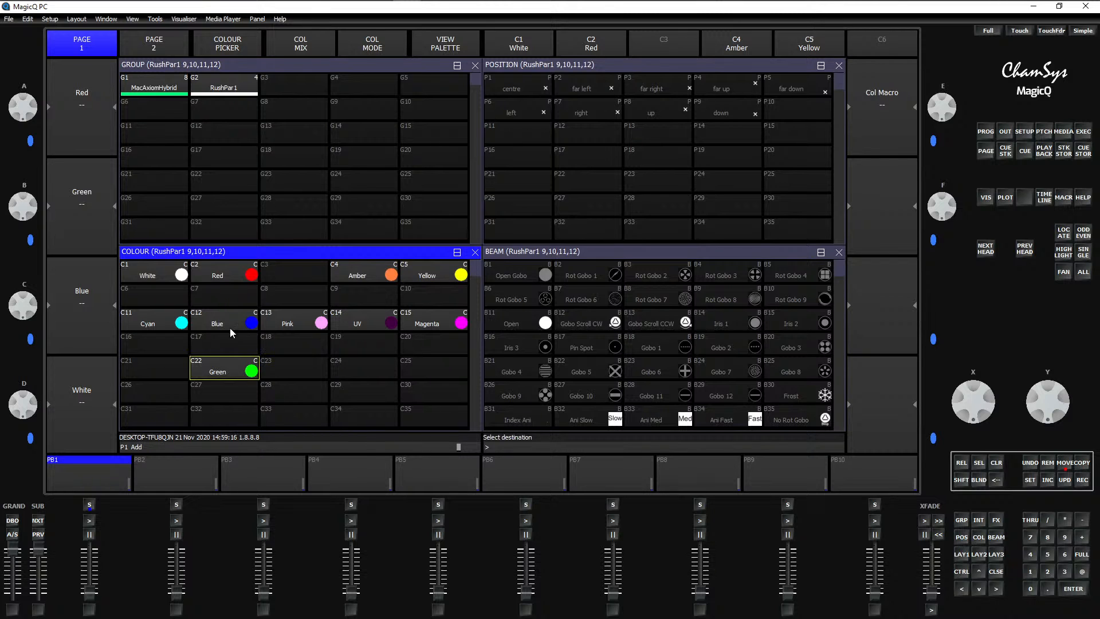
{"action": "left_click", "coordinate": [240, 302]}
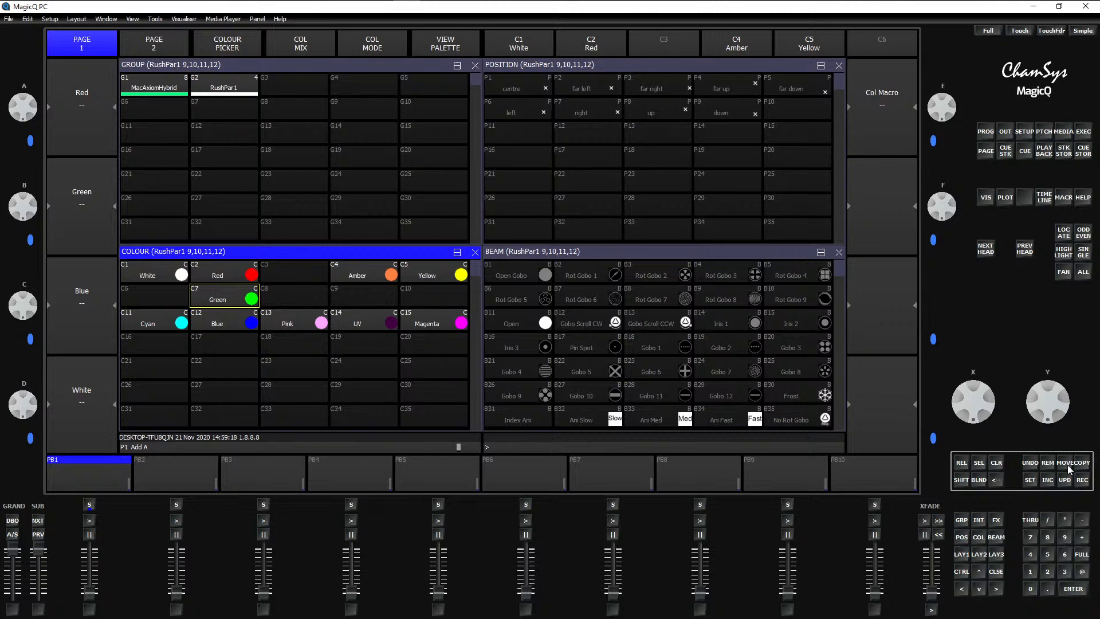
Step: Move the Cyan colour palette to C9 and the Blue palette to C10
{"action": "left_click", "coordinate": [1069, 466]}
{"action": "left_click", "coordinate": [162, 323]}
{"action": "left_click", "coordinate": [366, 307]}
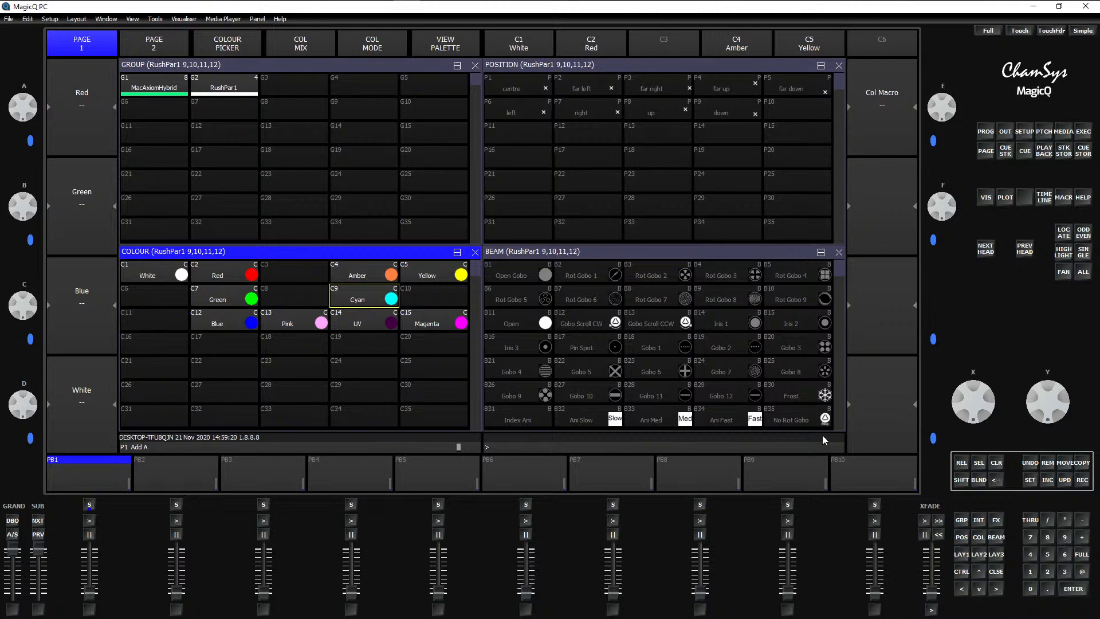
{"action": "left_click", "coordinate": [1059, 458]}
{"action": "left_click", "coordinate": [223, 330]}
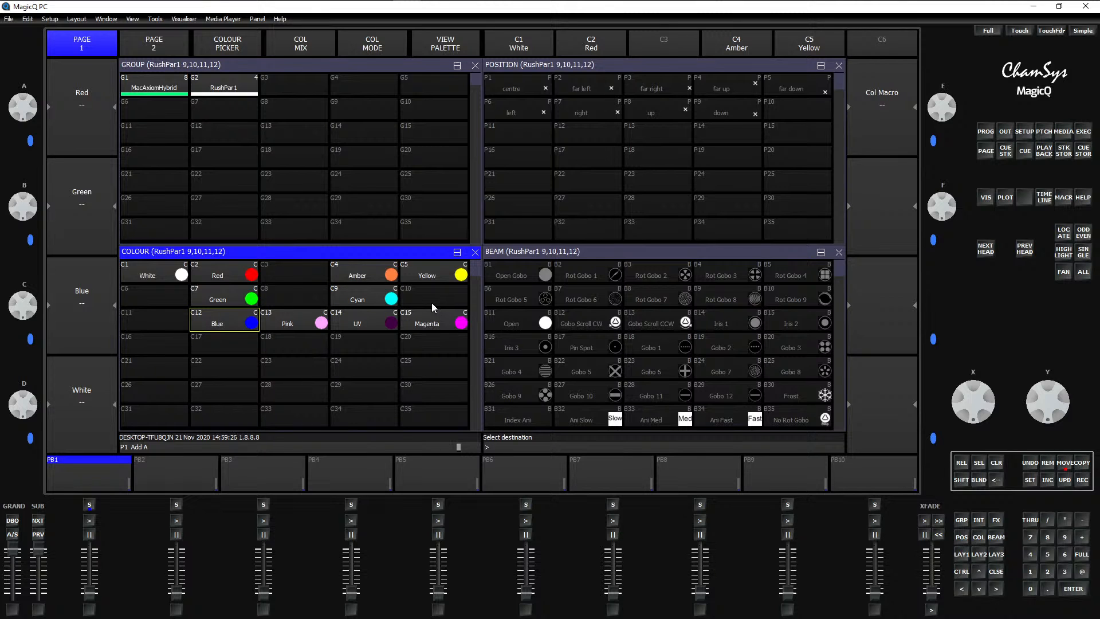
{"action": "left_click", "coordinate": [433, 308]}
Step: Move the Magenta colour palette to C11, Pink to C12 and UV to C13
{"action": "left_click", "coordinate": [1065, 463]}
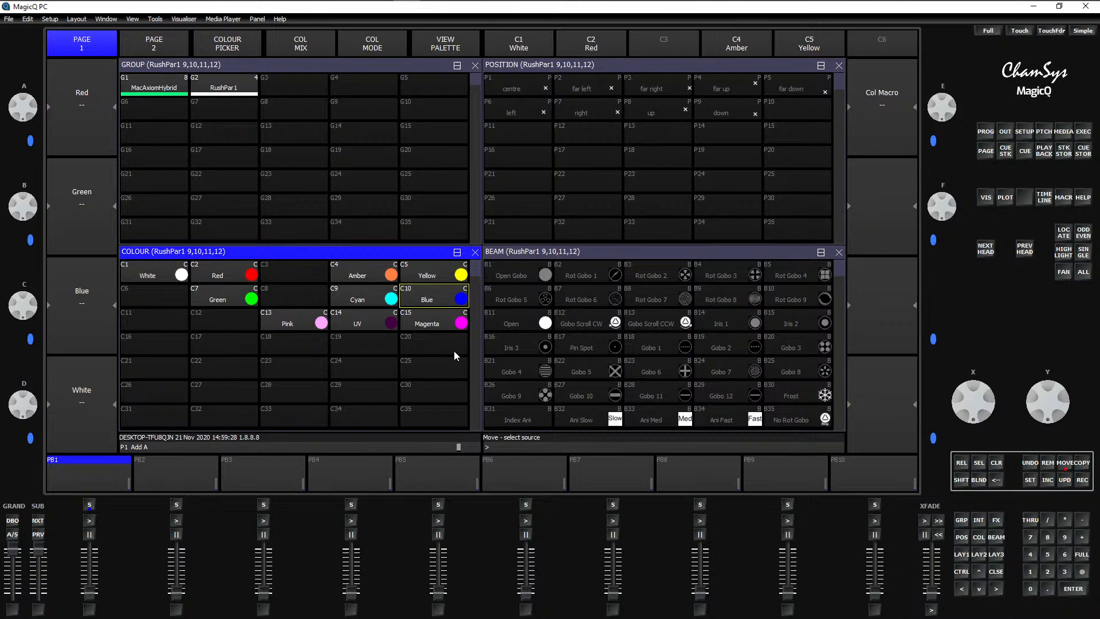
{"action": "left_click", "coordinate": [443, 328]}
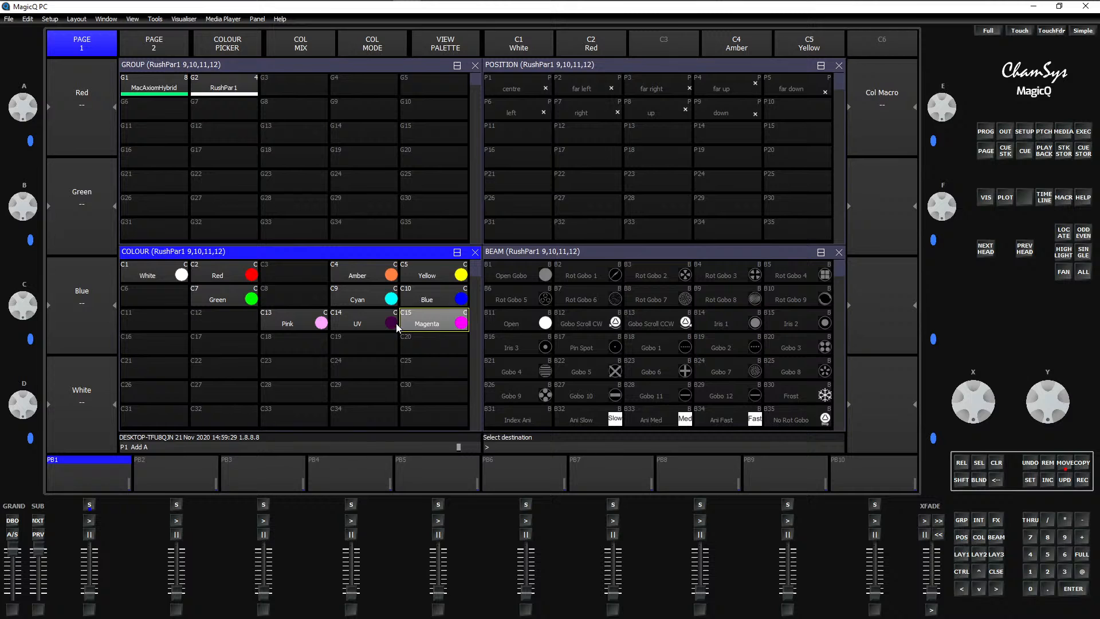
{"action": "left_click", "coordinate": [144, 321]}
{"action": "left_click", "coordinate": [1065, 463]}
{"action": "left_click", "coordinate": [303, 321]}
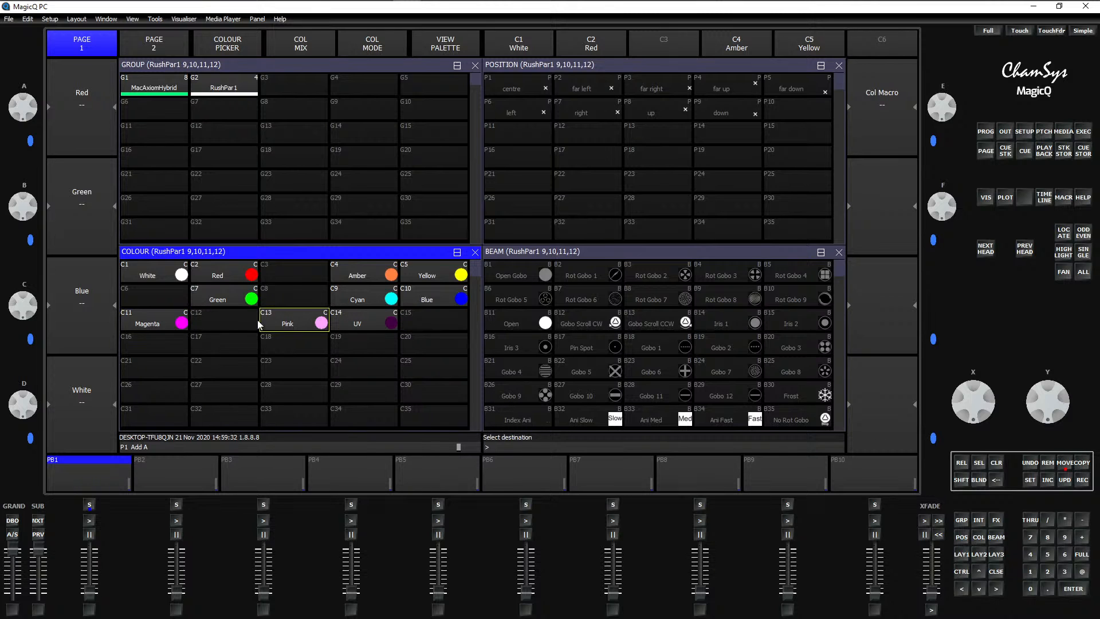
{"action": "left_click", "coordinate": [230, 321]}
{"action": "left_click", "coordinate": [368, 324]}
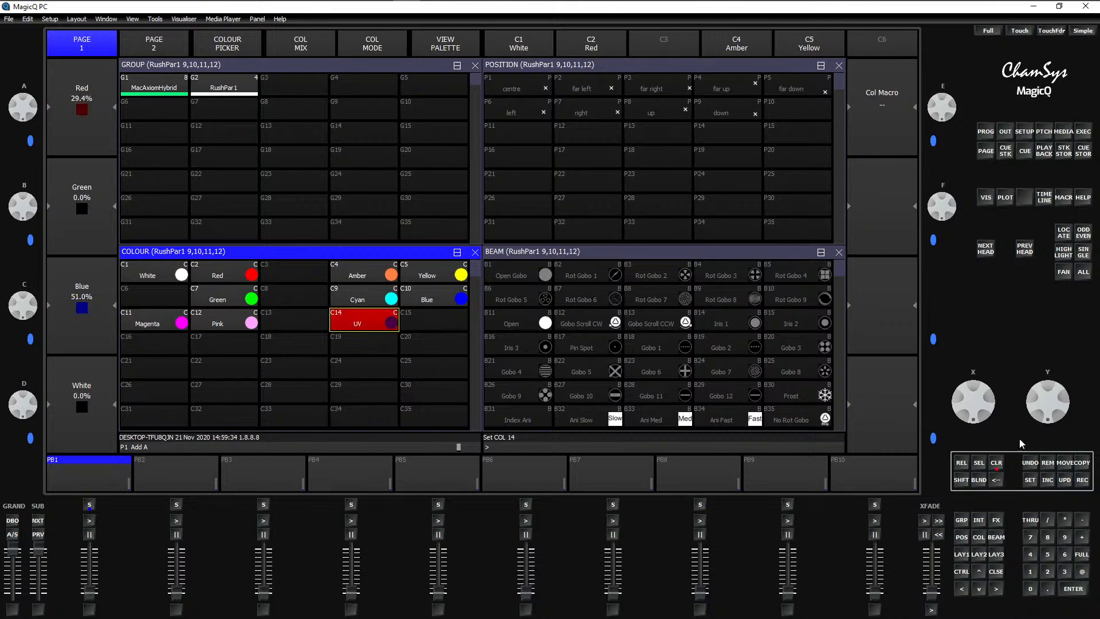
{"action": "left_click", "coordinate": [1064, 462]}
{"action": "left_click", "coordinate": [377, 318]}
{"action": "left_click", "coordinate": [306, 326]}
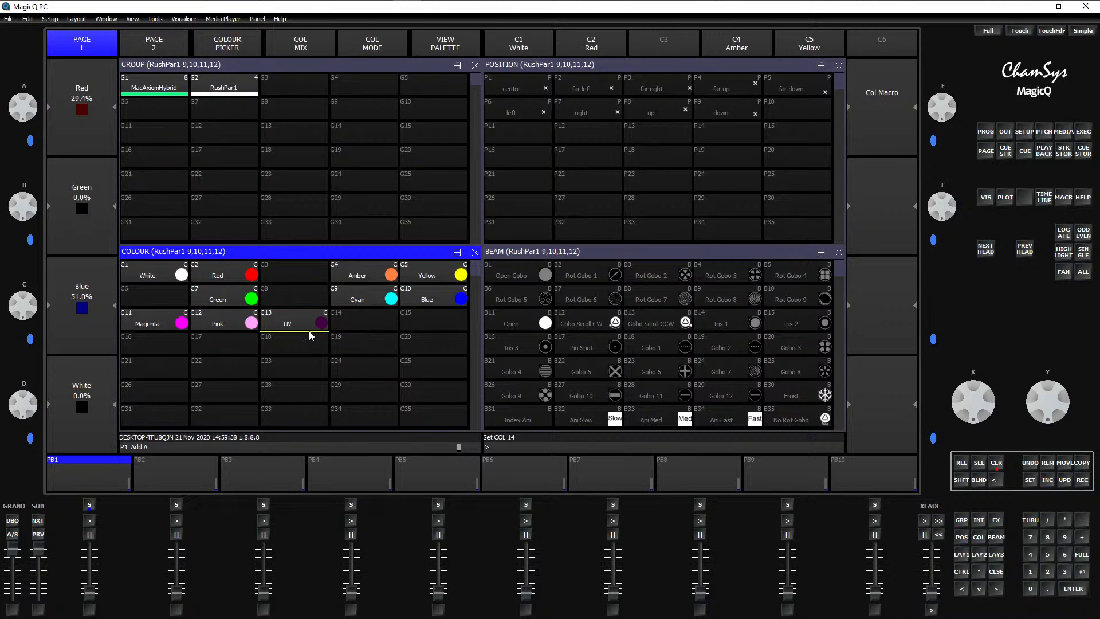
Step: Bring up the Visualiser window and bring its camera closer to the patched heads at an angle
{"action": "left_click", "coordinate": [191, 20]}
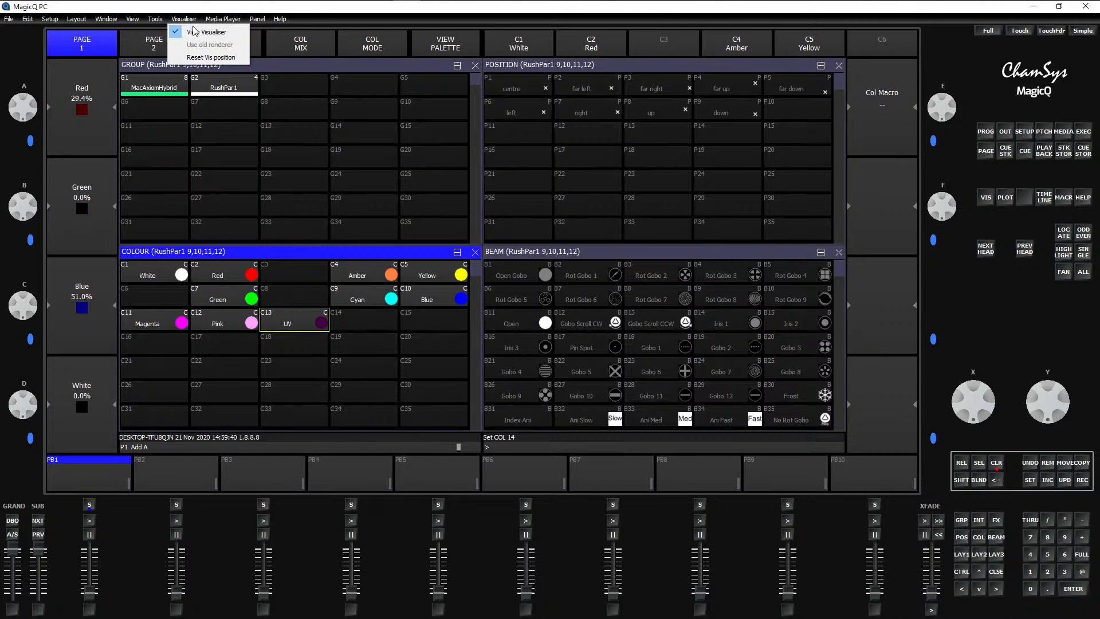
{"action": "left_click", "coordinate": [193, 29]}
{"action": "left_click", "coordinate": [192, 18]}
{"action": "left_click", "coordinate": [196, 33]}
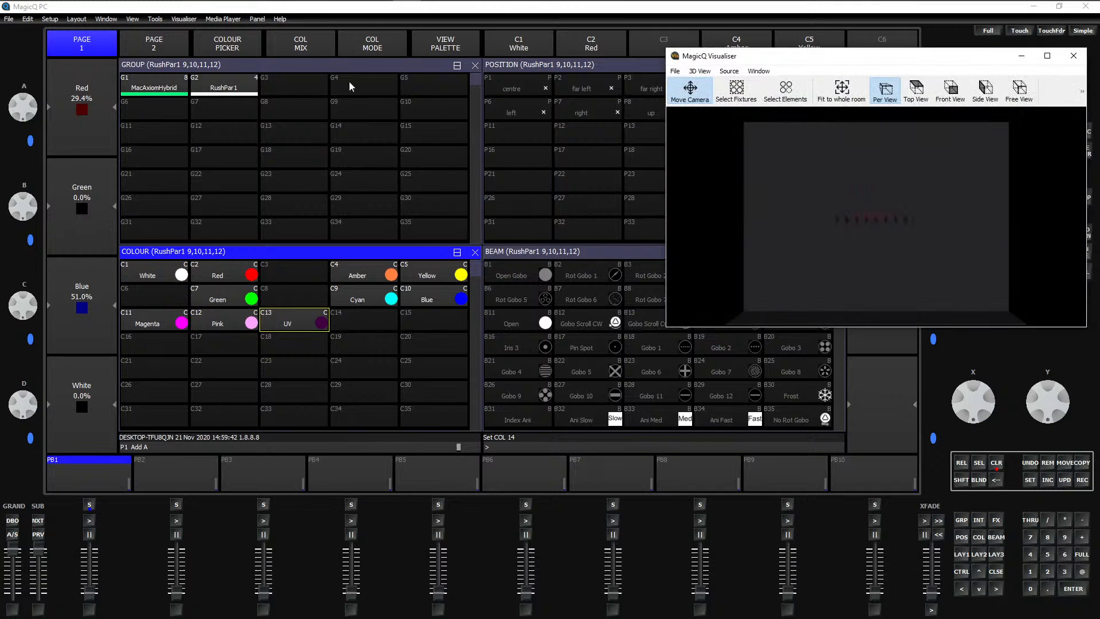
{"action": "left_click_drag", "start_coordinate": [944, 172], "coordinate": [836, 299]}
{"action": "scroll", "coordinate": [910, 218], "scroll_direction": "up", "scroll_amount": 8}
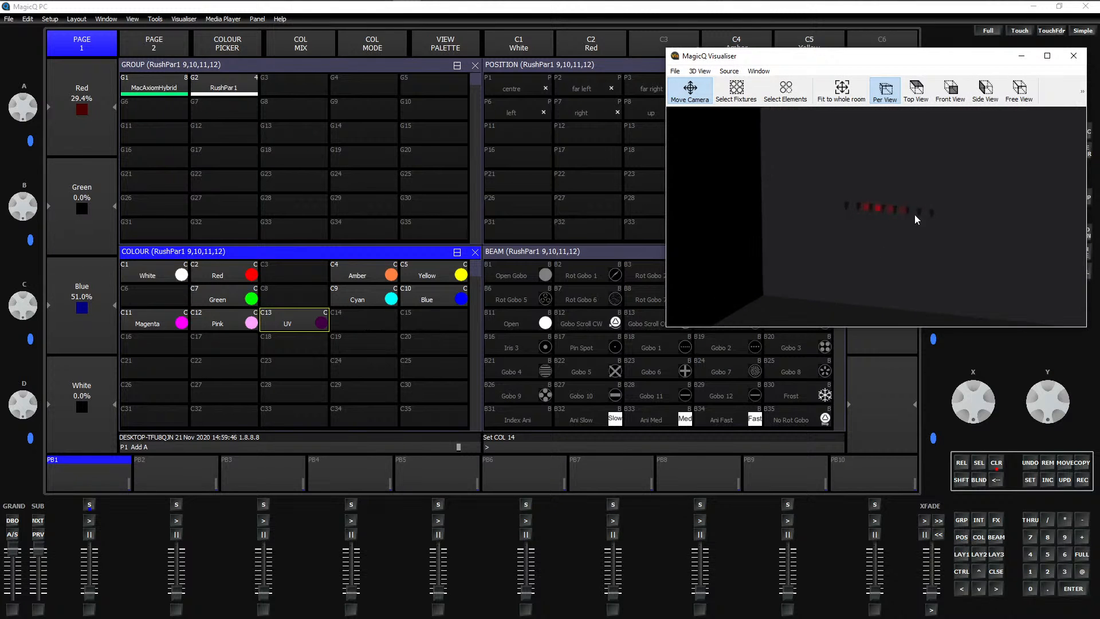
Step: Bring the RushPar1 group to full intensity with the Visualiser camera brought close and facing the row of heads
{"action": "scroll", "coordinate": [910, 215], "scroll_direction": "up", "scroll_amount": 5}
{"action": "left_click_drag", "start_coordinate": [910, 215], "coordinate": [973, 230]}
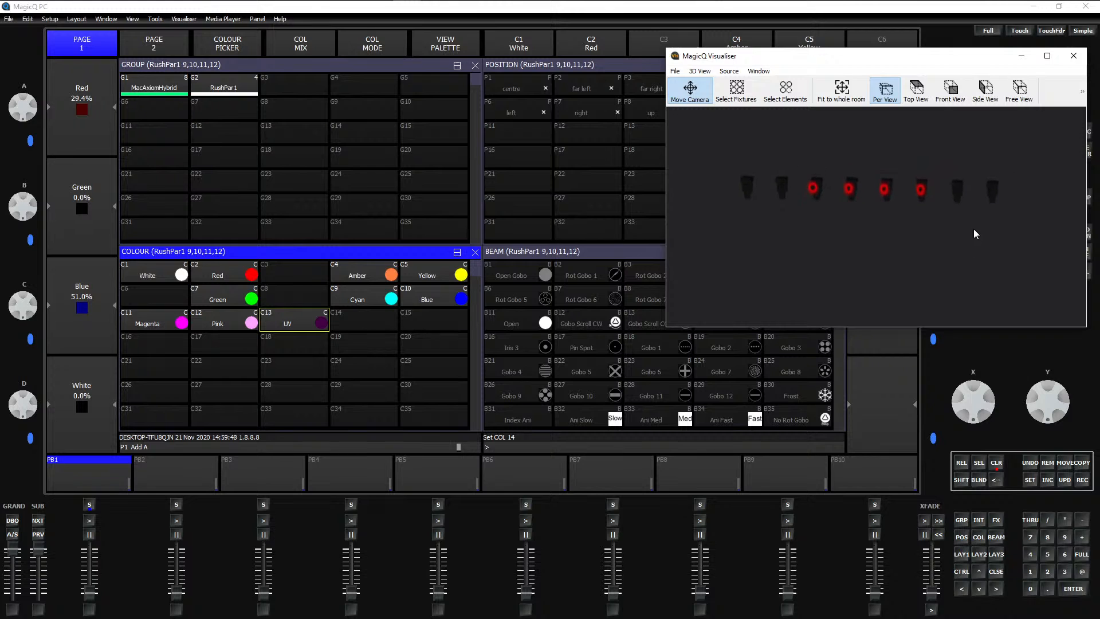
{"action": "left_click", "coordinate": [243, 92]}
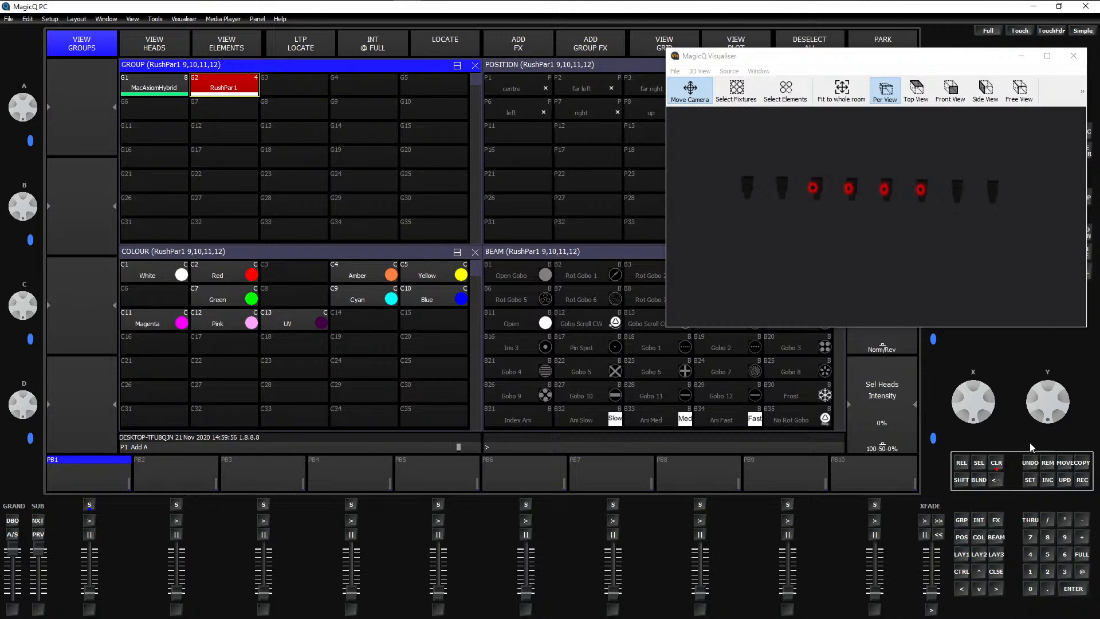
{"action": "left_click", "coordinate": [1081, 554]}
Step: Preview the White, Red, Magenta, Cyan, Yellow, Blue and UV colour palettes on the RushPar1 heads in the Visualiser
{"action": "left_click", "coordinate": [173, 270]}
{"action": "left_click", "coordinate": [211, 276]}
{"action": "left_click", "coordinate": [192, 323]}
{"action": "left_click", "coordinate": [189, 324]}
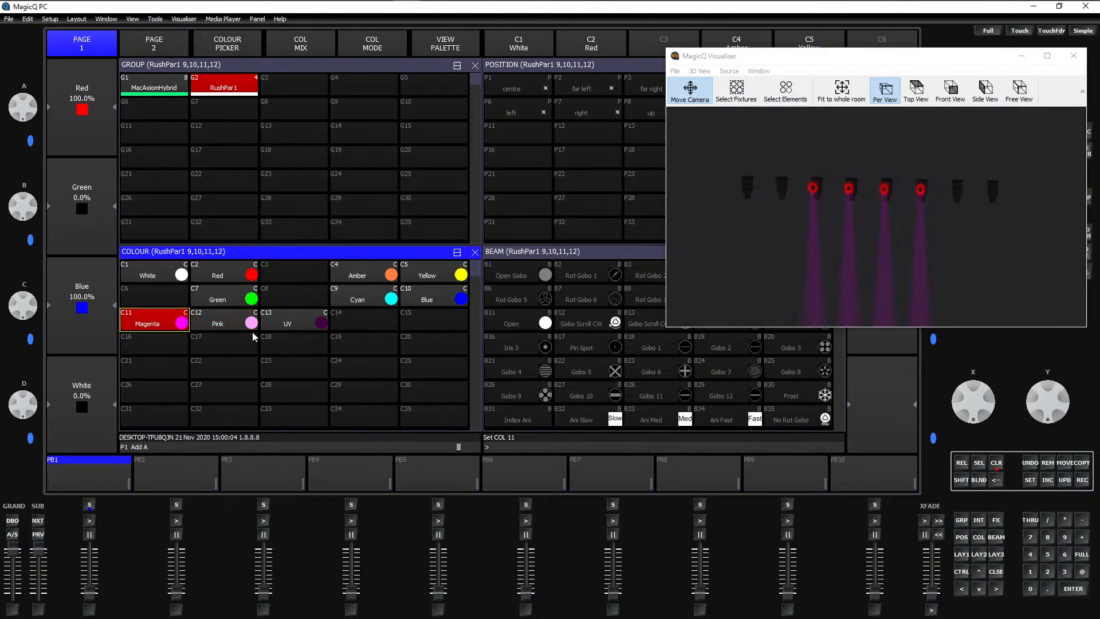
{"action": "left_click", "coordinate": [308, 318]}
{"action": "left_click", "coordinate": [361, 298]}
{"action": "left_click", "coordinate": [428, 279]}
{"action": "left_click", "coordinate": [428, 298]}
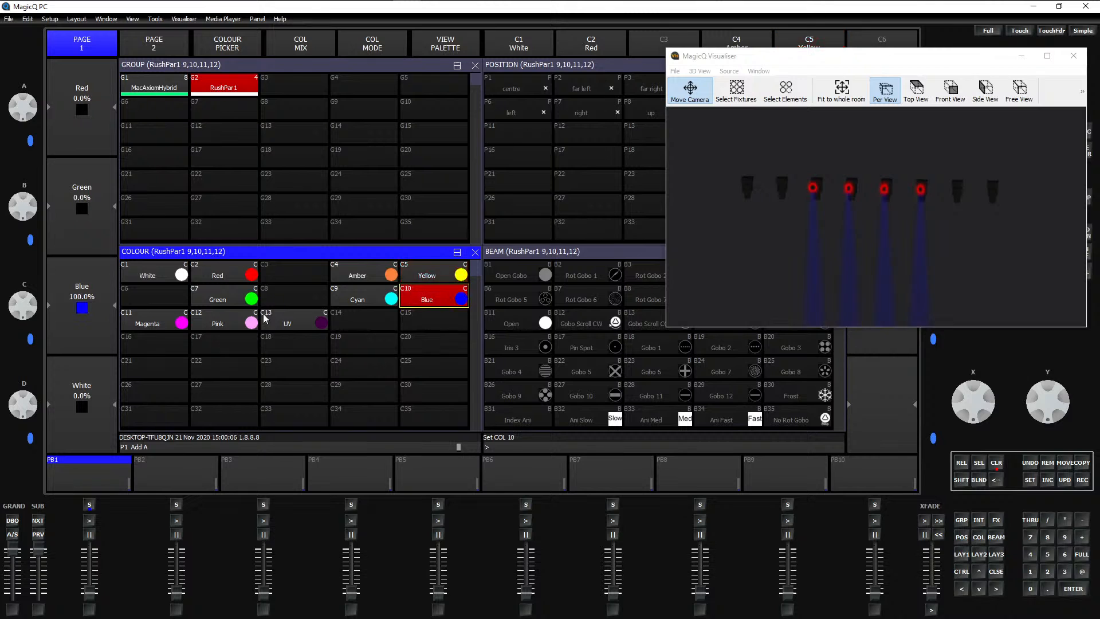
{"action": "left_click", "coordinate": [303, 316]}
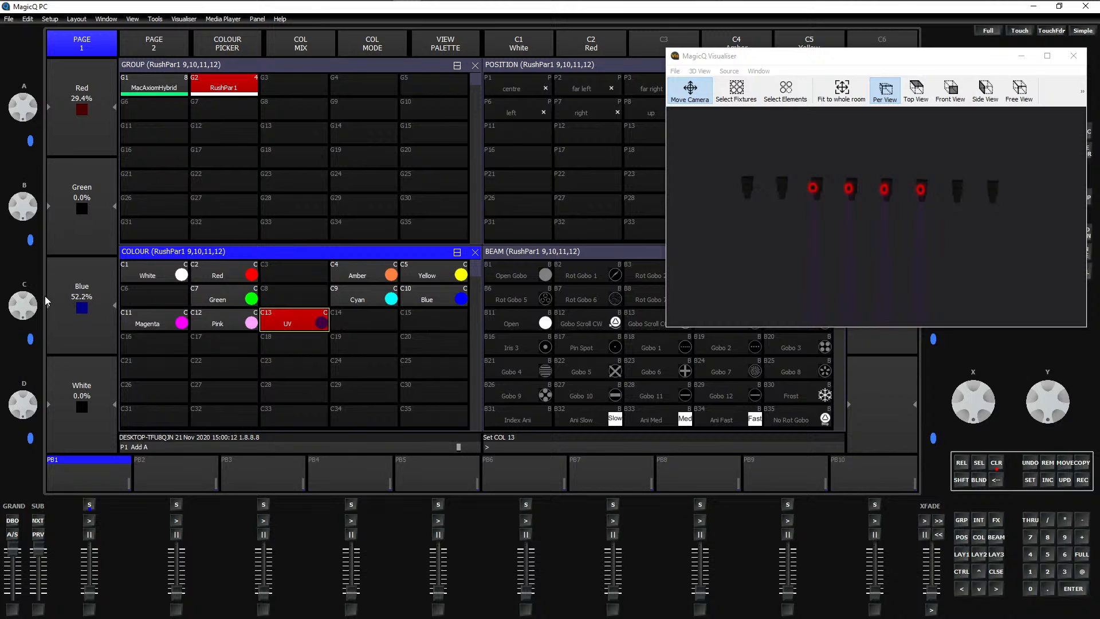
Step: Mix a brighter purple on the RushPar1 heads with Red at 63.1% and Blue at 100%
{"action": "scroll", "coordinate": [27, 299], "scroll_direction": "up", "scroll_amount": 5}
{"action": "left_click_drag", "start_coordinate": [27, 299], "coordinate": [26, 294]}
{"action": "left_click_drag", "start_coordinate": [867, 295], "coordinate": [801, 366]}
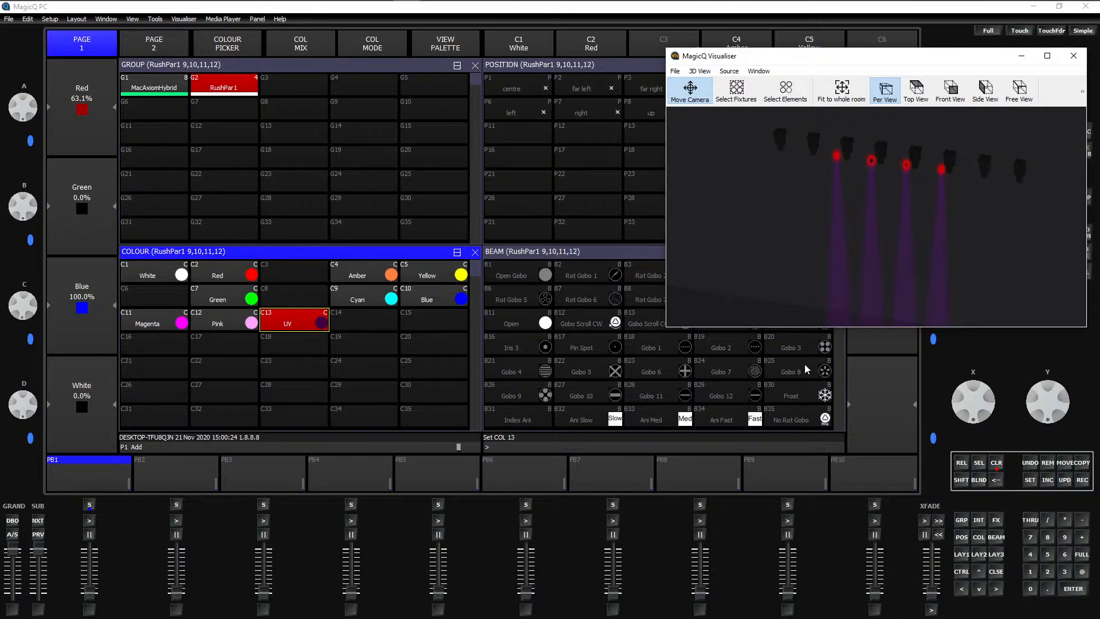
{"action": "left_click_drag", "start_coordinate": [836, 317], "coordinate": [964, 177]}
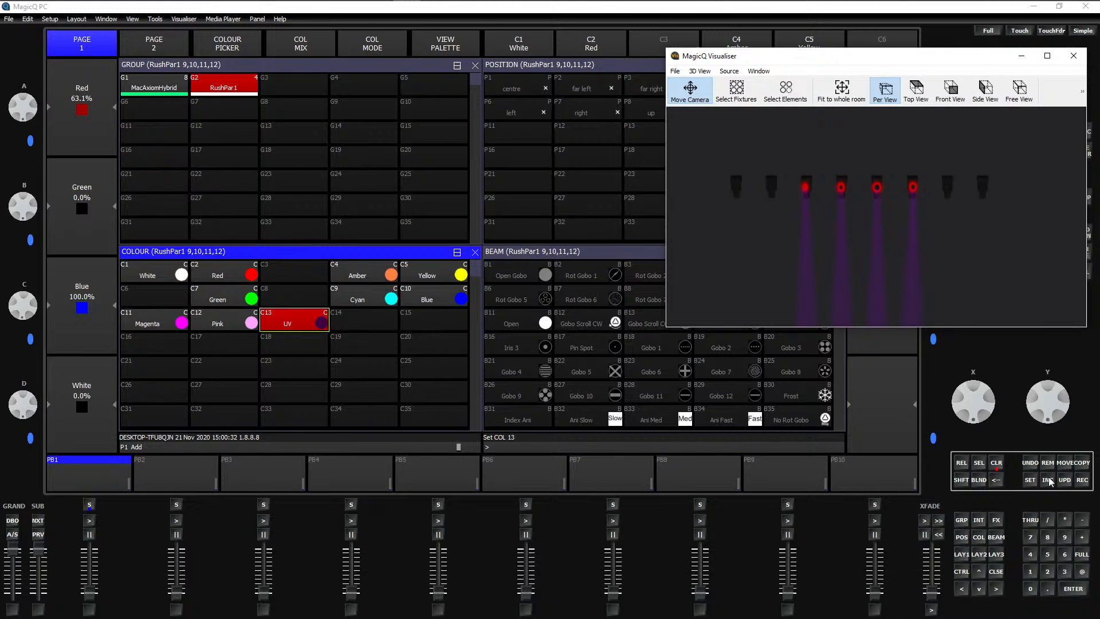
Step: Record the mixed colour as a new colour palette at C14 and name it Purple
{"action": "left_click", "coordinate": [1082, 480]}
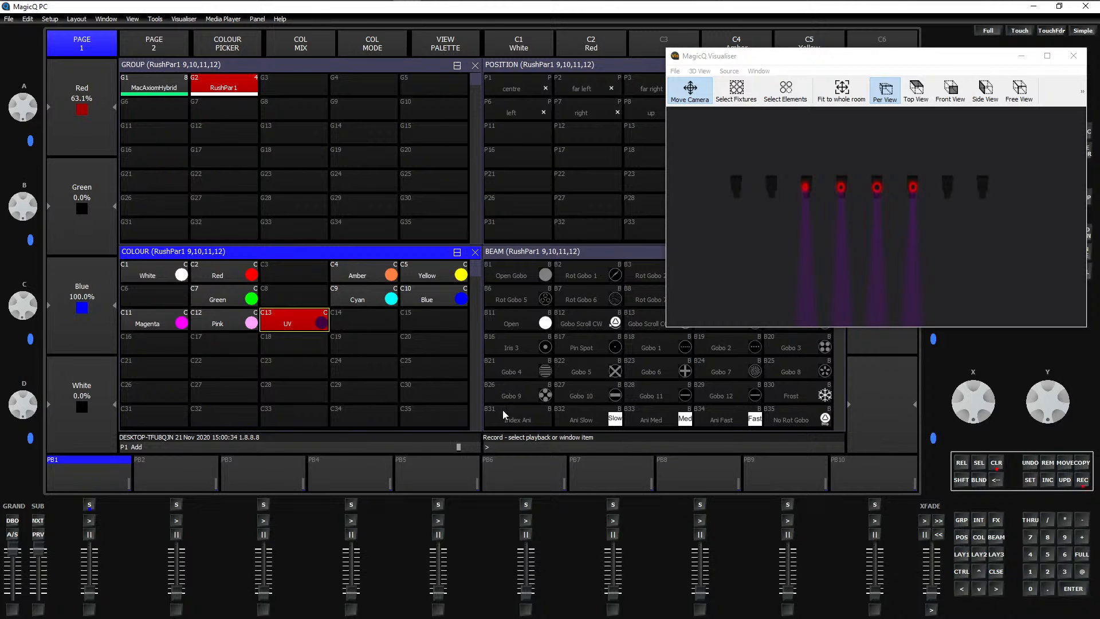
{"action": "left_click", "coordinate": [369, 319]}
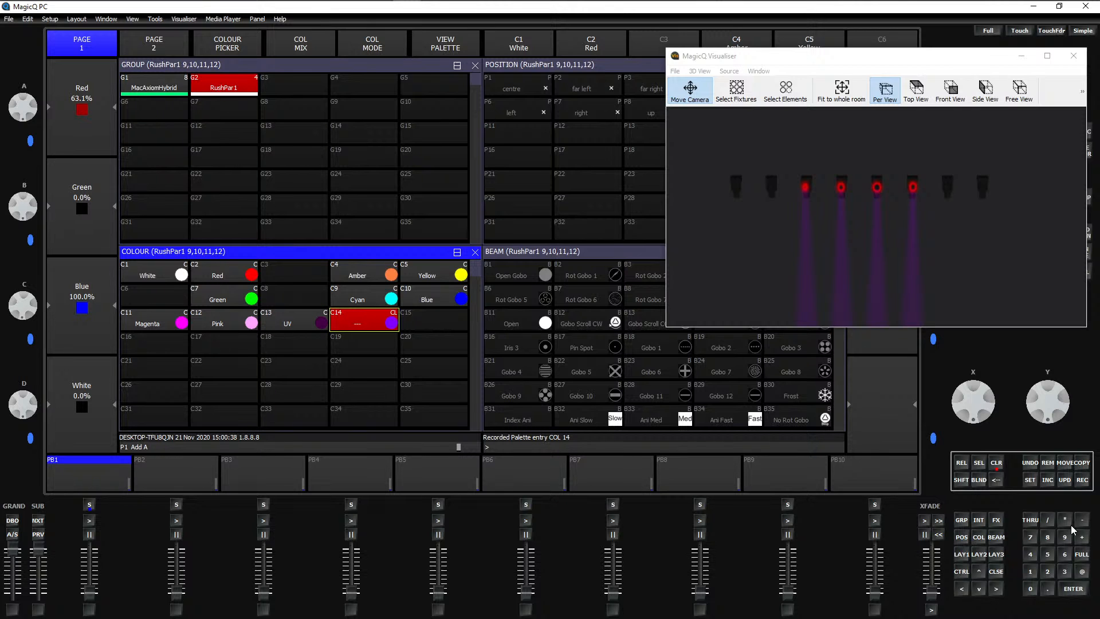
{"action": "left_click", "coordinate": [1029, 480]}
{"action": "left_click", "coordinate": [387, 326]}
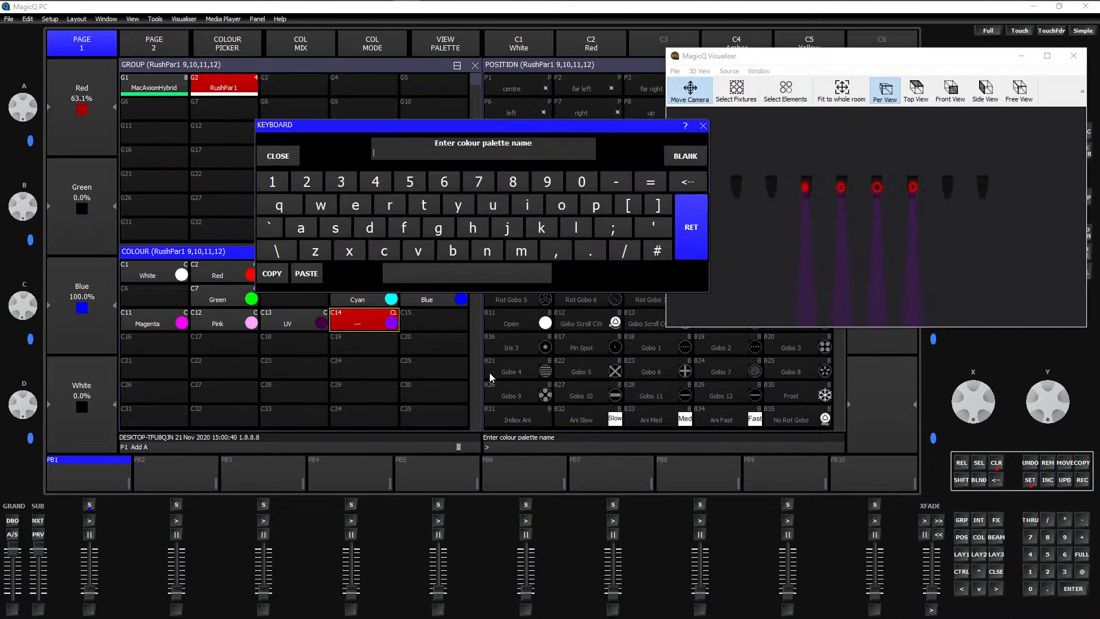
{"action": "type", "text": "Purple"}
{"action": "left_click", "coordinate": [691, 227]}
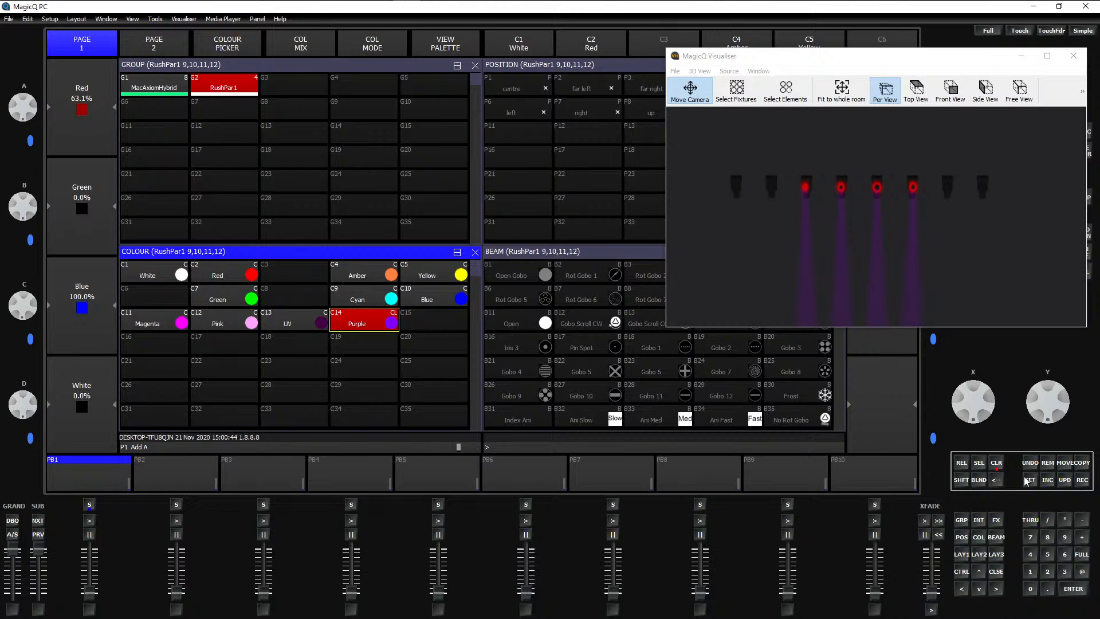
Step: Remove the UV colour palette from C13
{"action": "left_click", "coordinate": [1045, 463]}
{"action": "left_click", "coordinate": [309, 326]}
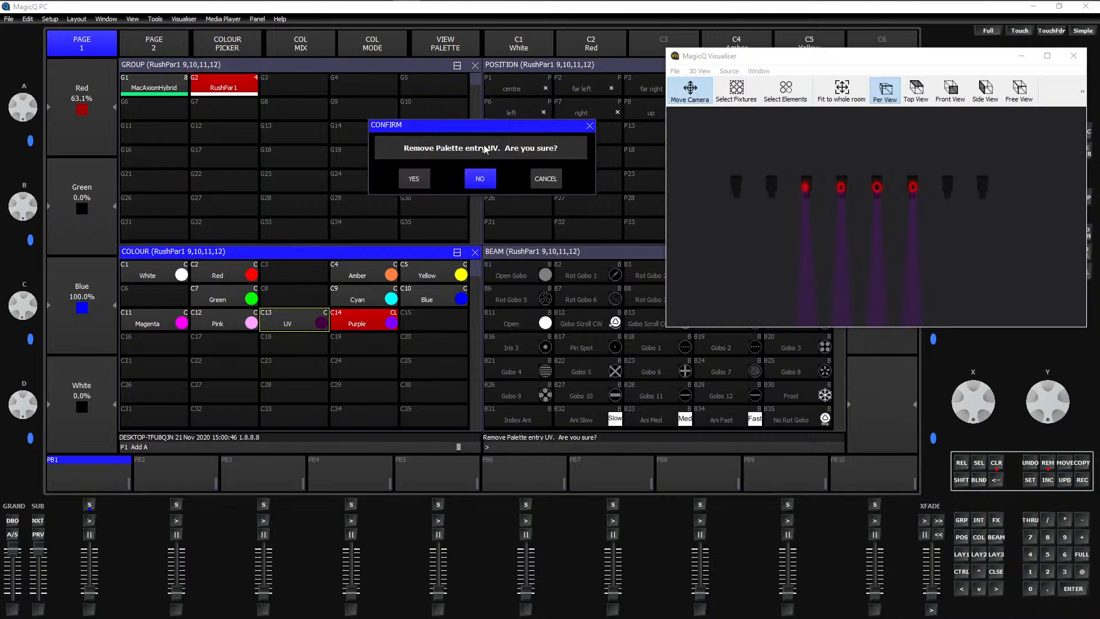
{"action": "left_click", "coordinate": [416, 181]}
Step: Move the Purple colour palette to C13
{"action": "left_click", "coordinate": [1064, 465]}
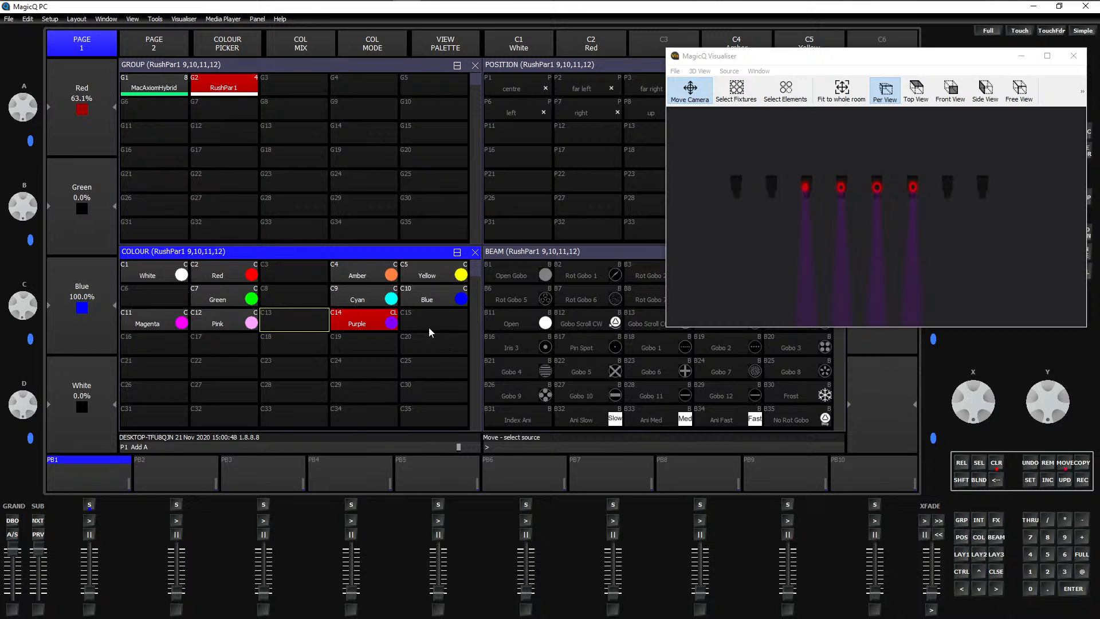
{"action": "left_click", "coordinate": [367, 325]}
{"action": "left_click", "coordinate": [319, 324]}
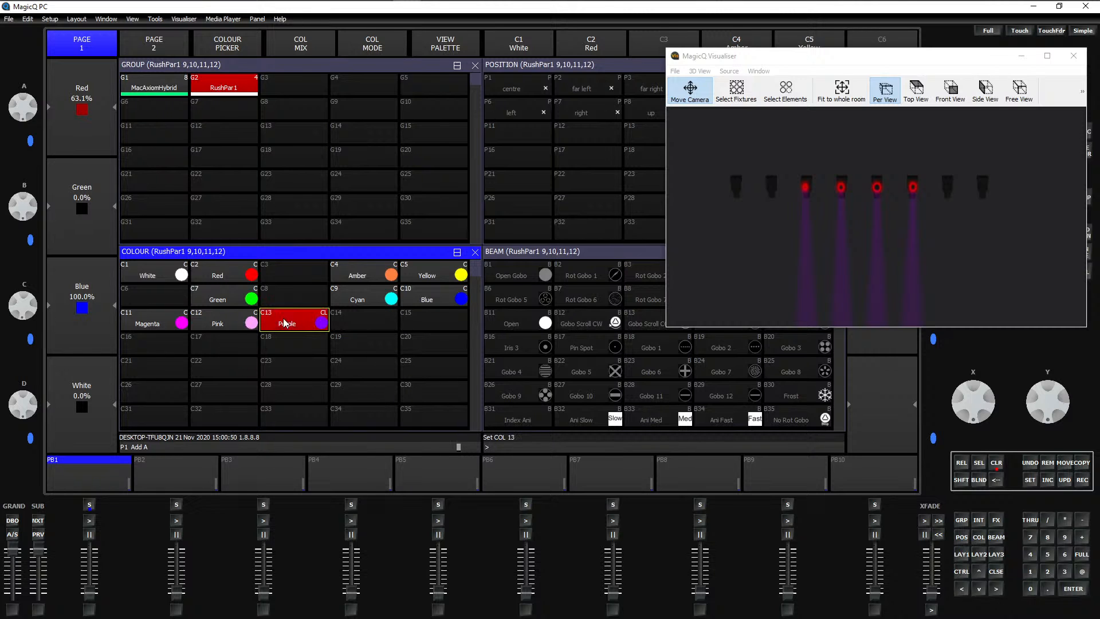
Step: View the head values stored in the Purple palette, and clear the programmer
{"action": "left_click", "coordinate": [433, 50]}
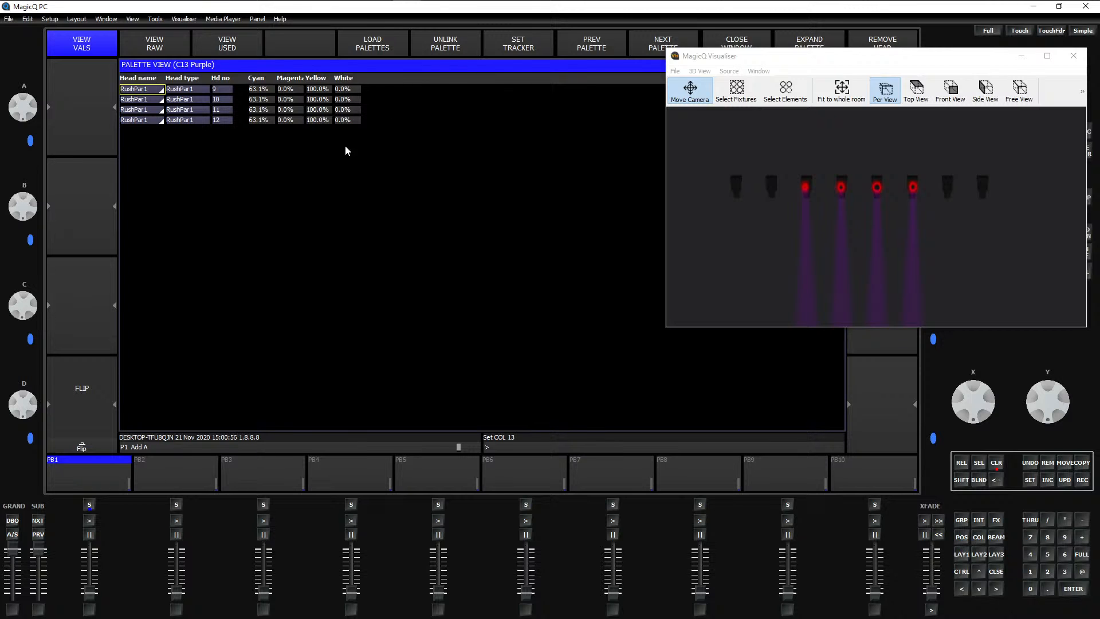
{"action": "key", "text": "Escape"}
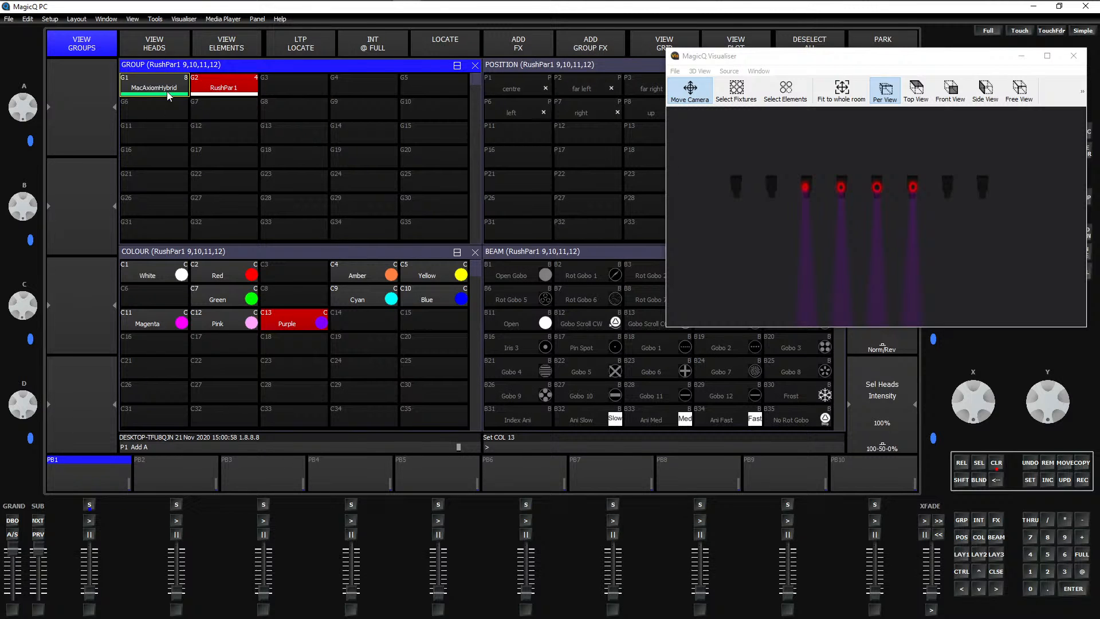
{"action": "left_click", "coordinate": [994, 462]}
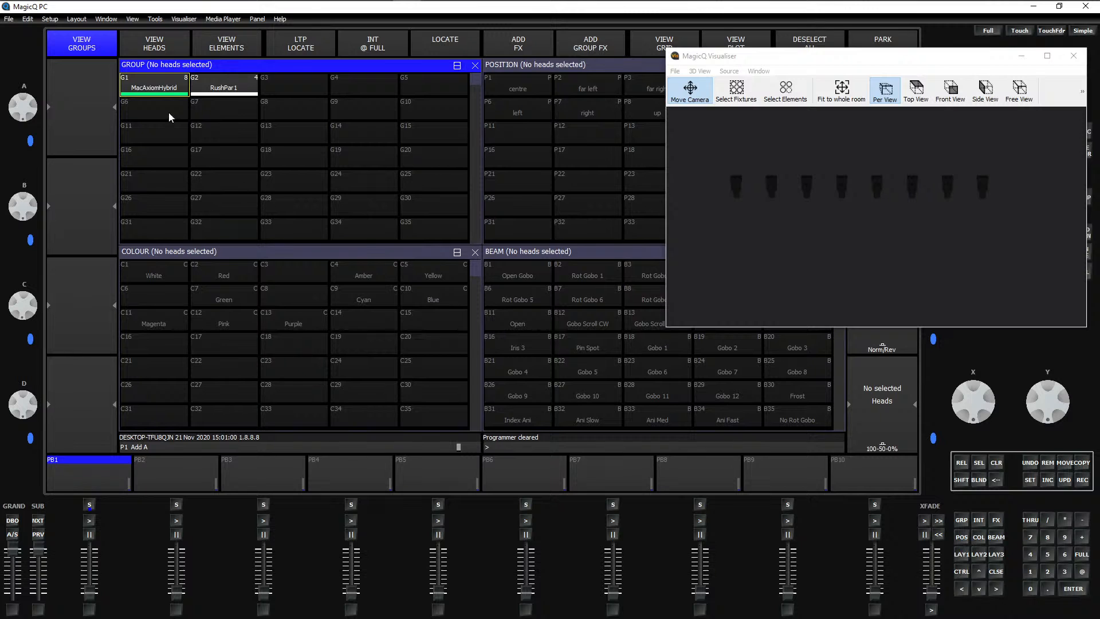
Step: Try the Purple palette on the MacAxiomHybrid group and remove that palette from C13
{"action": "left_click", "coordinate": [155, 86]}
{"action": "left_click", "coordinate": [301, 324]}
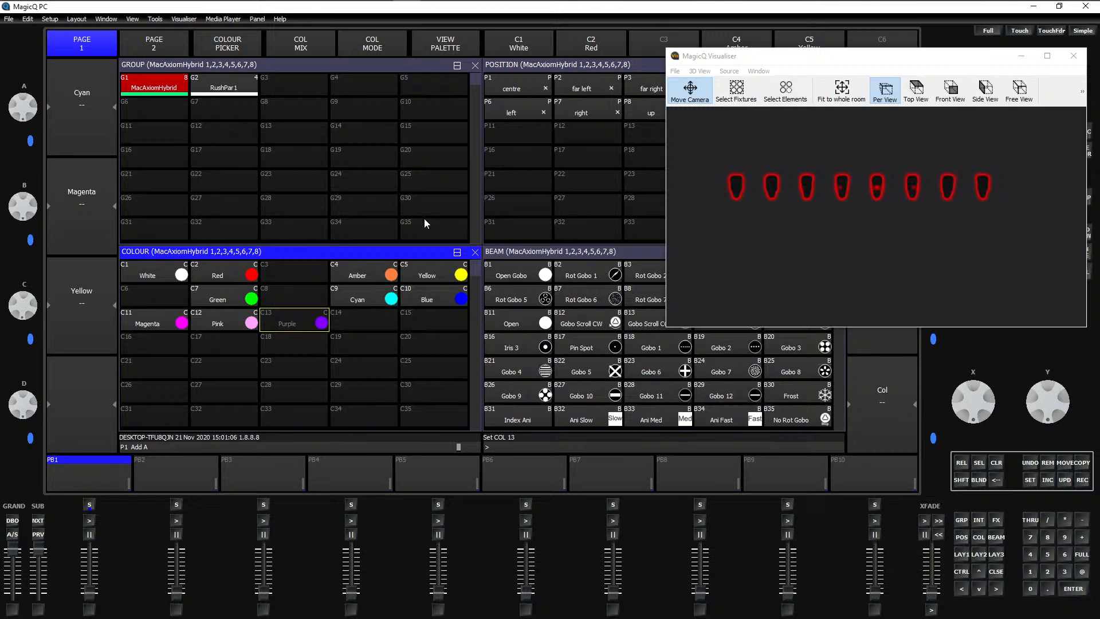
{"action": "left_click", "coordinate": [1048, 463]}
{"action": "left_click", "coordinate": [297, 319]}
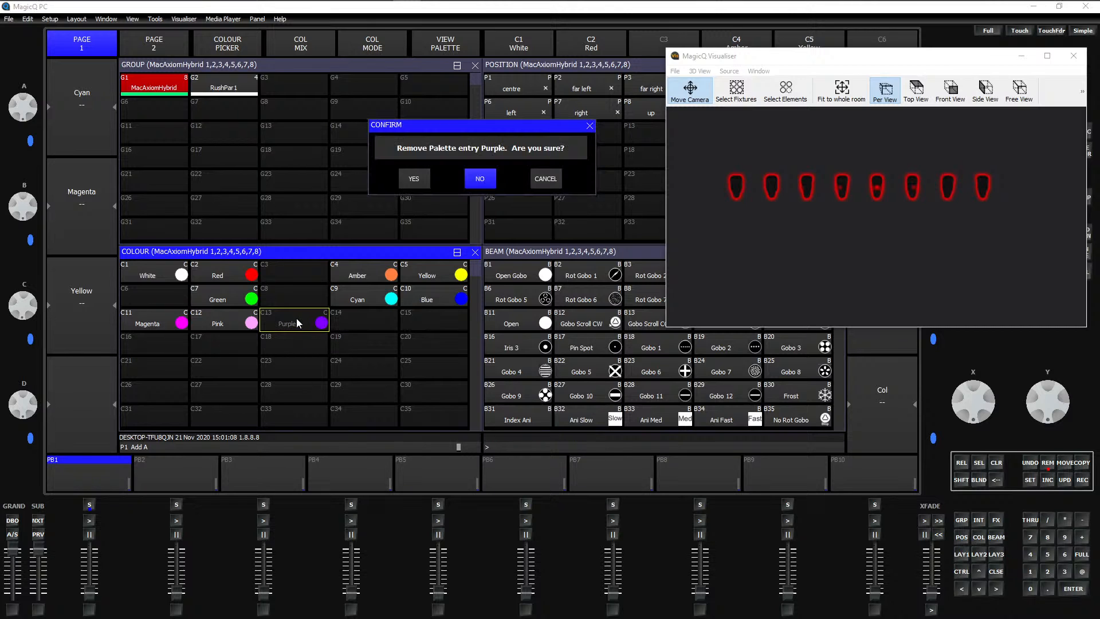
{"action": "left_click", "coordinate": [411, 185]}
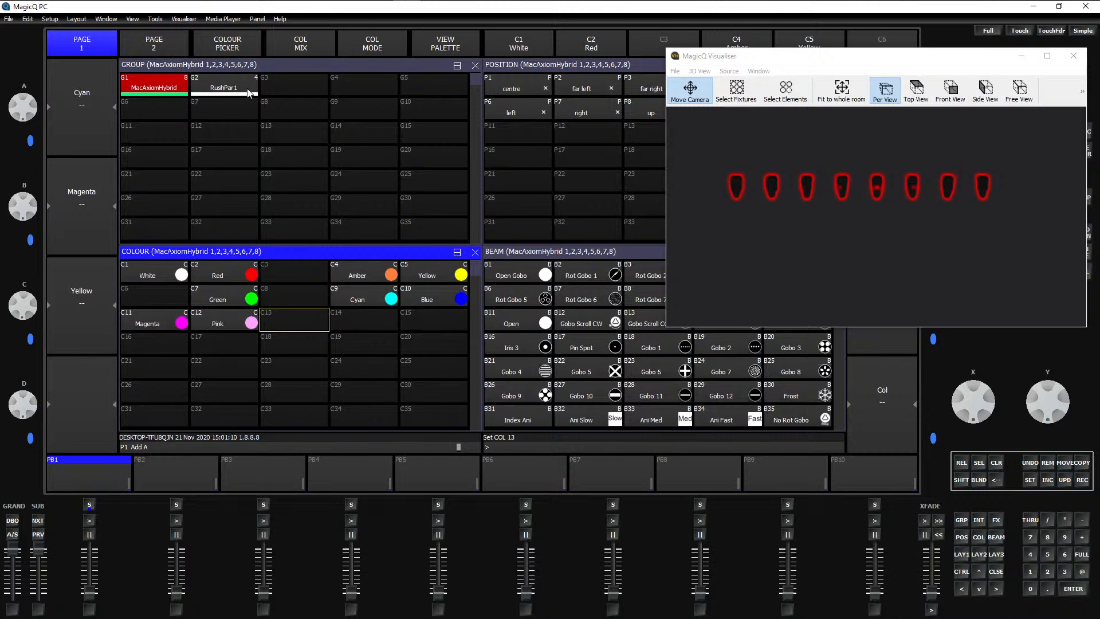
Step: Select every MacAxiomHybrid and RushPar1 head and record them together as group G3
{"action": "left_click", "coordinate": [144, 66]}
{"action": "left_click", "coordinate": [156, 48]}
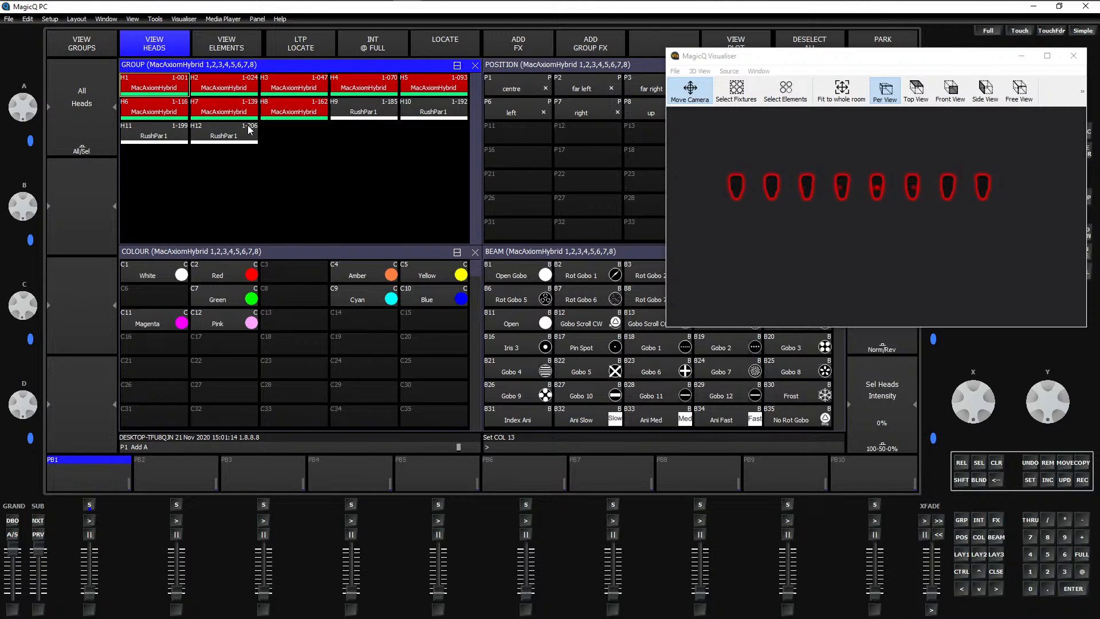
{"action": "left_click", "coordinate": [351, 116]}
{"action": "mouse_move", "coordinate": [180, 85]}
{"action": "left_mouse_down"}
{"action": "mouse_move", "coordinate": [372, 87]}
{"action": "mouse_move", "coordinate": [161, 113]}
{"action": "mouse_move", "coordinate": [446, 110]}
{"action": "mouse_move", "coordinate": [160, 136]}
{"action": "mouse_move", "coordinate": [229, 136]}
{"action": "left_mouse_up"}
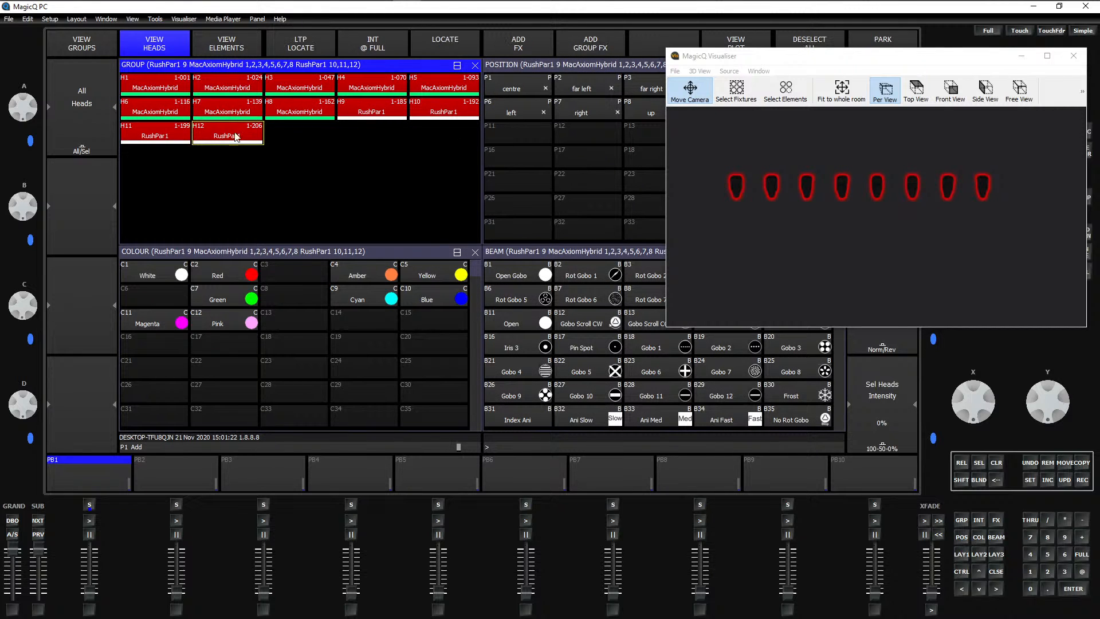
{"action": "left_click", "coordinate": [1082, 481]}
{"action": "left_click", "coordinate": [95, 42]}
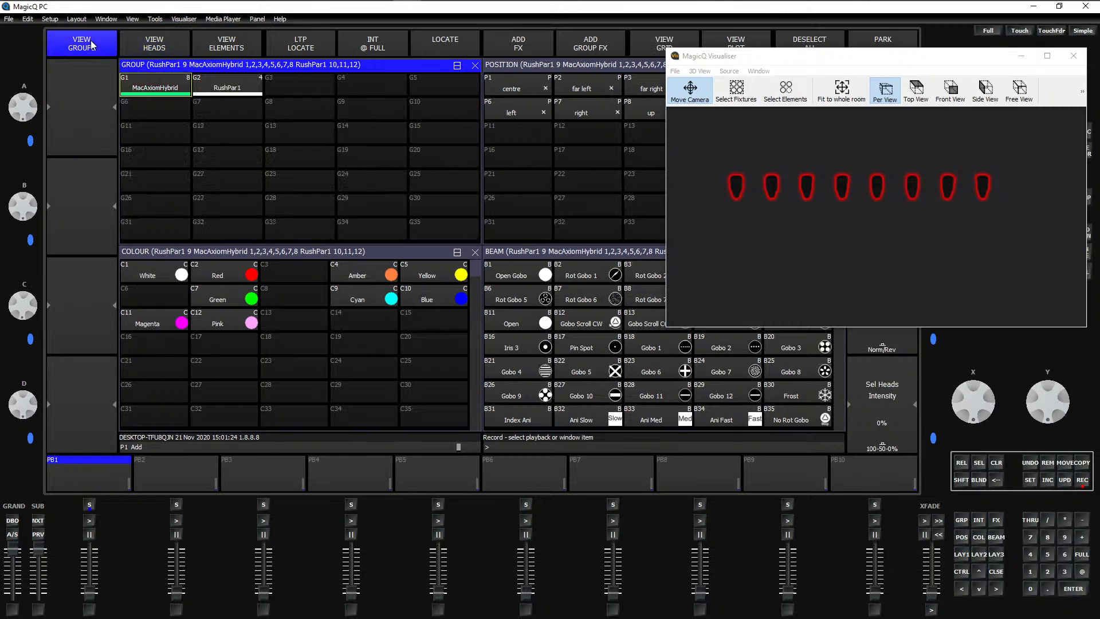
{"action": "left_click", "coordinate": [302, 95]}
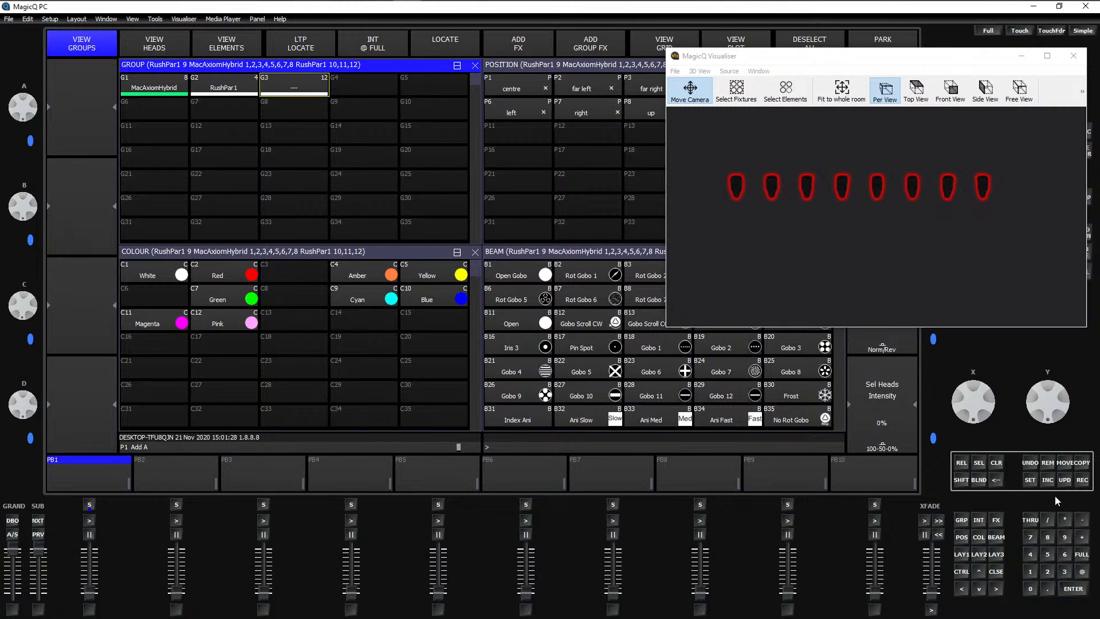
Step: Name group G3 ALL
{"action": "left_click", "coordinate": [1030, 481]}
{"action": "left_click", "coordinate": [296, 92]}
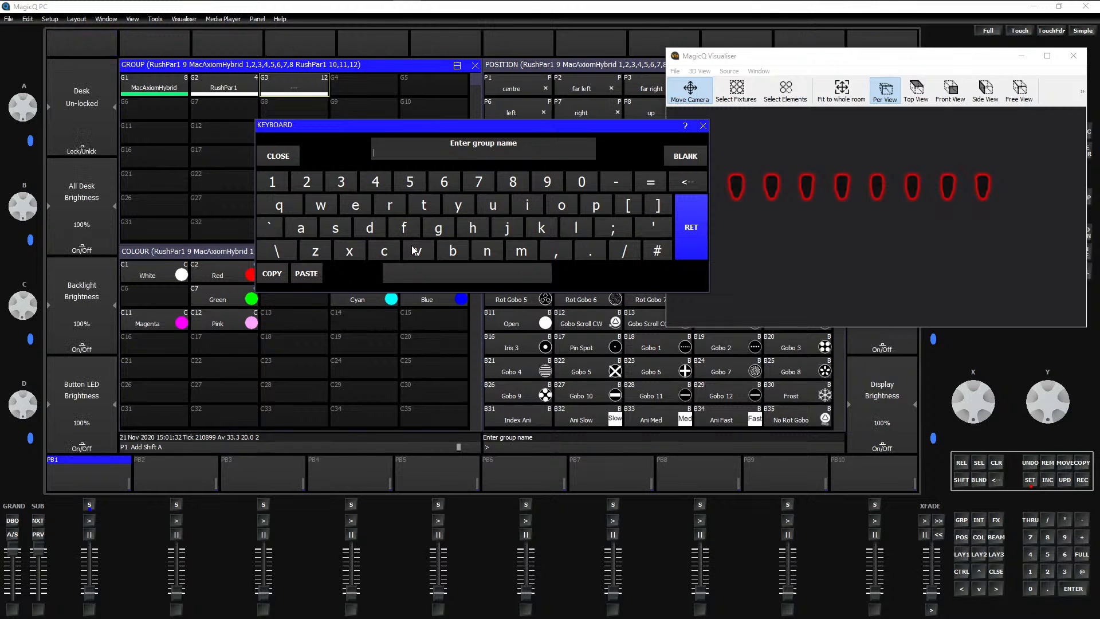
{"action": "type", "text": "ALL"}
{"action": "key", "text": "Return"}
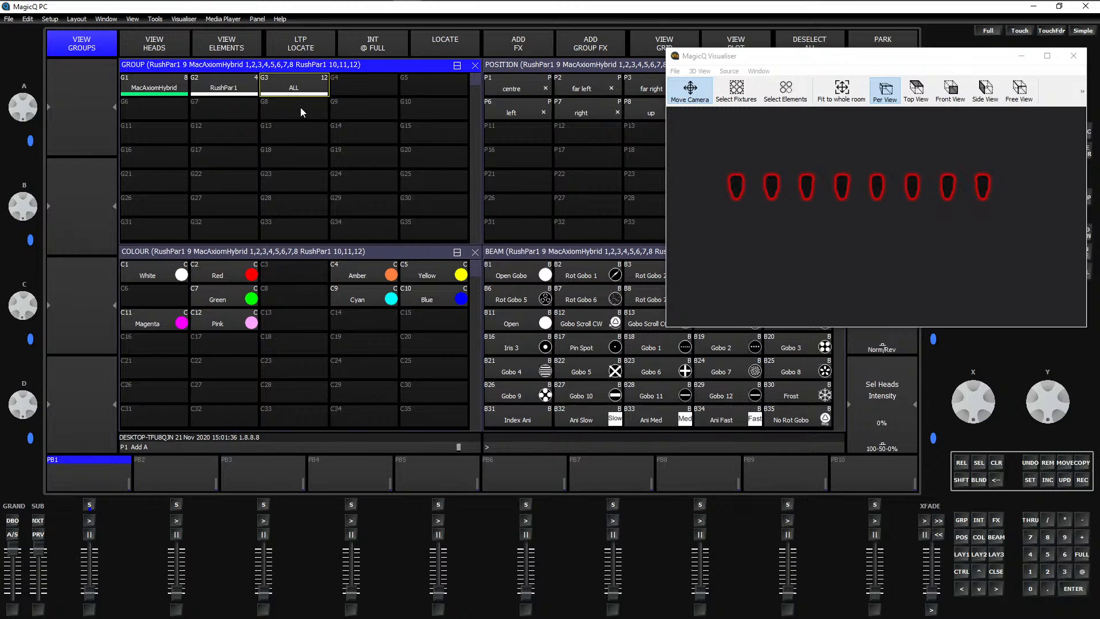
Step: Locate all heads of the ALL group to check their beams in the Visualiser, and clear the programmer
{"action": "left_click", "coordinate": [458, 45]}
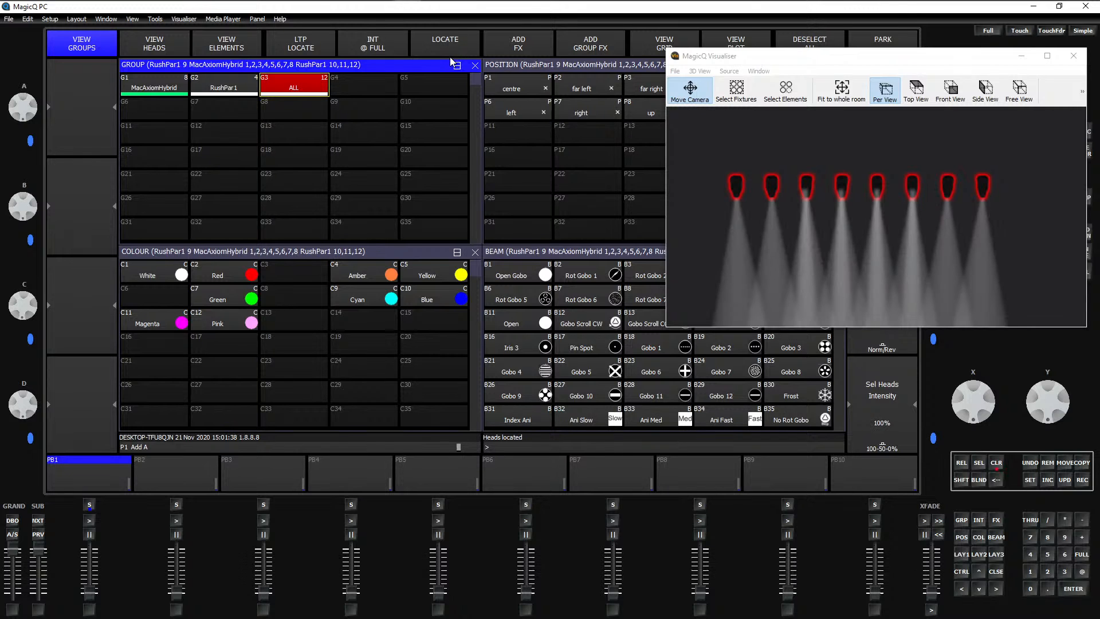
{"action": "left_click_drag", "start_coordinate": [953, 290], "coordinate": [958, 247]}
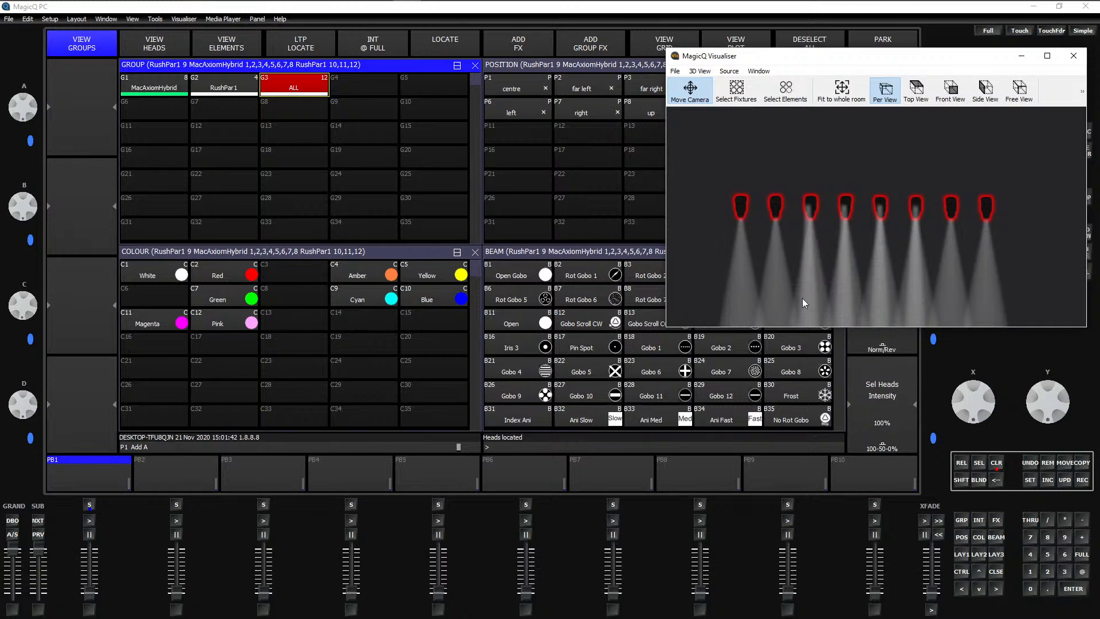
{"action": "left_click", "coordinate": [997, 461]}
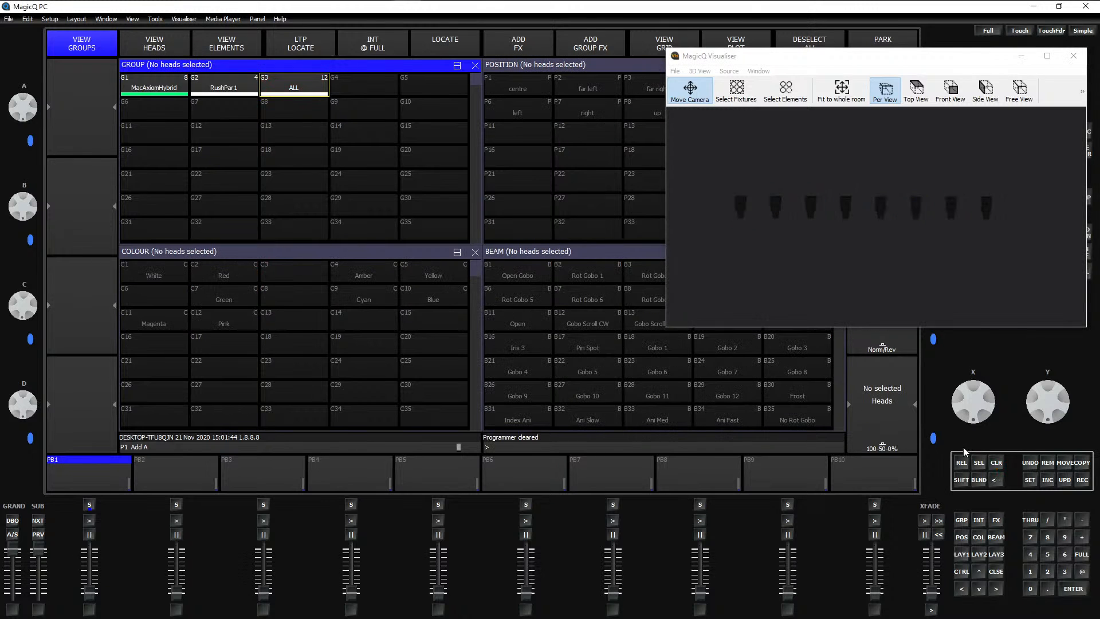
Step: Apply the Magenta palette to the ALL group, set it to full intensity and reduce Red to 36.9% for a purple mix
{"action": "left_click", "coordinate": [292, 92]}
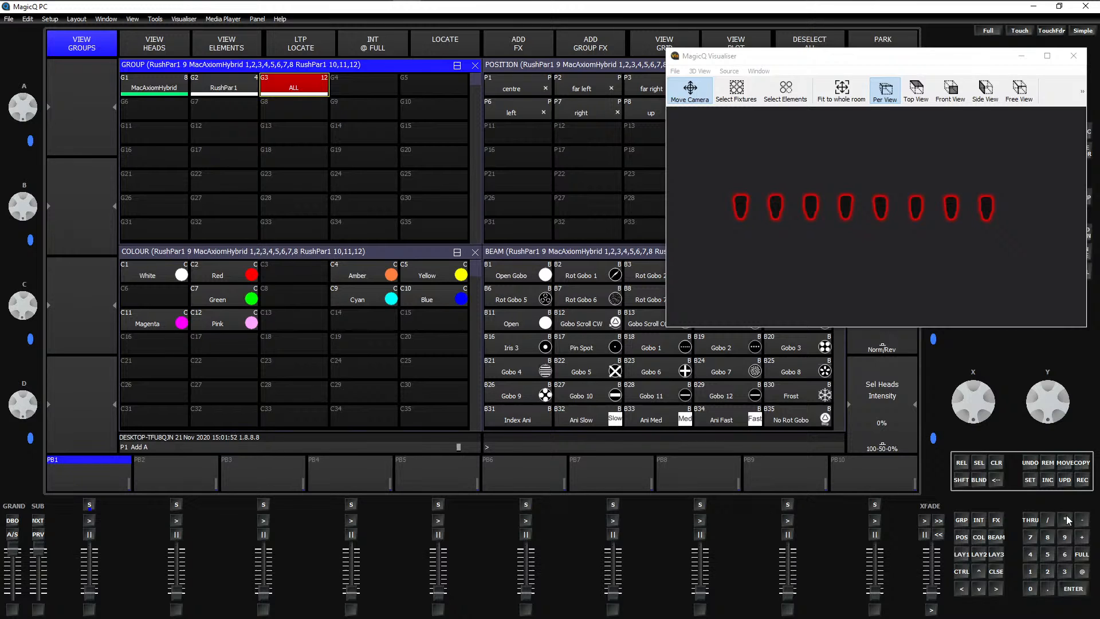
{"action": "left_click", "coordinate": [215, 90]}
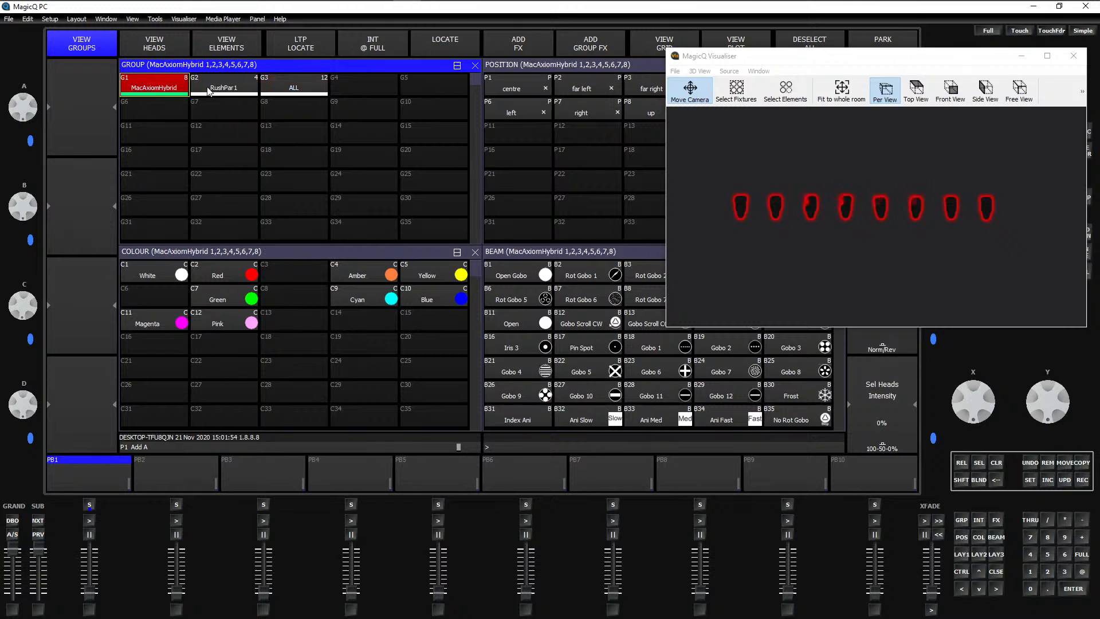
{"action": "left_click", "coordinate": [293, 89]}
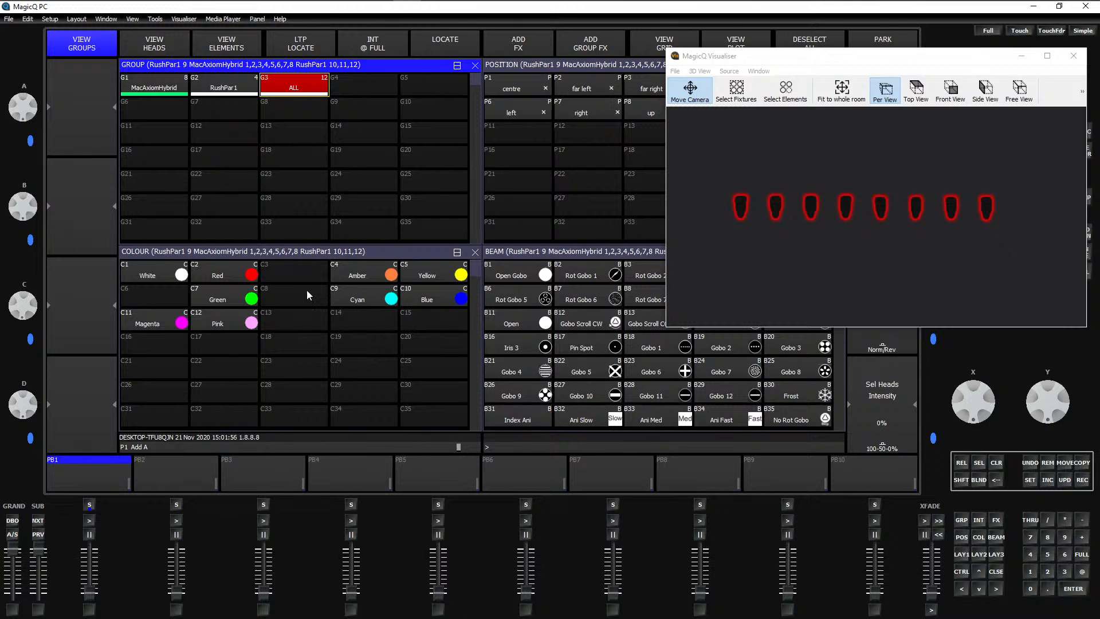
{"action": "left_click", "coordinate": [182, 325]}
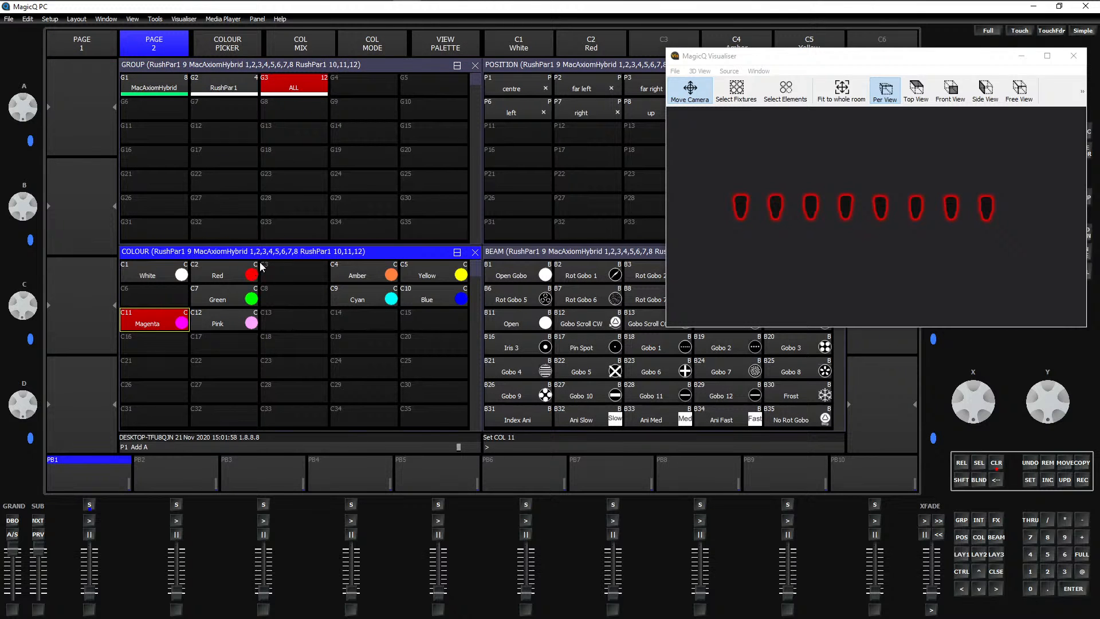
{"action": "left_click", "coordinate": [90, 41]}
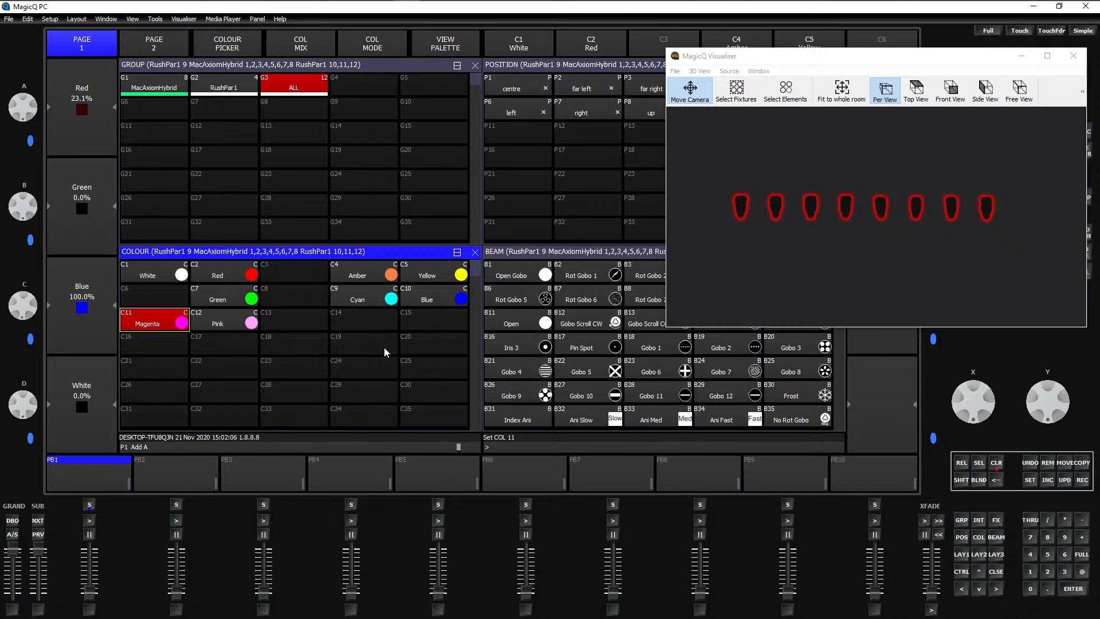
{"action": "left_click", "coordinate": [1081, 554]}
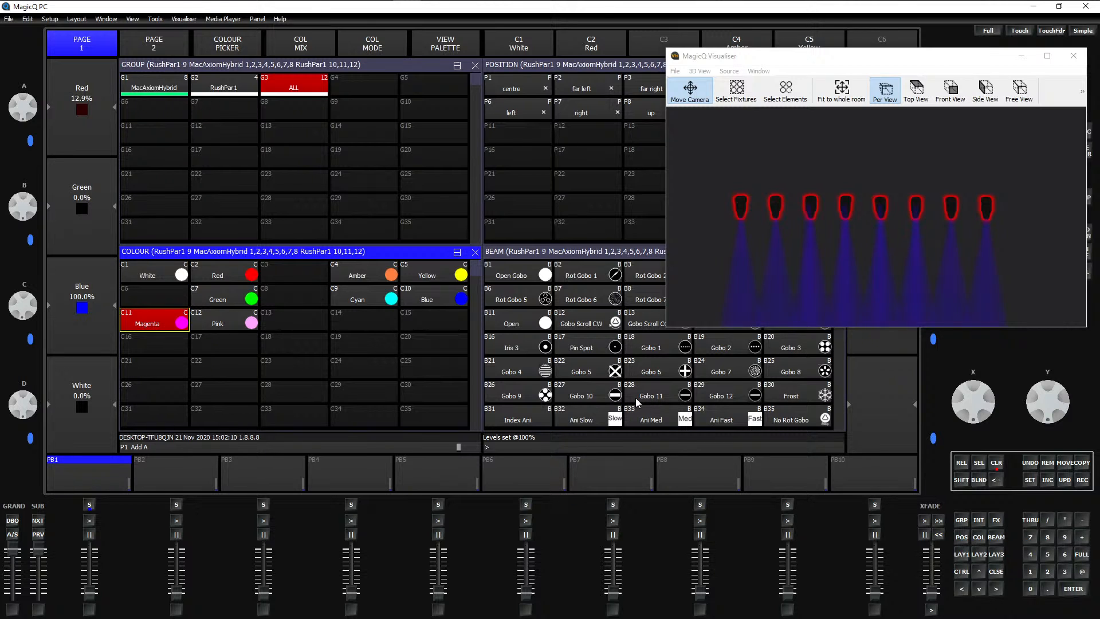
{"action": "left_click_drag", "start_coordinate": [782, 278], "coordinate": [889, 264]}
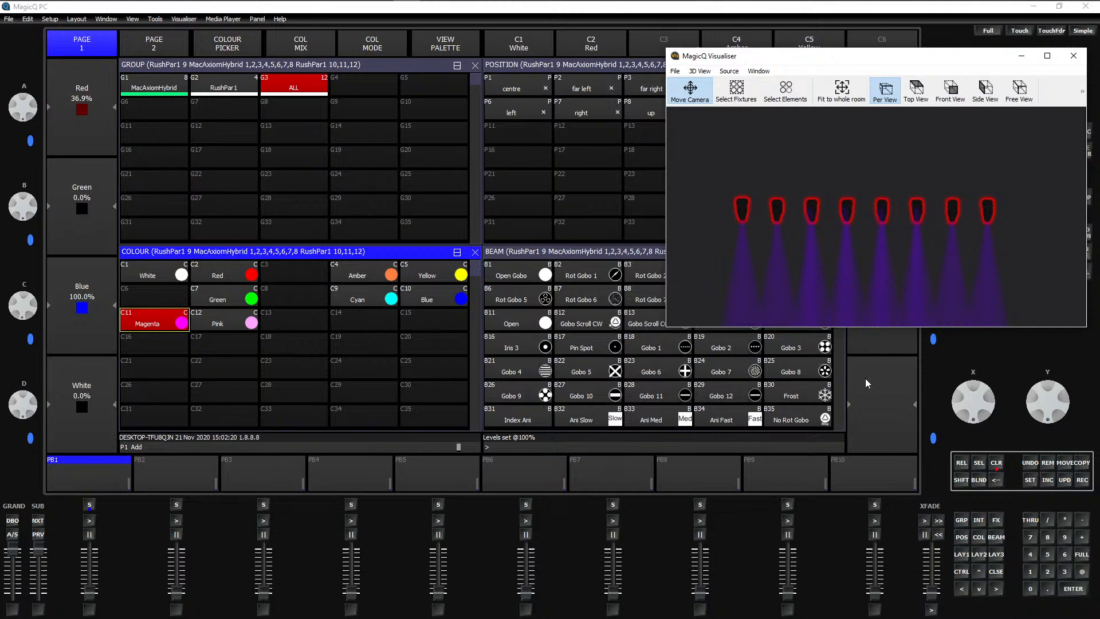
Step: Record the purple mix as colour palette C13 and name it Purple
{"action": "left_click", "coordinate": [1081, 479]}
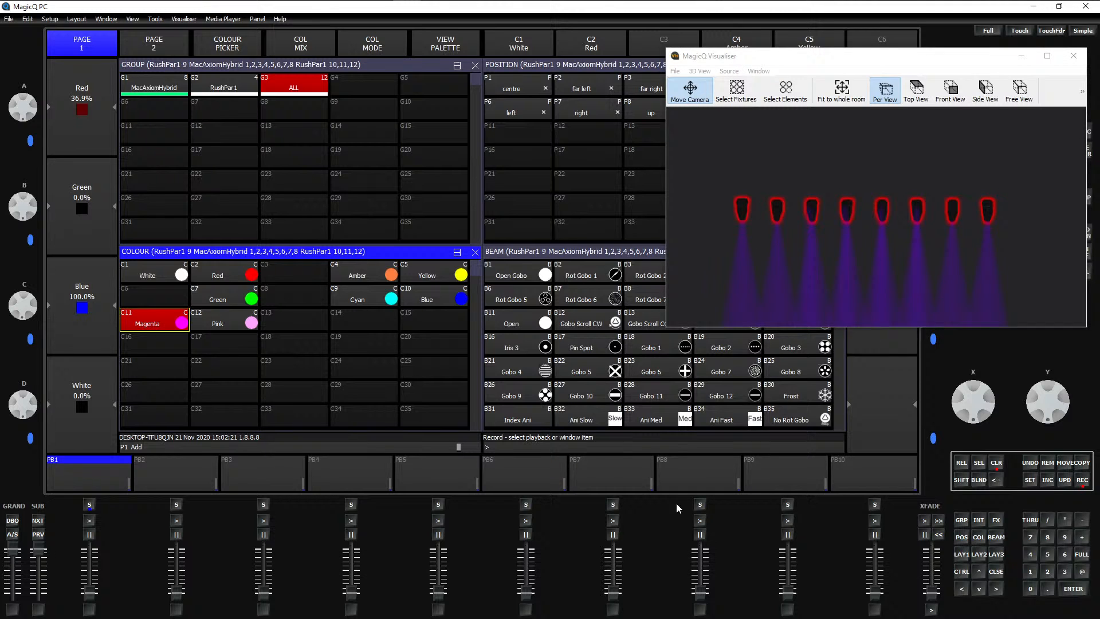
{"action": "left_click", "coordinate": [286, 324]}
{"action": "left_click", "coordinate": [1029, 480]}
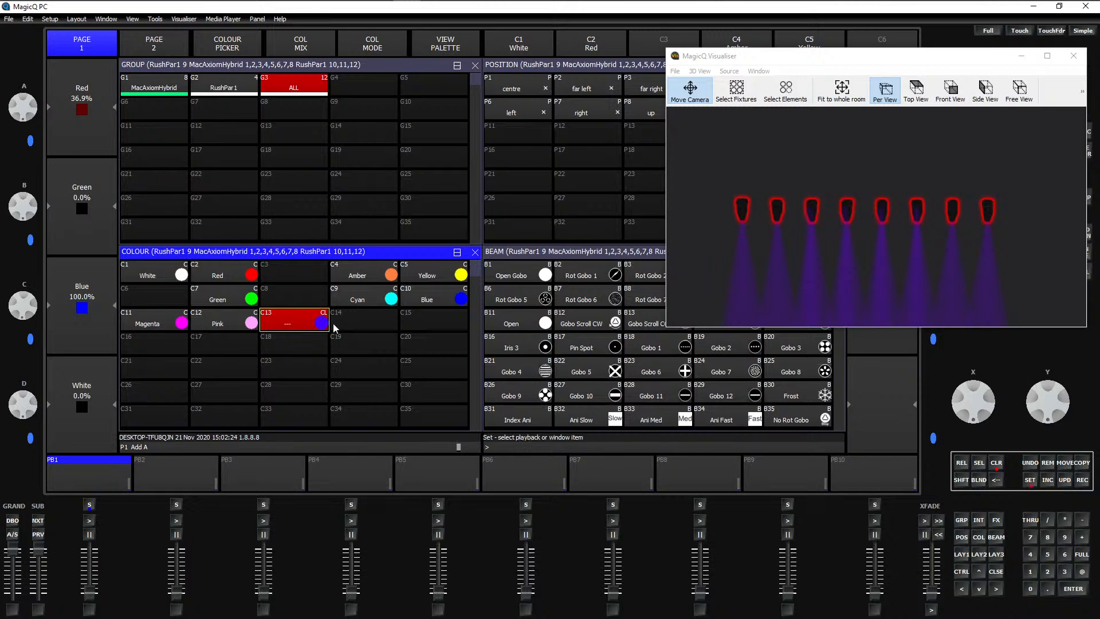
{"action": "left_click", "coordinate": [283, 326]}
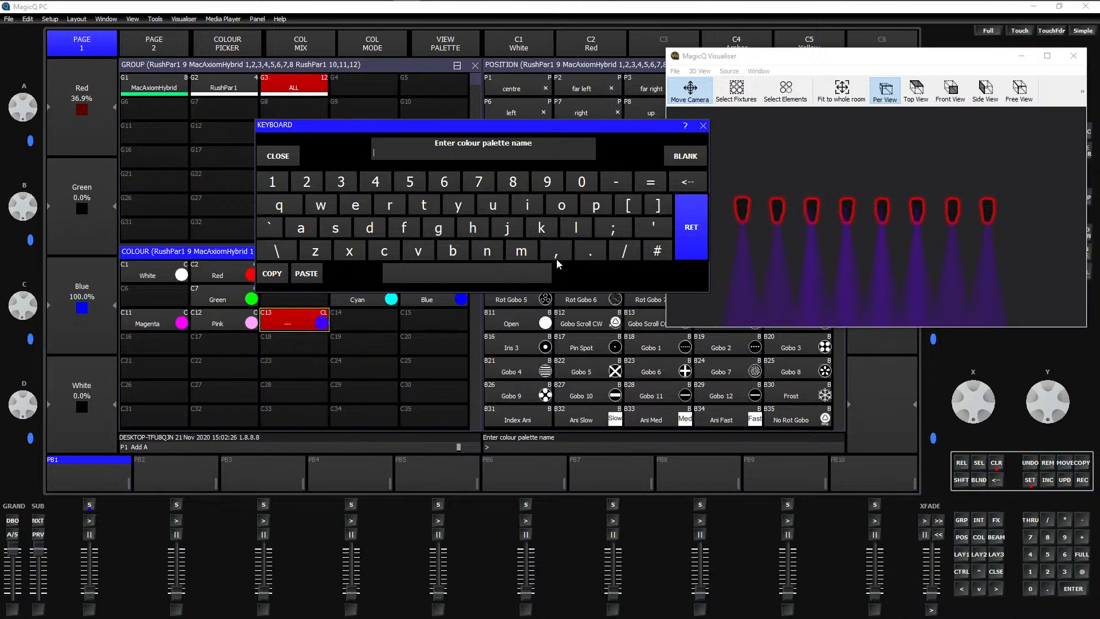
{"action": "type", "text": "Purple"}
{"action": "left_click", "coordinate": [686, 248]}
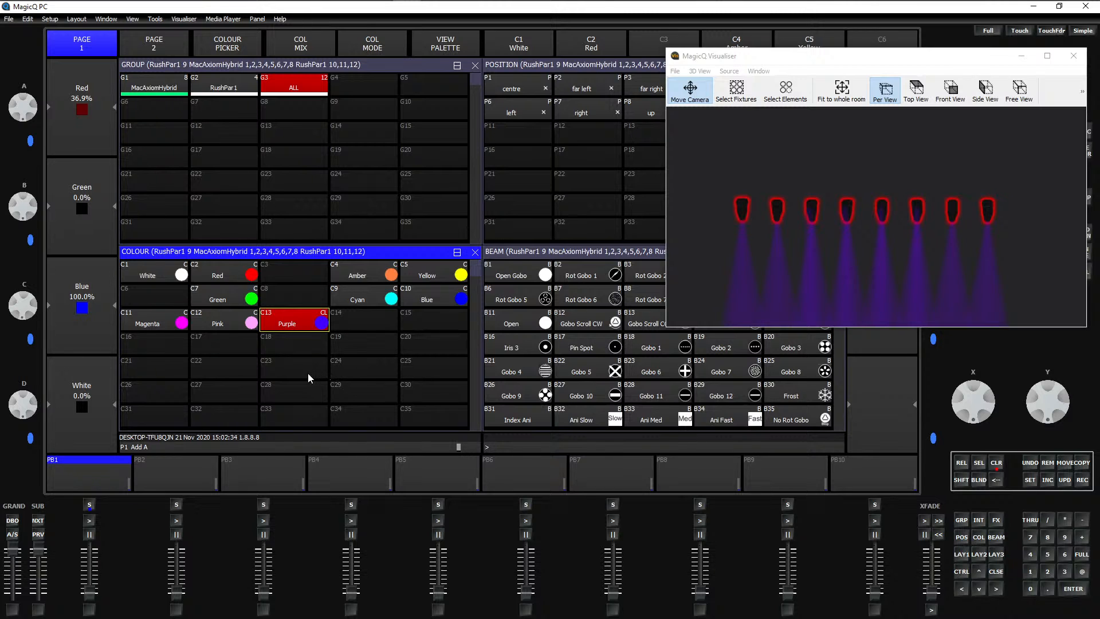
Step: Try an orange mix from the Red palette, and mix it from the Amber palette with Red 100% and Green 29.0%
{"action": "left_click", "coordinate": [362, 330]}
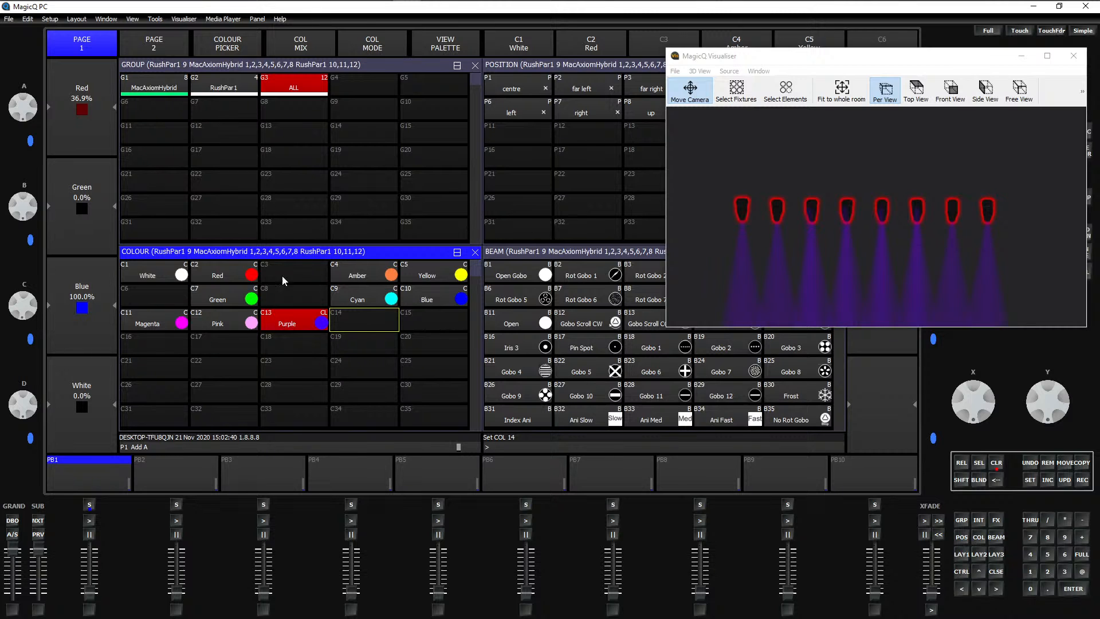
{"action": "left_click", "coordinate": [230, 269]}
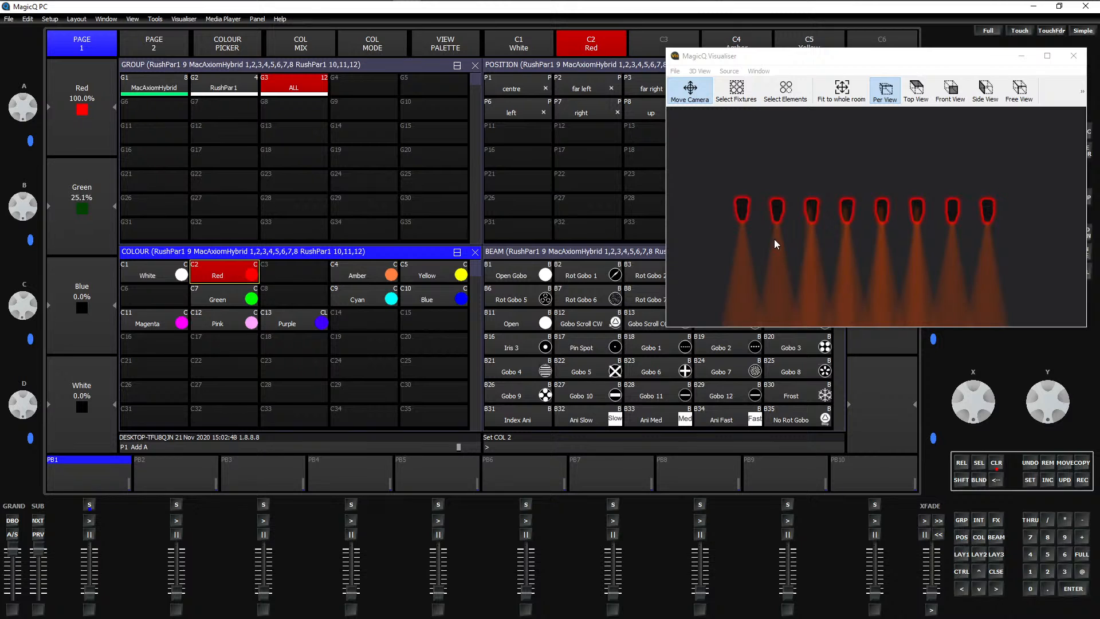
{"action": "left_click", "coordinate": [378, 274]}
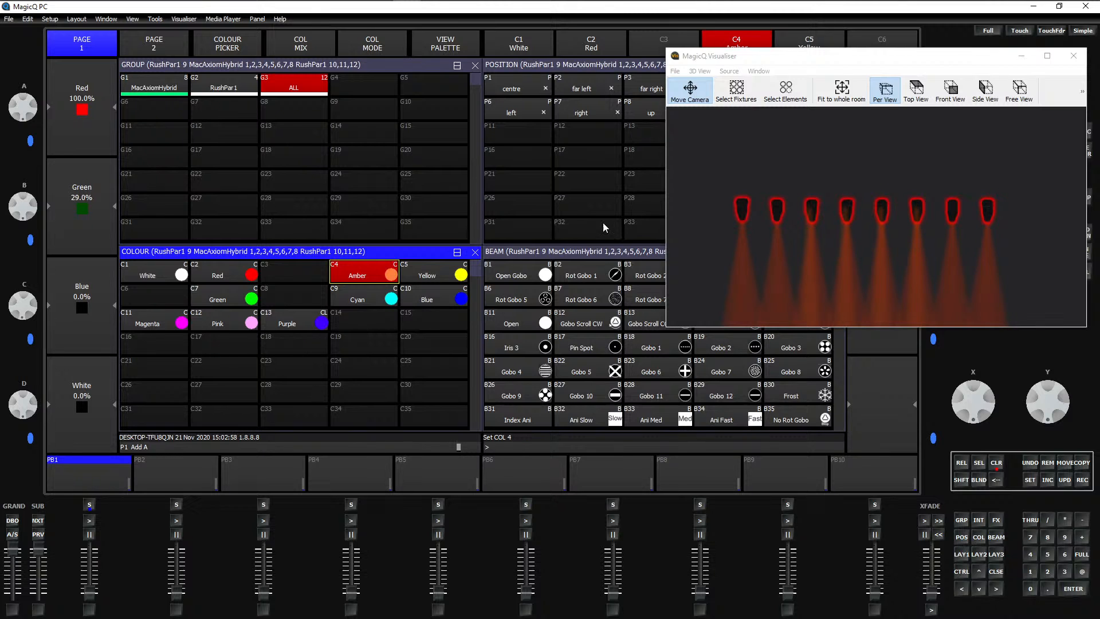
Step: Record the orange mix as colour palette C3 and name it Orange
{"action": "left_click", "coordinate": [1082, 479]}
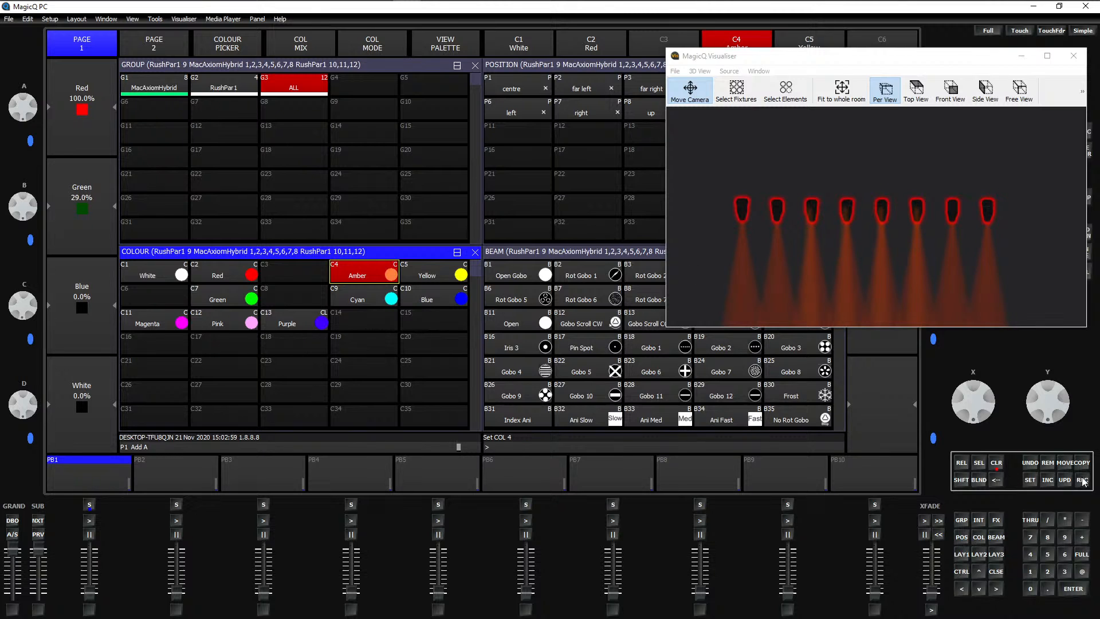
{"action": "left_click", "coordinate": [279, 280]}
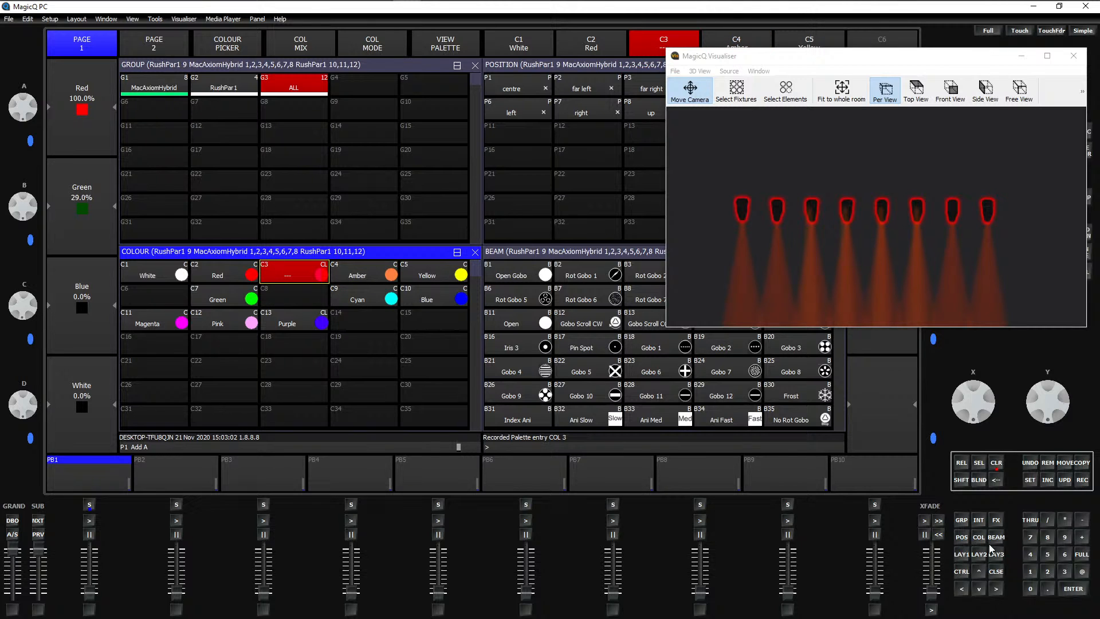
{"action": "left_click", "coordinate": [1031, 479]}
{"action": "left_click", "coordinate": [300, 277]}
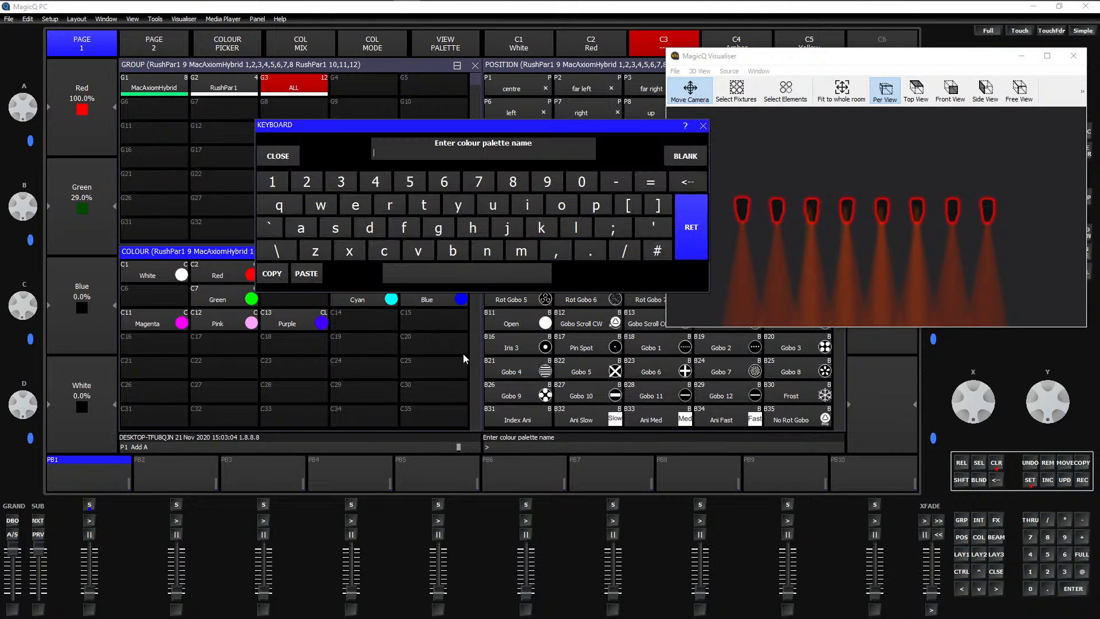
{"action": "type", "text": "Orange"}
{"action": "left_click", "coordinate": [705, 238]}
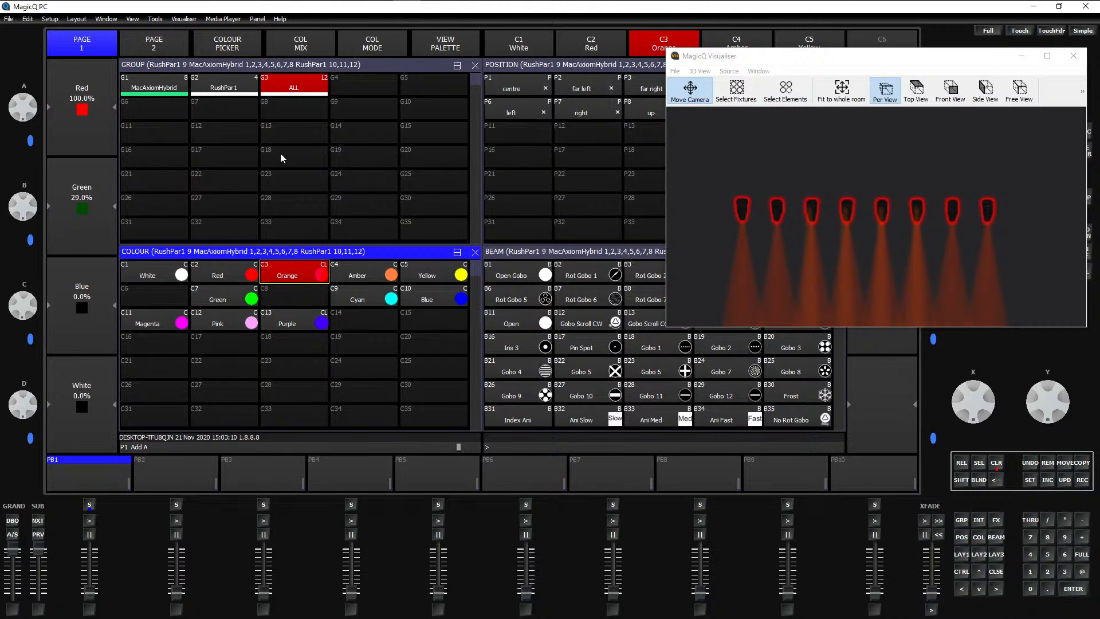
Step: Apply the Green palette to the ALL group and mix a lime colour with Red 20.4% and Green 97.6%, checking the beams in the Visualiser
{"action": "mouse_move", "coordinate": [377, 6]}
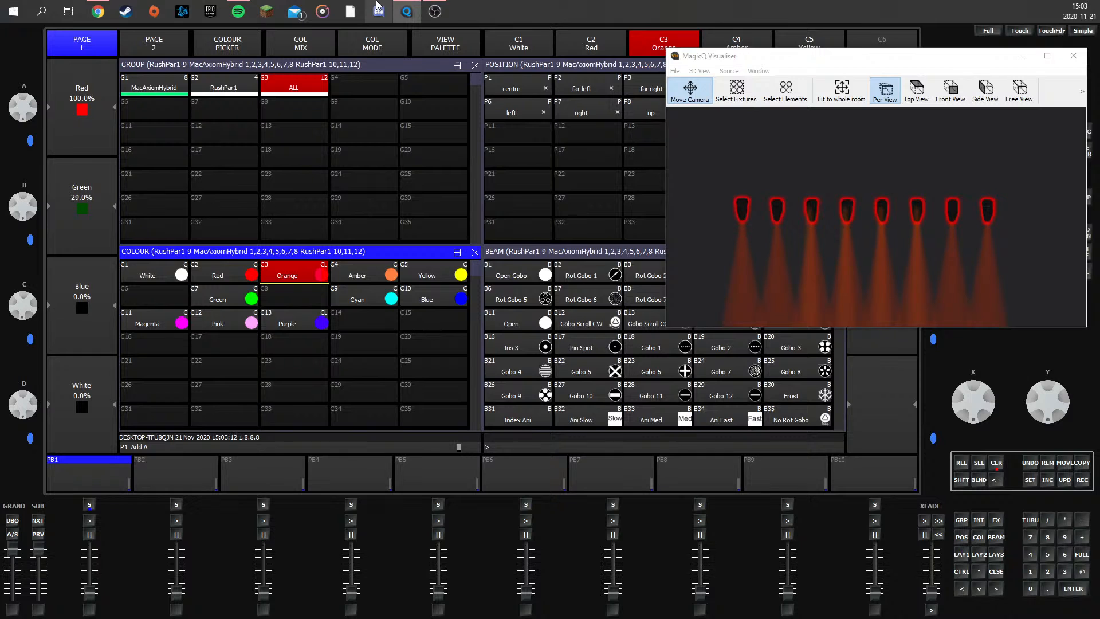
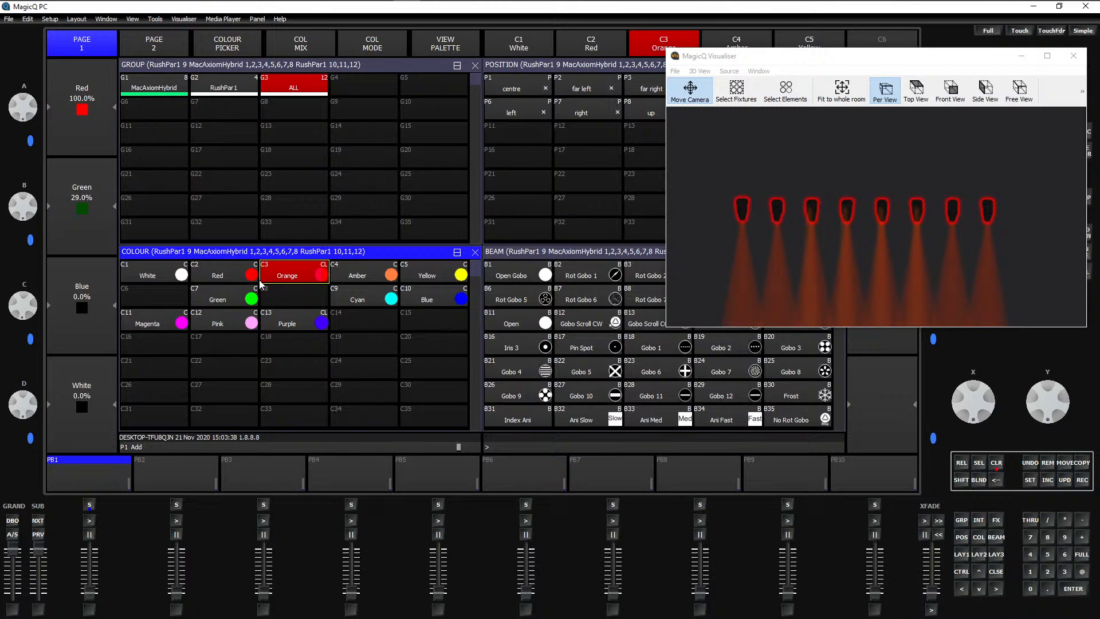
{"action": "left_click", "coordinate": [243, 295]}
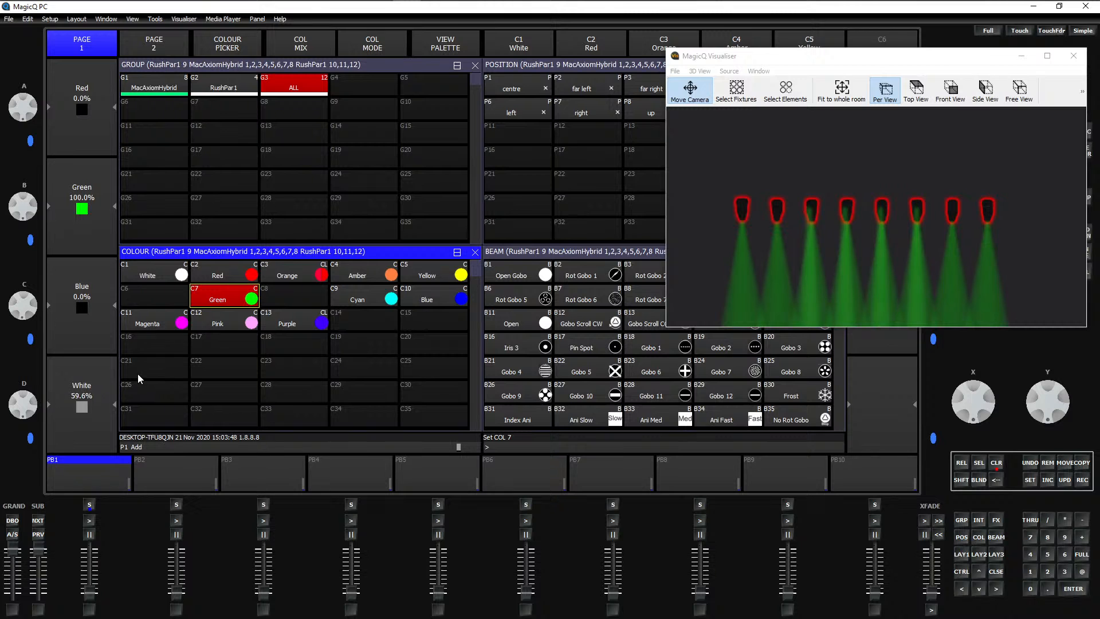
{"action": "left_click_drag", "start_coordinate": [914, 201], "coordinate": [980, 232]}
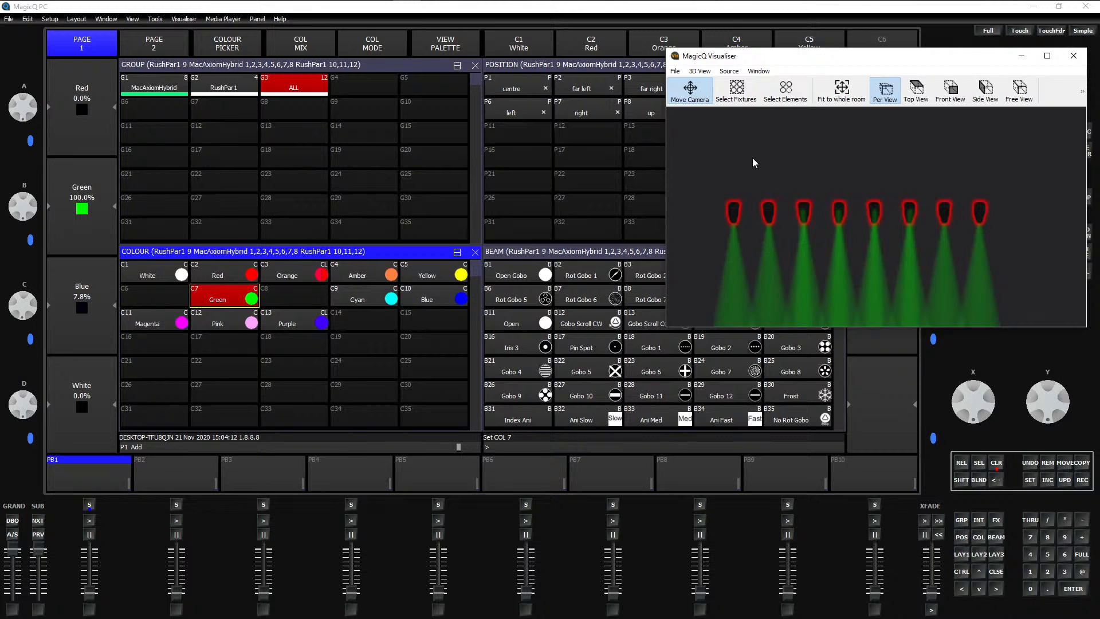
{"action": "left_click_drag", "start_coordinate": [804, 167], "coordinate": [692, 200]}
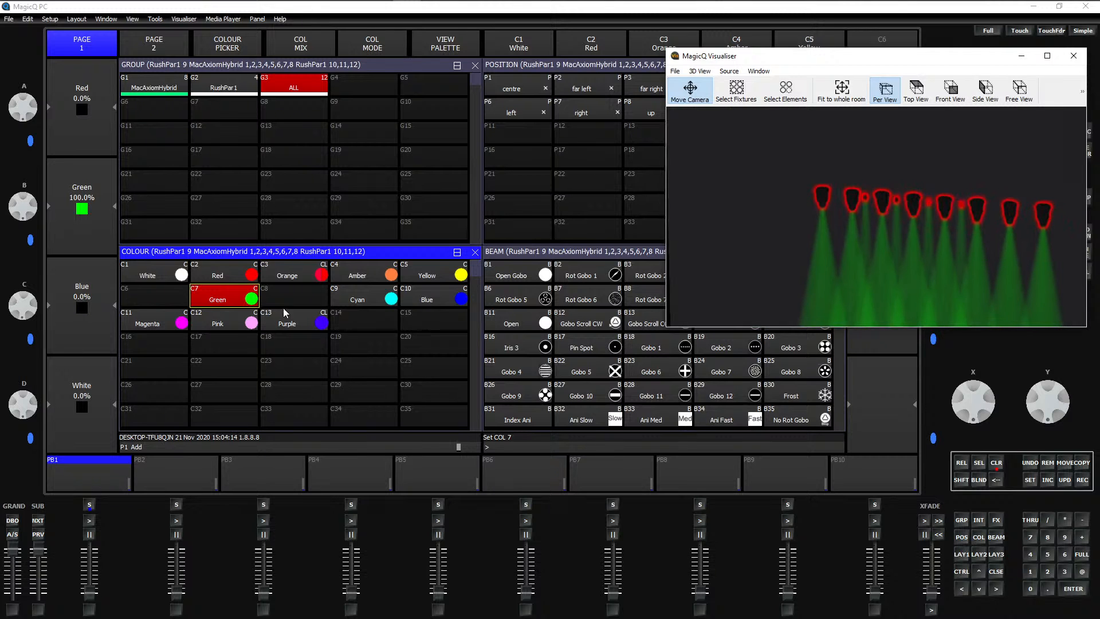
{"action": "left_click", "coordinate": [292, 278]}
{"action": "left_click", "coordinate": [236, 297]}
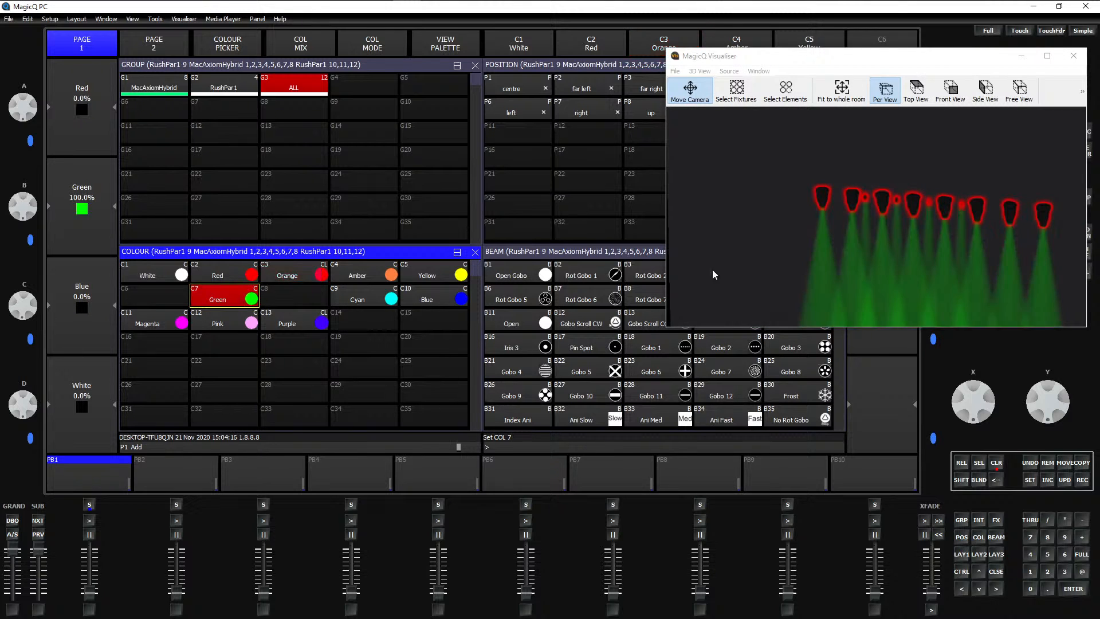
{"action": "left_click_drag", "start_coordinate": [713, 273], "coordinate": [1026, 211]}
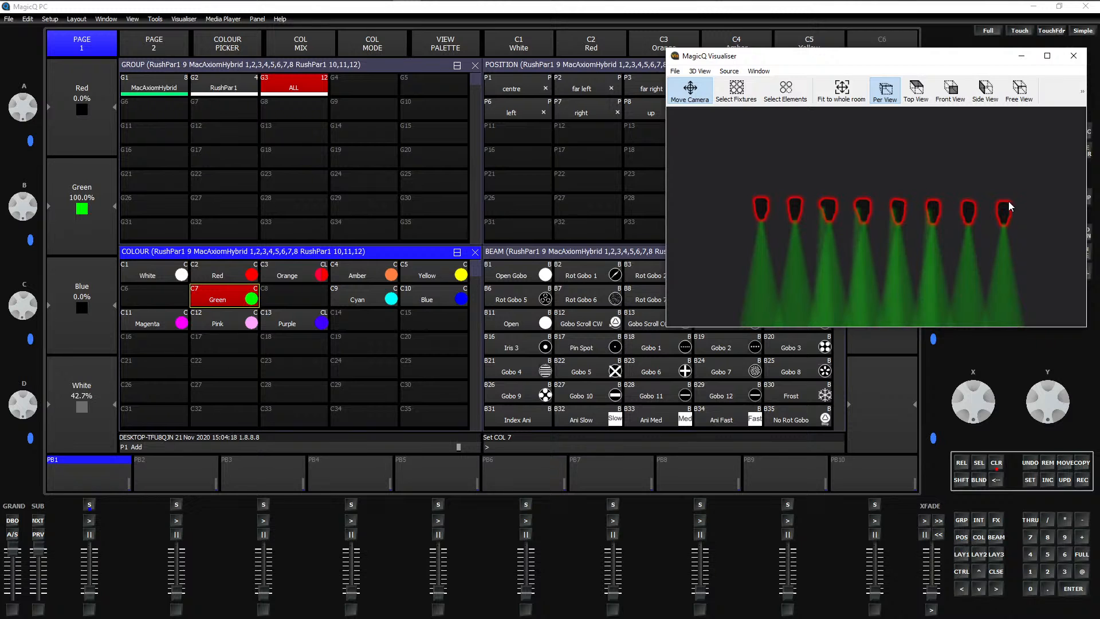
{"action": "left_click_drag", "start_coordinate": [989, 202], "coordinate": [879, 240]}
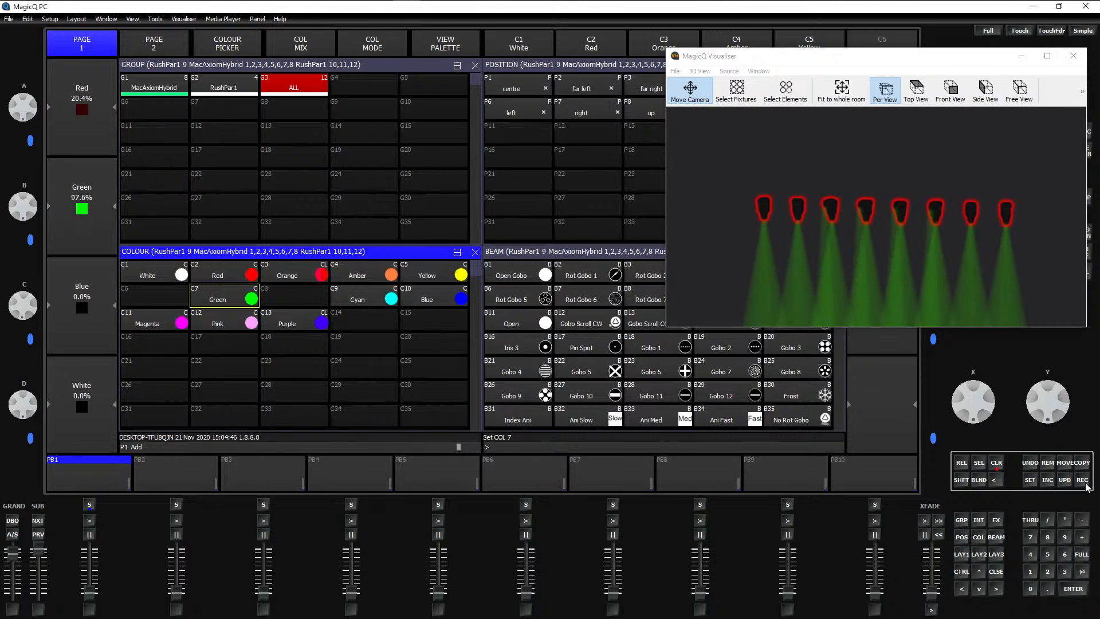
Step: Record the lime mix as colour palette C6 and name it Lime
{"action": "left_click", "coordinate": [1085, 483]}
{"action": "left_click", "coordinate": [162, 303]}
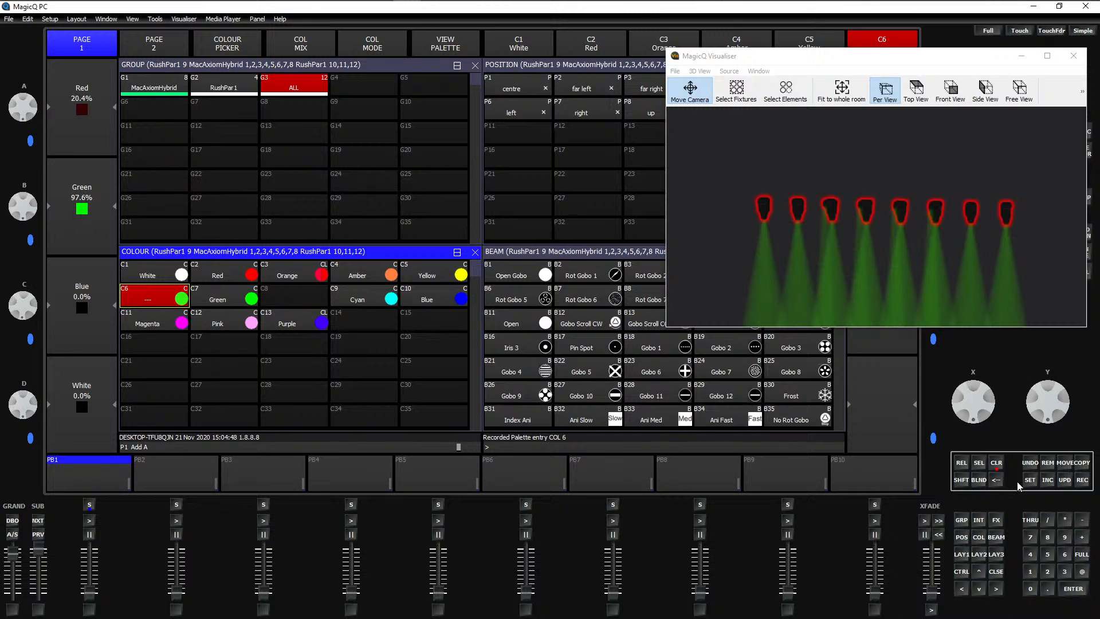
{"action": "left_click", "coordinate": [1028, 481]}
{"action": "left_click", "coordinate": [166, 300]}
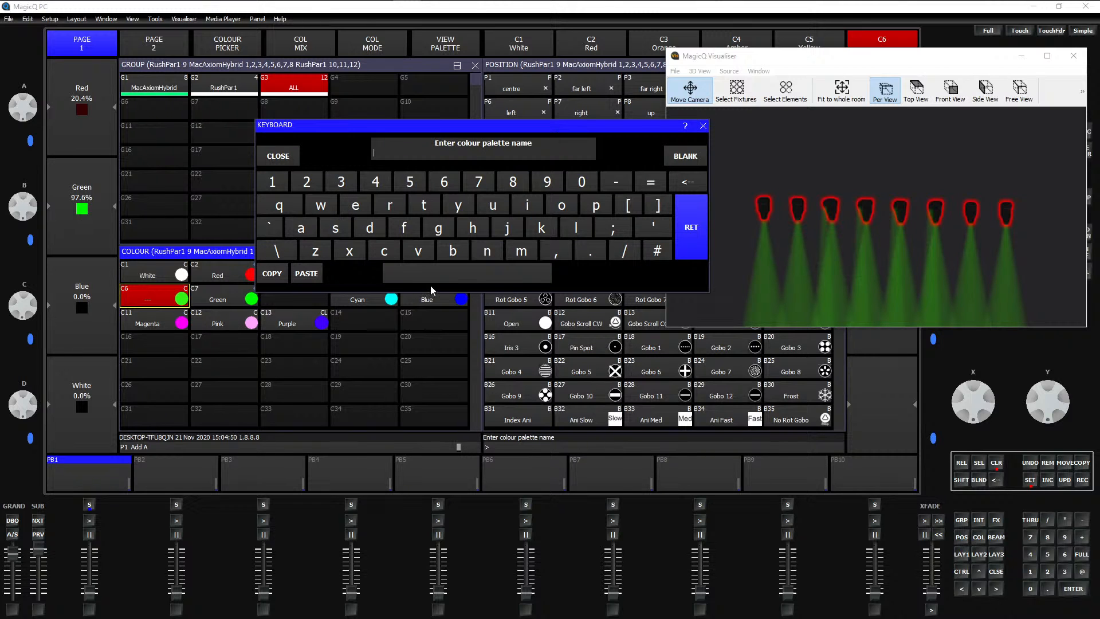
{"action": "type", "text": "Lime"}
{"action": "key", "text": "Return"}
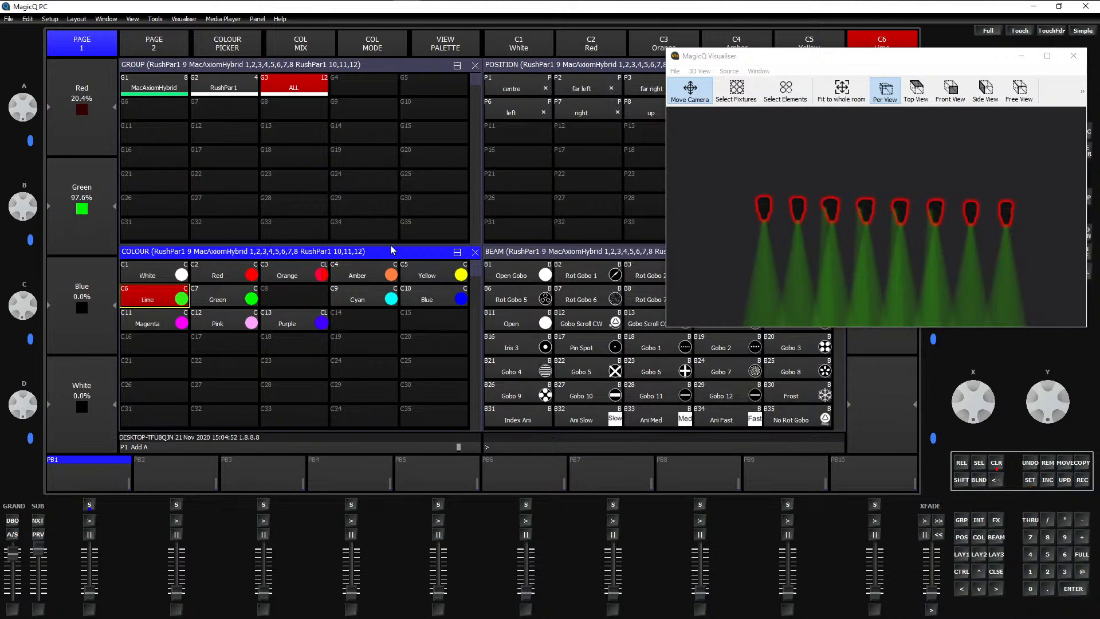
Step: Apply the Cyan palette to the ALL group and reduce Green to 68.6% for a bluer mix, checking the beams in the Visualiser
{"action": "left_click", "coordinate": [365, 294]}
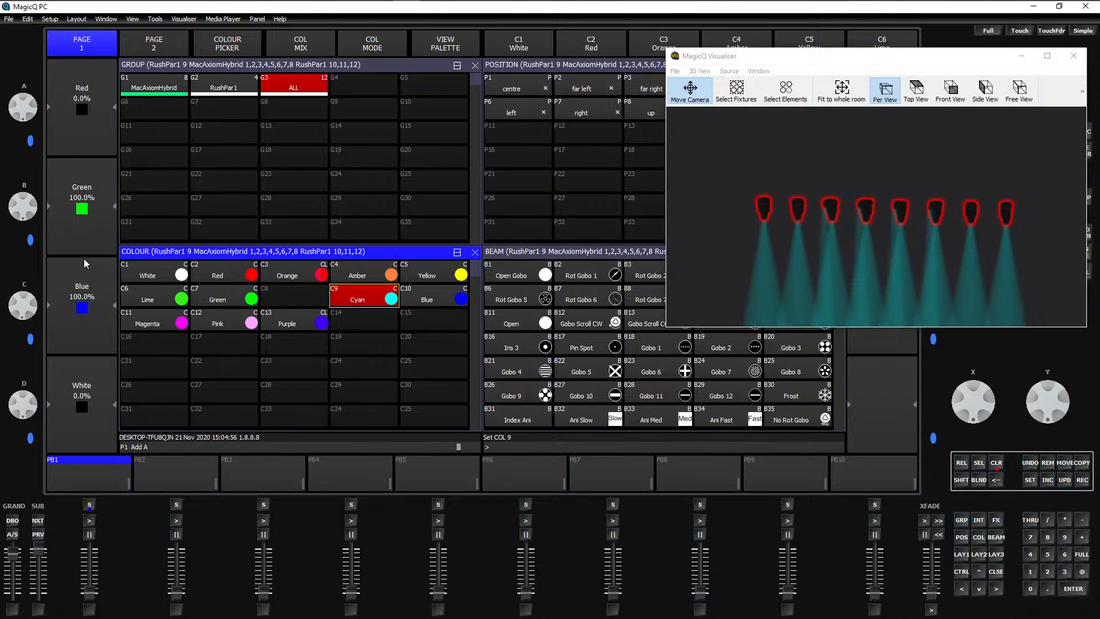
{"action": "scroll", "coordinate": [86, 260], "scroll_direction": "down", "scroll_amount": 3}
{"action": "scroll", "coordinate": [89, 263], "scroll_direction": "up", "scroll_amount": 5}
{"action": "scroll", "coordinate": [89, 268], "scroll_direction": "up", "scroll_amount": 1}
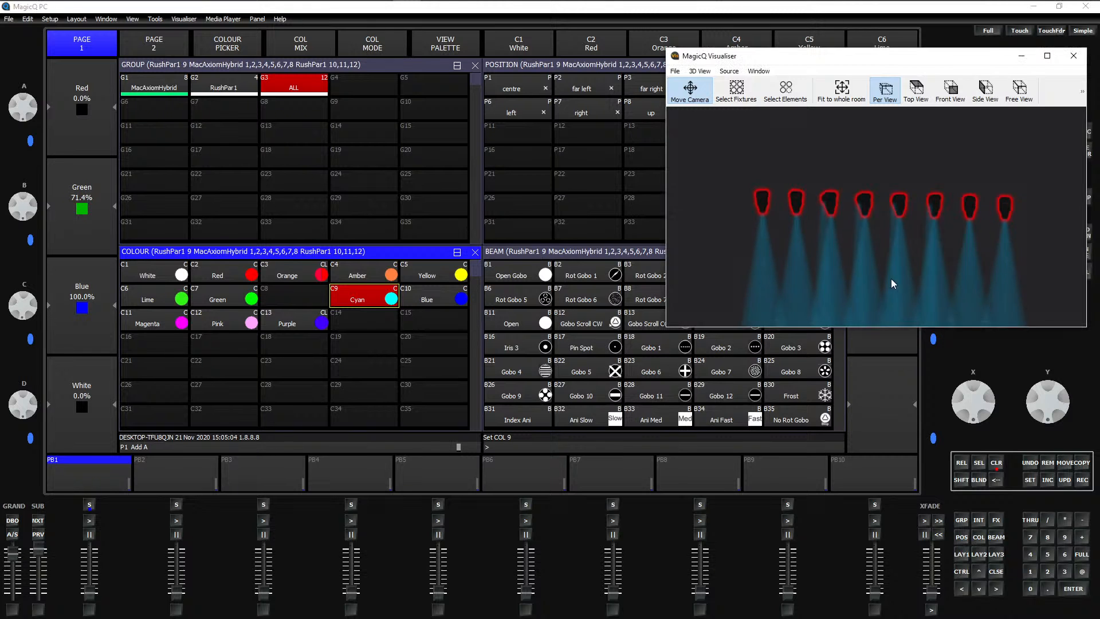
{"action": "left_click_drag", "start_coordinate": [891, 284], "coordinate": [912, 507]}
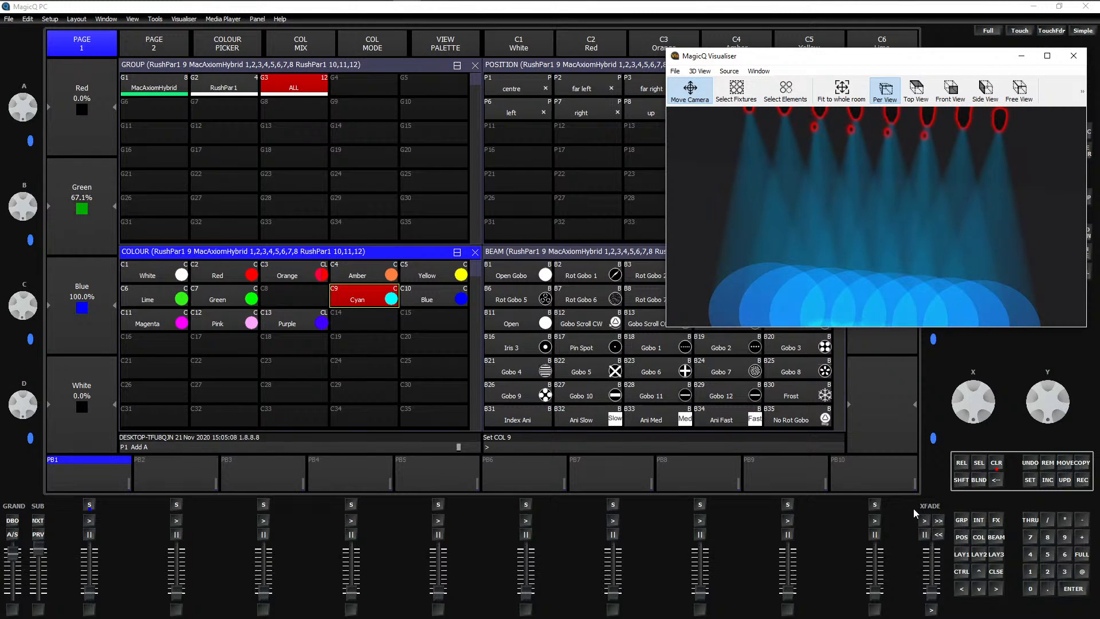
Step: Record the bluer cyan mix as colour palette C8 and name it Agua
{"action": "left_click", "coordinate": [1079, 477]}
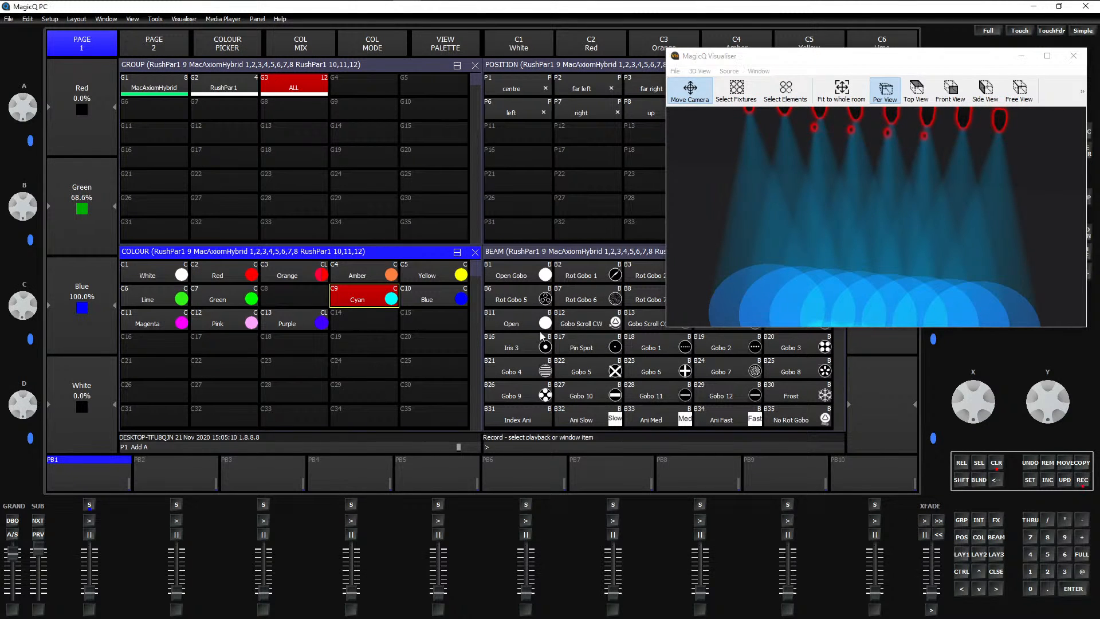
{"action": "left_click", "coordinate": [299, 291]}
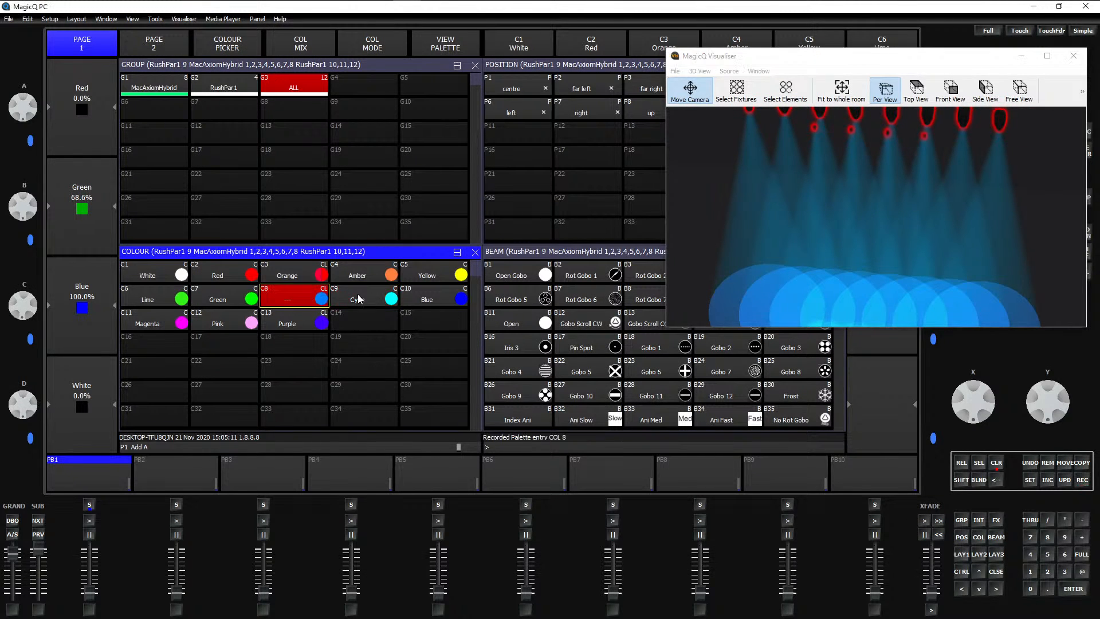
{"action": "left_click", "coordinate": [1029, 479]}
{"action": "left_click", "coordinate": [300, 298]}
{"action": "type", "text": "A"}
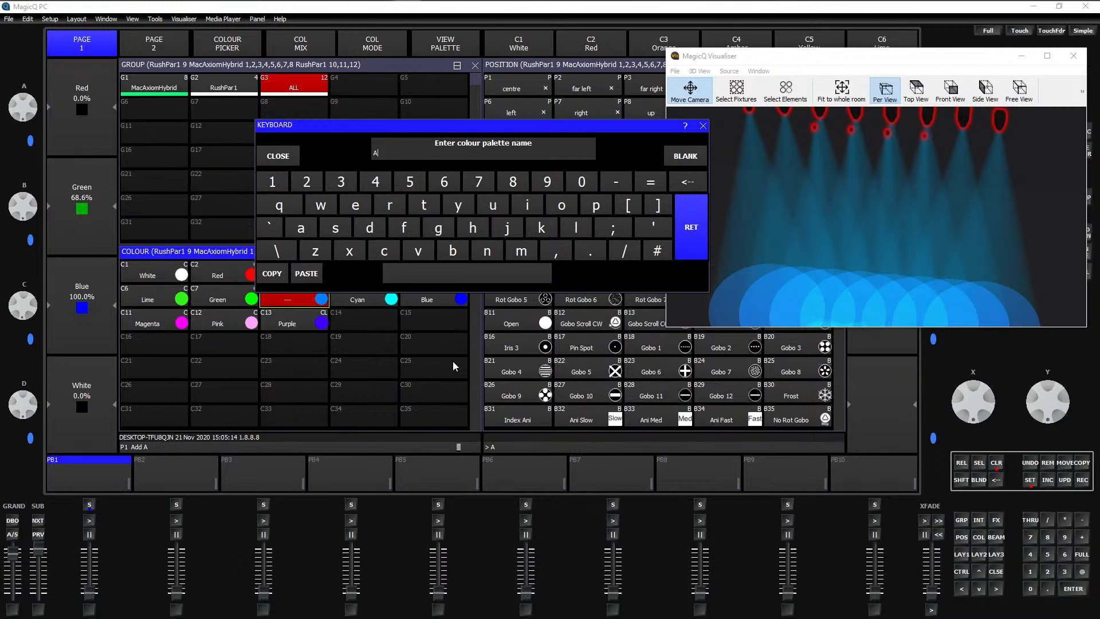
{"action": "type", "text": "gua"}
{"action": "left_click", "coordinate": [691, 240]}
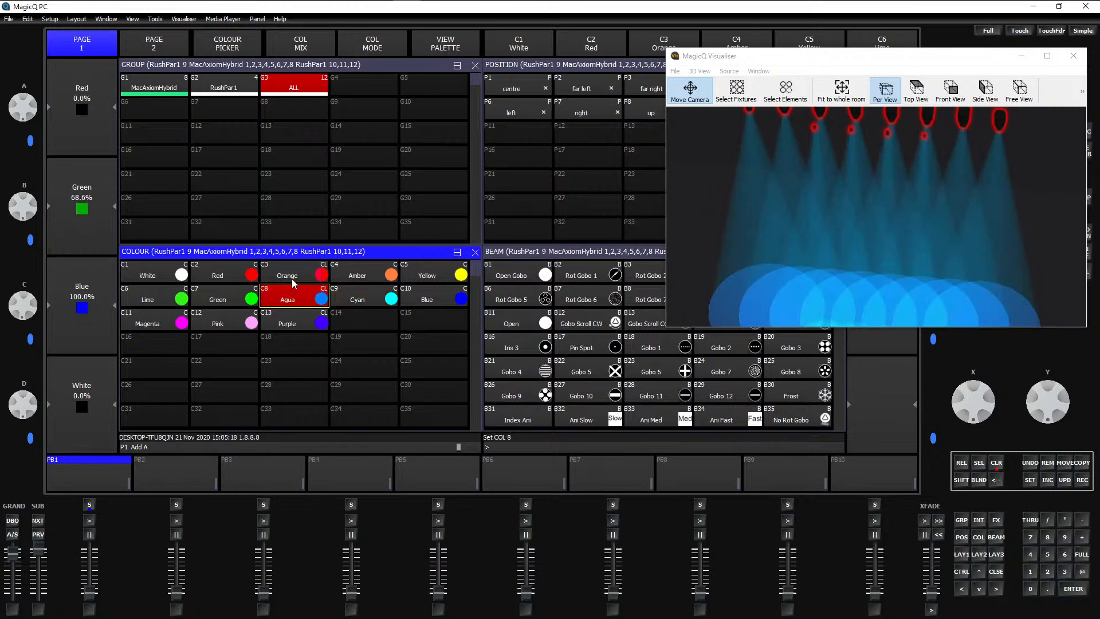
Step: Run the ALL group through the Blue, Green, Purple, Yellow, Orange and Red palettes and finish on White, checking the beams in the Visualiser
{"action": "left_click", "coordinate": [425, 296]}
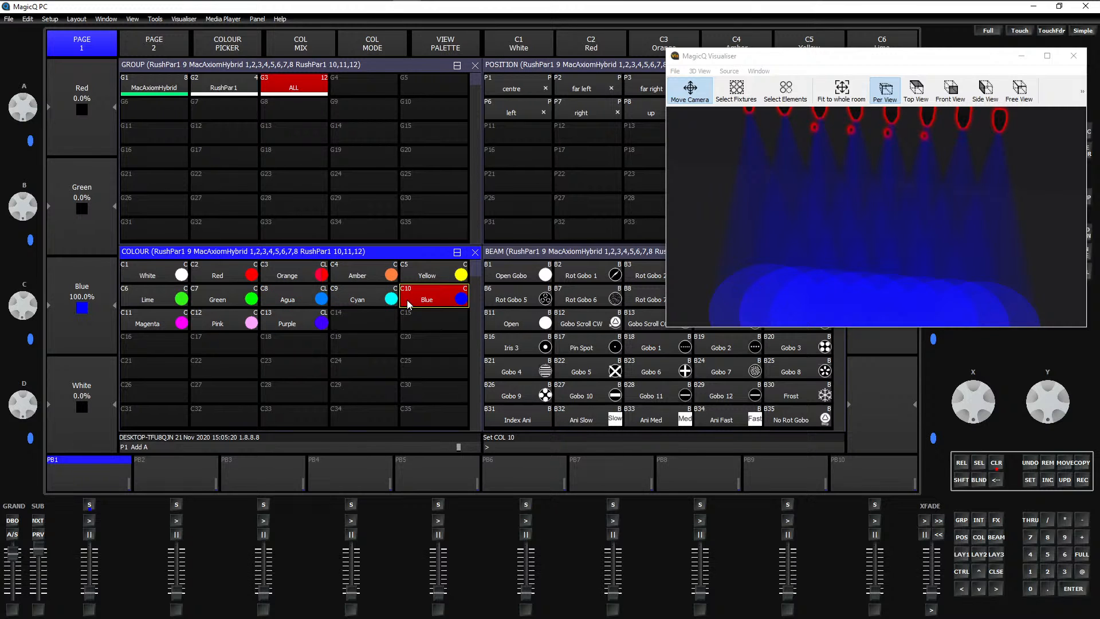
{"action": "left_click", "coordinate": [174, 296]}
{"action": "left_click", "coordinate": [172, 318]}
{"action": "left_click", "coordinate": [221, 301]}
{"action": "left_click", "coordinate": [322, 319]}
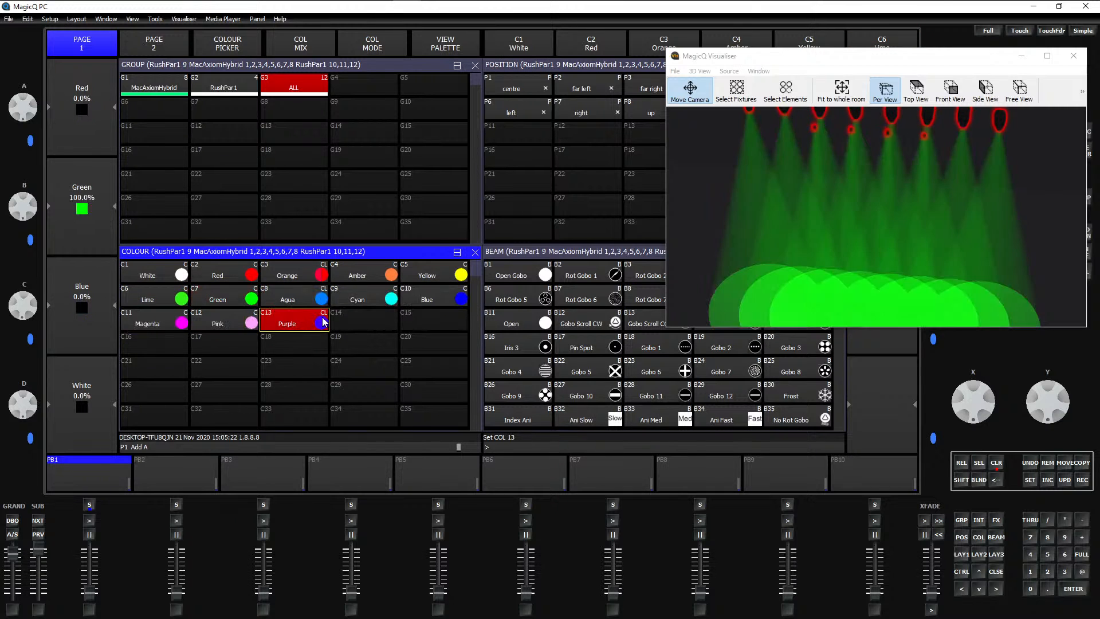
{"action": "left_click", "coordinate": [427, 274]}
{"action": "left_click", "coordinate": [287, 274]}
{"action": "left_click", "coordinate": [218, 274]}
{"action": "left_click", "coordinate": [163, 278]}
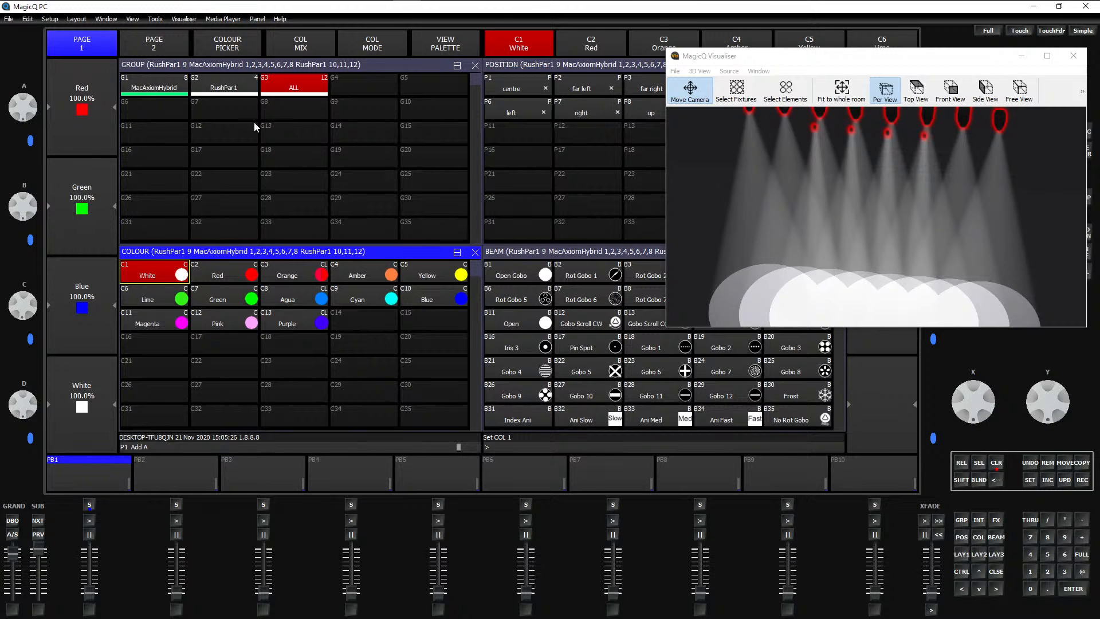
Step: Select only the MacAxiomHybrid group, try the colour wheel up to Half CTB over the White palette, and clear the programmer
{"action": "left_click", "coordinate": [138, 91]}
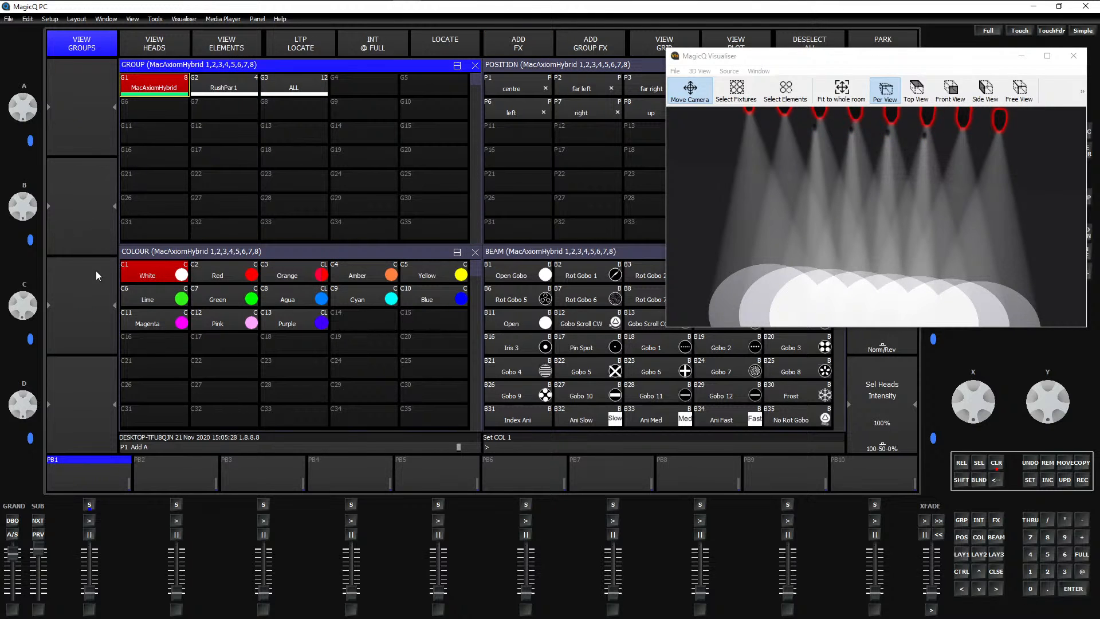
{"action": "left_click", "coordinate": [415, 252]}
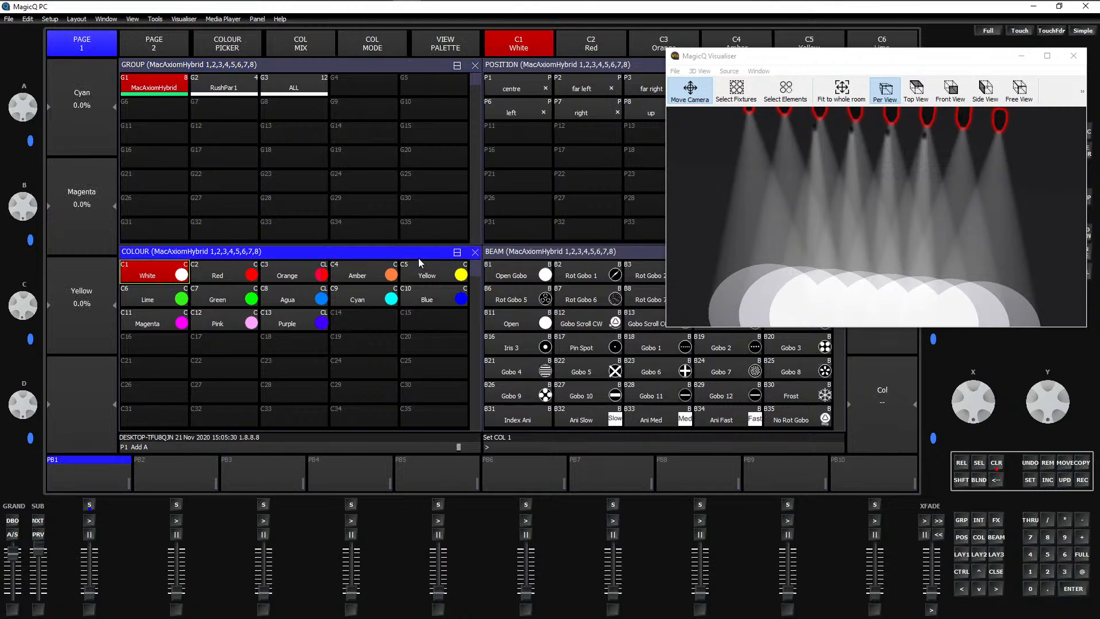
{"action": "left_click", "coordinate": [892, 425]}
{"action": "left_click", "coordinate": [891, 431]}
{"action": "left_click", "coordinate": [891, 431]}
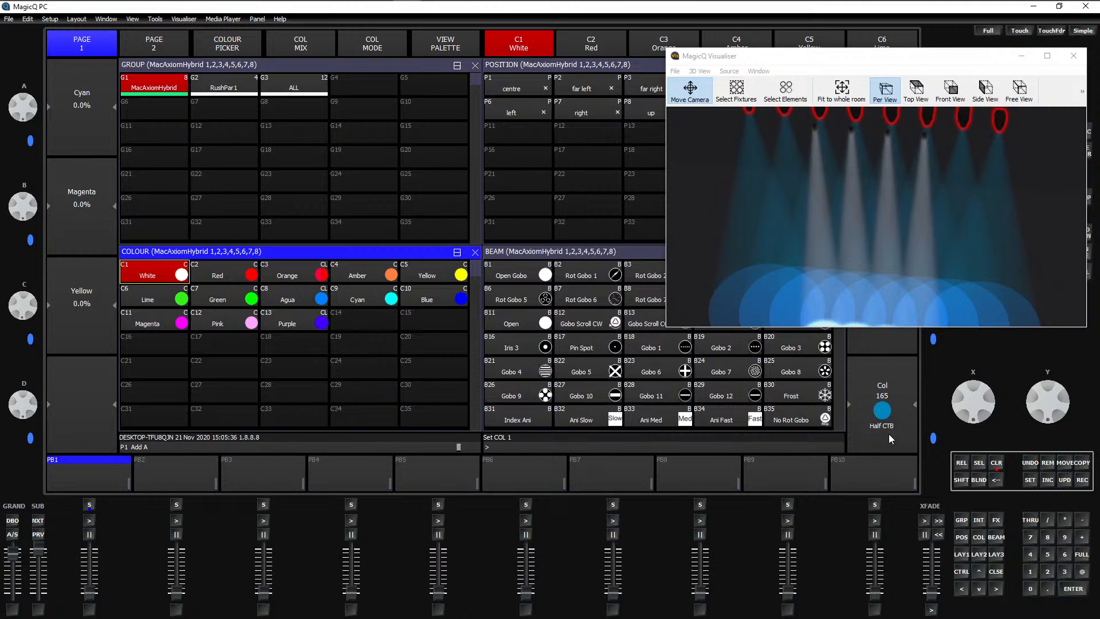
{"action": "left_click", "coordinate": [998, 466]}
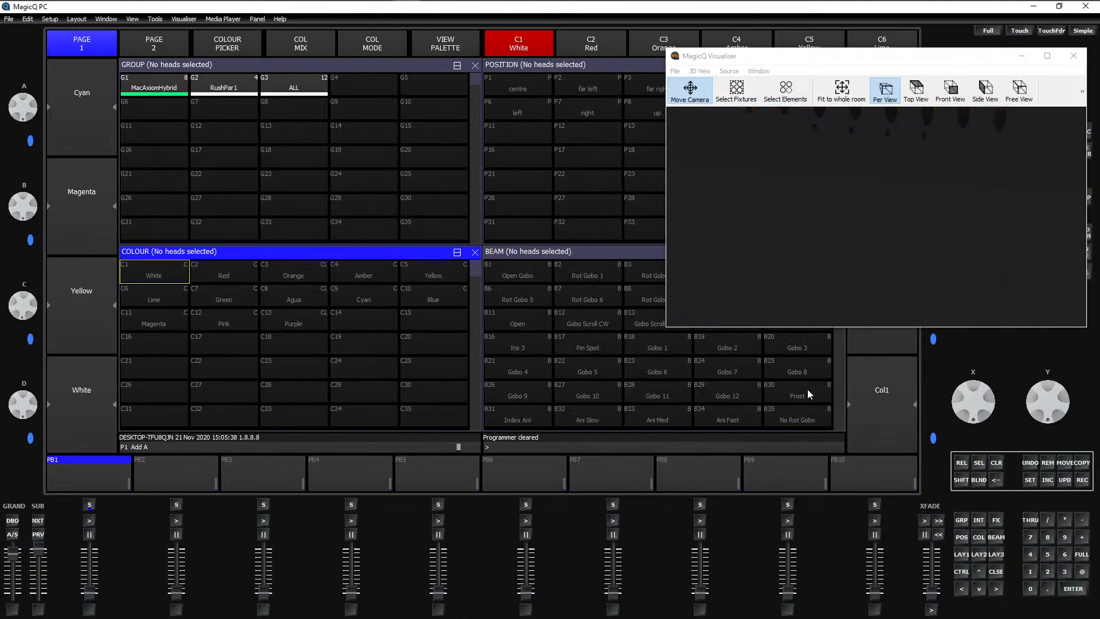
Step: Bring the MacAxiomHybrid group to full and step its colour wheel to Yellow 2
{"action": "left_click", "coordinate": [163, 87]}
{"action": "left_click", "coordinate": [1081, 554]}
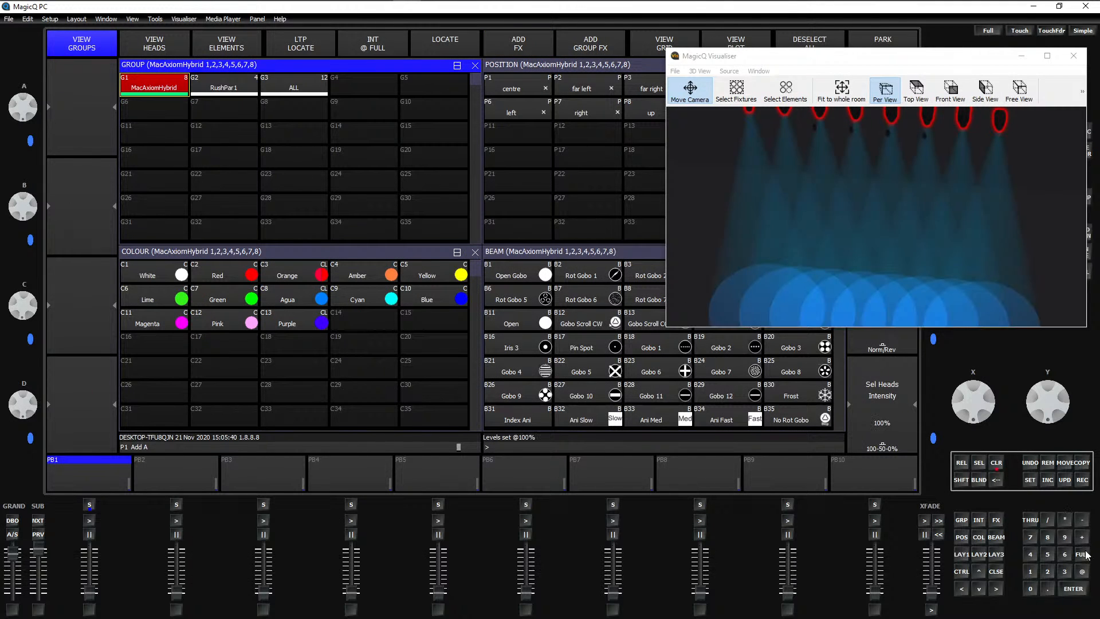
{"action": "left_click", "coordinate": [279, 252]}
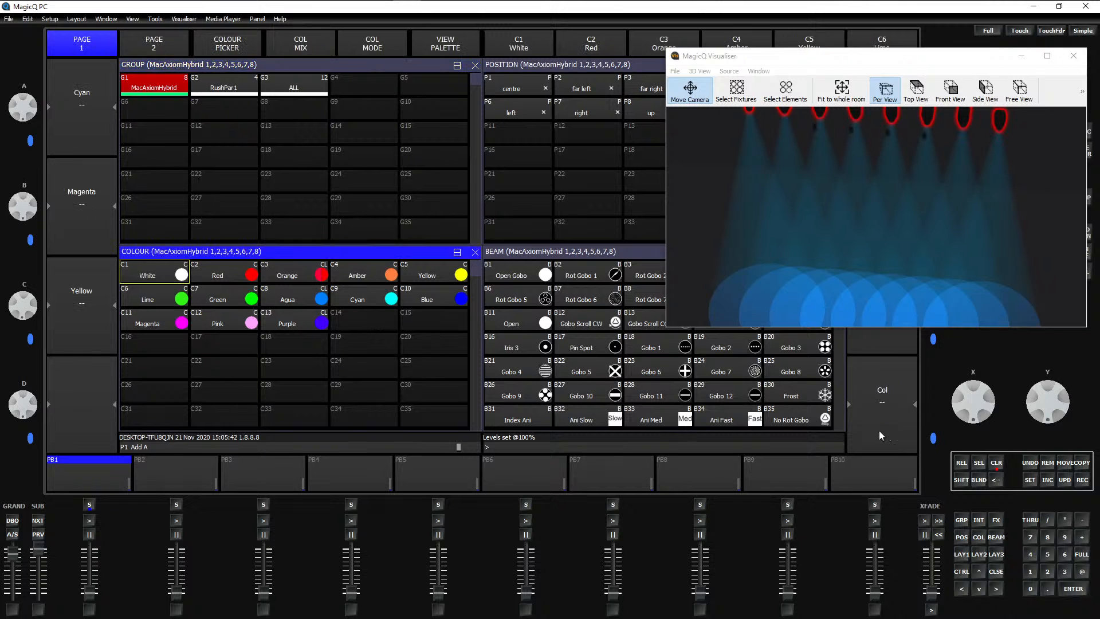
{"action": "scroll", "coordinate": [870, 438], "scroll_direction": "up", "scroll_amount": 10}
{"action": "scroll", "coordinate": [892, 436], "scroll_direction": "down", "scroll_amount": 1}
{"action": "scroll", "coordinate": [888, 449], "scroll_direction": "up", "scroll_amount": 1}
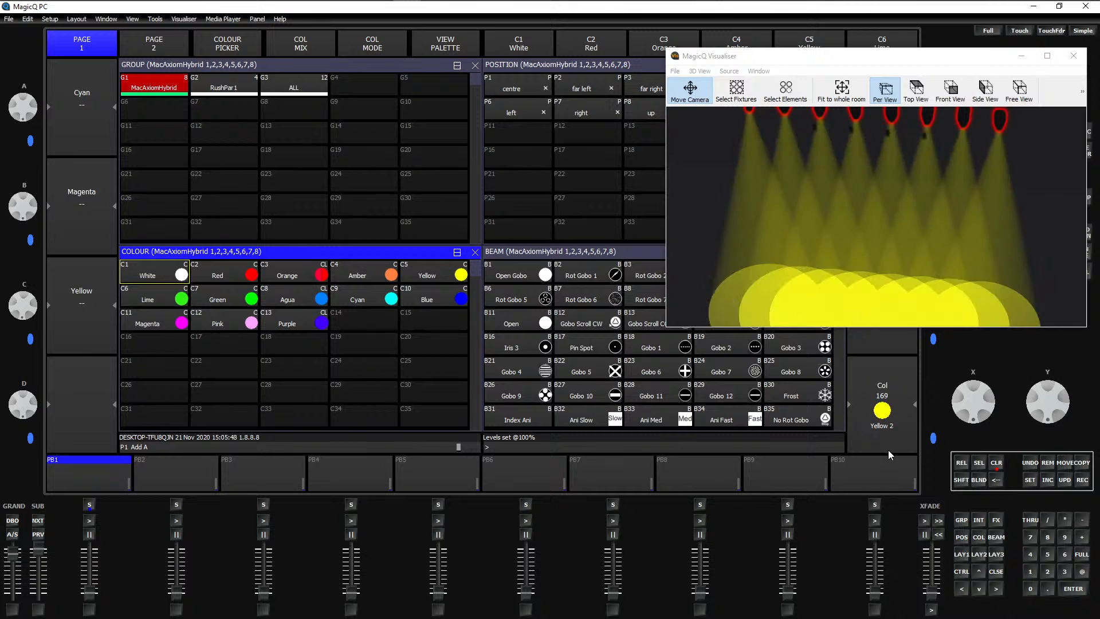
Step: Step the MacAxiomHybrid colour wheel through Full CTB, Light Blue, Lavender and Purple to Red, checking the beams in the Visualiser
{"action": "scroll", "coordinate": [874, 385], "scroll_direction": "down", "scroll_amount": 1}
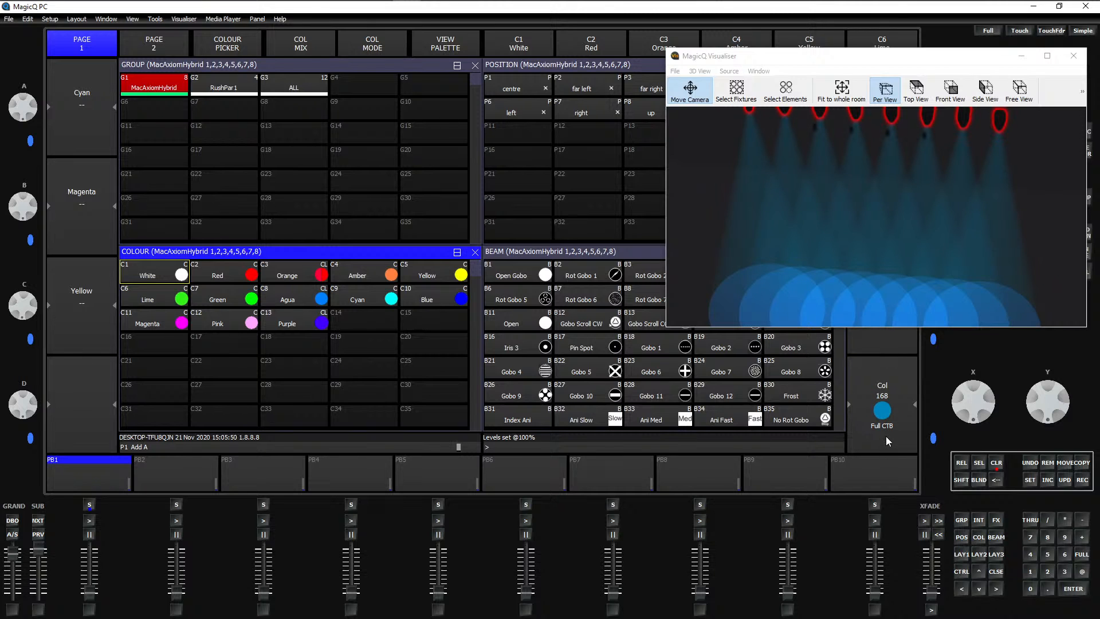
{"action": "scroll", "coordinate": [885, 435], "scroll_direction": "up", "scroll_amount": 1}
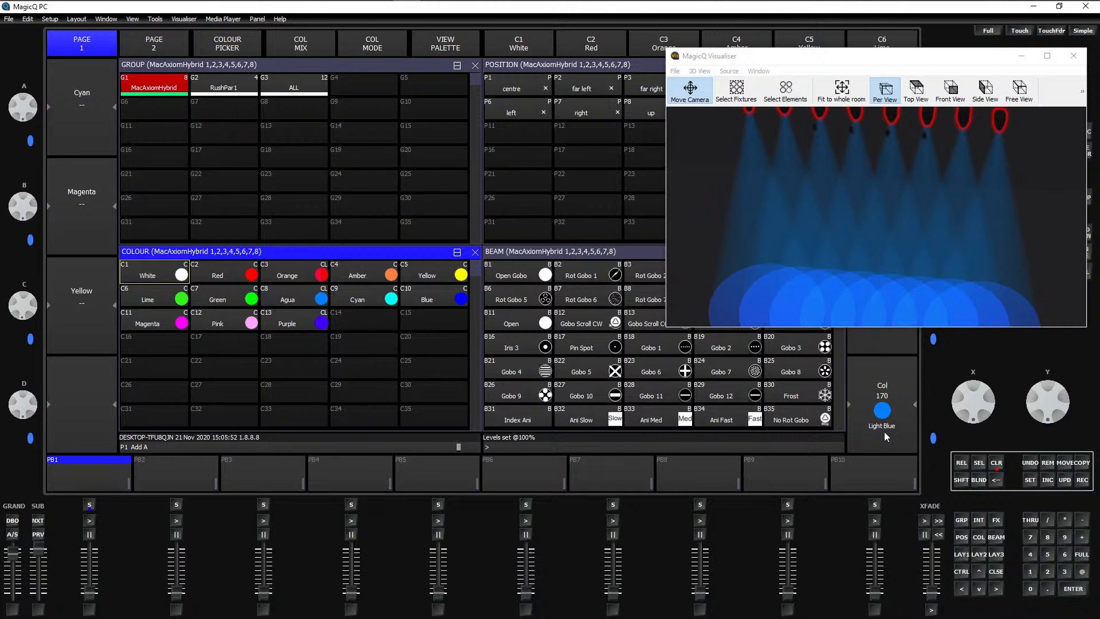
{"action": "scroll", "coordinate": [885, 436], "scroll_direction": "up", "scroll_amount": 1}
{"action": "scroll", "coordinate": [882, 437], "scroll_direction": "up", "scroll_amount": 1}
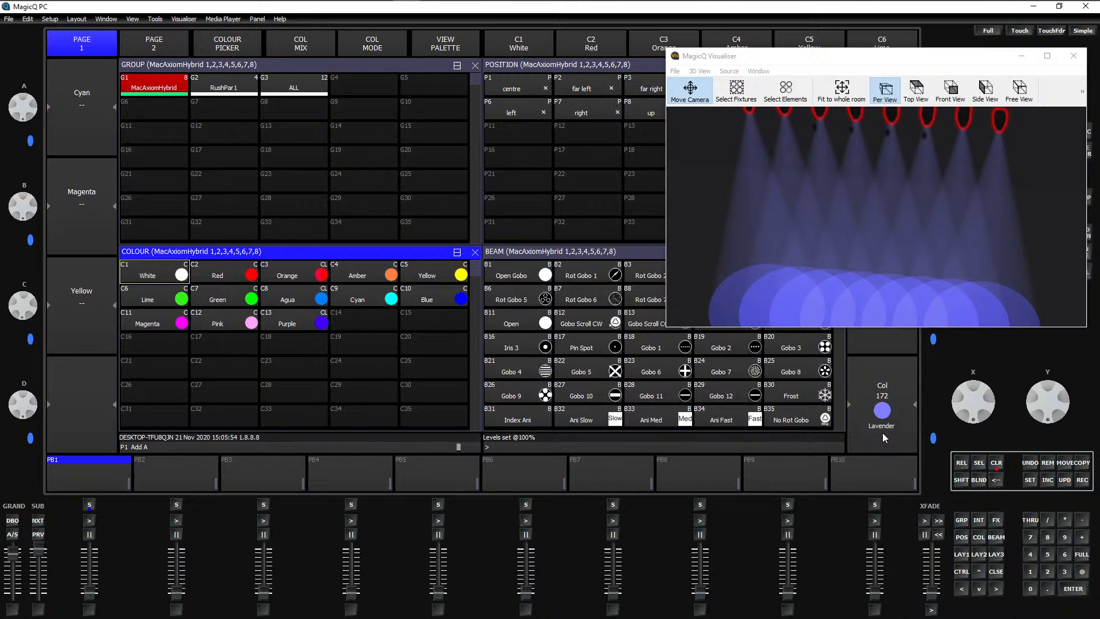
{"action": "scroll", "coordinate": [883, 435], "scroll_direction": "up", "scroll_amount": 4}
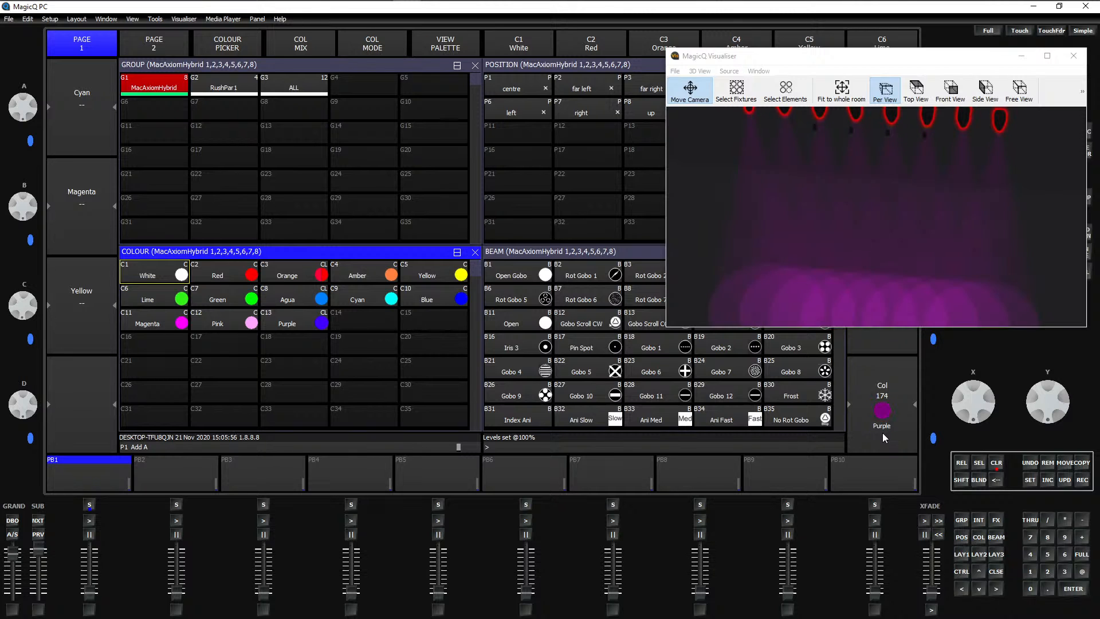
{"action": "scroll", "coordinate": [885, 436], "scroll_direction": "up", "scroll_amount": 20}
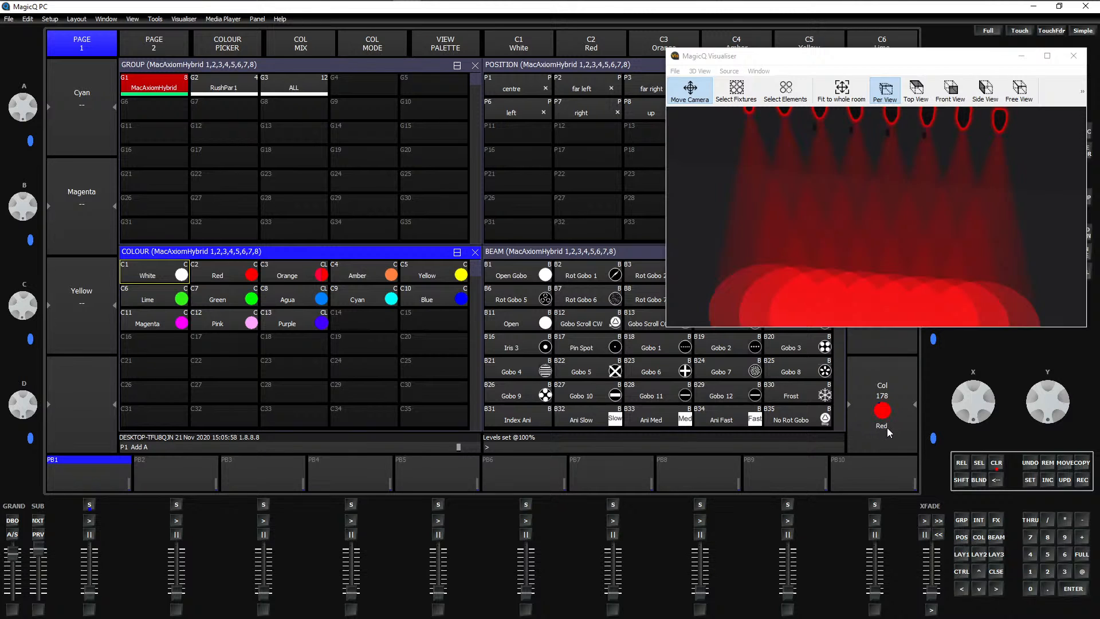
Step: Try the Col Scroll CCW range of the colour wheel, return through Orange to Open, and clear the programmer
{"action": "scroll", "coordinate": [883, 428], "scroll_direction": "up", "scroll_amount": 20}
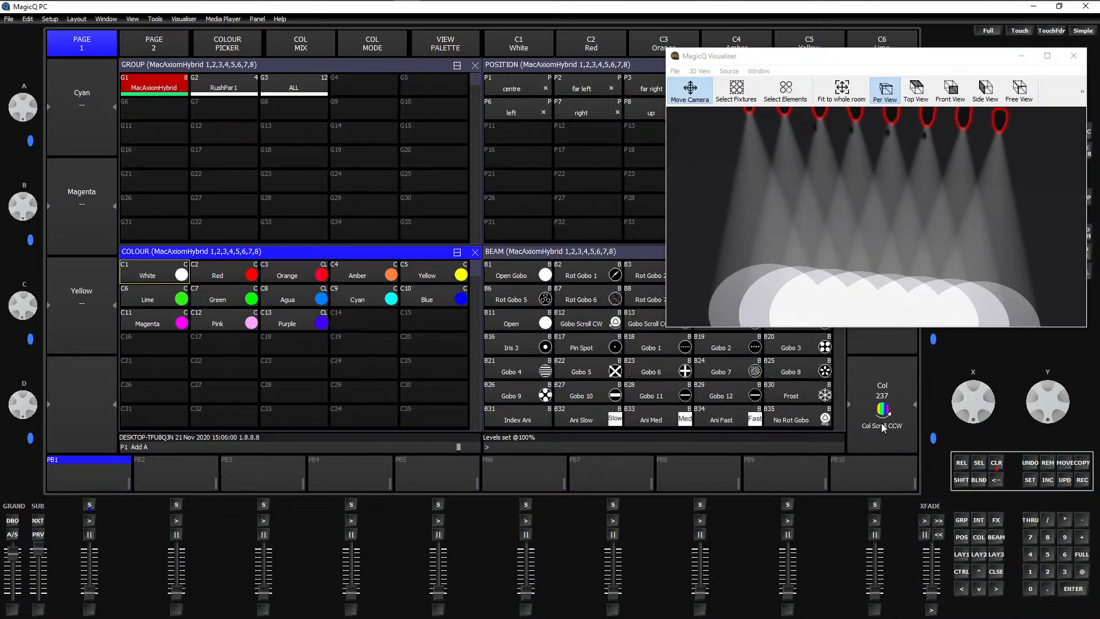
{"action": "scroll", "coordinate": [884, 427], "scroll_direction": "down", "scroll_amount": 20}
{"action": "scroll", "coordinate": [885, 372], "scroll_direction": "up", "scroll_amount": 20}
{"action": "scroll", "coordinate": [888, 424], "scroll_direction": "up", "scroll_amount": 1}
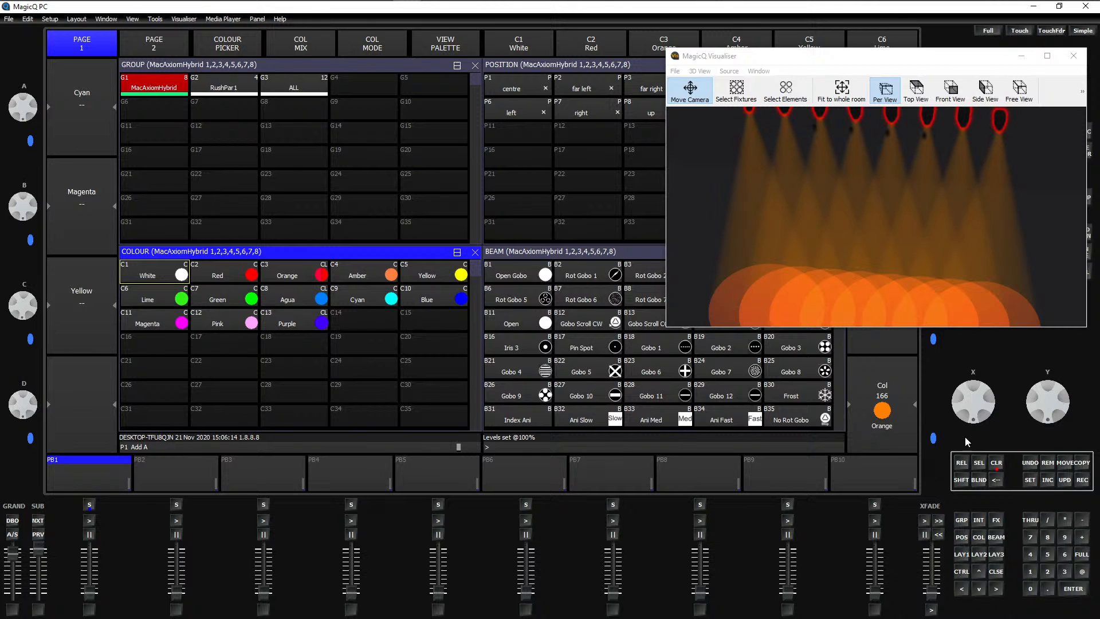
{"action": "scroll", "coordinate": [891, 394], "scroll_direction": "down", "scroll_amount": 9}
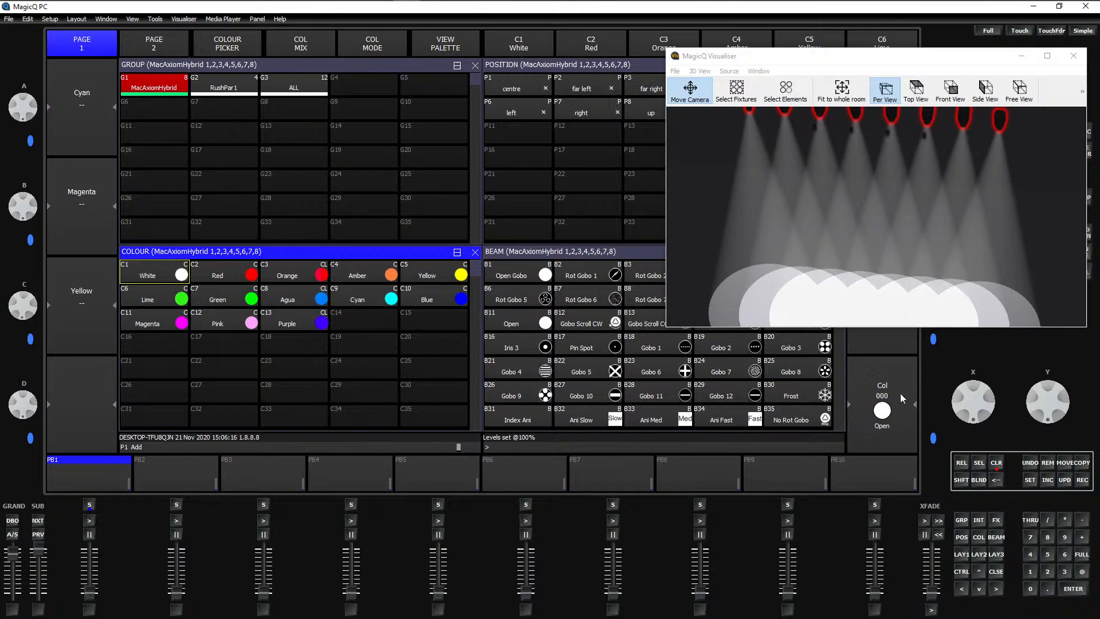
{"action": "left_click", "coordinate": [998, 462]}
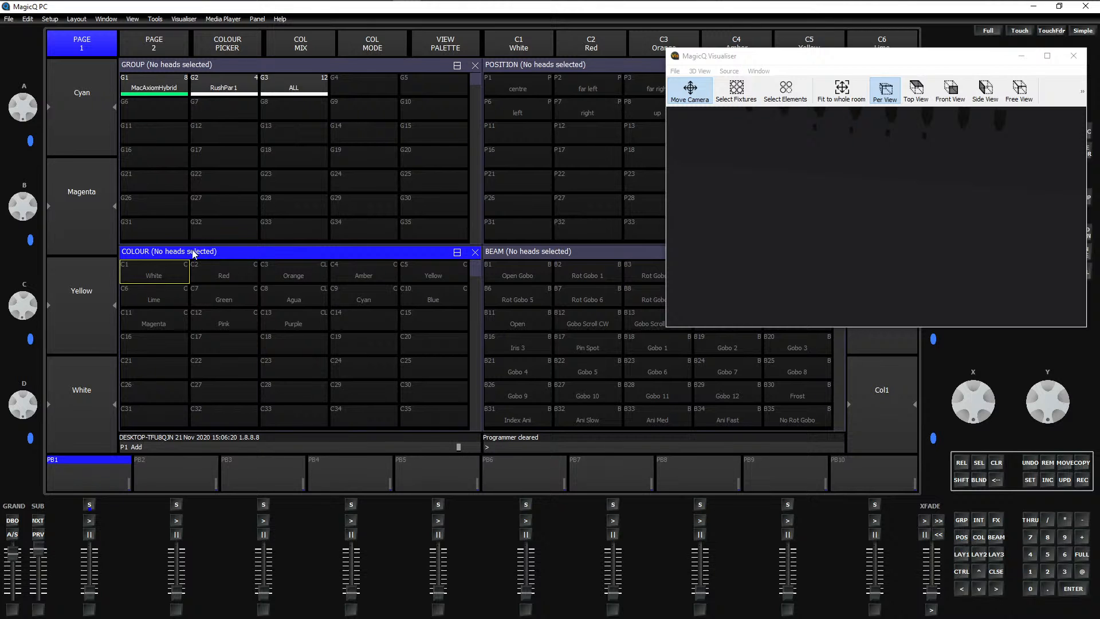
Step: Hide the Visualiser and copy group G1 MacAxiomHybrid to the first cell of Execute page 1 in design view
{"action": "left_click", "coordinate": [1021, 56]}
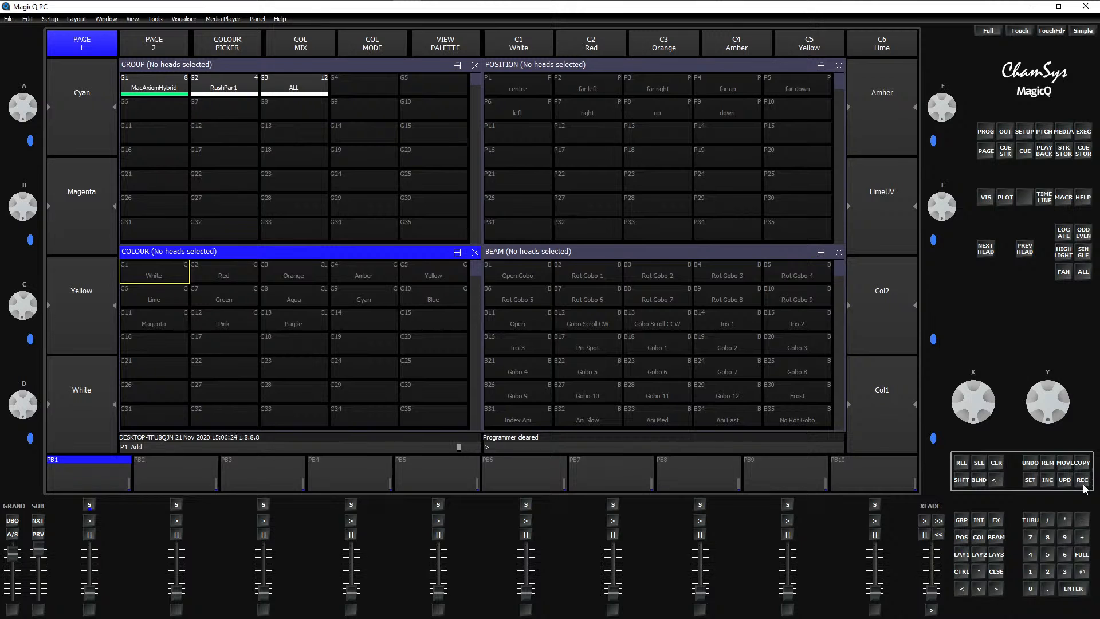
{"action": "left_click", "coordinate": [1081, 463]}
{"action": "left_click", "coordinate": [168, 90]}
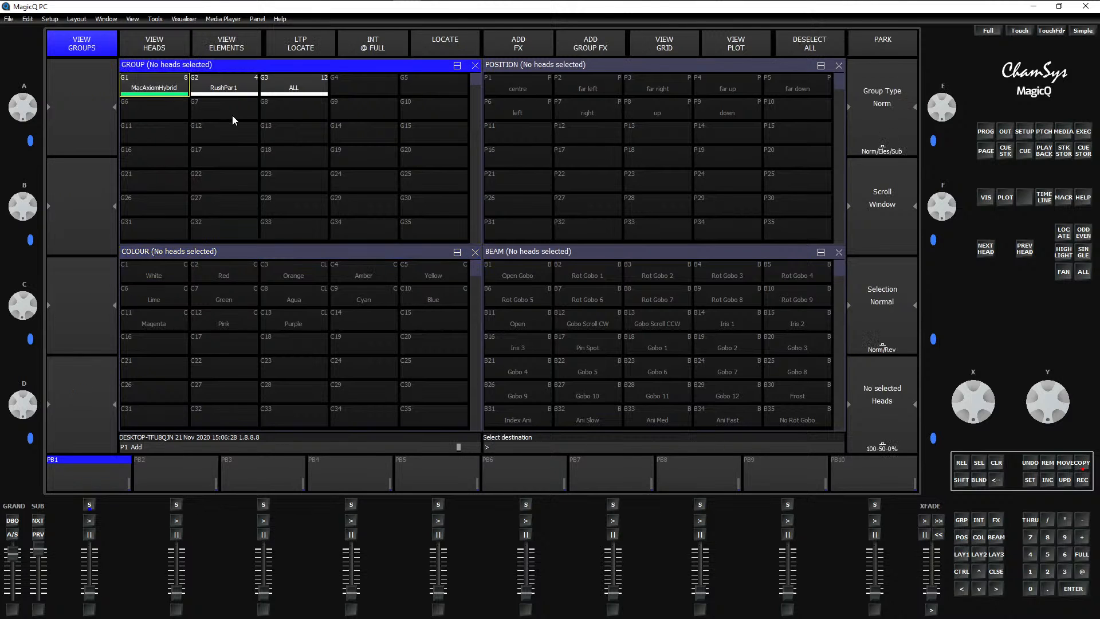
{"action": "left_click", "coordinate": [1083, 132]}
{"action": "left_click", "coordinate": [105, 52]}
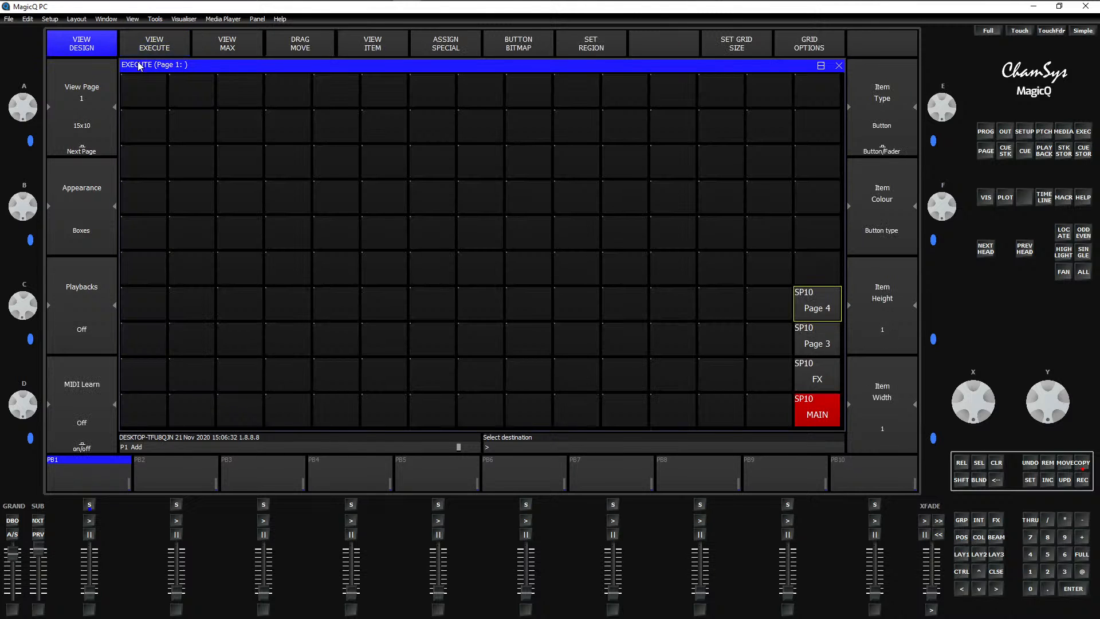
{"action": "left_click", "coordinate": [154, 93]}
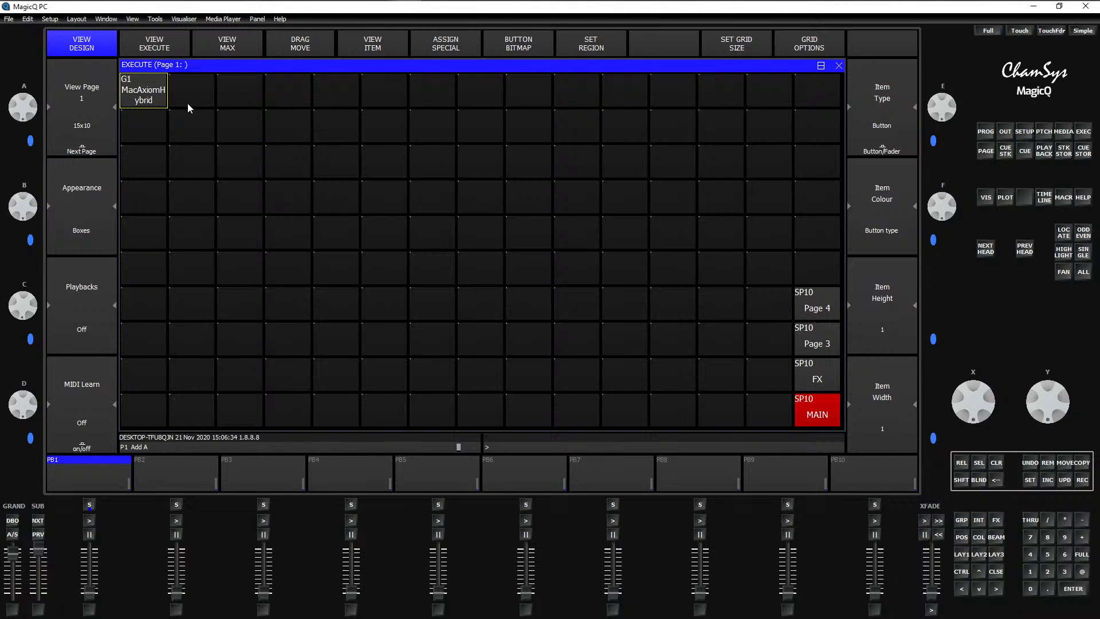
Step: Copy group G2 RushPar1 to the first cell of the third row on Execute page 1
{"action": "left_click", "coordinate": [962, 556]}
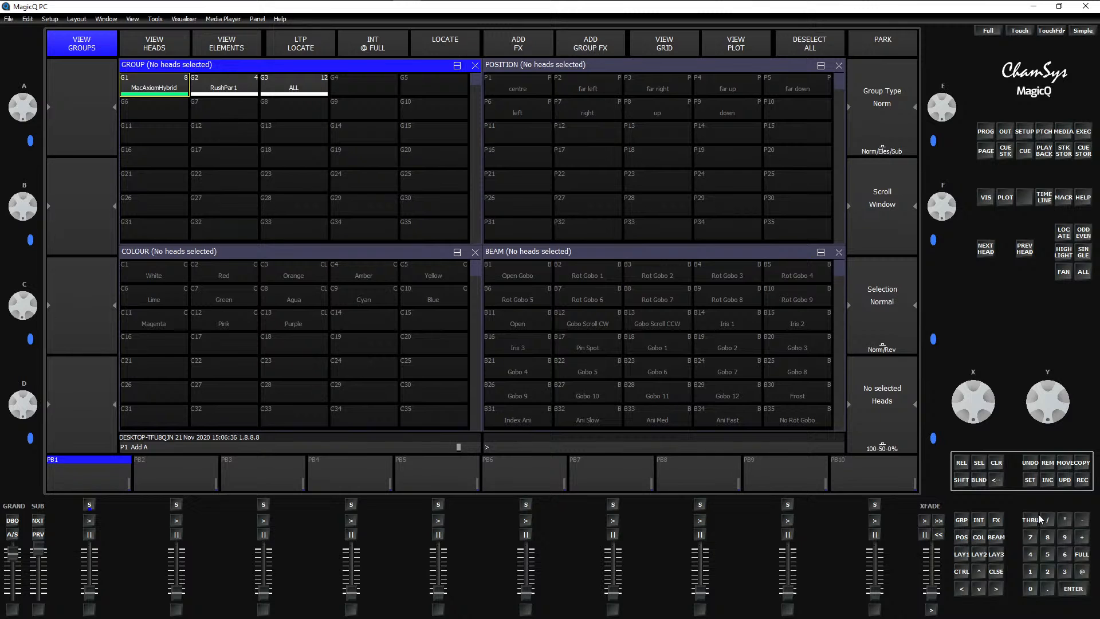
{"action": "left_click", "coordinate": [1081, 464]}
{"action": "left_click", "coordinate": [235, 91]}
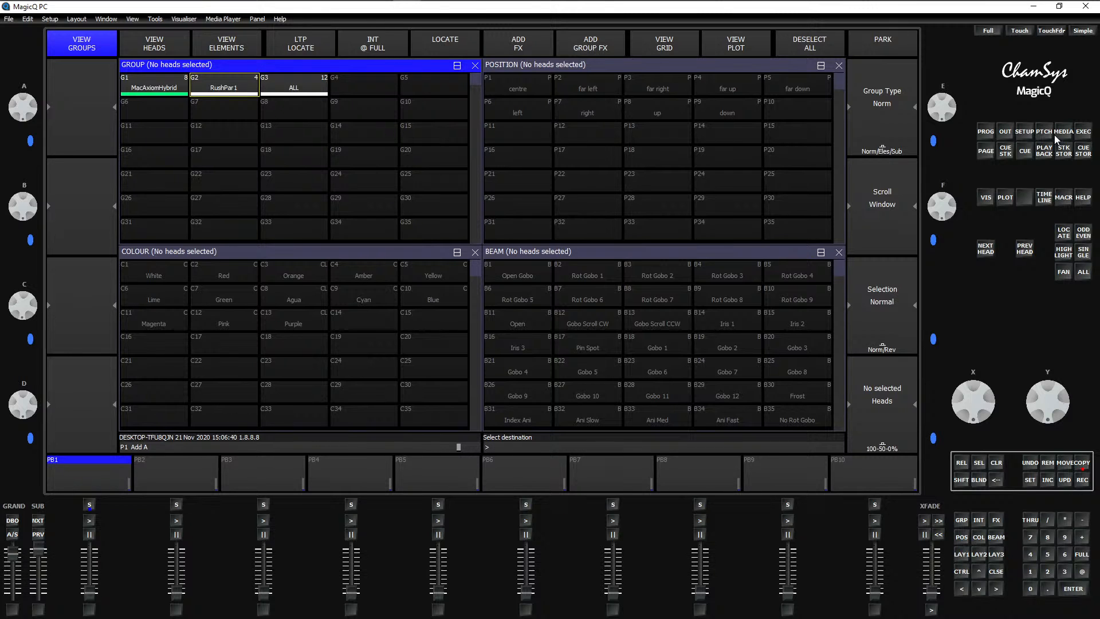
{"action": "left_click", "coordinate": [1083, 133]}
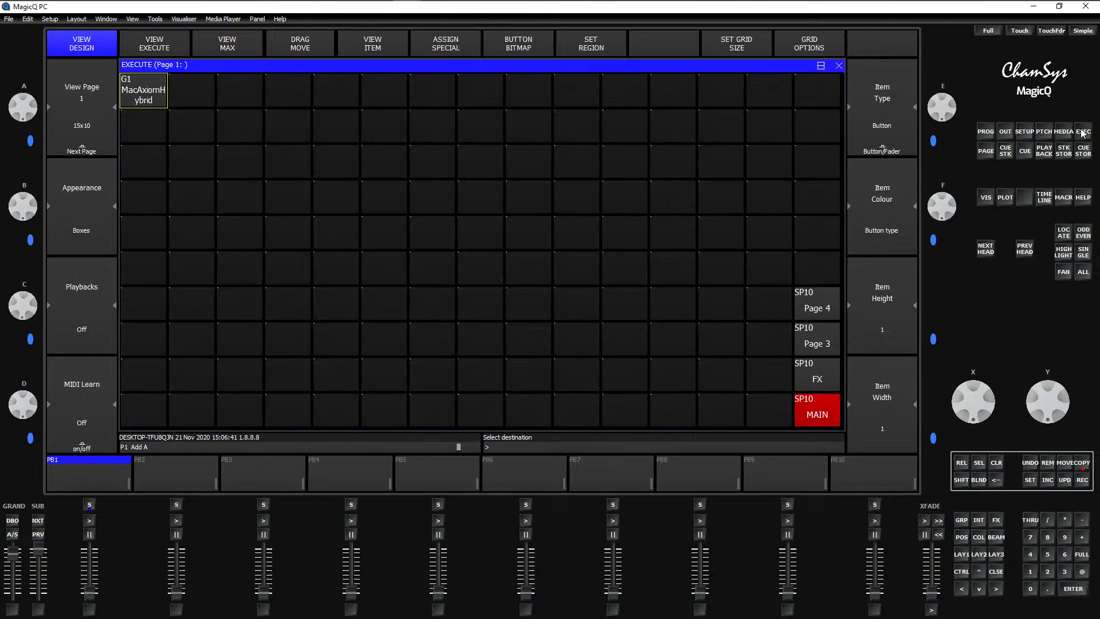
{"action": "left_click", "coordinate": [148, 161]}
Step: Move the MacAxiomHybrid item down to the second row, directly above RushPar1
{"action": "left_click", "coordinate": [1063, 464]}
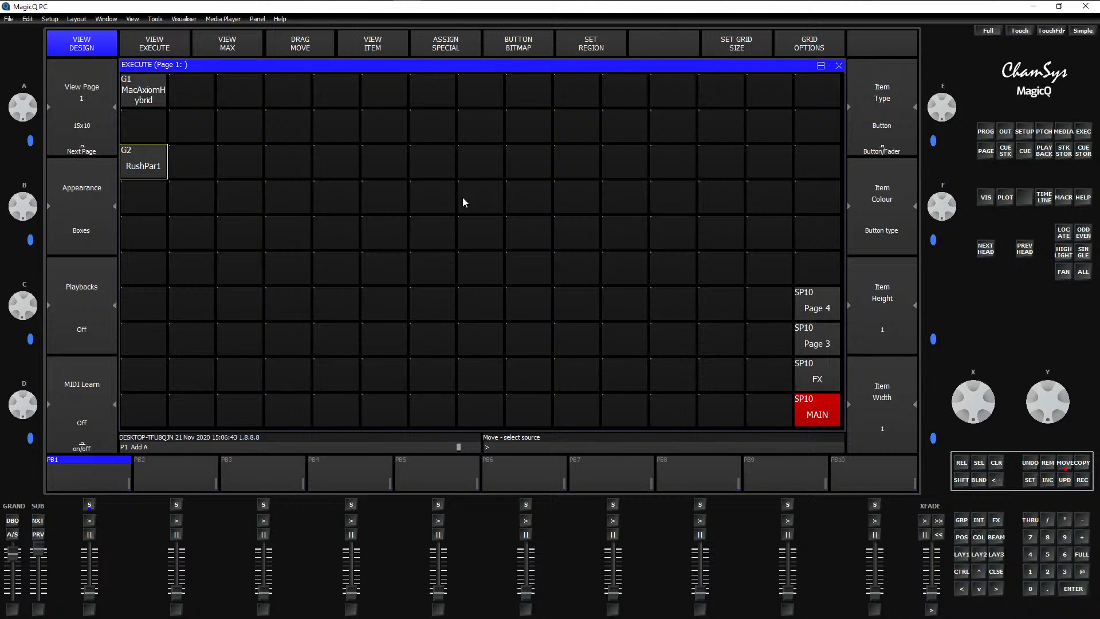
{"action": "left_click", "coordinate": [148, 102]}
{"action": "left_click", "coordinate": [148, 116]}
Step: Copy group G3 ALL to the first cell of Execute page 1, above MacAxiomHybrid, and return to the Group window
{"action": "left_click", "coordinate": [956, 555]}
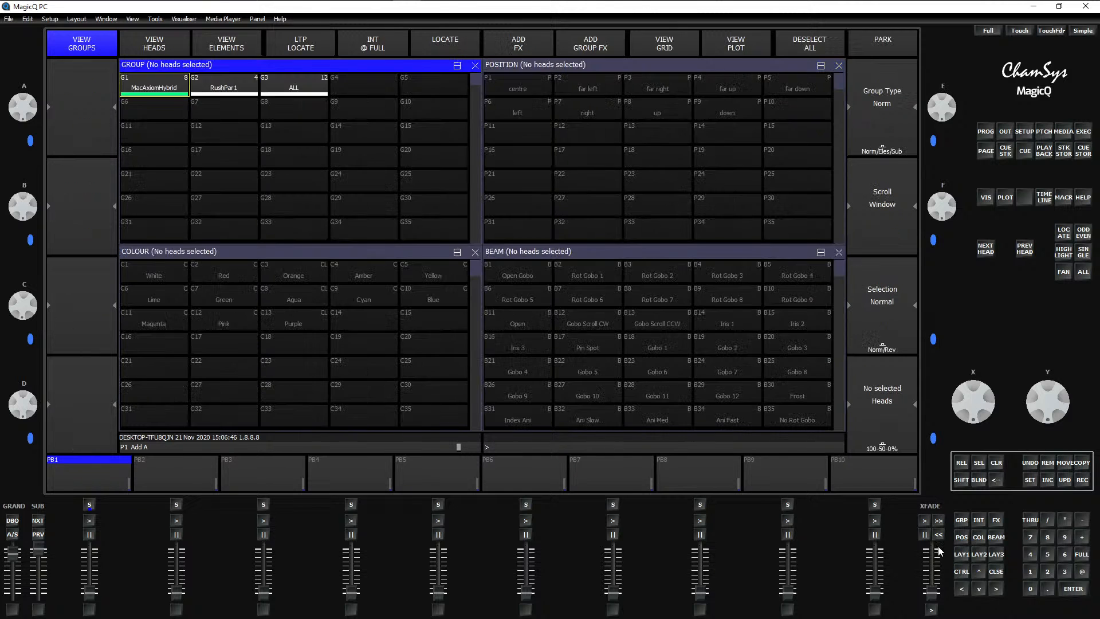
{"action": "left_click", "coordinate": [1088, 462]}
{"action": "left_click", "coordinate": [308, 90]}
{"action": "left_click", "coordinate": [1084, 133]}
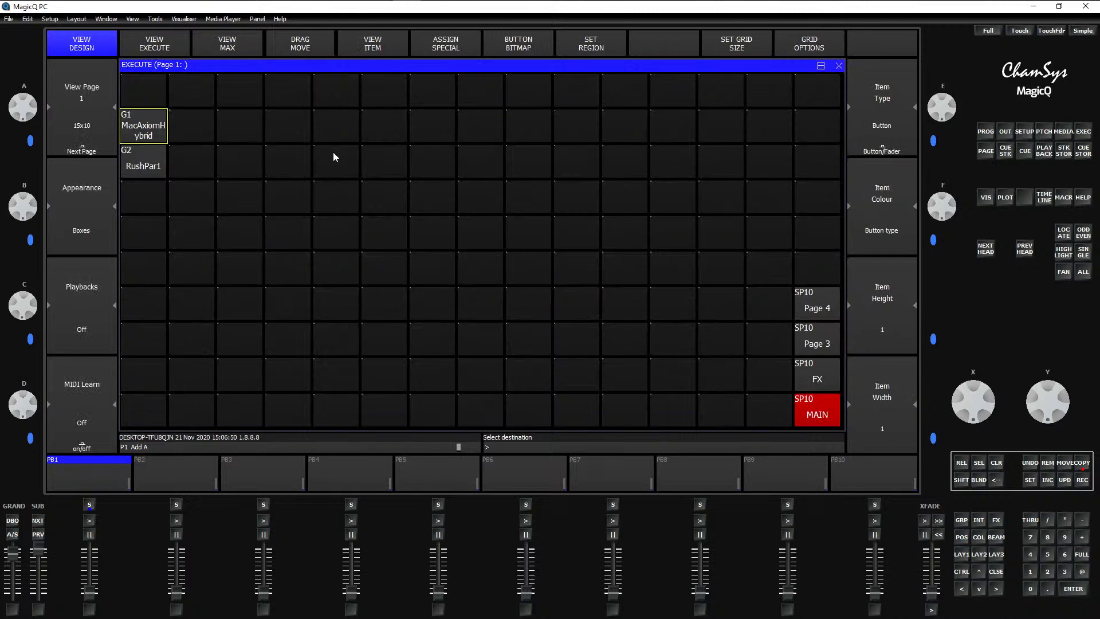
{"action": "left_click", "coordinate": [151, 99]}
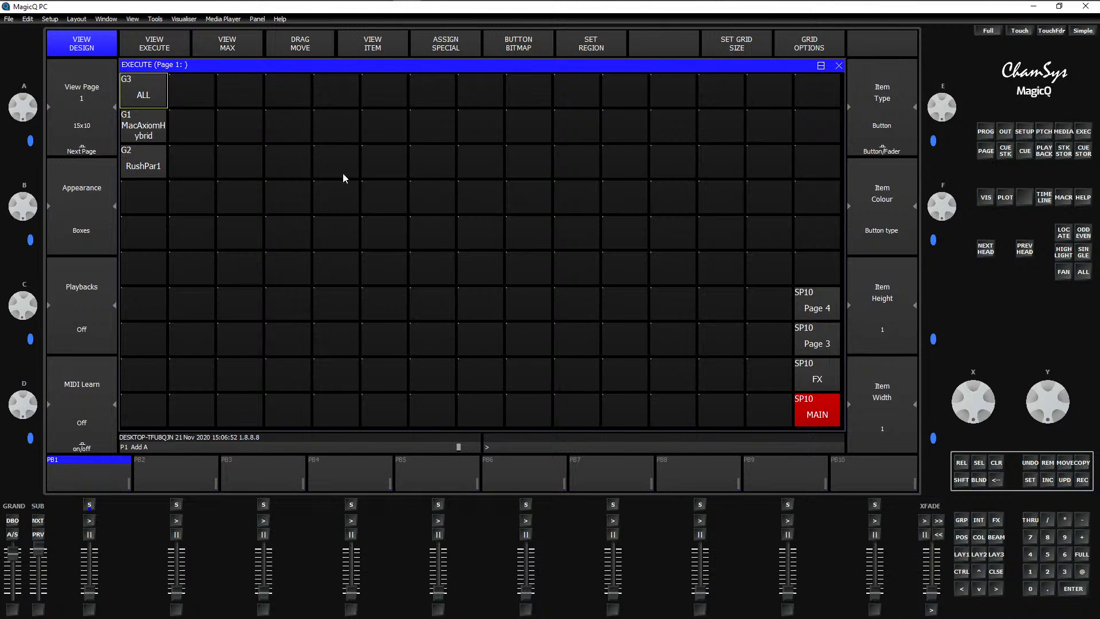
{"action": "left_click", "coordinate": [961, 554]}
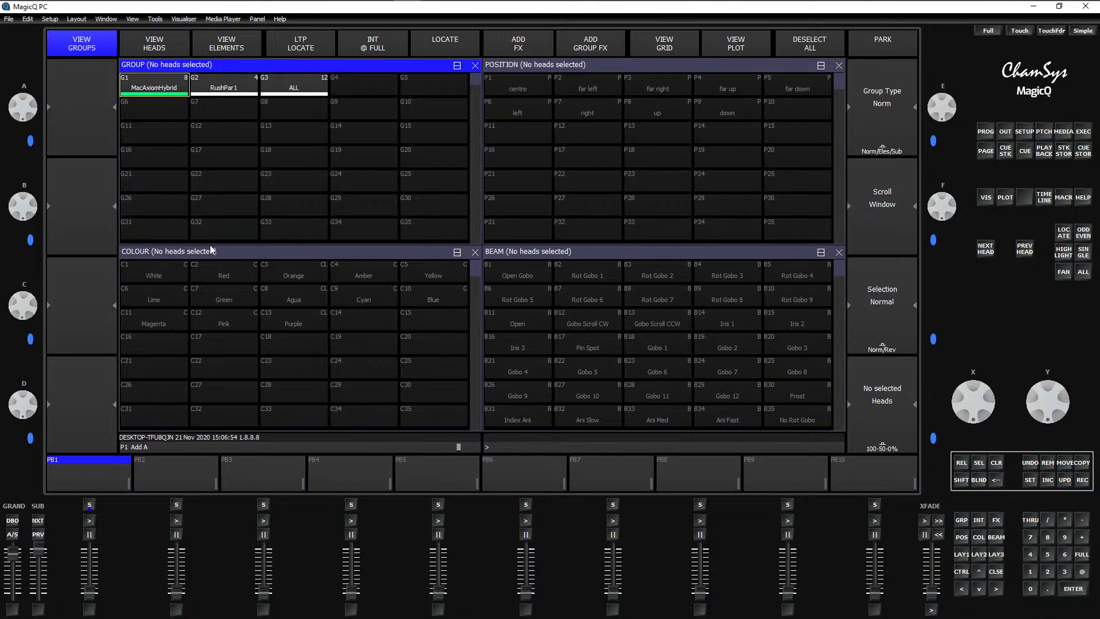
{"action": "left_click", "coordinate": [291, 90]}
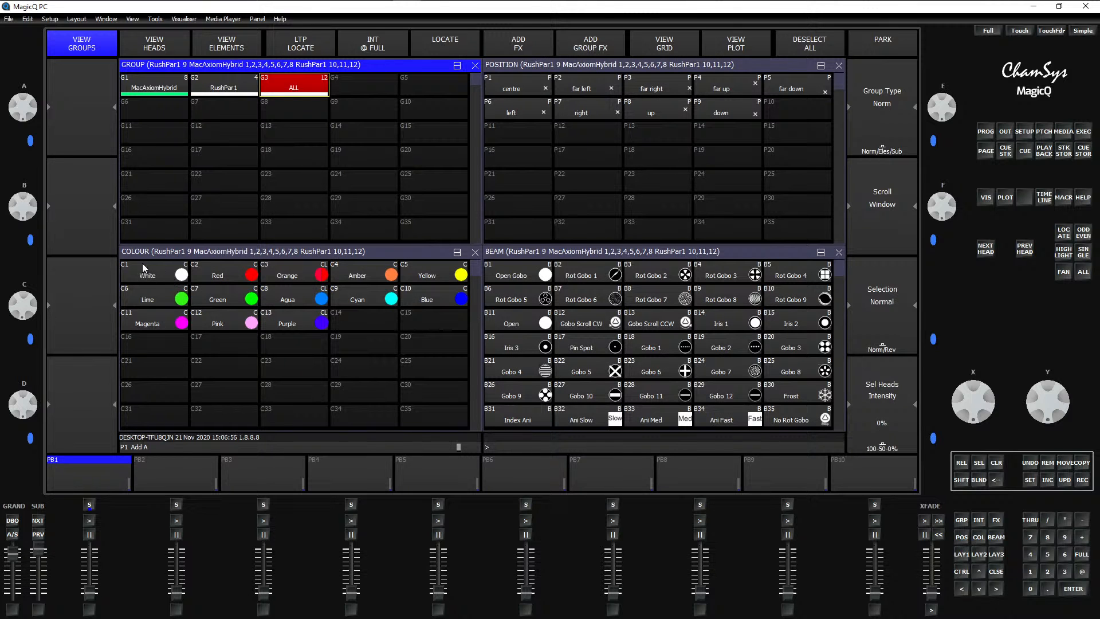
{"action": "left_click", "coordinate": [389, 94]}
{"action": "left_click", "coordinate": [992, 463]}
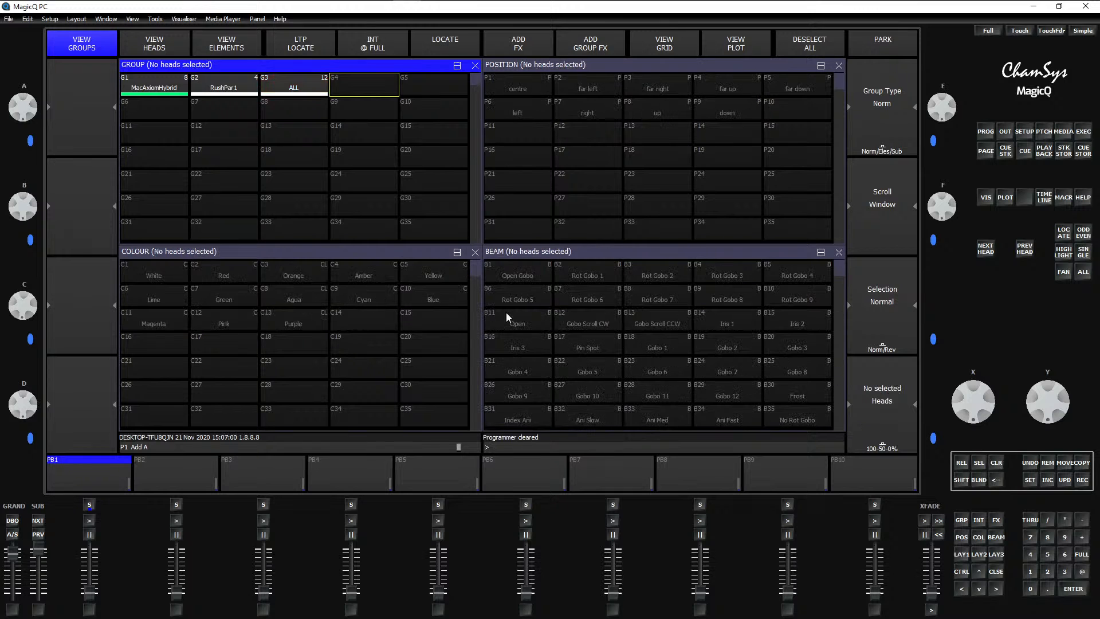
Step: Copy colour palettes C1 White to C13 Purple into the first row of Execute page 1, beside ALL
{"action": "left_click_drag", "start_coordinate": [176, 280], "coordinate": [306, 318]}
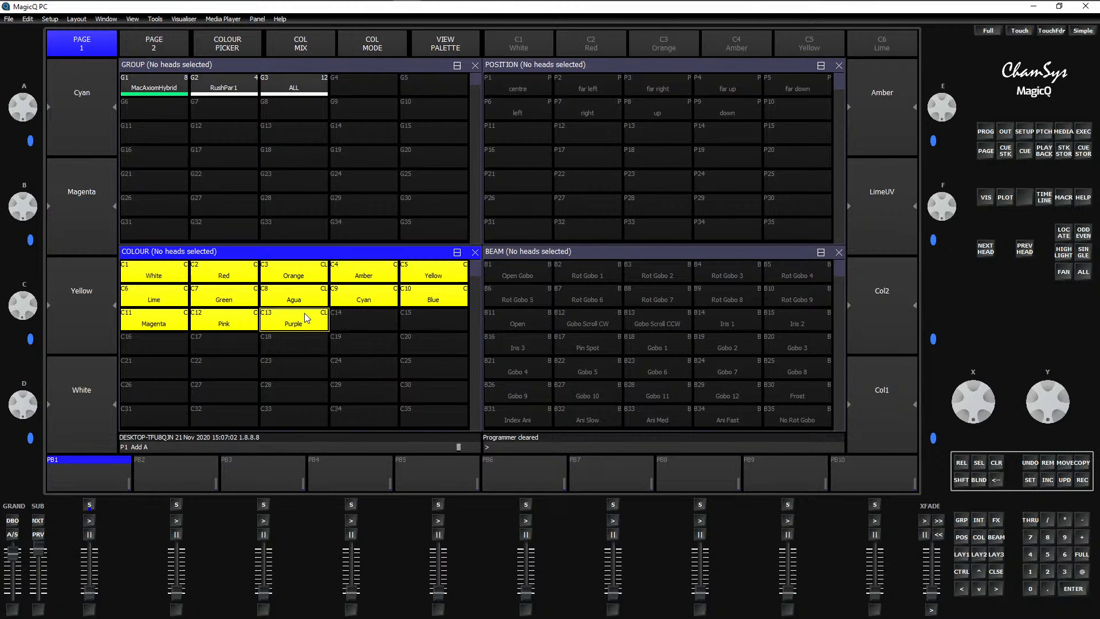
{"action": "left_click", "coordinate": [1082, 463]}
{"action": "left_click", "coordinate": [1083, 131]}
{"action": "left_click", "coordinate": [185, 95]}
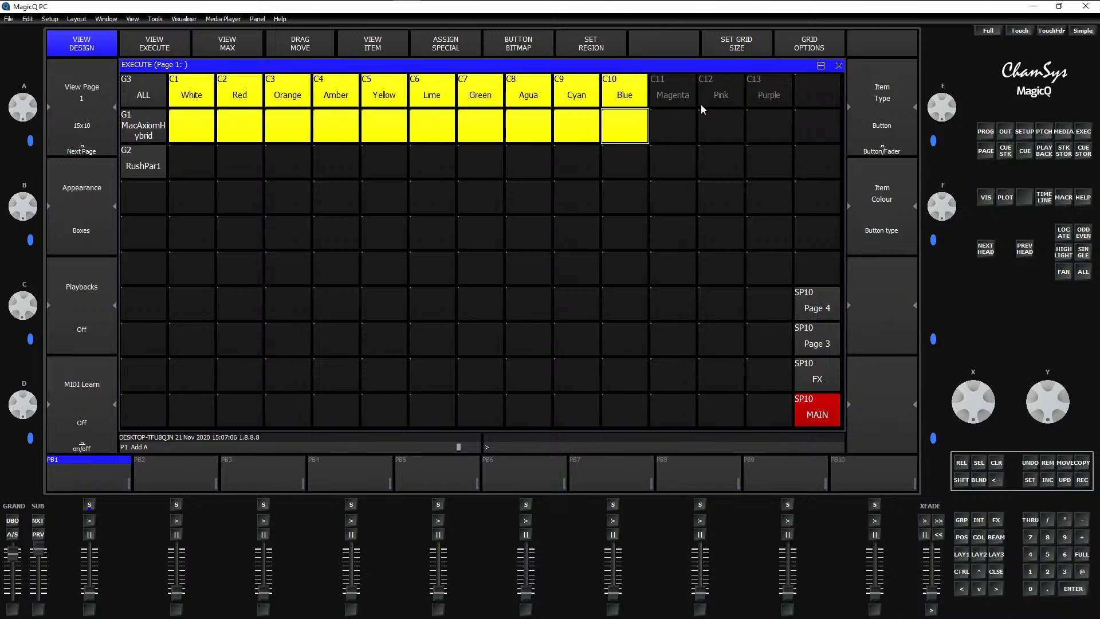
Step: Try to copy the first row's colour palettes to the MacAxiomHybrid row
{"action": "left_click_drag", "start_coordinate": [700, 104], "coordinate": [765, 106]}
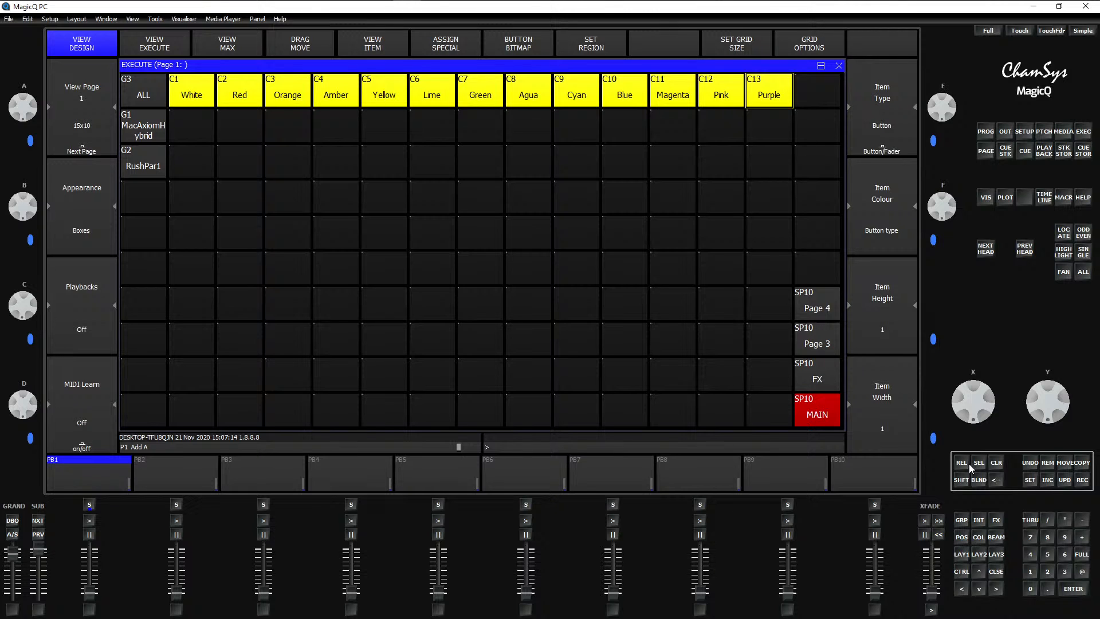
{"action": "left_click", "coordinate": [1081, 464]}
{"action": "left_click", "coordinate": [200, 129]}
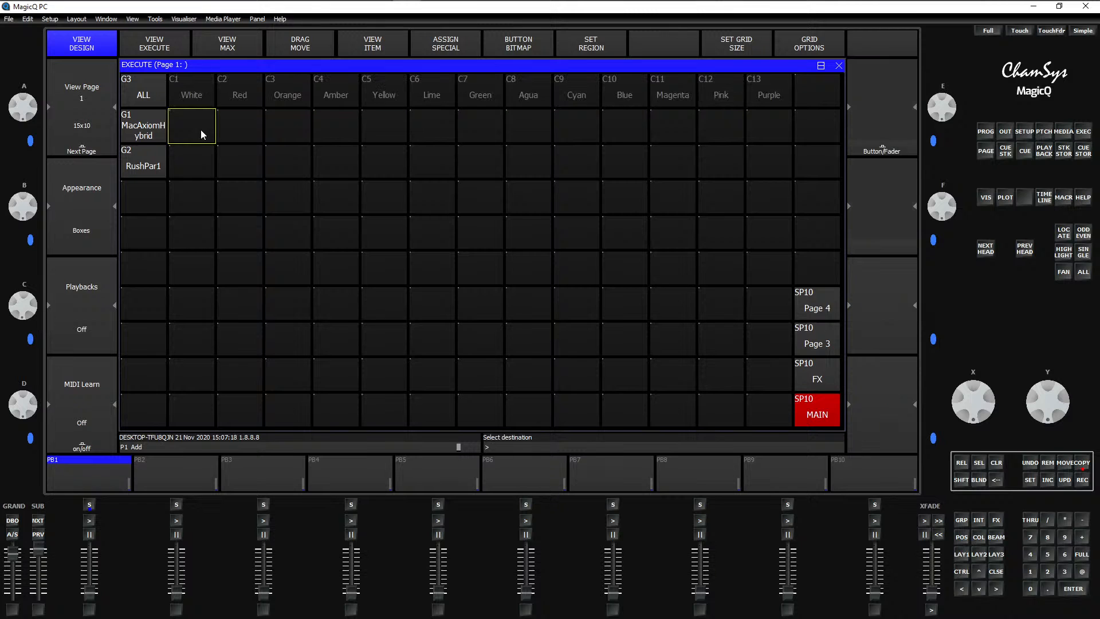
{"action": "left_click", "coordinate": [199, 131]}
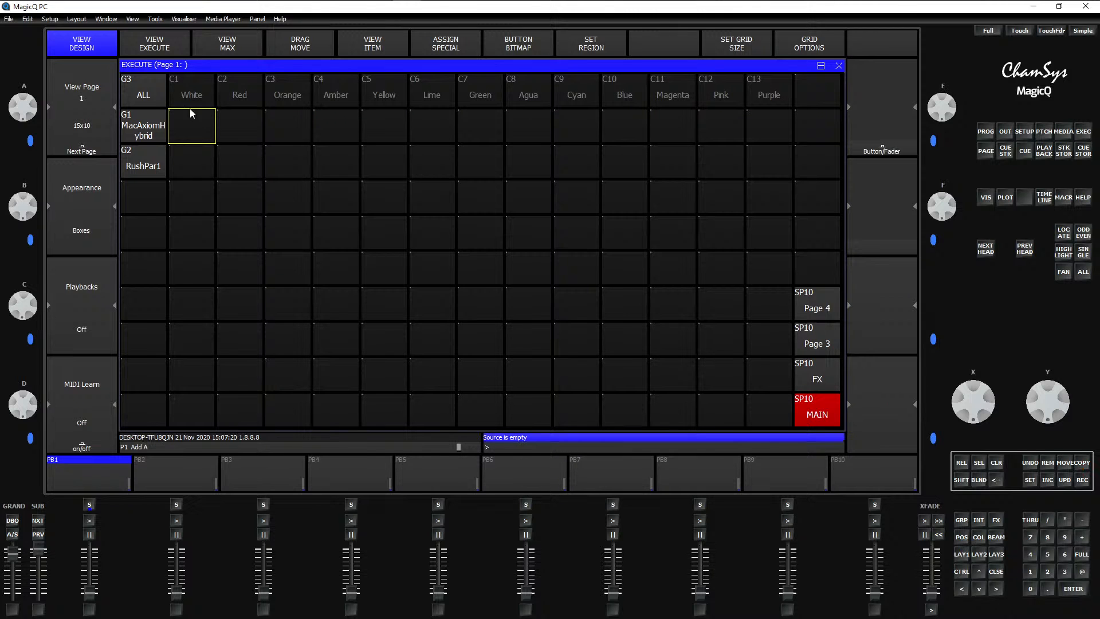
Step: Copy the thirteen colour palettes from the ALL row to the MacAxiomHybrid row and from there to the RushPar1 row
{"action": "left_click_drag", "start_coordinate": [201, 109], "coordinate": [768, 97]}
{"action": "left_click", "coordinate": [1076, 465]}
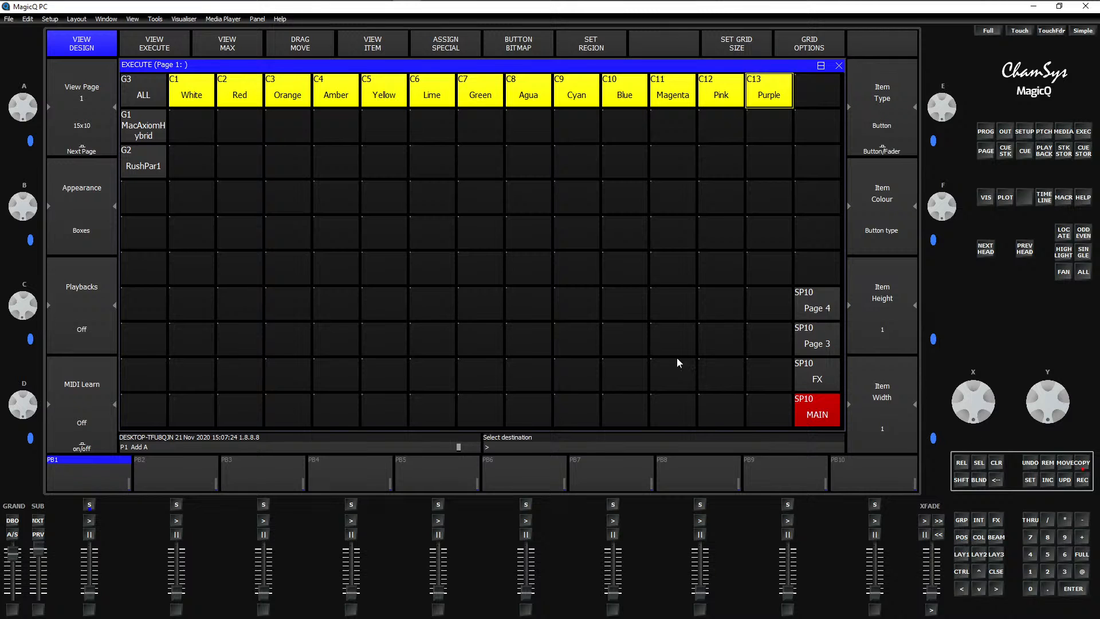
{"action": "left_click", "coordinate": [191, 127]}
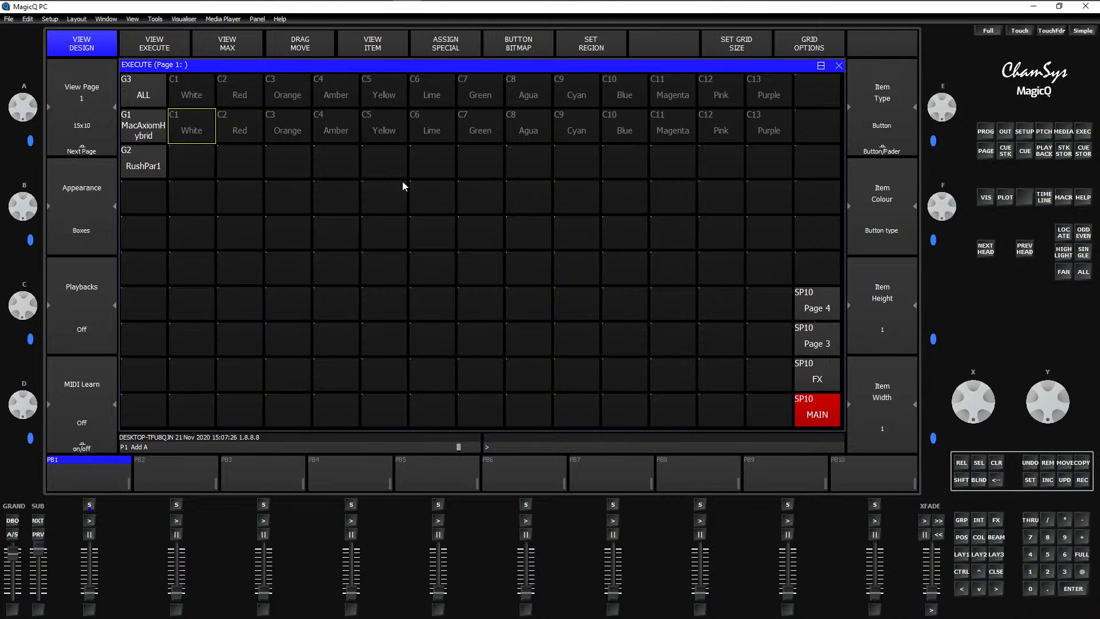
{"action": "mouse_move", "coordinate": [250, 140]}
{"action": "left_mouse_down"}
{"action": "mouse_move", "coordinate": [720, 149]}
{"action": "mouse_move", "coordinate": [847, 186]}
{"action": "left_mouse_up"}
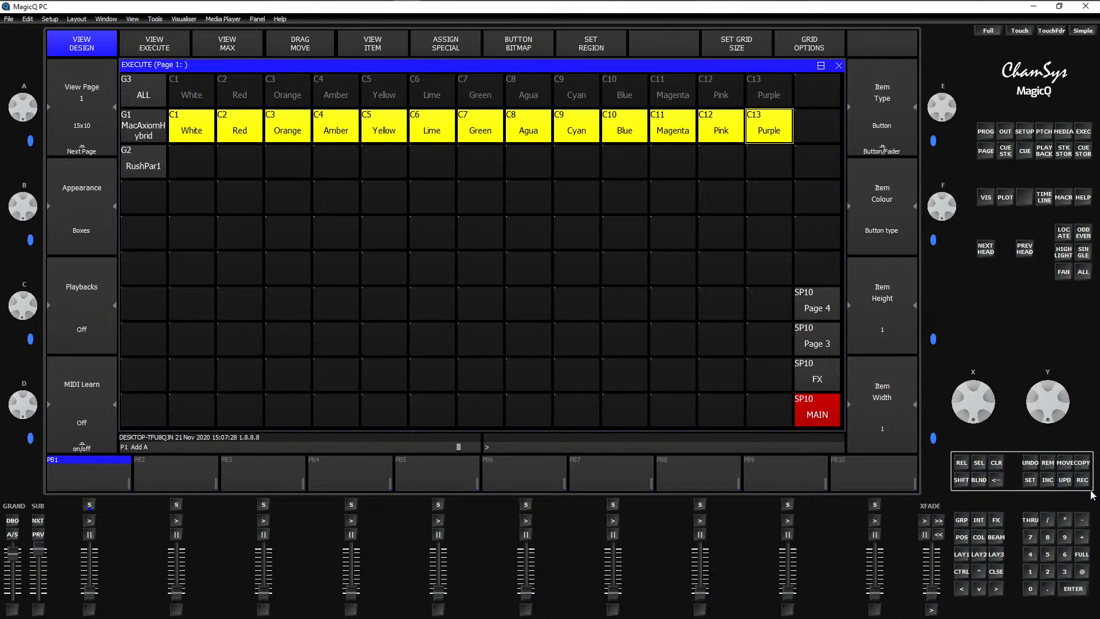
{"action": "left_click", "coordinate": [1081, 463]}
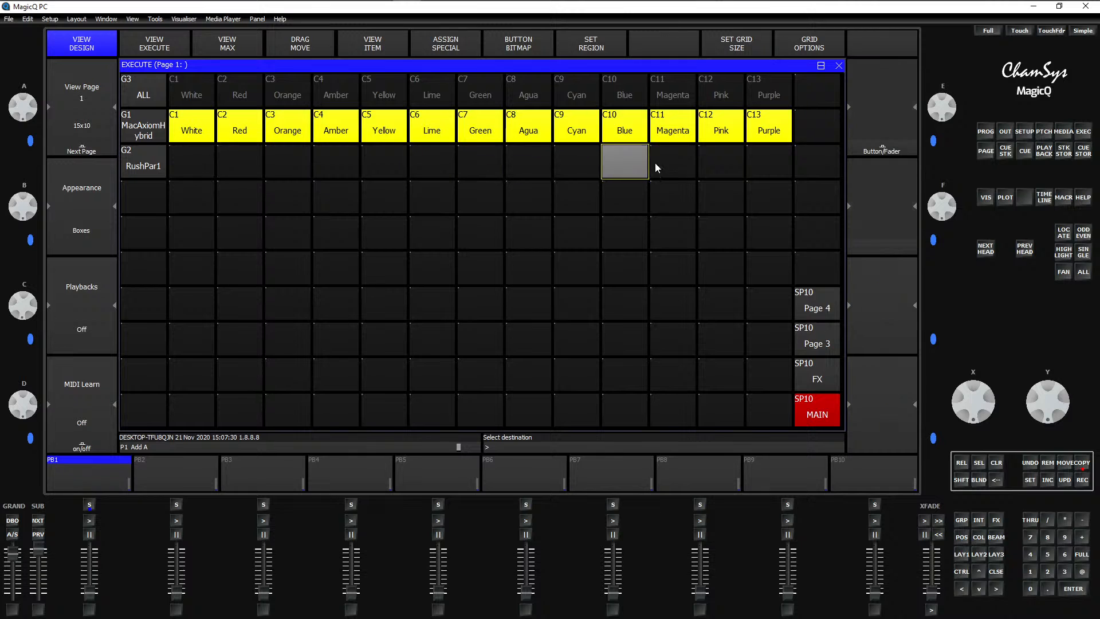
{"action": "left_click", "coordinate": [194, 159]}
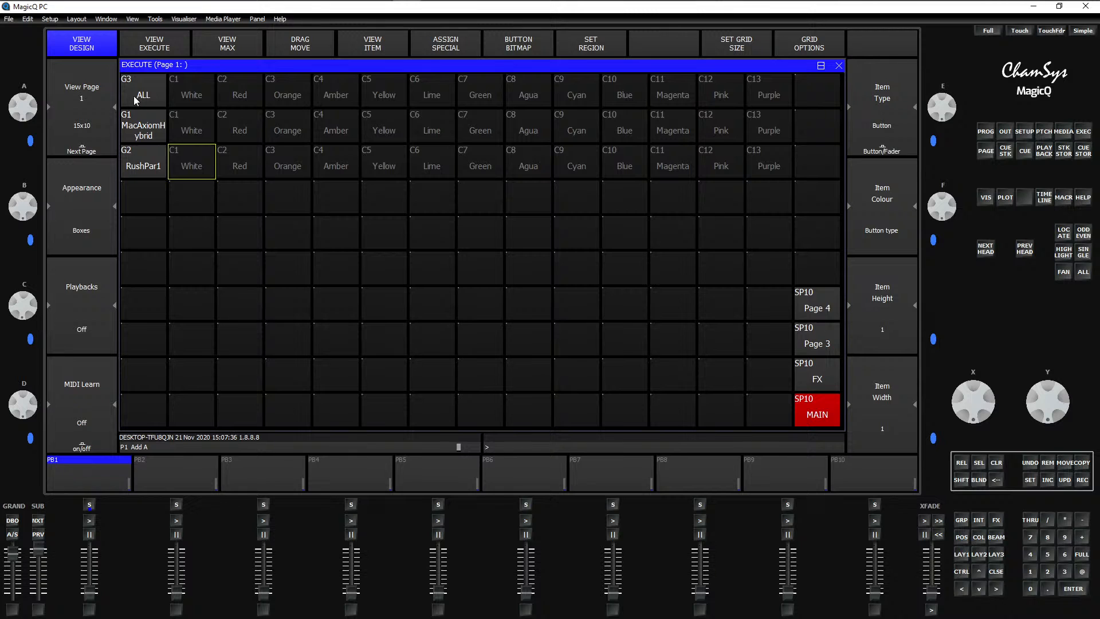
Step: Set each group's row with its thirteen colour palettes as a separate region: ALL, MacAxiomHybrid and RushPar1
{"action": "left_click_drag", "start_coordinate": [145, 98], "coordinate": [760, 94]}
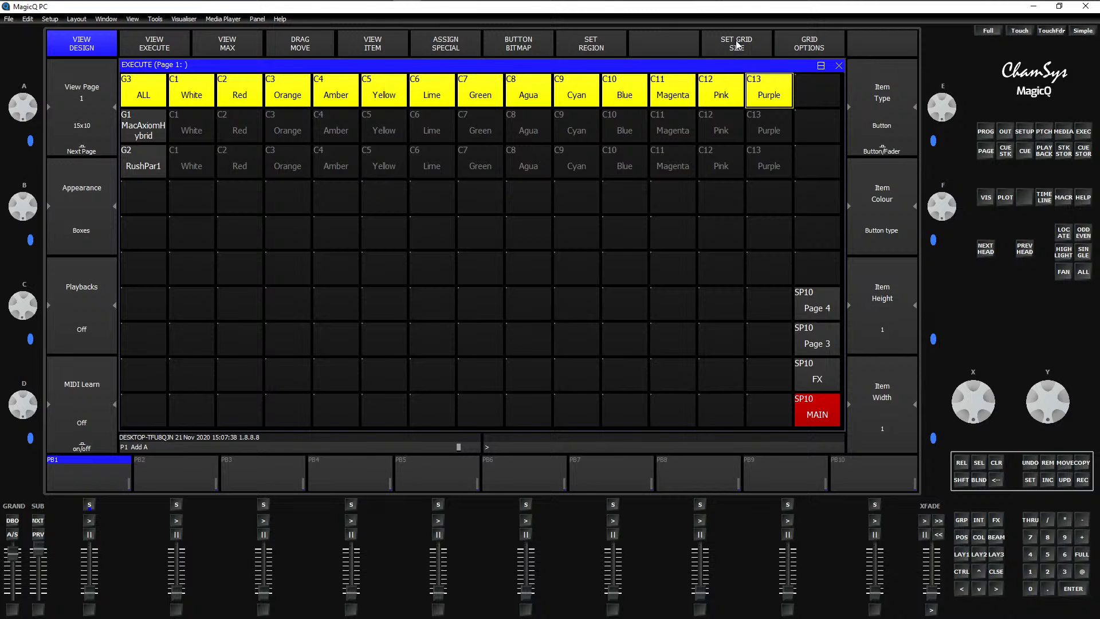
{"action": "left_click", "coordinate": [593, 49]}
{"action": "left_click_drag", "start_coordinate": [140, 132], "coordinate": [767, 130]}
{"action": "left_click", "coordinate": [580, 43]}
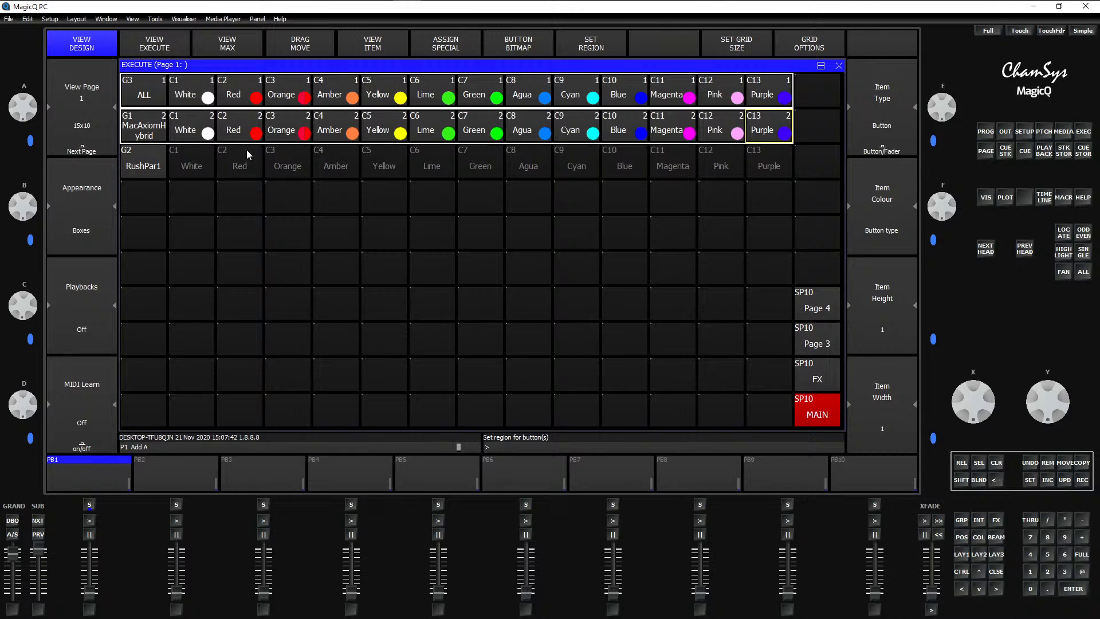
{"action": "left_click_drag", "start_coordinate": [143, 163], "coordinate": [767, 165]}
{"action": "left_click", "coordinate": [585, 39]}
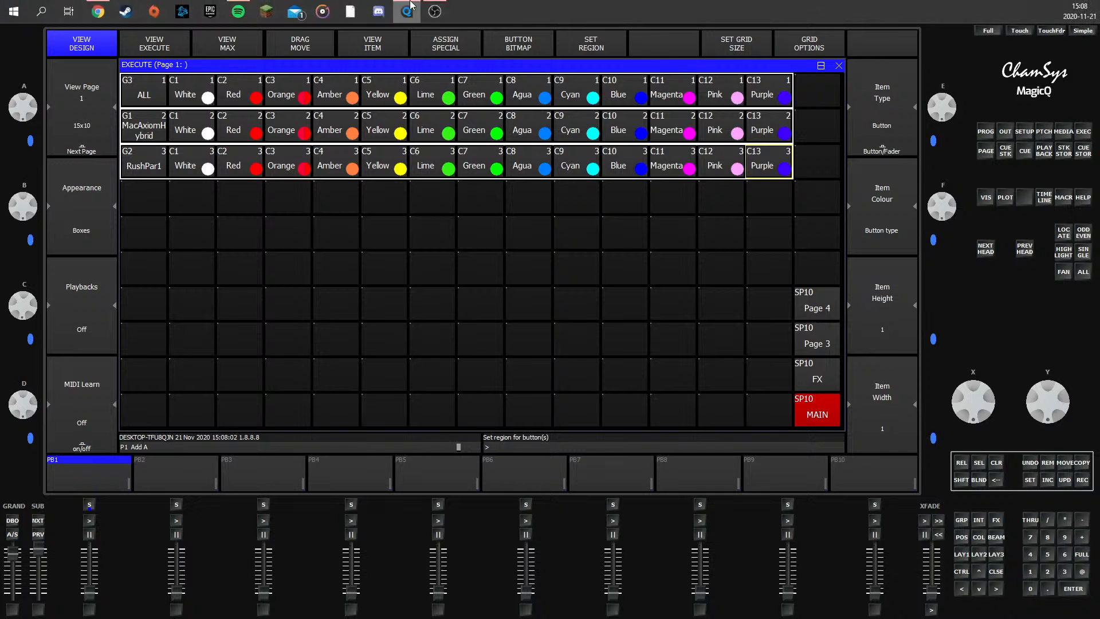
Step: Test the ALL region by applying Red, Lime and Cyan in turn
{"action": "left_click", "coordinate": [244, 94]}
{"action": "left_click", "coordinate": [427, 99]}
{"action": "left_click", "coordinate": [553, 95]}
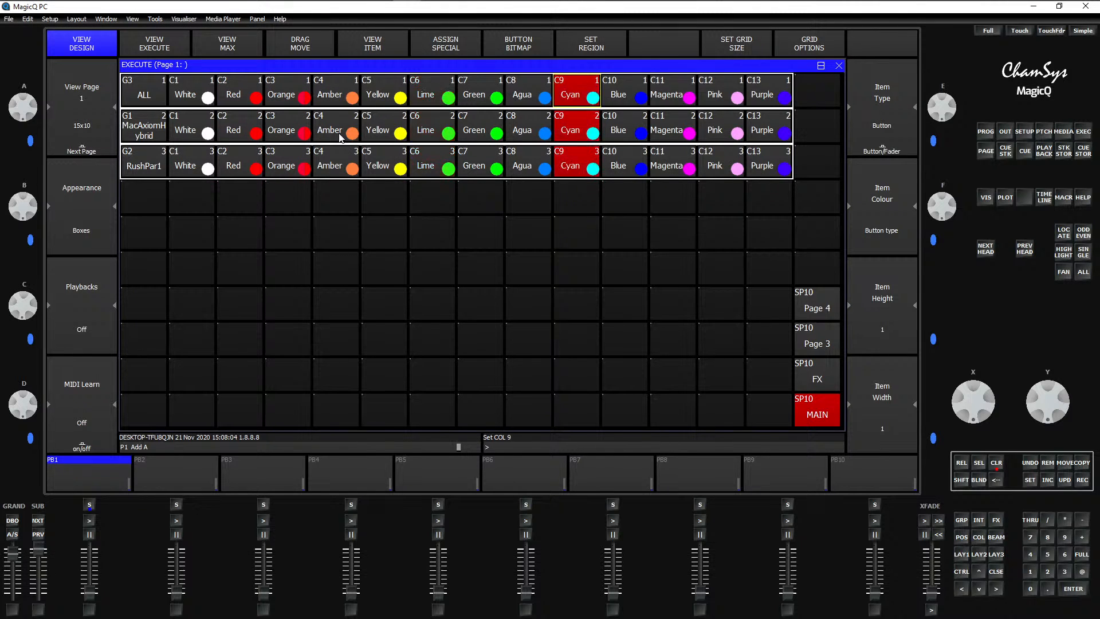
Step: Test the separate regions by applying Amber and Red to MacAxiomHybrid, and Yellow, Green, Blue, Amber and Red to RushPar1
{"action": "left_click", "coordinate": [341, 135]}
{"action": "left_click", "coordinate": [387, 132]}
{"action": "left_click", "coordinate": [243, 141]}
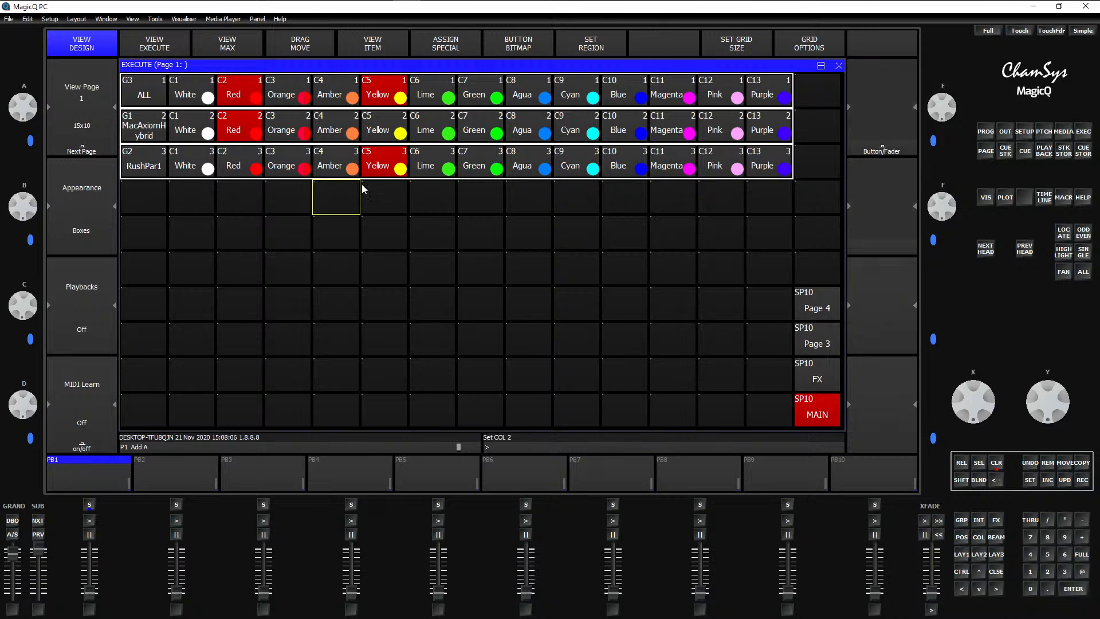
{"action": "left_click", "coordinate": [478, 166]}
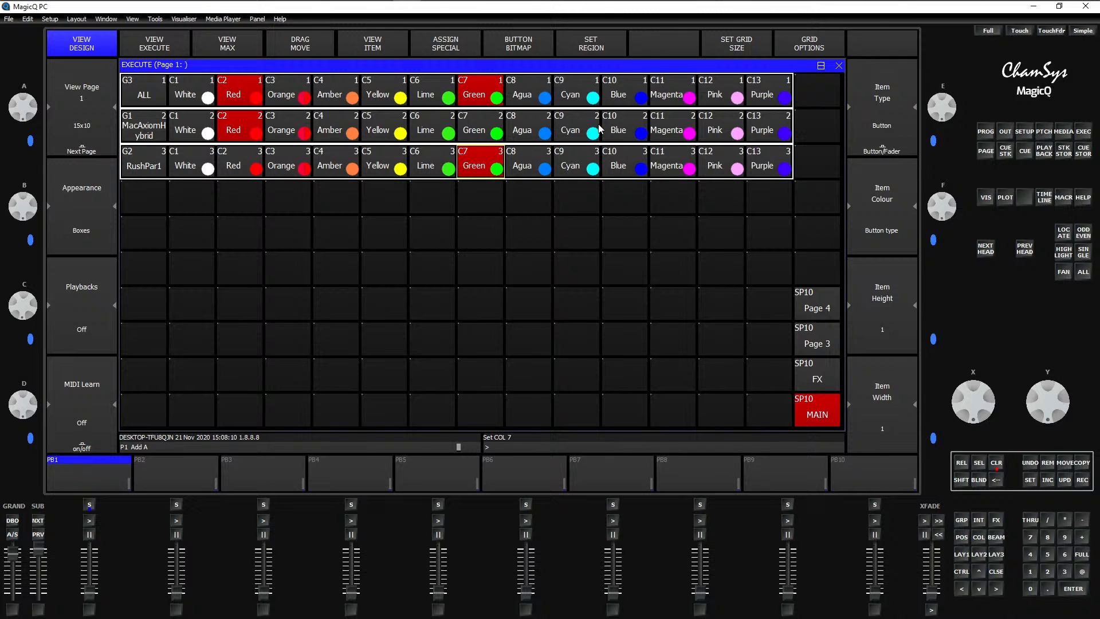
{"action": "left_click", "coordinate": [604, 159]}
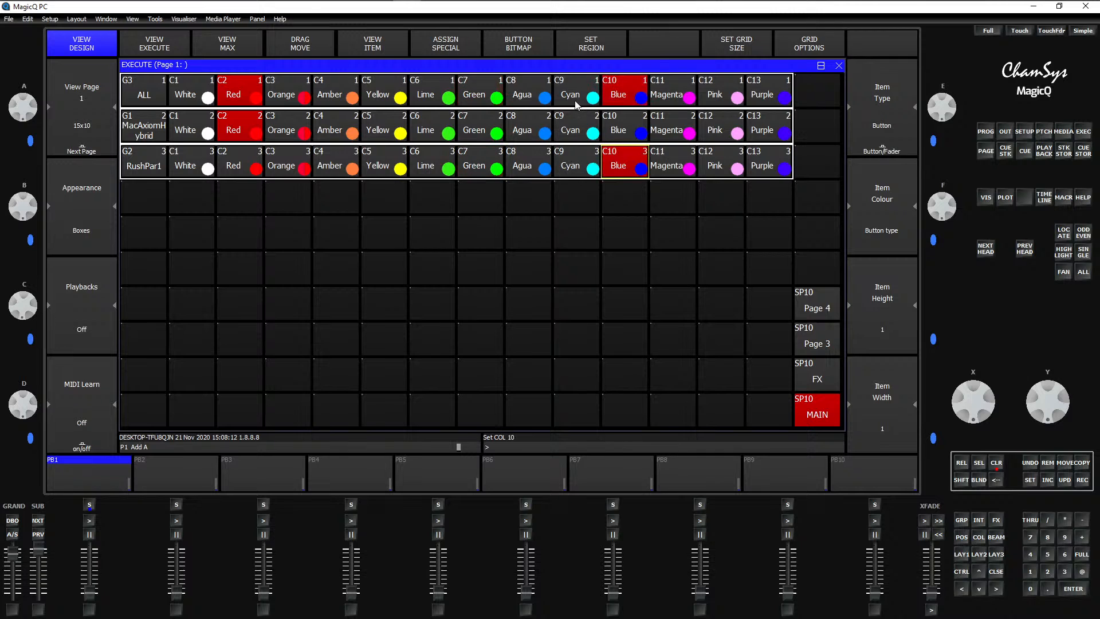
{"action": "left_click", "coordinate": [466, 155]}
{"action": "left_click", "coordinate": [383, 161]}
{"action": "left_click", "coordinate": [324, 163]}
{"action": "left_click", "coordinate": [240, 164]}
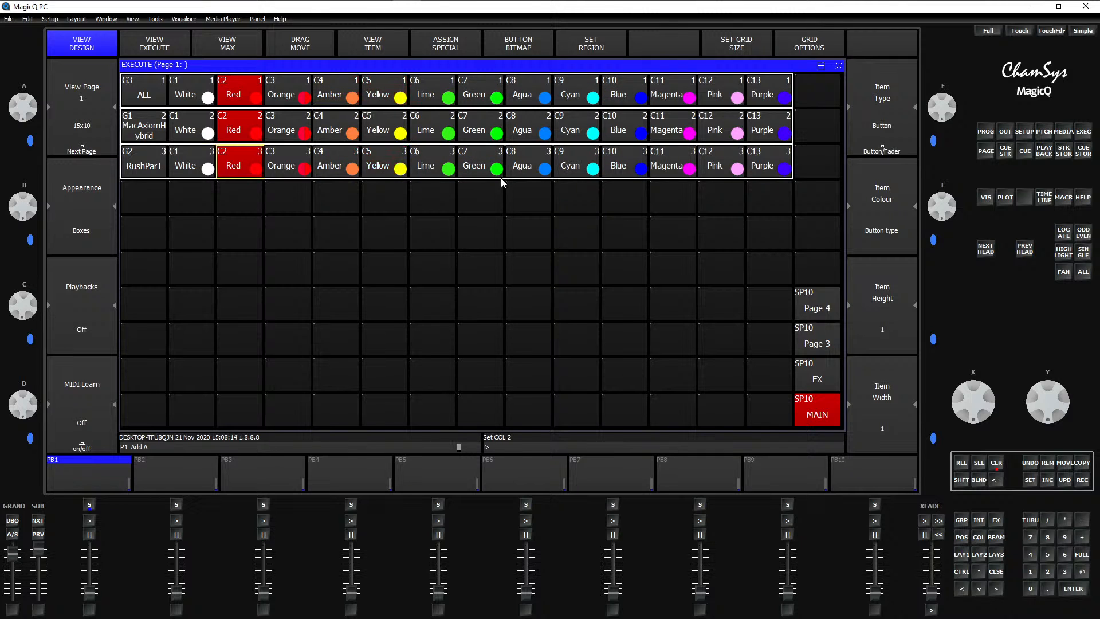
Step: Try contrasting colours on the MacAxiomHybrid and RushPar1 regions, ending with Purple and Red, and clear the programmer
{"action": "left_click", "coordinate": [489, 169]}
{"action": "left_click", "coordinate": [627, 171]}
{"action": "left_click", "coordinate": [384, 129]}
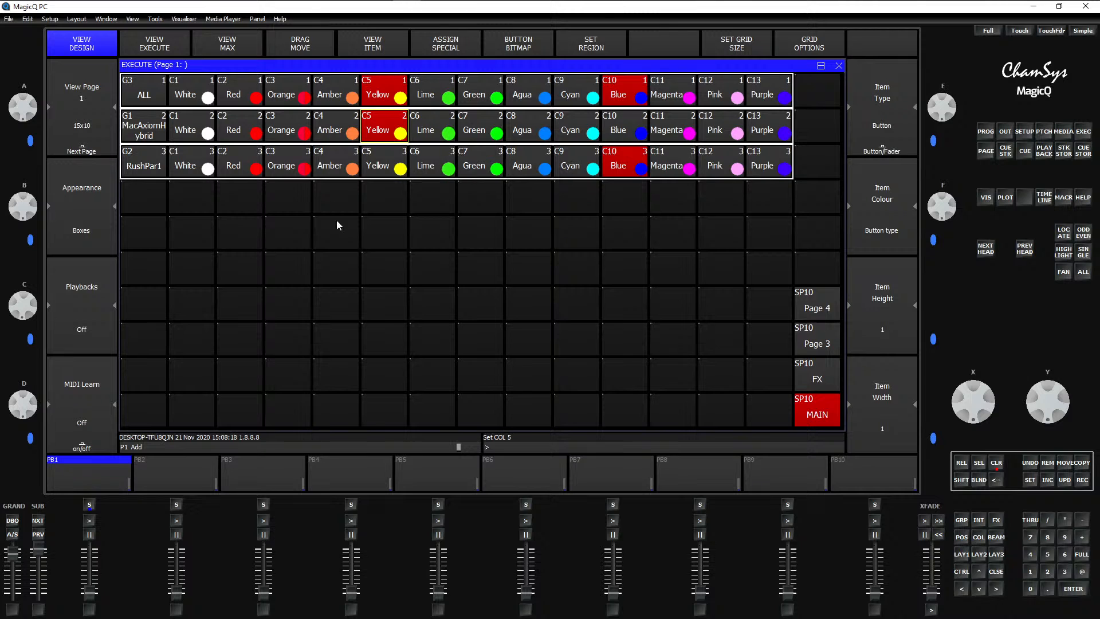
{"action": "left_click", "coordinate": [480, 129]}
{"action": "left_click", "coordinate": [431, 163]}
{"action": "left_click", "coordinate": [293, 137]}
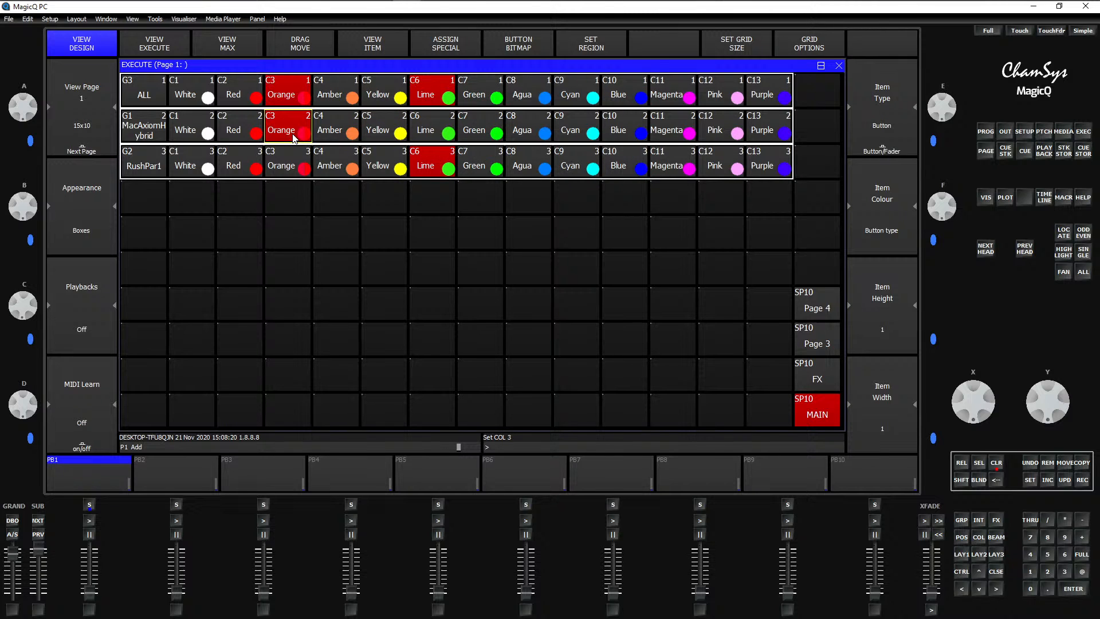
{"action": "left_click", "coordinate": [207, 133]}
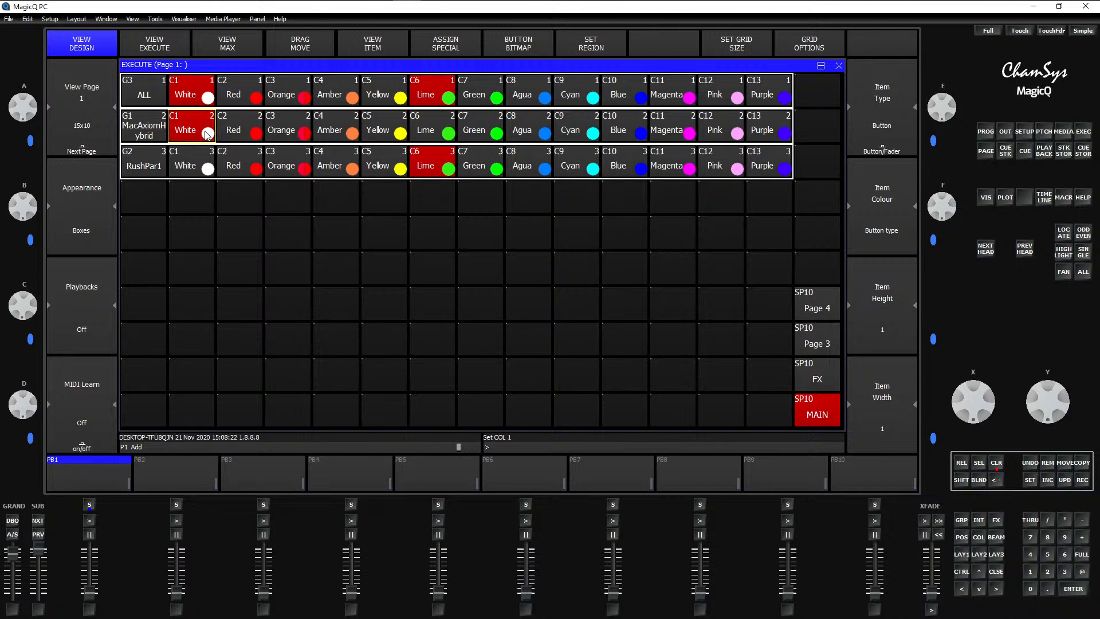
{"action": "left_click", "coordinate": [709, 198]}
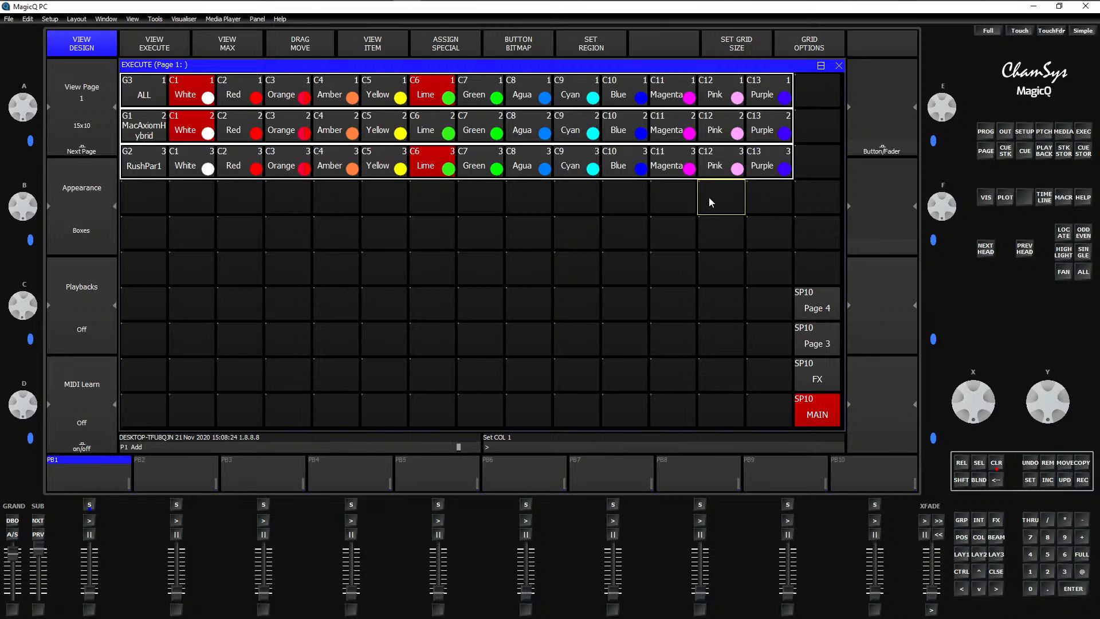
{"action": "left_click", "coordinate": [769, 133]}
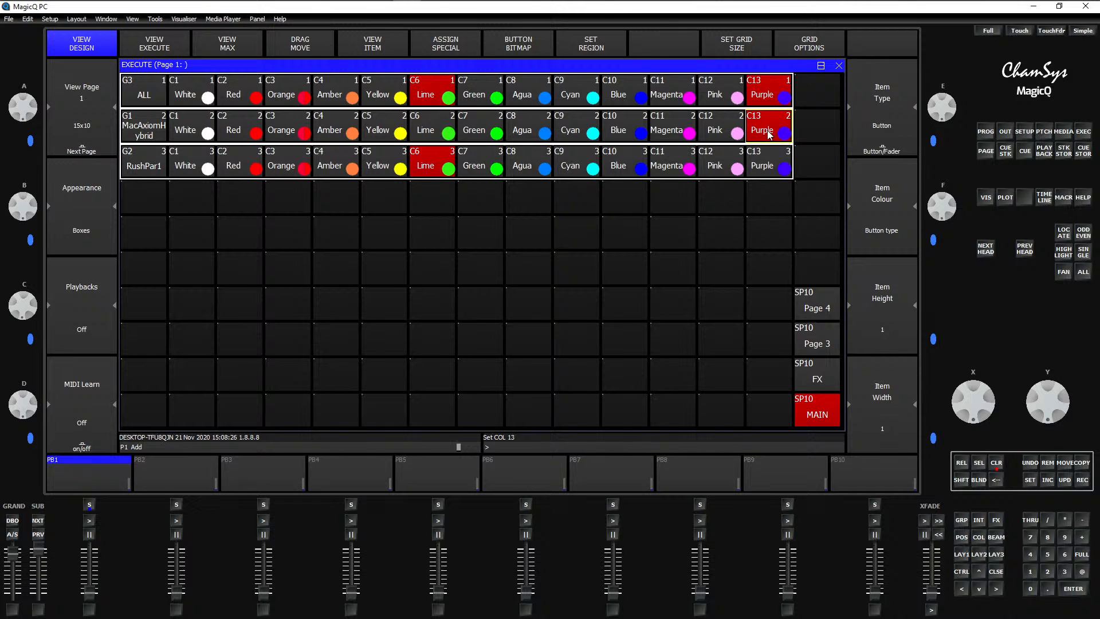
{"action": "left_click", "coordinate": [256, 171]}
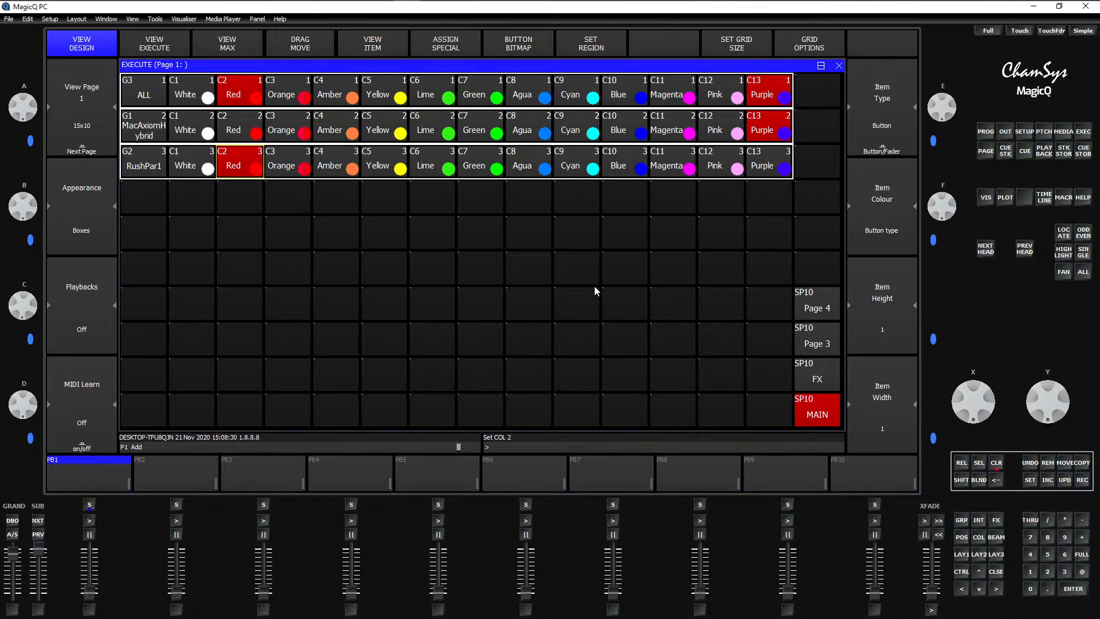
{"action": "key", "text": "ctrl+BackSpace"}
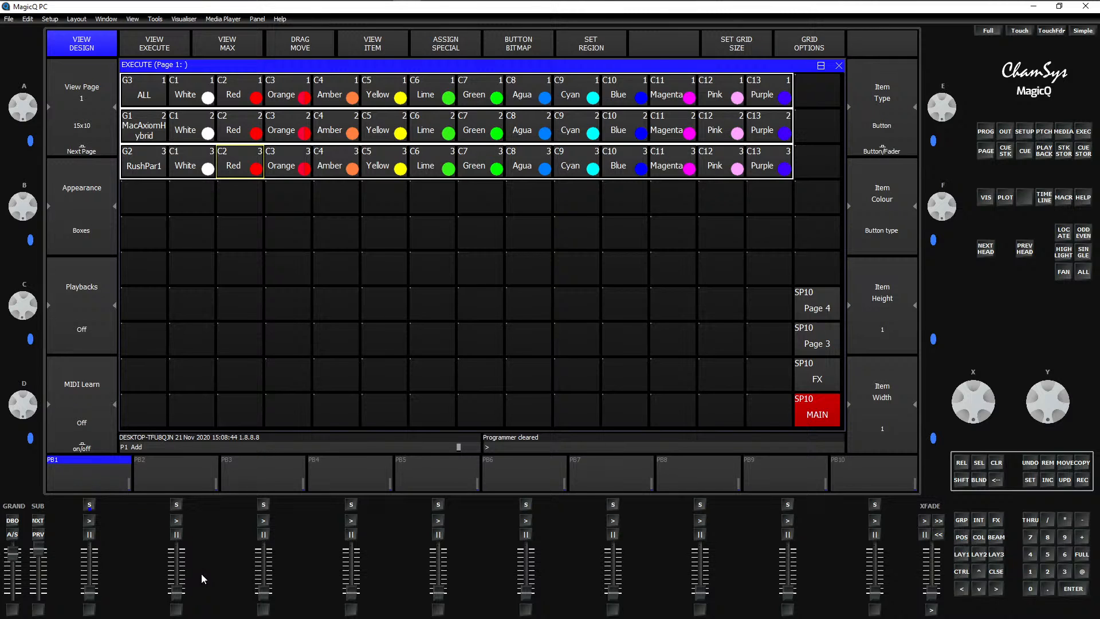
{"action": "mouse_move", "coordinate": [99, 566]}
{"action": "left_mouse_down"}
{"action": "mouse_move", "coordinate": [99, 538]}
{"action": "mouse_move", "coordinate": [97, 575]}
{"action": "left_mouse_up"}
{"action": "left_click_drag", "start_coordinate": [184, 566], "coordinate": [185, 568]}
{"action": "mouse_move", "coordinate": [261, 576]}
{"action": "left_mouse_down"}
{"action": "mouse_move", "coordinate": [262, 566]}
{"action": "mouse_move", "coordinate": [262, 592]}
{"action": "left_mouse_up"}
{"action": "left_click", "coordinate": [37, 519]}
{"action": "left_click", "coordinate": [44, 535]}
{"action": "left_click", "coordinate": [41, 519]}
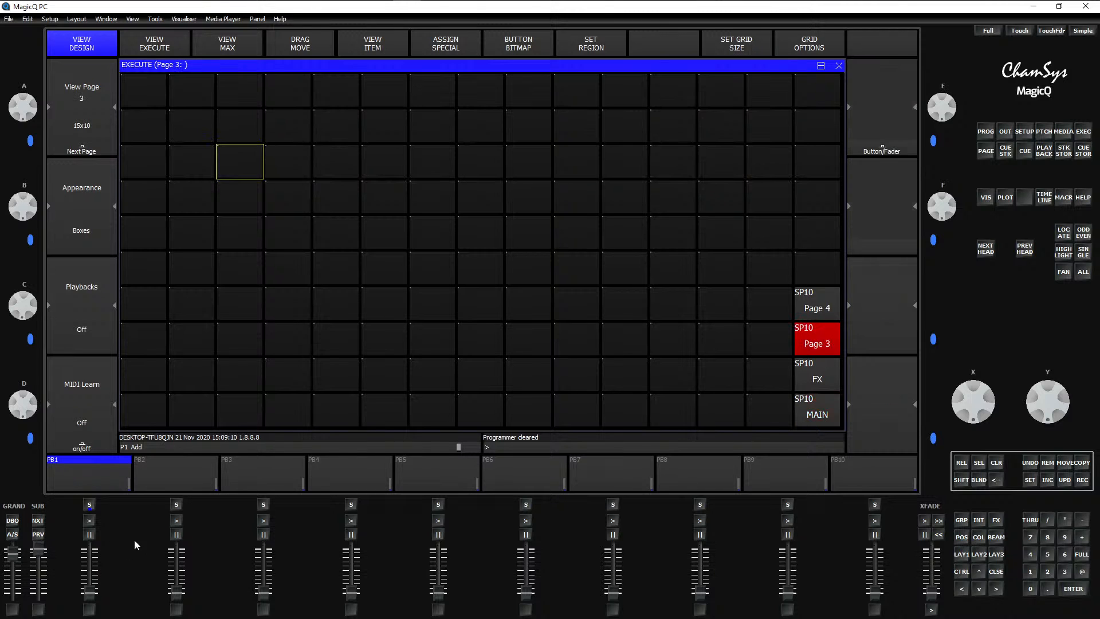
{"action": "left_click", "coordinate": [37, 520]}
{"action": "left_click", "coordinate": [837, 409]}
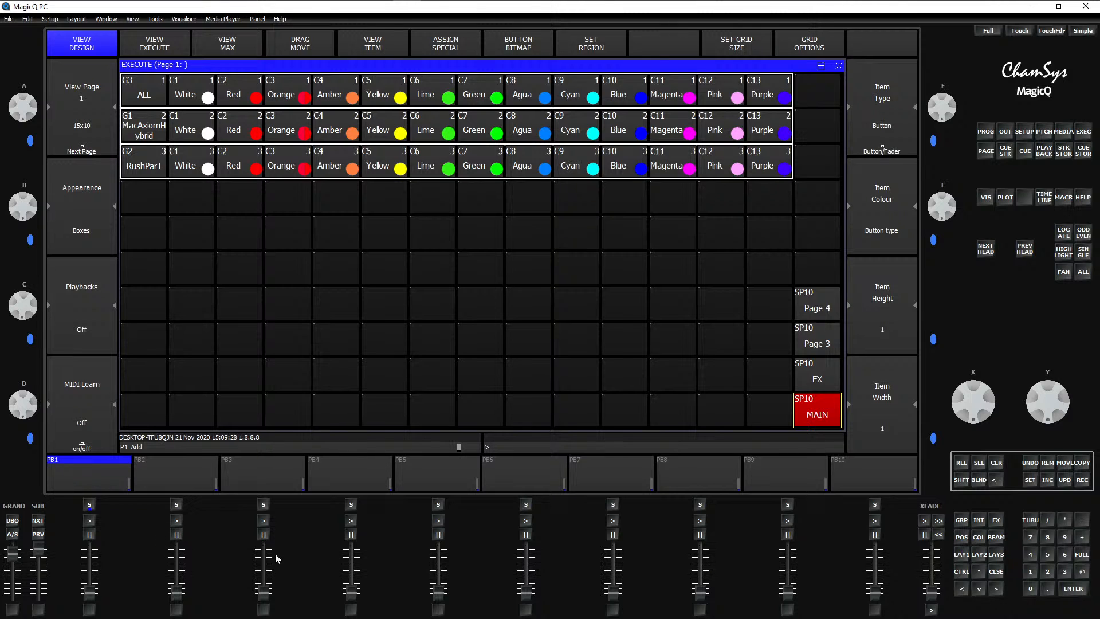
Step: Select the MacAxiomHybrid group in the Group window and set its intensity to full
{"action": "left_click", "coordinate": [955, 550]}
{"action": "left_click", "coordinate": [170, 92]}
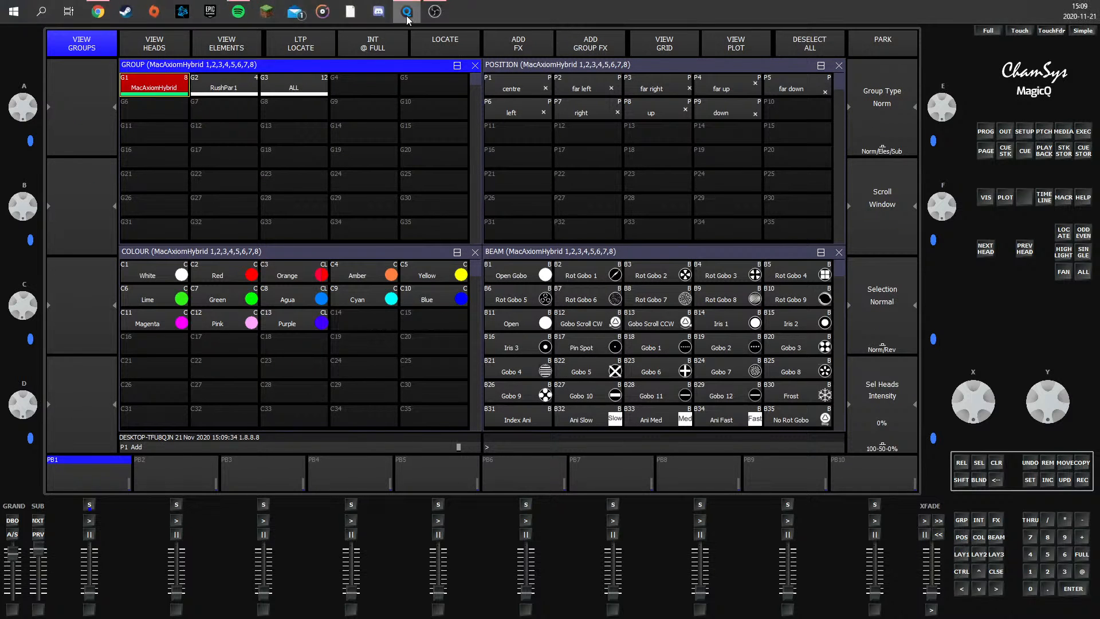
{"action": "left_click", "coordinate": [1081, 554]}
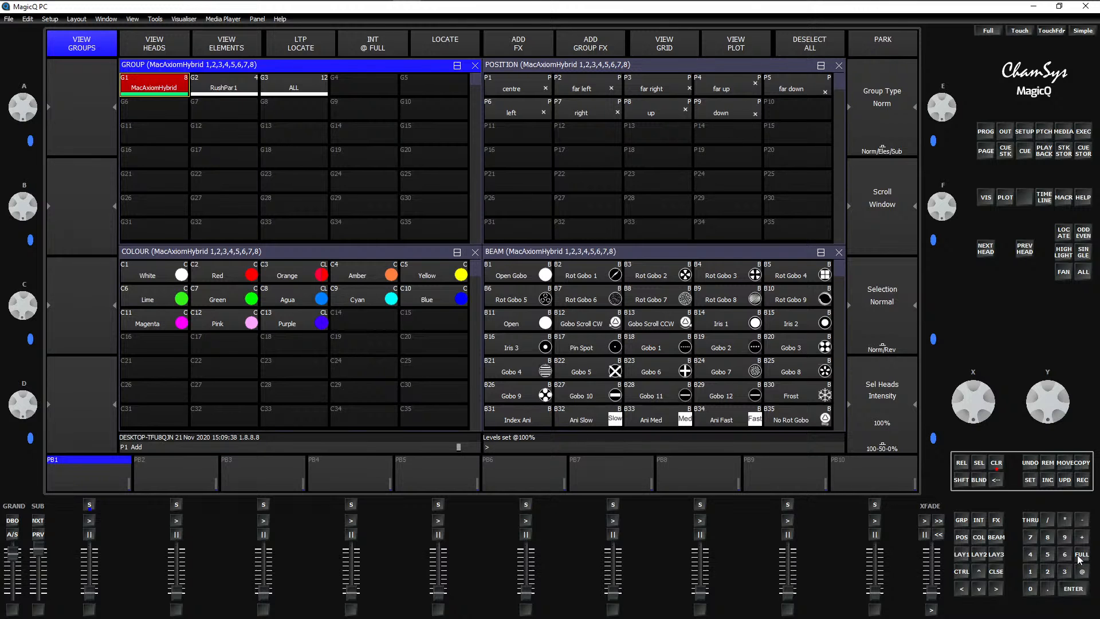
Step: Show the Visualiser and apply the C1 White palette to the selected MacAxiomHybrid heads
{"action": "mouse_move", "coordinate": [378, 11]}
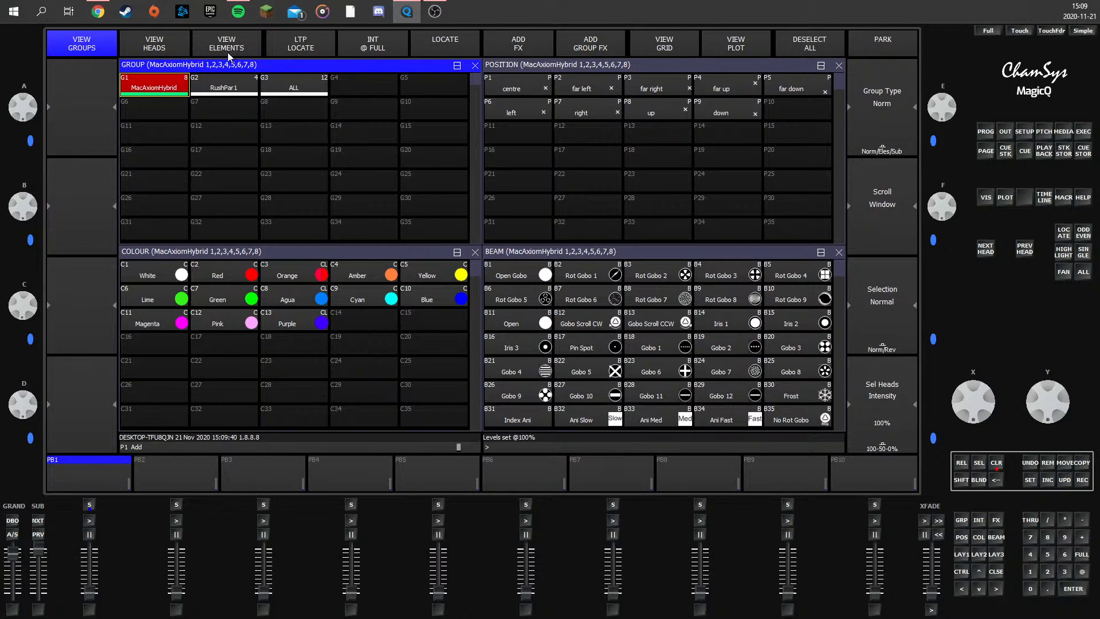
{"action": "left_click", "coordinate": [189, 19]}
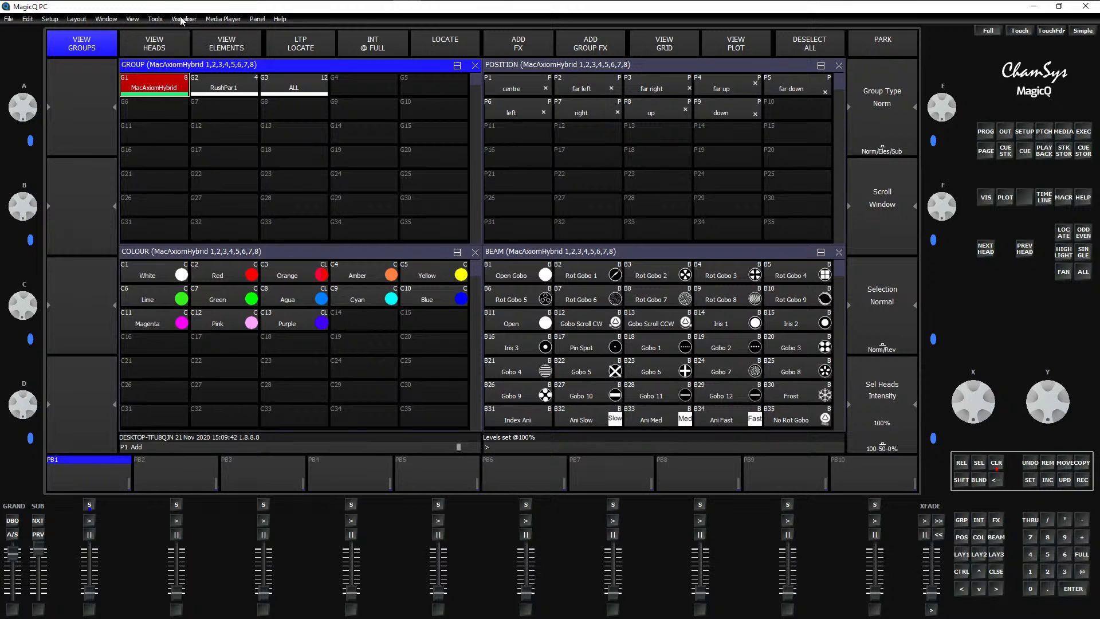
{"action": "left_click", "coordinate": [190, 31]}
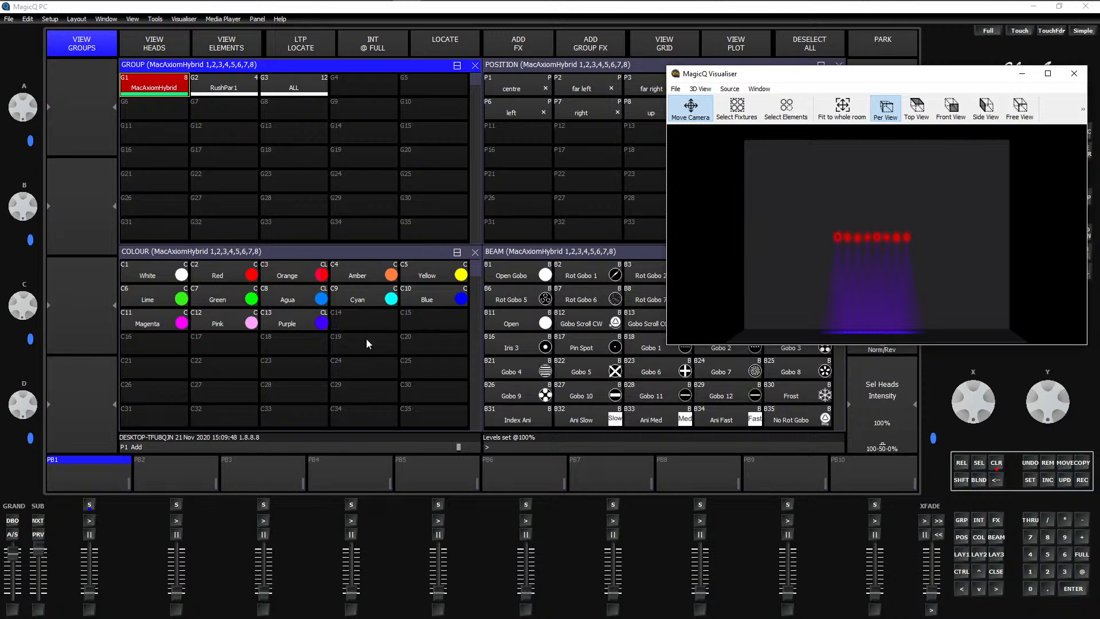
{"action": "left_click", "coordinate": [157, 252]}
{"action": "left_click", "coordinate": [156, 271]}
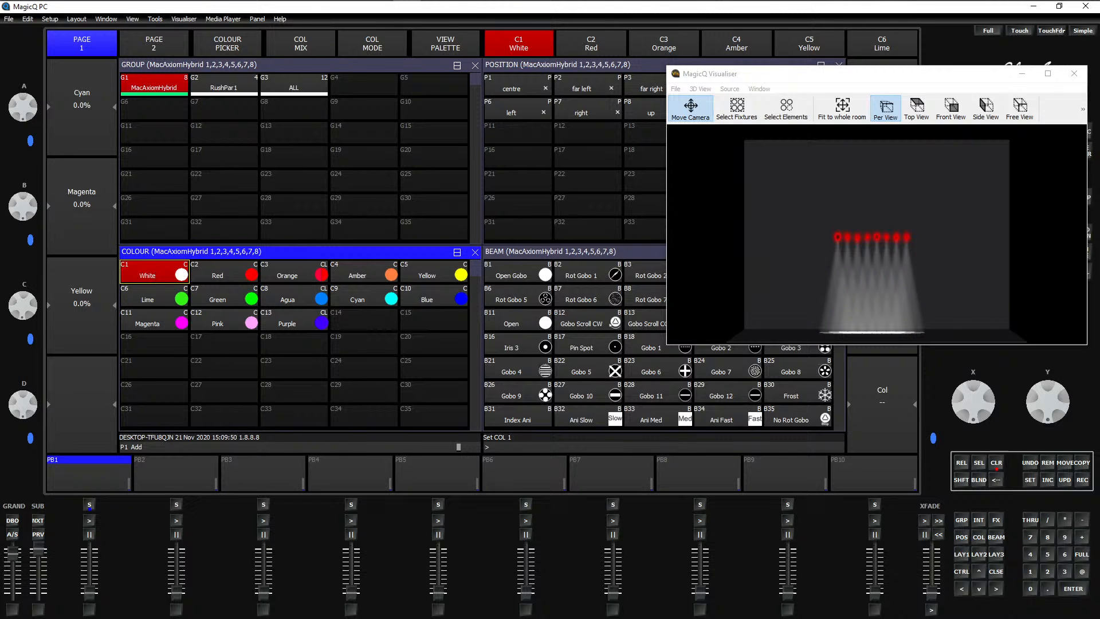
Step: Clear the programmer, reselect the MacAxiomHybrid group and set its intensity to full
{"action": "left_click", "coordinate": [986, 475]}
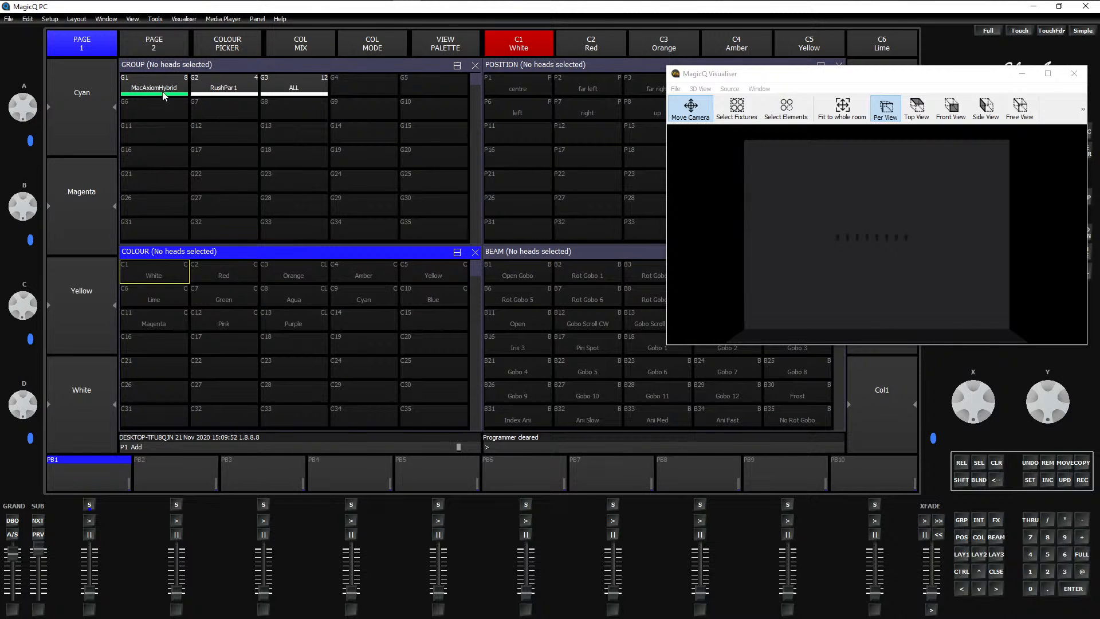
{"action": "left_click", "coordinate": [162, 92]}
{"action": "left_click", "coordinate": [1082, 553]}
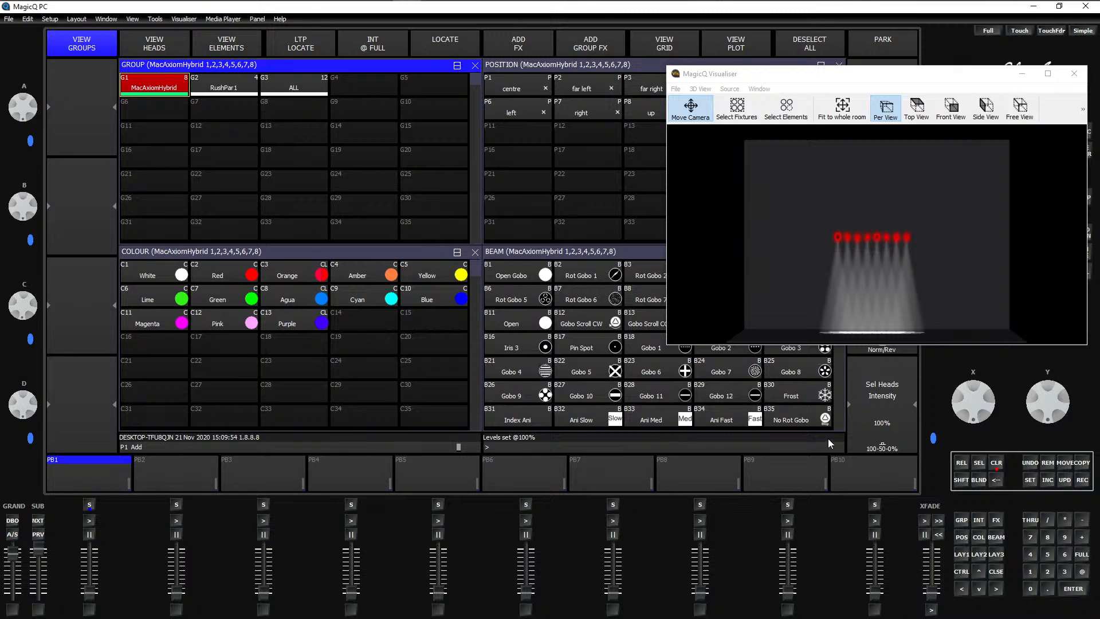
Step: Show the Outputs window in place of the Visualiser and bring the Grand Master back up to full
{"action": "left_click", "coordinate": [1022, 74]}
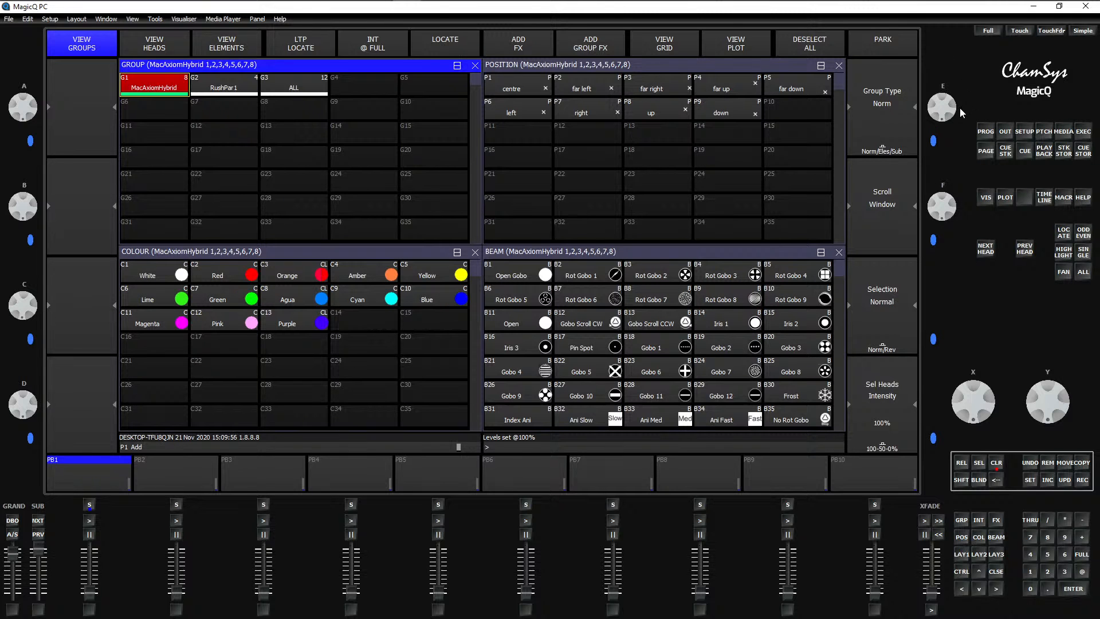
{"action": "left_click", "coordinate": [1006, 133]}
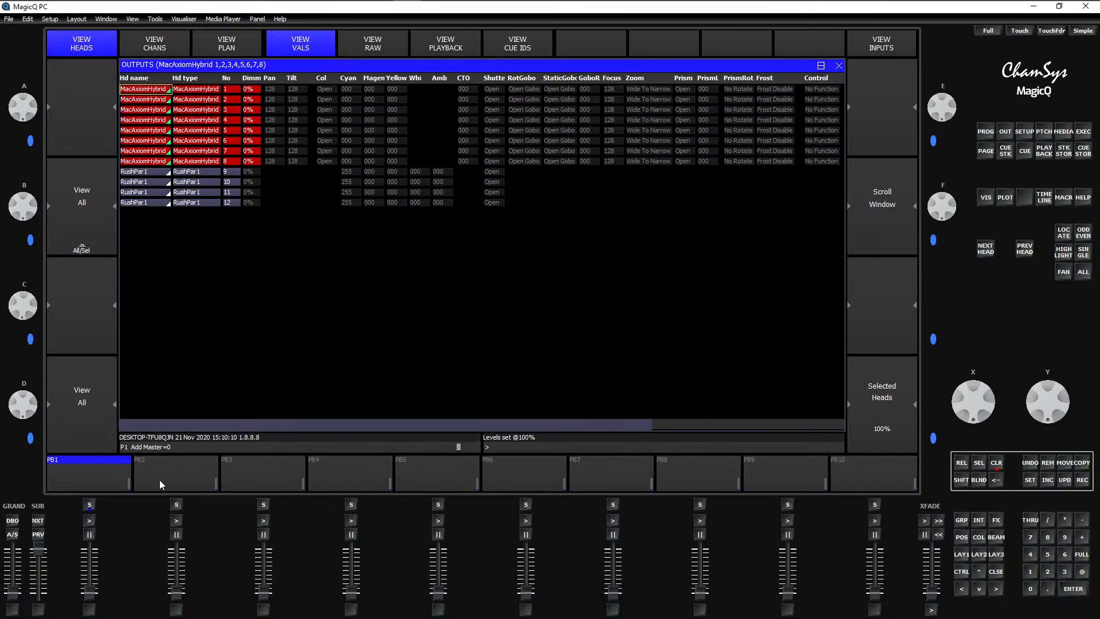
{"action": "left_click_drag", "start_coordinate": [12, 589], "coordinate": [30, 563]}
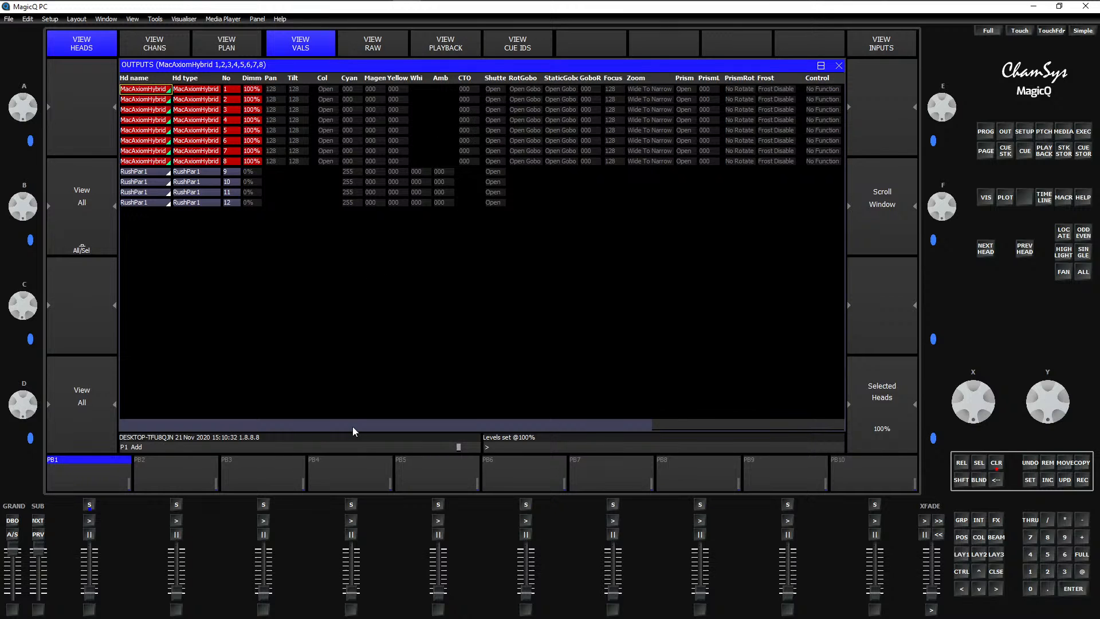
Step: Record the full-intensity MacAxiomHybrid look to playback PB1 and open the playback's name for entry
{"action": "key", "text": "ctrl+r"}
{"action": "left_click", "coordinate": [89, 504]}
{"action": "left_click", "coordinate": [9, 536]}
{"action": "left_click", "coordinate": [12, 535]}
{"action": "right_click", "coordinate": [93, 470]}
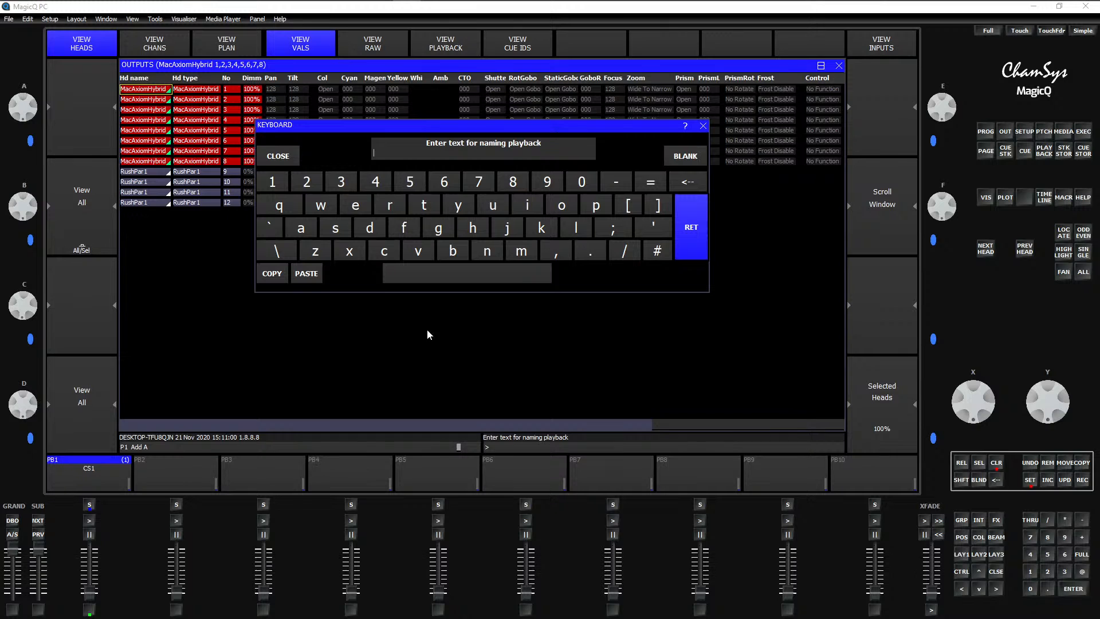
Step: Name playback 1 "Axiom INT"
{"action": "key", "text": "shift"}
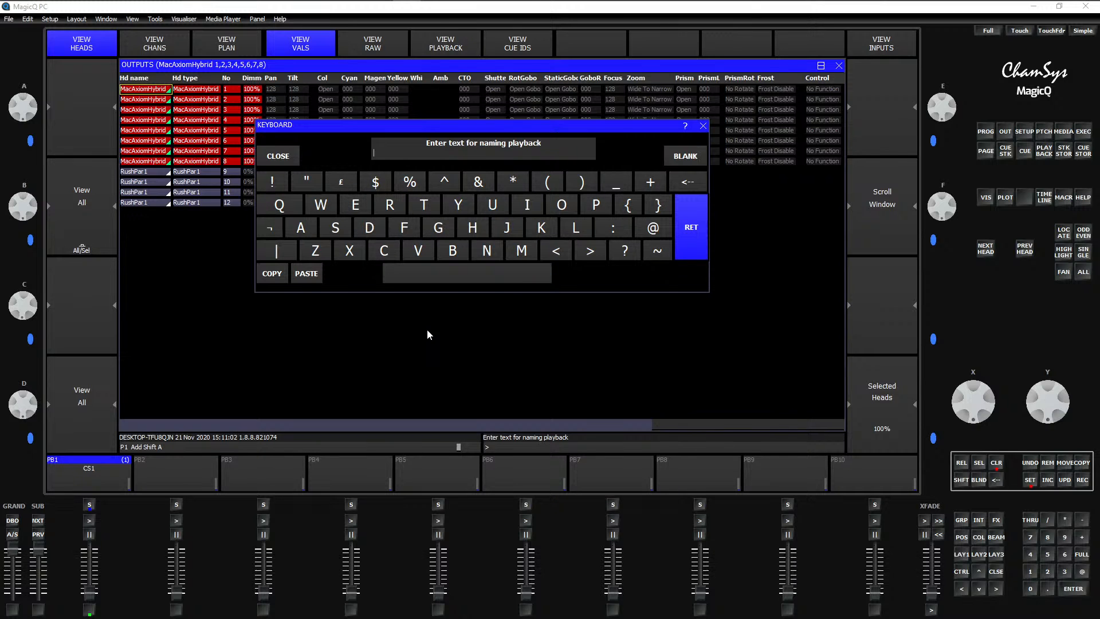
{"action": "type", "text": "Axoim"}
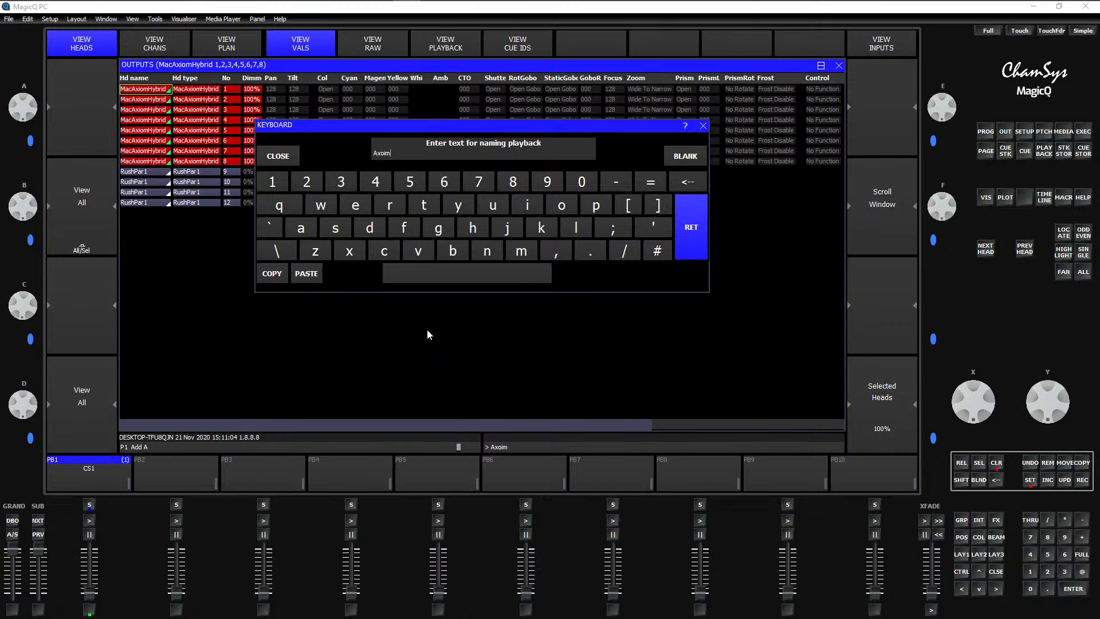
{"action": "key", "text": "BackSpace"}
{"action": "key", "text": "BackSpace"}
{"action": "key", "text": "BackSpace"}
{"action": "type", "text": "iom "}
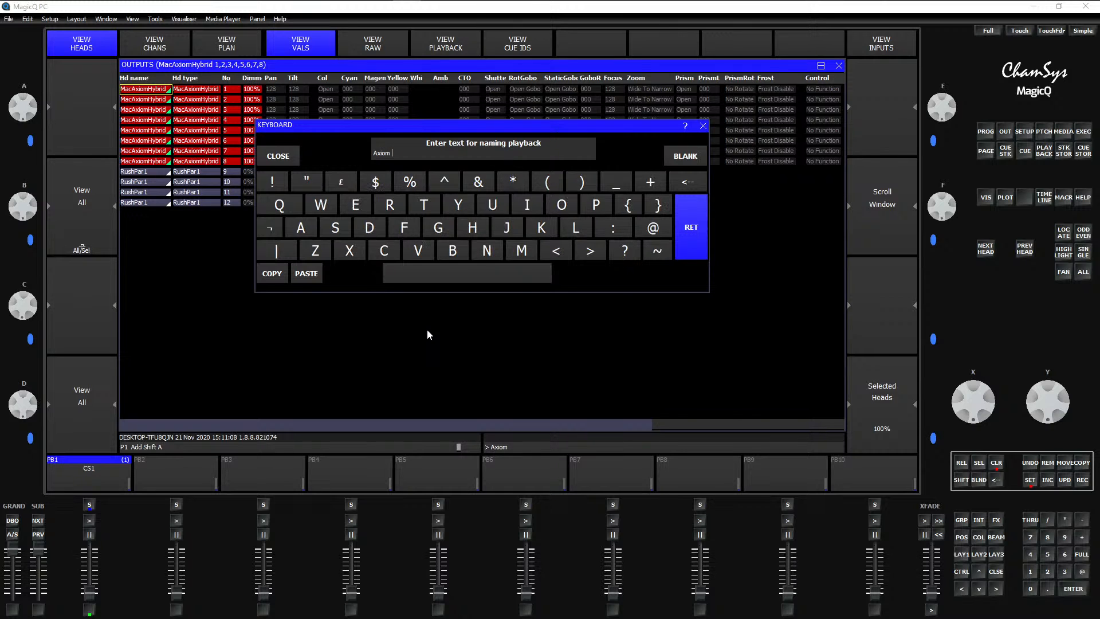
{"action": "type", "text": "INT"}
{"action": "key", "text": "Return"}
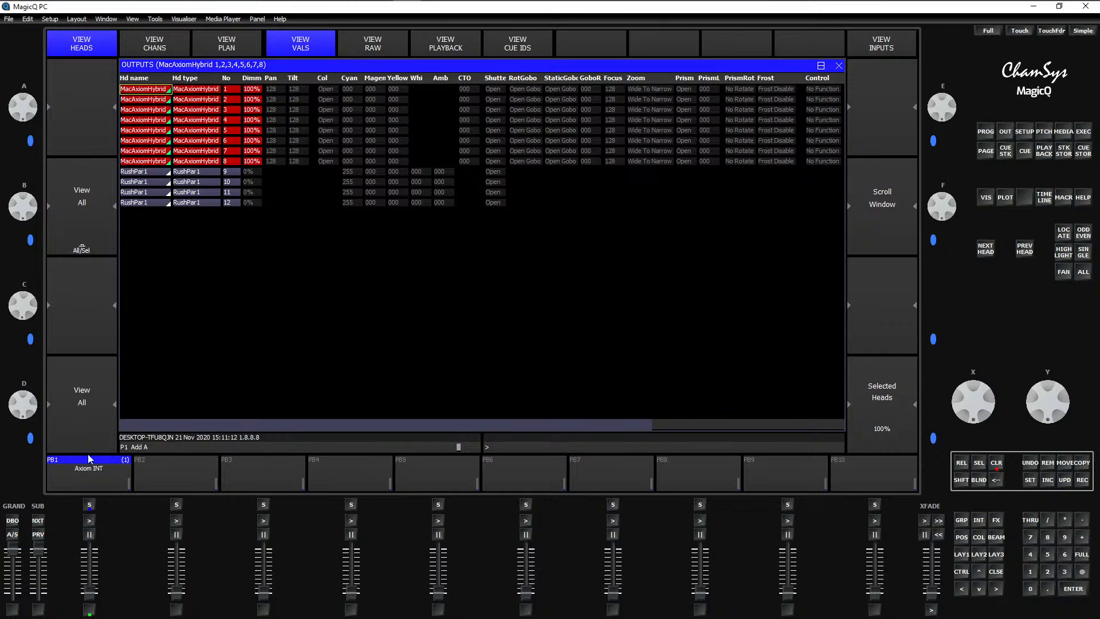
Step: Open the options of the Axiom INT cue stack and set its playback priority to Above Programmer
{"action": "double_click", "coordinate": [90, 507]}
{"action": "left_click", "coordinate": [89, 506]}
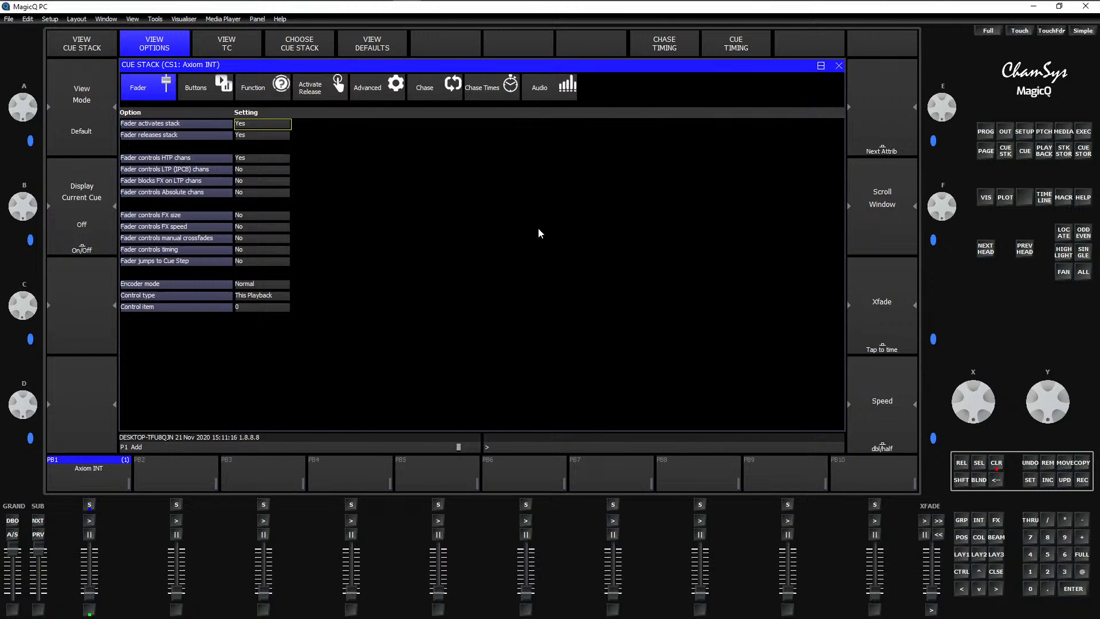
{"action": "left_click", "coordinate": [369, 95]}
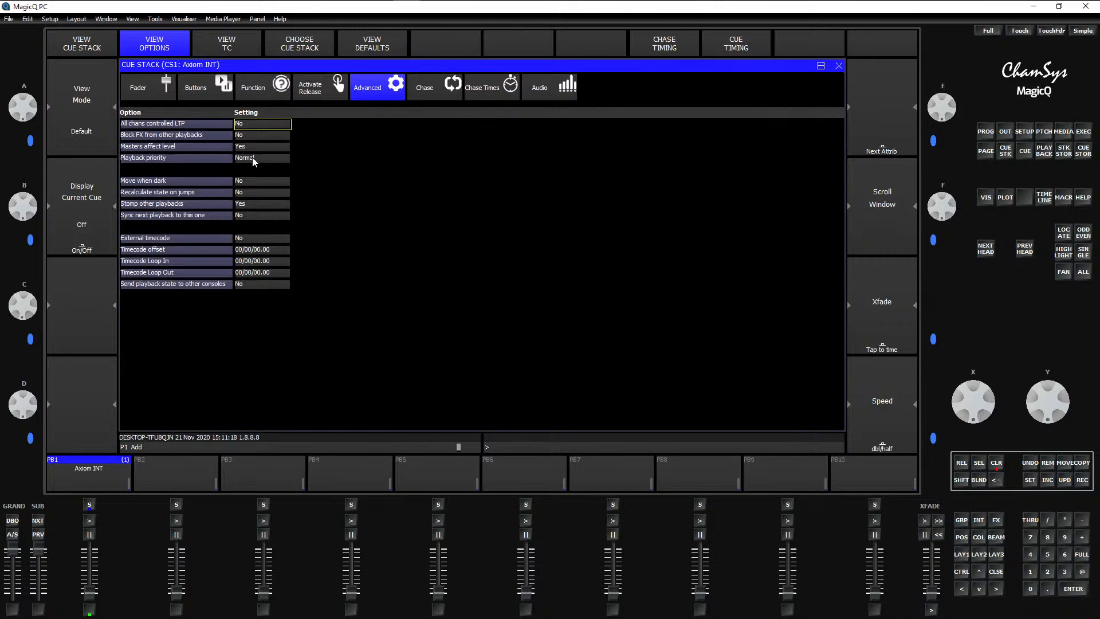
{"action": "left_click", "coordinate": [237, 156]}
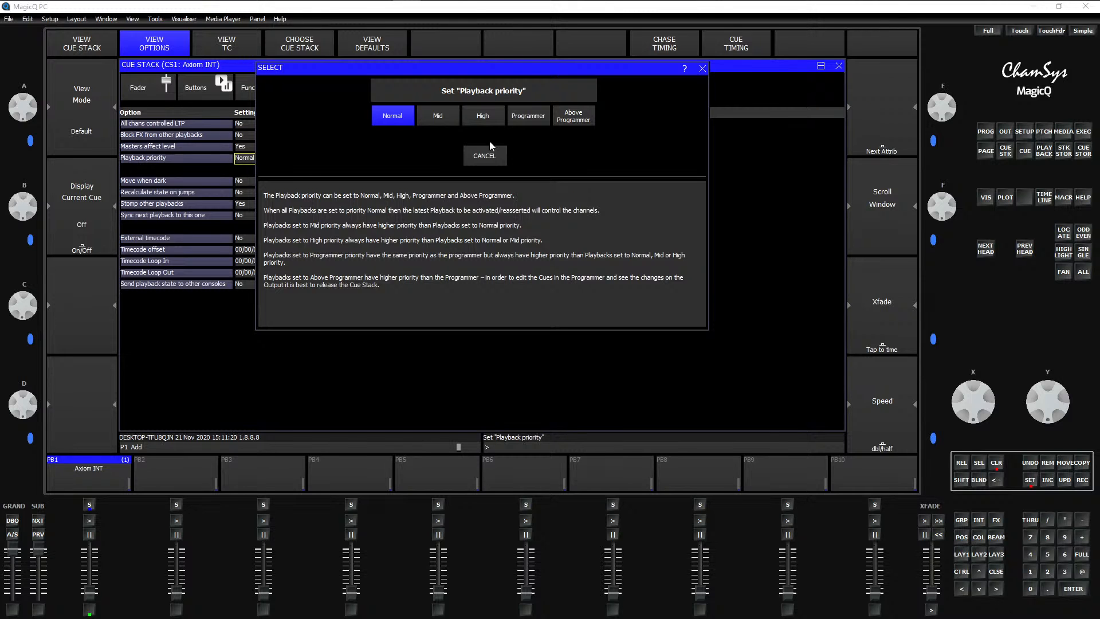
{"action": "left_click", "coordinate": [567, 110]}
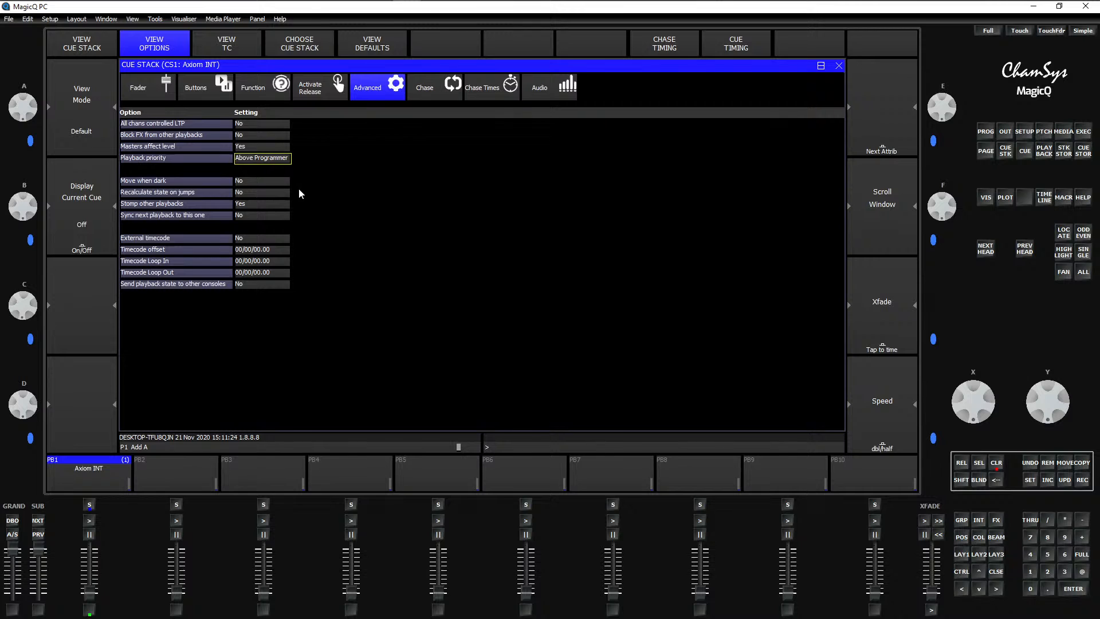
Step: Review the Function, Buttons and Fader options of the Axiom INT cue stack
{"action": "left_click", "coordinate": [269, 90]}
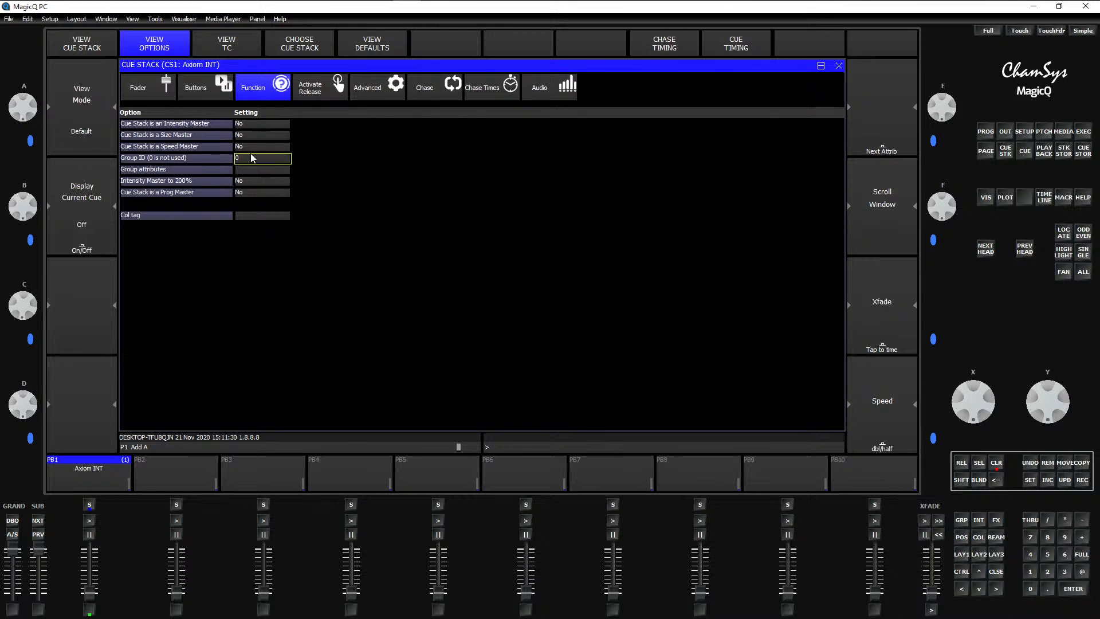
{"action": "left_click", "coordinate": [216, 92]}
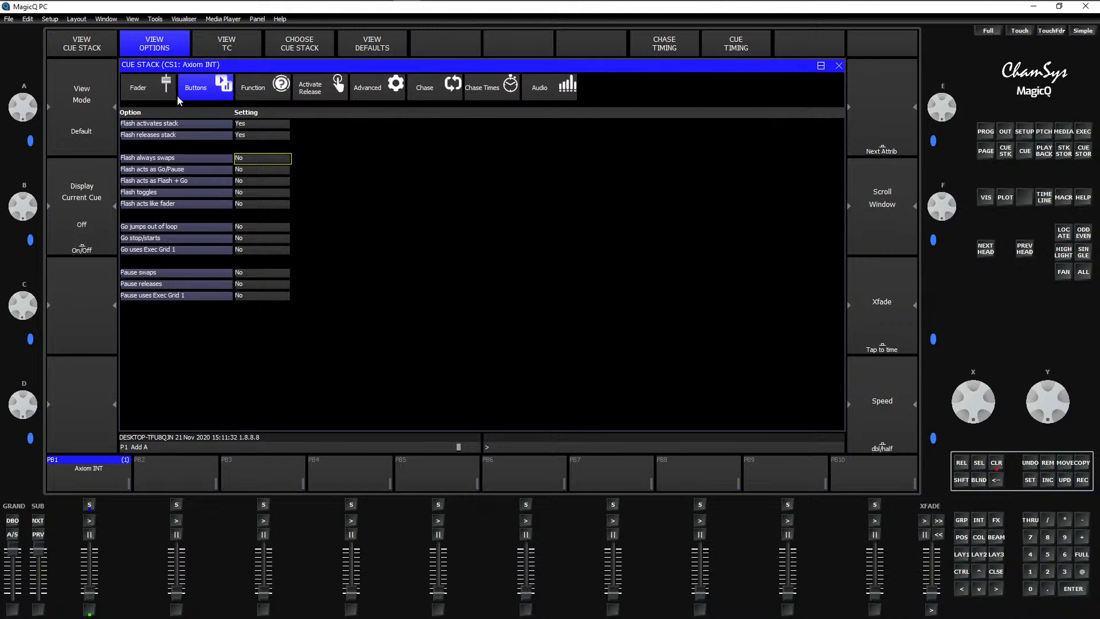
{"action": "left_click", "coordinate": [151, 98]}
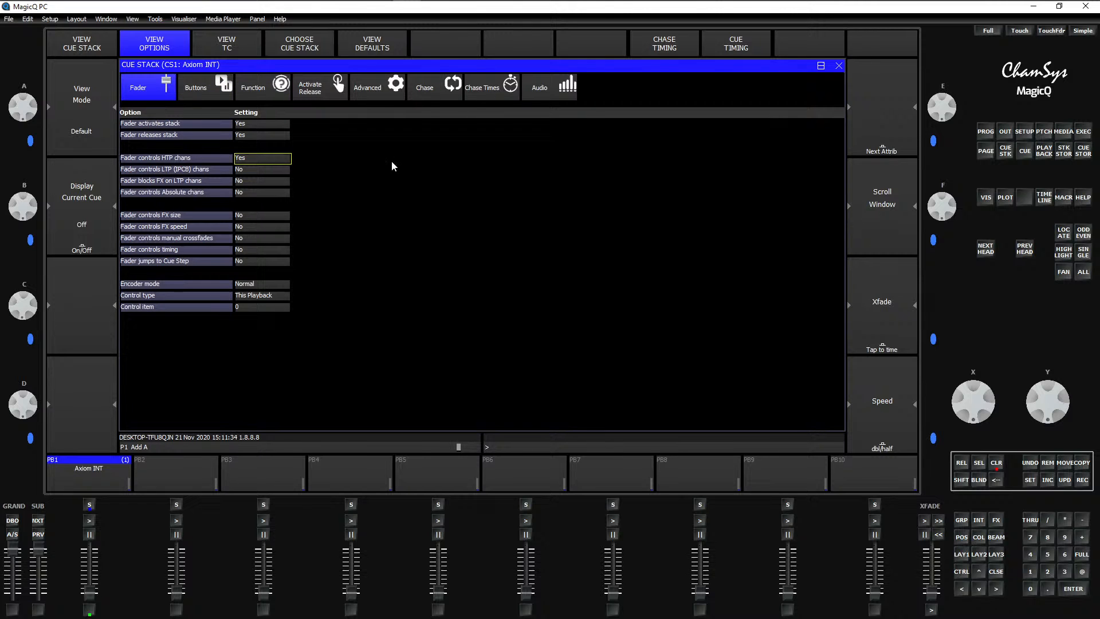
Step: Open the visualiser window and clear the programmer
{"action": "mouse_move", "coordinate": [455, 8]}
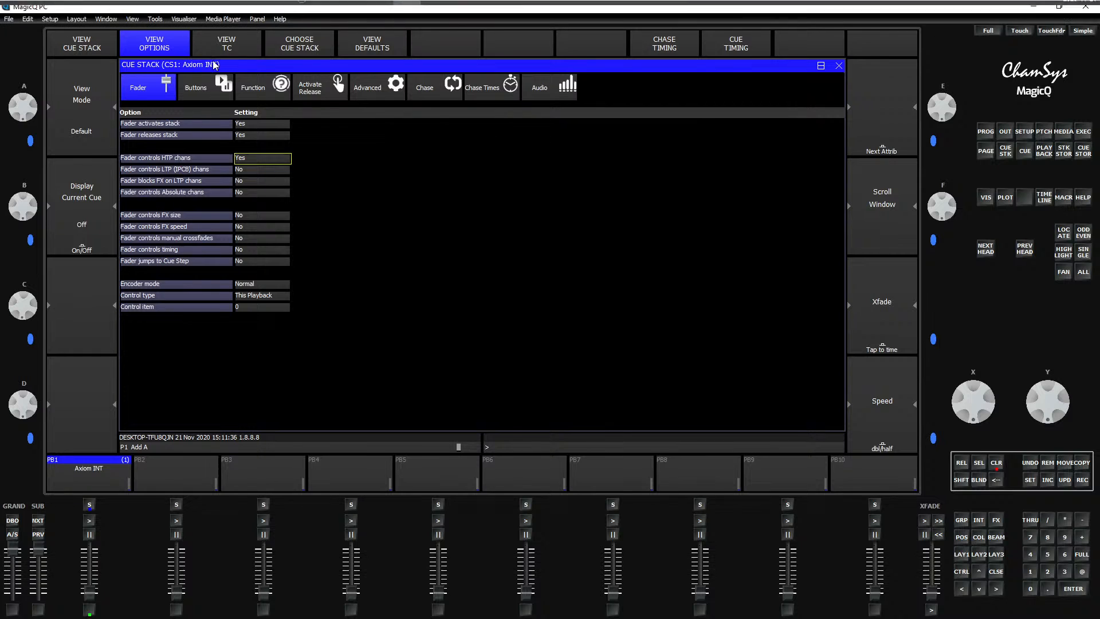
{"action": "left_click", "coordinate": [183, 20]}
{"action": "left_click", "coordinate": [207, 33]}
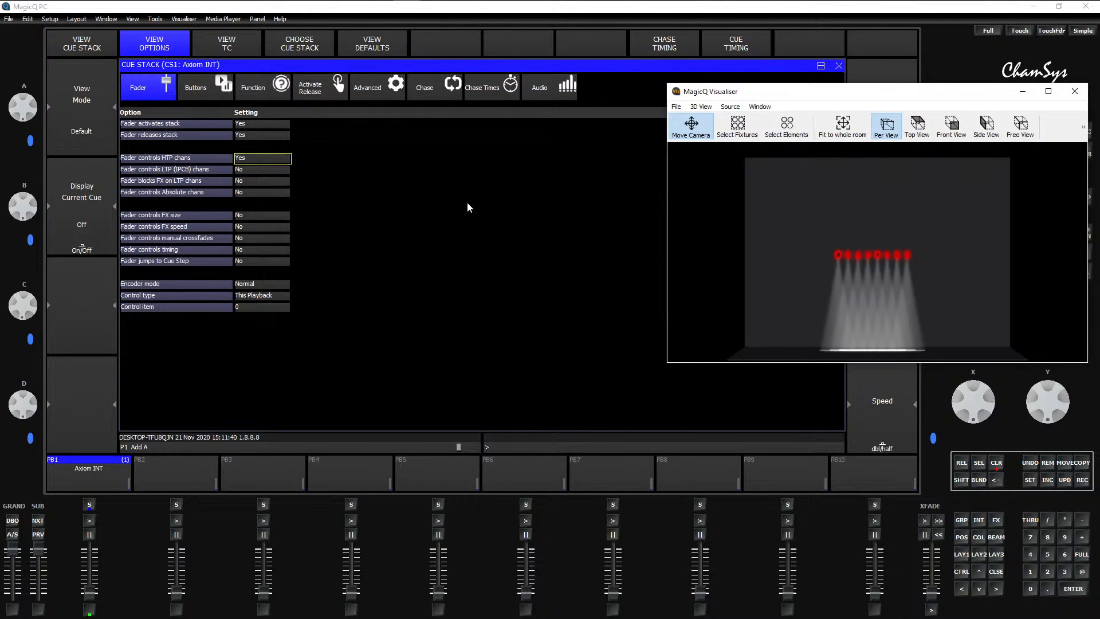
{"action": "left_click", "coordinate": [971, 462]}
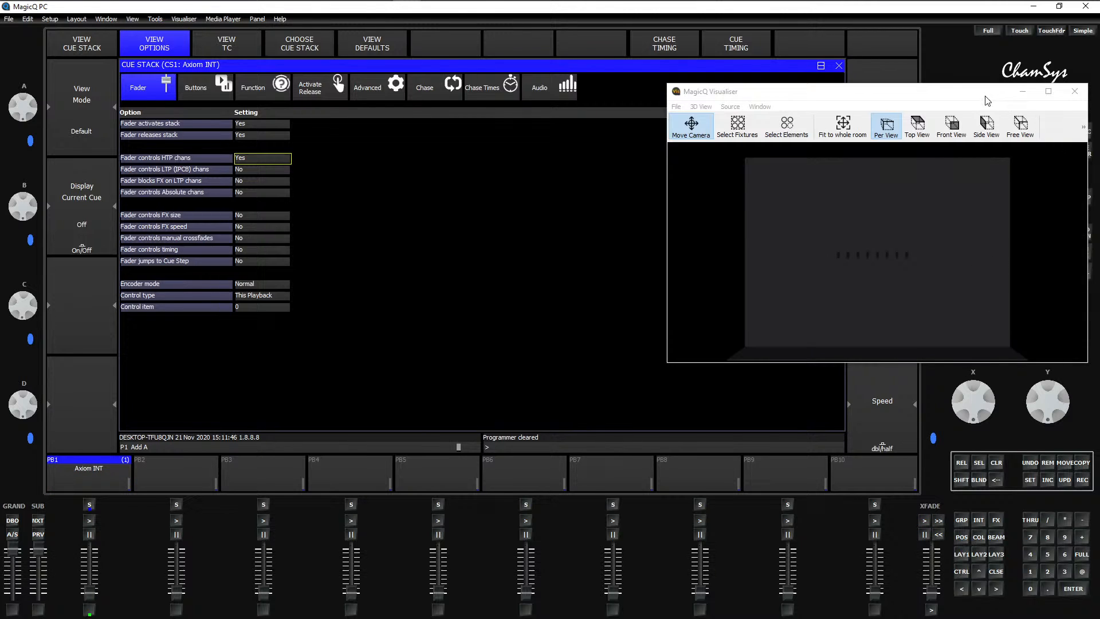
Step: From the execute grid, apply yellow, cyan and red in turn to the MacAxiomHybrid group while watching the visualiser
{"action": "left_click_drag", "start_coordinate": [986, 97], "coordinate": [1004, 157]}
{"action": "left_click", "coordinate": [1078, 132]}
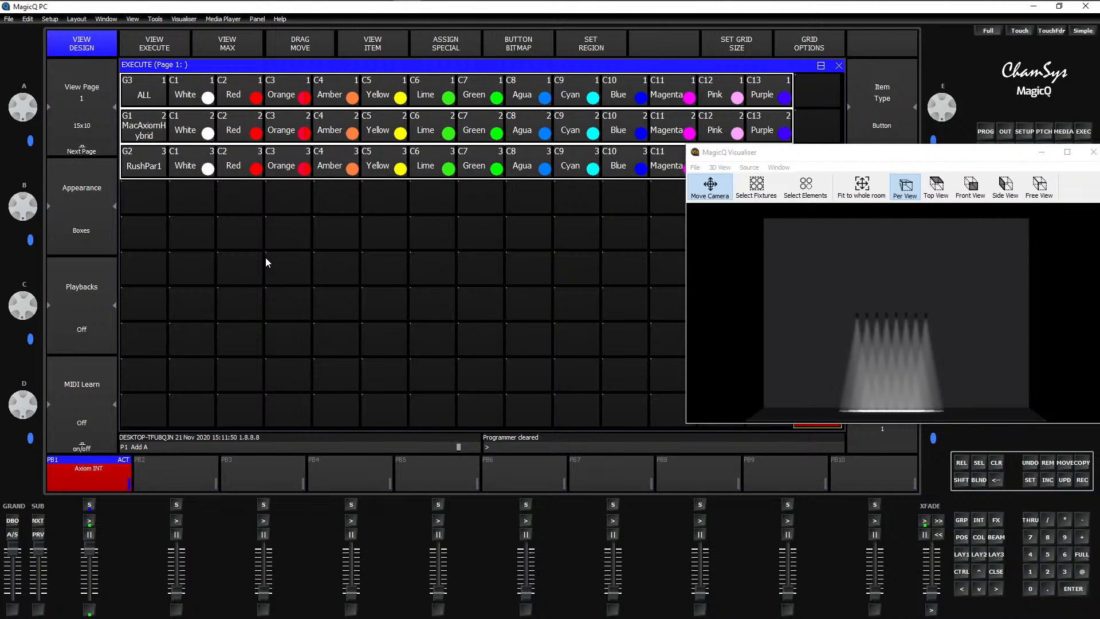
{"action": "left_click", "coordinate": [401, 134]}
{"action": "left_click", "coordinate": [591, 133]}
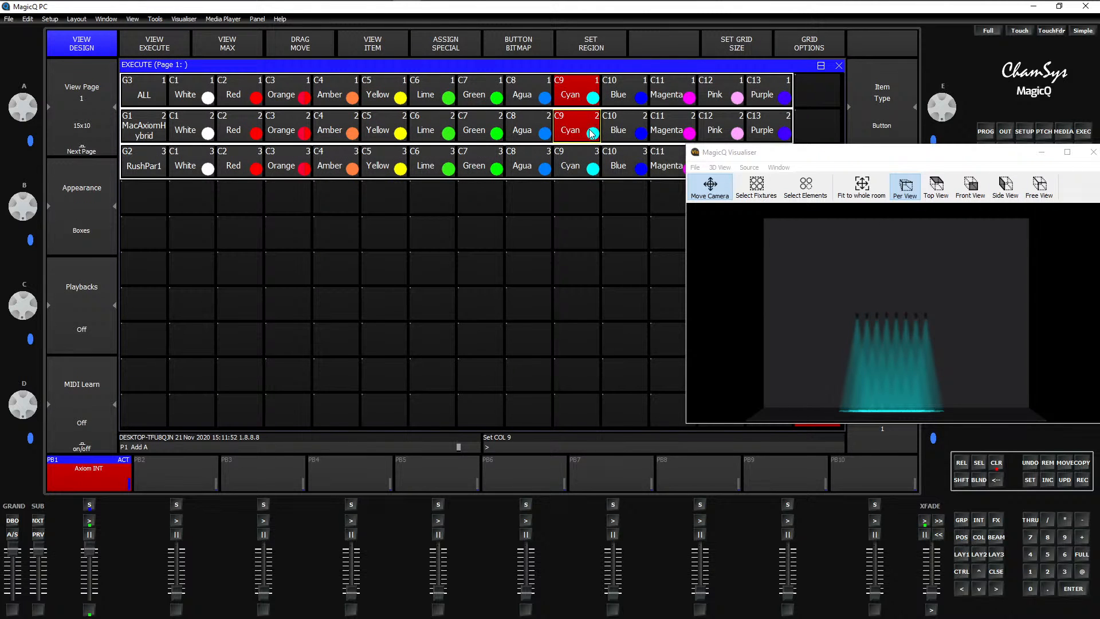
{"action": "left_click", "coordinate": [253, 129]}
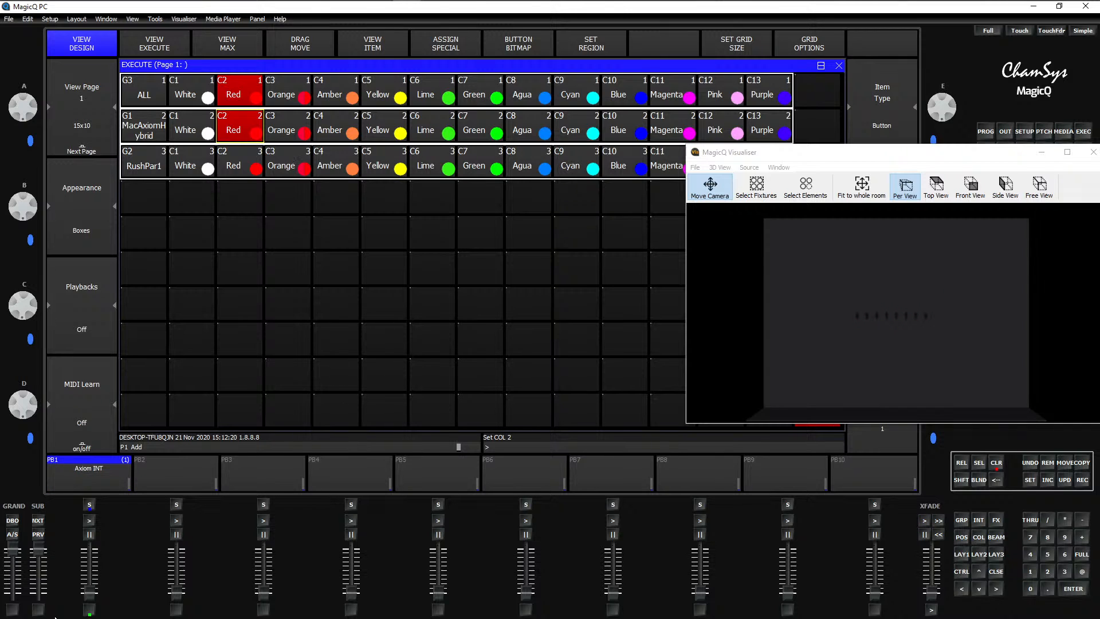
Step: Test the Axiom INT playback by flashing it and by raising and lowering its fader twice
{"action": "left_click", "coordinate": [90, 609]}
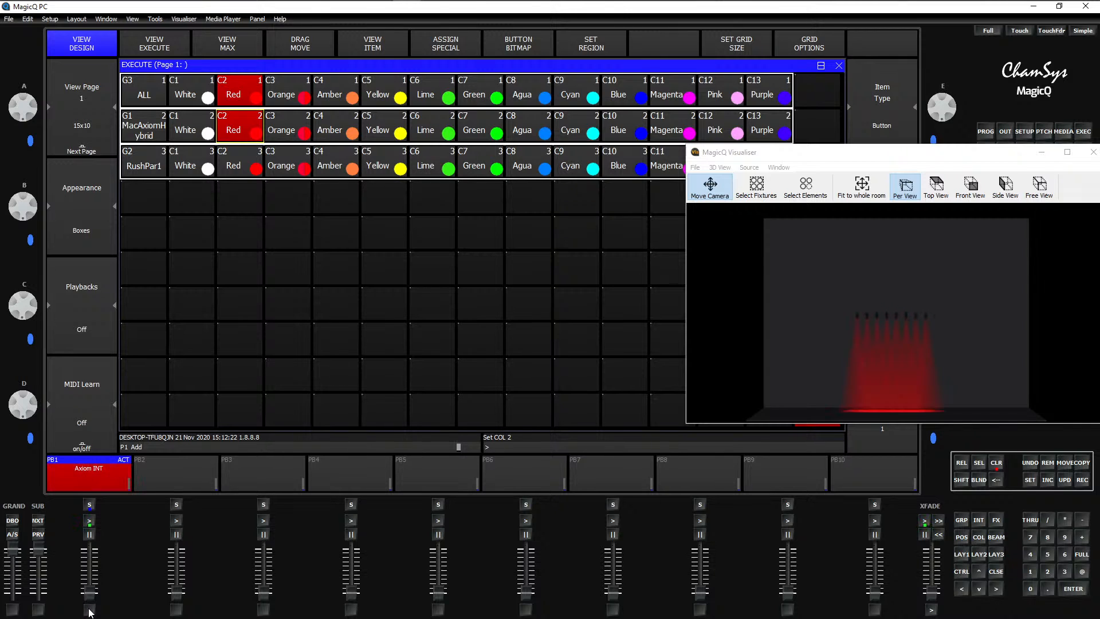
{"action": "key", "text": "z"}
{"action": "key", "text": "z"}
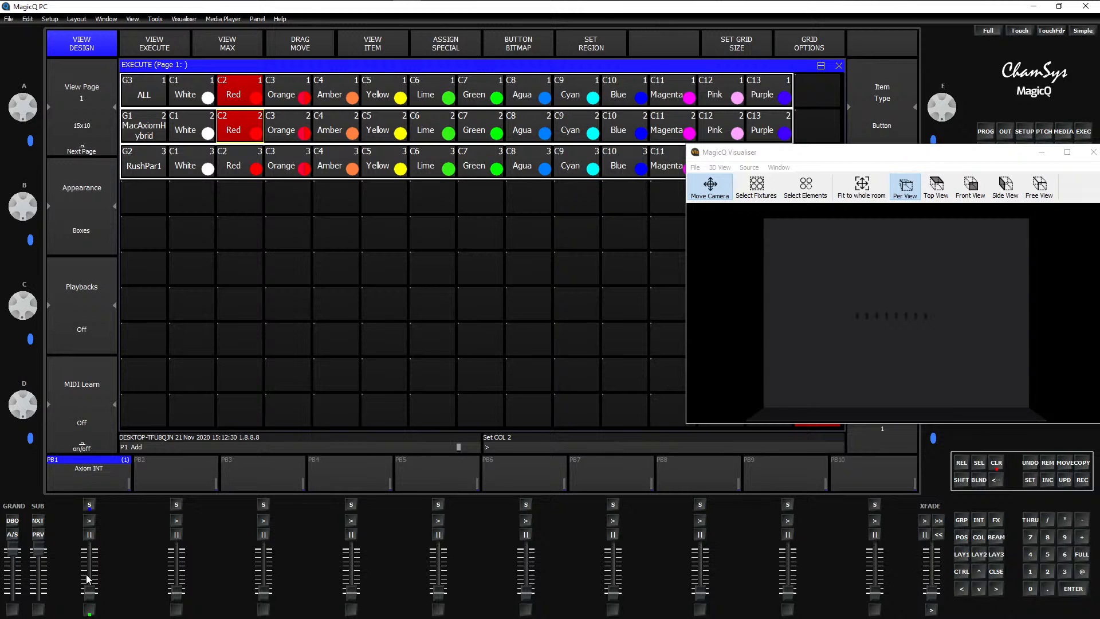
{"action": "scroll", "coordinate": [87, 579], "scroll_direction": "up", "scroll_amount": 10}
{"action": "scroll", "coordinate": [86, 579], "scroll_direction": "down", "scroll_amount": 10}
{"action": "scroll", "coordinate": [86, 579], "scroll_direction": "up", "scroll_amount": 10}
{"action": "scroll", "coordinate": [86, 579], "scroll_direction": "down", "scroll_amount": 10}
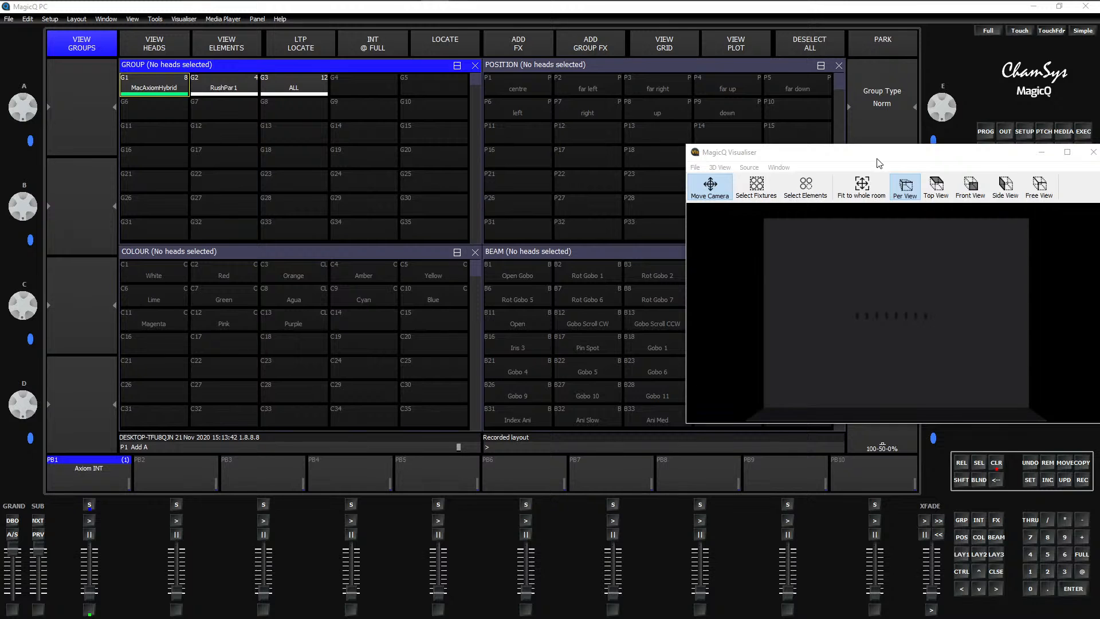
Step: Minimise the visualiser window to uncover the console
{"action": "left_click_drag", "start_coordinate": [880, 159], "coordinate": [907, 107]}
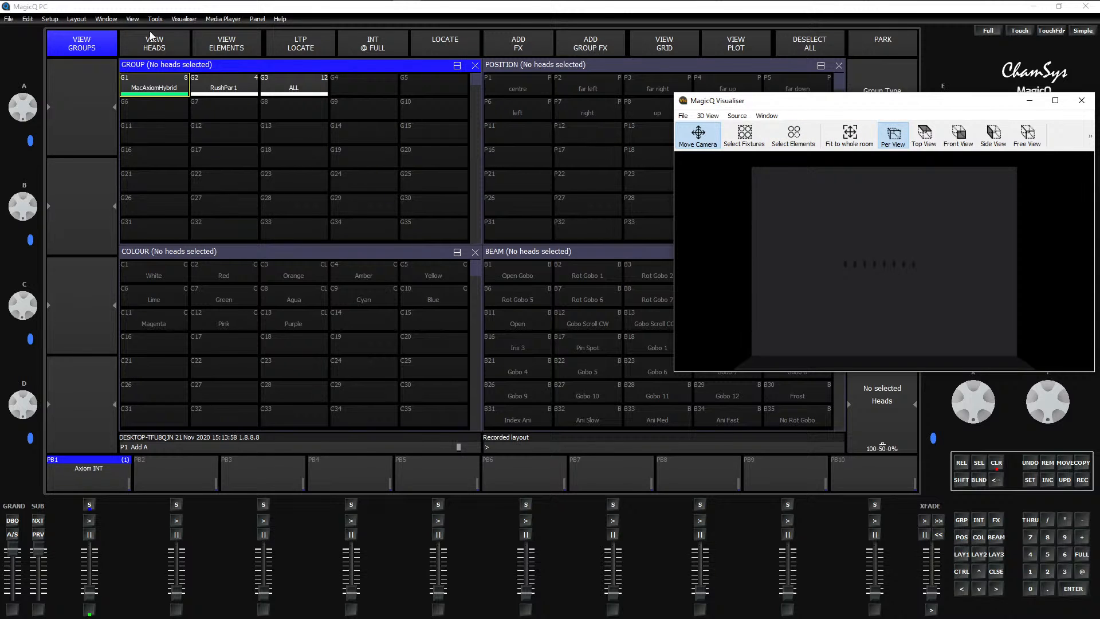
{"action": "left_click", "coordinate": [256, 19]}
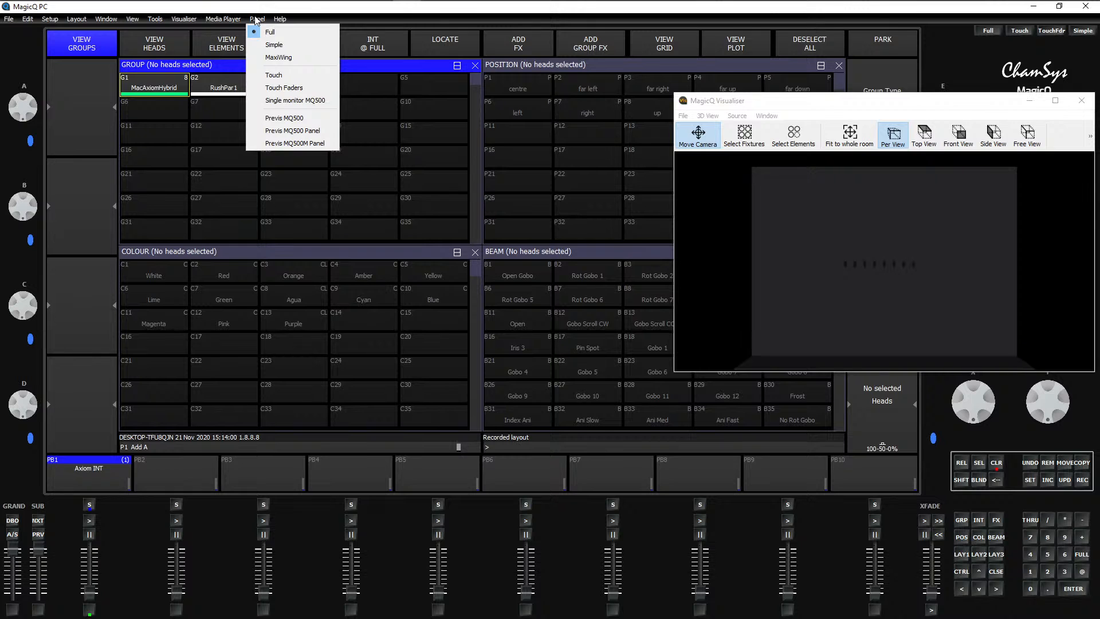
{"action": "left_click", "coordinate": [256, 19]}
{"action": "left_click", "coordinate": [231, 21]}
{"action": "left_click", "coordinate": [230, 21]}
{"action": "left_click", "coordinate": [154, 20]}
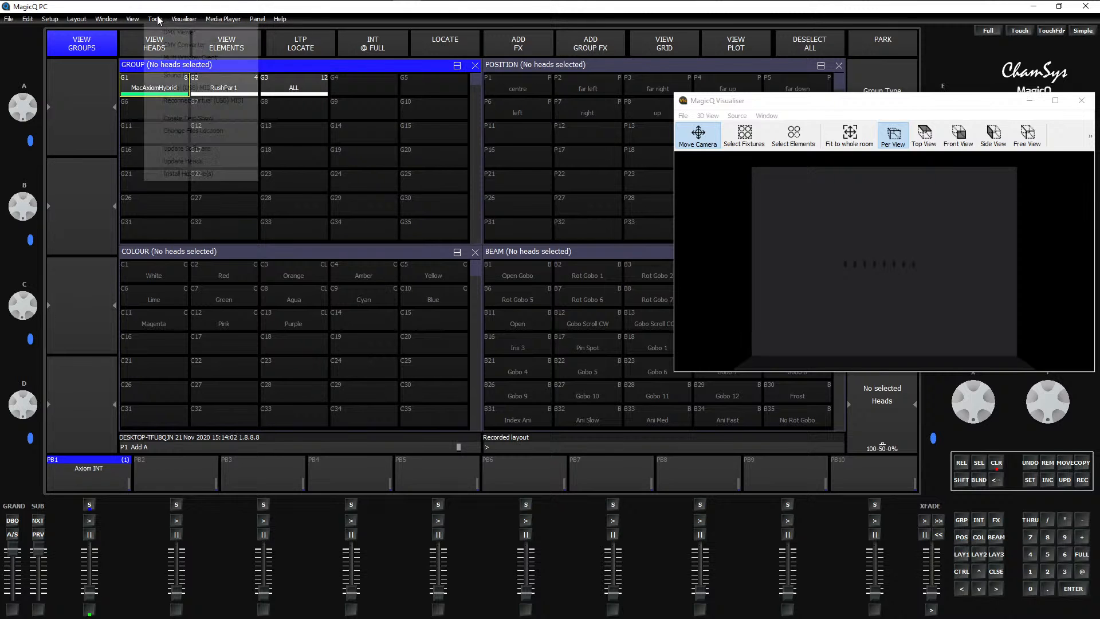
{"action": "left_click", "coordinate": [153, 21]}
{"action": "left_click", "coordinate": [134, 20]}
{"action": "left_click", "coordinate": [134, 21]}
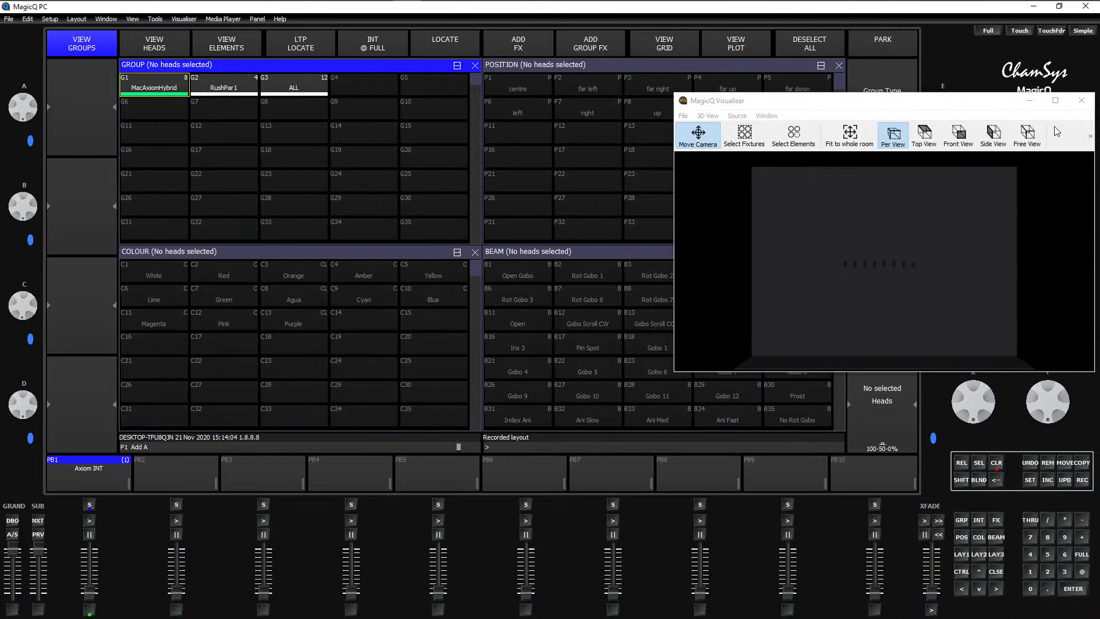
{"action": "left_click", "coordinate": [1029, 101]}
Step: Open the window settings in the console setup and set the colour scheme to Black (old)
{"action": "left_click", "coordinate": [1023, 133]}
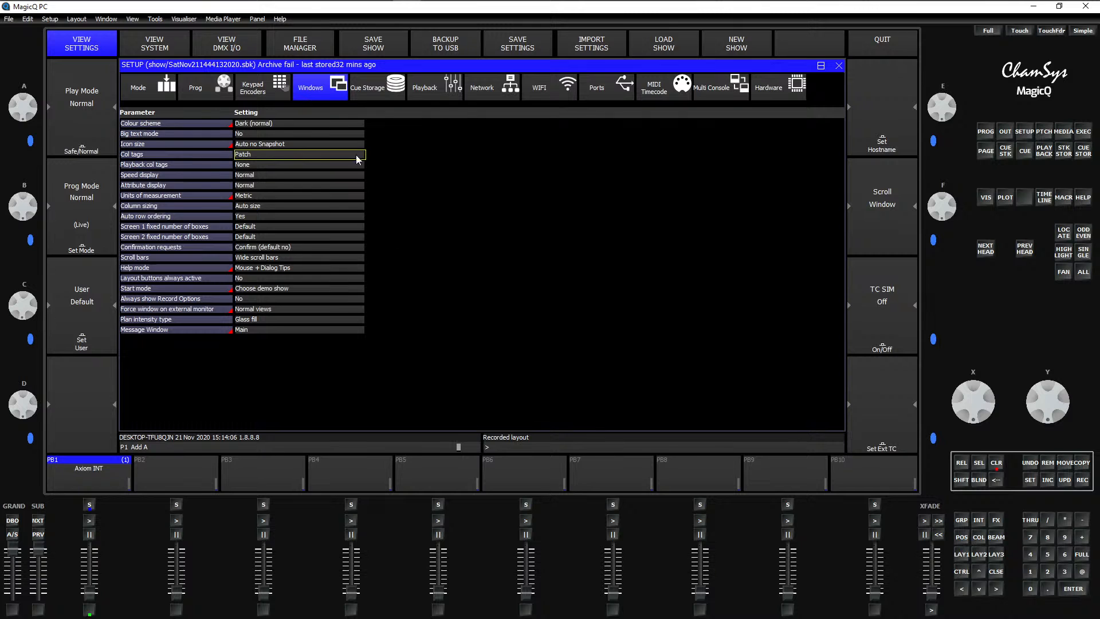
{"action": "left_click", "coordinate": [277, 125]}
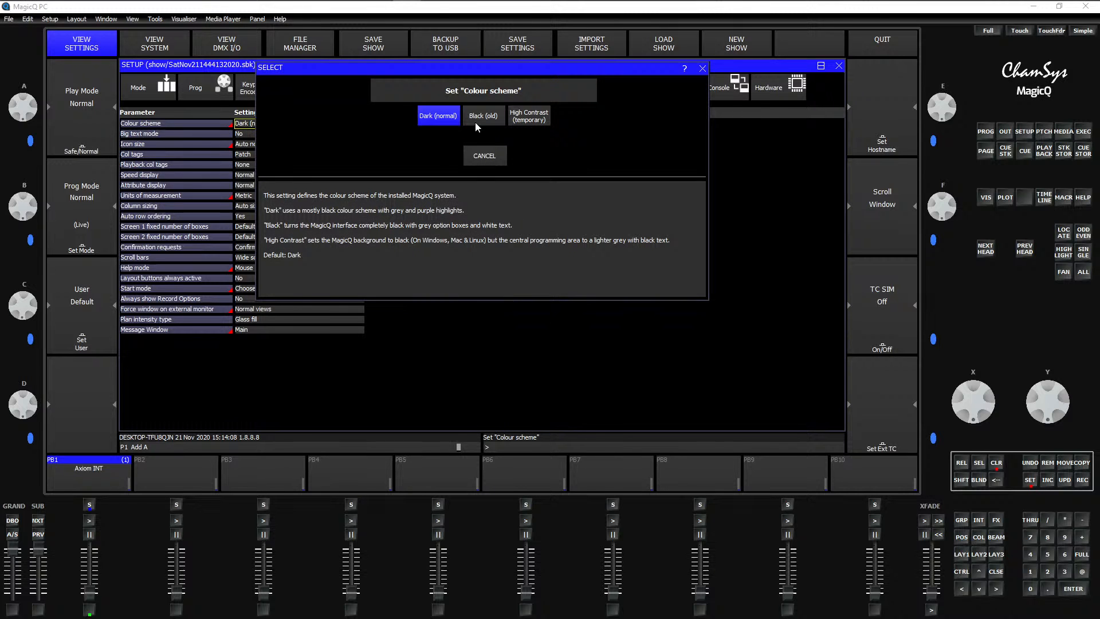
{"action": "left_click", "coordinate": [475, 119]}
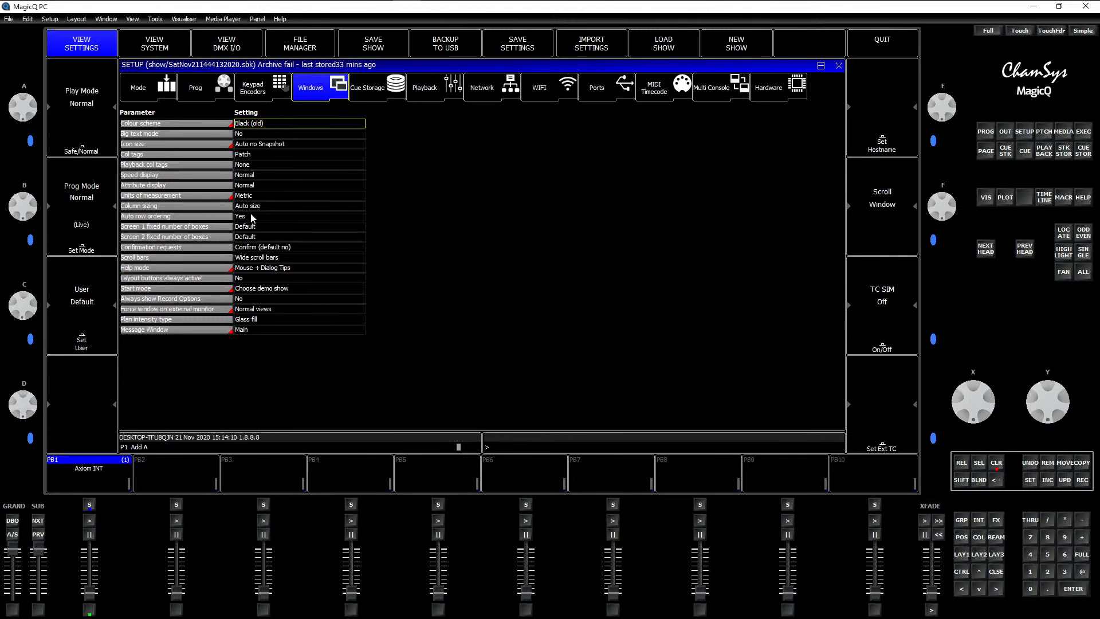
Step: Examine the group layout and the execute grid's design and execute views in the Black (old) scheme
{"action": "left_click", "coordinate": [961, 553]}
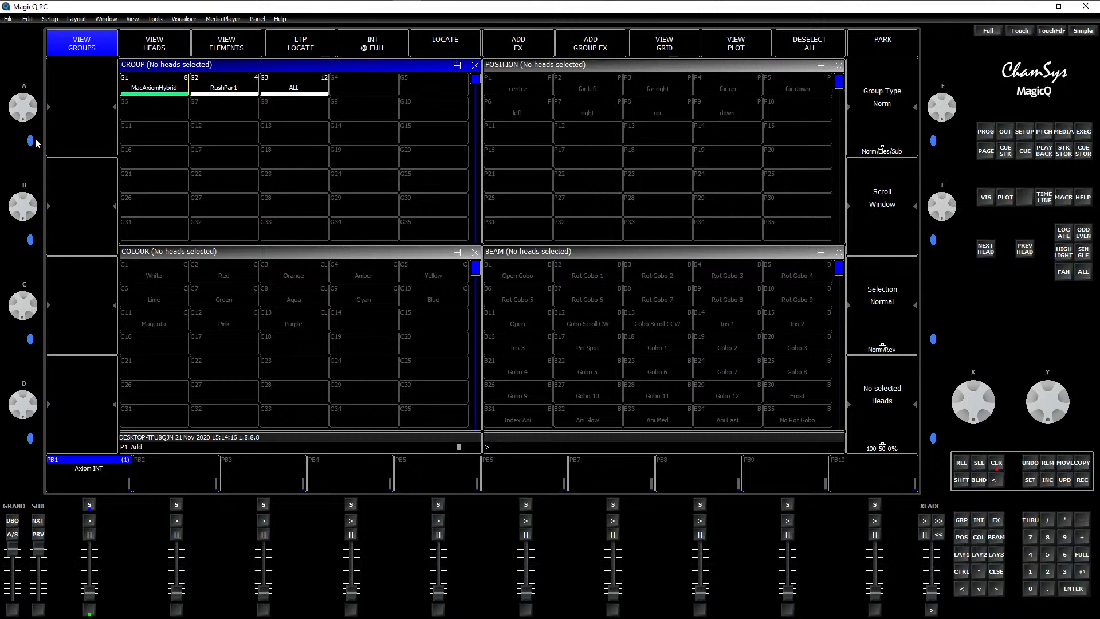
{"action": "left_click", "coordinate": [1085, 135]}
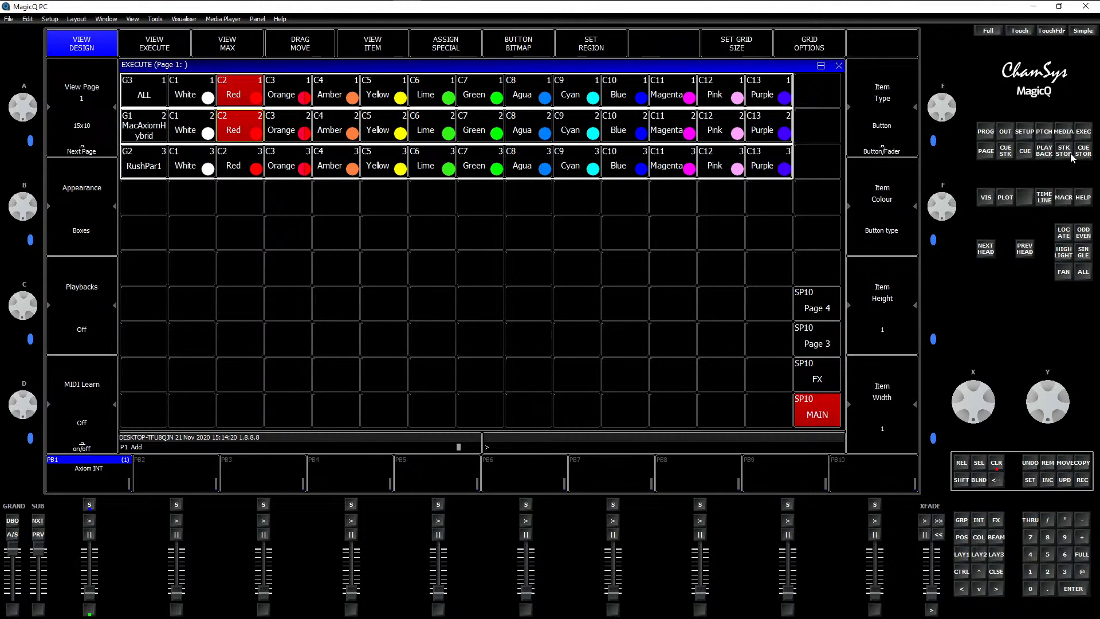
{"action": "left_click", "coordinate": [182, 48]}
{"action": "left_click", "coordinate": [72, 51]}
Step: Return to the console setup and set the colour scheme to High Contrast (temporary)
{"action": "left_click", "coordinate": [1026, 133]}
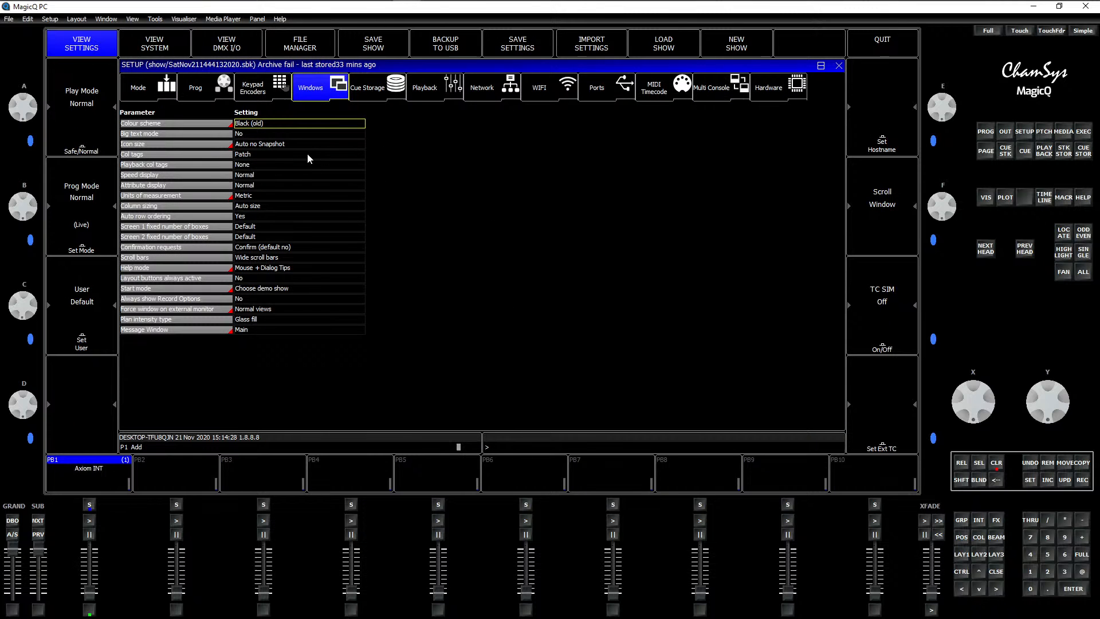
{"action": "left_click", "coordinate": [276, 125]}
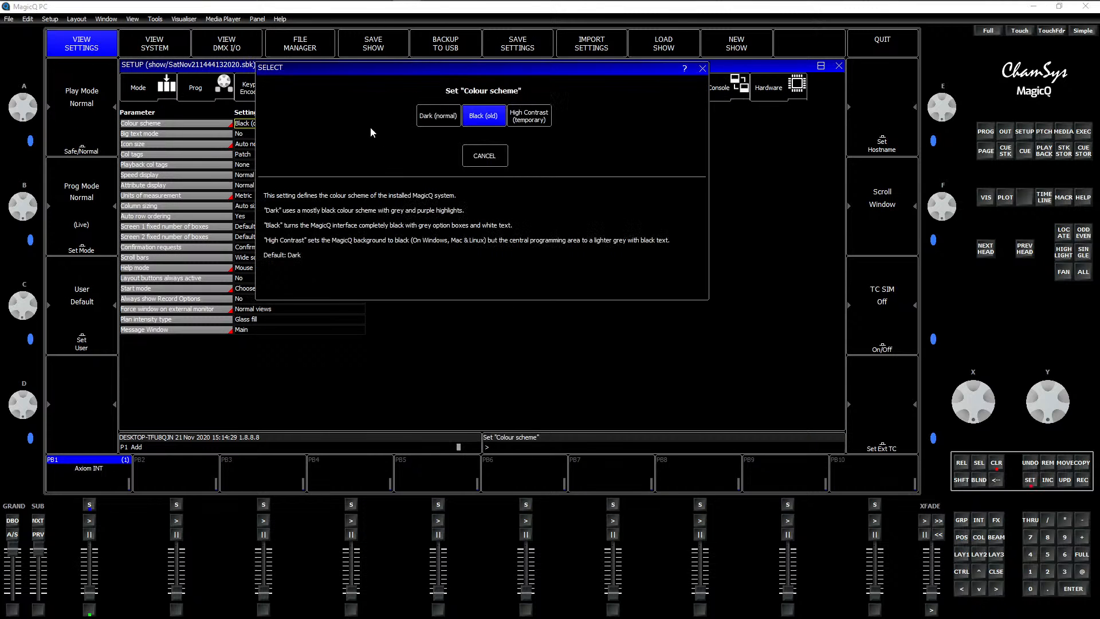
{"action": "left_click", "coordinate": [528, 117]}
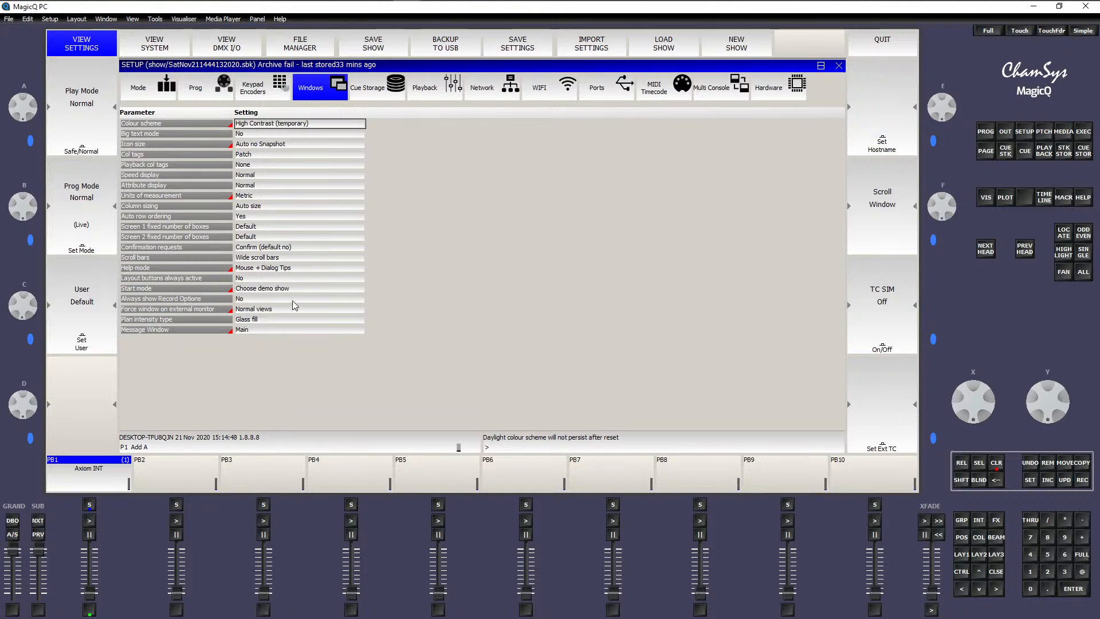
Step: Set the colour scheme back to Dark (normal)
{"action": "left_click", "coordinate": [272, 125]}
{"action": "left_click", "coordinate": [437, 116]}
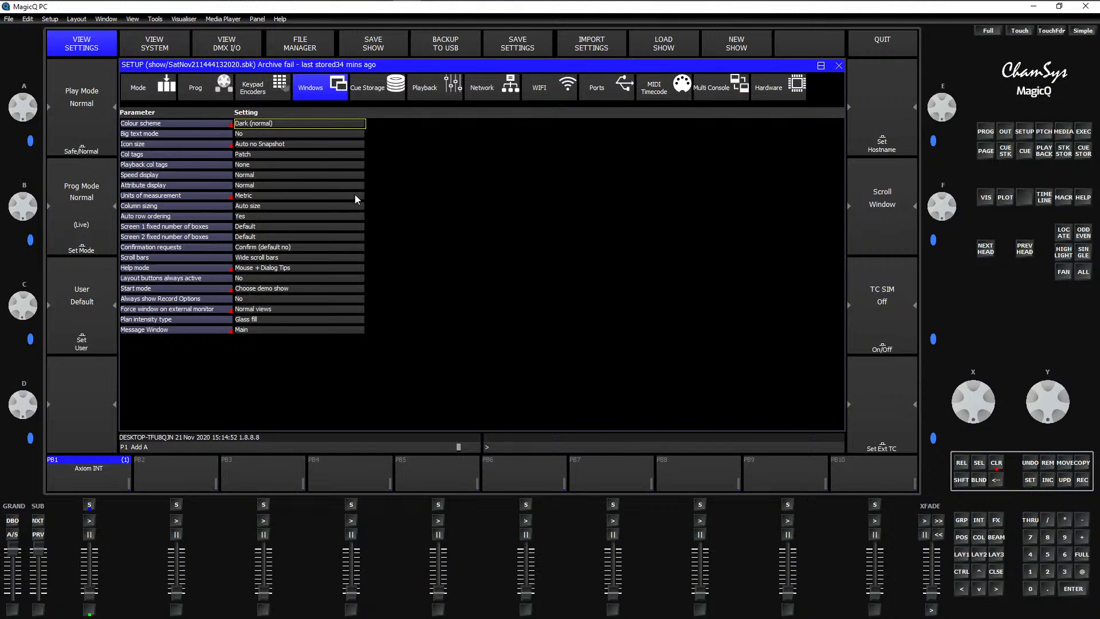
{"action": "left_click", "coordinate": [254, 124]}
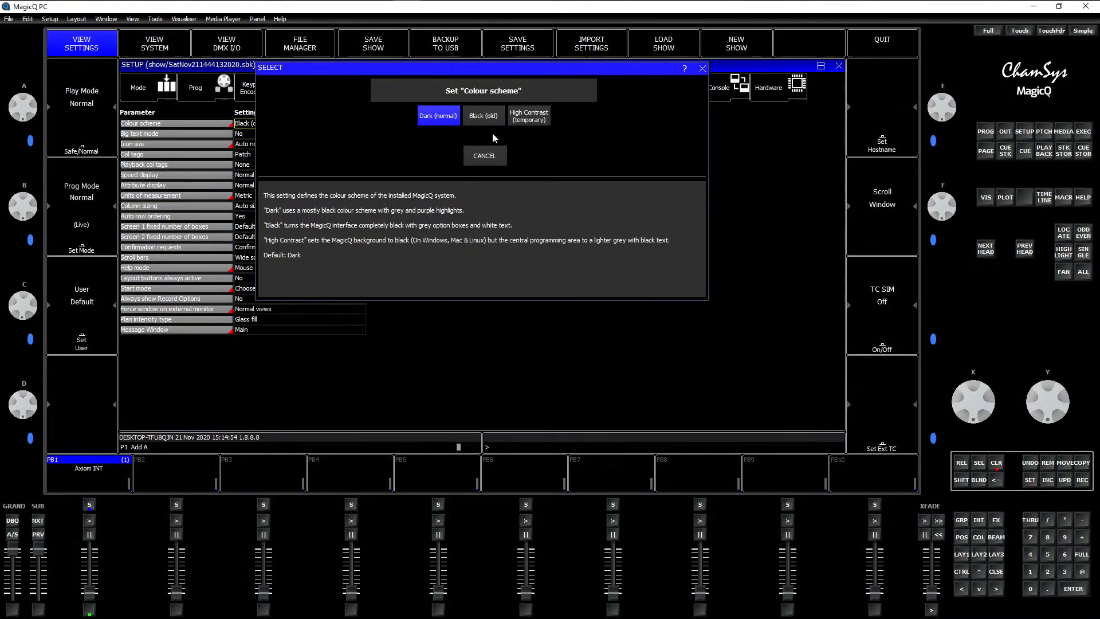
{"action": "left_click", "coordinate": [485, 155]}
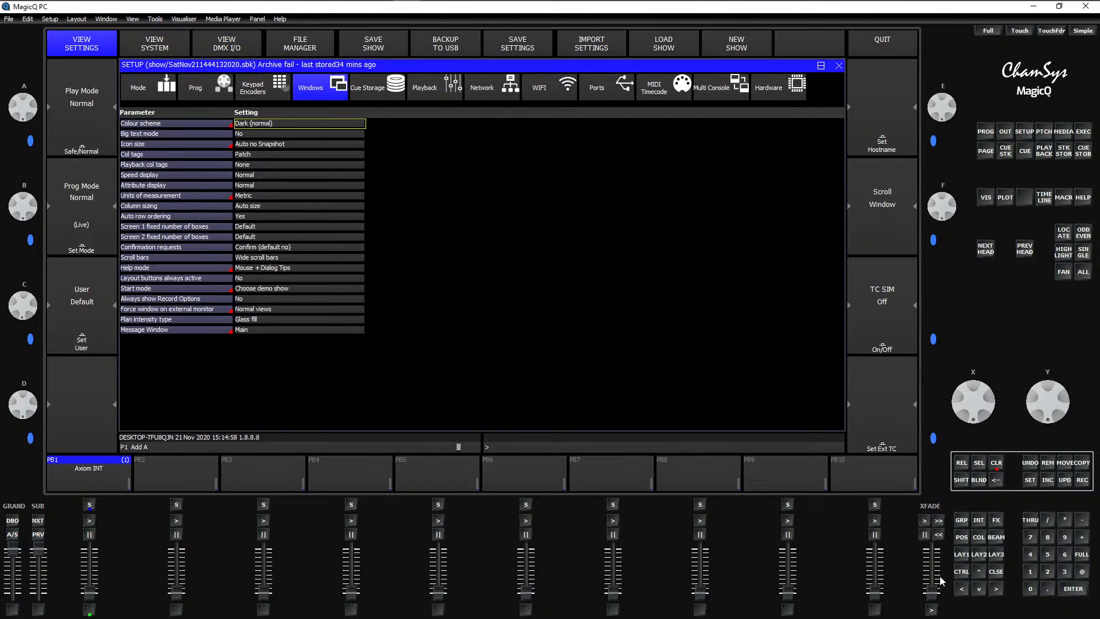
Step: Bring head 6 to full intensity and clear the programmer
{"action": "key", "text": "Escape"}
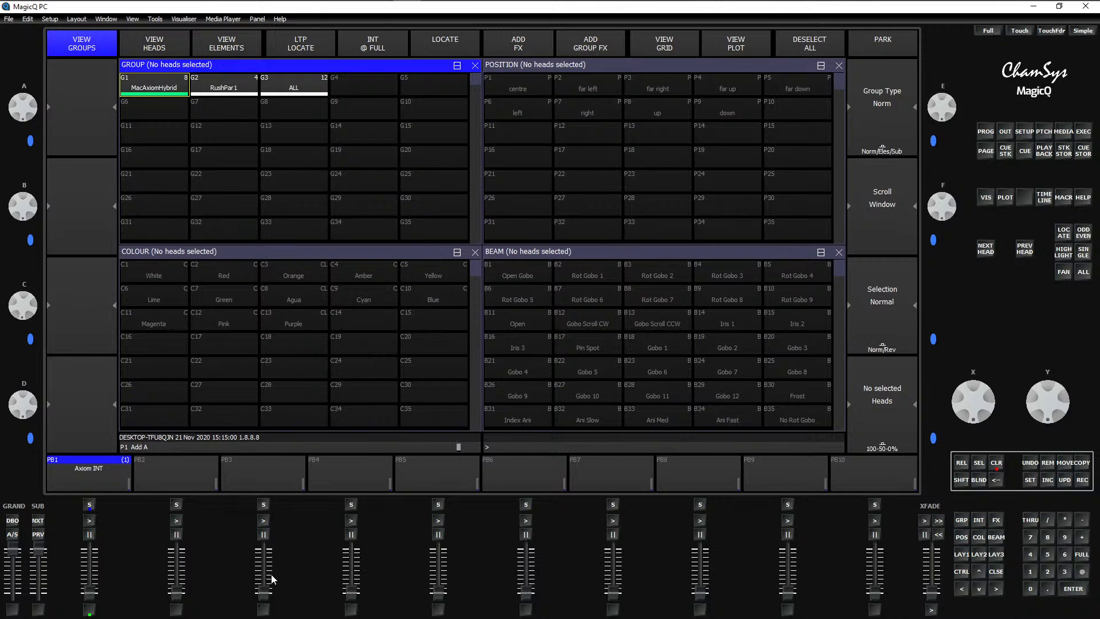
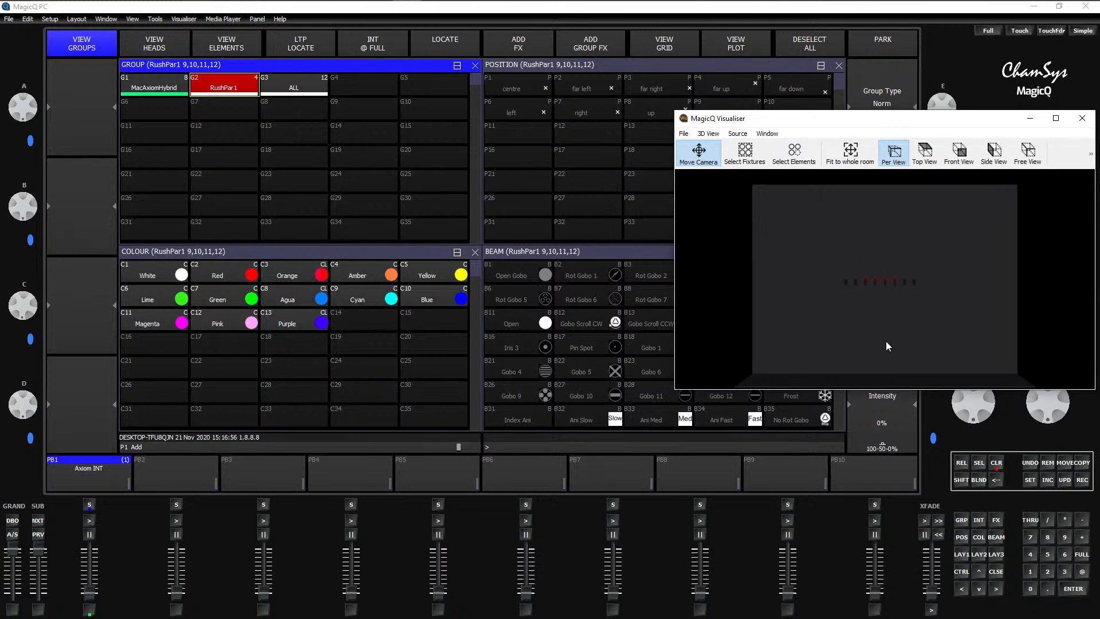
{"action": "left_click", "coordinate": [1069, 553]}
{"action": "left_click", "coordinate": [1081, 554]}
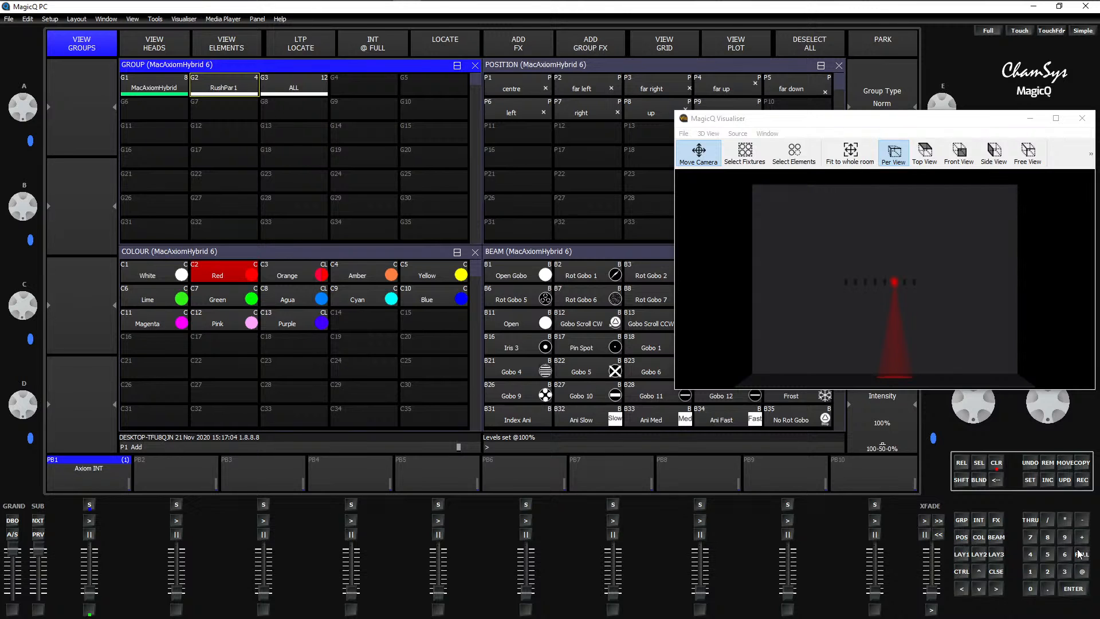
{"action": "left_click", "coordinate": [996, 464]}
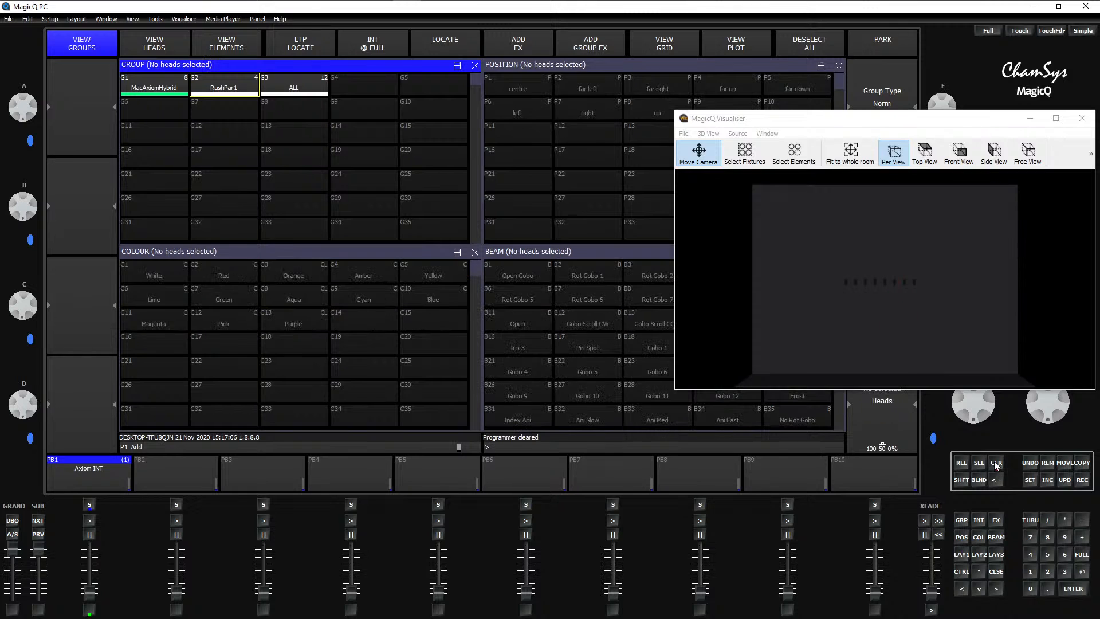
Step: Set the RushPar1 group to full intensity with the White colour palette
{"action": "left_click", "coordinate": [233, 85]}
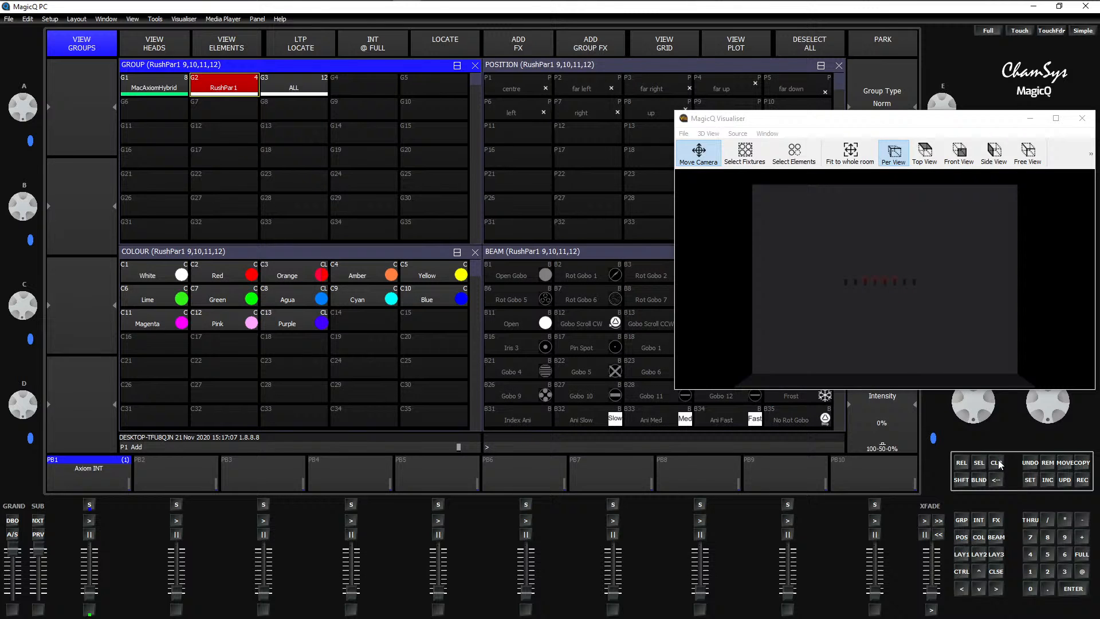
{"action": "left_click", "coordinate": [1081, 554]}
{"action": "left_click", "coordinate": [161, 277]}
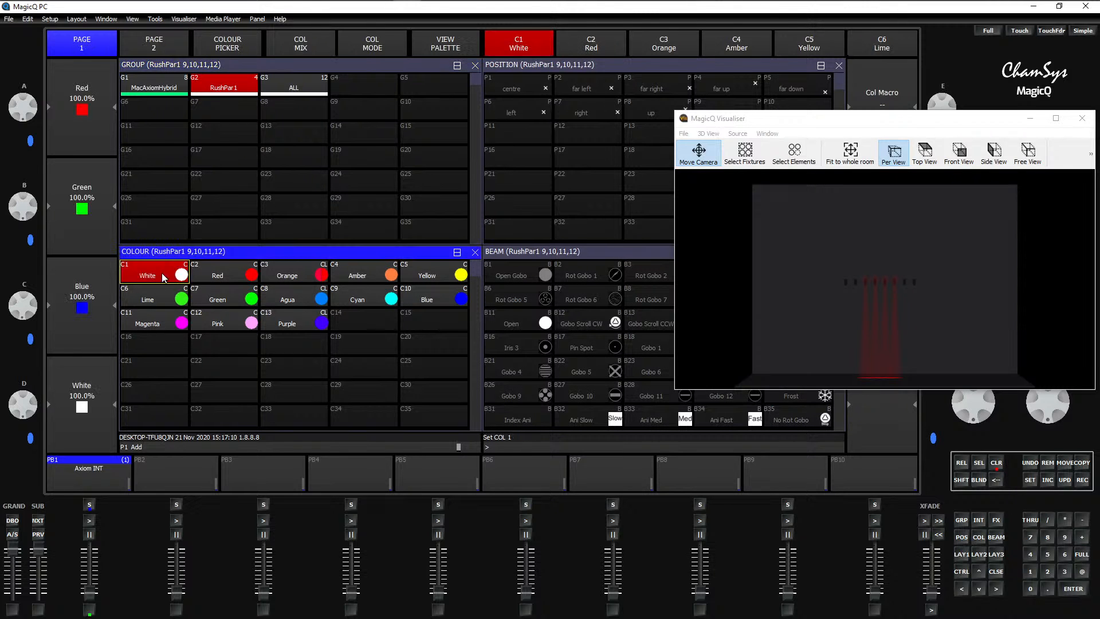
{"action": "left_click", "coordinate": [235, 91]}
{"action": "left_click", "coordinate": [1081, 554]}
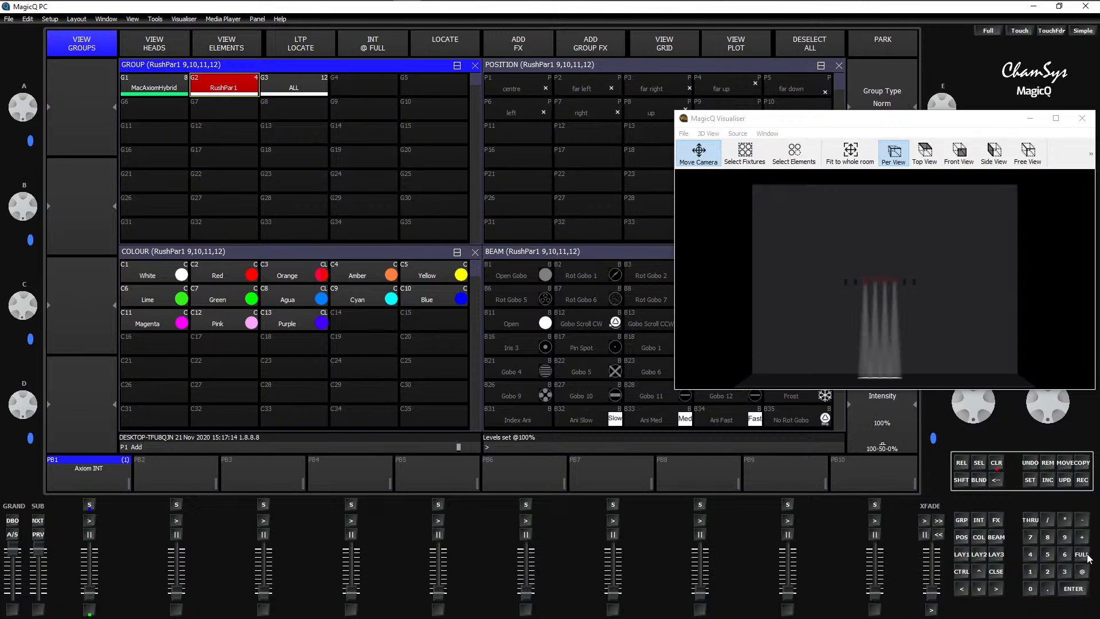
Step: Check the outputs, then record the RushPar1 levels to playback 2 and name it PAR INT
{"action": "left_click_drag", "start_coordinate": [1003, 124], "coordinate": [840, 145]}
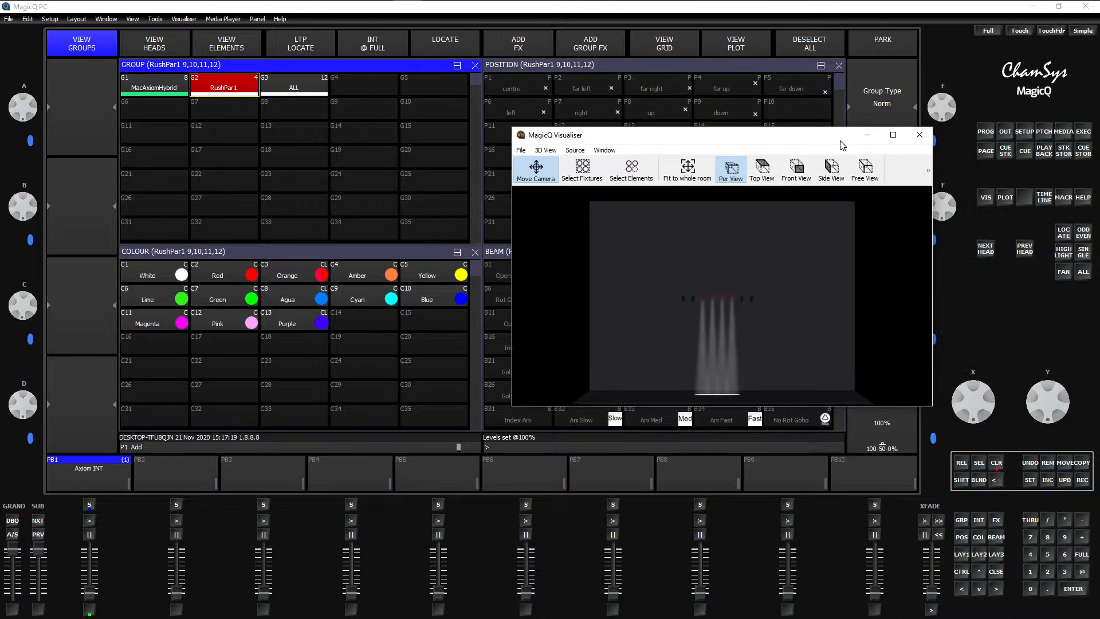
{"action": "left_click", "coordinate": [1005, 132]}
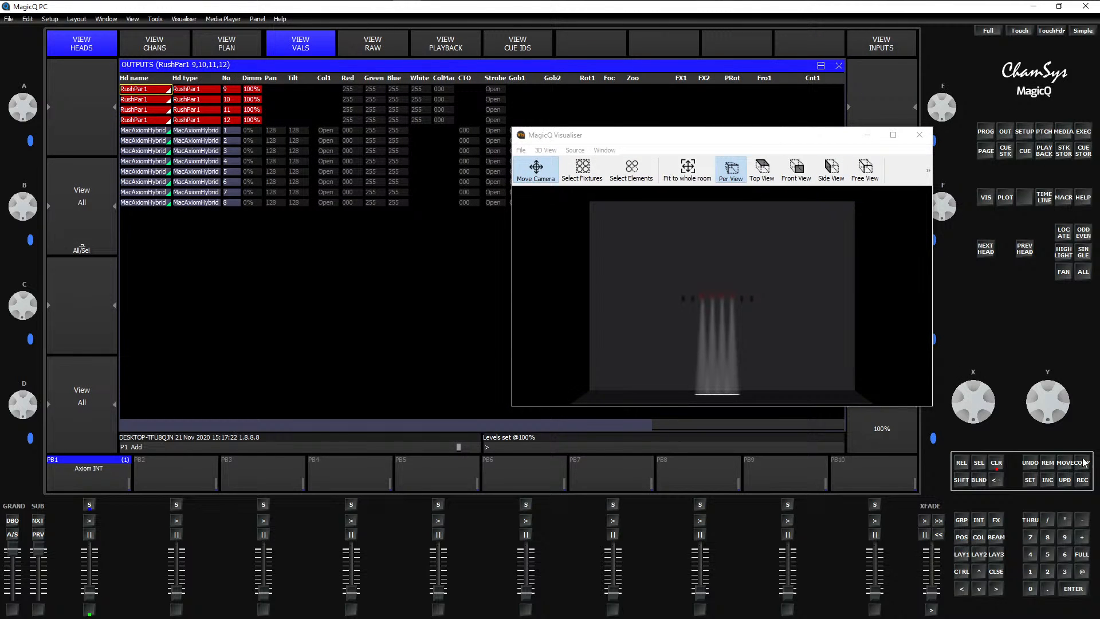
{"action": "left_click", "coordinate": [1084, 482]}
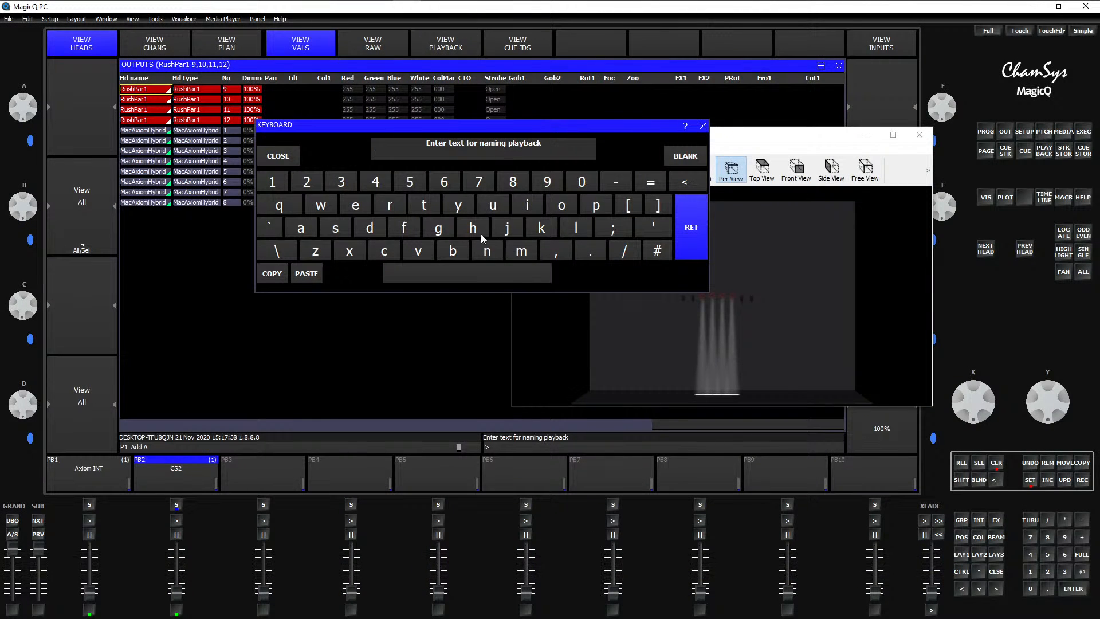
{"action": "key", "text": "shift"}
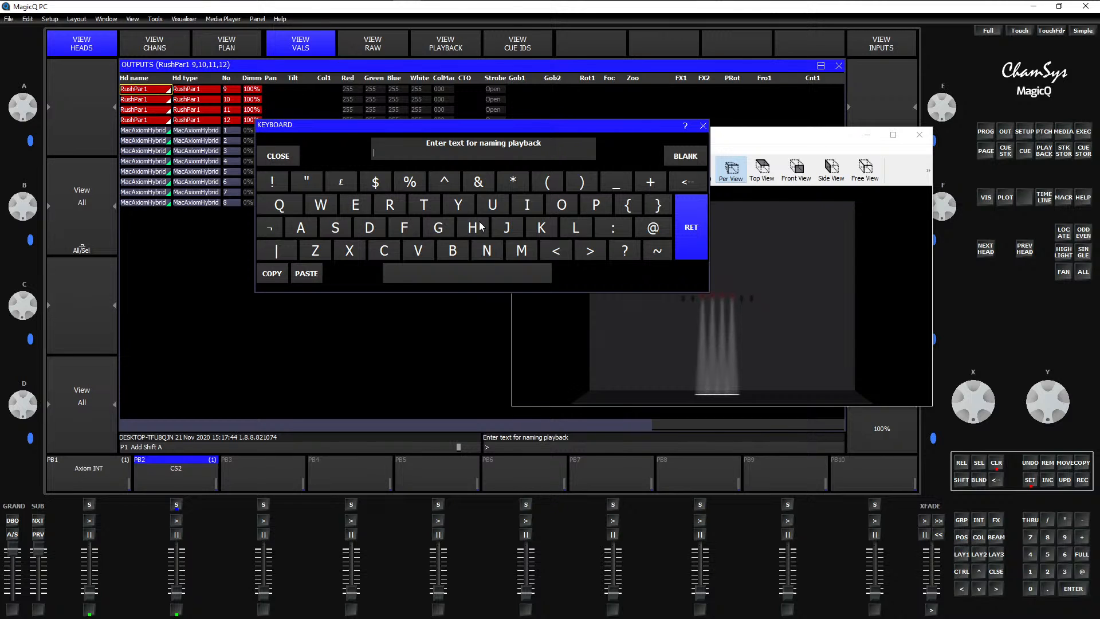
{"action": "type", "text": "PAR INT"}
{"action": "key", "text": "Return"}
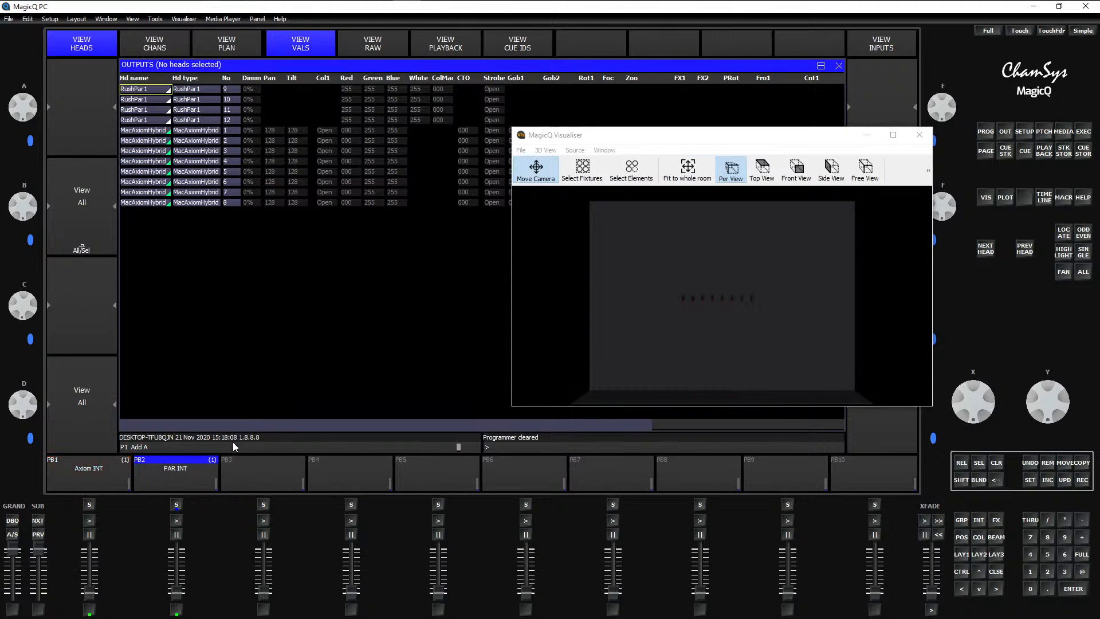
Step: Minimise the visualiser and open the execute grid in its design view
{"action": "left_click", "coordinate": [867, 135]}
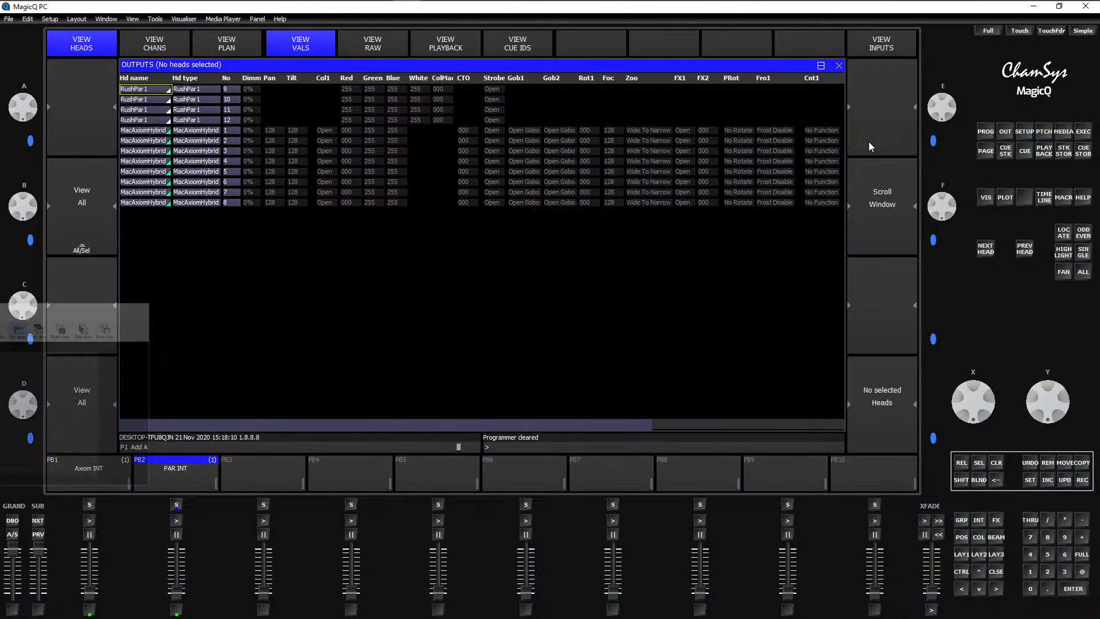
{"action": "key", "text": "Escape"}
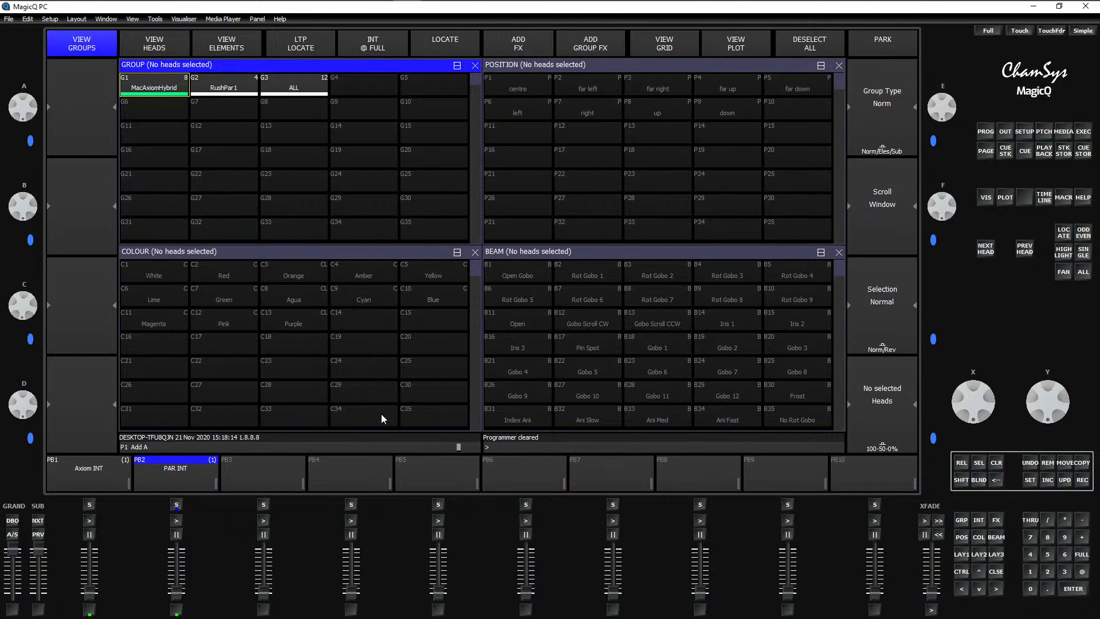
{"action": "key", "text": "BackSpace"}
{"action": "left_click", "coordinate": [1083, 131]}
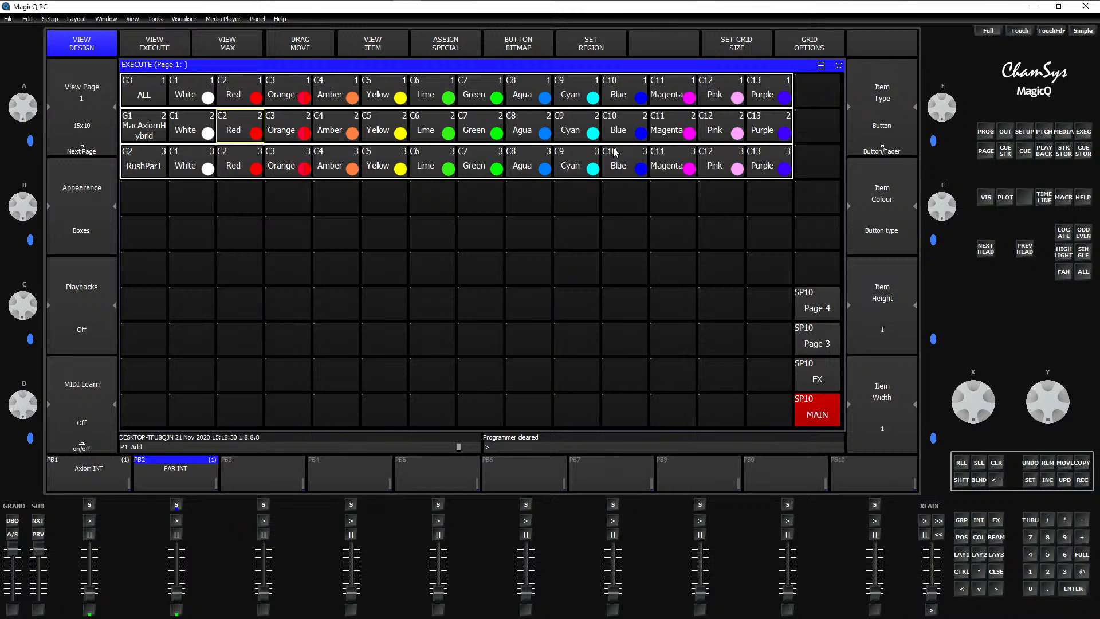
Step: Copy the MacAxiomHybrid group to the start of the grid's fourth row and make that row's first 14 boxes a region
{"action": "left_click", "coordinate": [1079, 465]}
{"action": "left_click", "coordinate": [146, 127]}
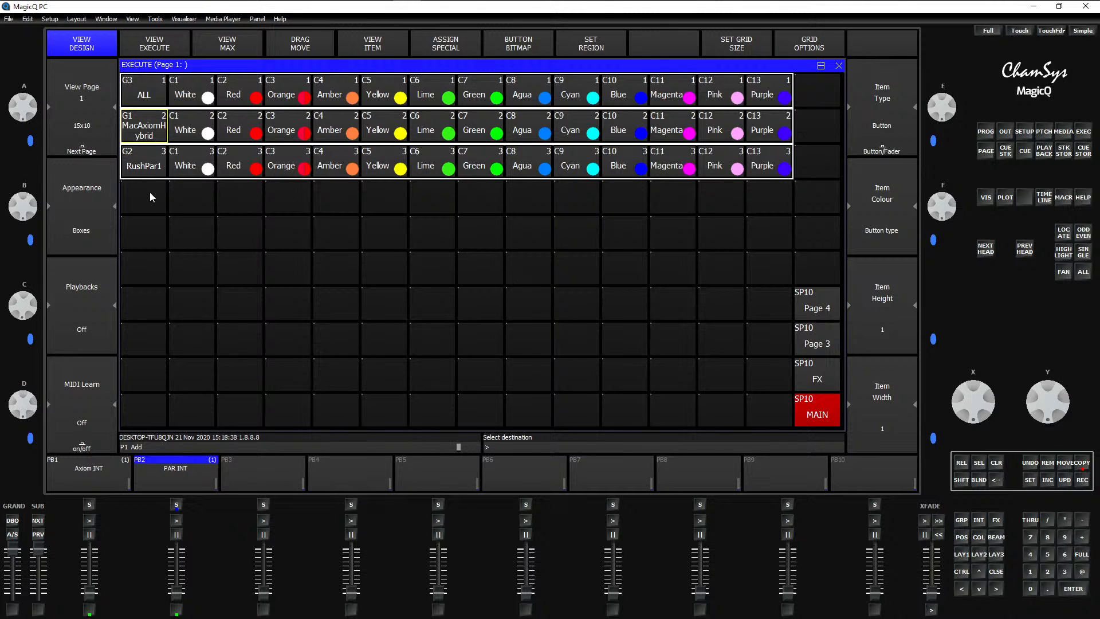
{"action": "left_click", "coordinate": [138, 204]}
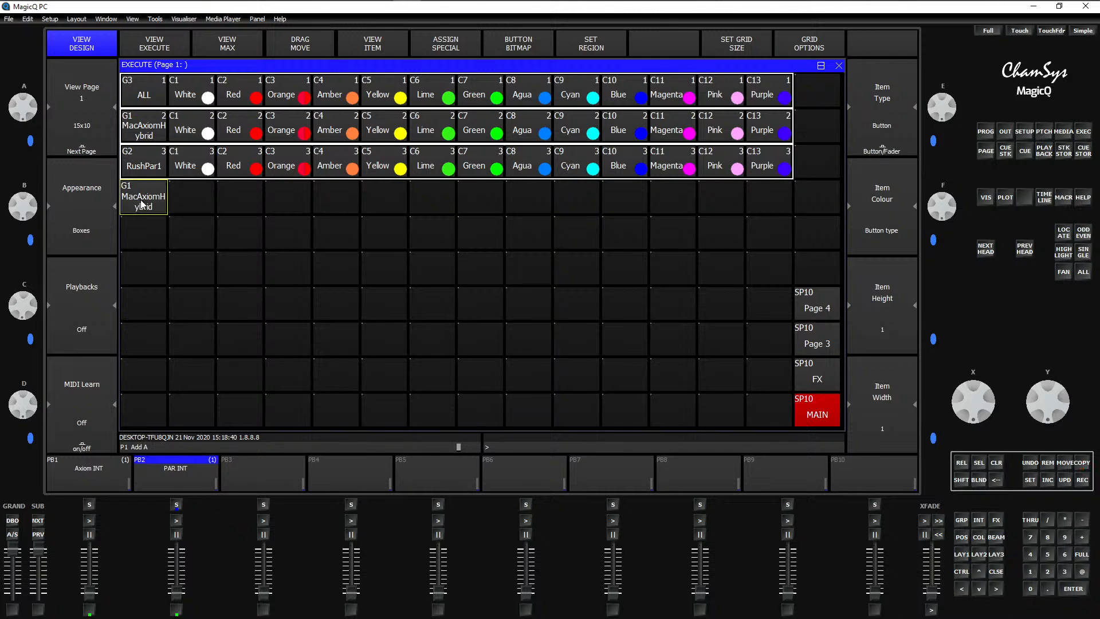
{"action": "left_click_drag", "start_coordinate": [140, 202], "coordinate": [757, 192]}
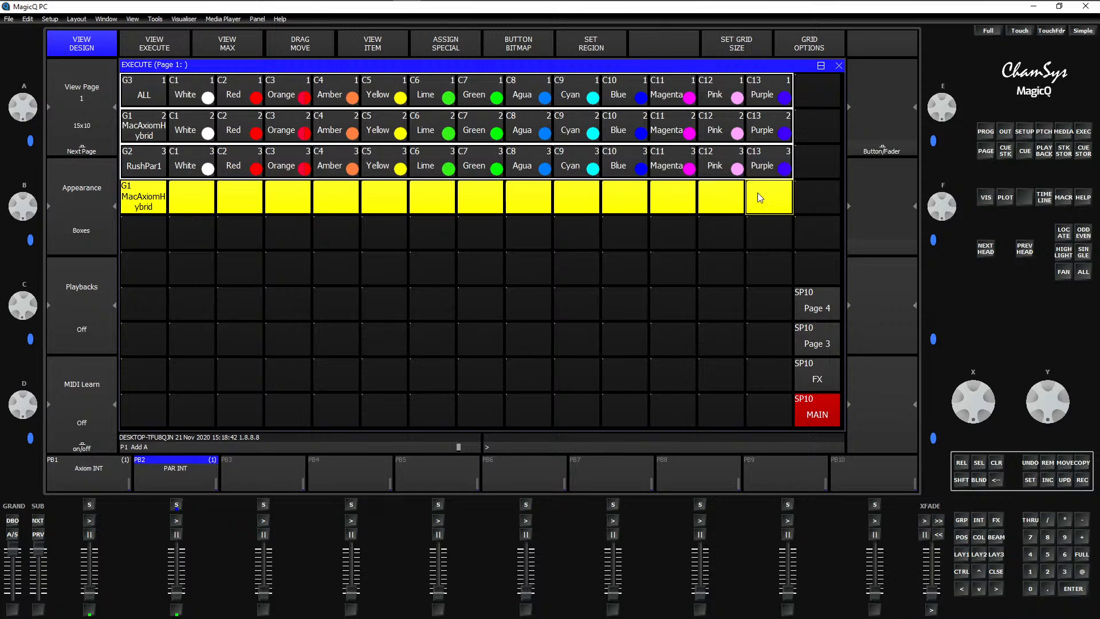
{"action": "left_click", "coordinate": [603, 49]}
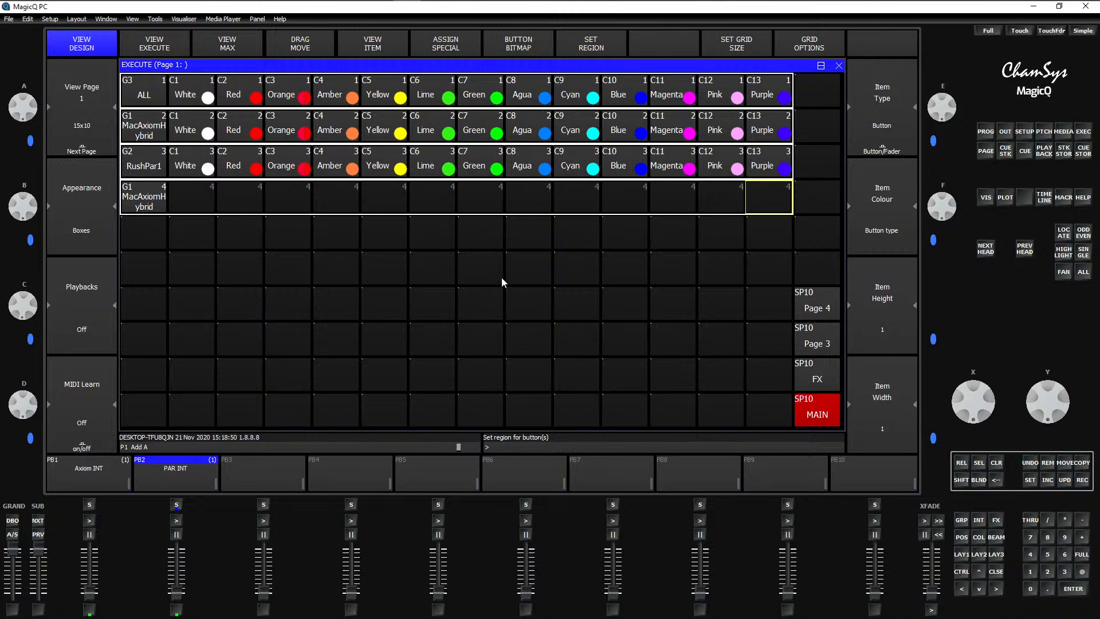
Step: Copy the MacAxiomHybrid group to the start of the fifth row and make that row's first 14 boxes a region
{"action": "left_click", "coordinate": [1082, 463]}
{"action": "left_click", "coordinate": [142, 131]}
{"action": "left_click", "coordinate": [140, 233]}
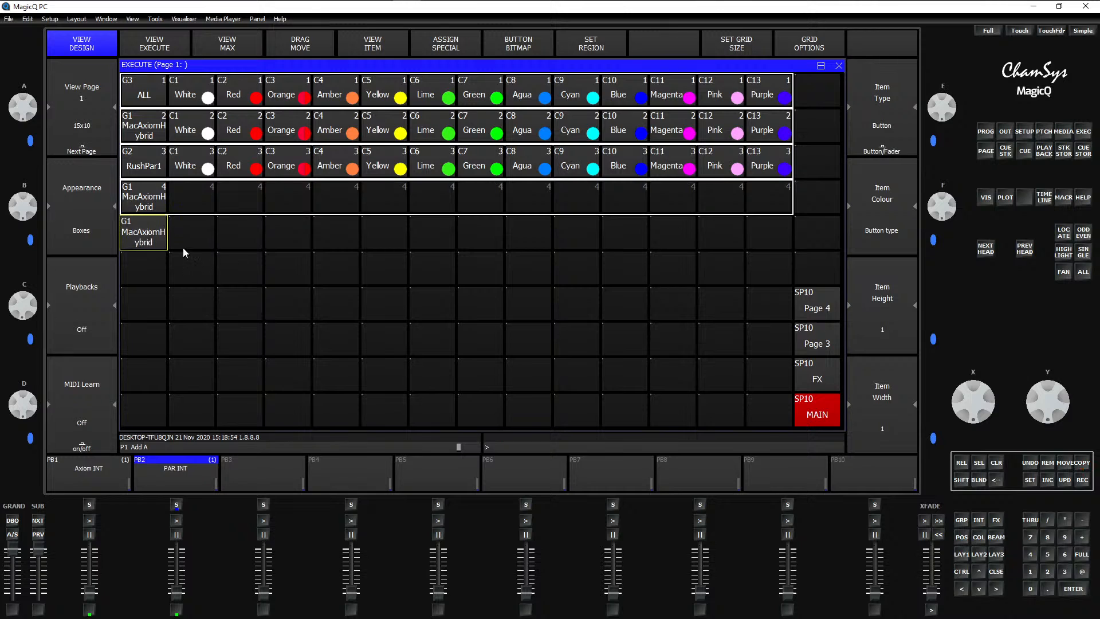
{"action": "left_click_drag", "start_coordinate": [148, 241], "coordinate": [761, 233]}
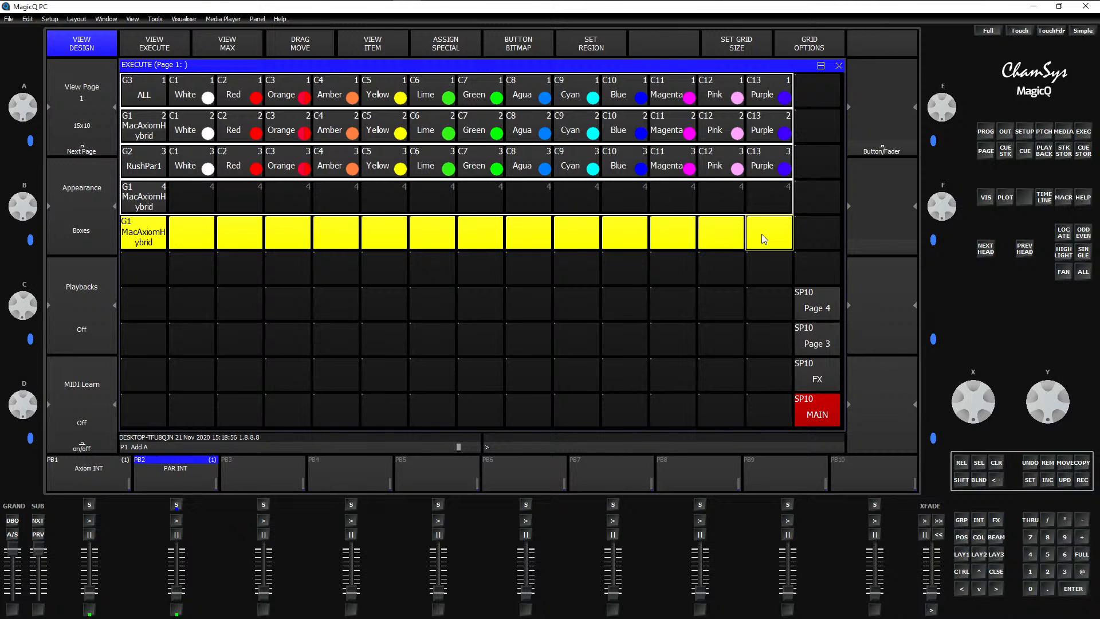
{"action": "left_click", "coordinate": [601, 52]}
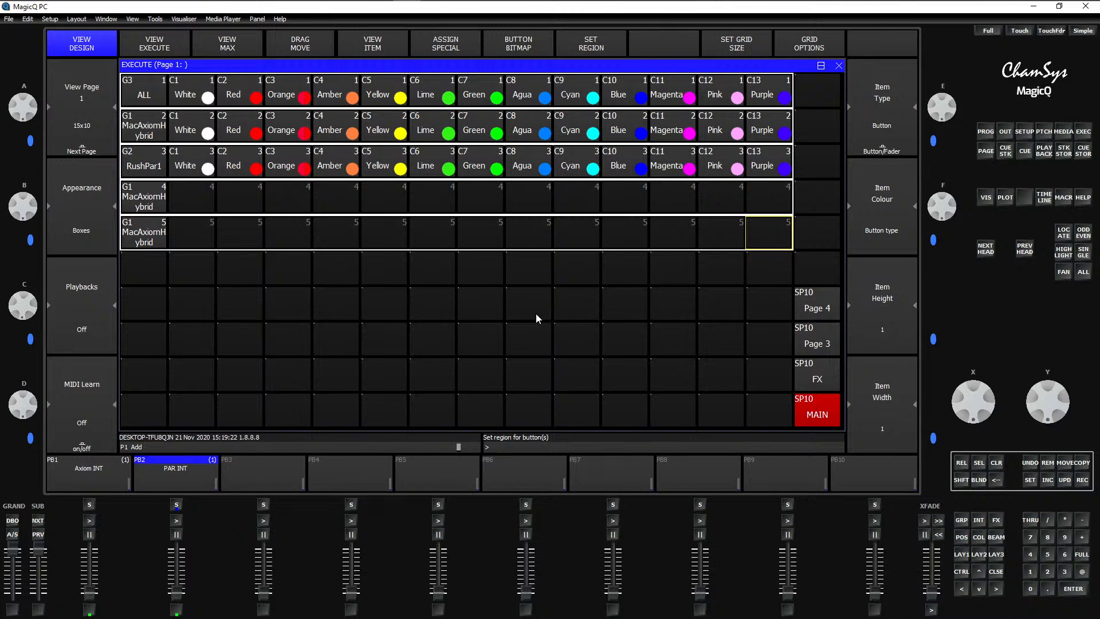
Step: Copy the MacAxiomHybrid beam palette Rot Gobo 6 into the sixth box of the execute grid's fifth row
{"action": "key", "text": "F1"}
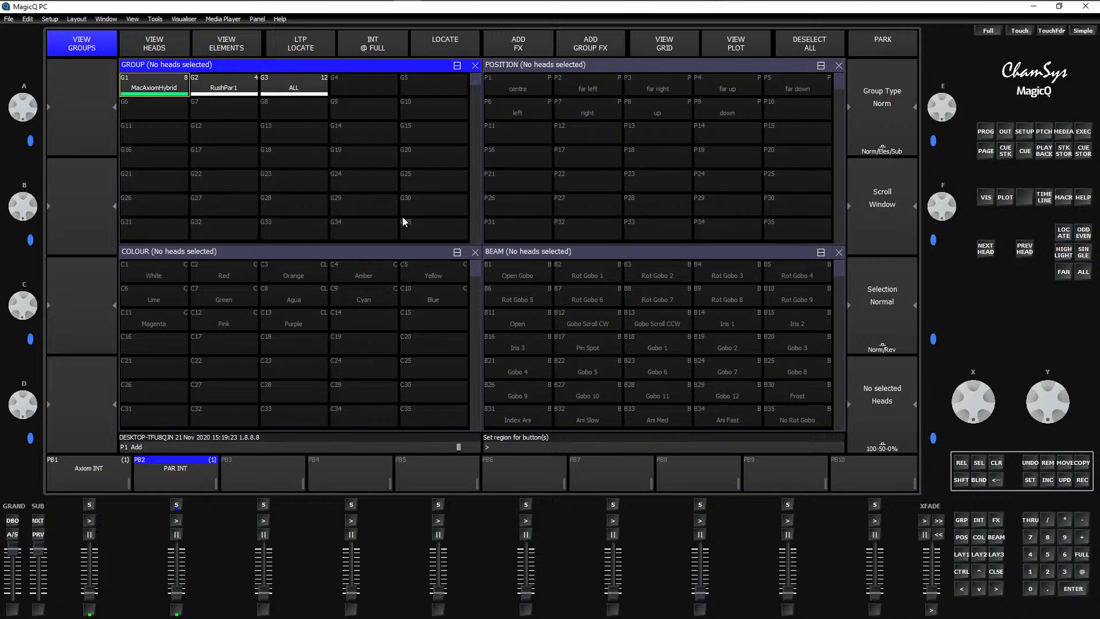
{"action": "left_click", "coordinate": [170, 91]}
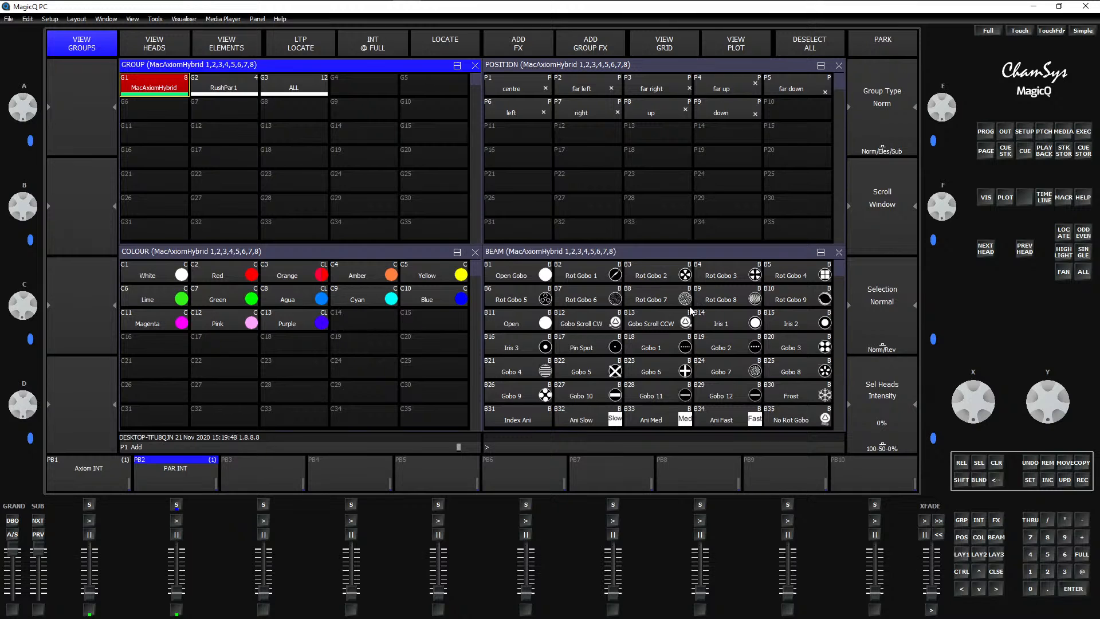
{"action": "left_click", "coordinate": [1081, 462]}
{"action": "left_click", "coordinate": [589, 300]}
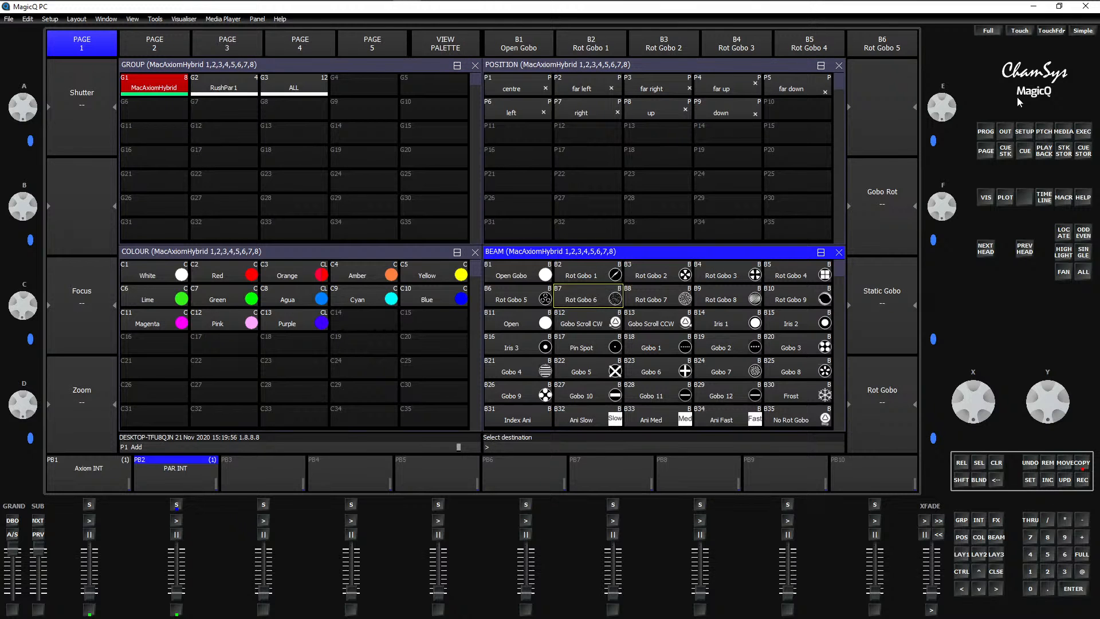
{"action": "left_click", "coordinate": [1083, 131]}
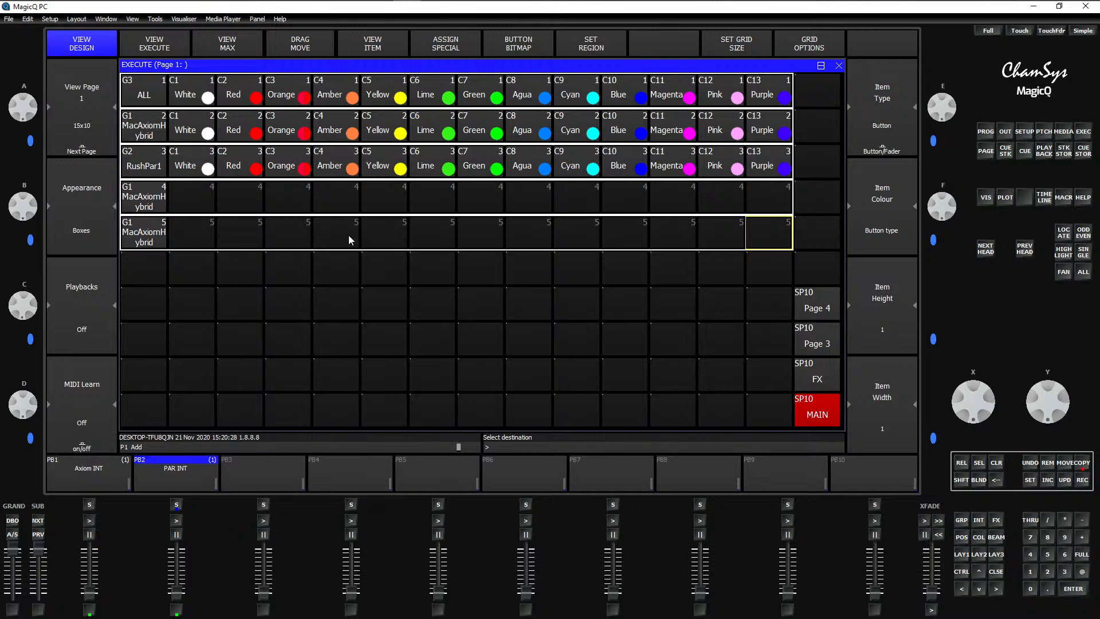
{"action": "left_click", "coordinate": [386, 236]}
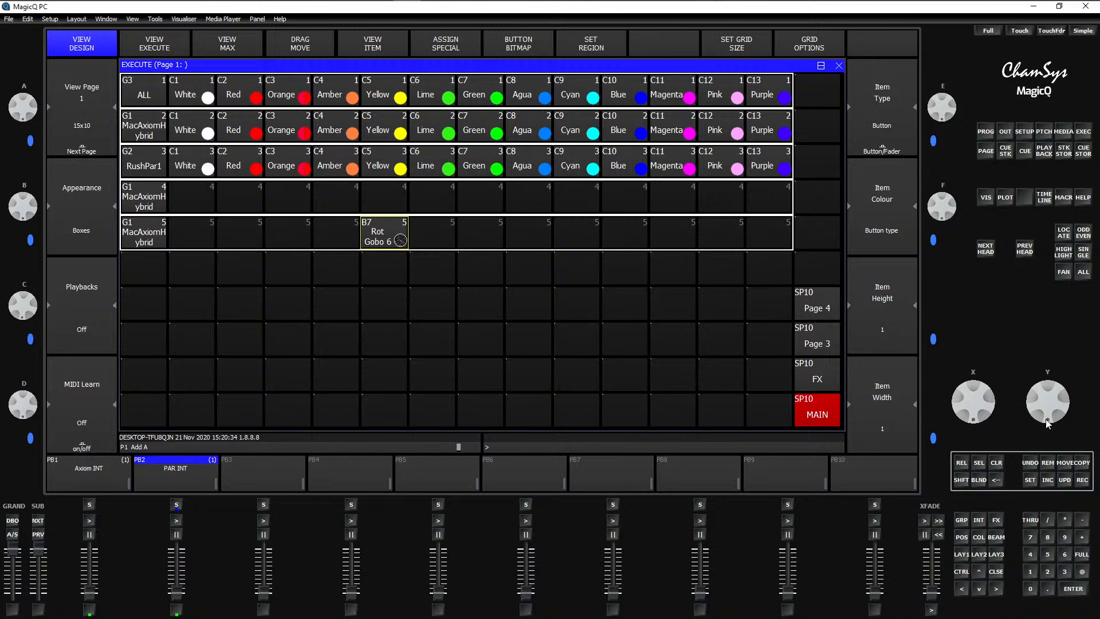
Step: Blank the Rot Gobo 6 button's label and check its look in the execute view
{"action": "left_click", "coordinate": [1033, 478]}
{"action": "left_click", "coordinate": [381, 238]}
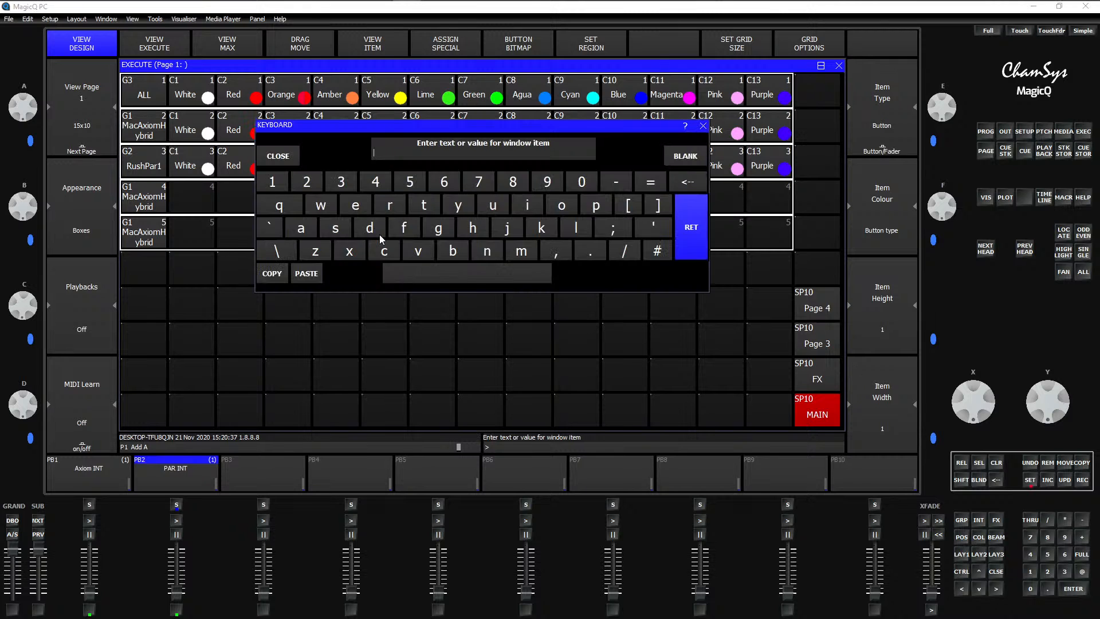
{"action": "left_click", "coordinate": [695, 252]}
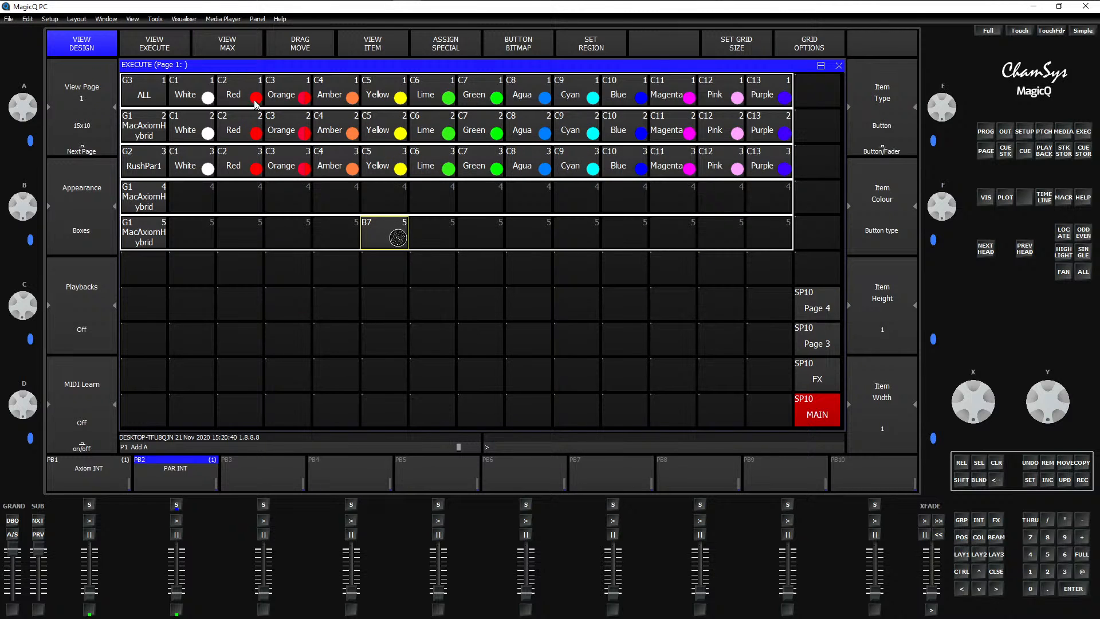
{"action": "left_click", "coordinate": [174, 52]}
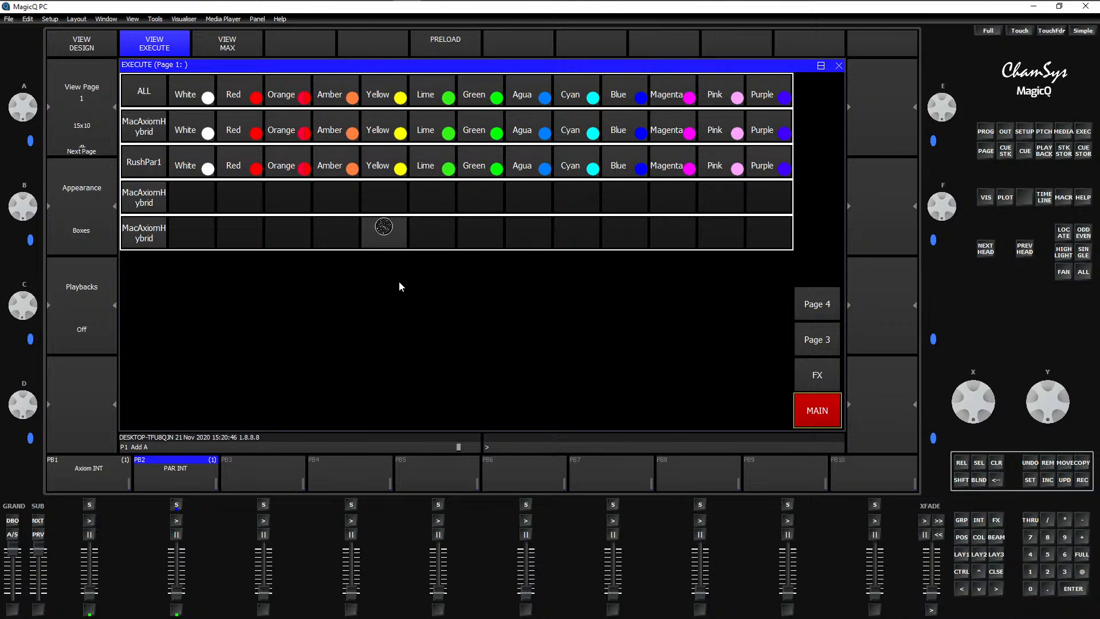
{"action": "left_click", "coordinate": [81, 45]}
{"action": "left_click", "coordinate": [170, 54]}
{"action": "left_click", "coordinate": [97, 45]}
Step: Copy the Open beam palette into the fifth box of the execute grid's fifth row and blank its label
{"action": "key", "text": "Escape"}
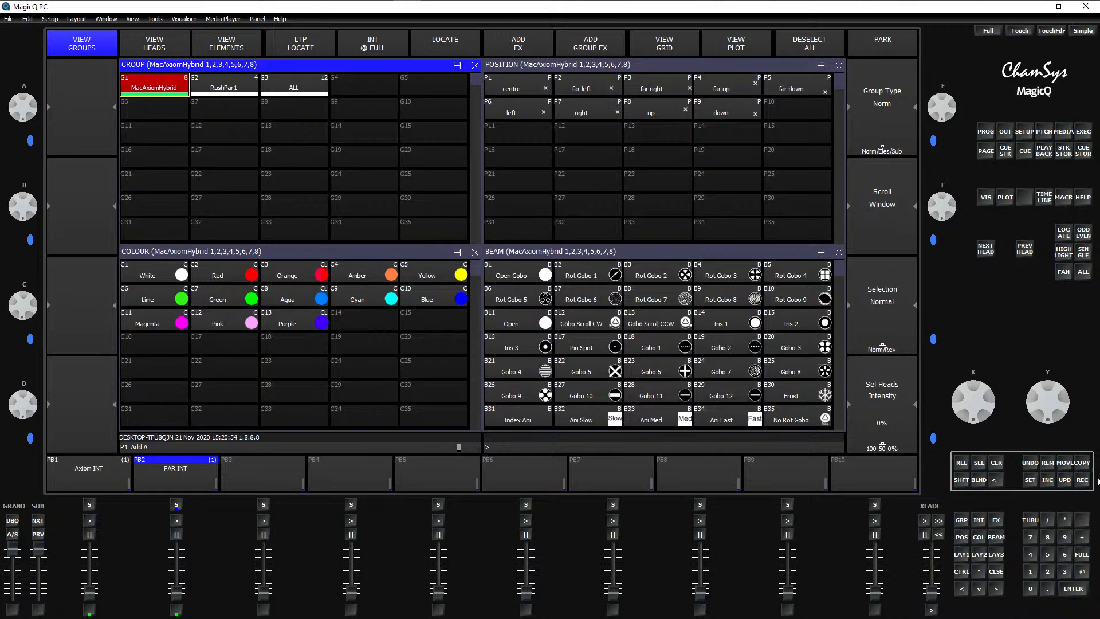
{"action": "left_click", "coordinate": [1082, 462]}
{"action": "left_click", "coordinate": [526, 322]}
{"action": "left_click", "coordinate": [1083, 132]}
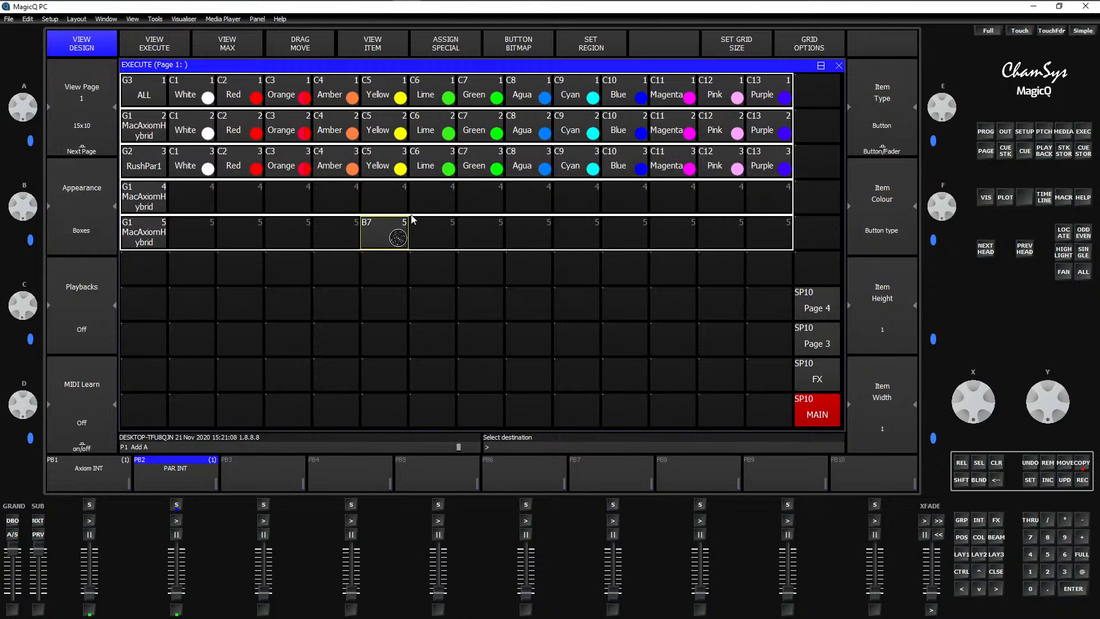
{"action": "left_click", "coordinate": [346, 235]}
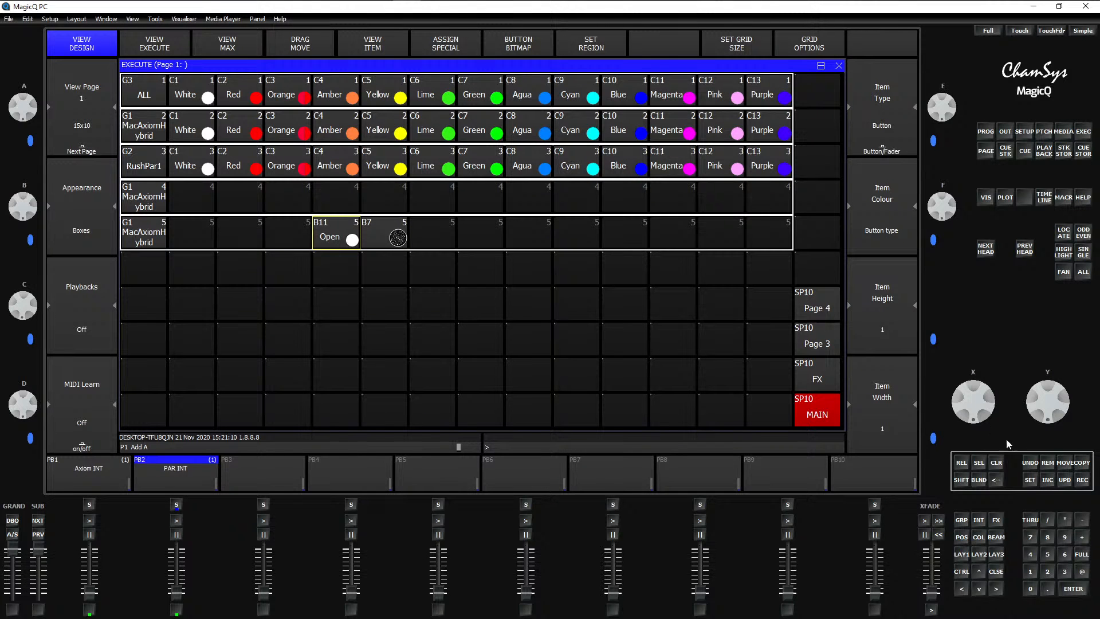
{"action": "left_click", "coordinate": [339, 232]}
{"action": "left_click", "coordinate": [680, 245]}
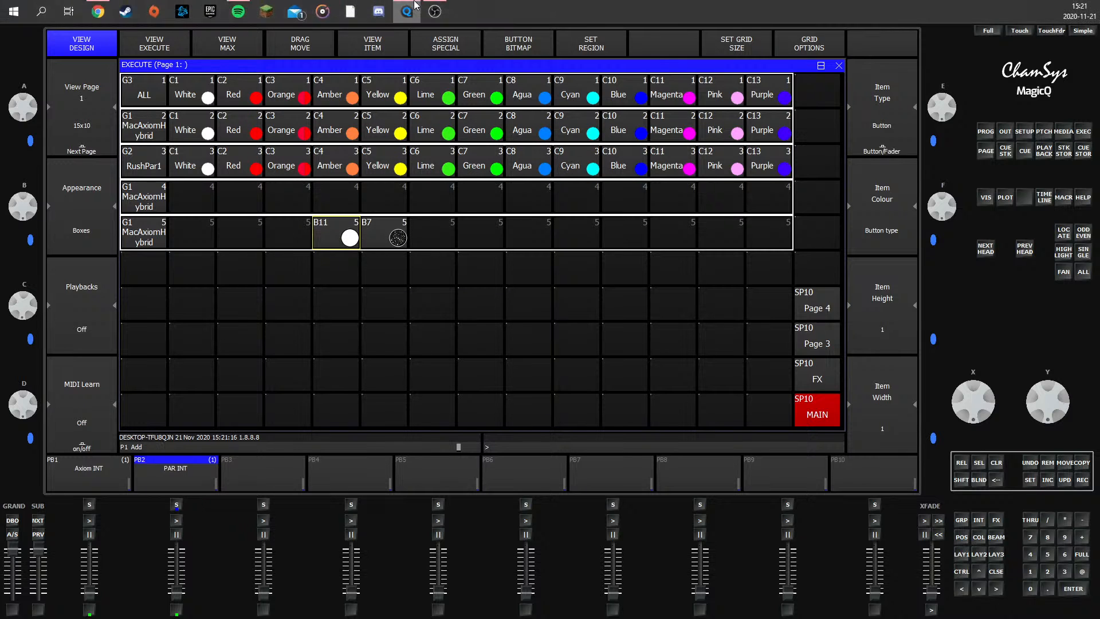
Step: Open the visualiser, close it again and reset its window position
{"action": "left_click", "coordinate": [183, 19]}
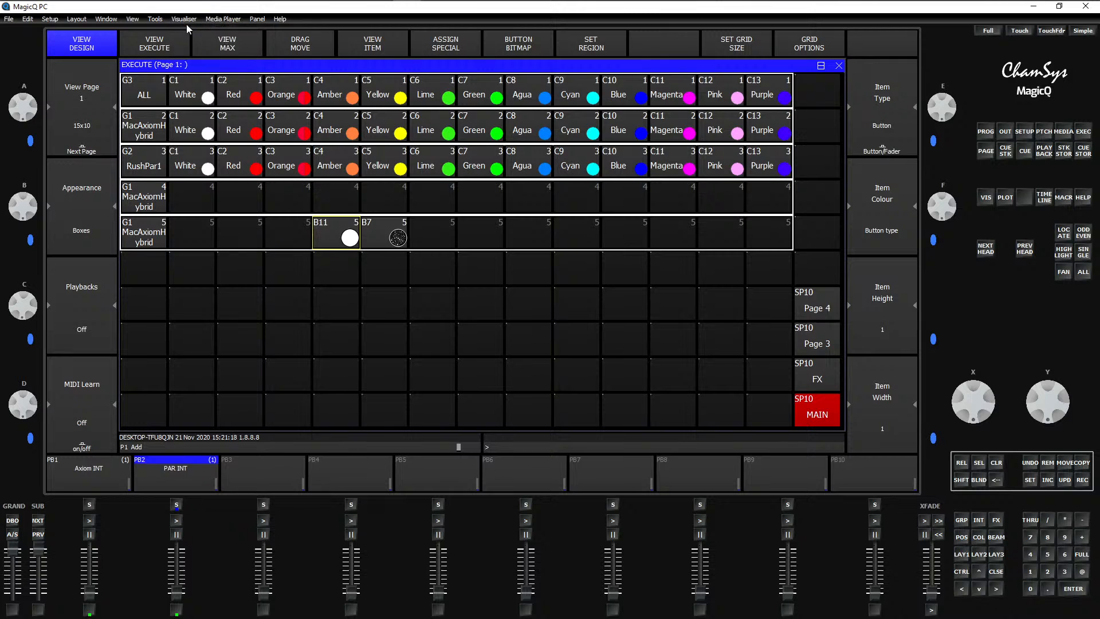
{"action": "left_click", "coordinate": [193, 36]}
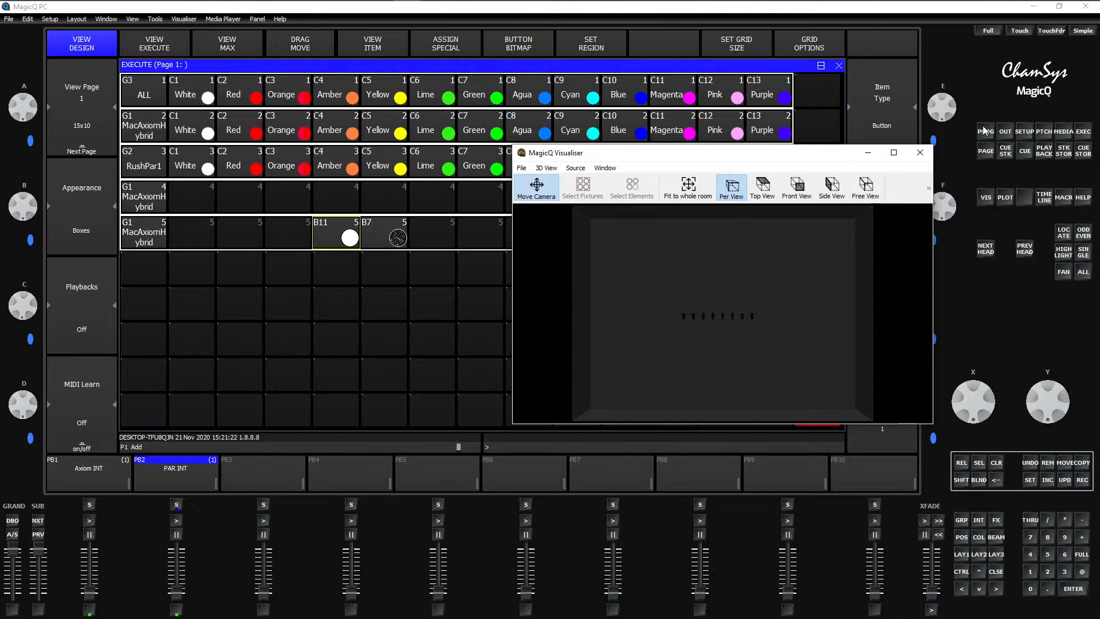
{"action": "left_click", "coordinate": [919, 153]}
{"action": "left_click", "coordinate": [185, 22]}
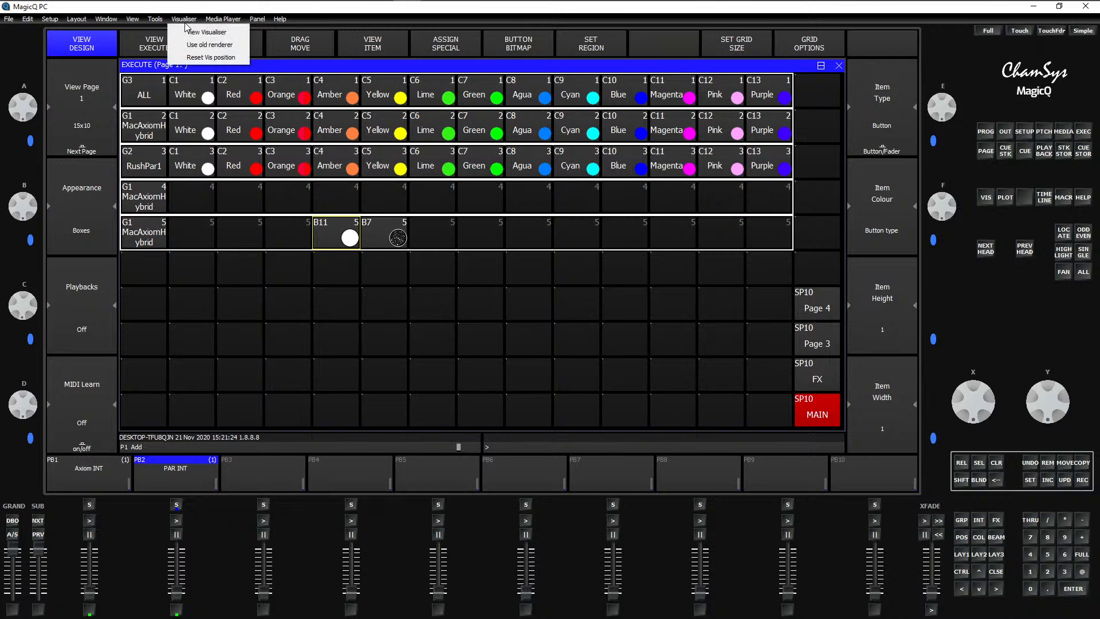
{"action": "left_click", "coordinate": [196, 57]}
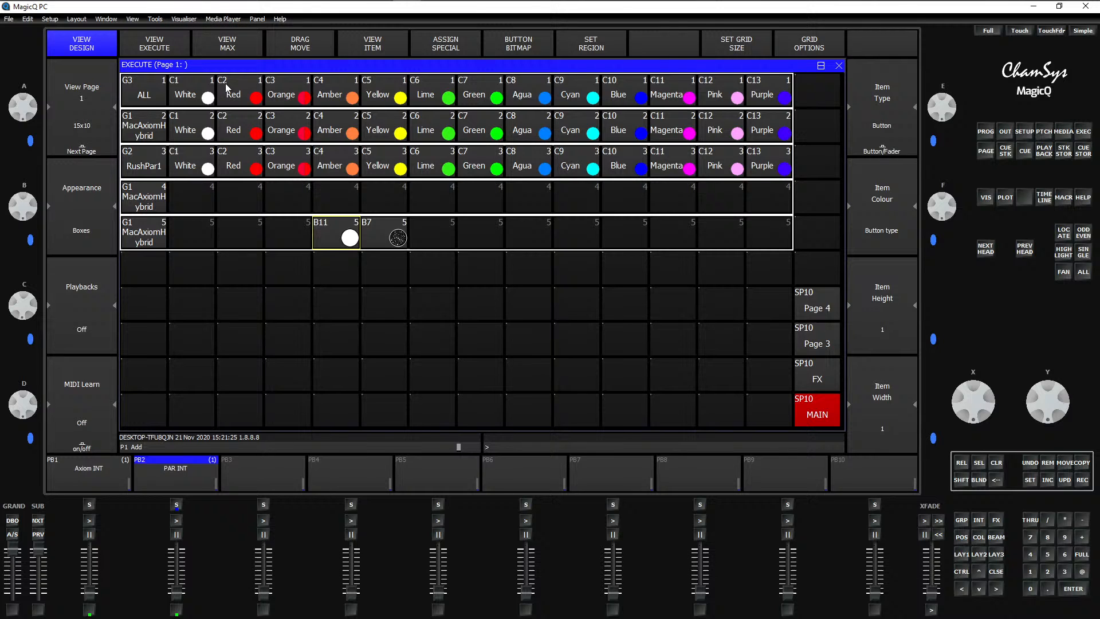
Step: Reopen the visualiser, place its window below the execute grid, widen it slightly and frame the row of heads
{"action": "left_click", "coordinate": [183, 18]}
{"action": "left_click", "coordinate": [198, 32]}
{"action": "left_click_drag", "start_coordinate": [223, 314], "coordinate": [666, 437]}
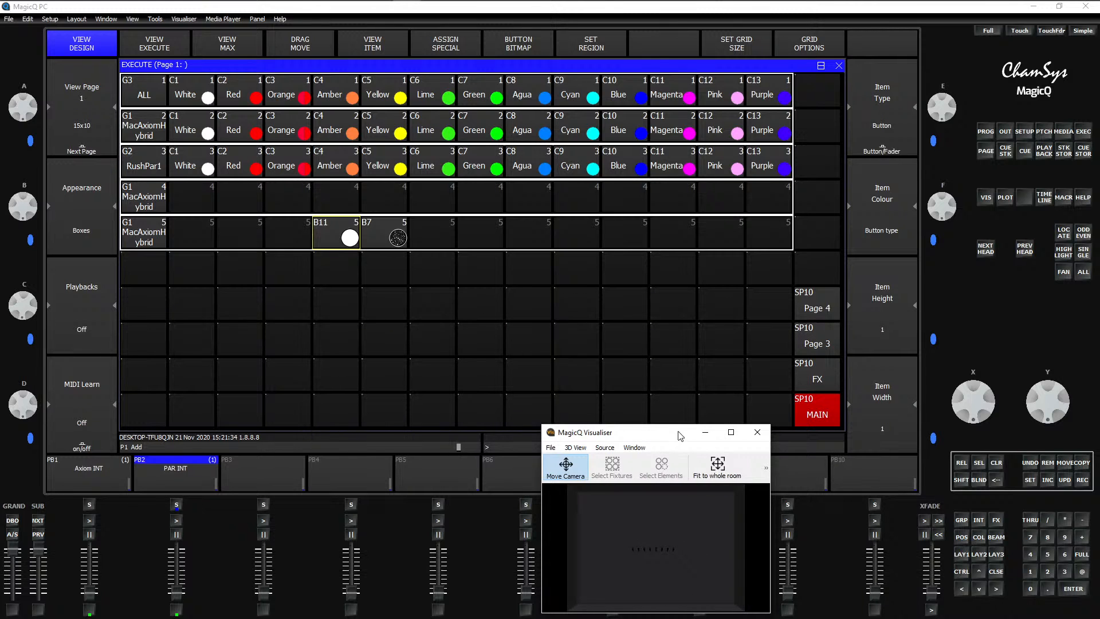
{"action": "mouse_move", "coordinate": [770, 453]}
{"action": "left_mouse_down"}
{"action": "mouse_move", "coordinate": [898, 453]}
{"action": "mouse_move", "coordinate": [786, 453]}
{"action": "left_mouse_up"}
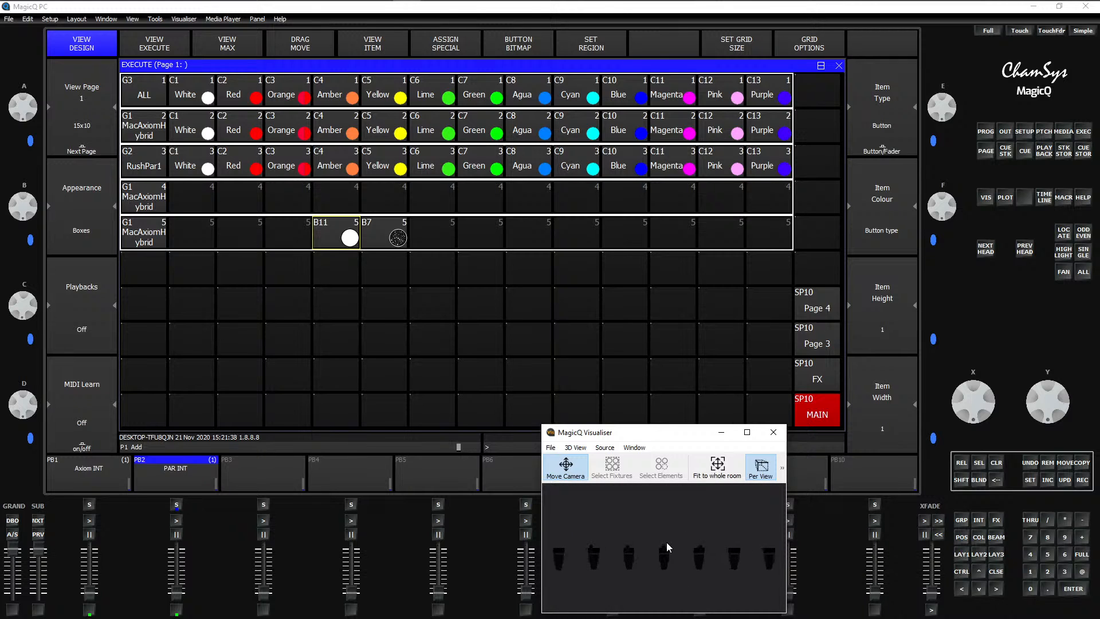
{"action": "scroll", "coordinate": [665, 542], "scroll_direction": "down", "scroll_amount": 2}
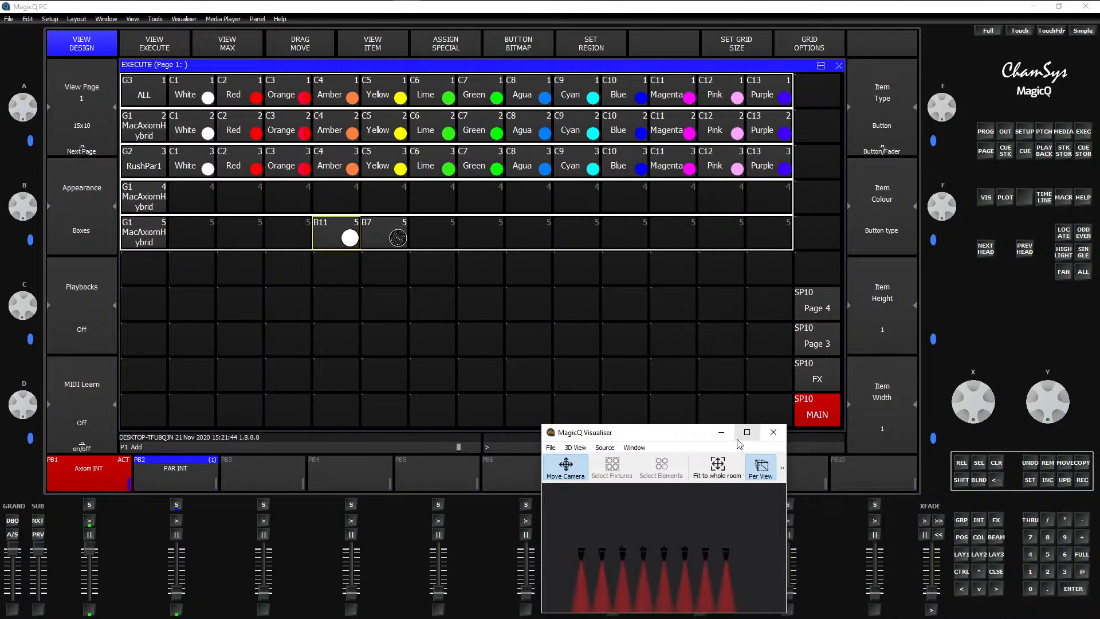
Step: Apply White to all heads, try Rot Gobo 6 and return to Open while checking the beams from an angle in the visualiser
{"action": "left_click", "coordinate": [210, 99]}
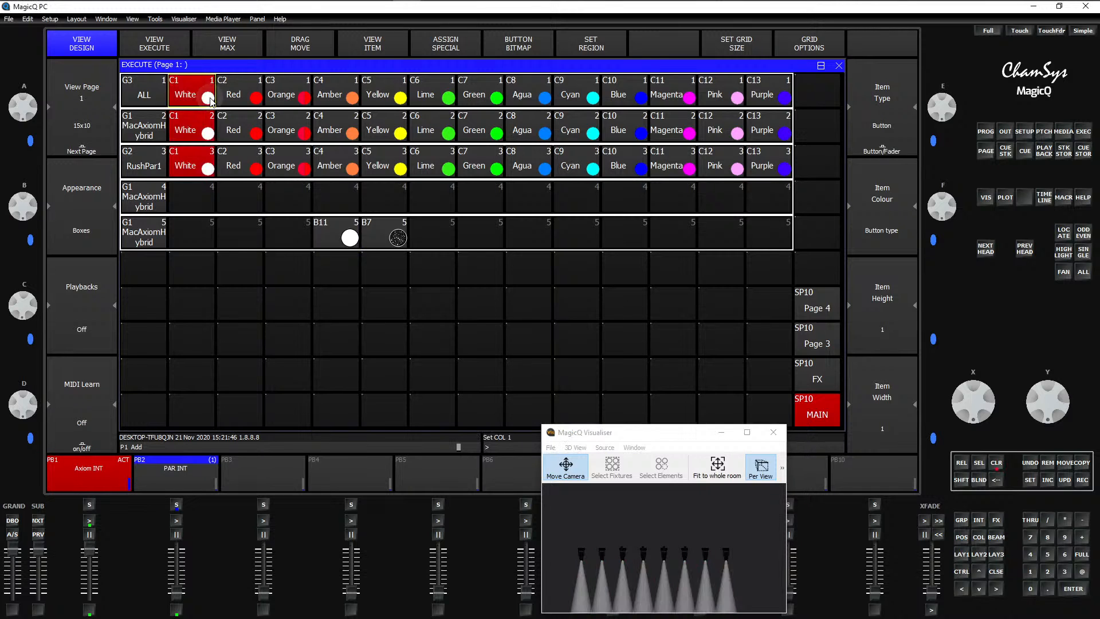
{"action": "left_click", "coordinate": [390, 246]}
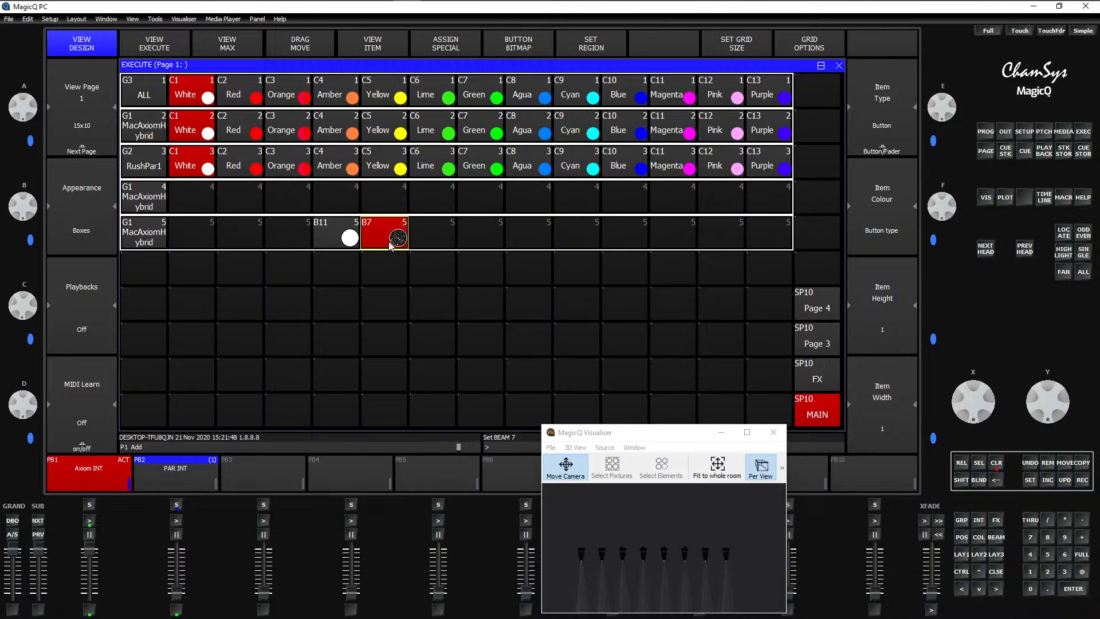
{"action": "left_click", "coordinate": [346, 233]}
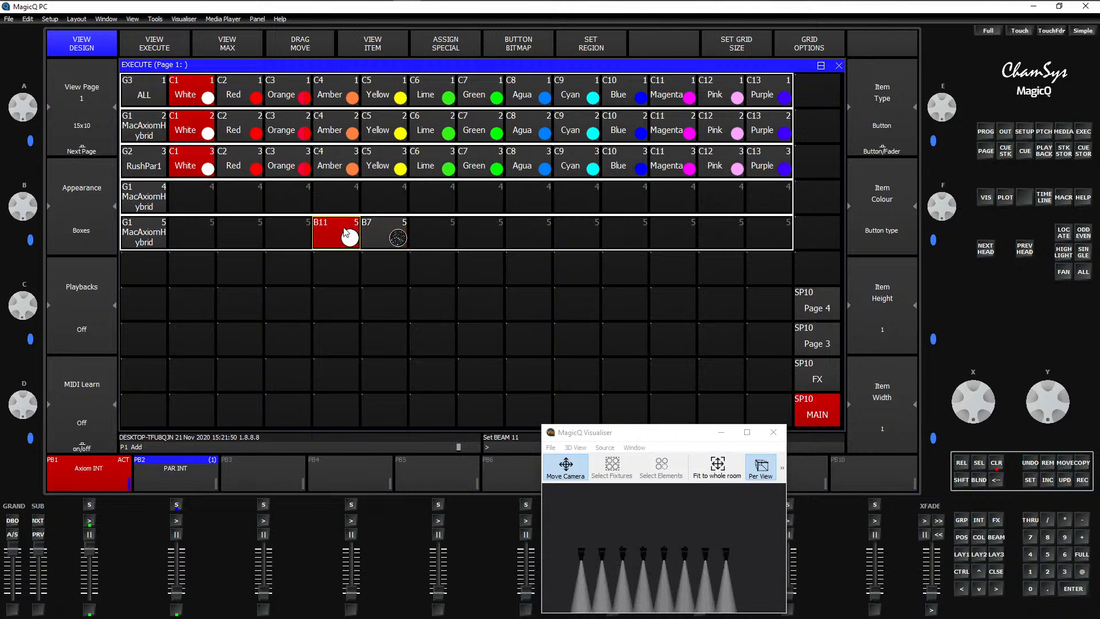
{"action": "scroll", "coordinate": [710, 540], "scroll_direction": "down", "scroll_amount": 3}
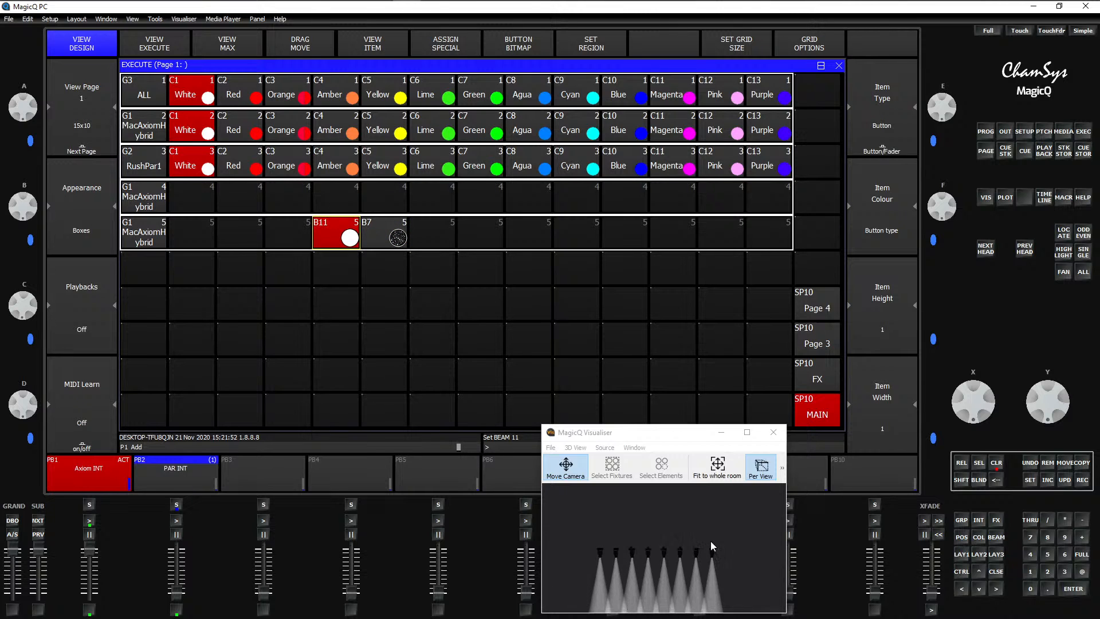
{"action": "mouse_move", "coordinate": [710, 541]}
{"action": "left_mouse_down"}
{"action": "mouse_move", "coordinate": [702, 500]}
{"action": "mouse_move", "coordinate": [709, 544]}
{"action": "mouse_move", "coordinate": [709, 526]}
{"action": "mouse_move", "coordinate": [677, 542]}
{"action": "mouse_move", "coordinate": [700, 560]}
{"action": "mouse_move", "coordinate": [580, 538]}
{"action": "mouse_move", "coordinate": [653, 517]}
{"action": "mouse_move", "coordinate": [721, 572]}
{"action": "mouse_move", "coordinate": [704, 528]}
{"action": "left_mouse_up"}
{"action": "left_click", "coordinate": [712, 468]}
Step: Set the MacAxiomHybrid heads' focus to 0 and try zoom values between 0 and 255 in the visualiser
{"action": "key", "text": "ctrl+F2"}
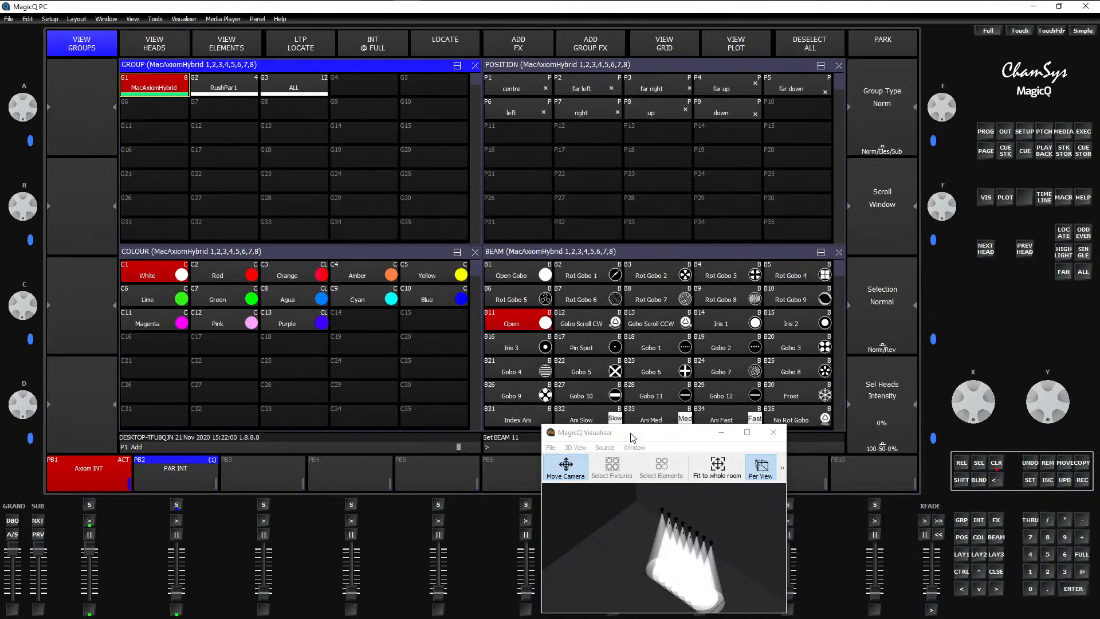
{"action": "left_click", "coordinate": [554, 252]}
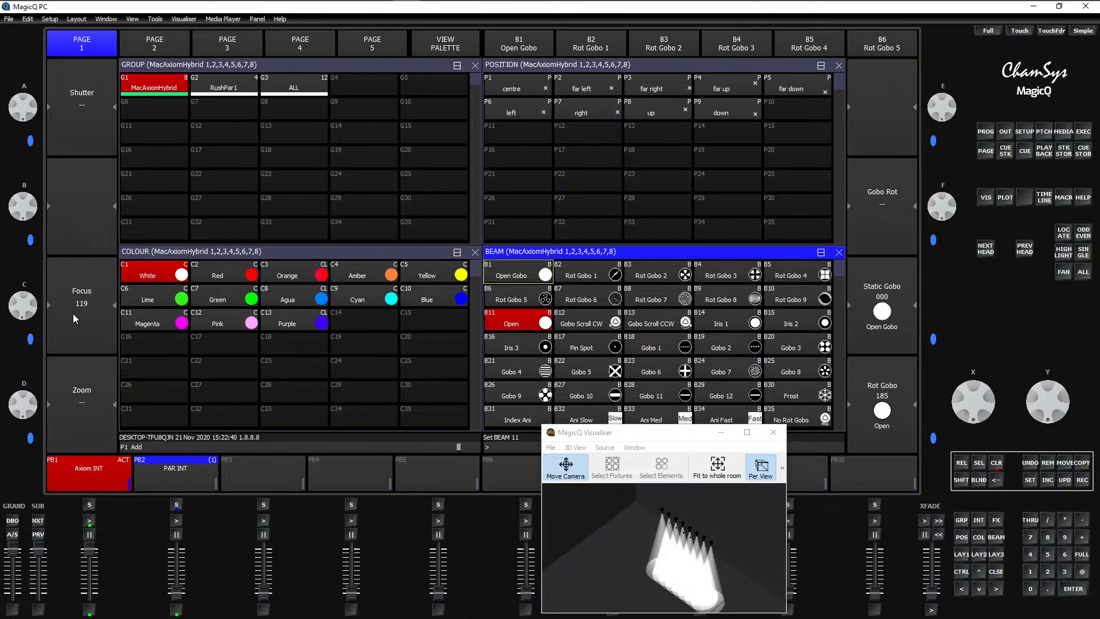
{"action": "scroll", "coordinate": [73, 318], "scroll_direction": "down", "scroll_amount": 10}
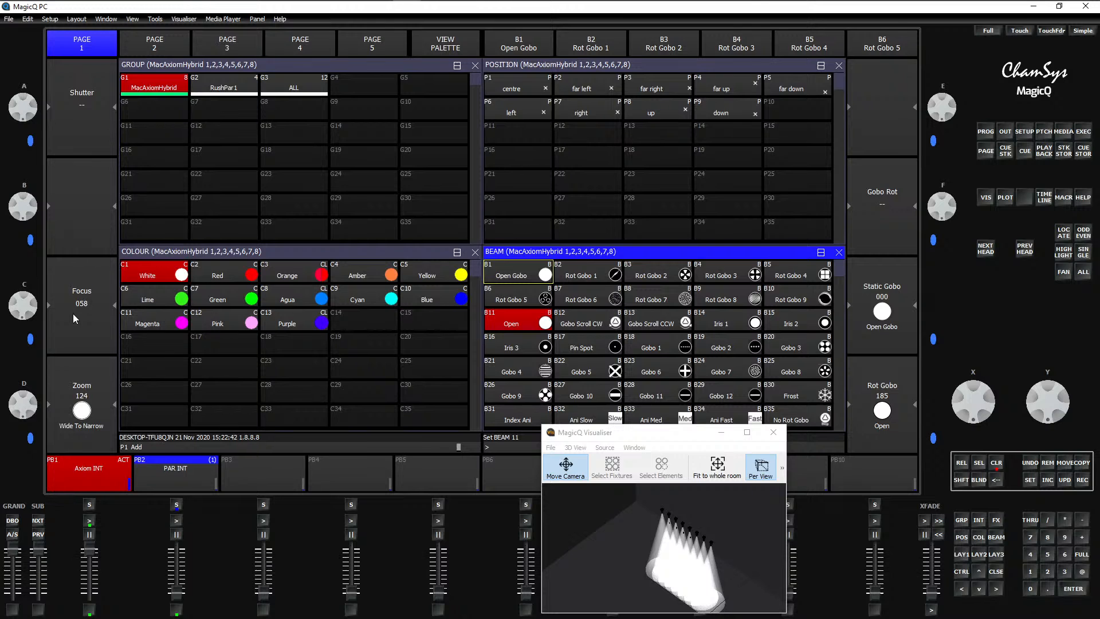
{"action": "scroll", "coordinate": [74, 314], "scroll_direction": "down", "scroll_amount": 10}
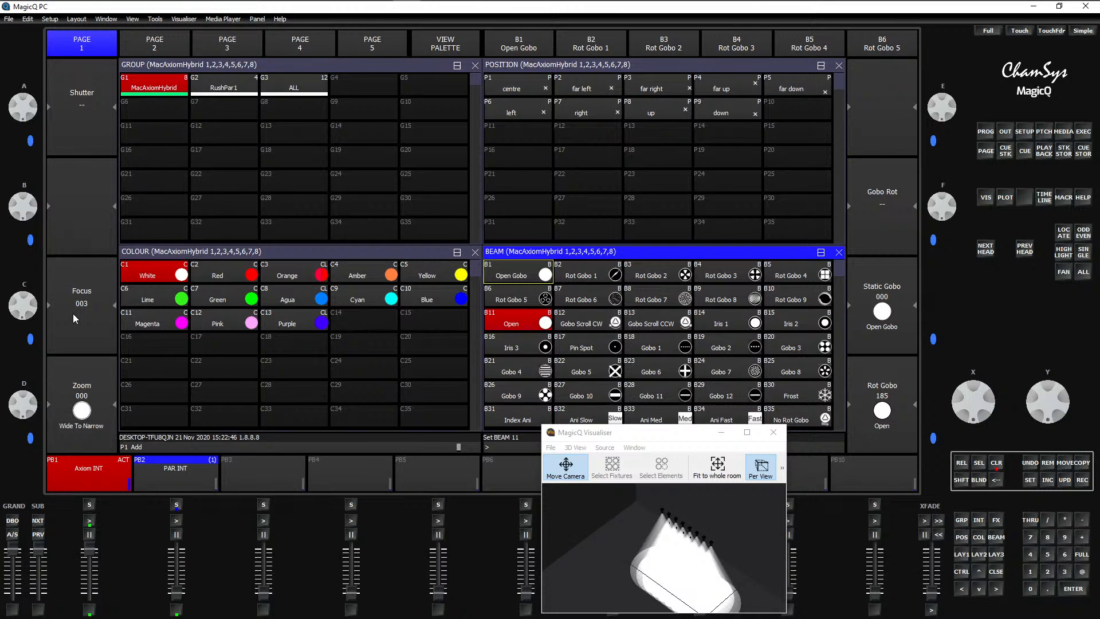
{"action": "scroll", "coordinate": [73, 314], "scroll_direction": "up", "scroll_amount": 10}
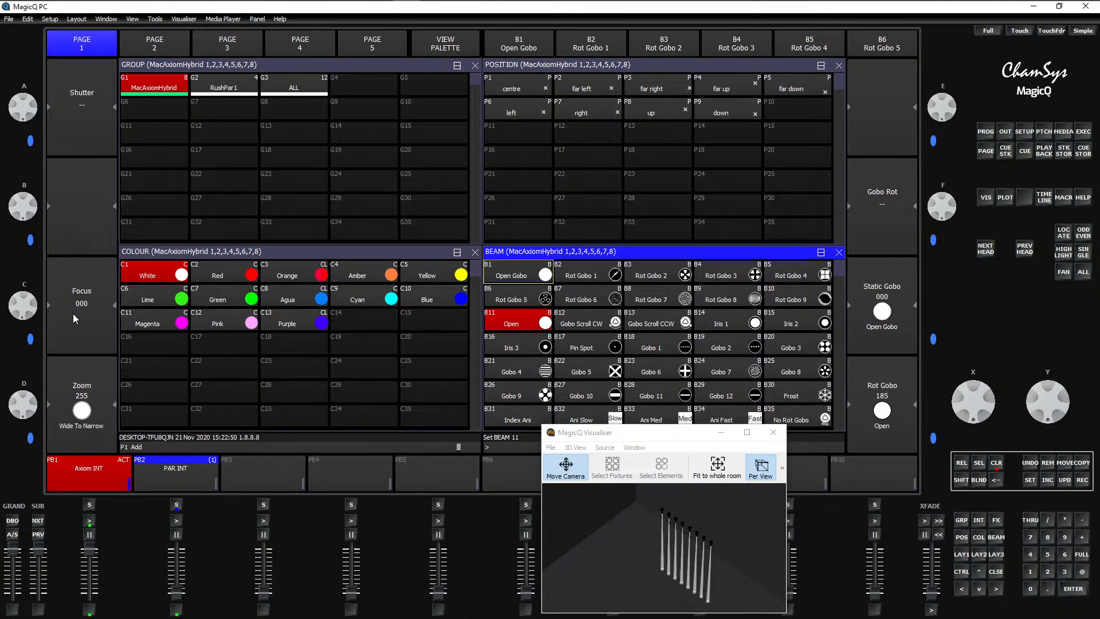
{"action": "scroll", "coordinate": [74, 314], "scroll_direction": "down", "scroll_amount": 1}
{"action": "scroll", "coordinate": [74, 314], "scroll_direction": "up", "scroll_amount": 2}
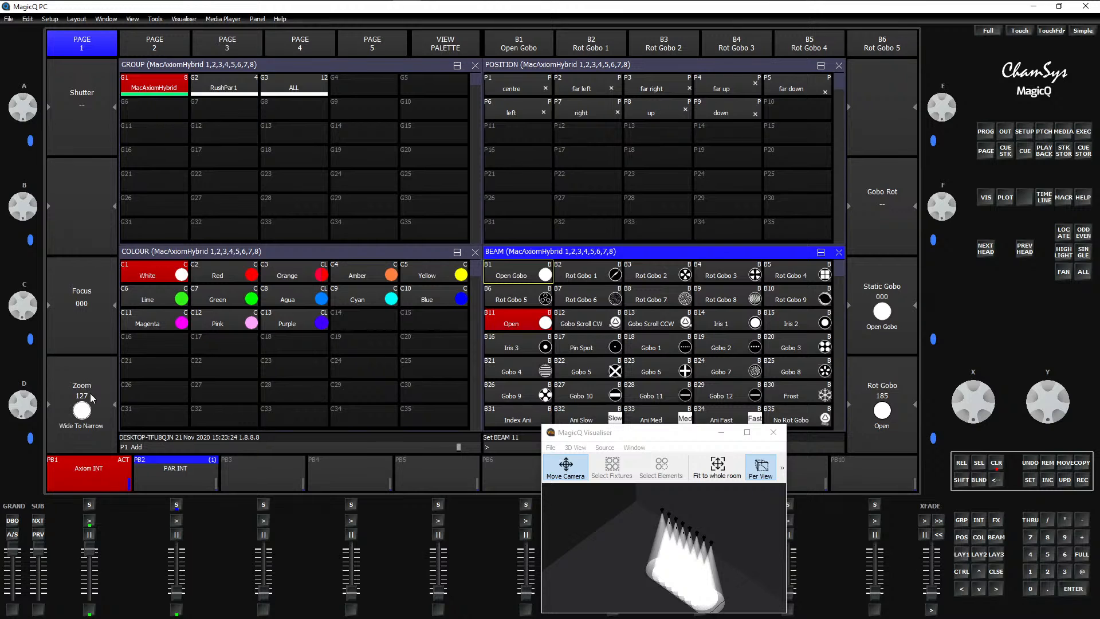
Step: Set the MacAxiomHybrid zoom to 0 and record it as a new beam palette in box B51
{"action": "left_click_drag", "start_coordinate": [85, 424], "coordinate": [139, 500]}
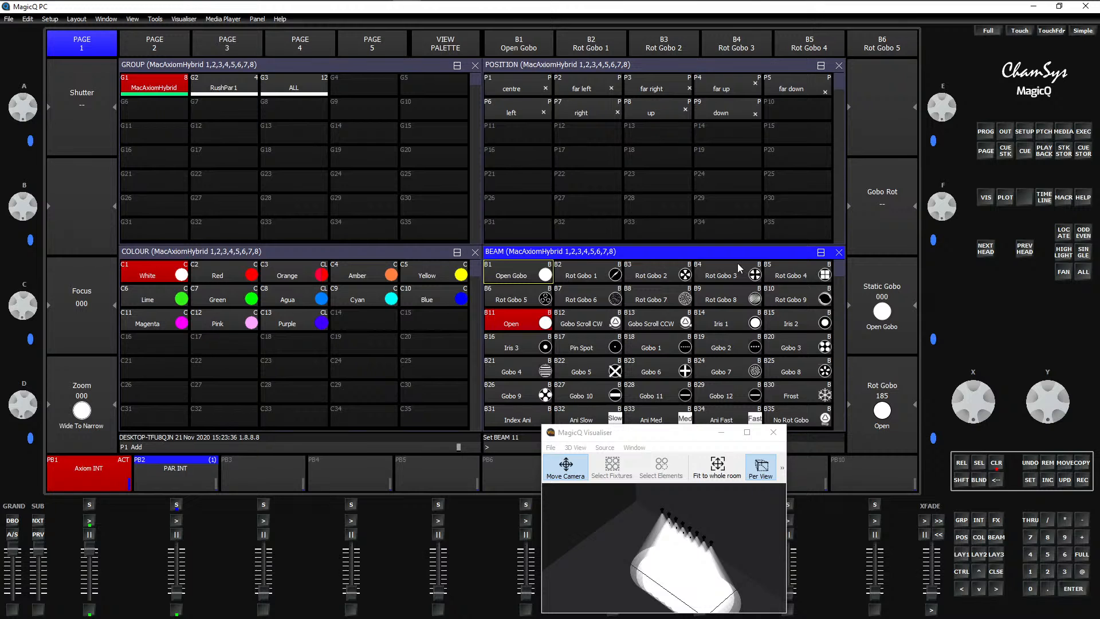
{"action": "key", "text": "Down"}
{"action": "key", "text": "Down"}
{"action": "key", "text": "Down"}
{"action": "key", "text": "Down"}
{"action": "key", "text": "Down"}
{"action": "key", "text": "Down"}
{"action": "key", "text": "Down"}
{"action": "key", "text": "Down"}
{"action": "key", "text": "Down"}
{"action": "key", "text": "Down"}
{"action": "key", "text": "Down"}
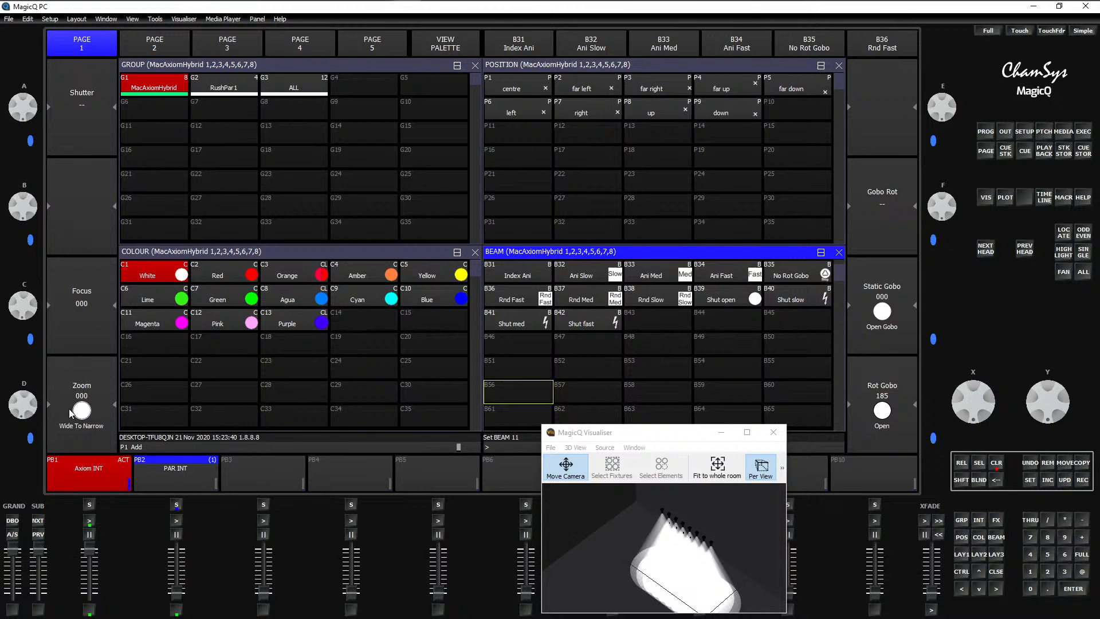
{"action": "left_click", "coordinate": [1082, 479]}
{"action": "left_click", "coordinate": [997, 481]}
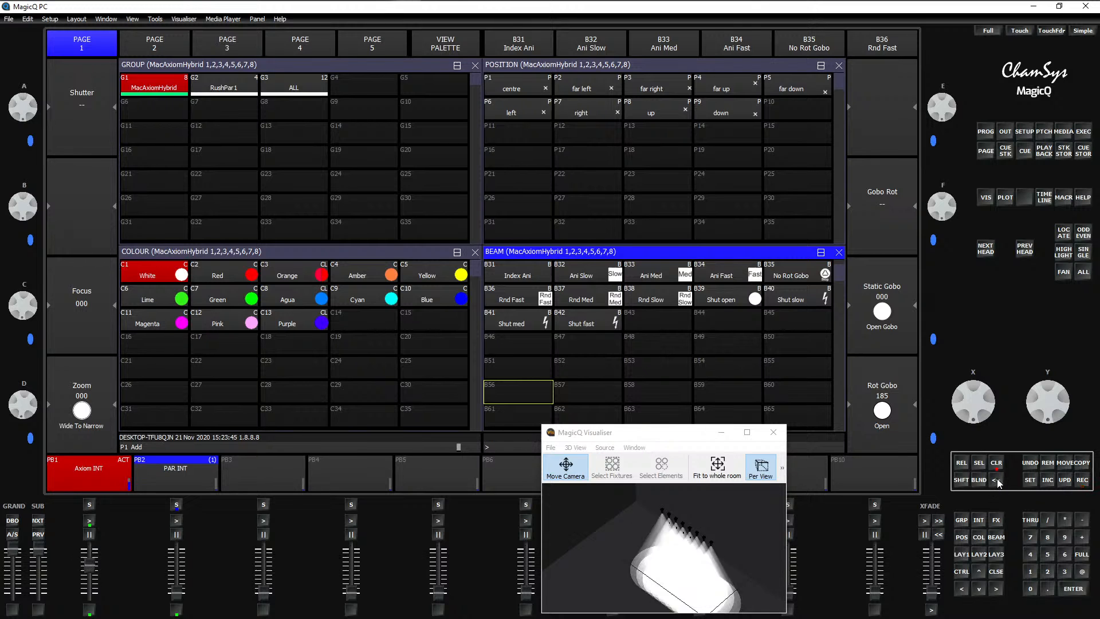
{"action": "left_click", "coordinate": [1082, 480]}
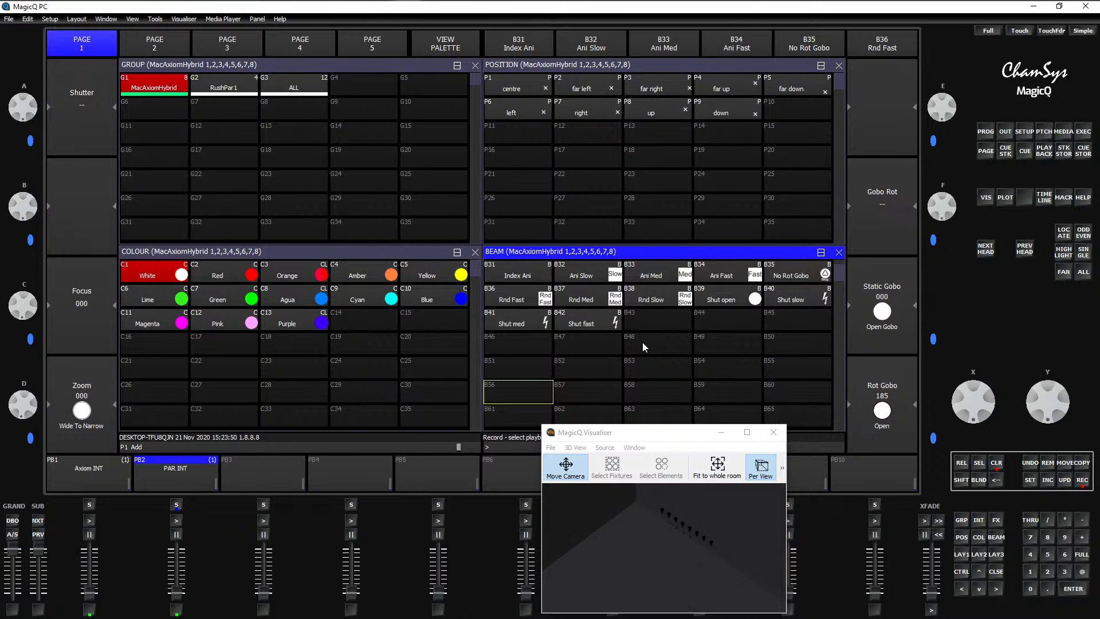
{"action": "left_click", "coordinate": [522, 372]}
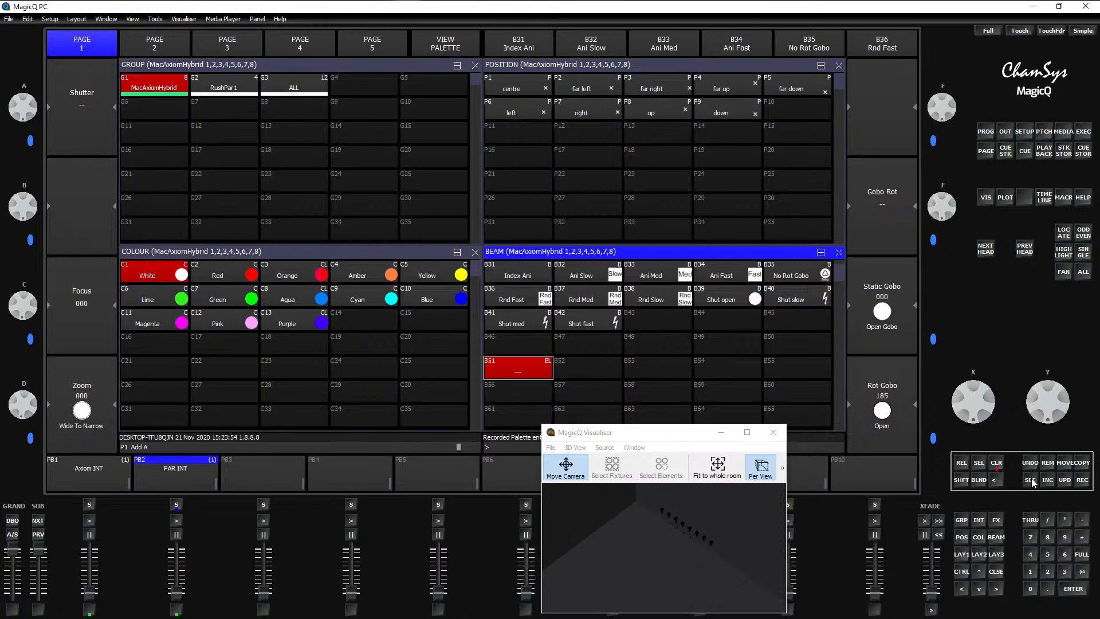
Step: Name the B51 beam palette Zoom Wide and activate the Axiom INT playback again
{"action": "left_click", "coordinate": [573, 378]}
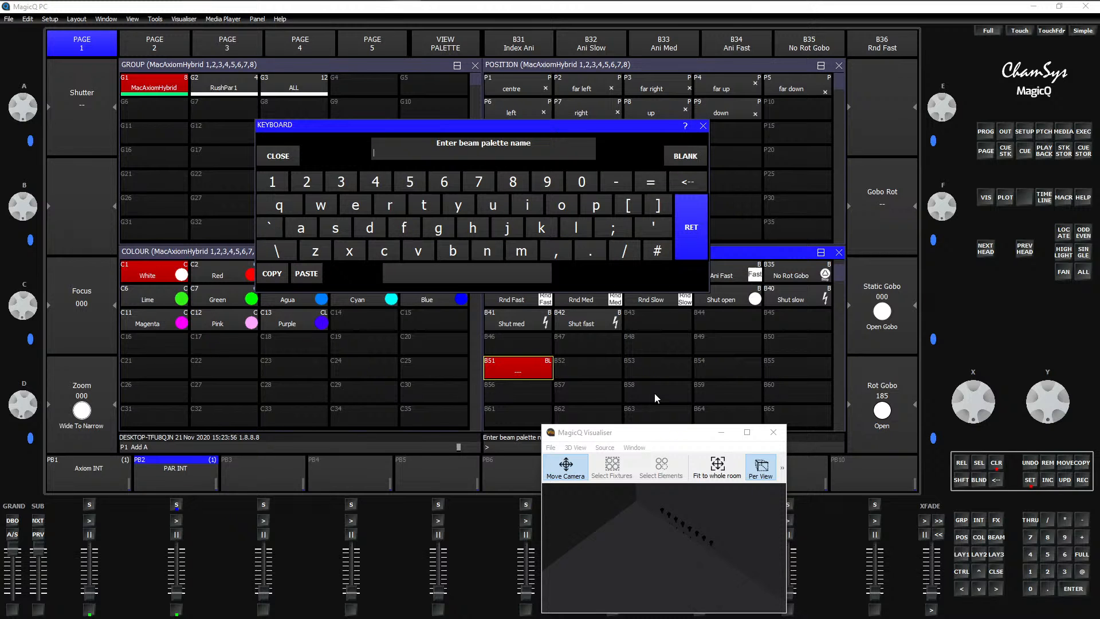
{"action": "type", "text": "zOO"}
{"action": "key", "text": "BackSpace"}
{"action": "key", "text": "BackSpace"}
{"action": "type", "text": "oom WI"}
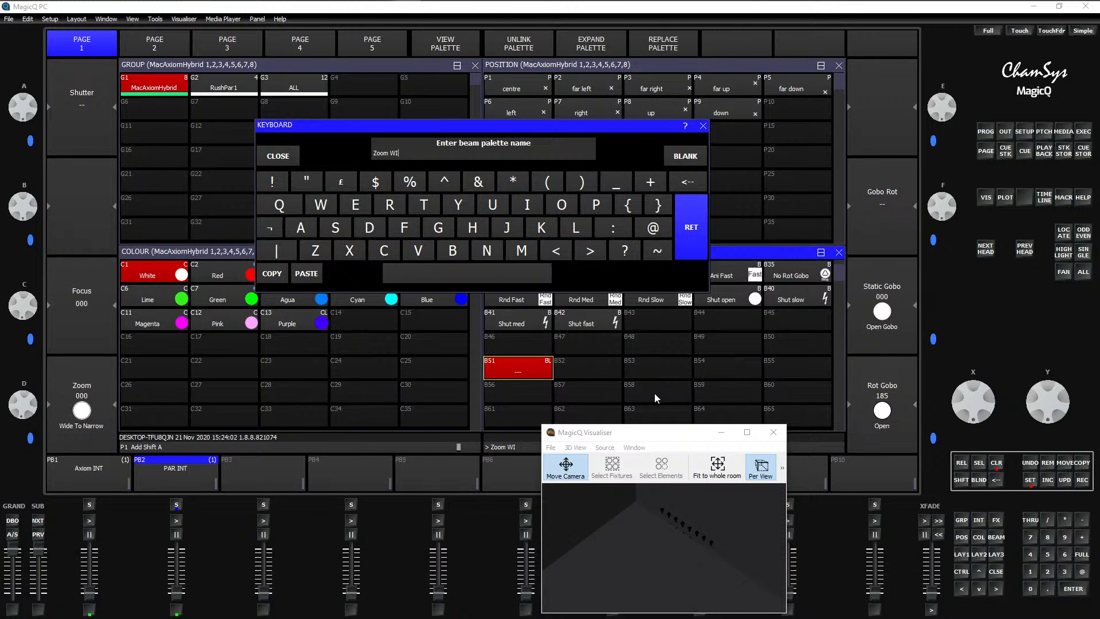
{"action": "key", "text": "BackSpace"}
{"action": "type", "text": "ide"}
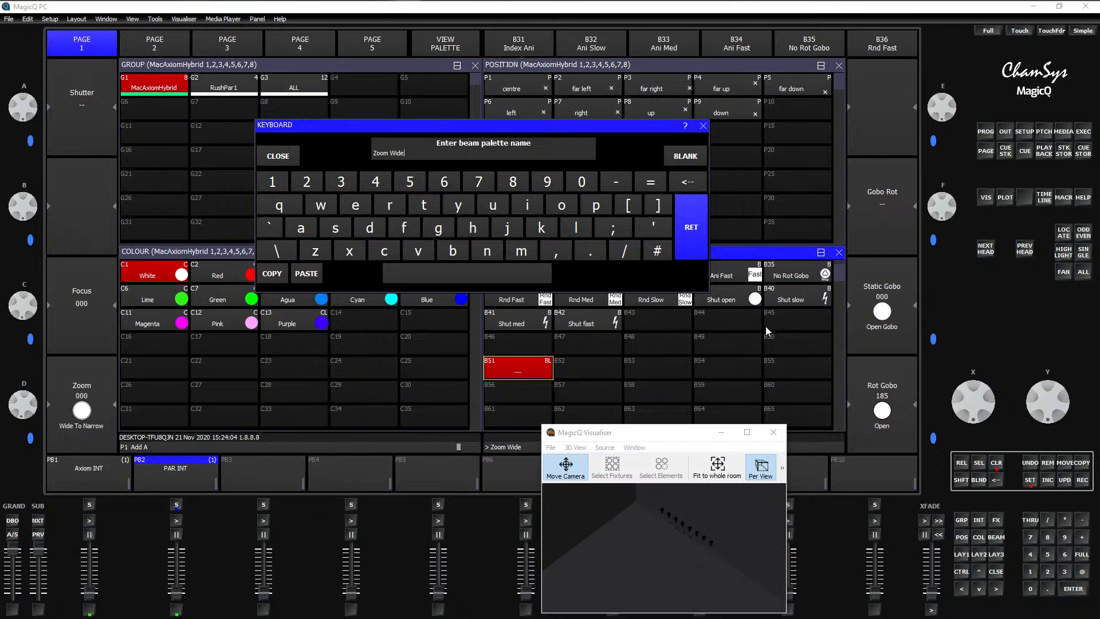
{"action": "left_click", "coordinate": [689, 217]}
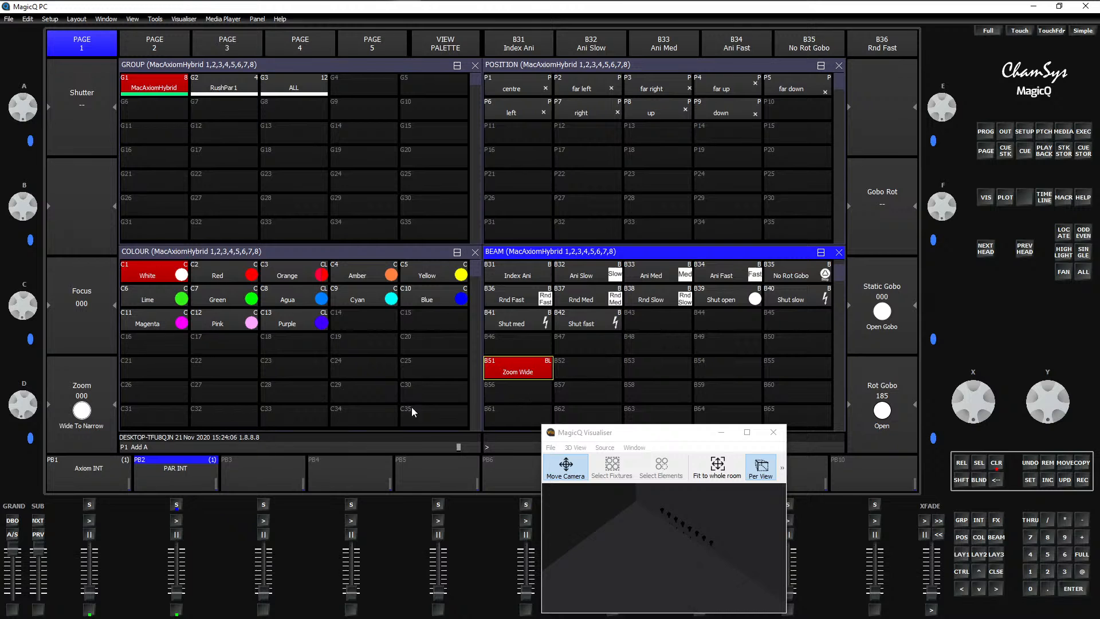
{"action": "key", "text": "q"}
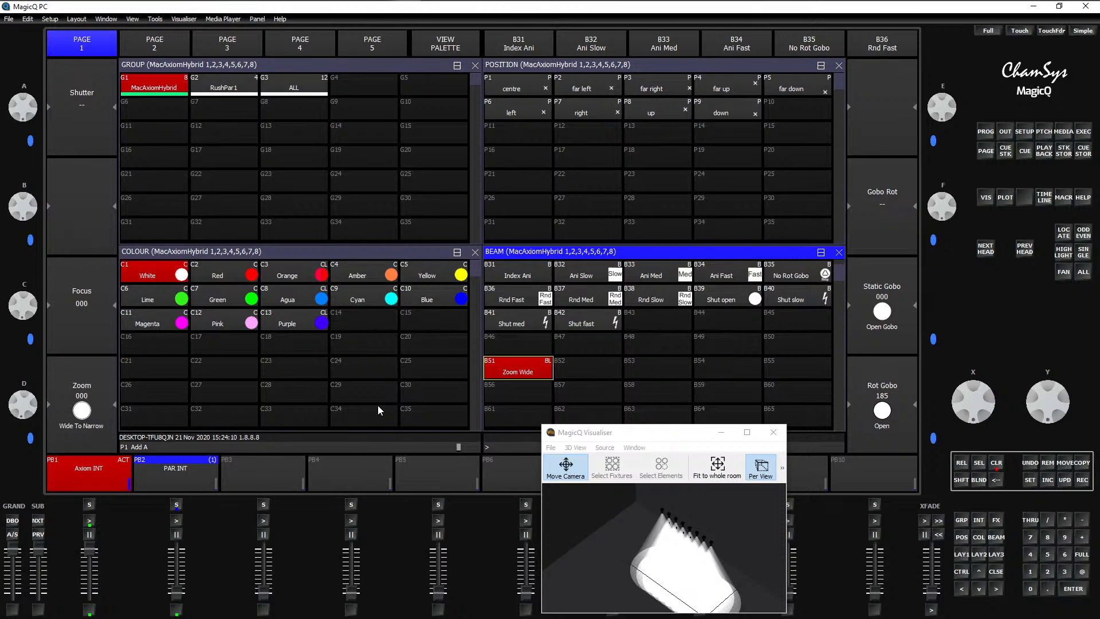
Step: Set the PAR INT cue stack's playback priority to Above Programmer
{"action": "key", "text": "F8"}
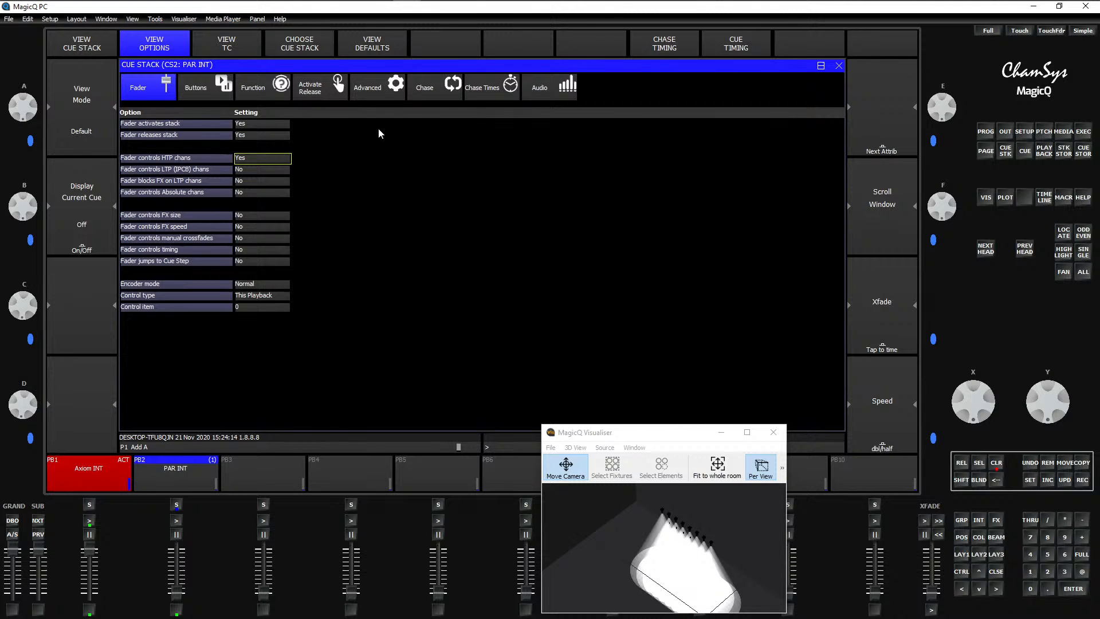
{"action": "left_click", "coordinate": [393, 87]}
{"action": "left_click", "coordinate": [253, 158]}
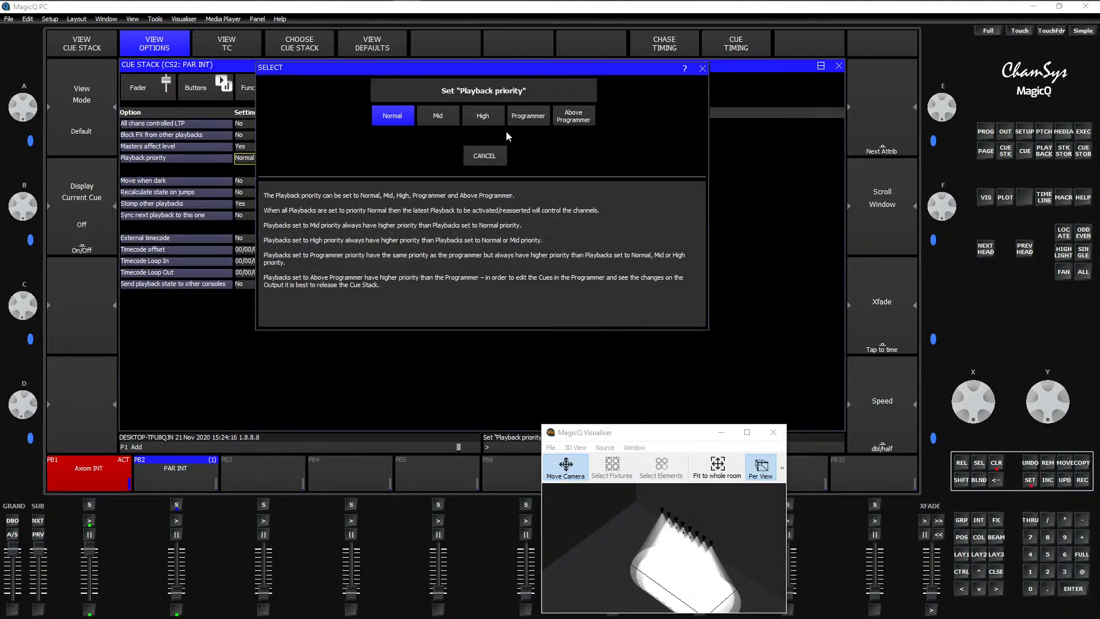
{"action": "left_click", "coordinate": [570, 117]}
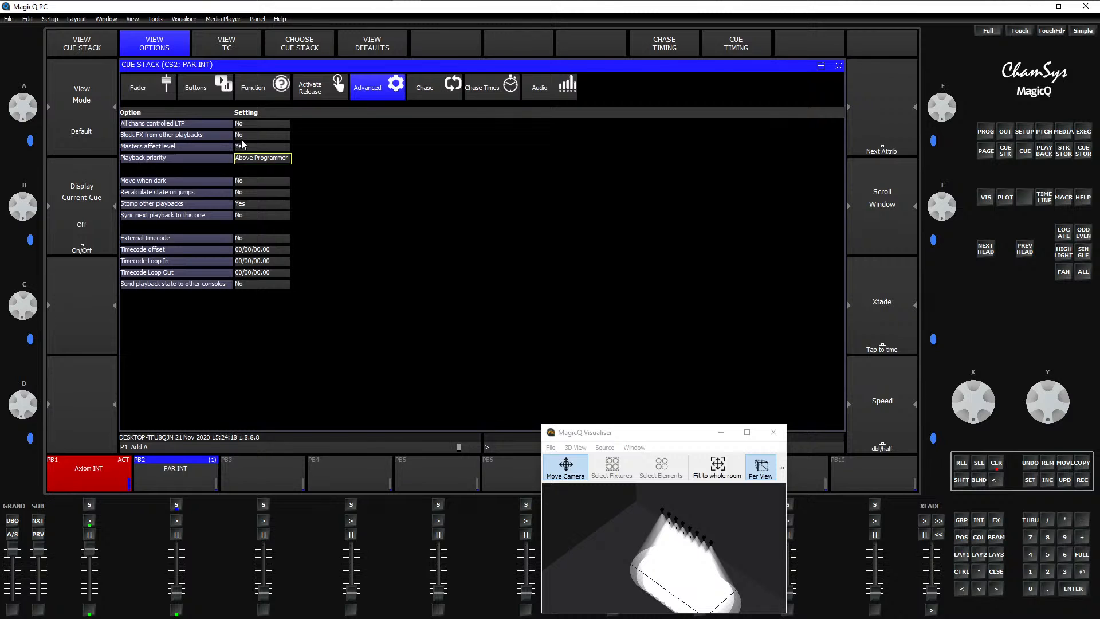
{"action": "key", "text": "Escape"}
Step: Set the MacAxiomHybrid zoom to 255 and record it as a new beam palette in box B53
{"action": "left_click", "coordinate": [496, 251]}
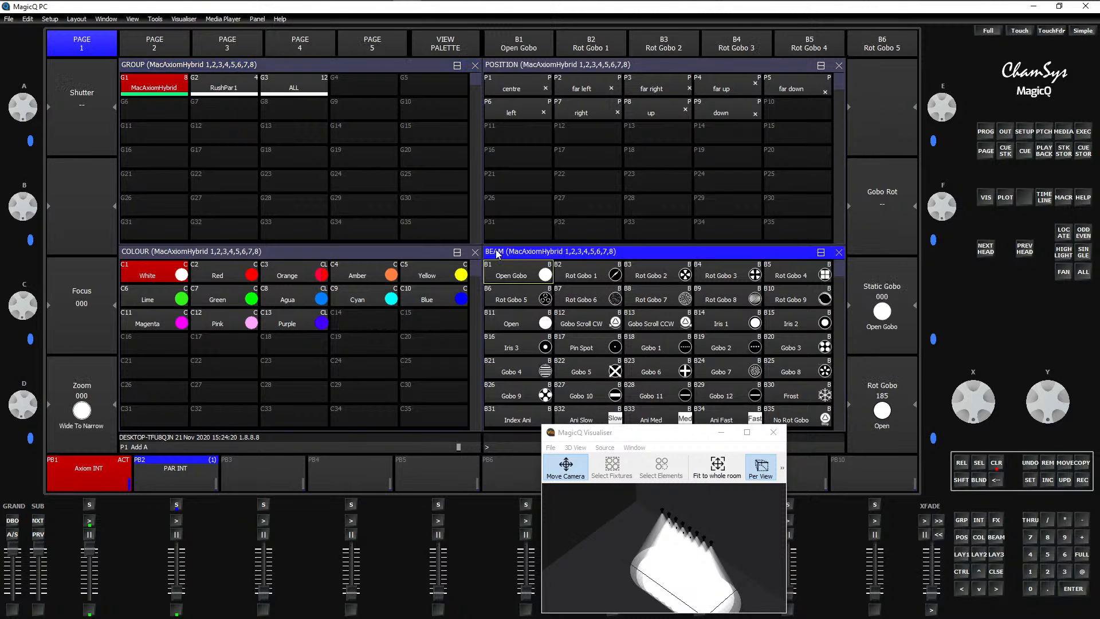
{"action": "scroll", "coordinate": [493, 281], "scroll_direction": "down", "scroll_amount": 5}
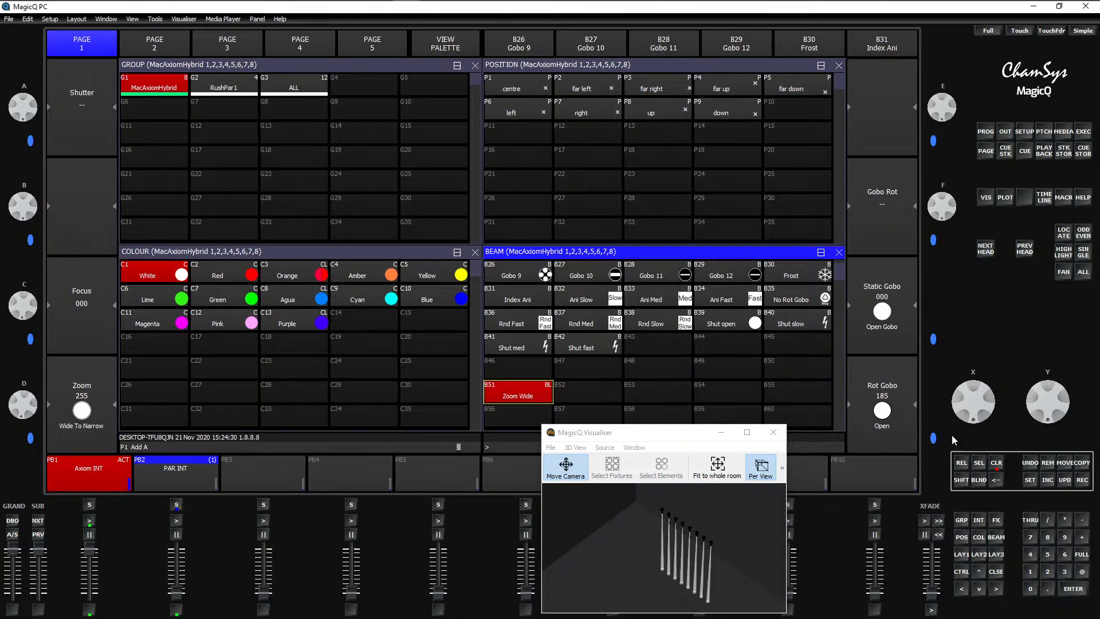
{"action": "left_click", "coordinate": [1082, 479]}
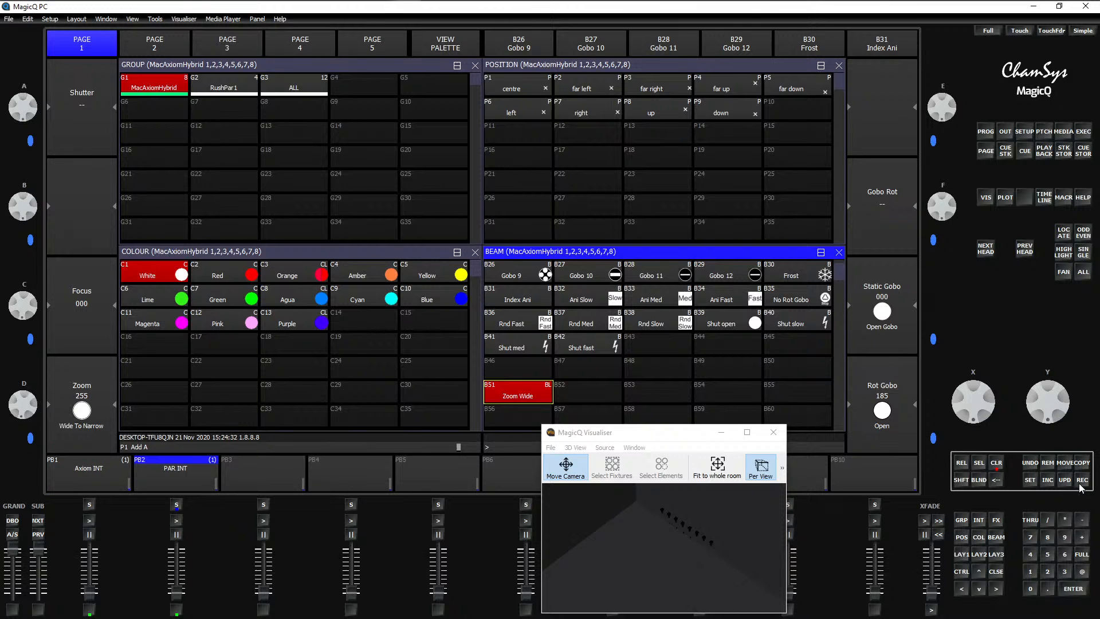
{"action": "left_click", "coordinate": [657, 391]}
Step: Name the B53 beam palette Zoom Narrow
{"action": "left_click", "coordinate": [1029, 479]}
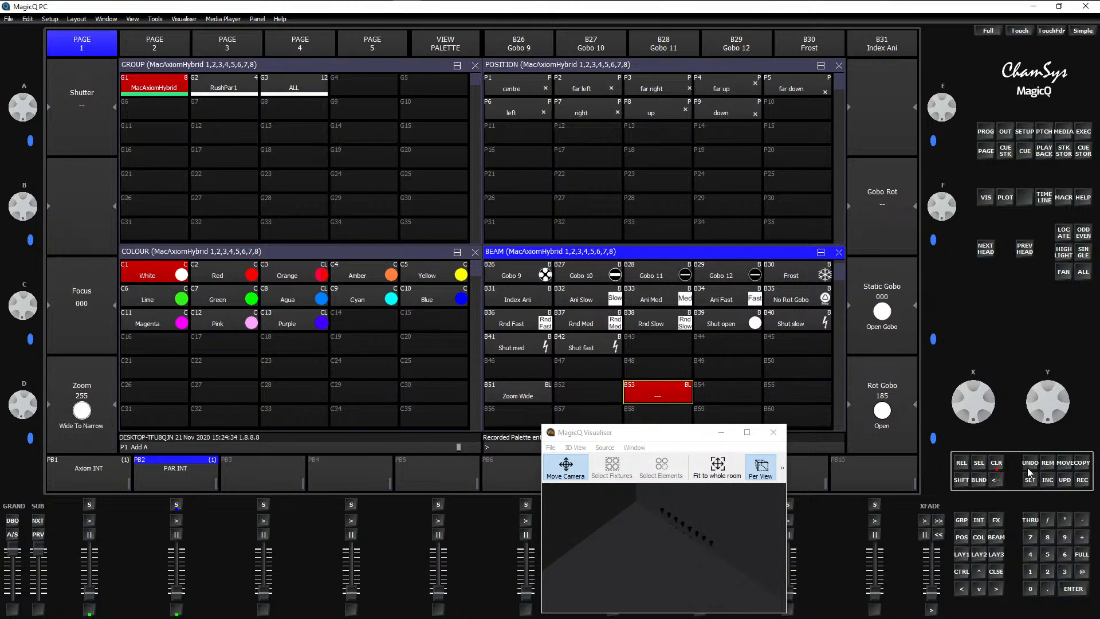
{"action": "left_click", "coordinate": [673, 394]}
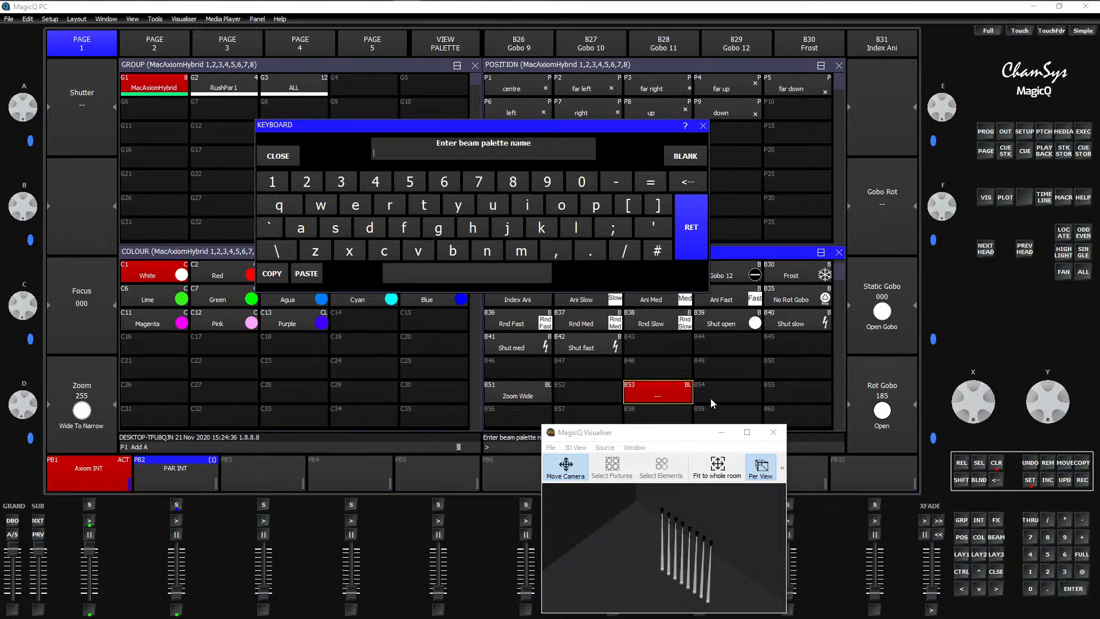
{"action": "type", "text": "Zoom Narrow"}
{"action": "left_click", "coordinate": [688, 228]}
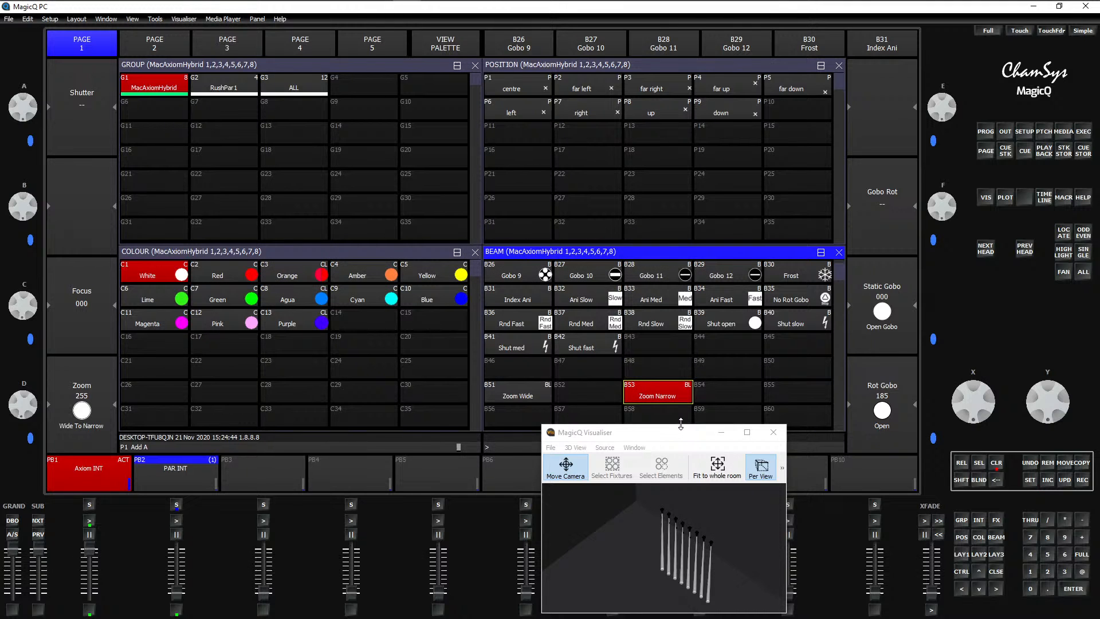
Step: Set the MacAxiomHybrid zoom to 150 and focus to 5, and record them as a new beam palette in box B52
{"action": "left_click", "coordinate": [655, 397]}
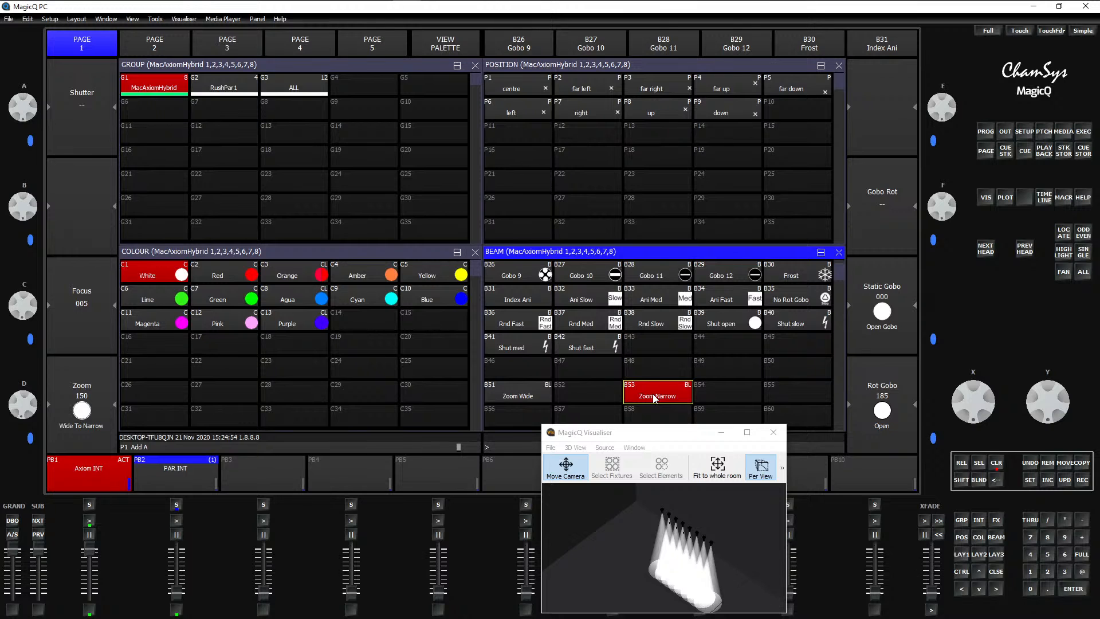
{"action": "left_click", "coordinate": [1077, 483]}
{"action": "left_click", "coordinate": [618, 395]}
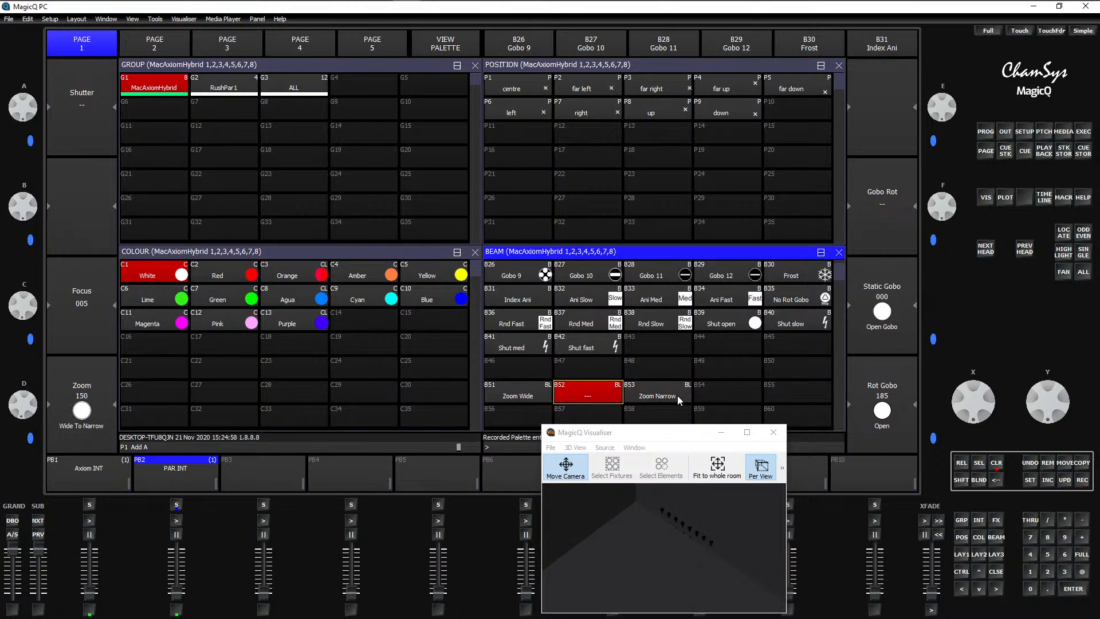
Step: Name the B52 beam palette Zoom Medium
{"action": "left_click", "coordinate": [1030, 480]}
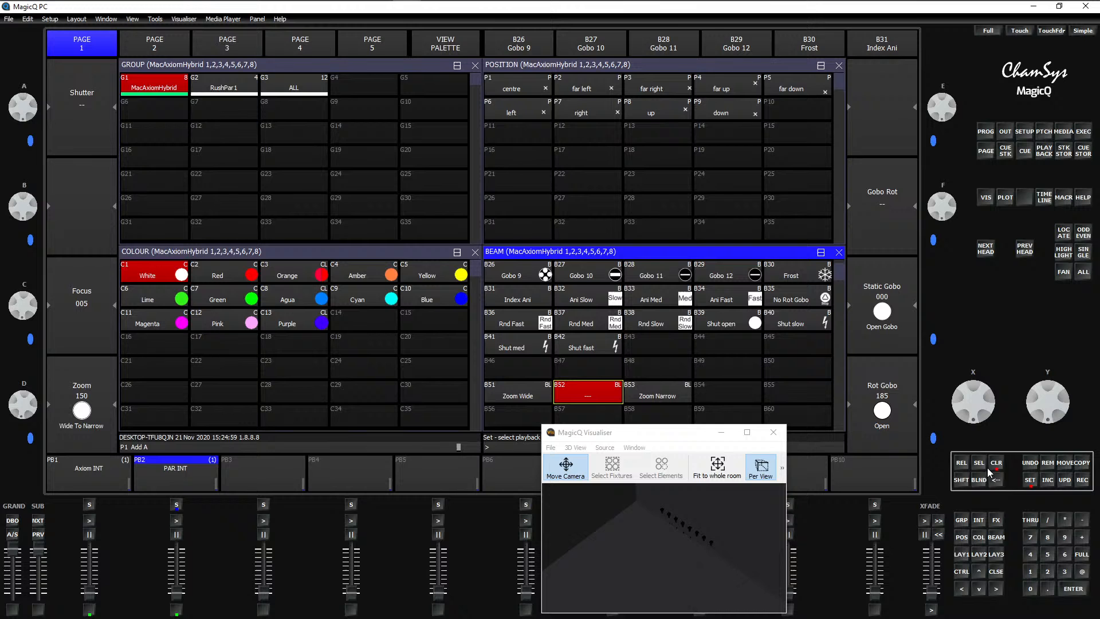
{"action": "left_click", "coordinate": [605, 399]}
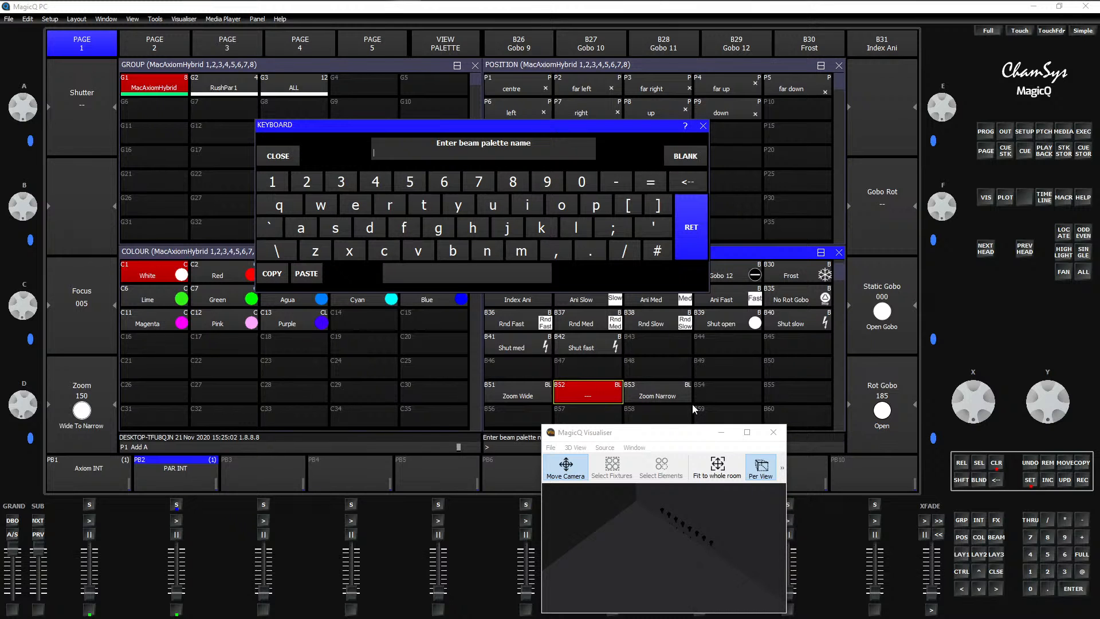
{"action": "type", "text": "Zoom M"}
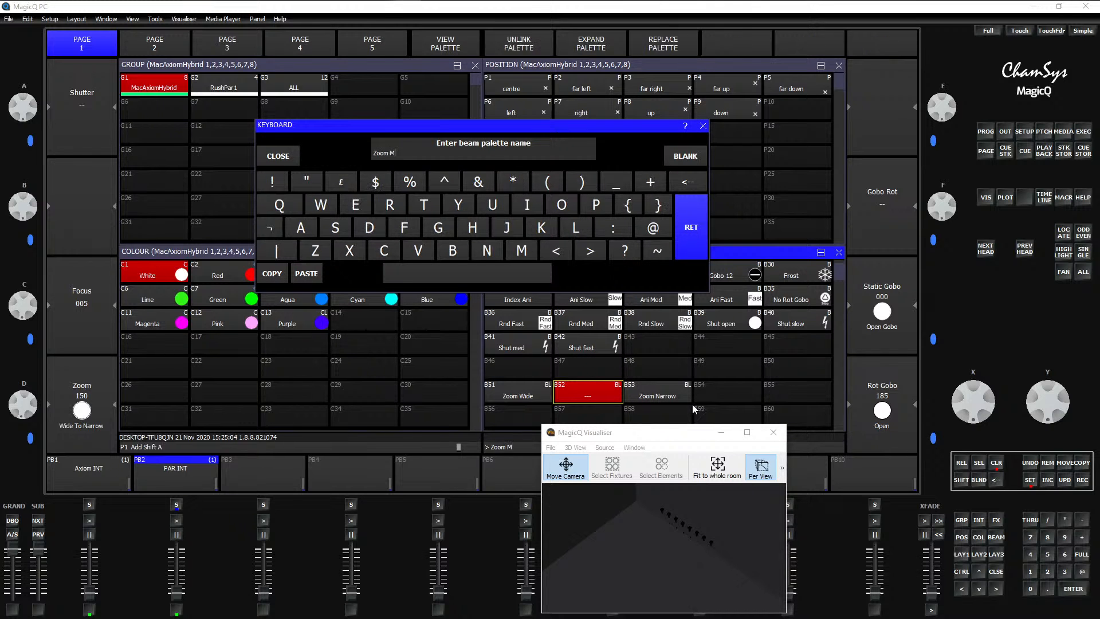
{"action": "type", "text": "edium"}
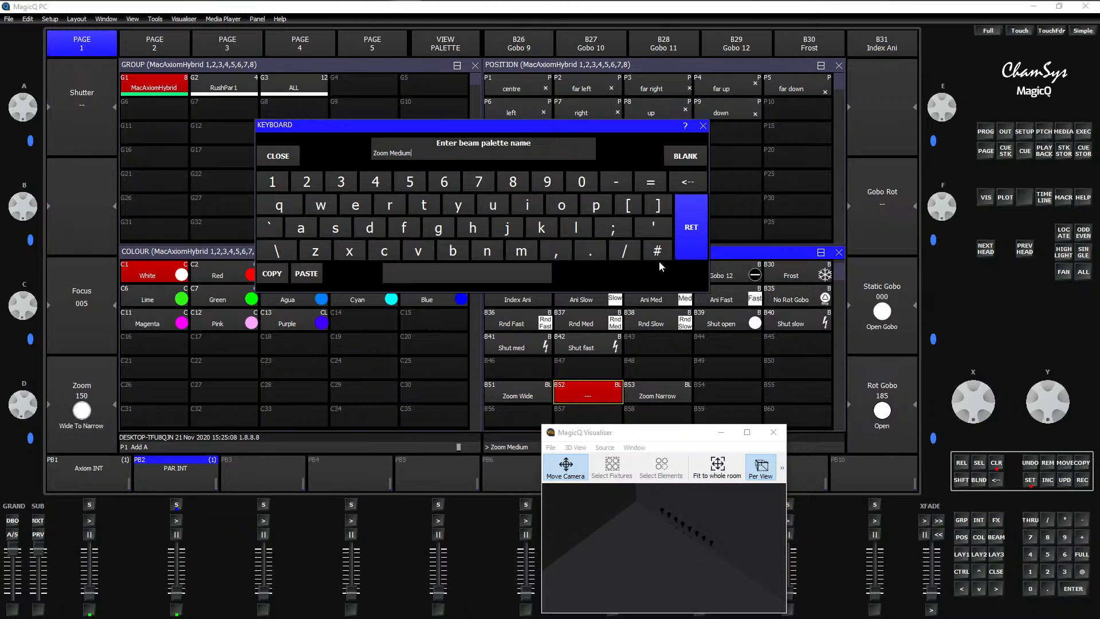
{"action": "left_click", "coordinate": [691, 227]}
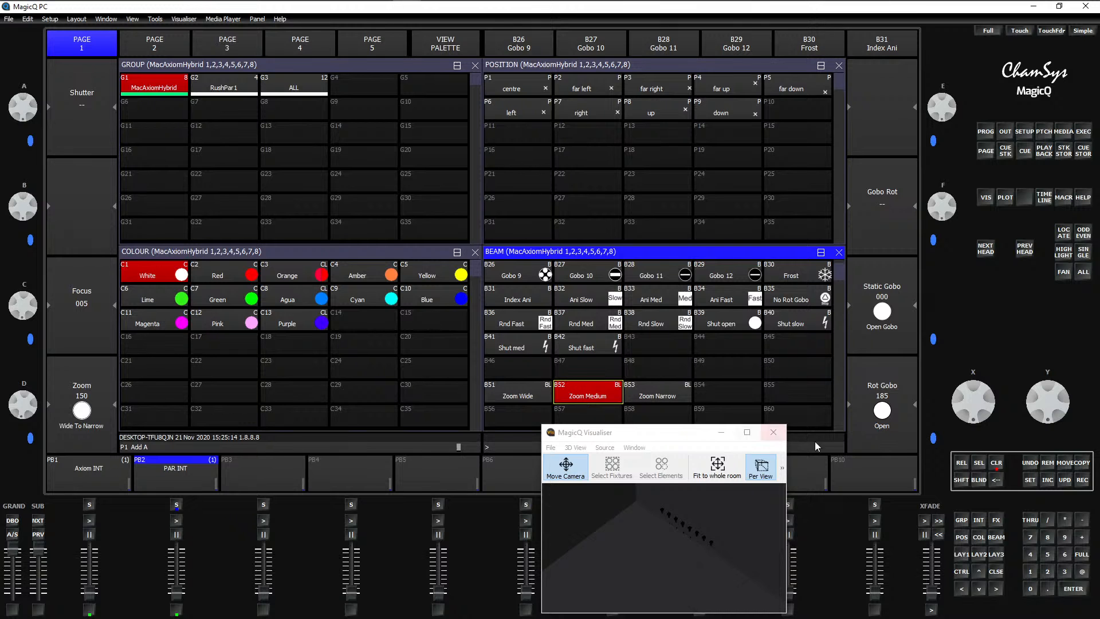
Step: Clear the programmer and copy the Zoom Wide, Zoom Medium and Zoom Narrow palettes into the fifth row of the execute grid, beside the MacAxiomHybrid group
{"action": "key", "text": "c"}
{"action": "key", "text": "s"}
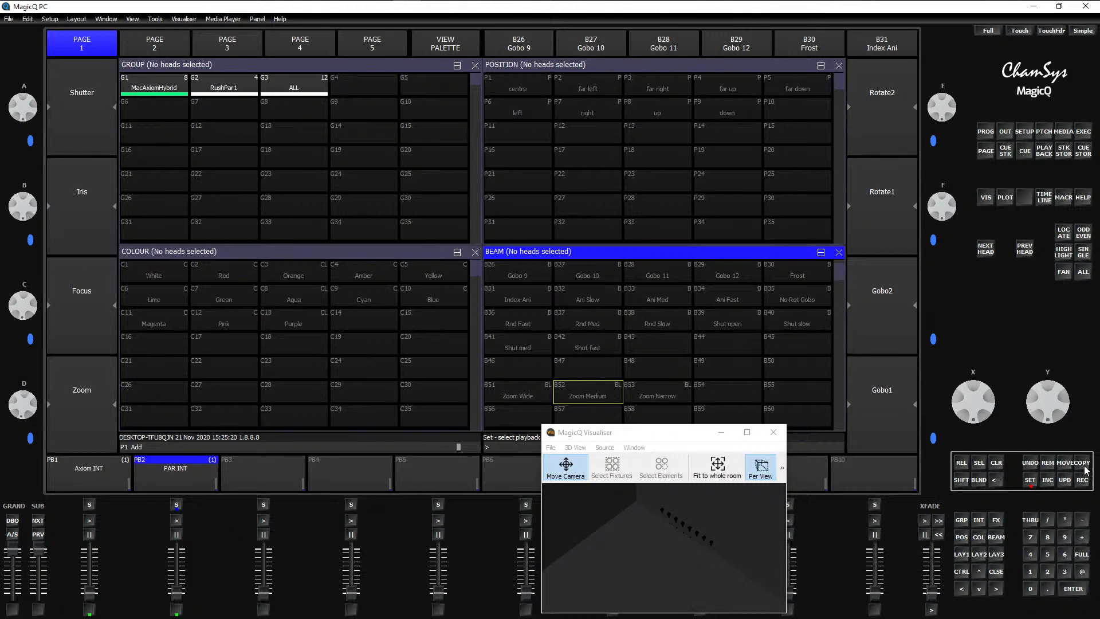
{"action": "left_click_drag", "start_coordinate": [524, 391], "coordinate": [657, 393]}
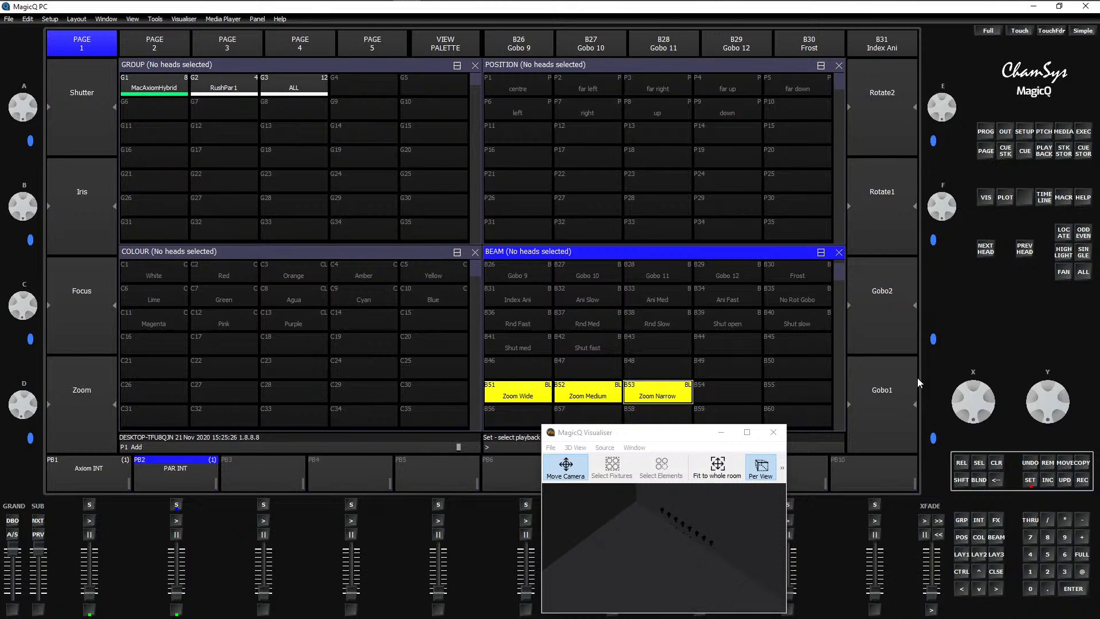
{"action": "left_click_drag", "start_coordinate": [673, 434], "coordinate": [770, 457]}
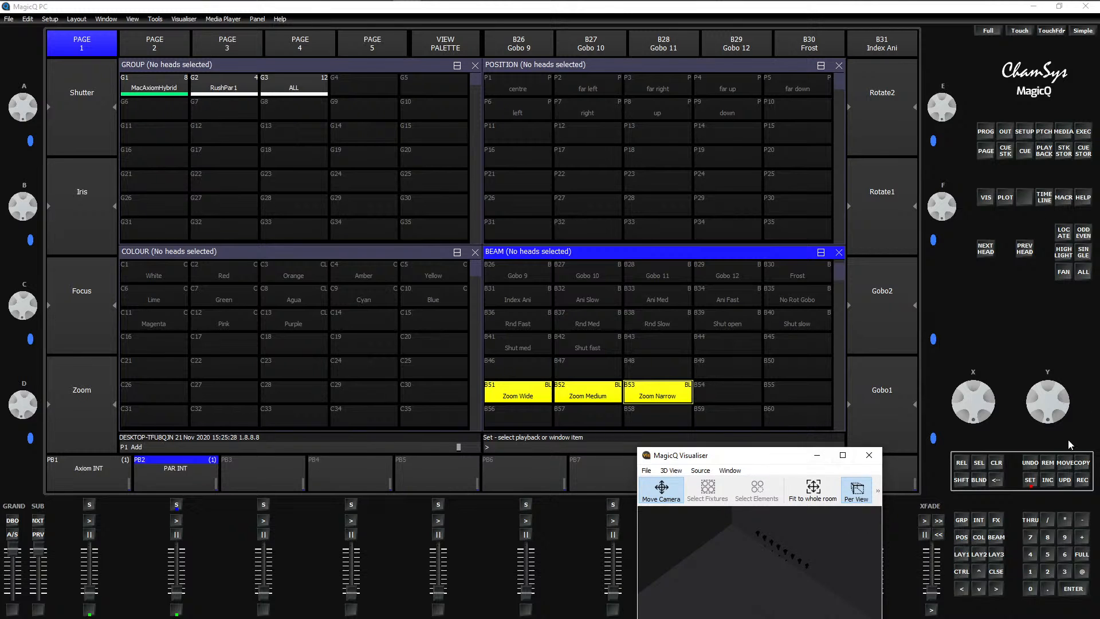
{"action": "left_click", "coordinate": [1081, 465]}
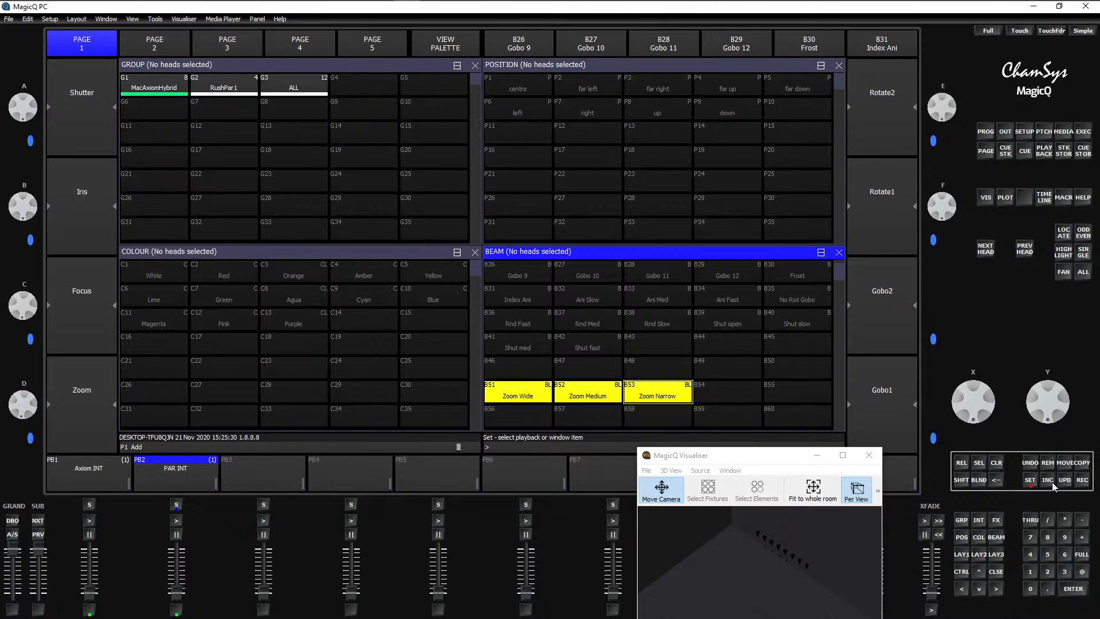
{"action": "left_click", "coordinate": [657, 395]}
{"action": "left_click", "coordinate": [703, 125]}
{"action": "left_click", "coordinate": [154, 85]}
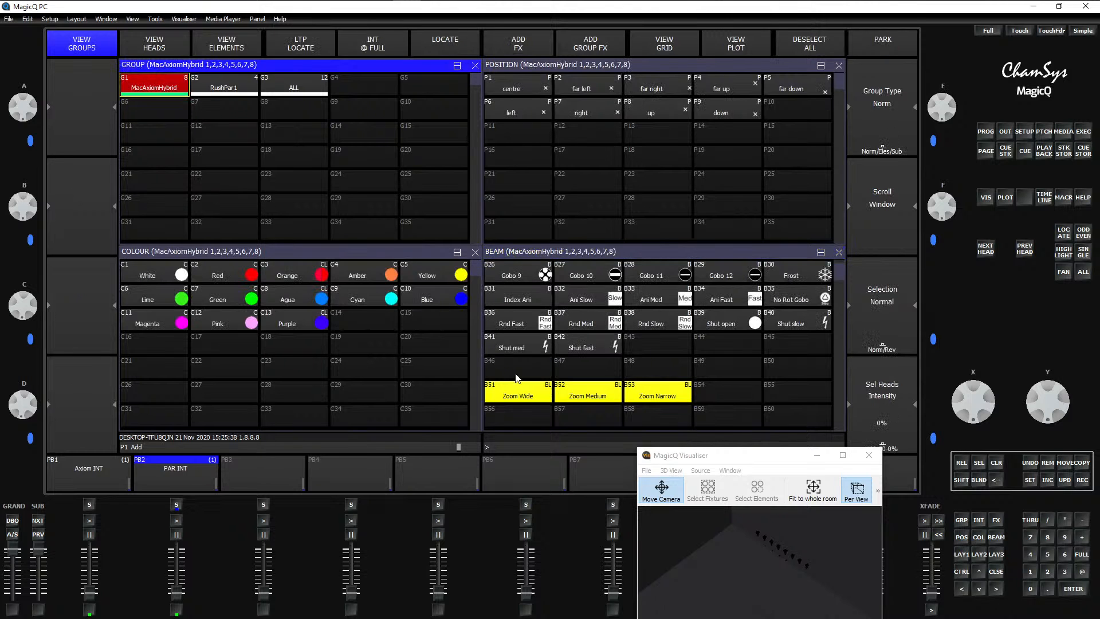
{"action": "left_click", "coordinate": [648, 395]}
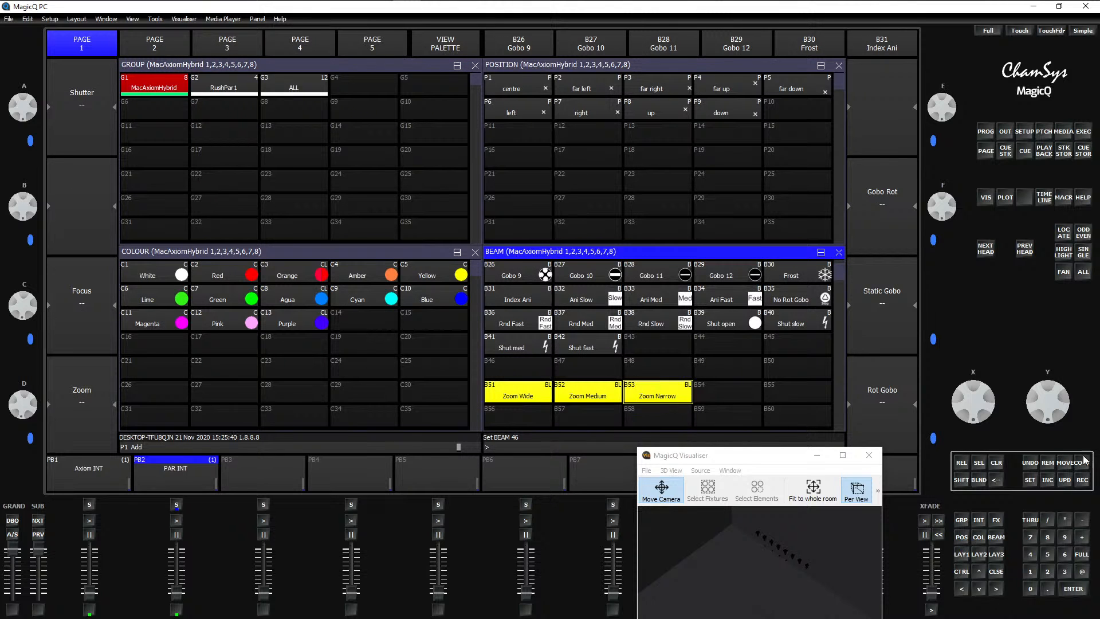
{"action": "left_click", "coordinate": [1082, 462]}
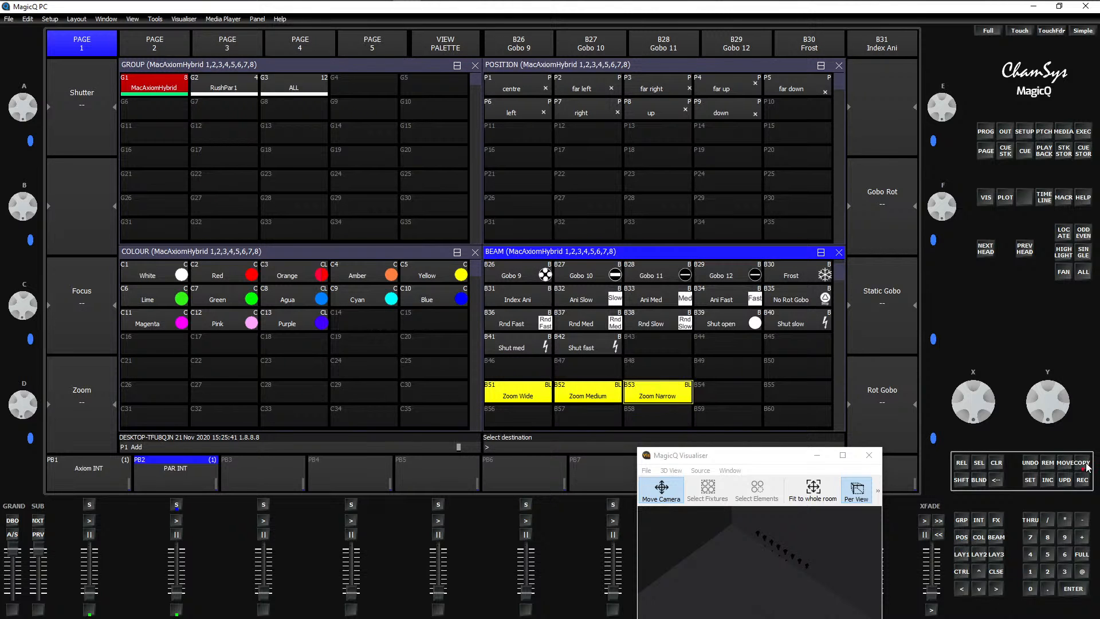
{"action": "left_click", "coordinate": [1084, 135]}
{"action": "left_click", "coordinate": [183, 239]}
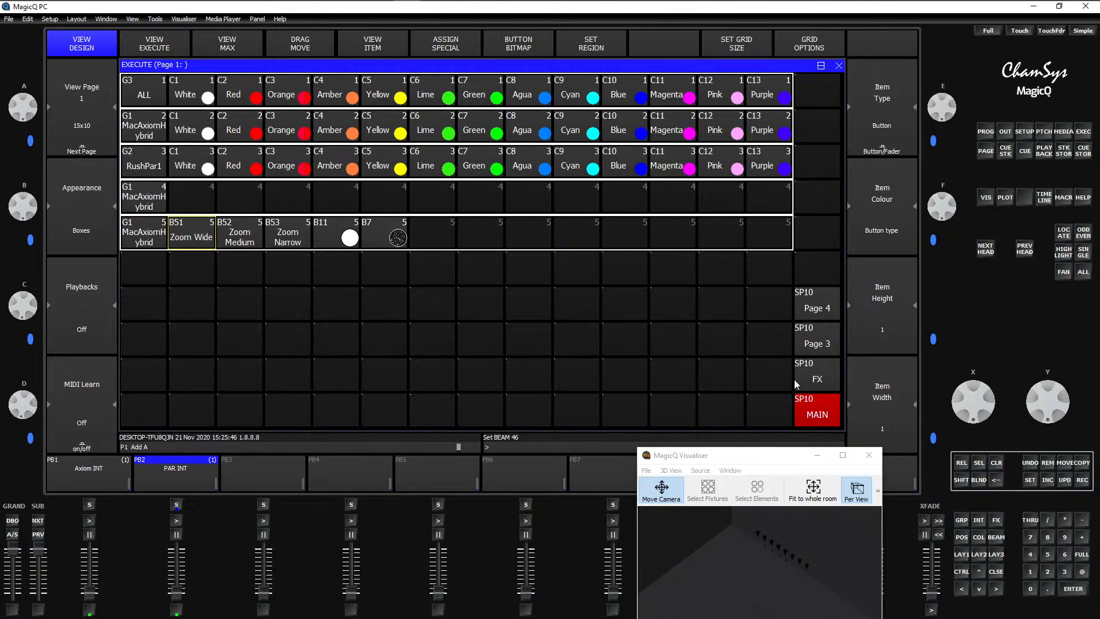
Step: Clear the programmer, activate Axiom INT and try the three zoom palettes and the B7 gobo from the execute grid in the visualiser
{"action": "key", "text": "c"}
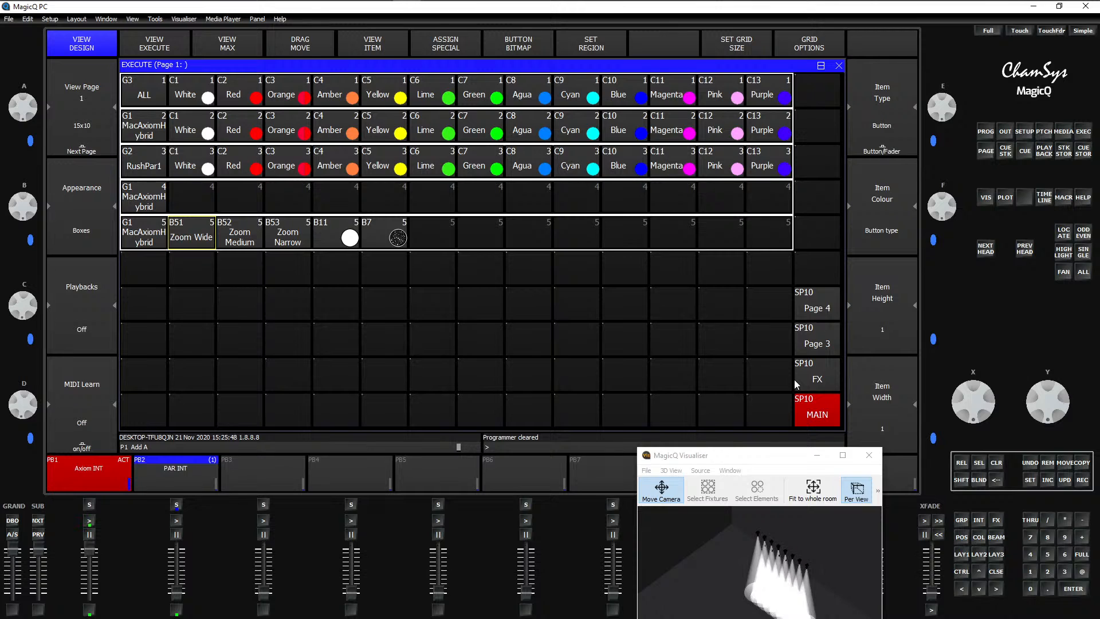
{"action": "left_click", "coordinate": [194, 236]}
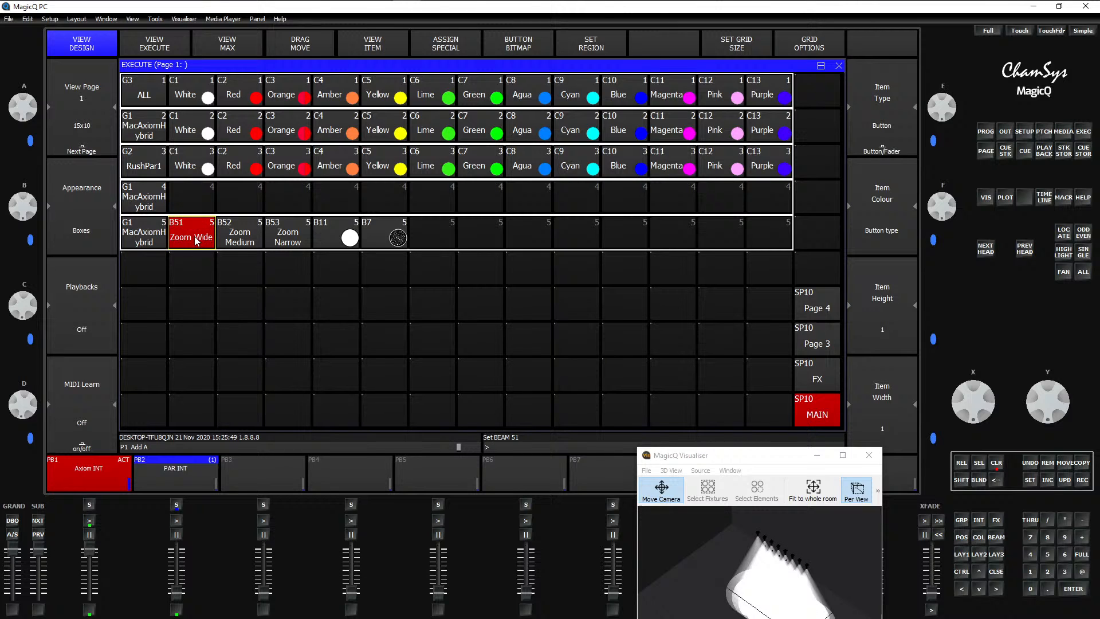
{"action": "left_click", "coordinate": [245, 248]}
{"action": "left_click", "coordinate": [287, 240]}
{"action": "left_click", "coordinate": [394, 246]}
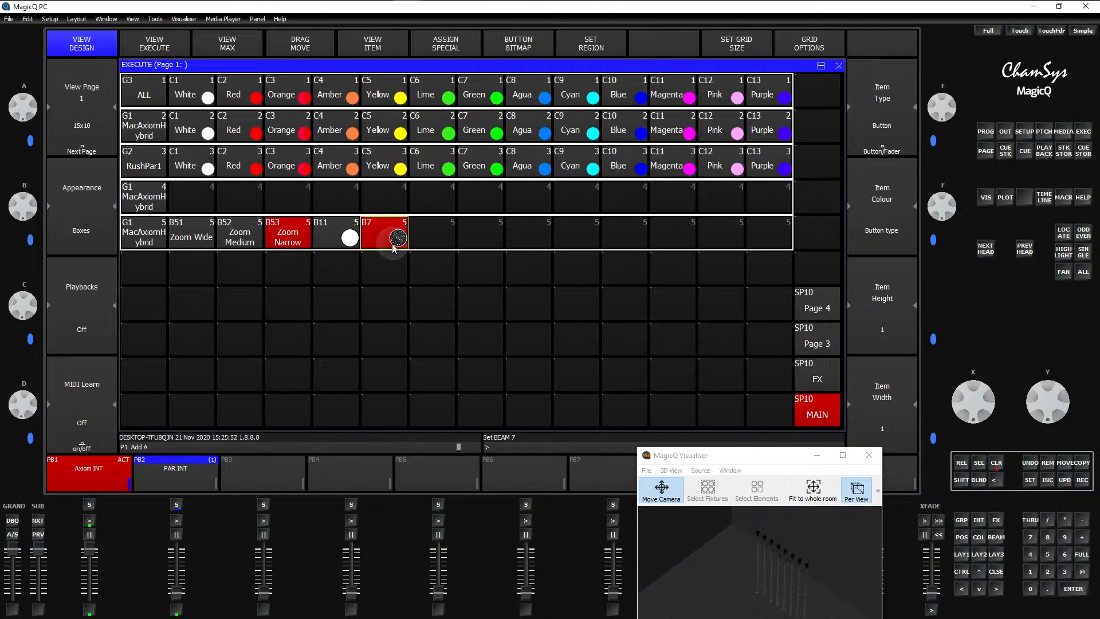
{"action": "left_click", "coordinate": [237, 237]}
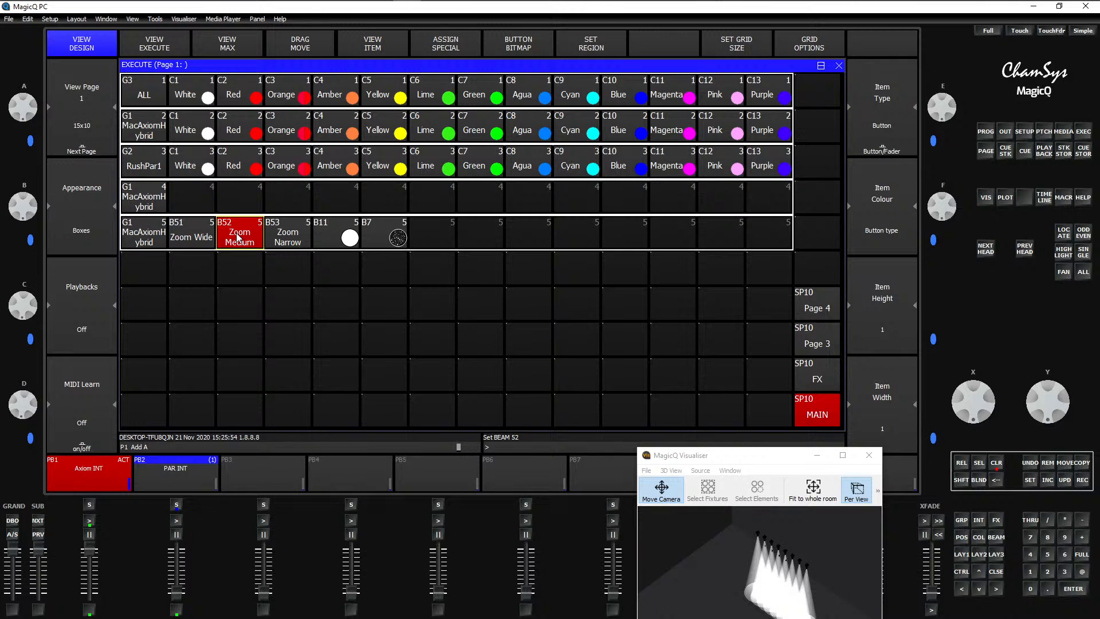
{"action": "left_click", "coordinate": [390, 235]}
{"action": "left_click", "coordinate": [197, 238]}
{"action": "left_click", "coordinate": [240, 241]}
{"action": "left_click", "coordinate": [282, 244]}
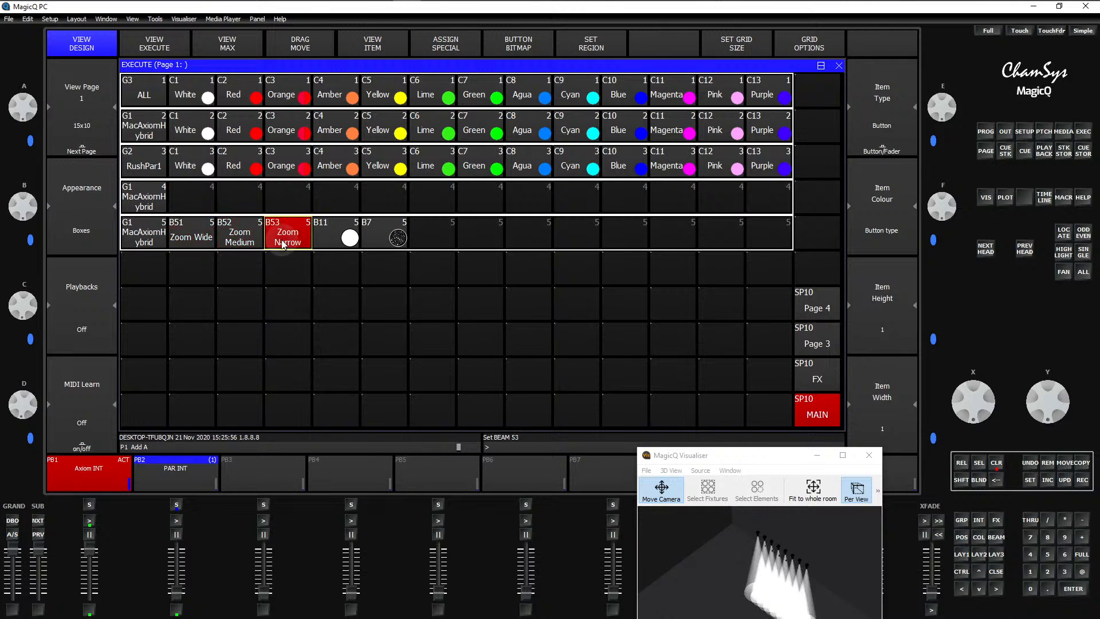
{"action": "left_click", "coordinate": [242, 244]}
{"action": "left_click", "coordinate": [192, 245]}
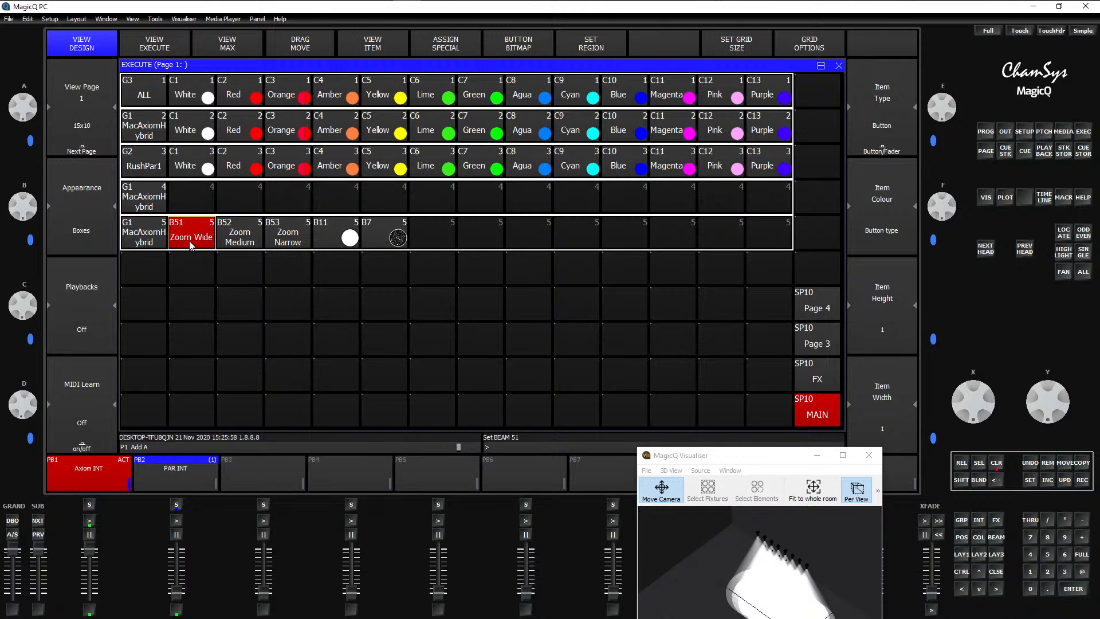
{"action": "left_click", "coordinate": [398, 238]}
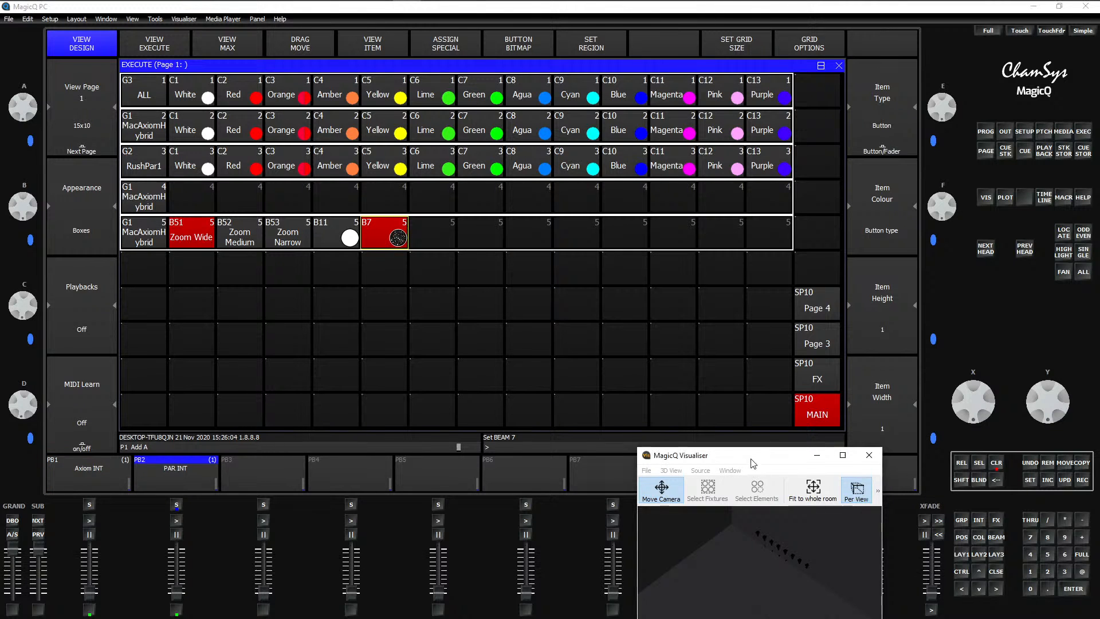
Step: Copy the MacAxiomHybrid beam palette Rot Gobo 8 into the fifth row of the execute grid, in the empty box after B7
{"action": "left_click_drag", "start_coordinate": [750, 460], "coordinate": [756, 445]}
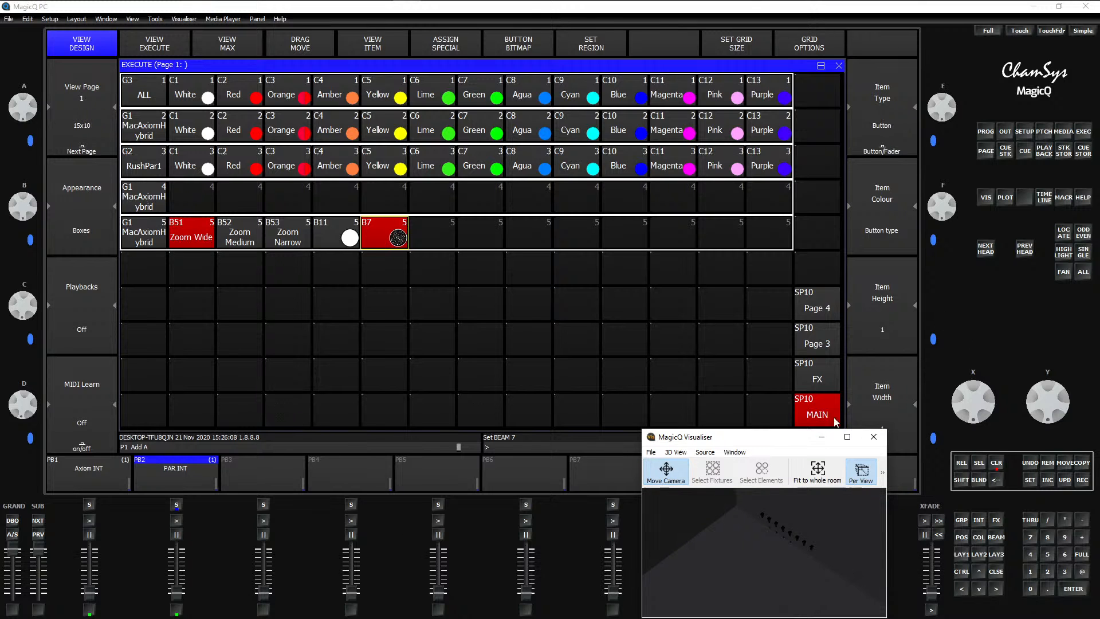
{"action": "key", "text": "ctrl+F2"}
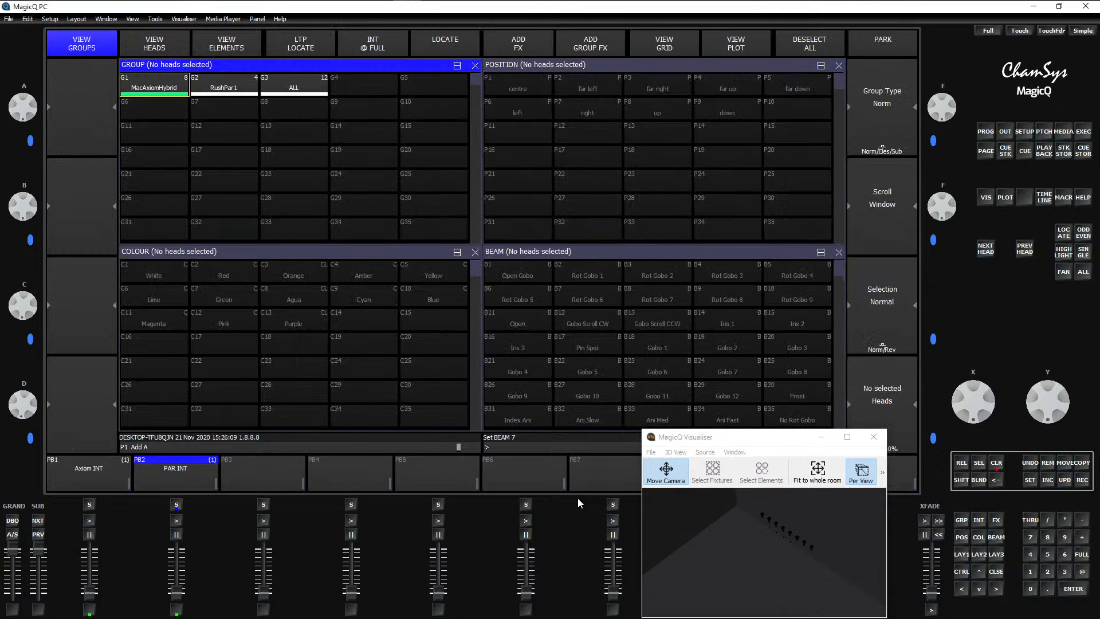
{"action": "left_click", "coordinate": [170, 87]}
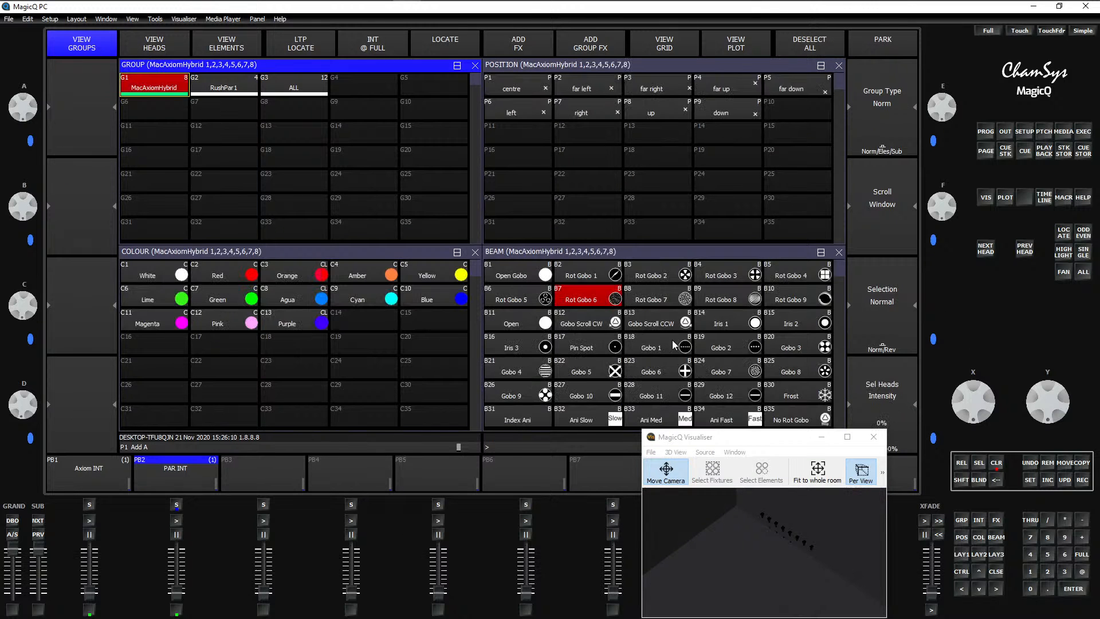
{"action": "left_click", "coordinate": [1083, 465]}
{"action": "left_click", "coordinate": [725, 300]}
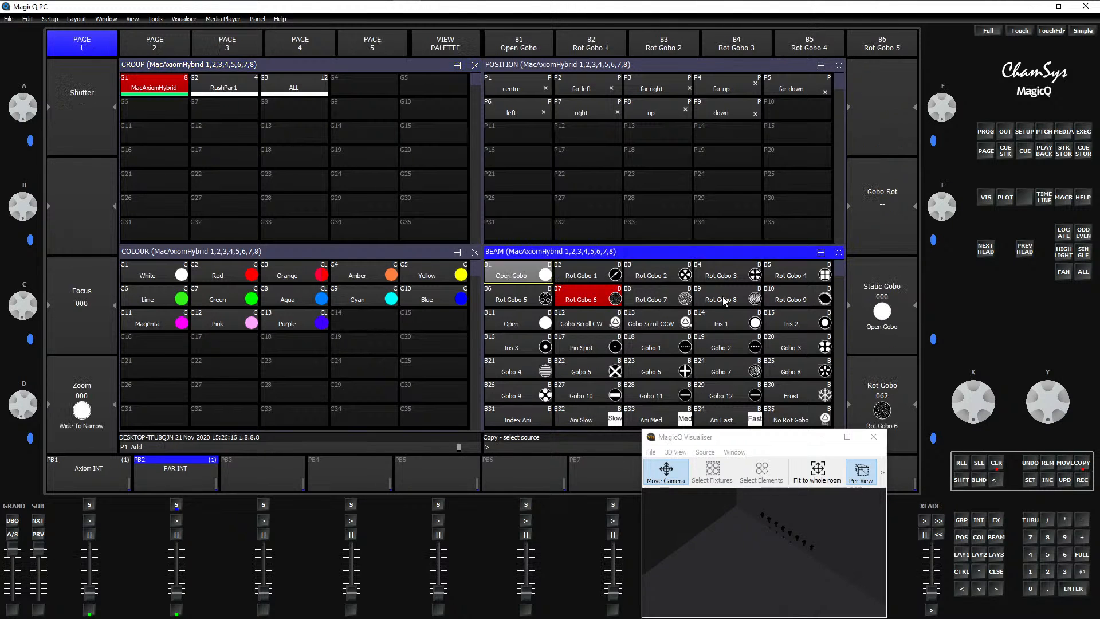
{"action": "left_click", "coordinate": [1082, 130]}
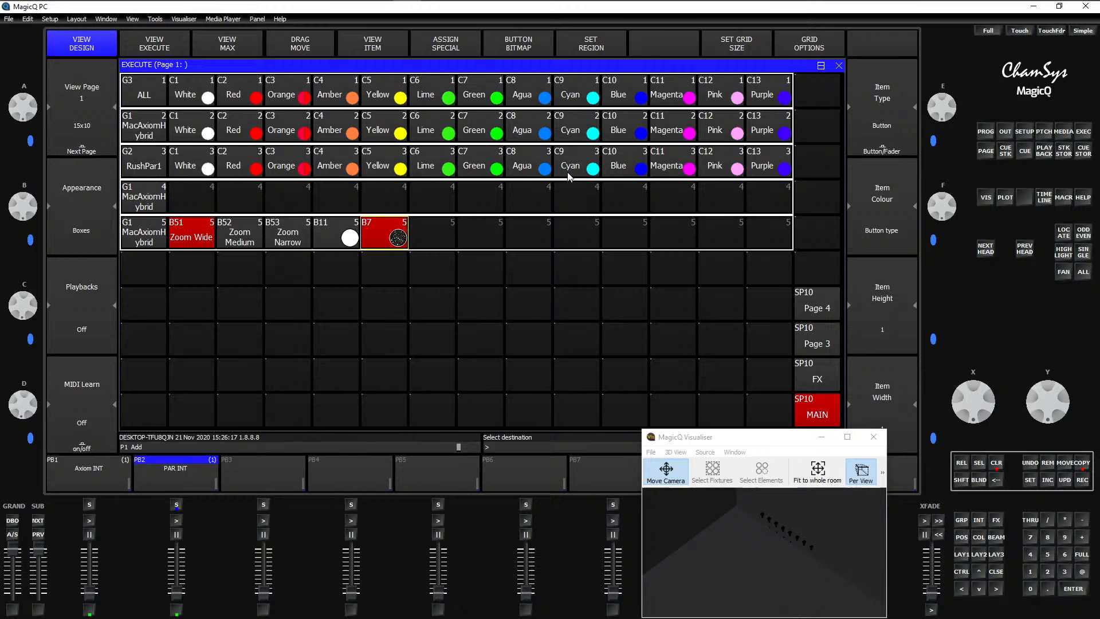
{"action": "left_click", "coordinate": [441, 230]}
Step: Copy the MacAxiomHybrid beam palette Rot Gobo 9 into the fifth row of the execute grid, in the empty box after Rot Gobo 8
{"action": "left_click", "coordinate": [817, 415]}
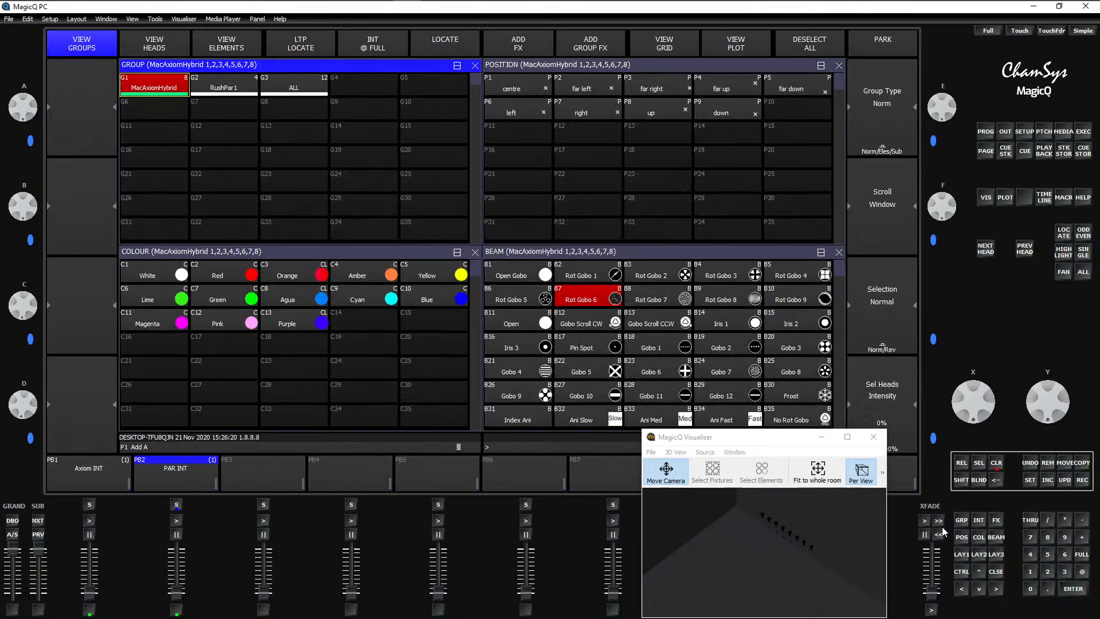
{"action": "left_click", "coordinate": [1083, 470]}
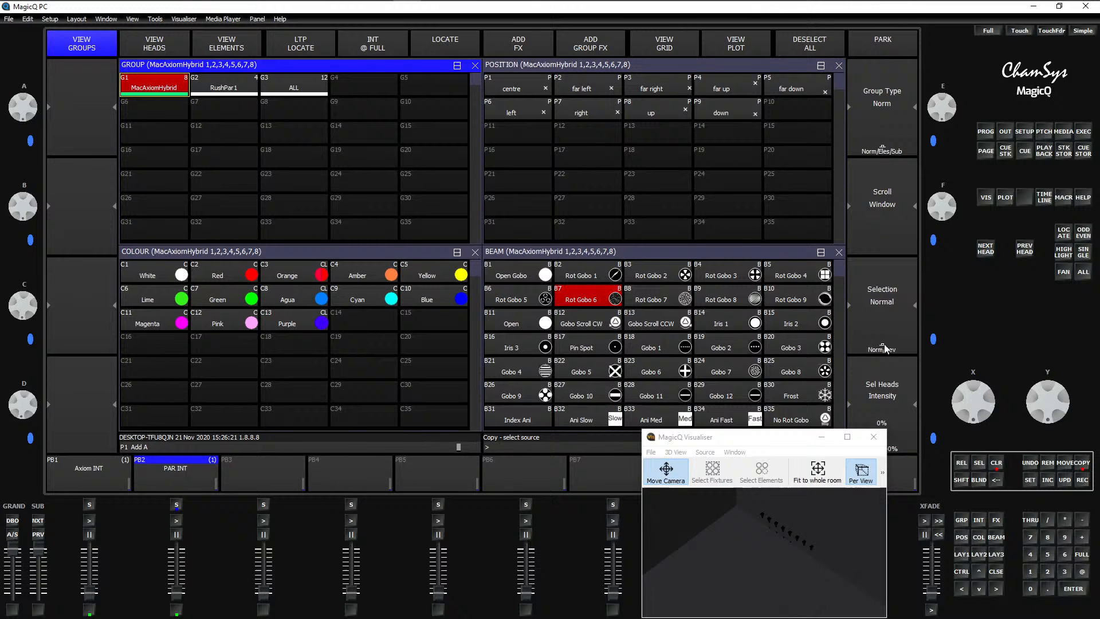
{"action": "left_click", "coordinate": [804, 296]}
{"action": "left_click", "coordinate": [1082, 132]}
{"action": "left_click", "coordinate": [480, 232]}
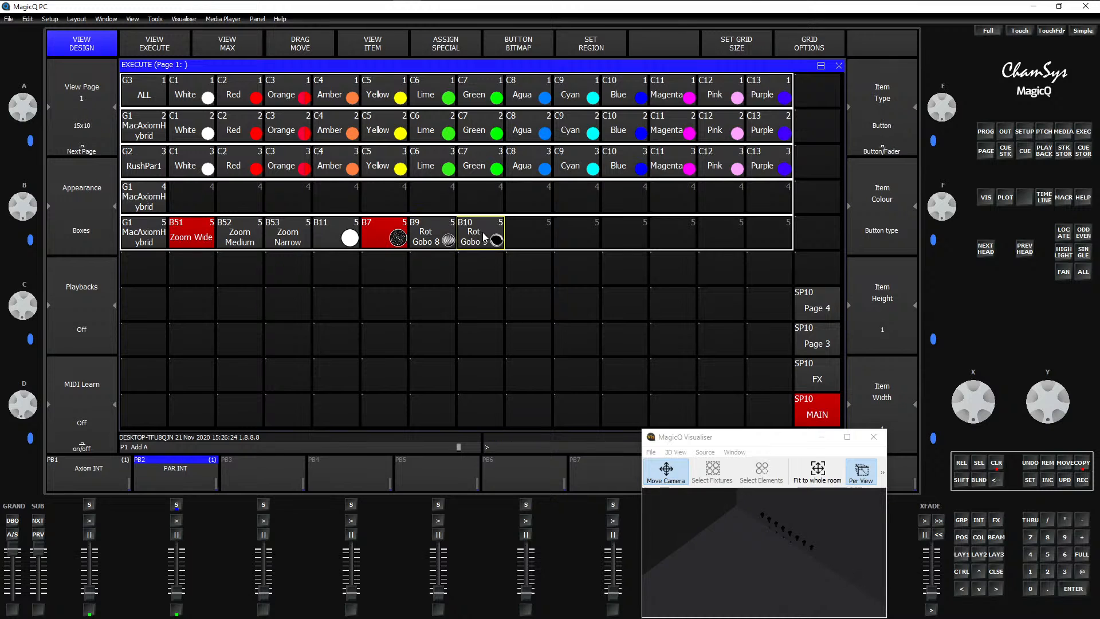
Step: Copy the beam palette Rot Gobo 5 into the fifth row of the execute grid, in the empty box after Rot Gobo 9
{"action": "key", "text": "Escape"}
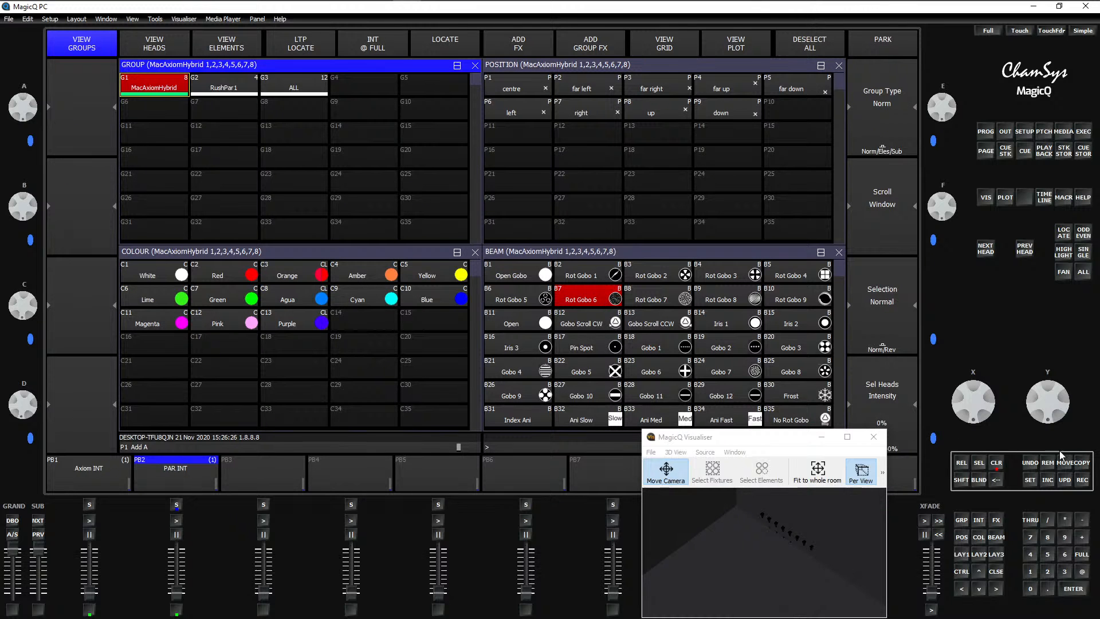
{"action": "left_click", "coordinate": [1083, 465]}
{"action": "left_click", "coordinate": [527, 297]}
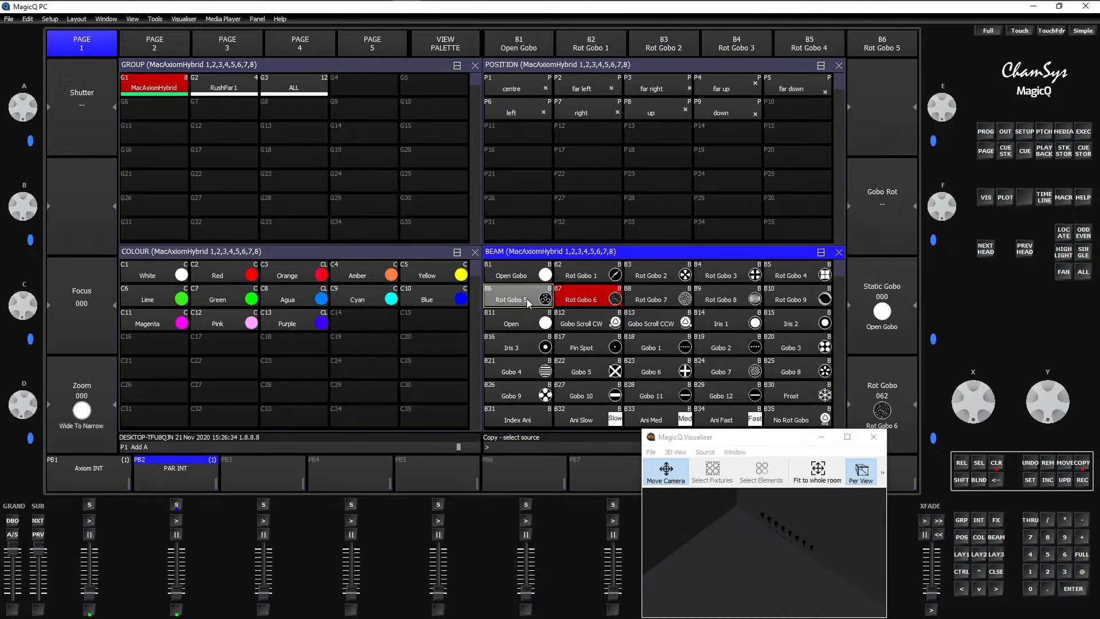
{"action": "left_click", "coordinate": [1083, 132]}
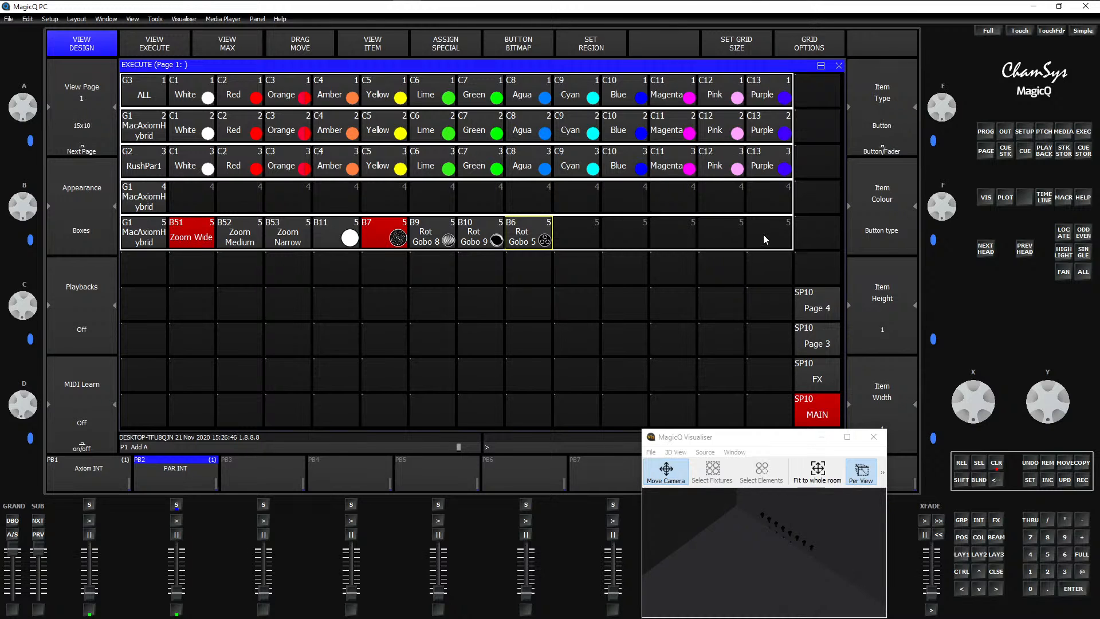
Step: Copy the beam palette Rot Gobo 4 into the fifth row of the execute grid, in the empty box after Rot Gobo 5
{"action": "key", "text": "ctrl+F4"}
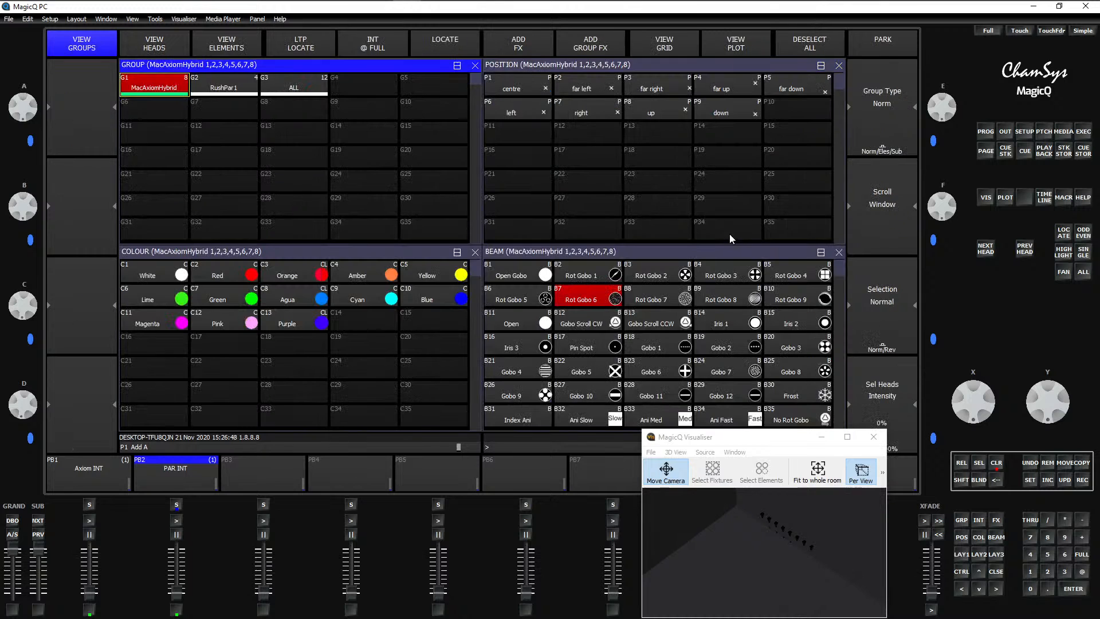
{"action": "left_click", "coordinate": [1081, 464]}
{"action": "left_click", "coordinate": [790, 277]}
{"action": "left_click", "coordinate": [1083, 132]}
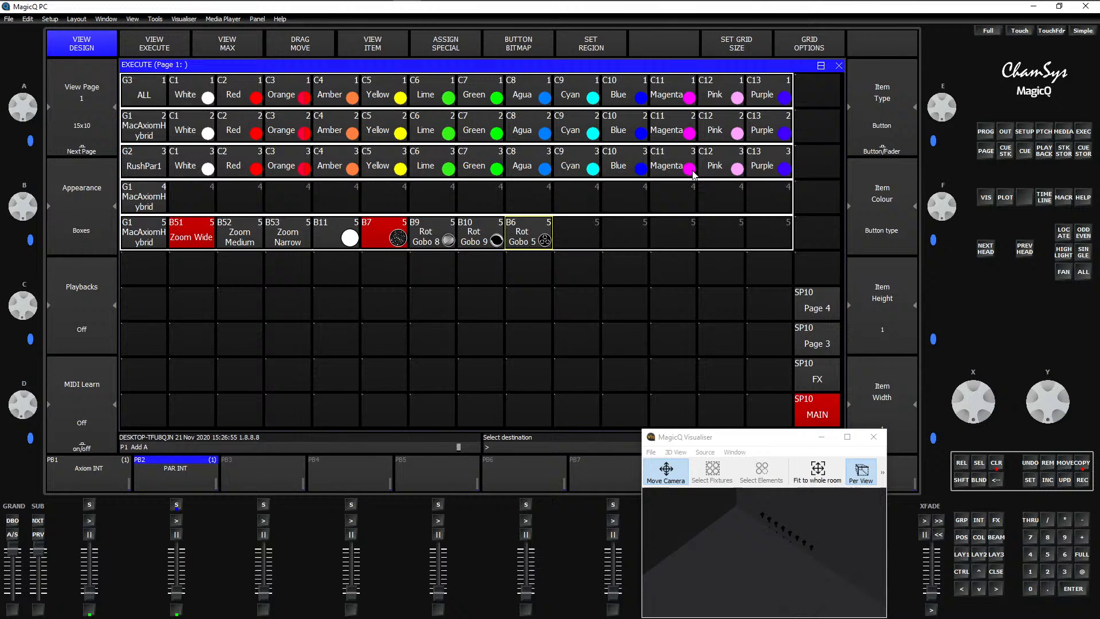
{"action": "left_click", "coordinate": [579, 228]}
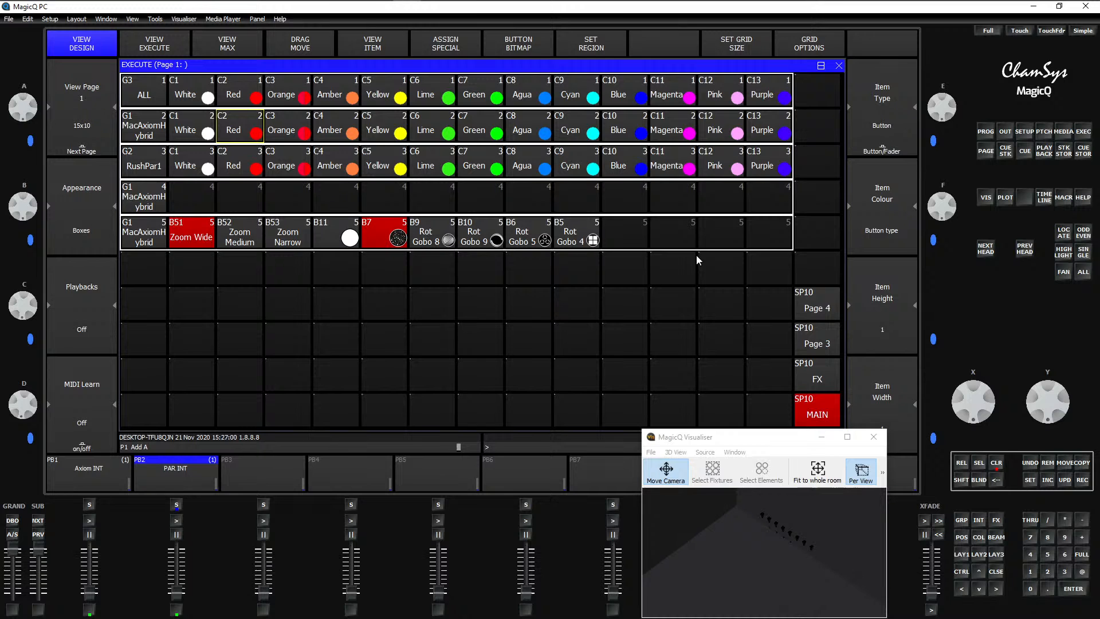
{"action": "key", "text": "Escape"}
{"action": "key", "text": "F6"}
{"action": "key", "text": "Escape"}
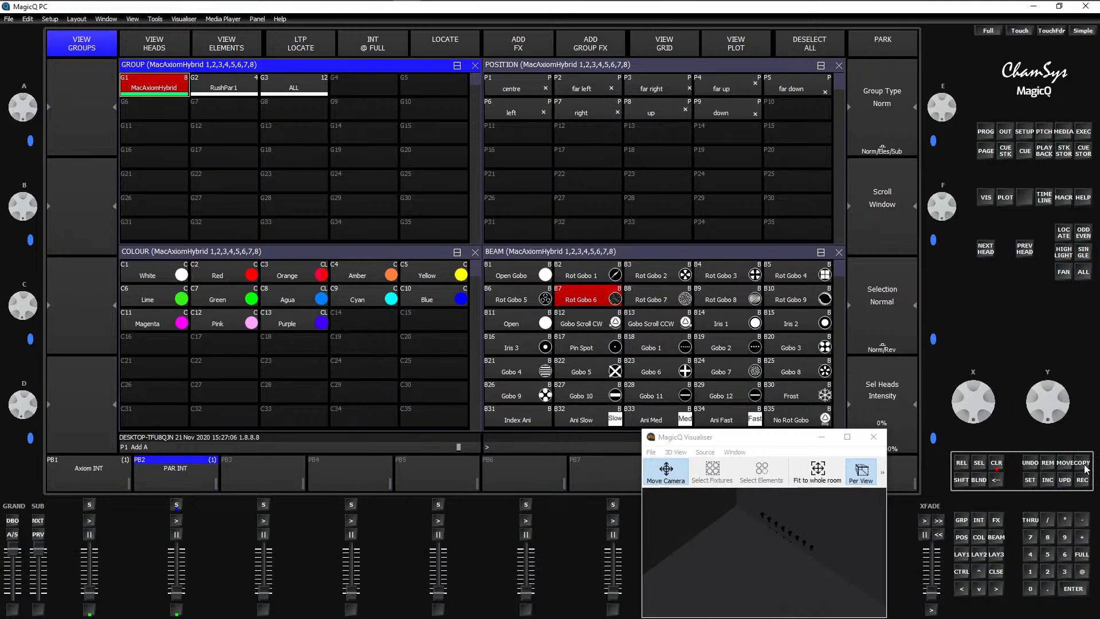
{"action": "key", "text": "F6"}
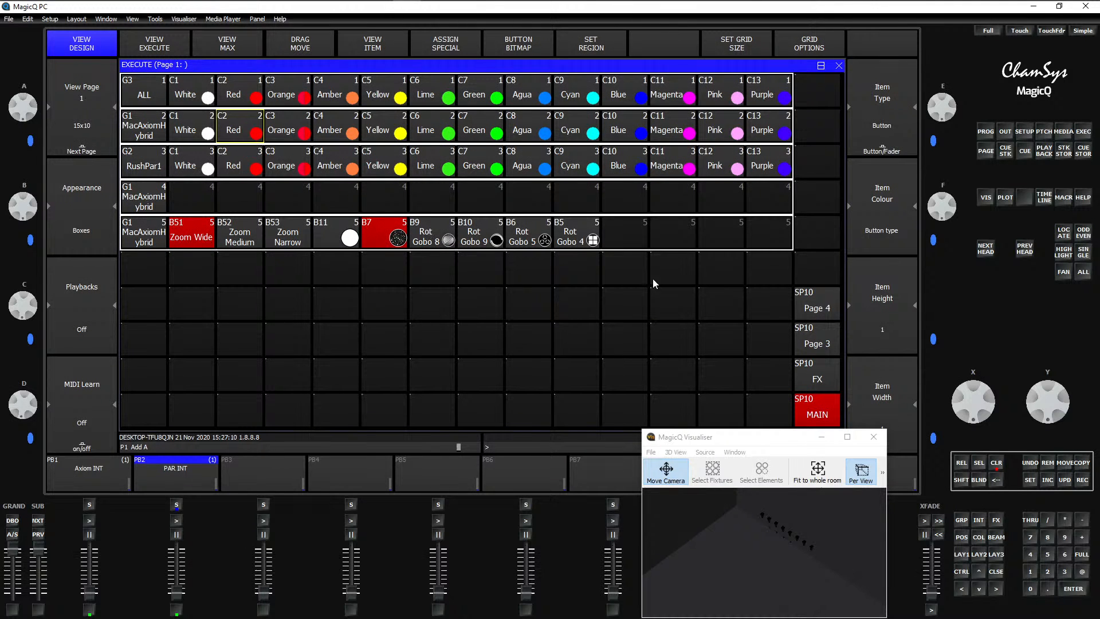
Step: Copy the beam palette Frost into the last box of the fifth-row MacAxiomHybrid region in the execute grid
{"action": "key", "text": "F5"}
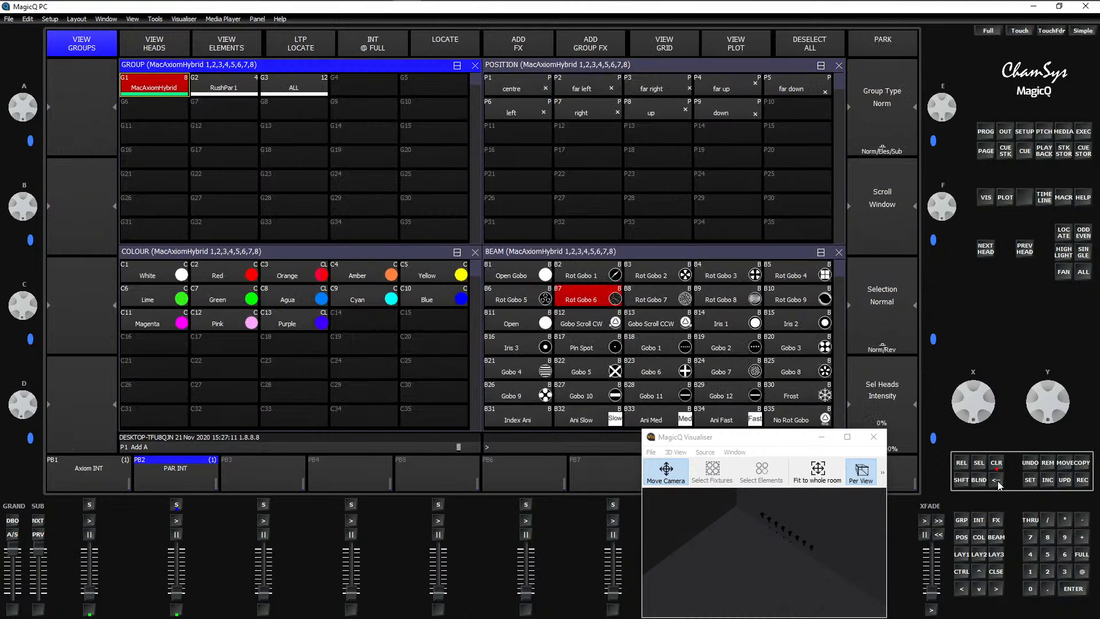
{"action": "left_click", "coordinate": [1082, 463]}
{"action": "left_click", "coordinate": [803, 392]}
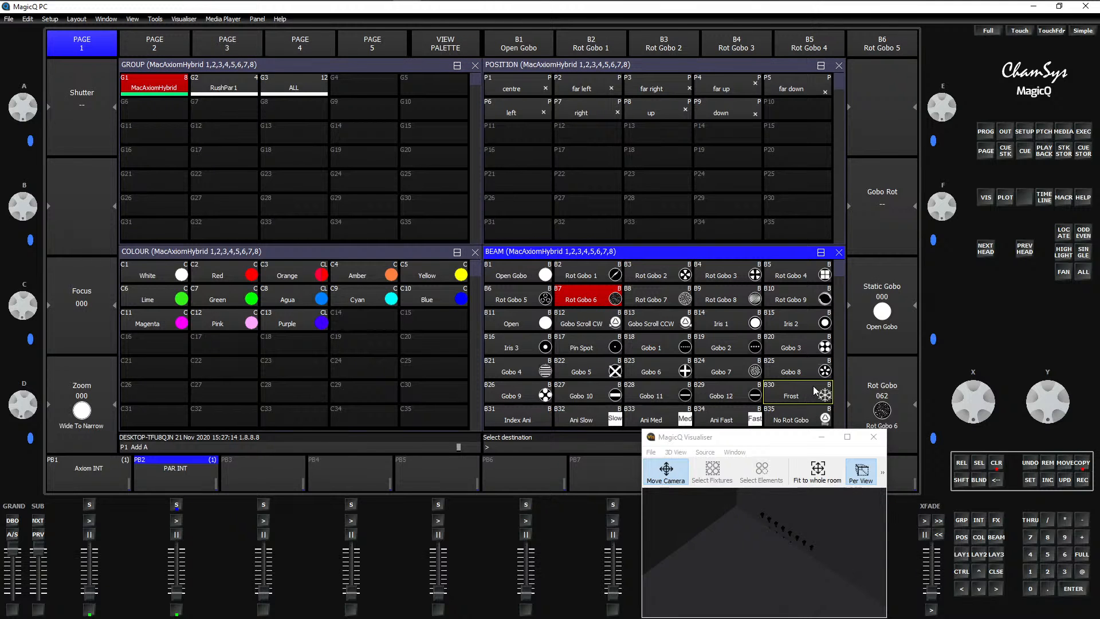
{"action": "key", "text": "F4"}
{"action": "left_click", "coordinate": [756, 235]}
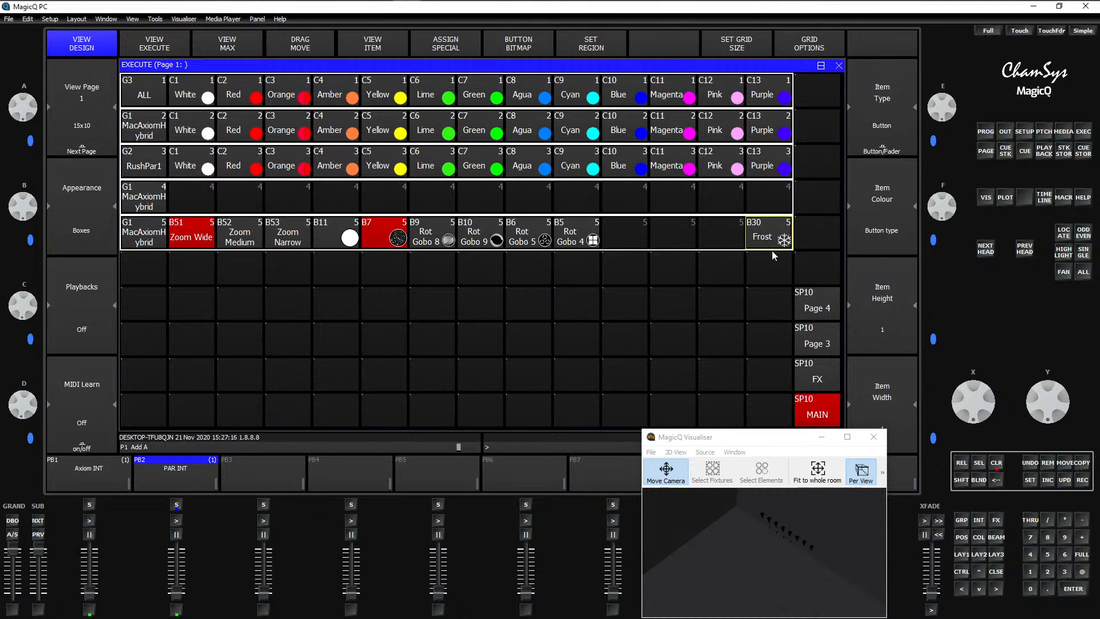
Step: Copy the static beam palette Gobo 1 into the fifth row of the execute grid, in the box just before Frost
{"action": "key", "text": "F1"}
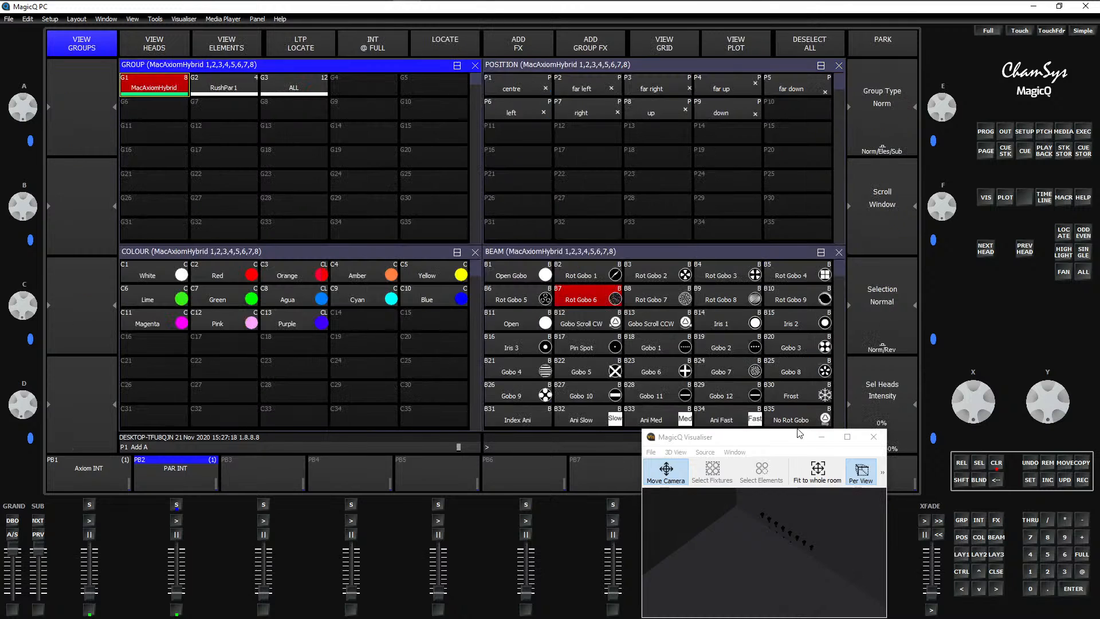
{"action": "left_click", "coordinate": [1084, 464]}
{"action": "left_click", "coordinate": [678, 352]}
{"action": "key", "text": "F2"}
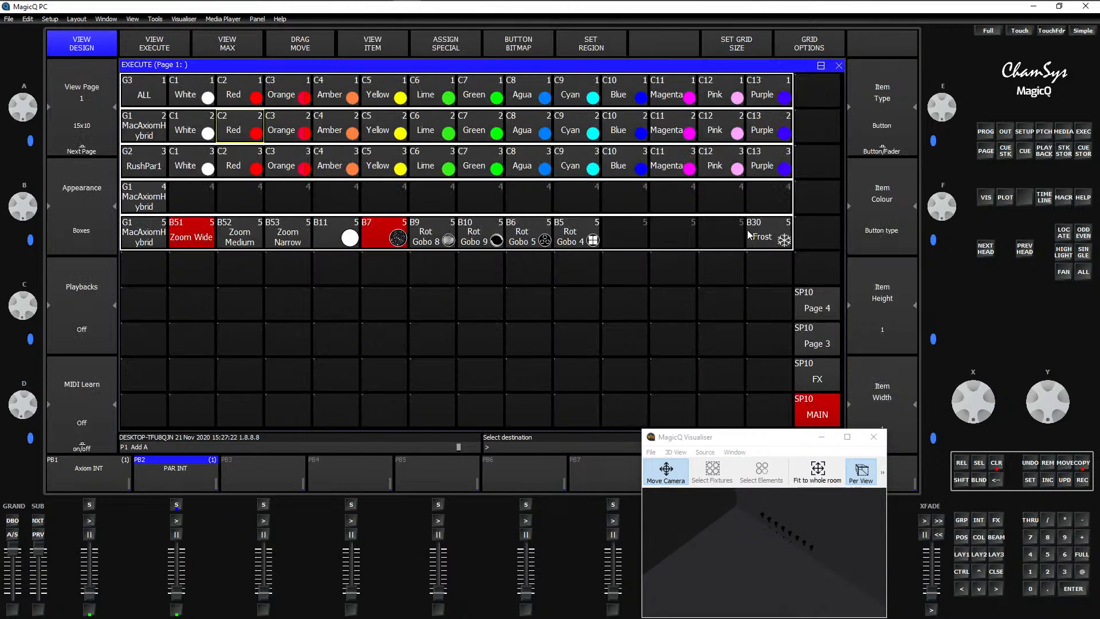
{"action": "left_click", "coordinate": [731, 236]}
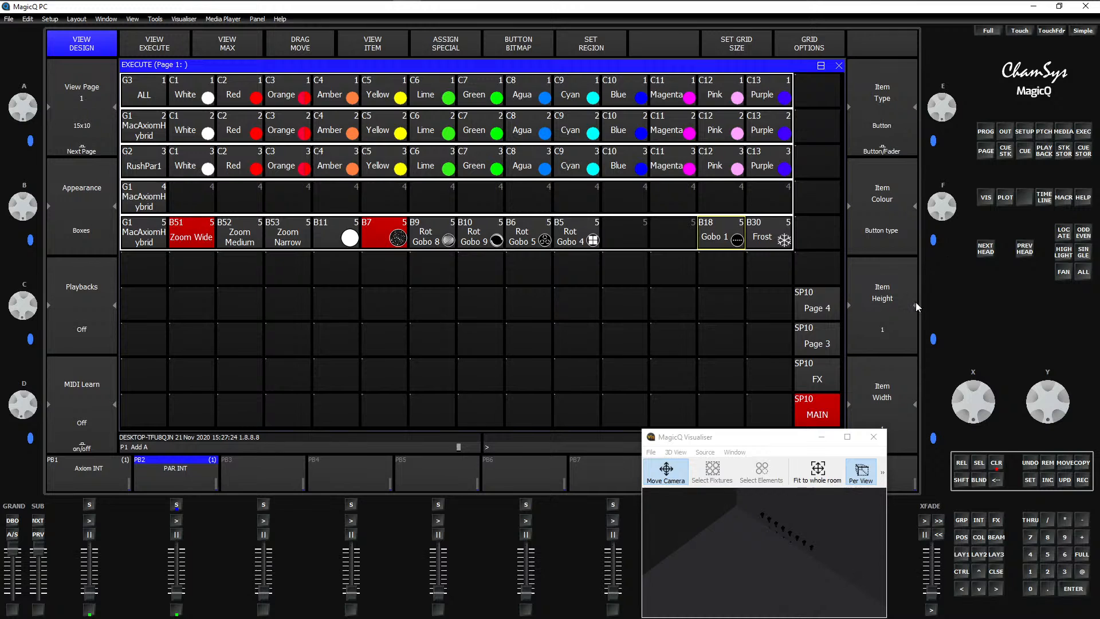
Step: Copy the beam palette Gobo 4 into the fifth row of the execute grid, in the box just before Gobo 1
{"action": "key", "text": "F1"}
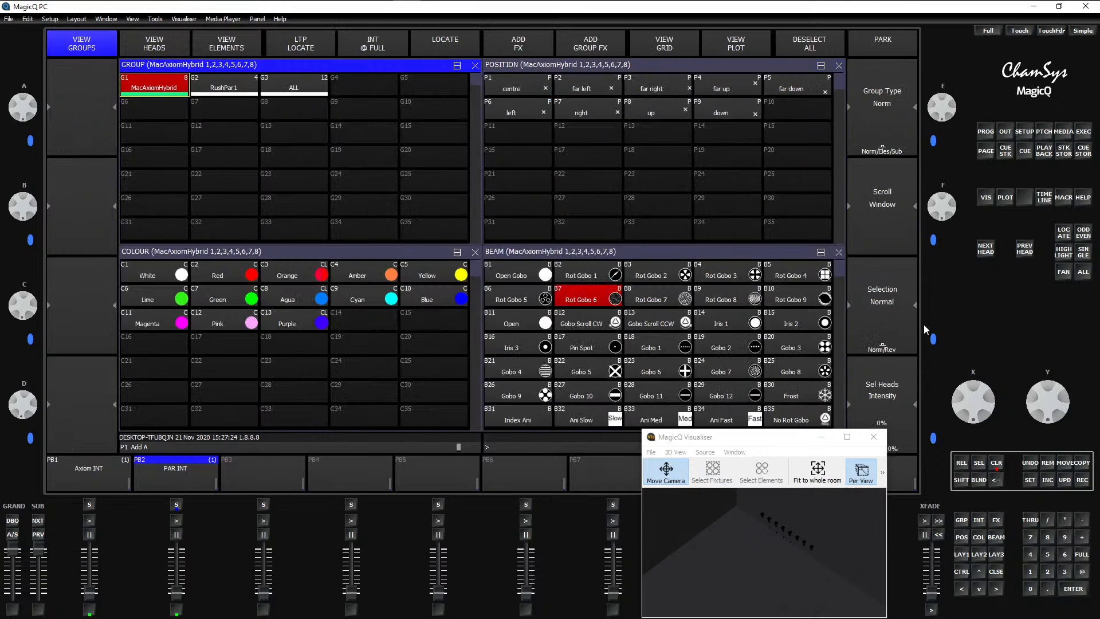
{"action": "left_click", "coordinate": [1082, 463]}
{"action": "left_click", "coordinate": [509, 373]}
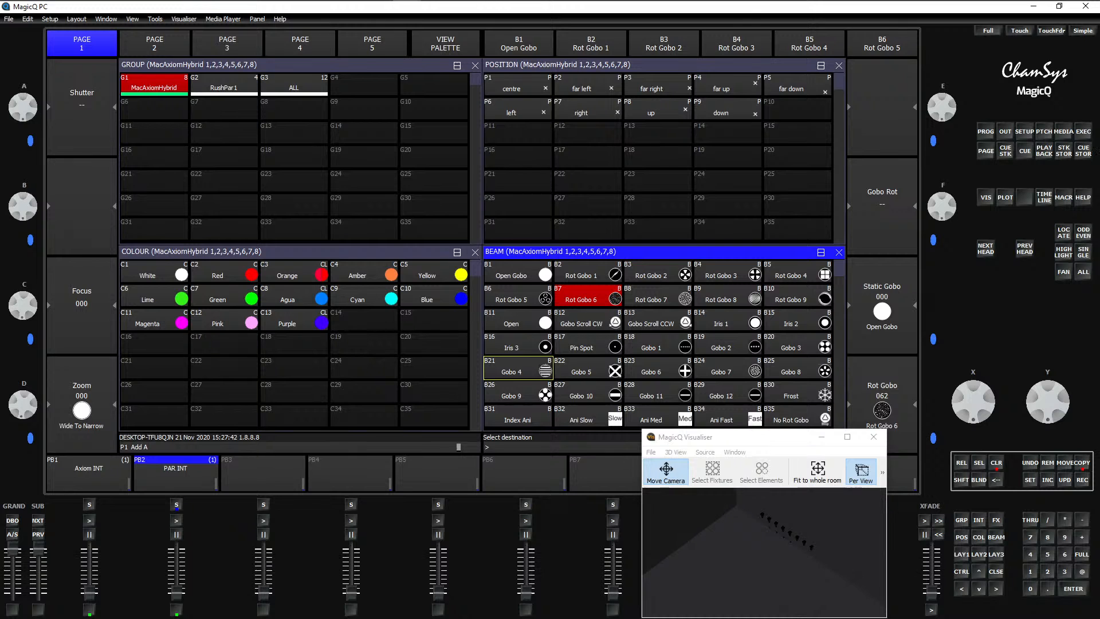
{"action": "left_click", "coordinate": [1085, 132]}
{"action": "left_click", "coordinate": [681, 231]}
Step: Copy the beam palette Gobo 8 into the remaining empty box of the fifth row, between Rot Gobo 4 and Gobo 4
{"action": "left_click", "coordinate": [838, 65]}
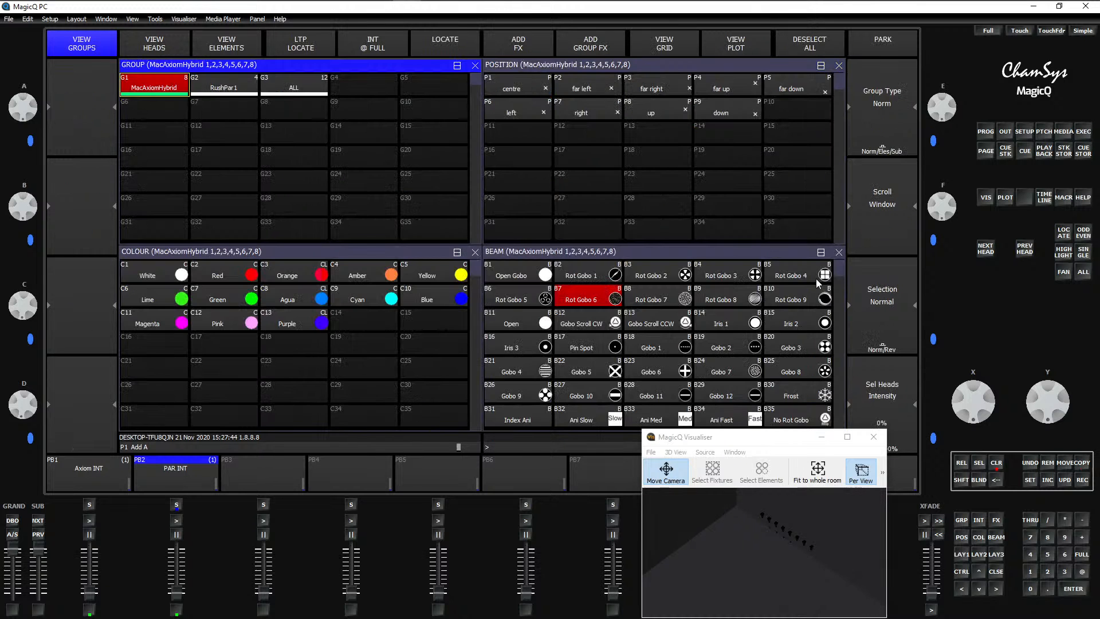
{"action": "left_click", "coordinate": [1082, 465]}
{"action": "left_click", "coordinate": [792, 371]}
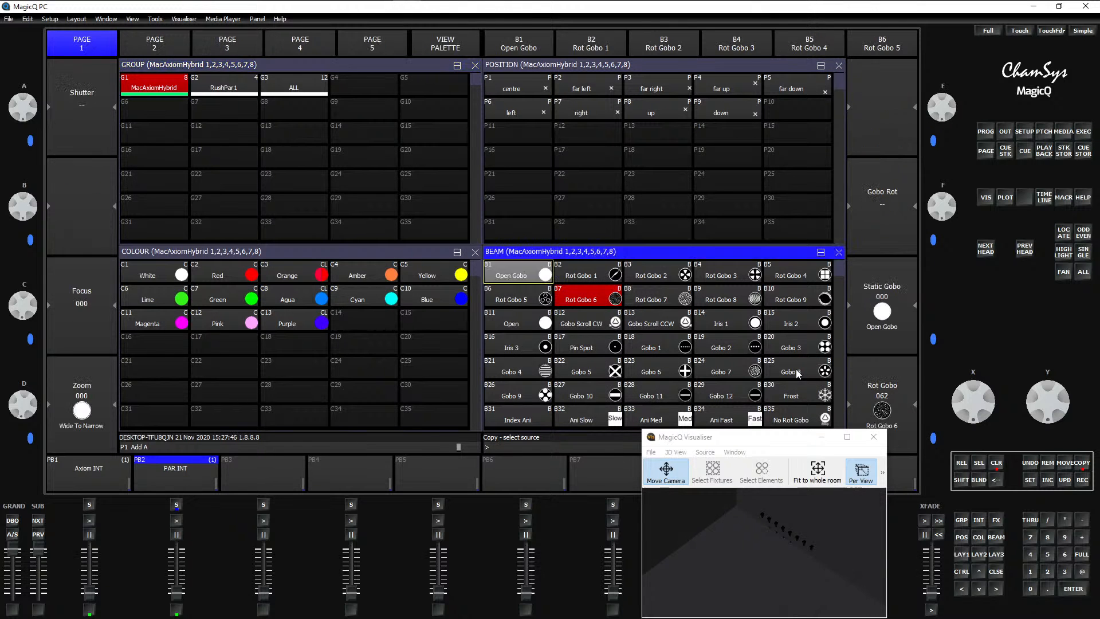
{"action": "left_click", "coordinate": [1084, 133]}
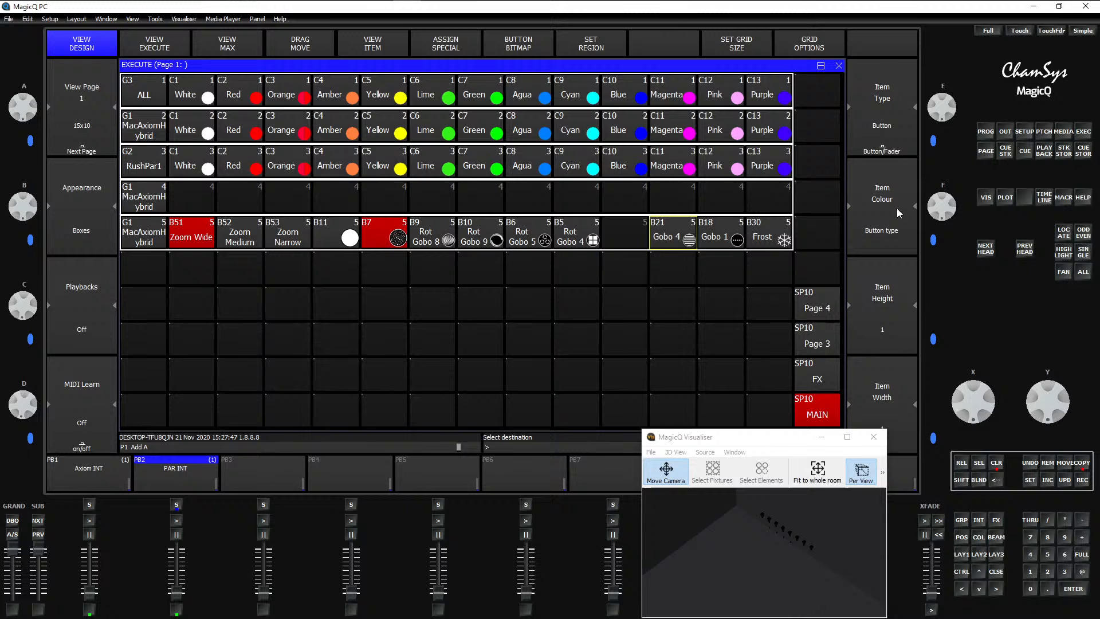
{"action": "left_click", "coordinate": [623, 232]}
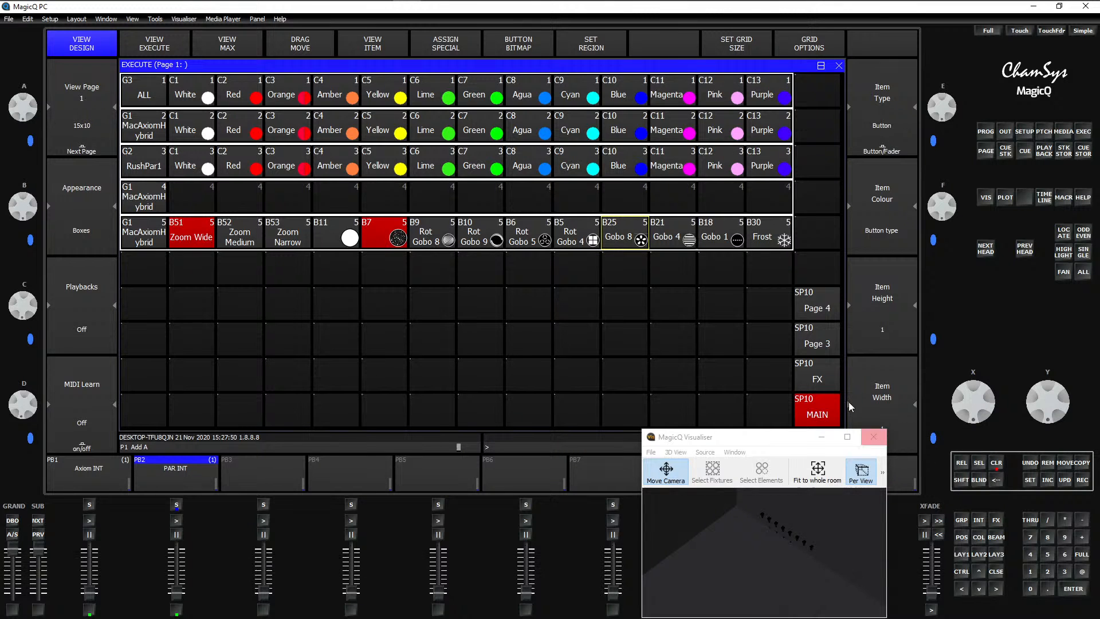
Step: Blank the text labels of Frost, Gobo 1, Gobo 4 and Gobo 8 in the fifth row of the execute grid
{"action": "left_click", "coordinate": [766, 239]}
{"action": "left_click", "coordinate": [697, 232]}
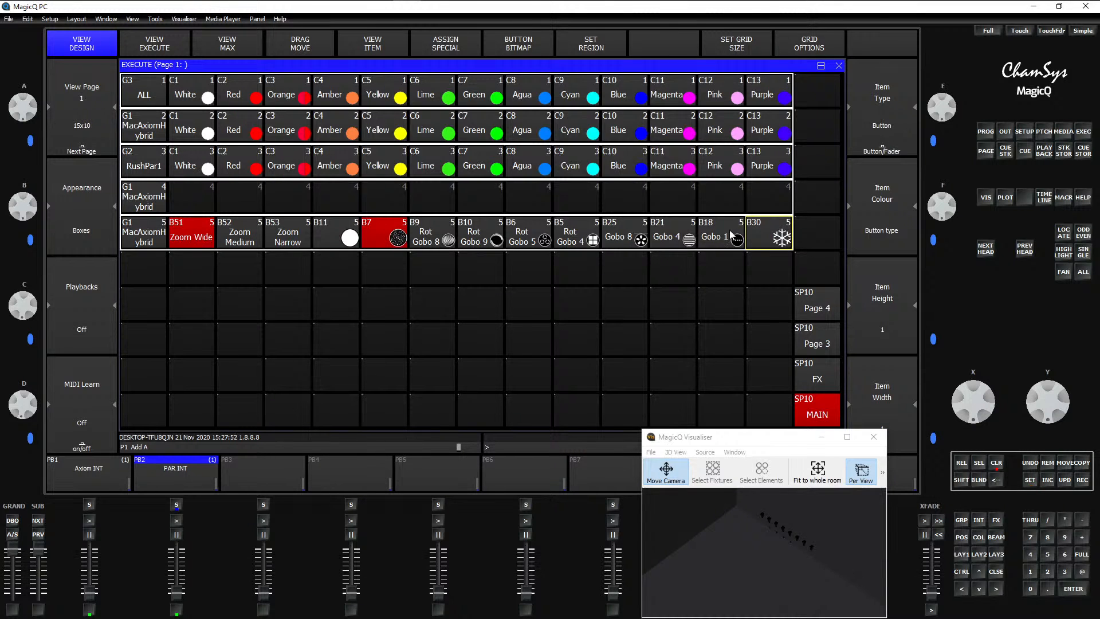
{"action": "left_click", "coordinate": [730, 229]}
{"action": "left_click", "coordinate": [689, 239]}
{"action": "left_click", "coordinate": [690, 238]}
{"action": "left_click", "coordinate": [690, 235]}
{"action": "left_click", "coordinate": [643, 231]}
{"action": "key", "text": "Return"}
Step: Blank the text labels of Rot Gobo 4, 5, 9 and 8 in the fifth row, and show the grid in execute view
{"action": "right_click", "coordinate": [578, 231]}
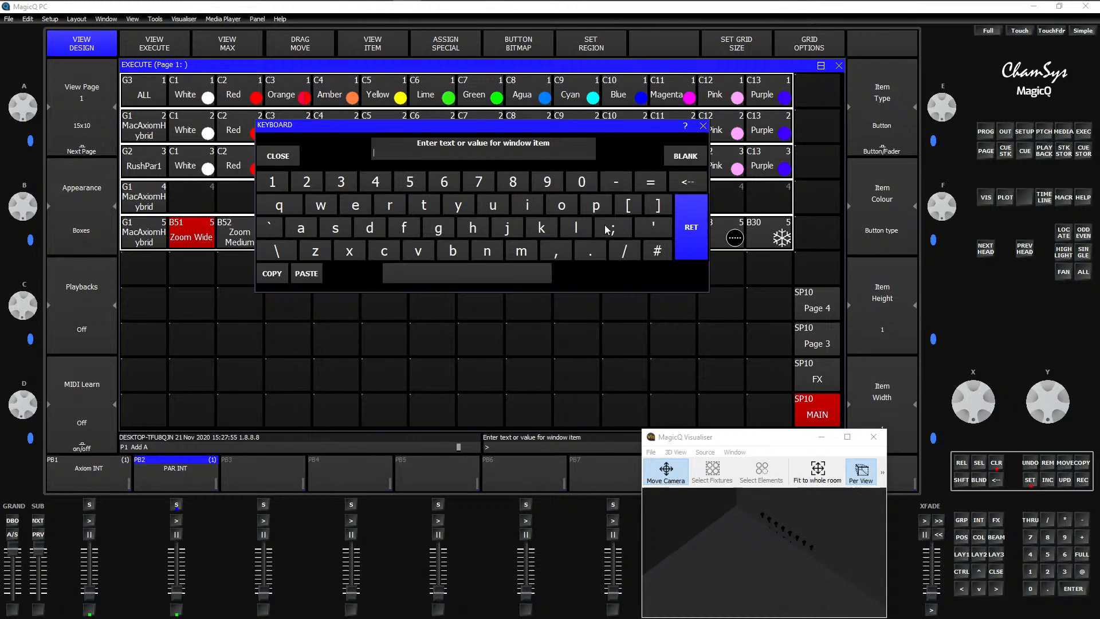
{"action": "left_click", "coordinate": [686, 220]}
{"action": "right_click", "coordinate": [536, 231]}
{"action": "left_click", "coordinate": [698, 224]}
{"action": "right_click", "coordinate": [551, 239]}
{"action": "left_click", "coordinate": [694, 241]}
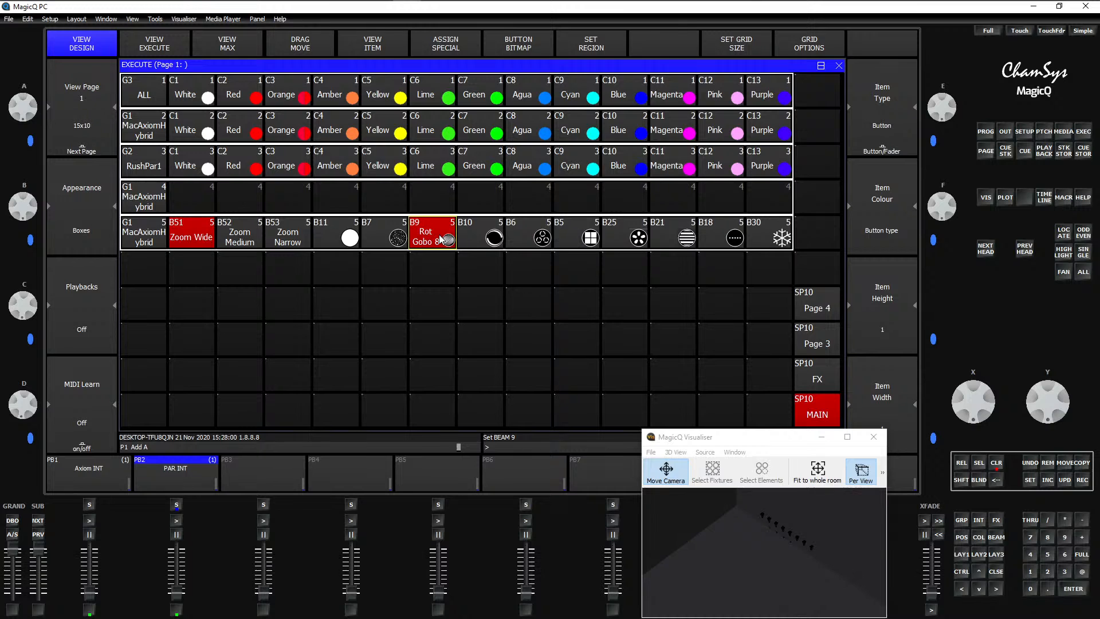
{"action": "right_click", "coordinate": [568, 231]}
{"action": "left_click", "coordinate": [696, 231]}
{"action": "left_click", "coordinate": [148, 48]}
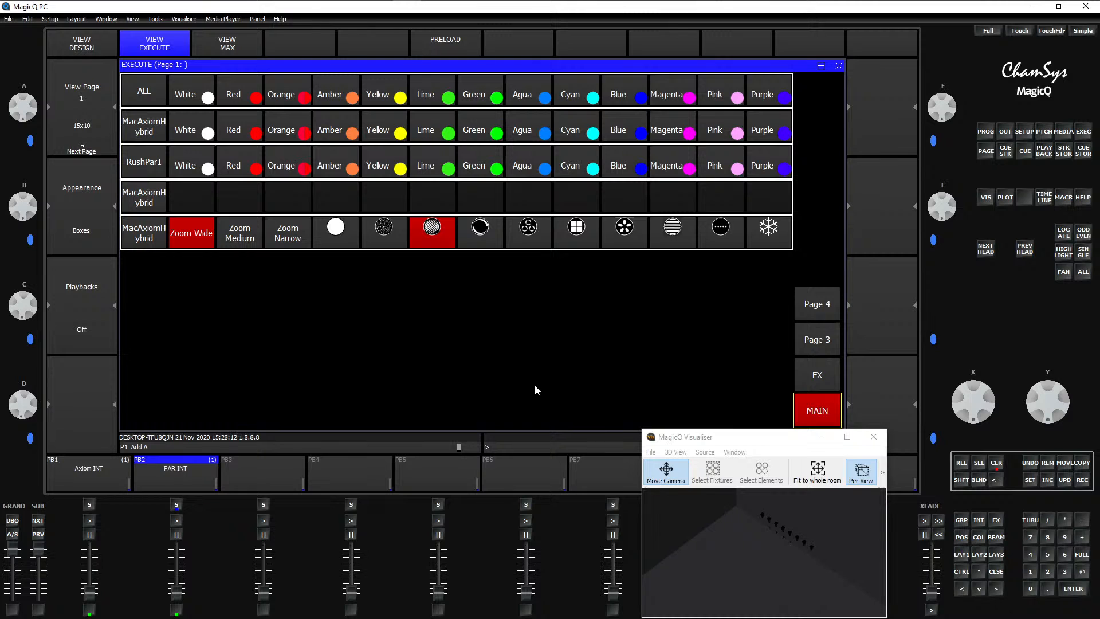
Step: Return to design view and move the fourth and fifth MacAxiomHybrid rows down to rows six and seven of the grid
{"action": "left_click", "coordinate": [104, 45]}
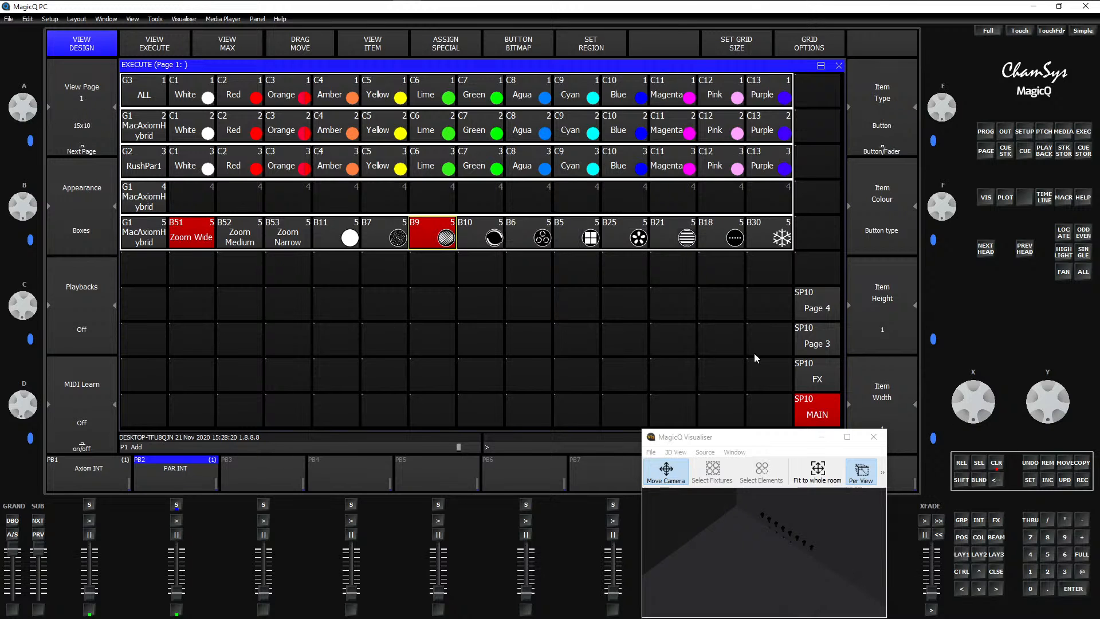
{"action": "left_click_drag", "start_coordinate": [163, 202], "coordinate": [777, 245]}
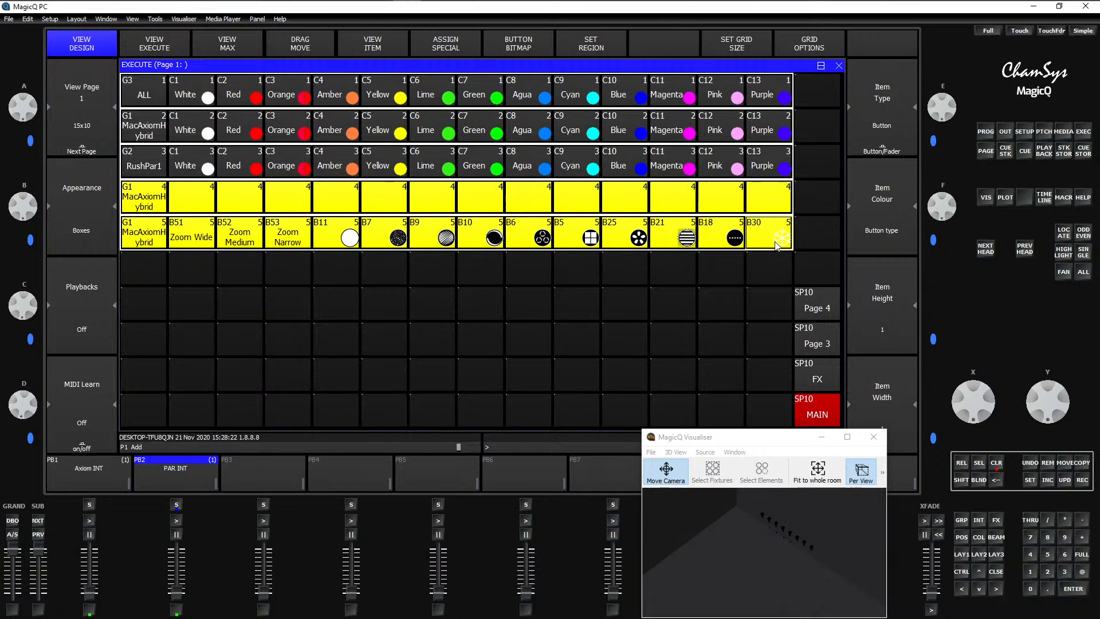
{"action": "left_click", "coordinate": [1067, 466]}
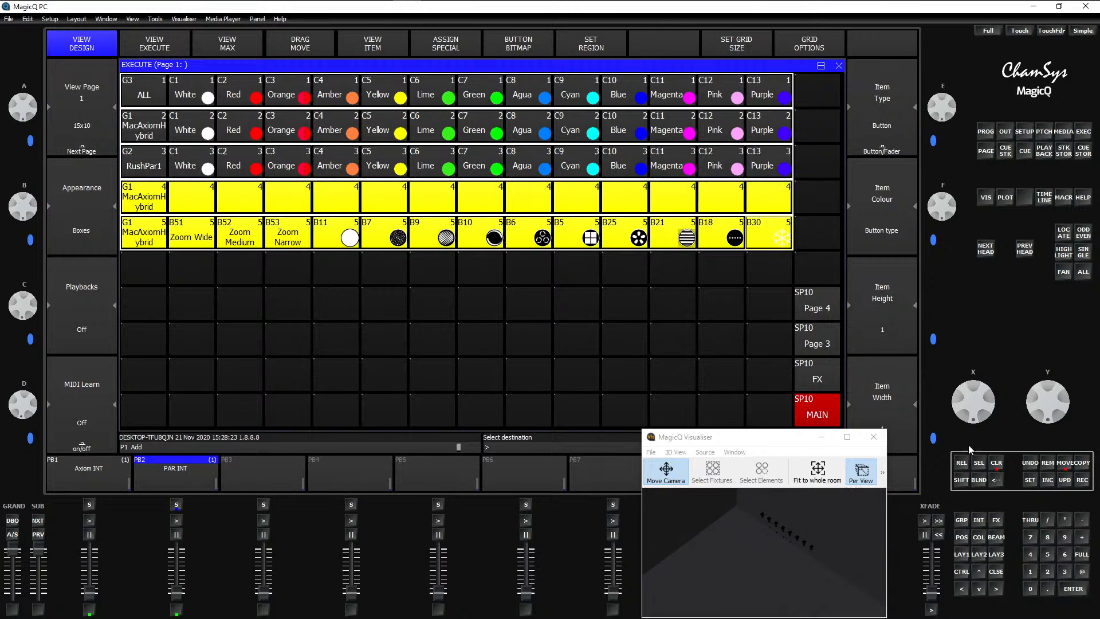
{"action": "left_click", "coordinate": [156, 269]}
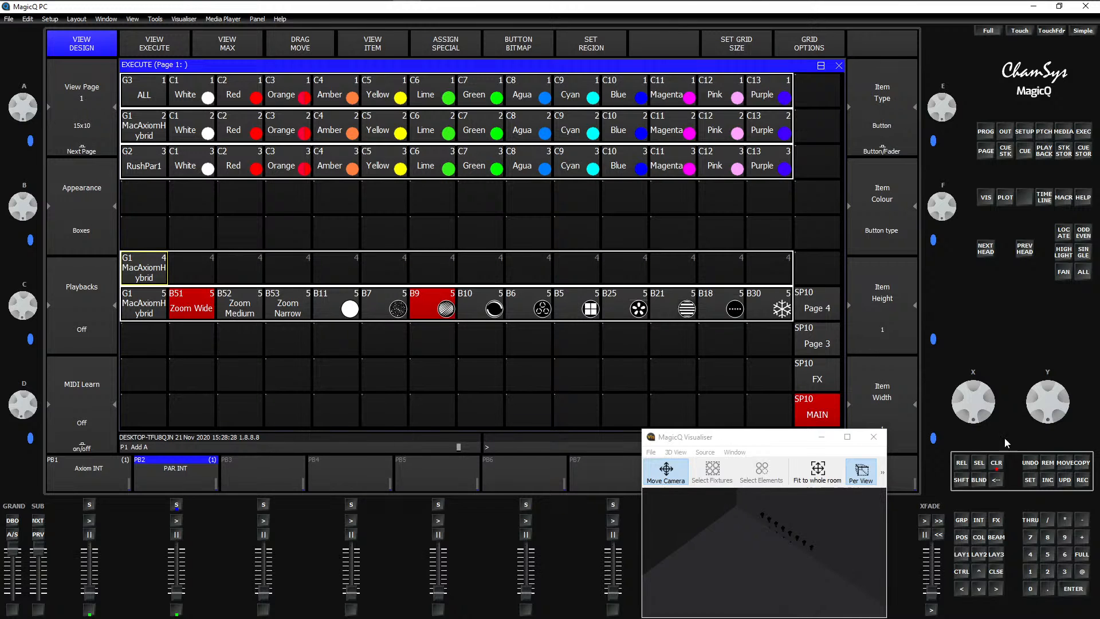
Step: Try to move the MacAxiomHybrid region without palettes from the sixth row up to the fifth row
{"action": "left_click", "coordinate": [1064, 464]}
{"action": "left_click_drag", "start_coordinate": [138, 277], "coordinate": [734, 266]}
{"action": "left_click", "coordinate": [159, 245]}
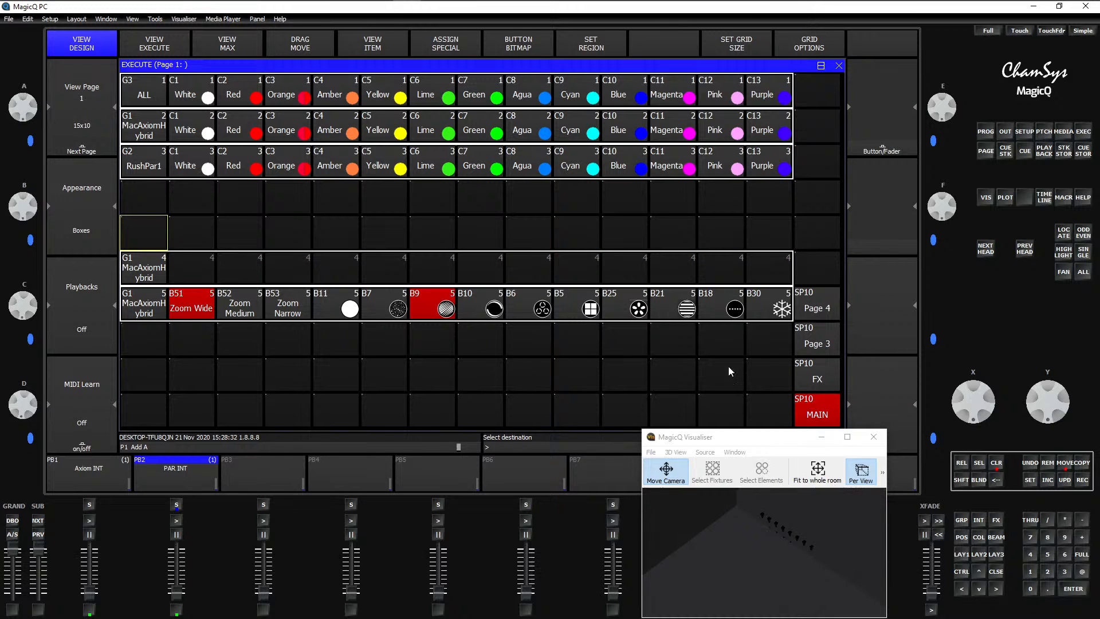
{"action": "left_click_drag", "start_coordinate": [182, 269], "coordinate": [766, 273]}
Step: Move the whole sixth-row MacAxiomHybrid region up to the fifth row and show the execute grid in execute view
{"action": "left_click_drag", "start_coordinate": [144, 269], "coordinate": [772, 280]}
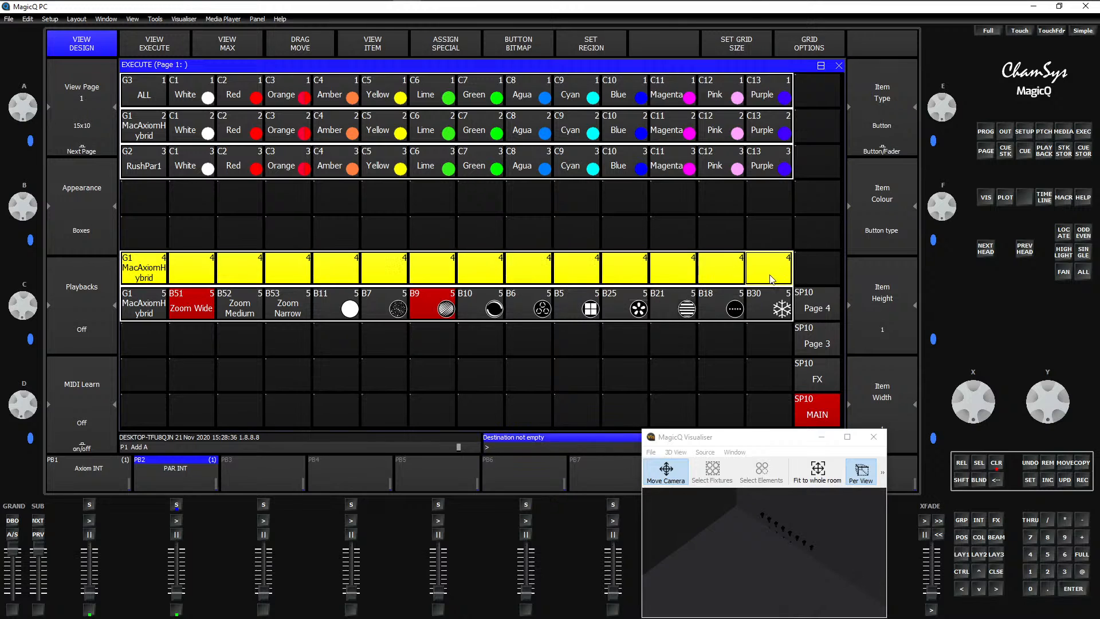
{"action": "left_click", "coordinate": [1067, 466]}
{"action": "left_click", "coordinate": [152, 240]}
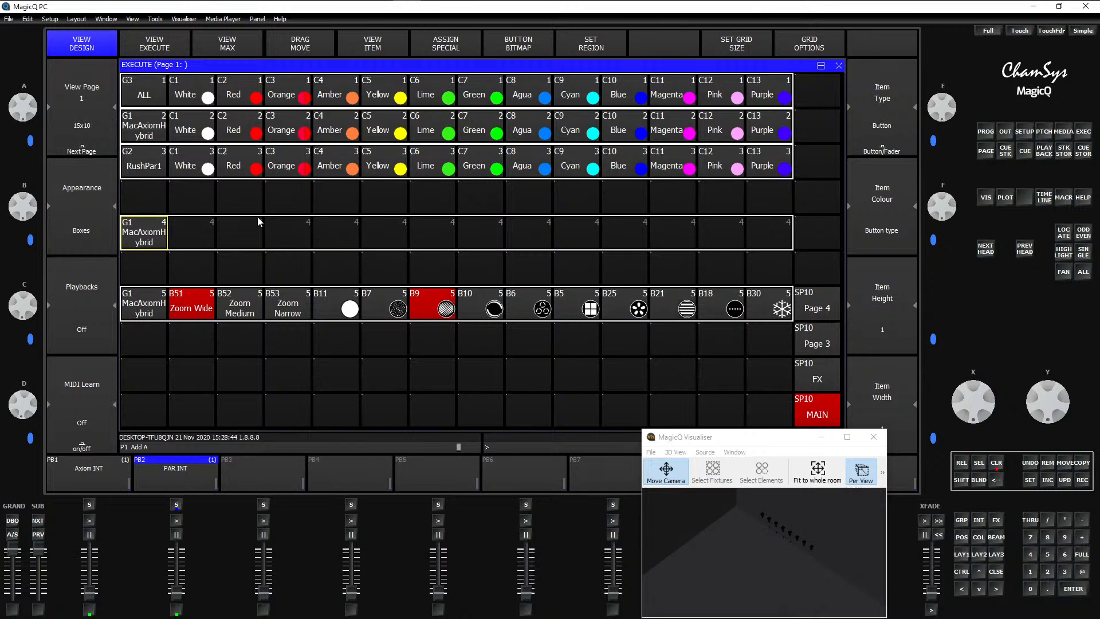
{"action": "left_click", "coordinate": [178, 53]}
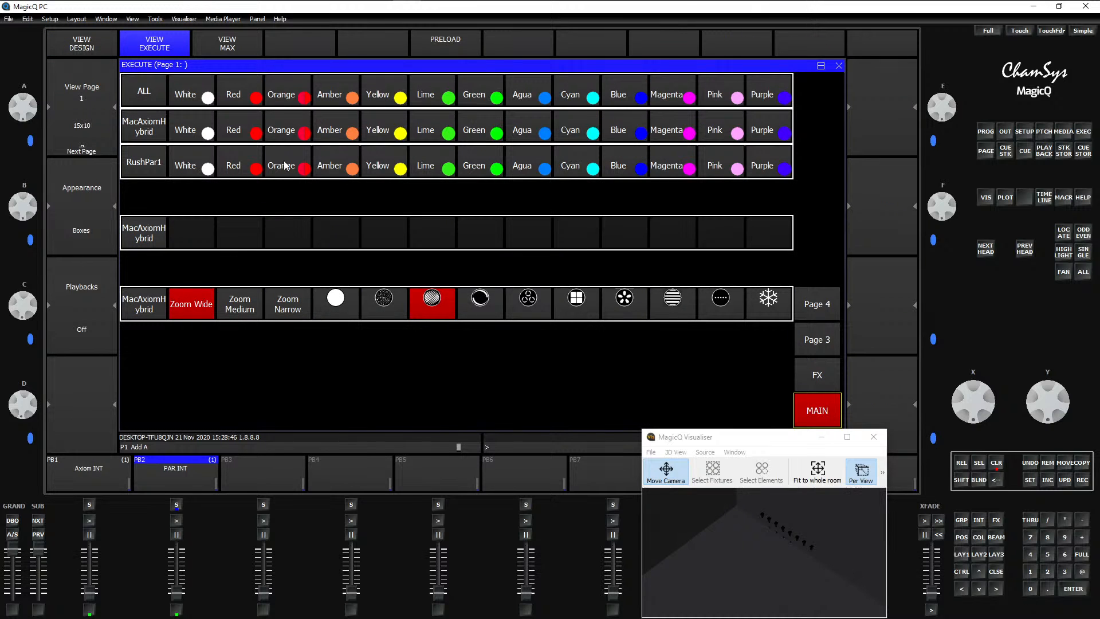
Step: Clear the programmer and bring up the Axiom INT playback with the group and palette layout shown
{"action": "left_click", "coordinate": [103, 51]}
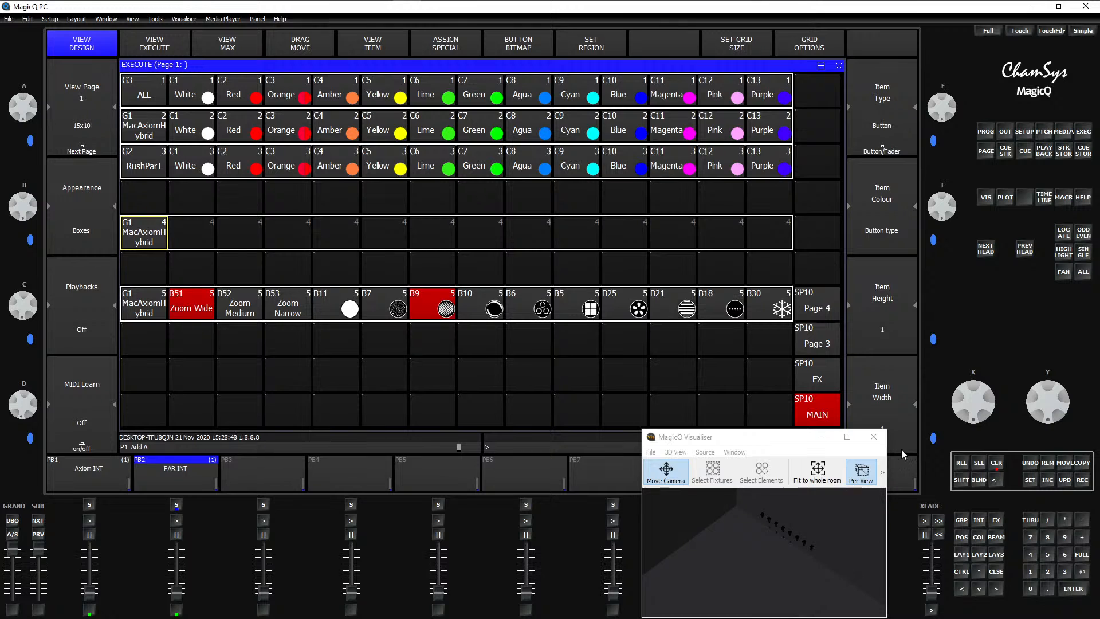
{"action": "left_click_drag", "start_coordinate": [848, 528], "coordinate": [775, 527]}
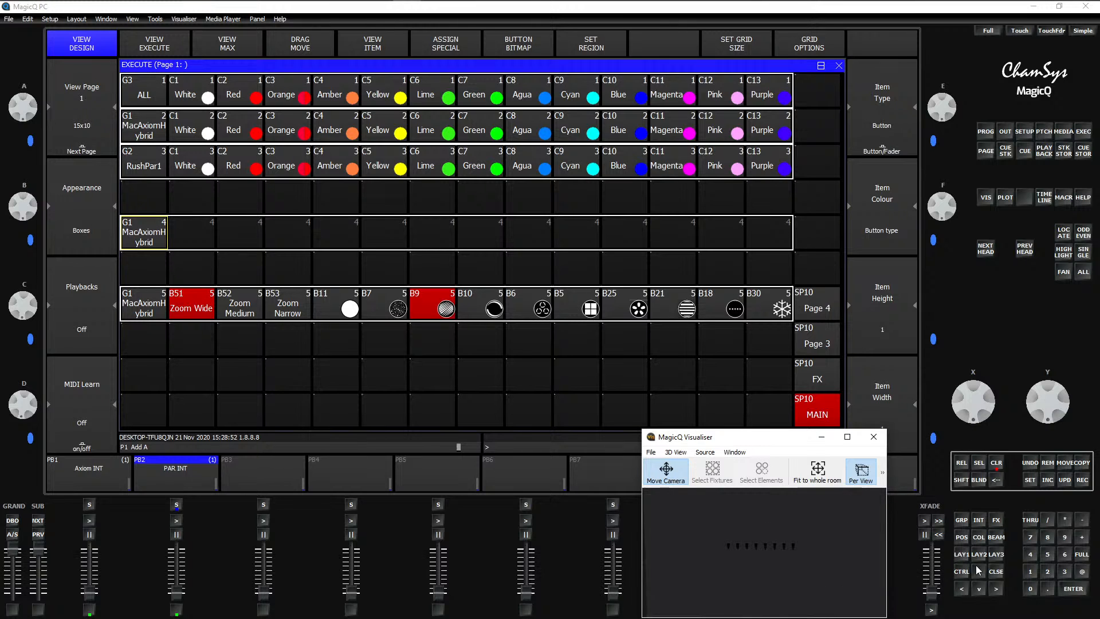
{"action": "left_click", "coordinate": [996, 463]}
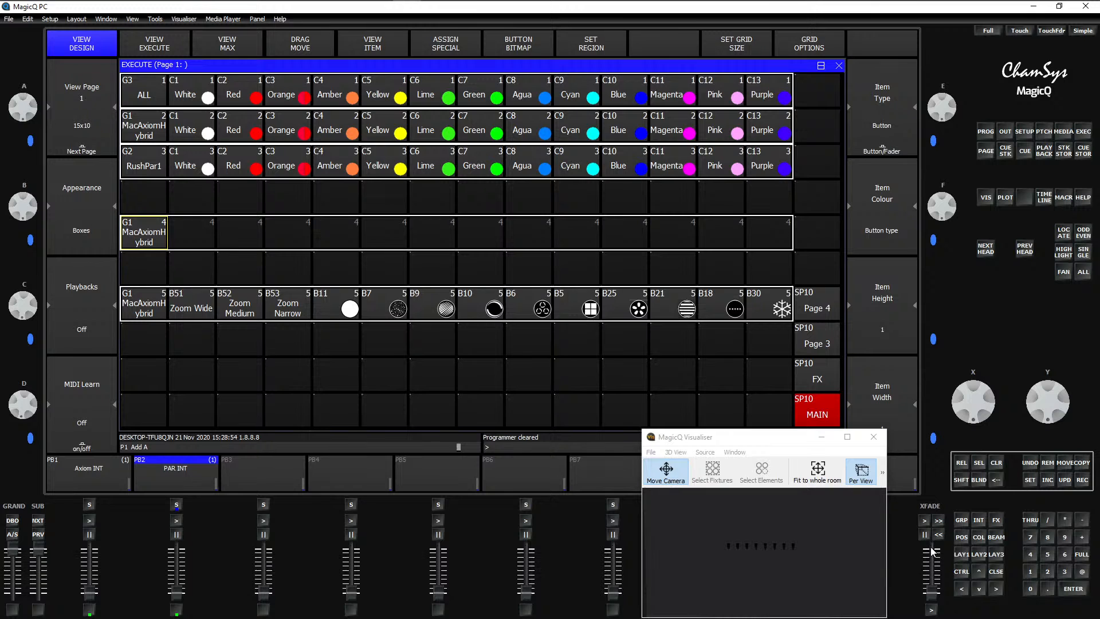
{"action": "left_click", "coordinate": [962, 554]}
{"action": "key", "text": "1"}
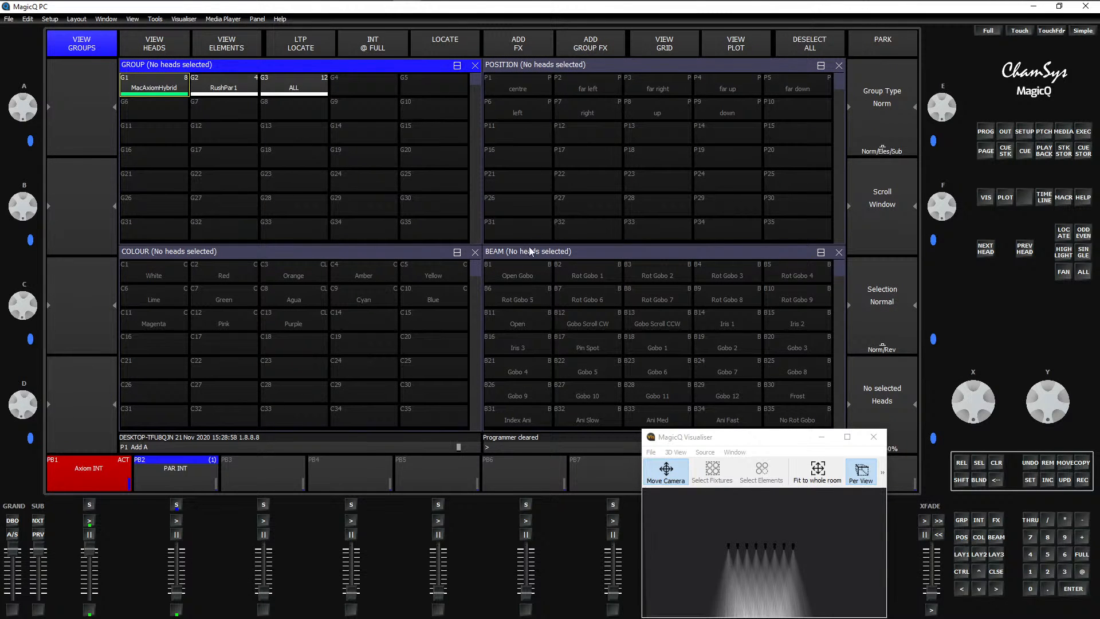
Step: Select the MacAxiomHybrid group and set it to Open Gobo, zoom 255 and the down position palette
{"action": "left_click", "coordinate": [493, 251]}
{"action": "left_click", "coordinate": [161, 85]}
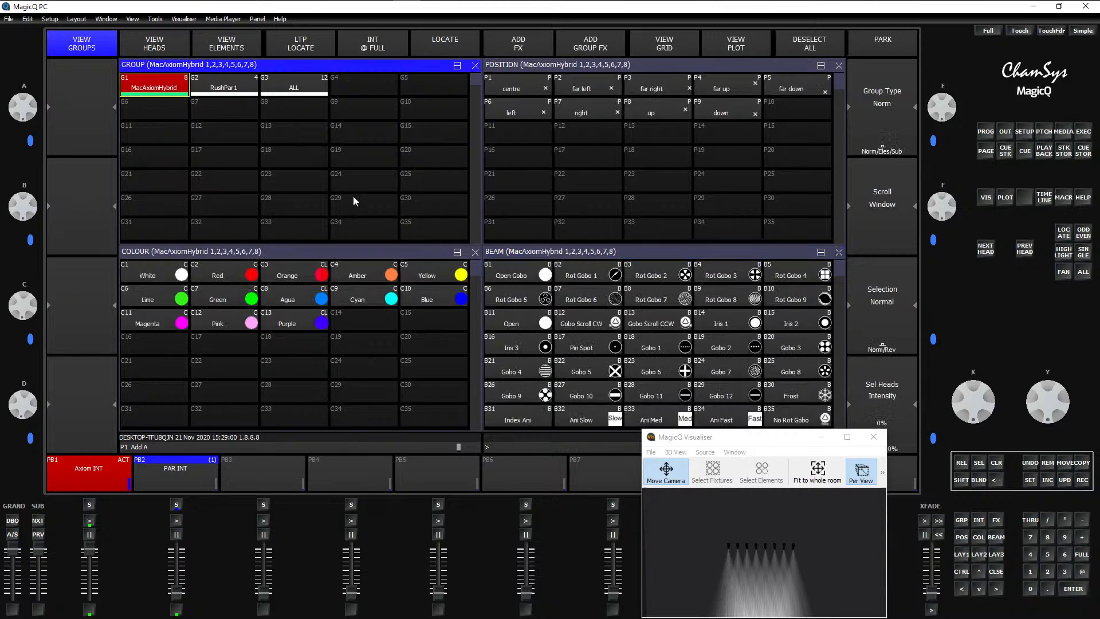
{"action": "left_click", "coordinate": [541, 280]}
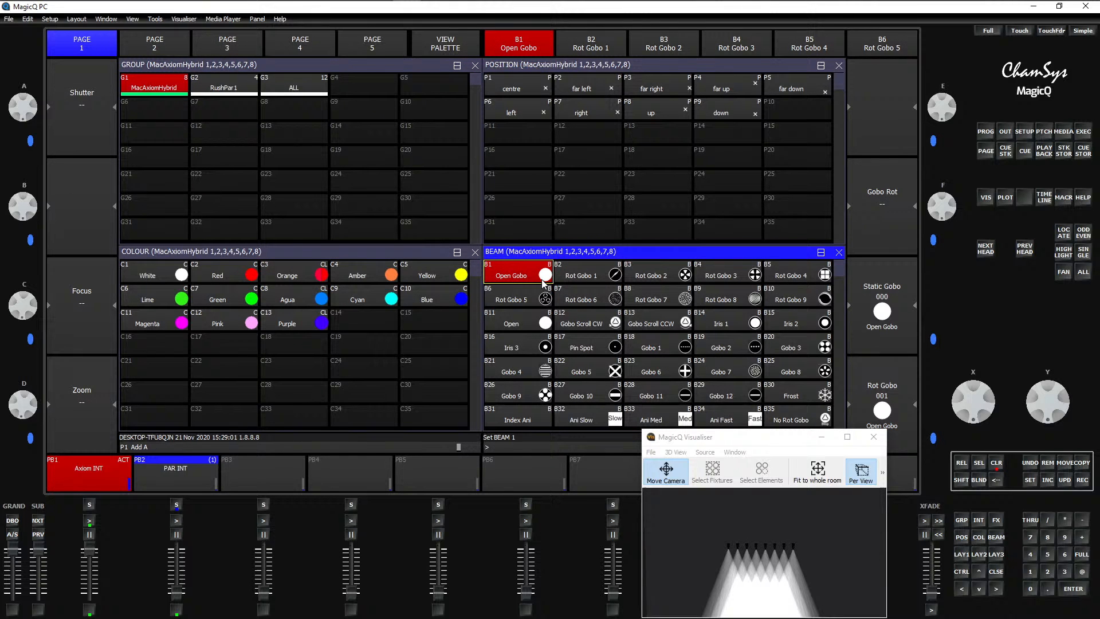
{"action": "left_click", "coordinate": [385, 253]}
{"action": "left_click", "coordinate": [526, 259]}
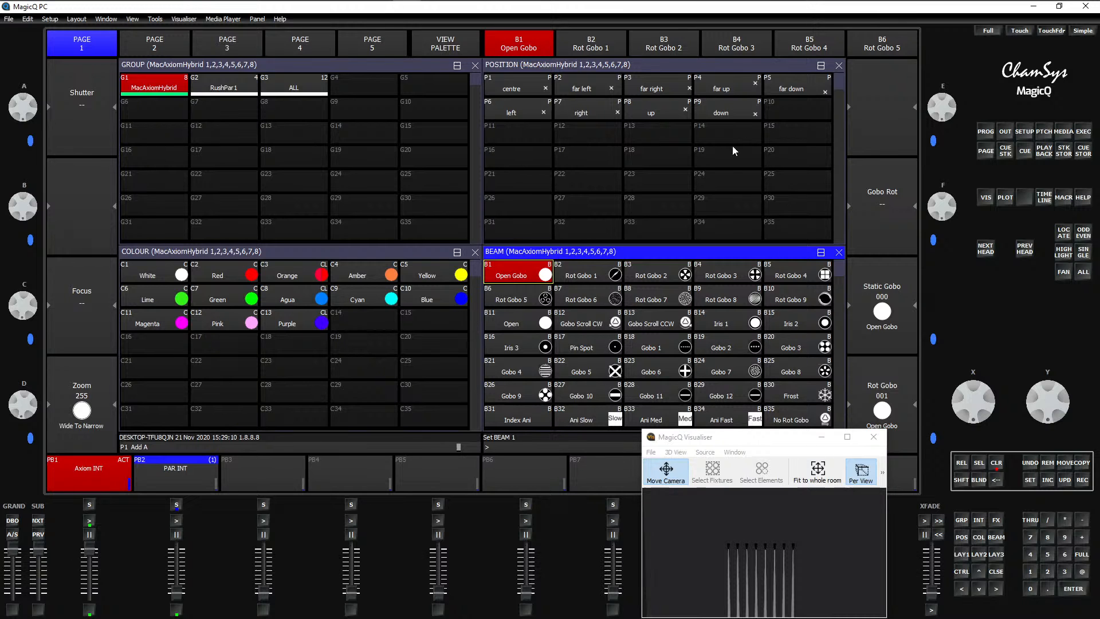
{"action": "left_click", "coordinate": [721, 114]}
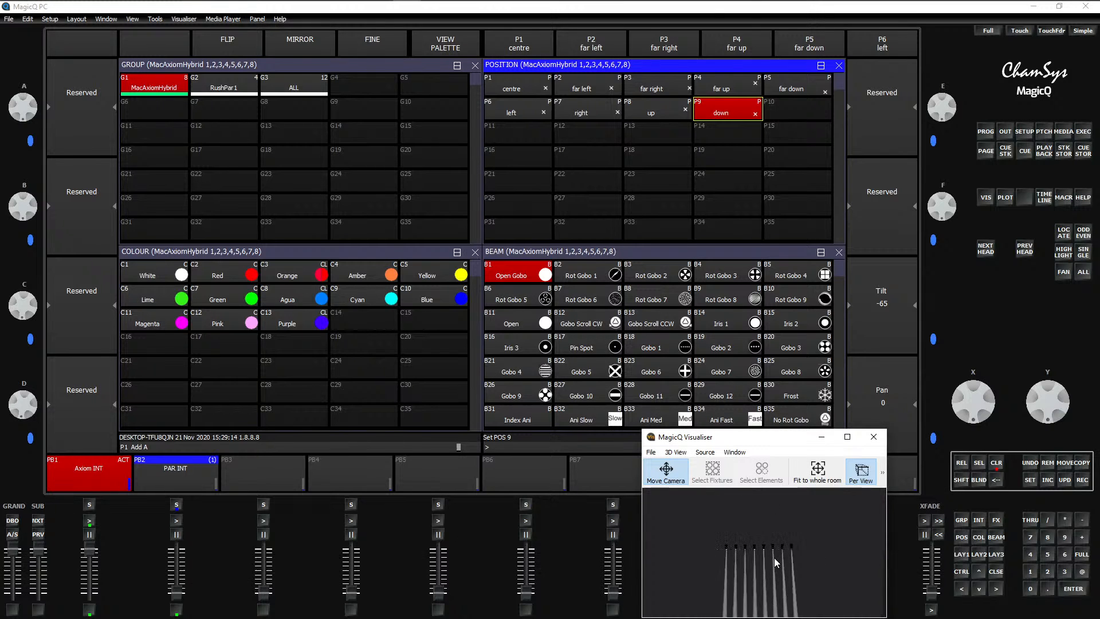
Step: Turn on fan mode for the MacAxiomHybrid heads with the asymmetric 2 Parts type
{"action": "left_click", "coordinate": [1066, 275]}
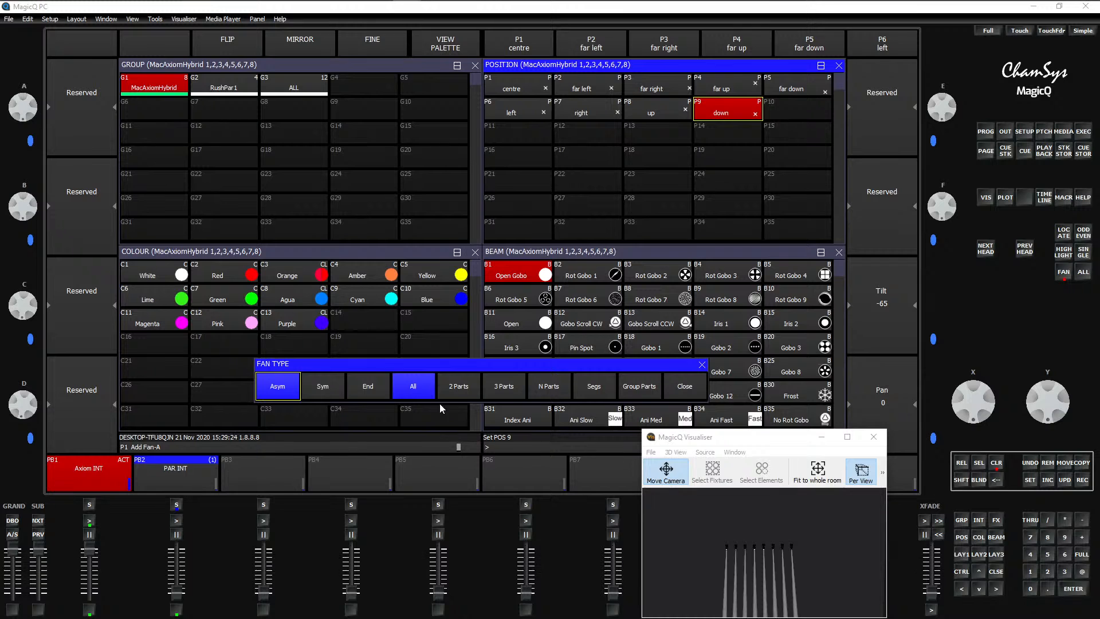
{"action": "left_click", "coordinate": [466, 392]}
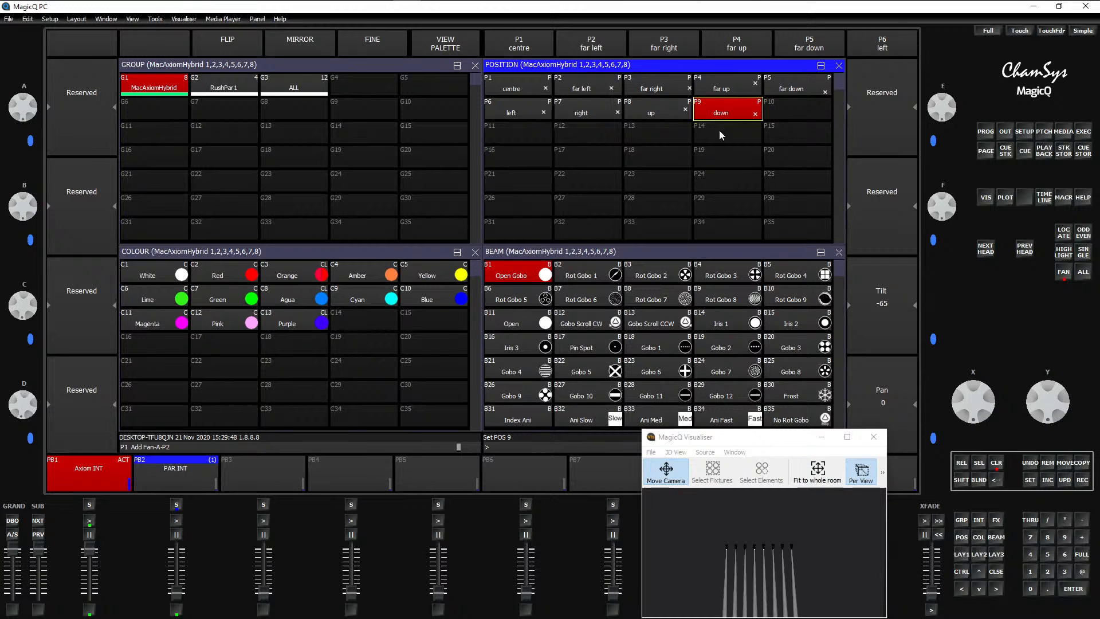
Step: Preview the up, right and centre position palettes on the MacAxiomHybrid heads and return them to down
{"action": "left_click", "coordinate": [664, 113]}
{"action": "left_click", "coordinate": [696, 112]}
{"action": "left_click", "coordinate": [589, 112]}
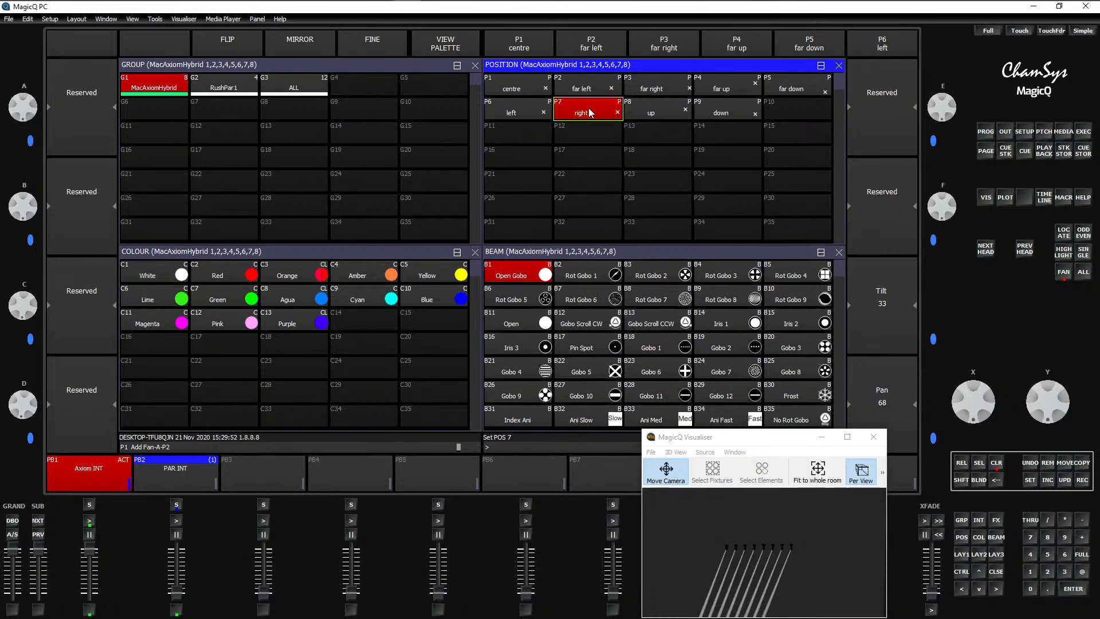
{"action": "left_click", "coordinate": [714, 111]}
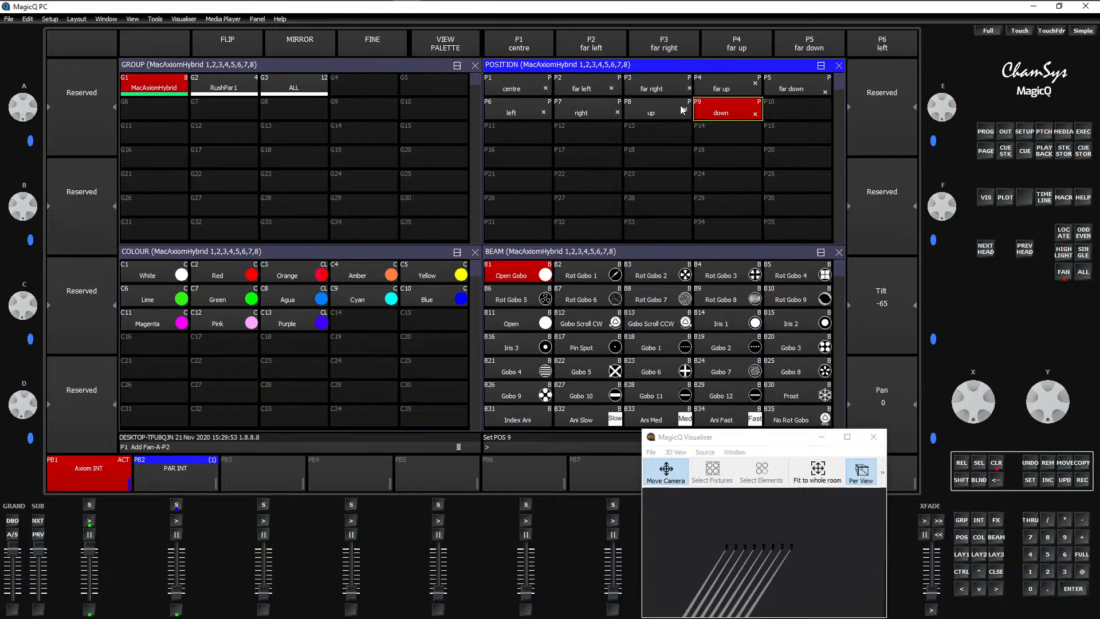
{"action": "left_click", "coordinate": [528, 89]}
{"action": "left_click", "coordinate": [712, 111]}
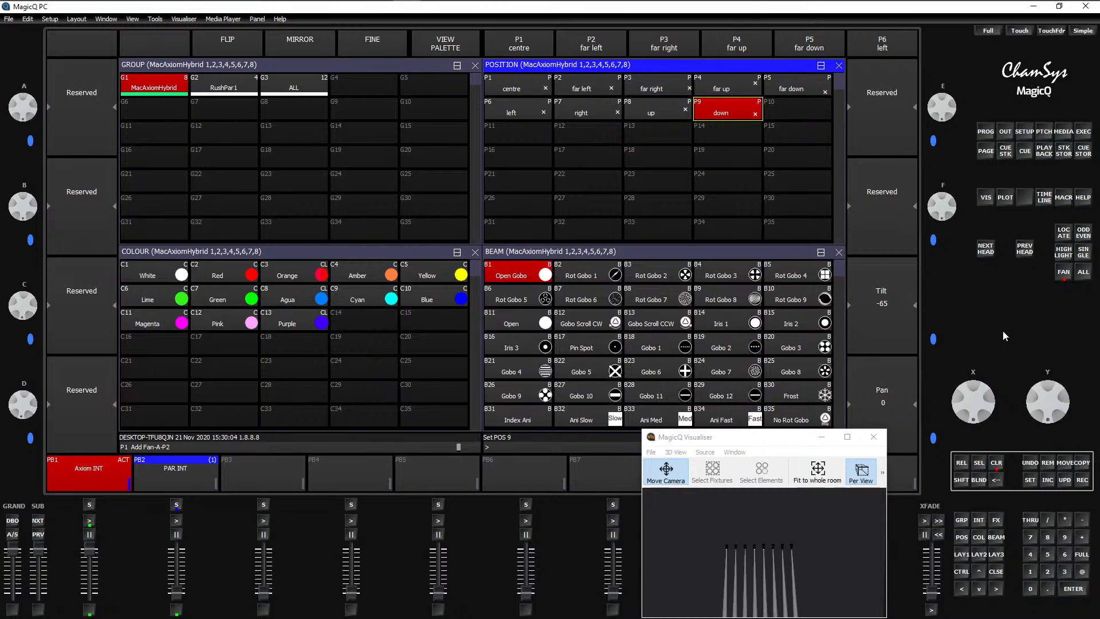
Step: Fan the pan of the MacAxiomHybrid heads to 13 so neighbouring beams cross
{"action": "left_click_drag", "start_coordinate": [852, 538], "coordinate": [885, 558]}
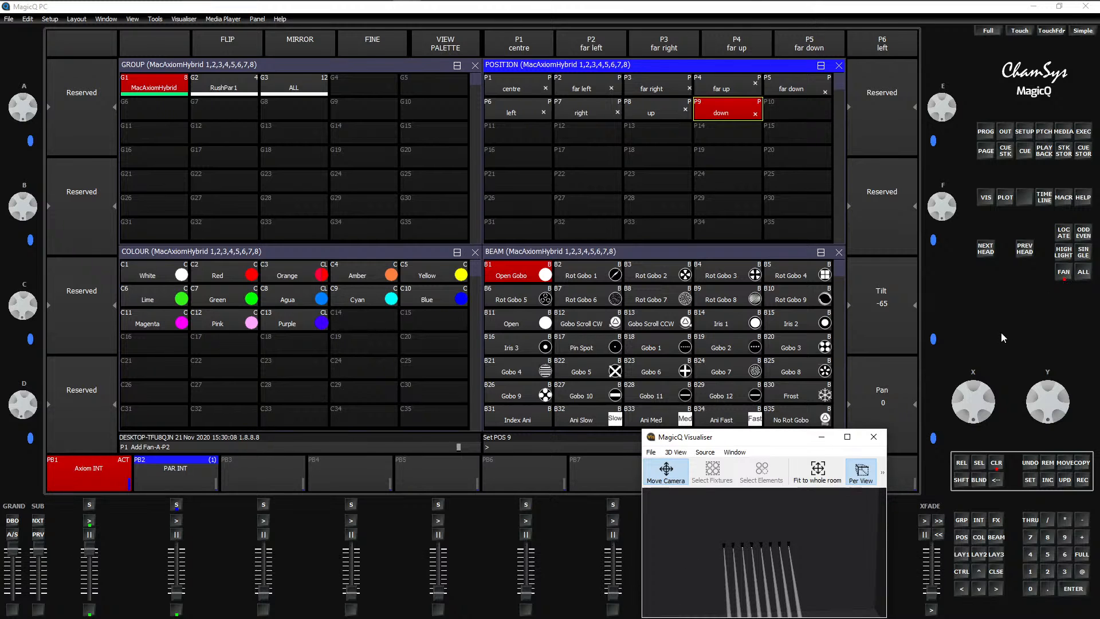
{"action": "scroll", "coordinate": [1001, 332], "scroll_direction": "up", "scroll_amount": 13}
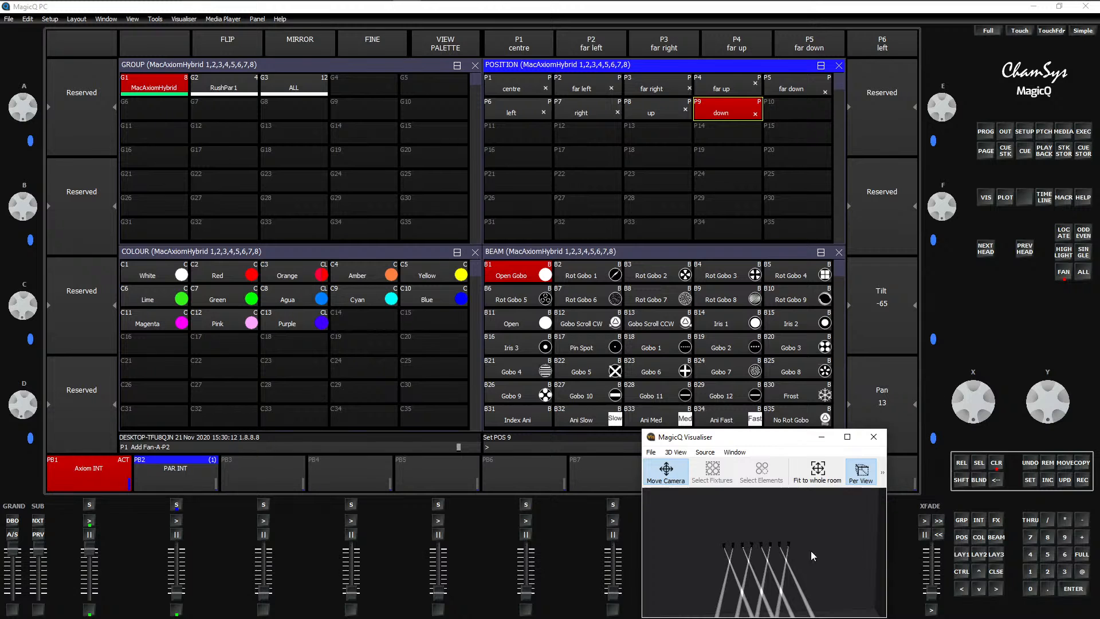
{"action": "left_click_drag", "start_coordinate": [810, 552], "coordinate": [746, 550]}
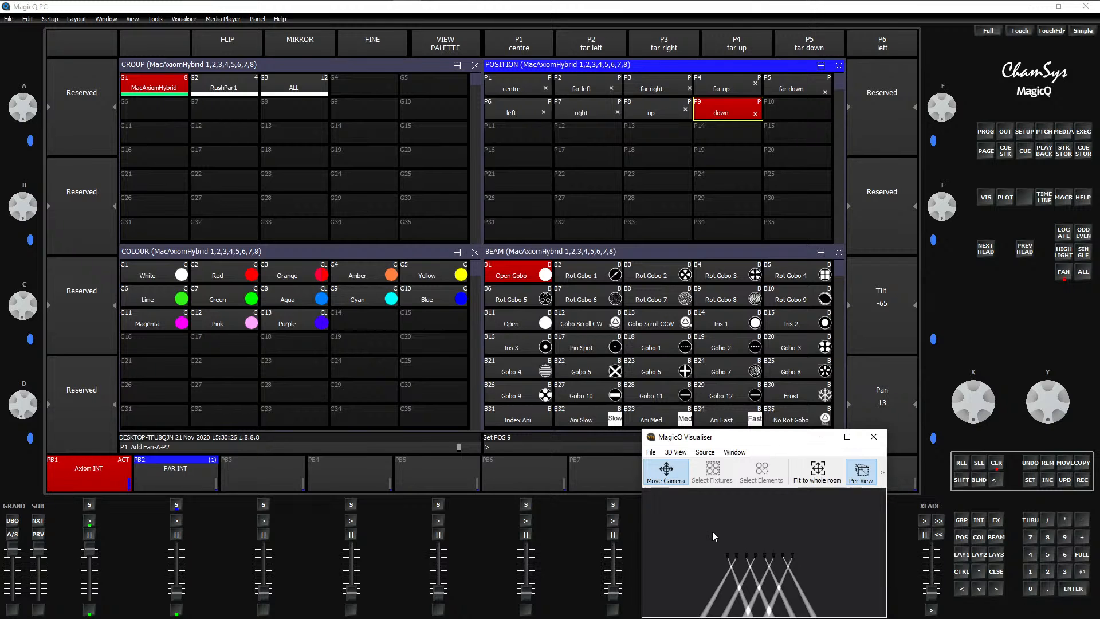
Step: Record the crossed beams as position palette P16 and name it Cross
{"action": "left_click", "coordinate": [1082, 480]}
{"action": "left_click", "coordinate": [507, 161]}
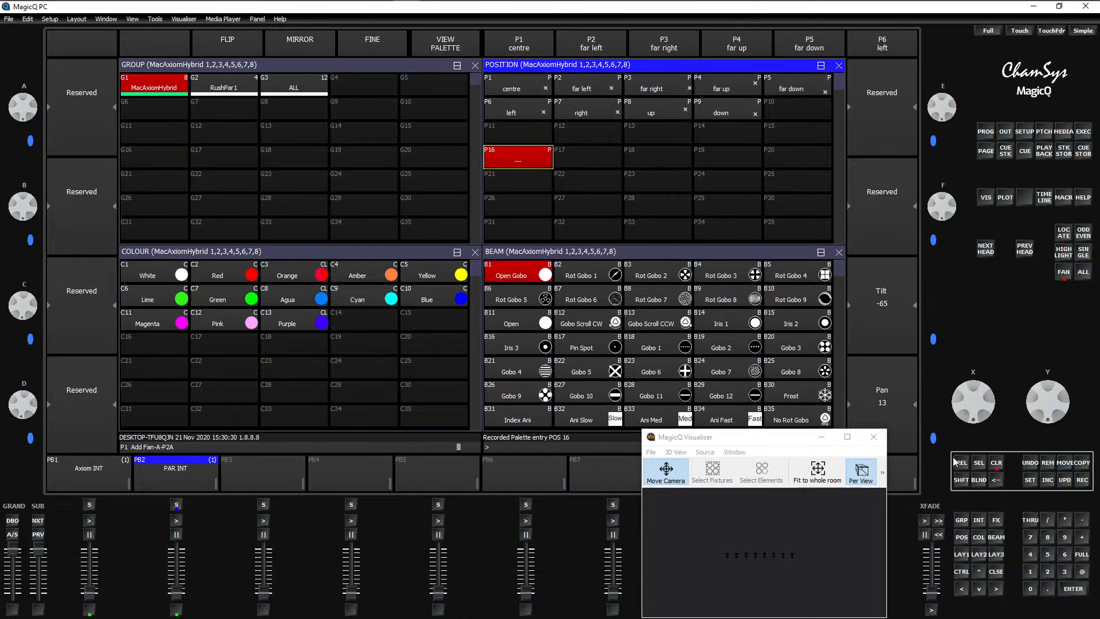
{"action": "left_click", "coordinate": [534, 163]}
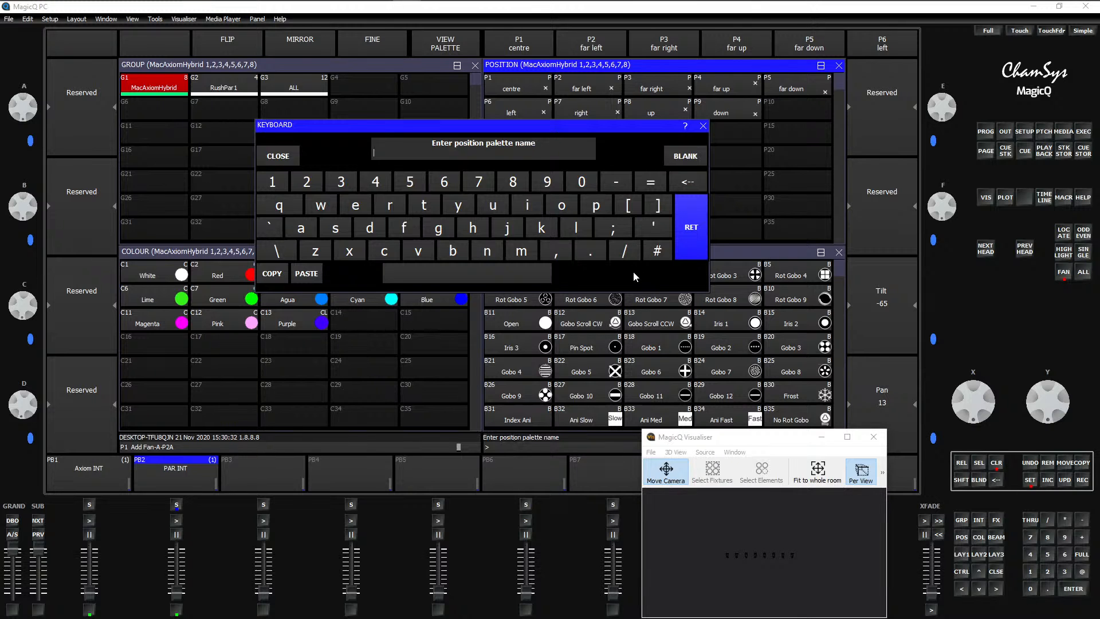
{"action": "type", "text": "Cross"}
{"action": "key", "text": "Return"}
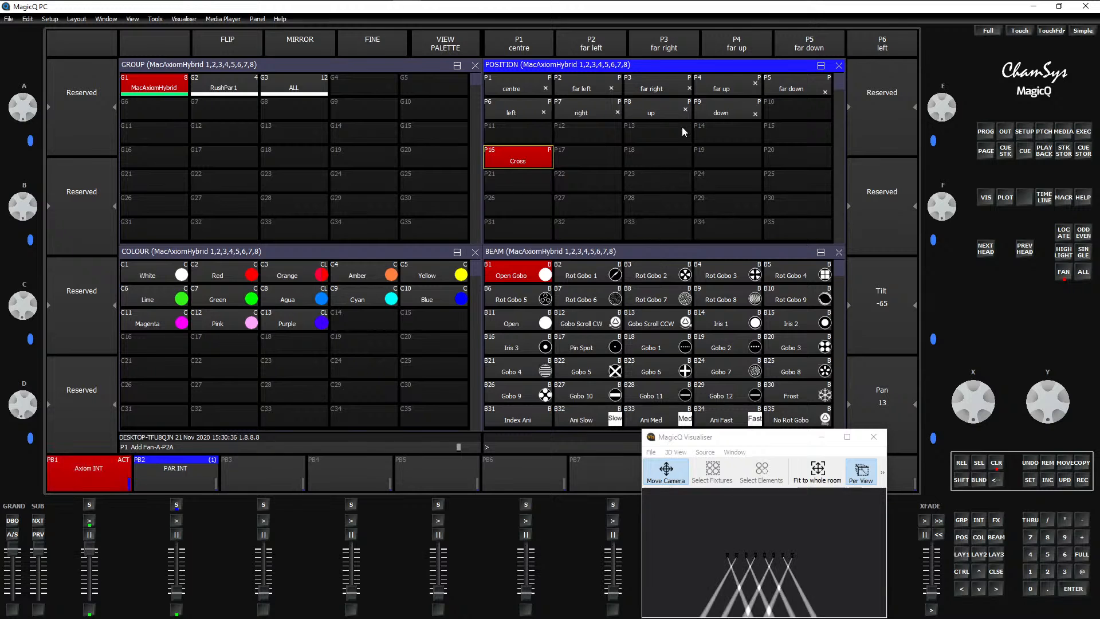
Step: Return the MacAxiomHybrid heads to the down position palette and set the fan type to 3 Parts
{"action": "left_click", "coordinate": [730, 112]}
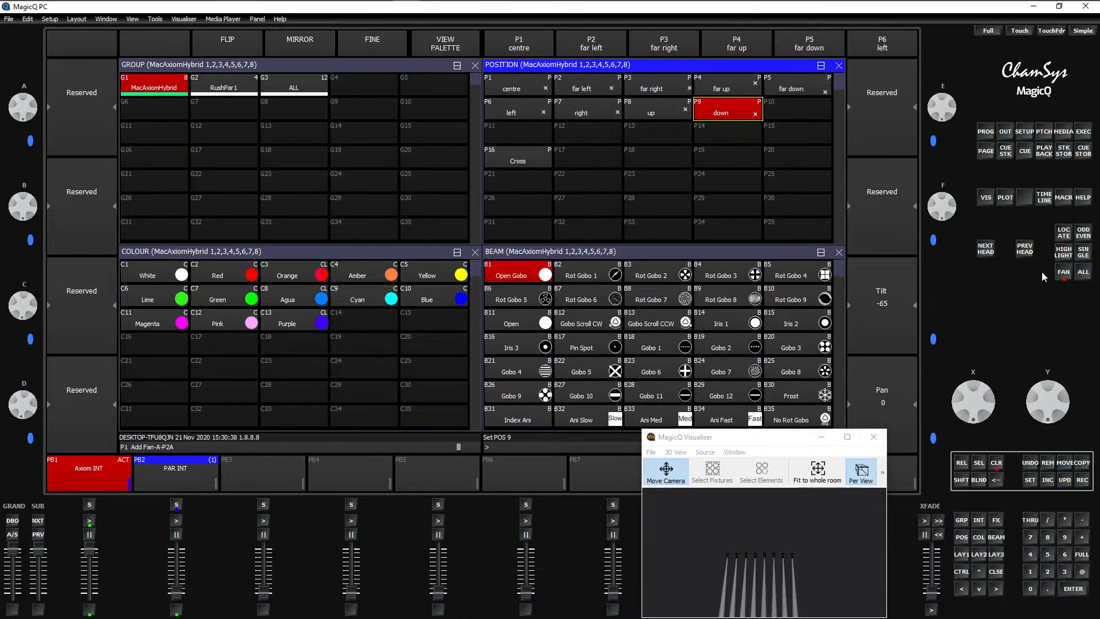
{"action": "key", "text": "shift+f"}
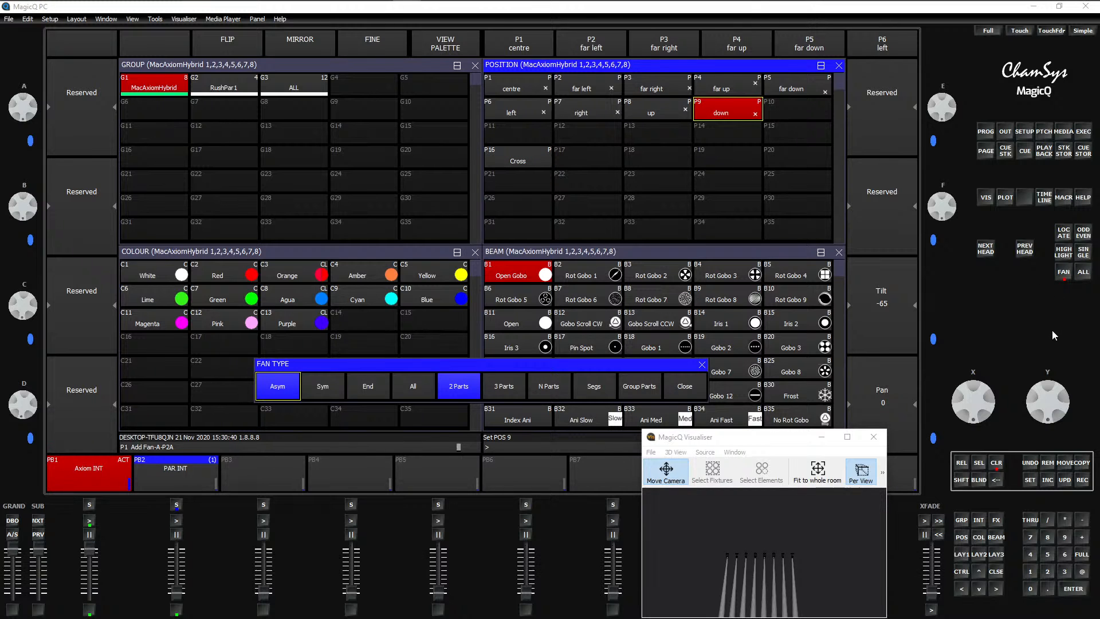
{"action": "left_click", "coordinate": [506, 386]}
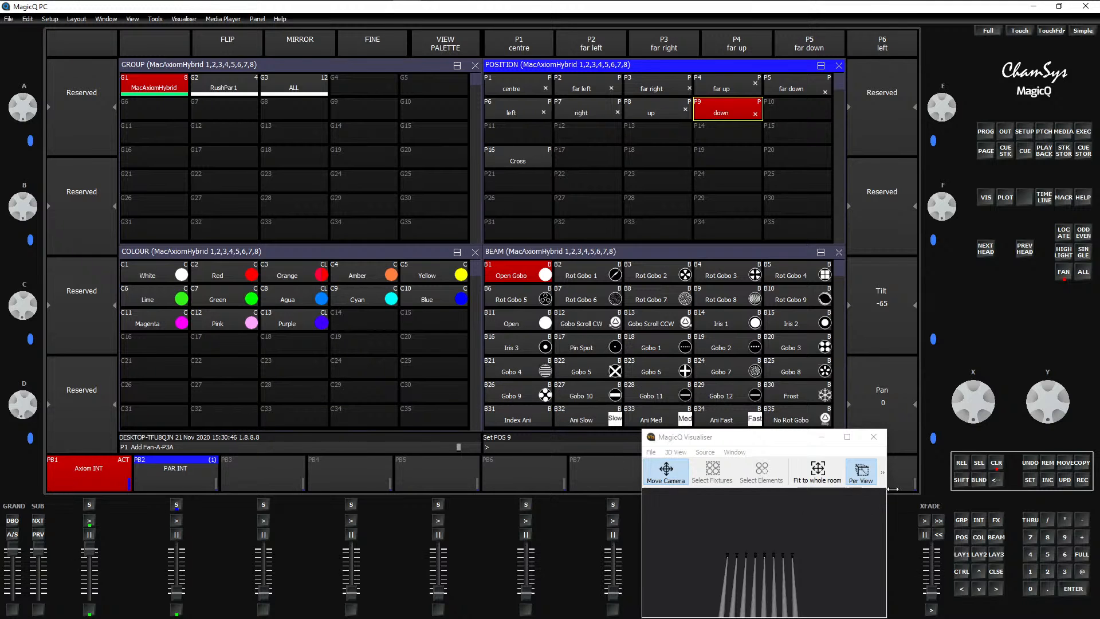
Step: Try out the three-part pan fan at values up to 16 and bring pan back to 0
{"action": "scroll", "coordinate": [942, 435], "scroll_direction": "up", "scroll_amount": 15}
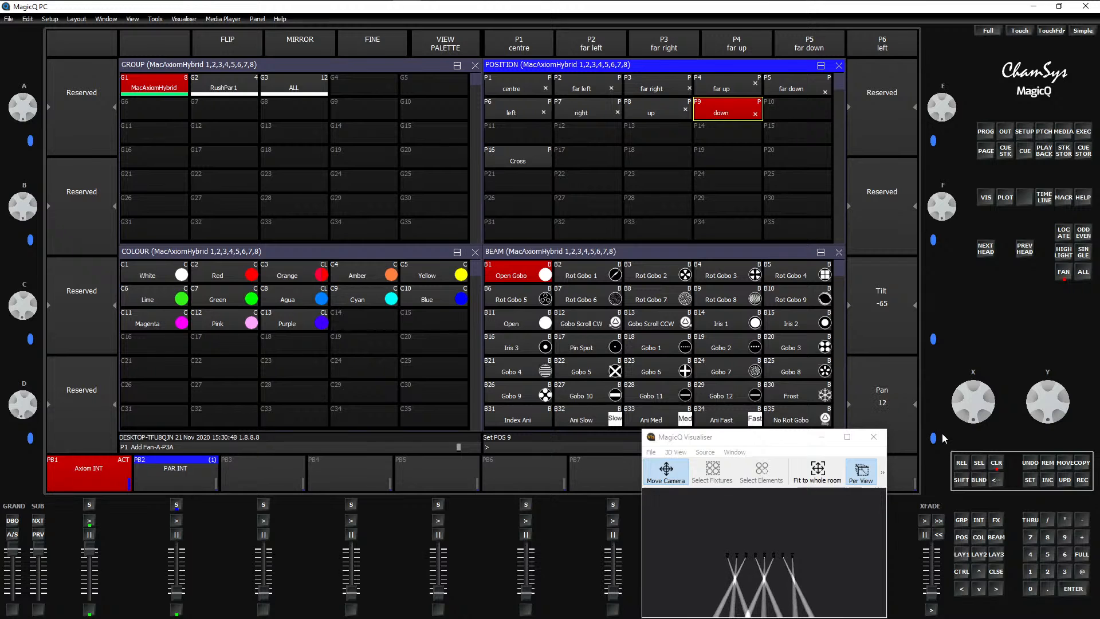
{"action": "scroll", "coordinate": [944, 437], "scroll_direction": "down", "scroll_amount": 1}
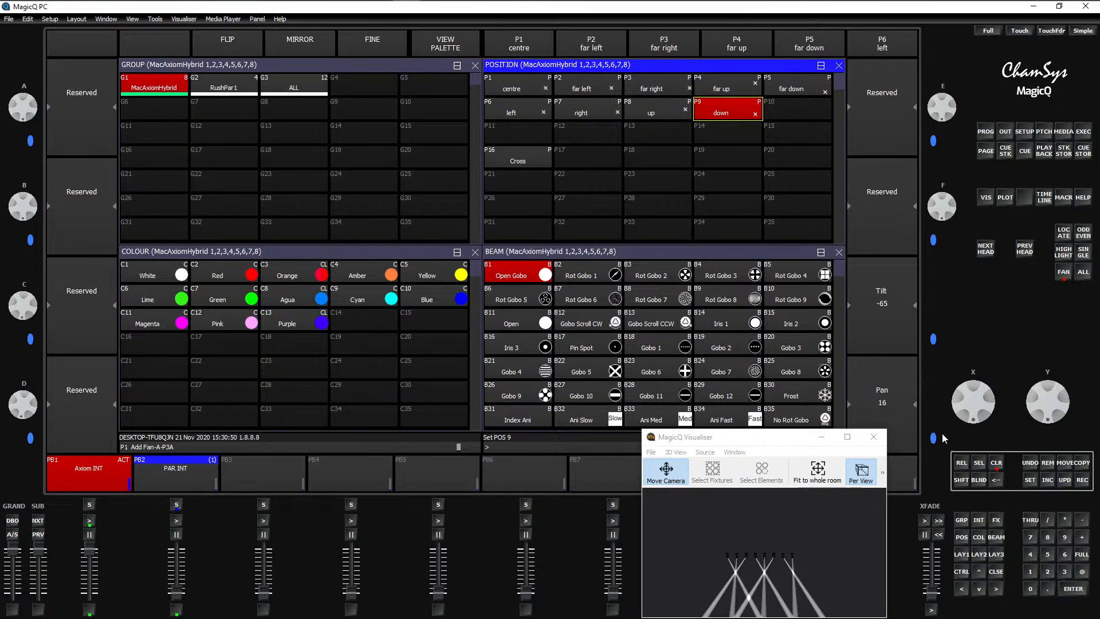
{"action": "scroll", "coordinate": [943, 437], "scroll_direction": "down", "scroll_amount": 15}
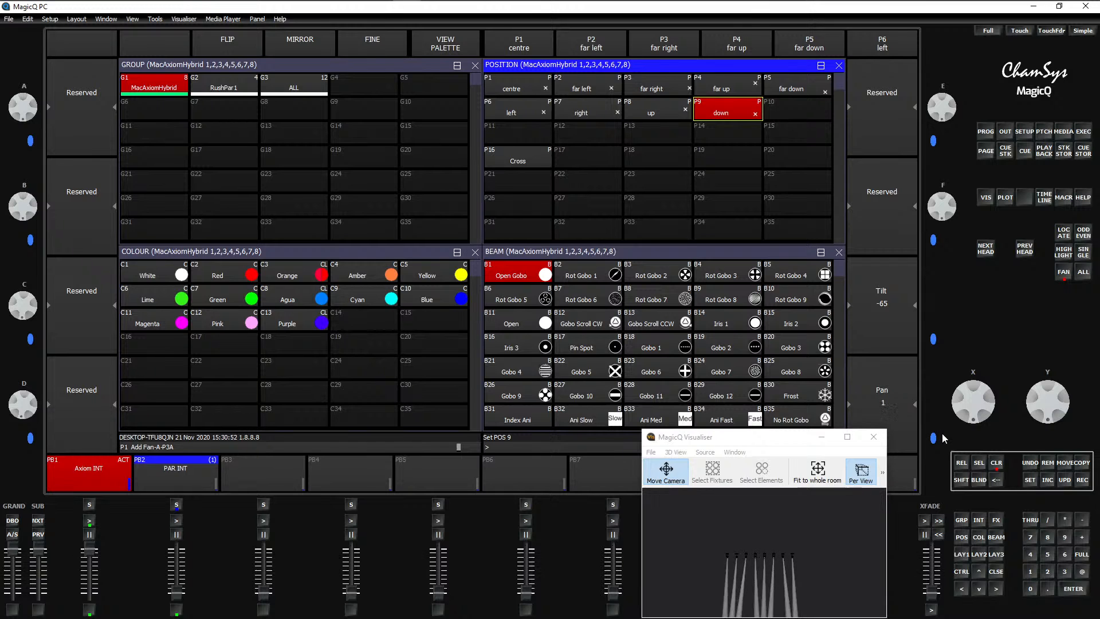
{"action": "scroll", "coordinate": [944, 438], "scroll_direction": "up", "scroll_amount": 10}
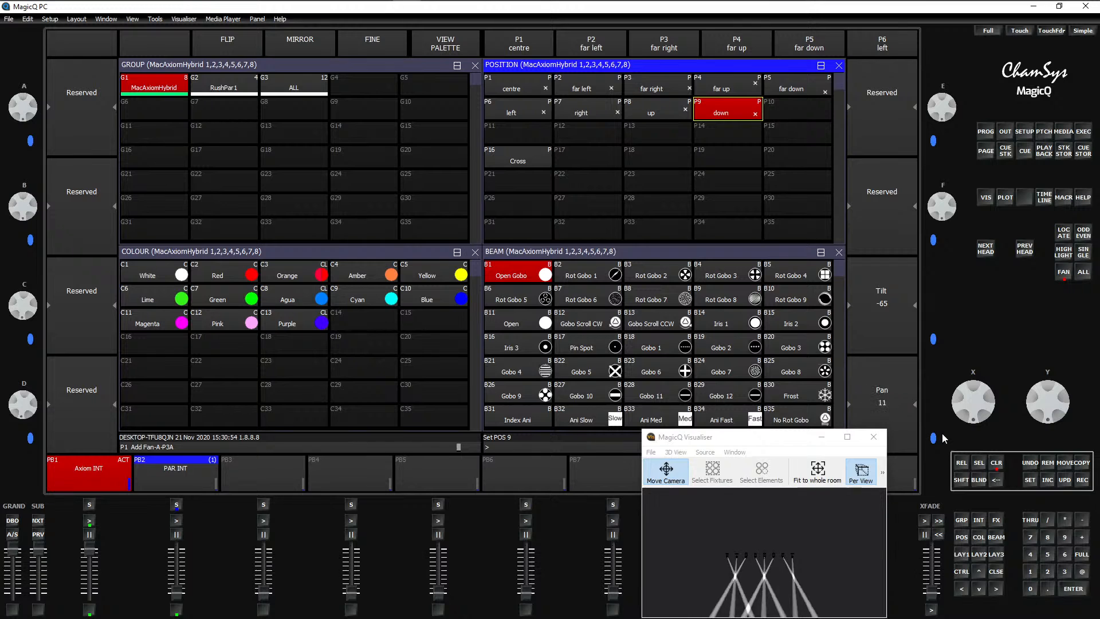
{"action": "scroll", "coordinate": [944, 437], "scroll_direction": "up", "scroll_amount": 3}
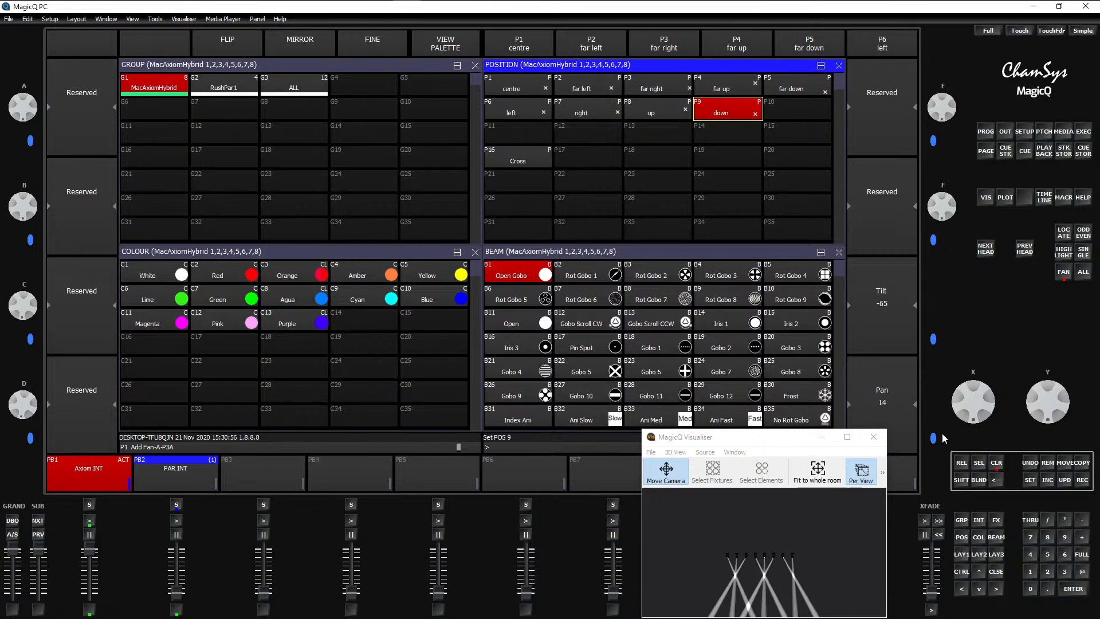
{"action": "scroll", "coordinate": [943, 438], "scroll_direction": "up", "scroll_amount": 2}
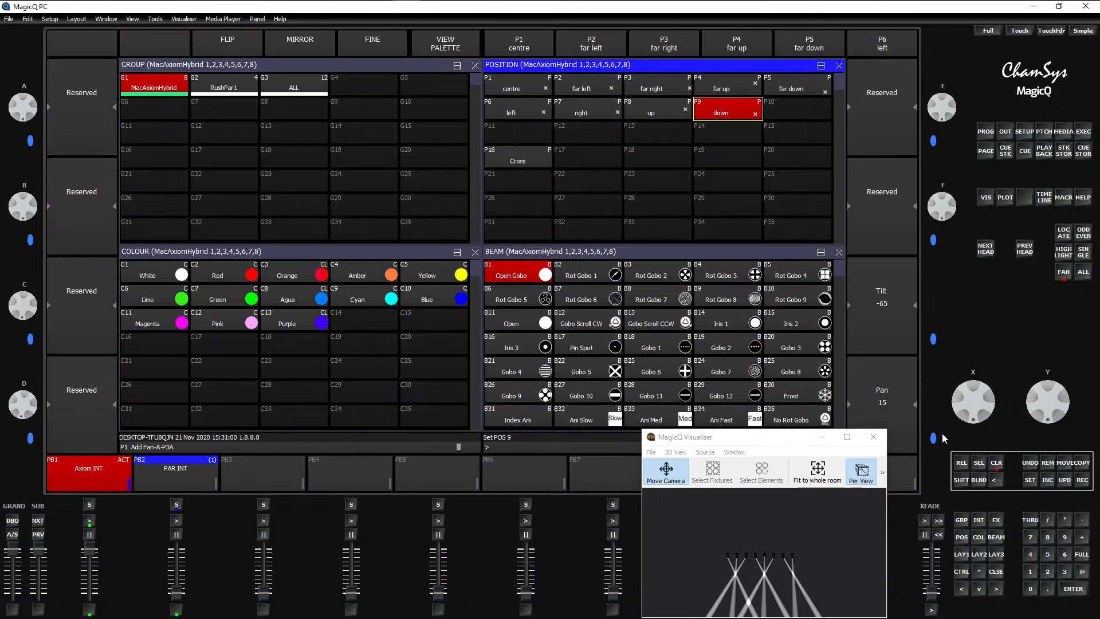
{"action": "scroll", "coordinate": [944, 438], "scroll_direction": "down", "scroll_amount": 14}
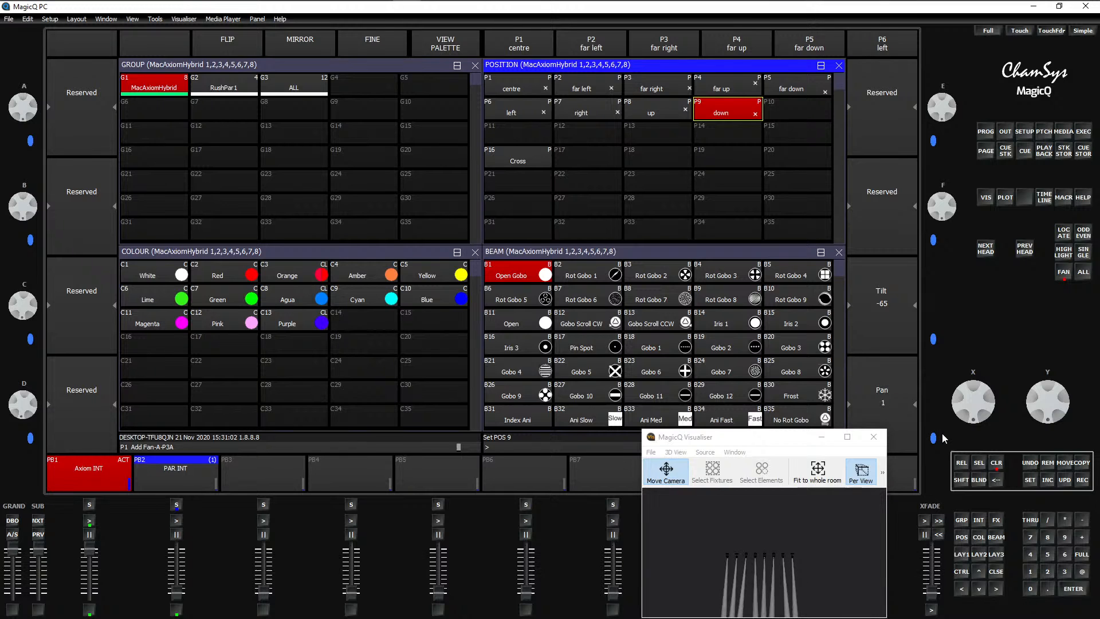
{"action": "scroll", "coordinate": [944, 437], "scroll_direction": "down", "scroll_amount": 1}
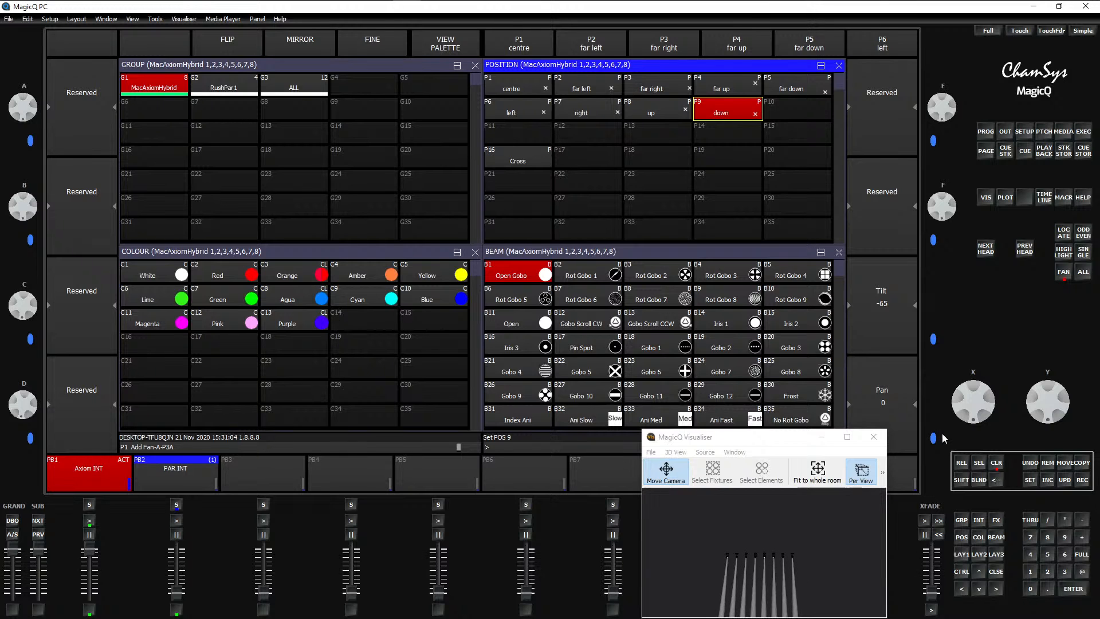
Step: Change the fan type to symmetric with N Parts for the MacAxiomHybrid heads
{"action": "key", "text": "shift+f"}
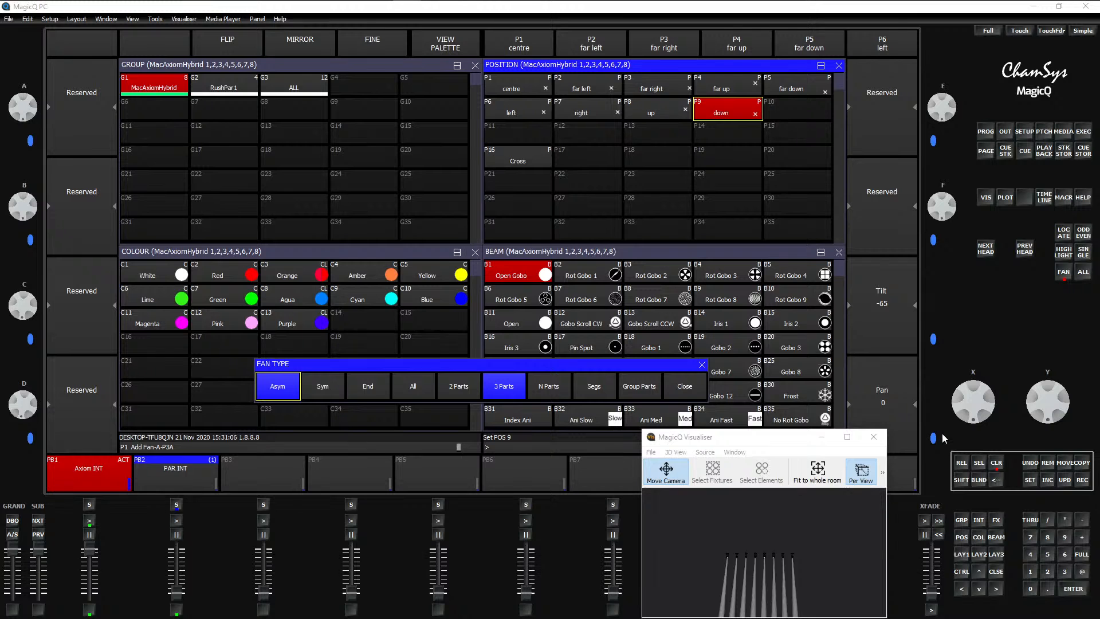
{"action": "left_click", "coordinate": [334, 390]}
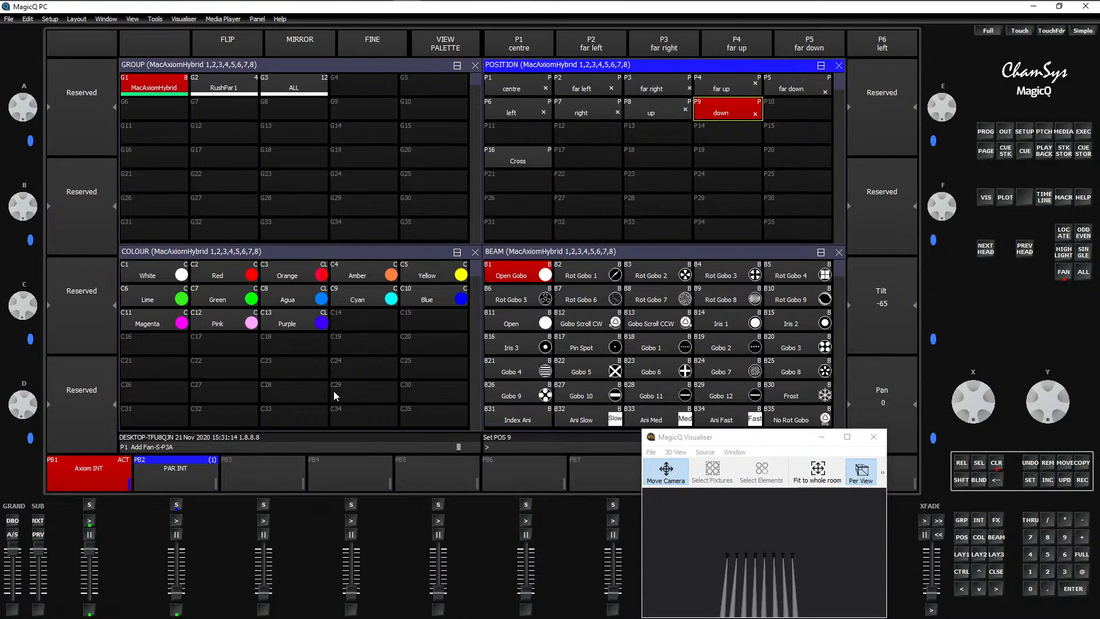
{"action": "key", "text": "f"}
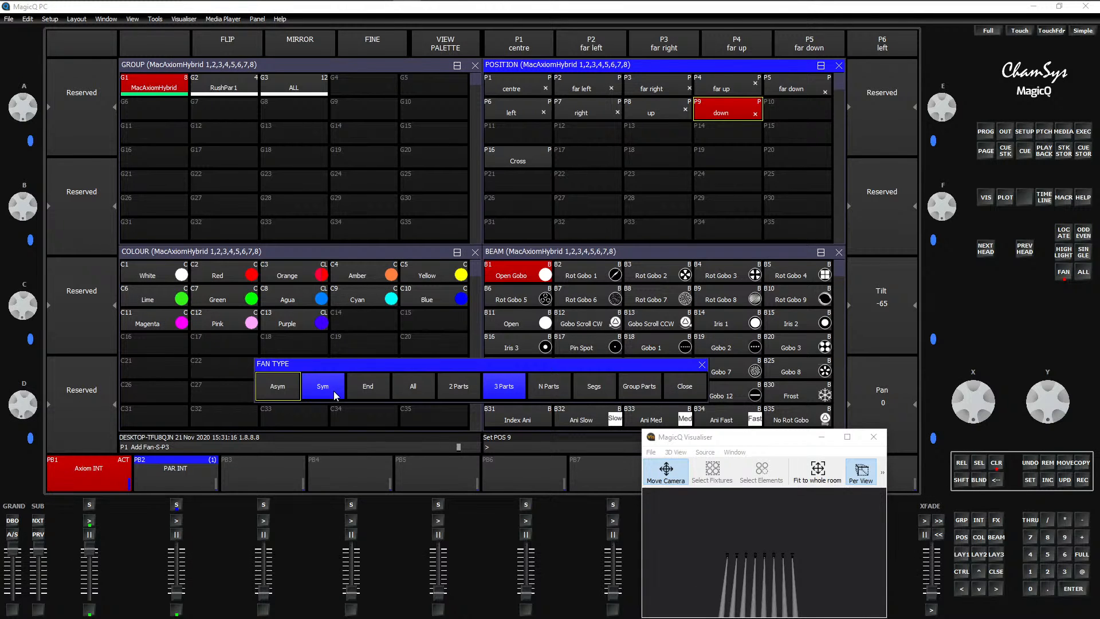
{"action": "left_click", "coordinate": [460, 389]}
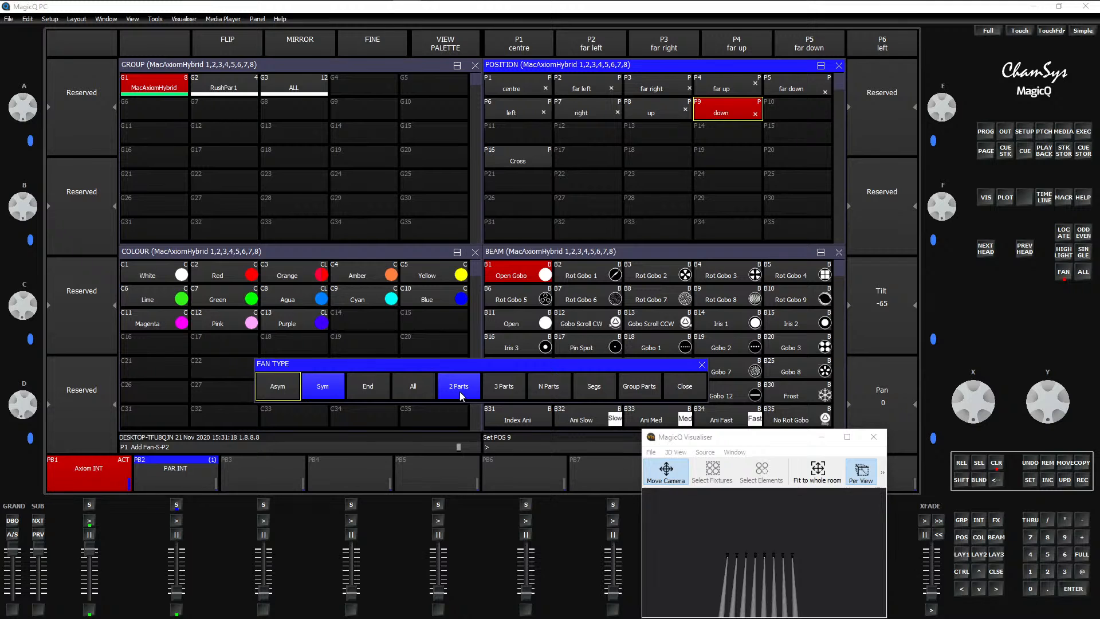
{"action": "left_click", "coordinate": [550, 390]}
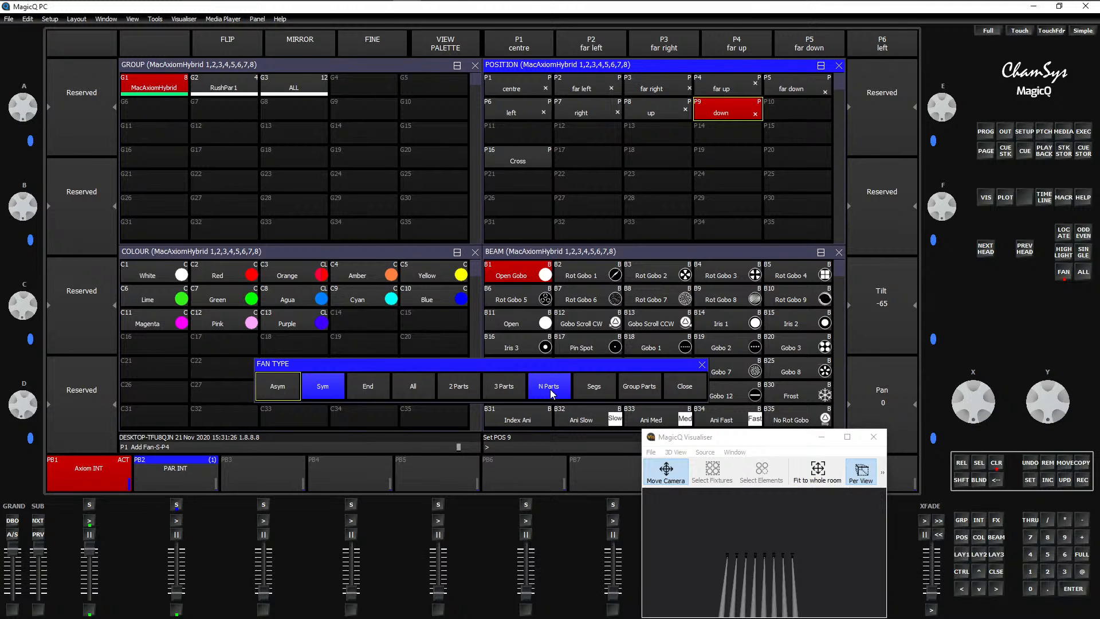
Step: Set the symmetric fan to 4 parts and fan the MacAxiomHybrid heads' tilt to -71
{"action": "left_click", "coordinate": [1030, 553]}
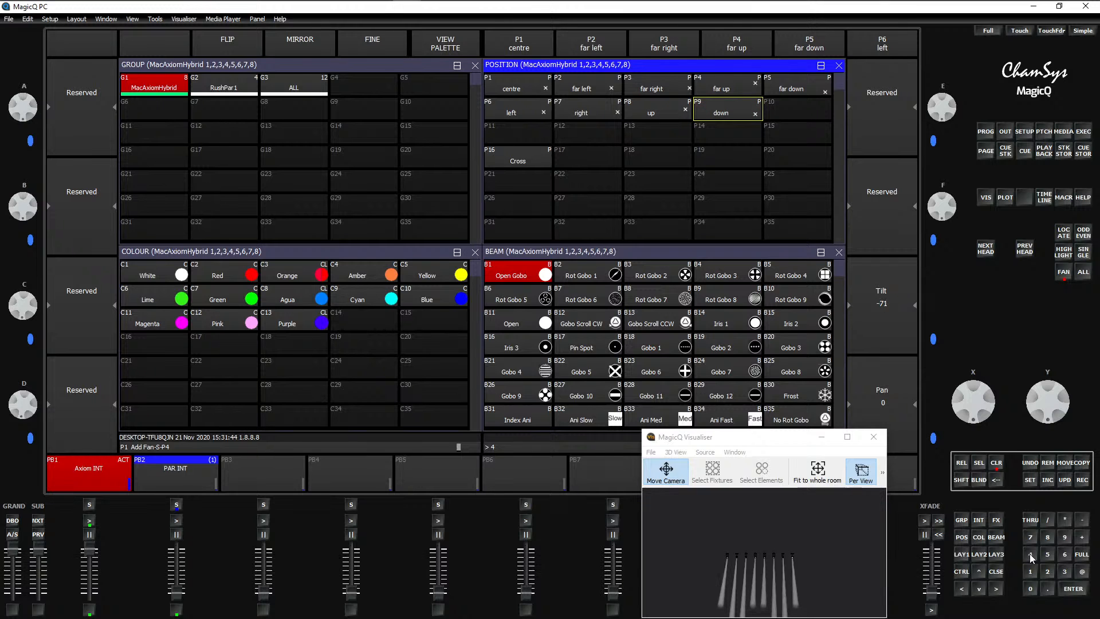
{"action": "left_click_drag", "start_coordinate": [749, 557], "coordinate": [766, 595]}
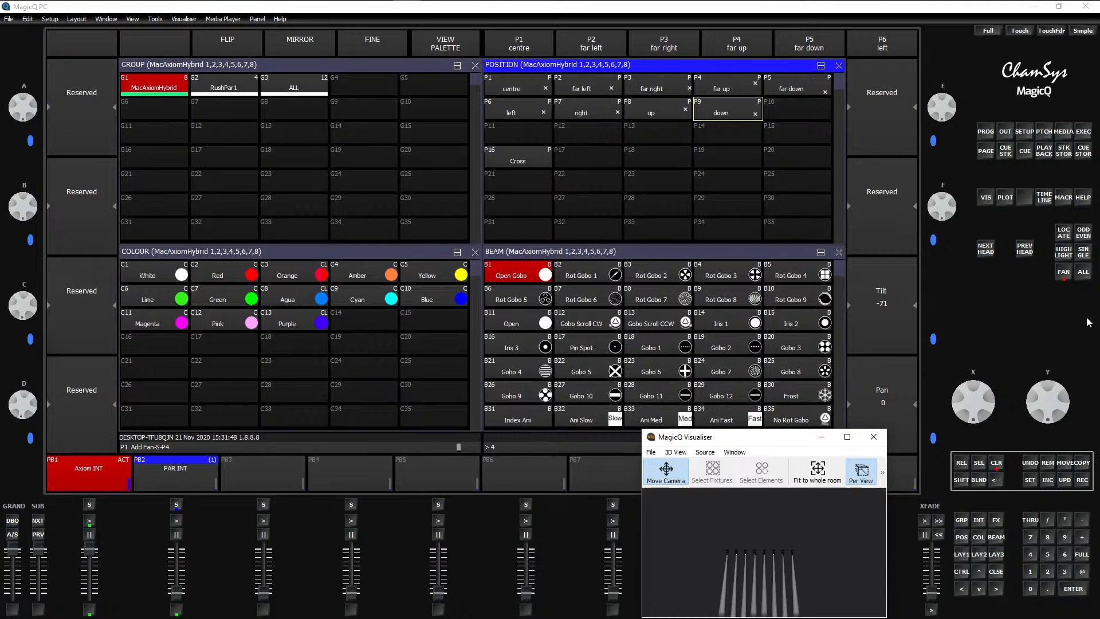
Step: Change the fan type to asymmetric with 2 Parts and fan the MacAxiomHybrid heads' pan to 20
{"action": "left_click", "coordinate": [1063, 273]}
{"action": "left_click", "coordinate": [458, 386]}
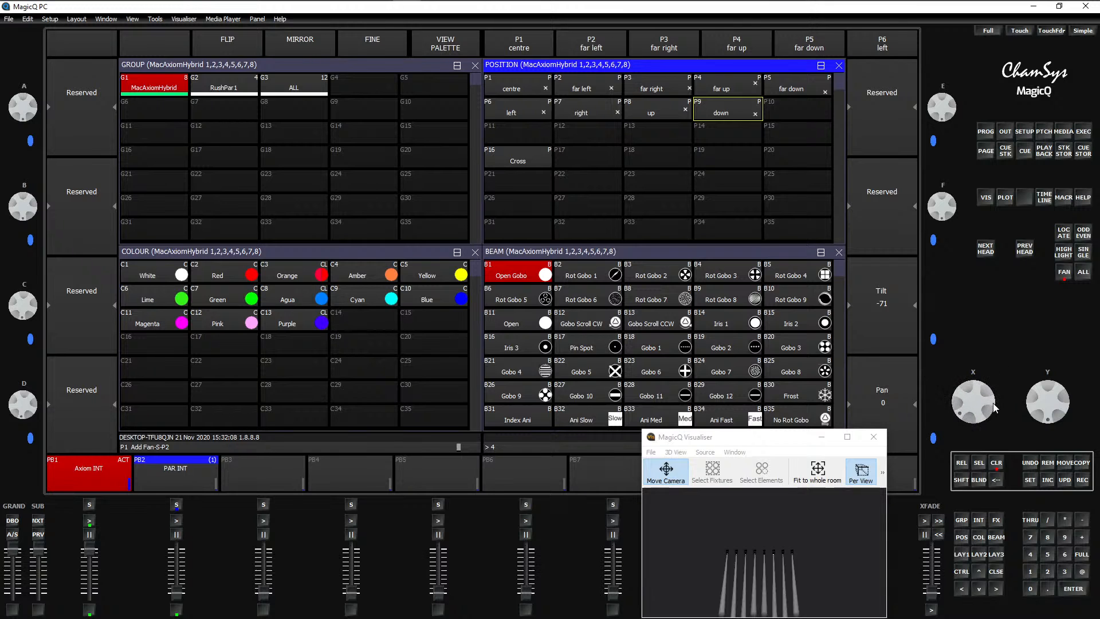
{"action": "left_click", "coordinate": [1063, 273]}
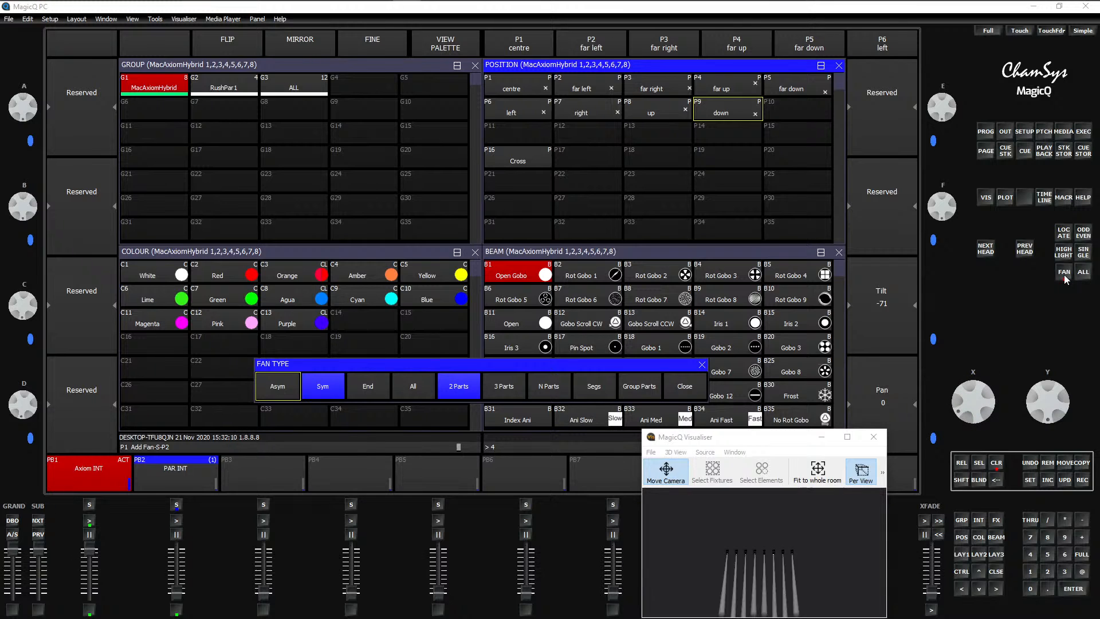
{"action": "left_click", "coordinate": [272, 388]}
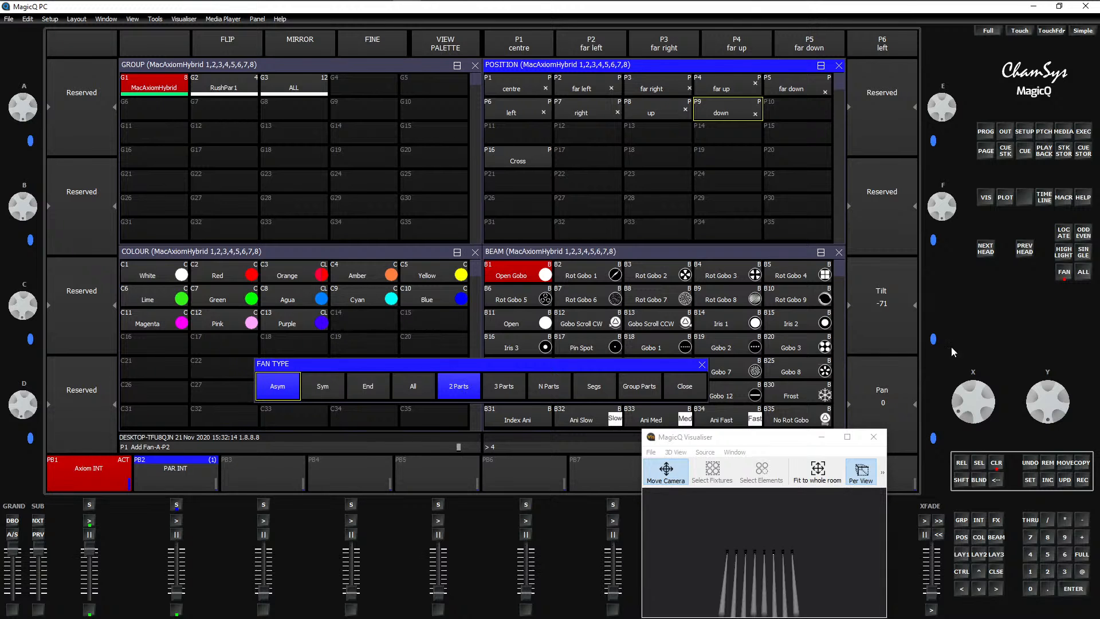
{"action": "scroll", "coordinate": [999, 339], "scroll_direction": "up", "scroll_amount": 3}
{"action": "scroll", "coordinate": [998, 337], "scroll_direction": "up", "scroll_amount": 3}
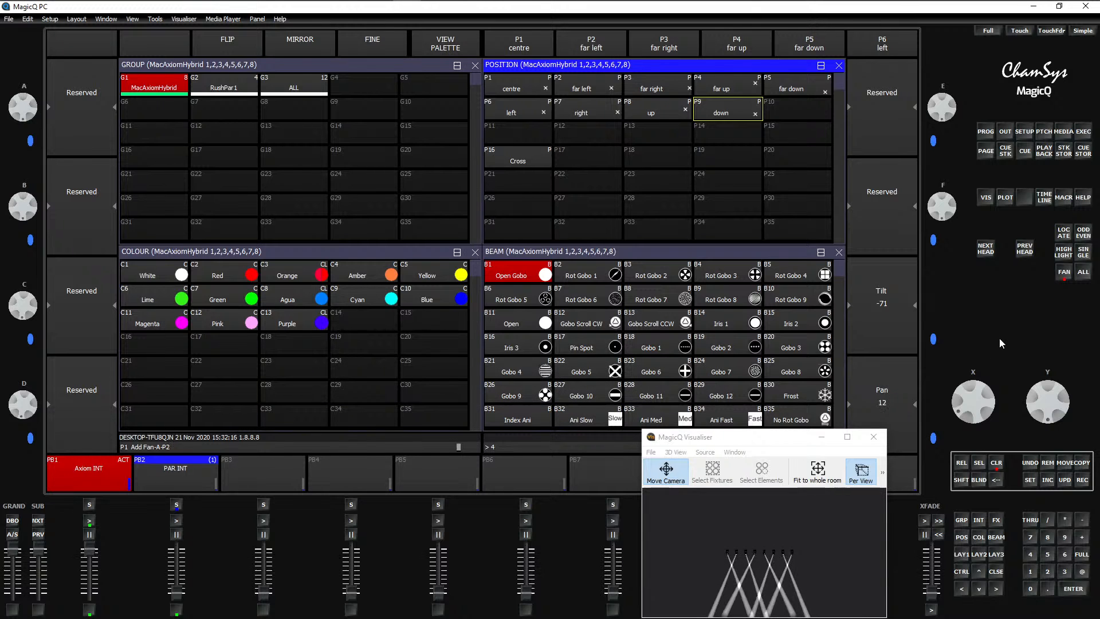
{"action": "mouse_move", "coordinate": [828, 565]}
{"action": "left_mouse_down"}
{"action": "mouse_move", "coordinate": [620, 552]}
{"action": "mouse_move", "coordinate": [376, 516]}
{"action": "mouse_move", "coordinate": [755, 593]}
{"action": "mouse_move", "coordinate": [829, 581]}
{"action": "left_mouse_up"}
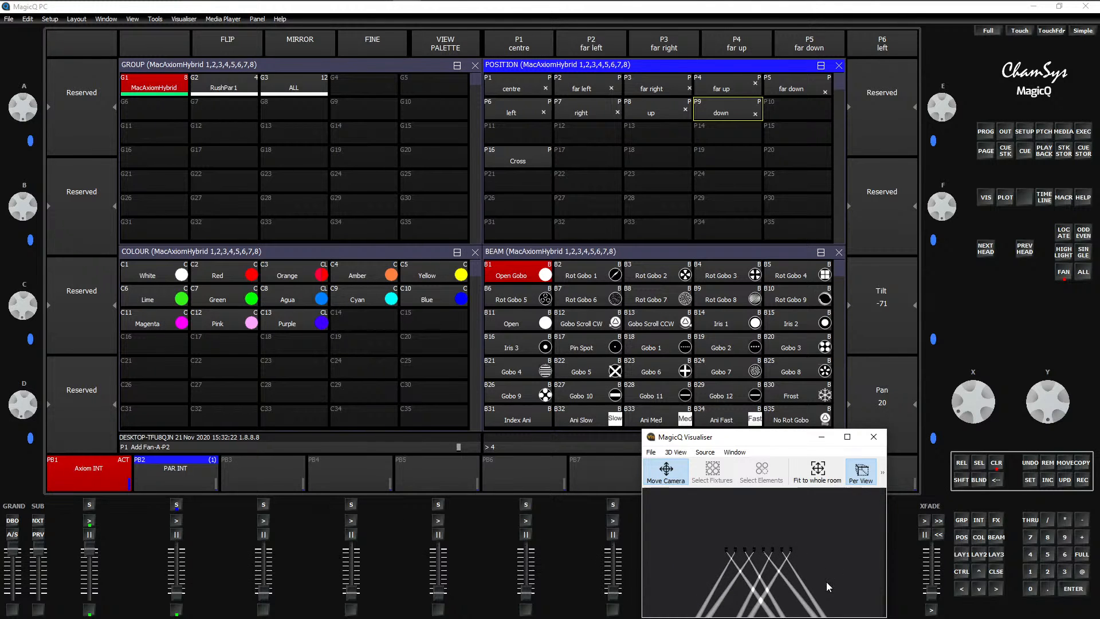
Step: Record the fanned look as position palette P17 and name it POS 2
{"action": "left_click", "coordinate": [588, 157]}
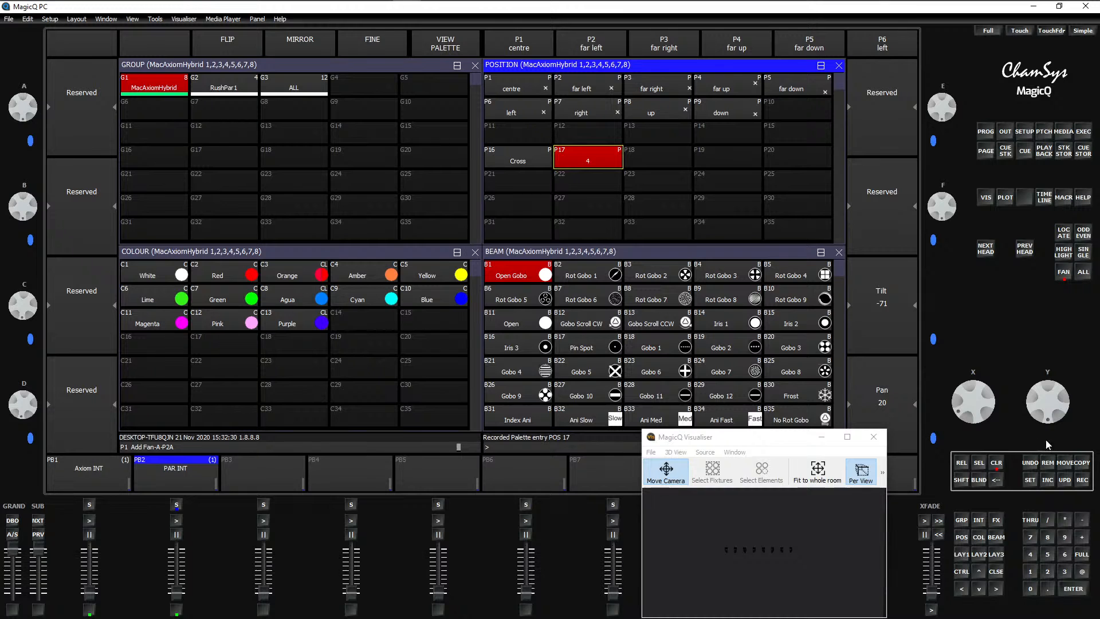
{"action": "left_click", "coordinate": [1030, 480]}
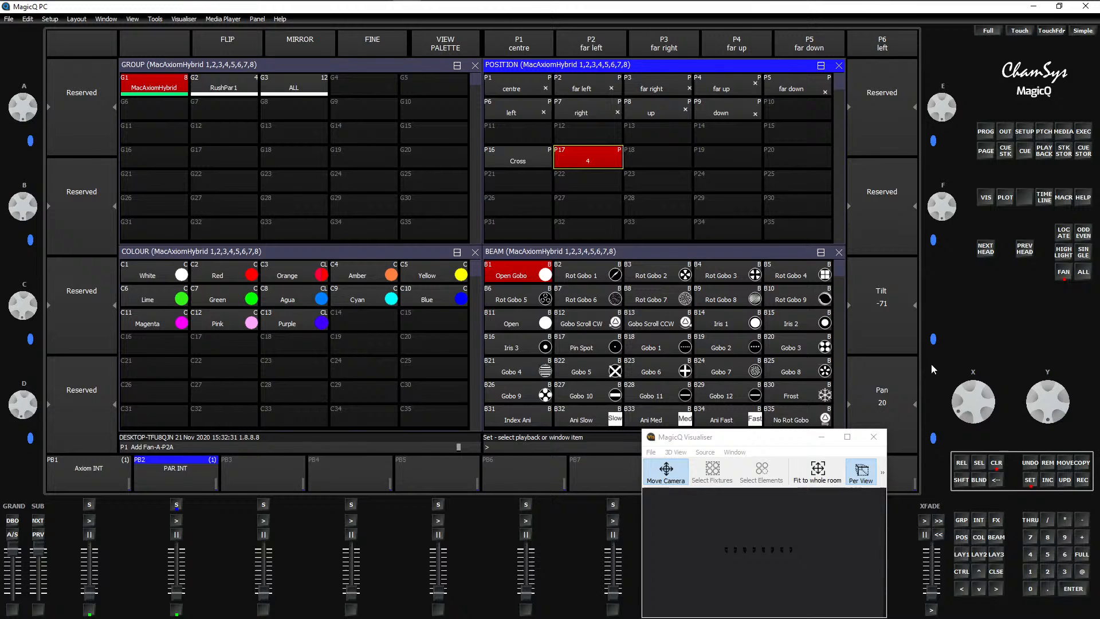
{"action": "left_click", "coordinate": [582, 162]}
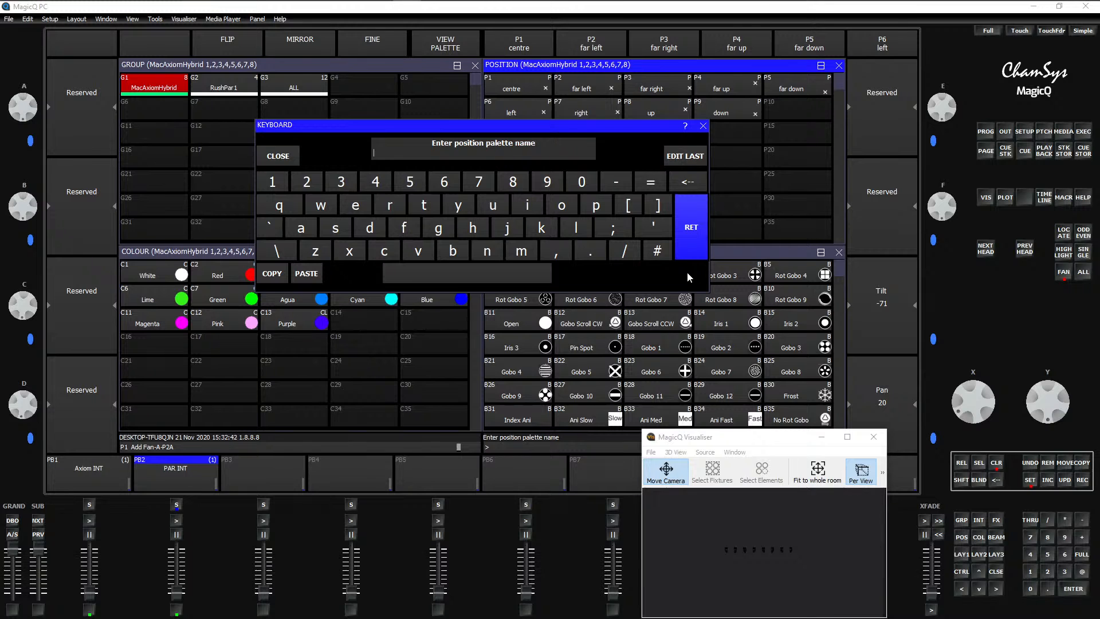
{"action": "type", "text": "POS"}
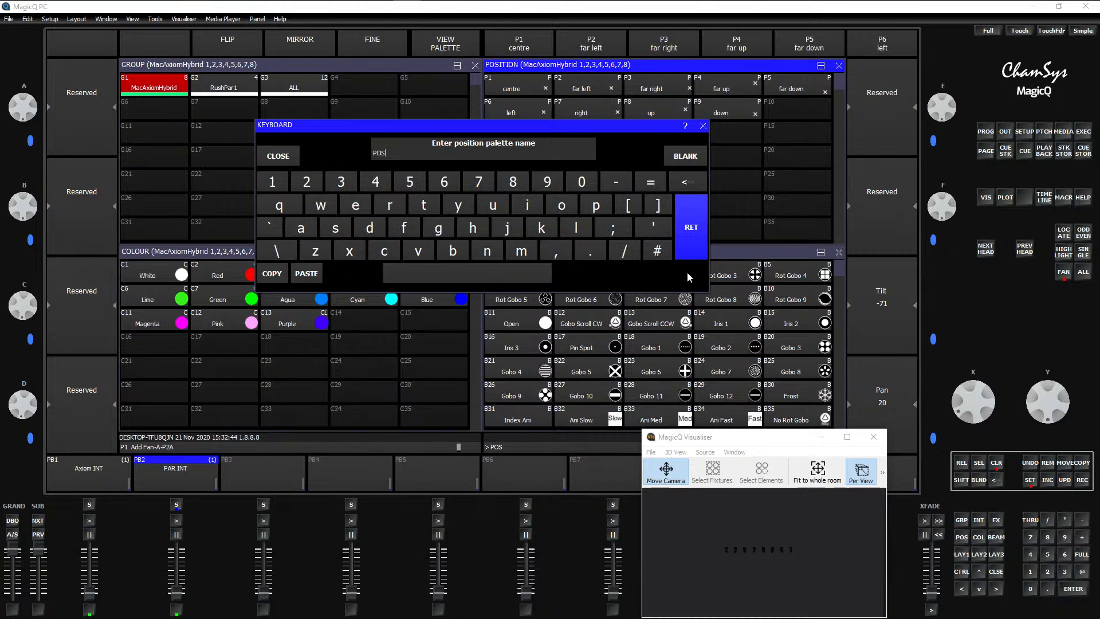
{"action": "key", "text": "Return"}
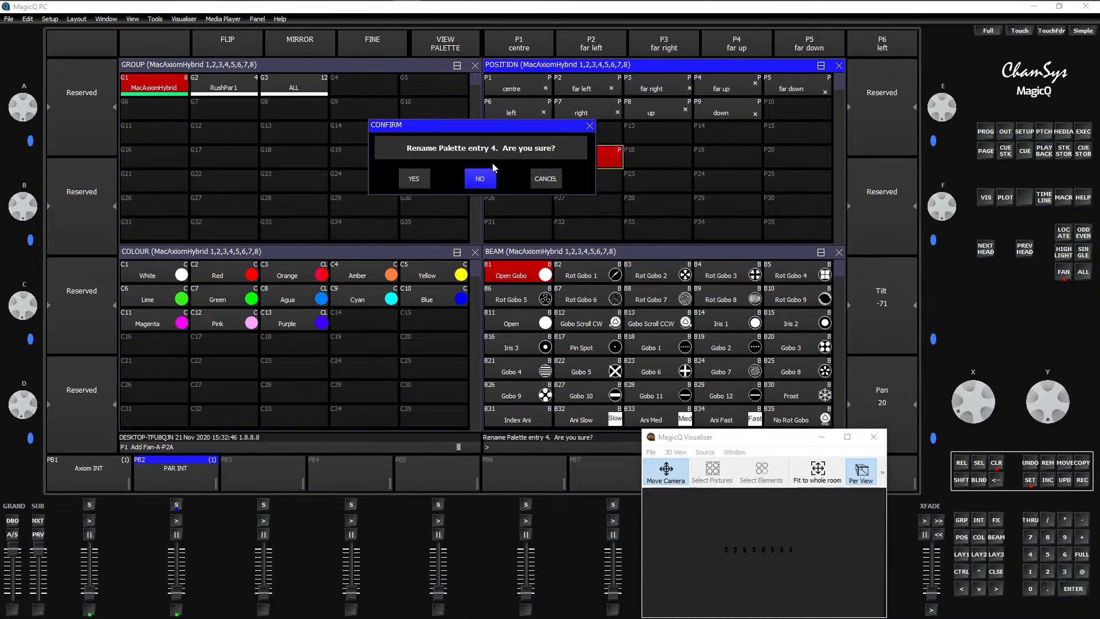
{"action": "left_click", "coordinate": [415, 178]}
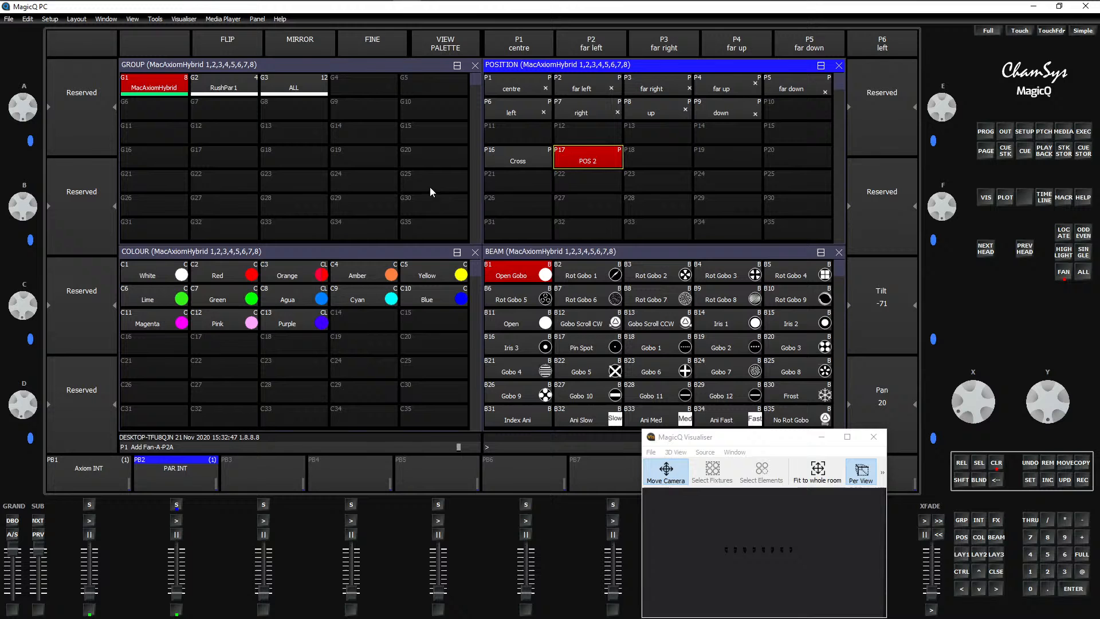
Step: View the pan and tilt values stored for each head in the Cross and POS 2 palettes
{"action": "left_click", "coordinate": [522, 161]}
{"action": "left_click", "coordinate": [445, 43]}
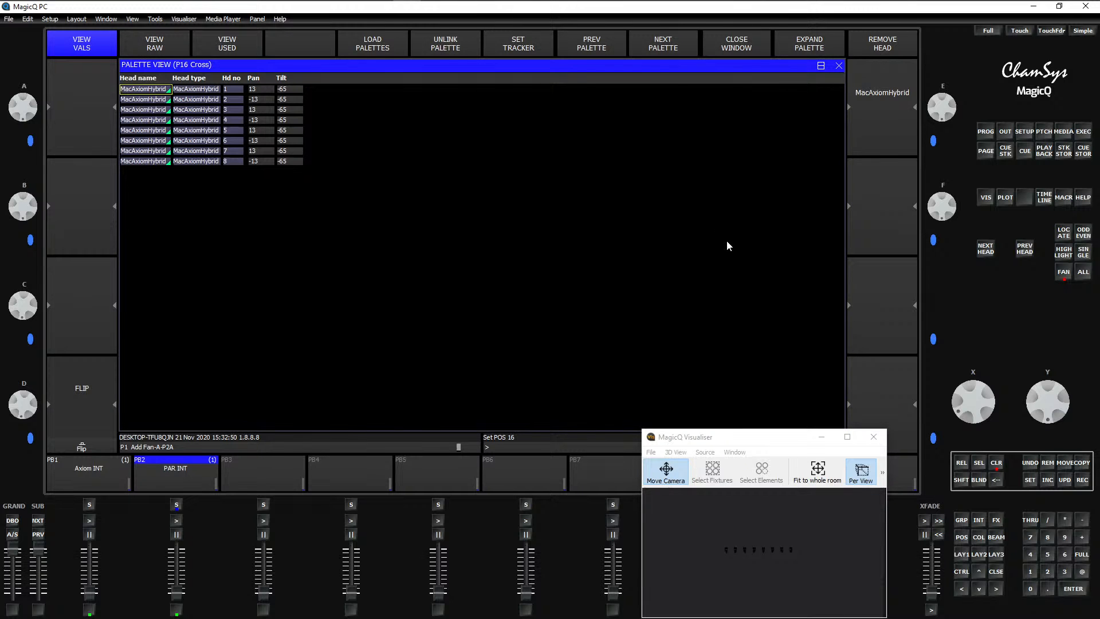
{"action": "key", "text": "Escape"}
{"action": "left_click", "coordinate": [573, 158]}
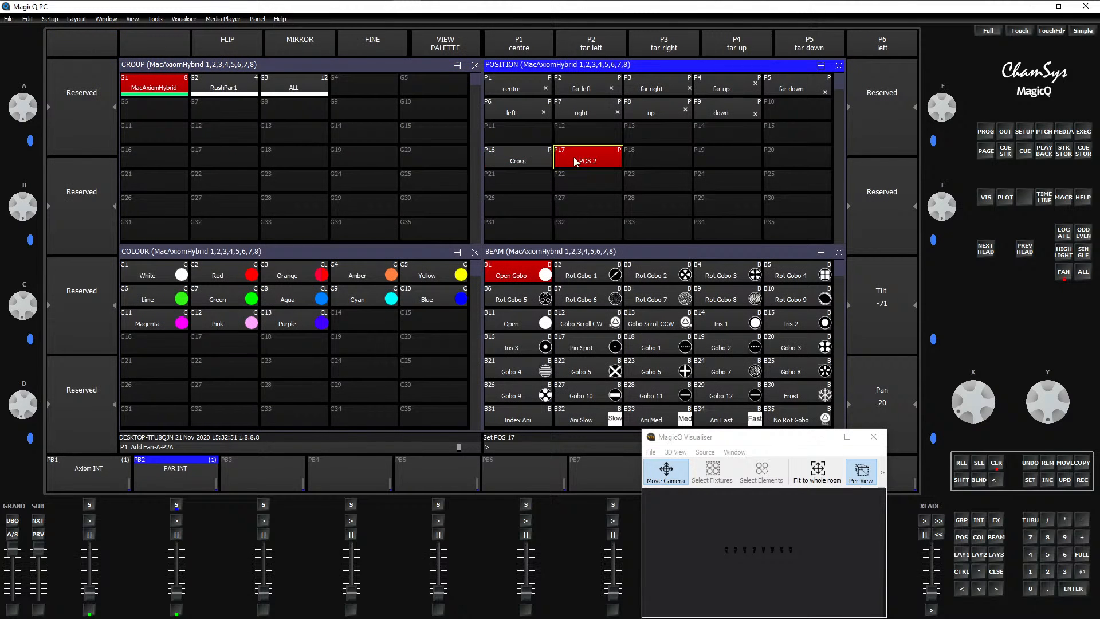
{"action": "left_click", "coordinate": [452, 43]}
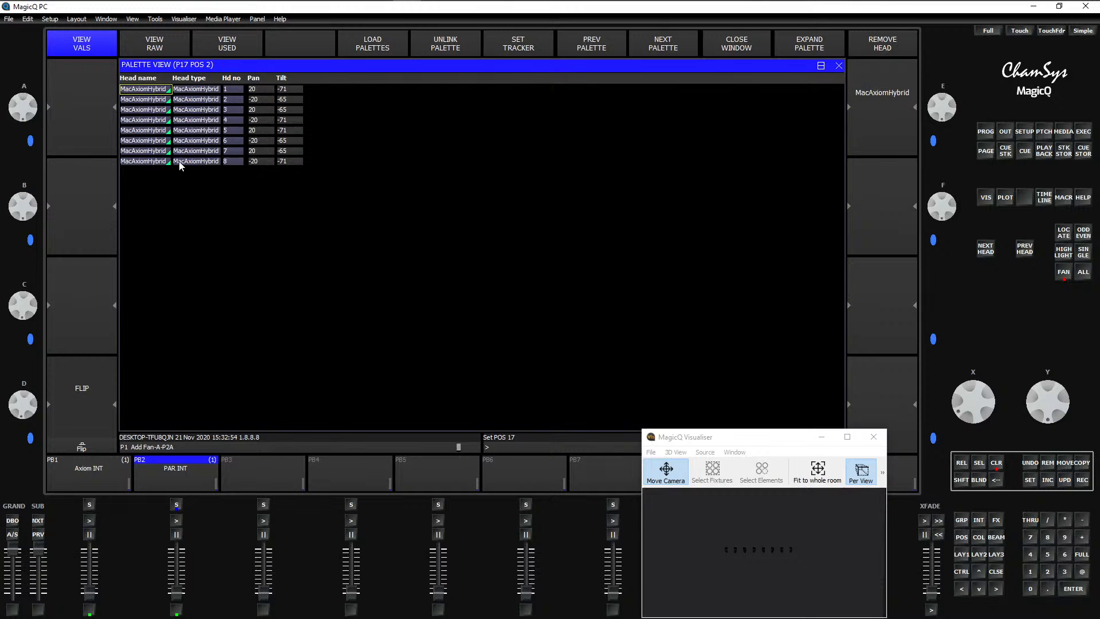
{"action": "key", "text": "Escape"}
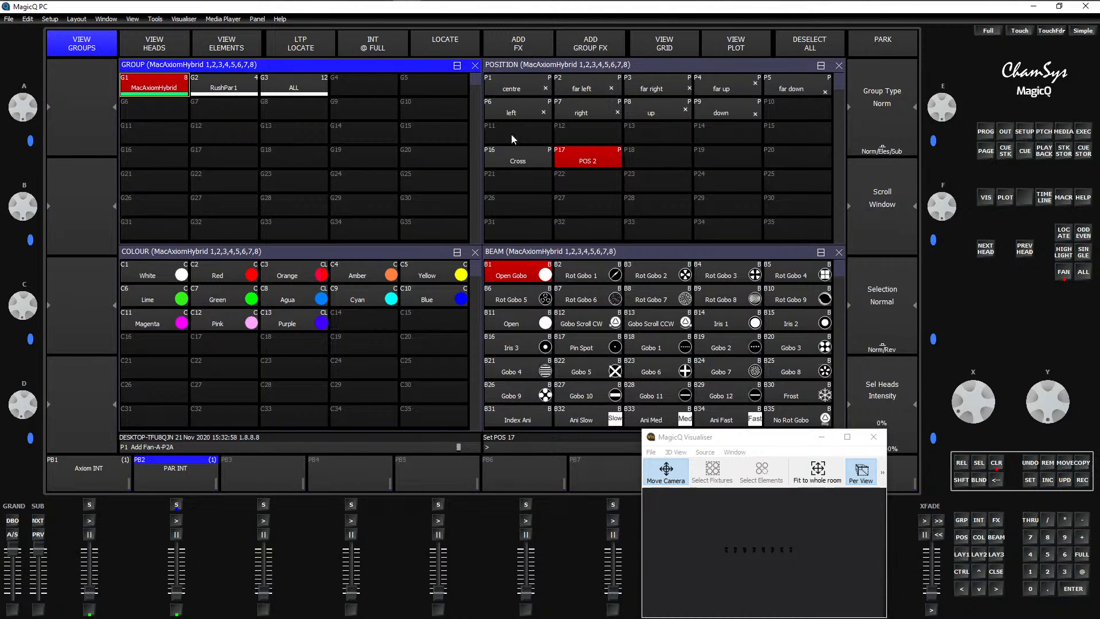
Step: Copy the Cross and POS 2 palettes into the execute grid, directly beside MacAxiomHybrid in the position row
{"action": "left_click_drag", "start_coordinate": [519, 157], "coordinate": [585, 158]}
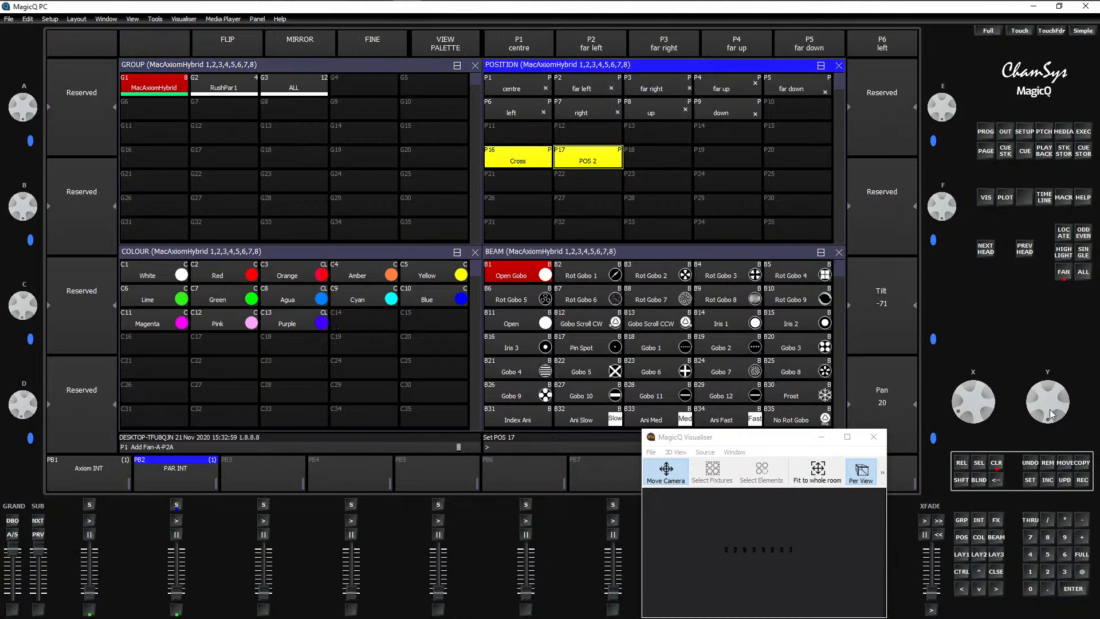
{"action": "left_click", "coordinate": [1083, 461]}
{"action": "left_click", "coordinate": [1083, 131]}
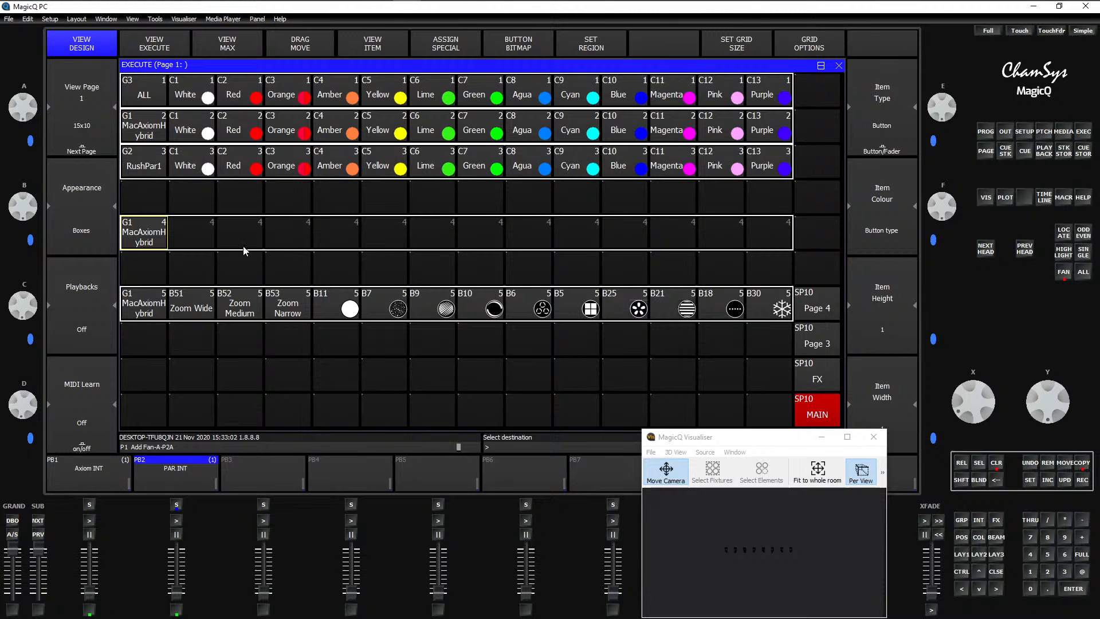
{"action": "left_click", "coordinate": [201, 225]}
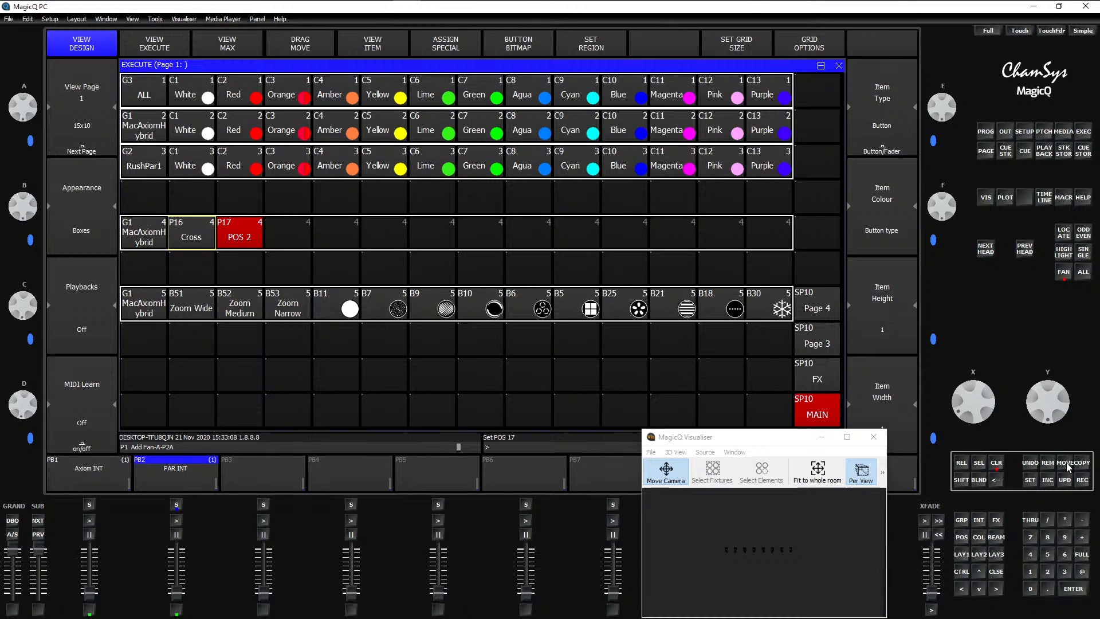
Step: Move Cross and POS 2 two cells further along the position row and set the whole row as one region
{"action": "left_click", "coordinate": [236, 231]}
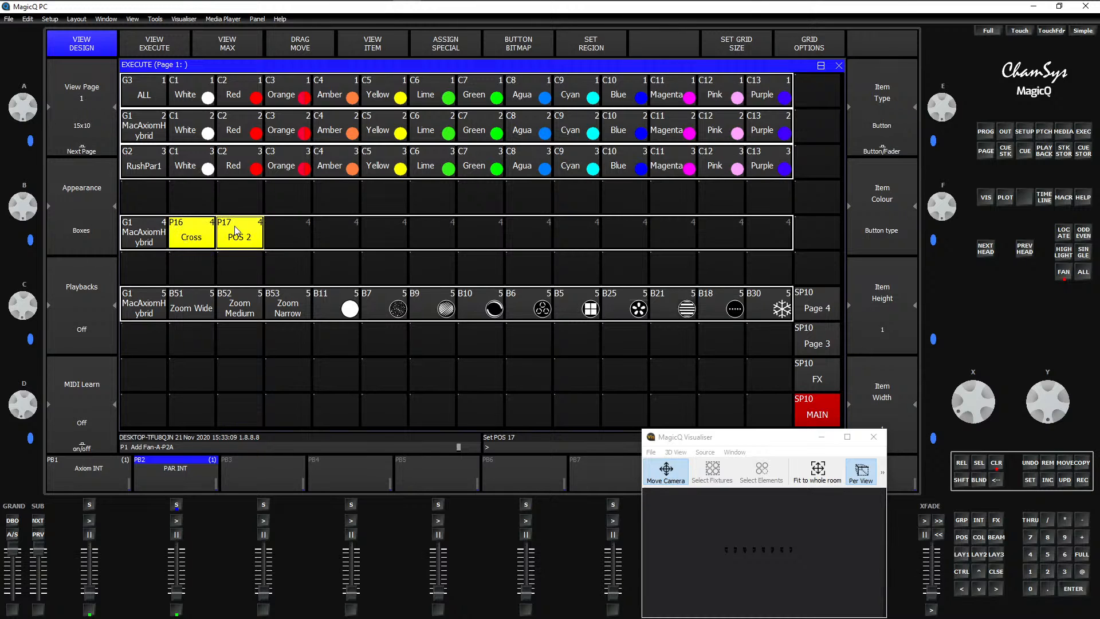
{"action": "left_click", "coordinate": [1068, 463]}
{"action": "left_click", "coordinate": [289, 237]}
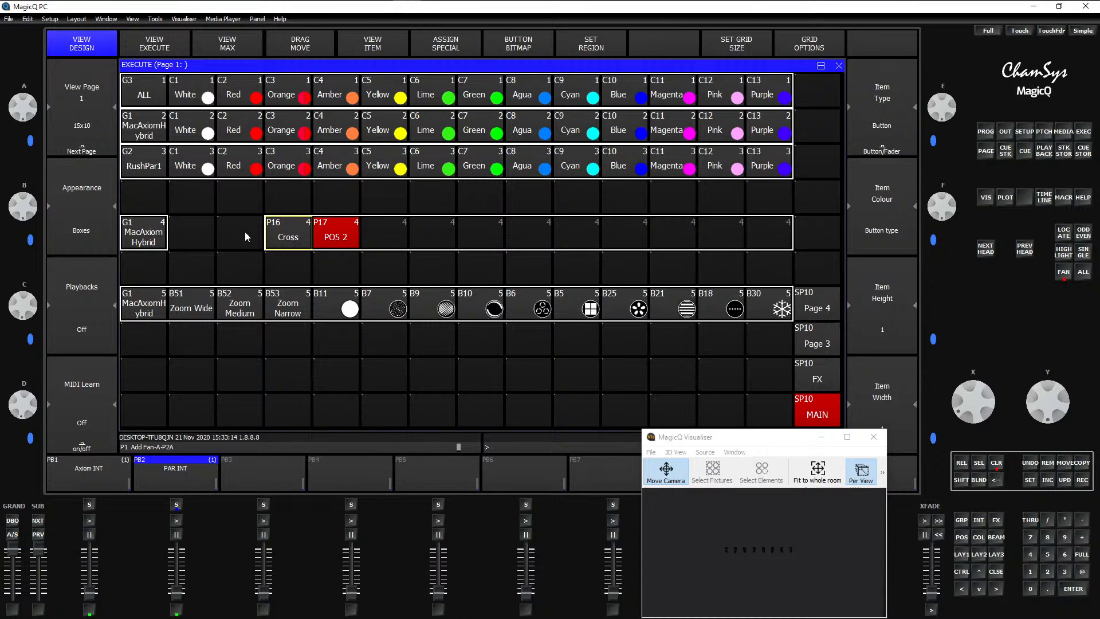
{"action": "left_click_drag", "start_coordinate": [136, 231], "coordinate": [734, 212]}
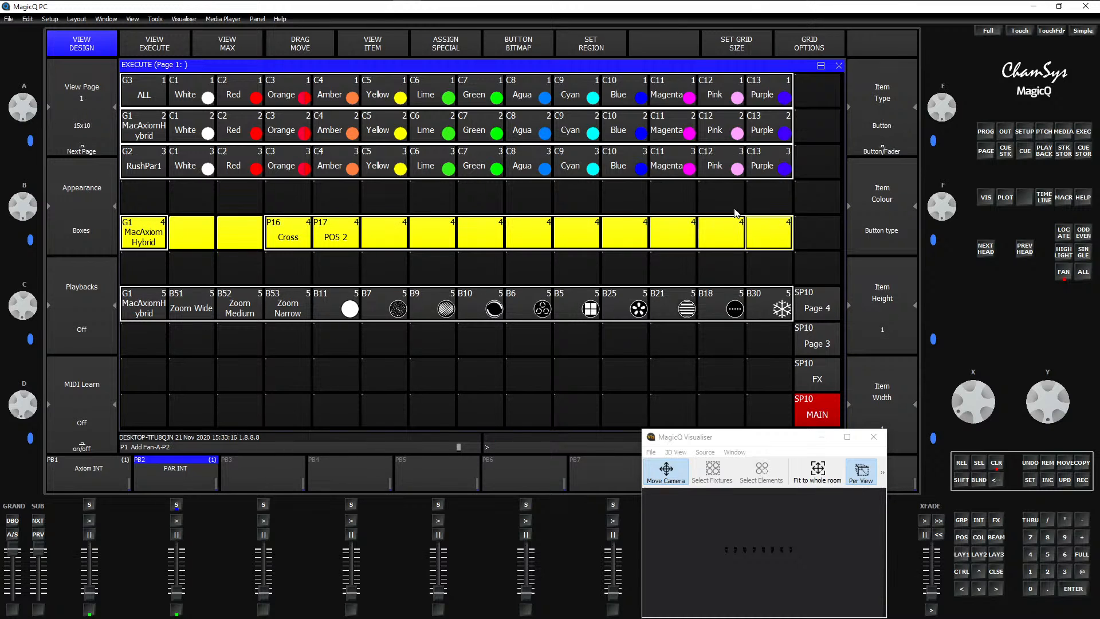
{"action": "left_click", "coordinate": [600, 50]}
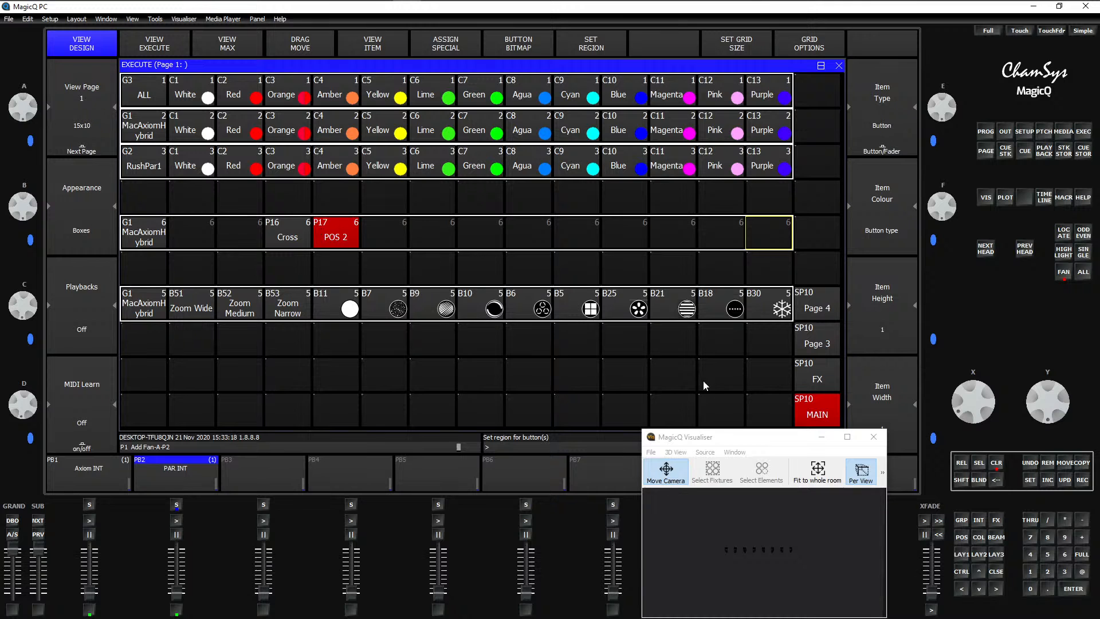
Step: Clear the programmer, select the MacAxiomHybrid group and send its heads to the down position
{"action": "key", "text": "Escape"}
{"action": "key", "text": "c"}
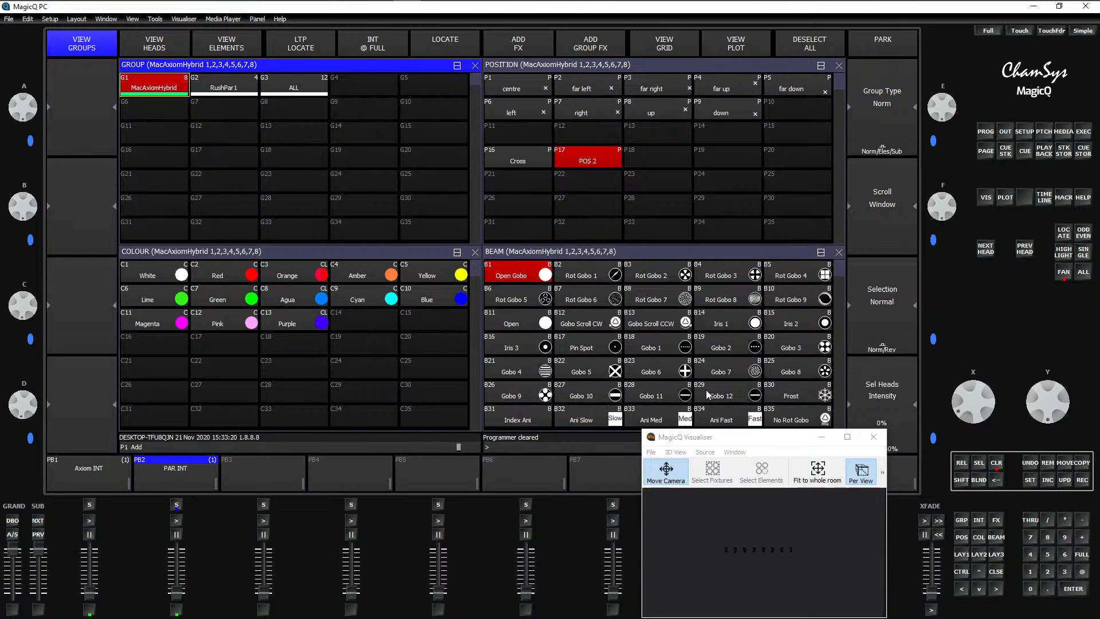
{"action": "left_click", "coordinate": [174, 92]}
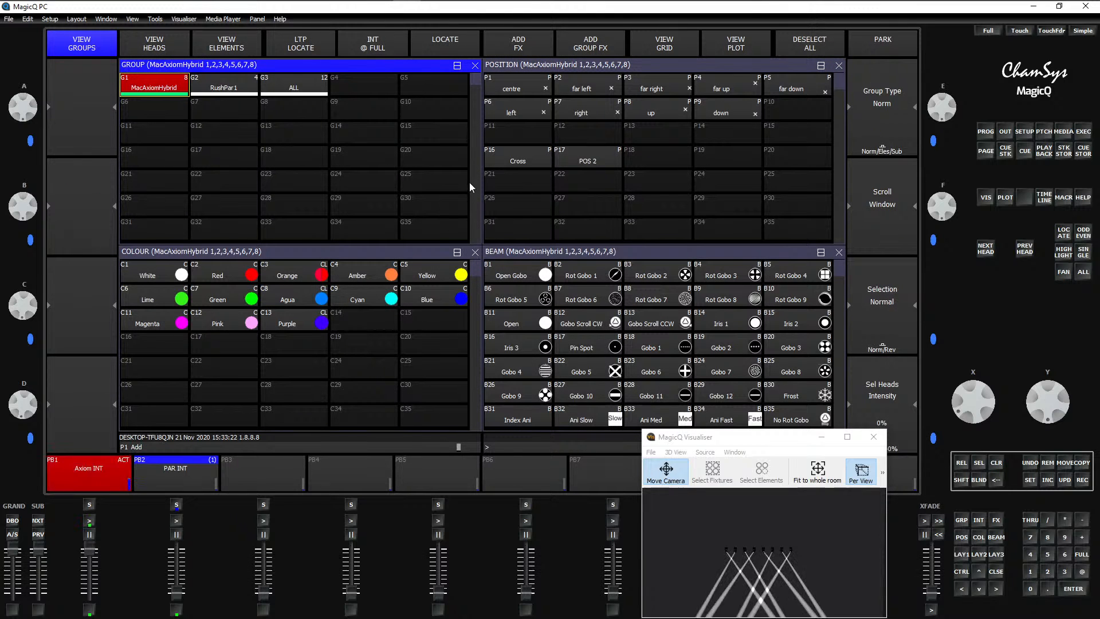
{"action": "left_click", "coordinate": [528, 90]}
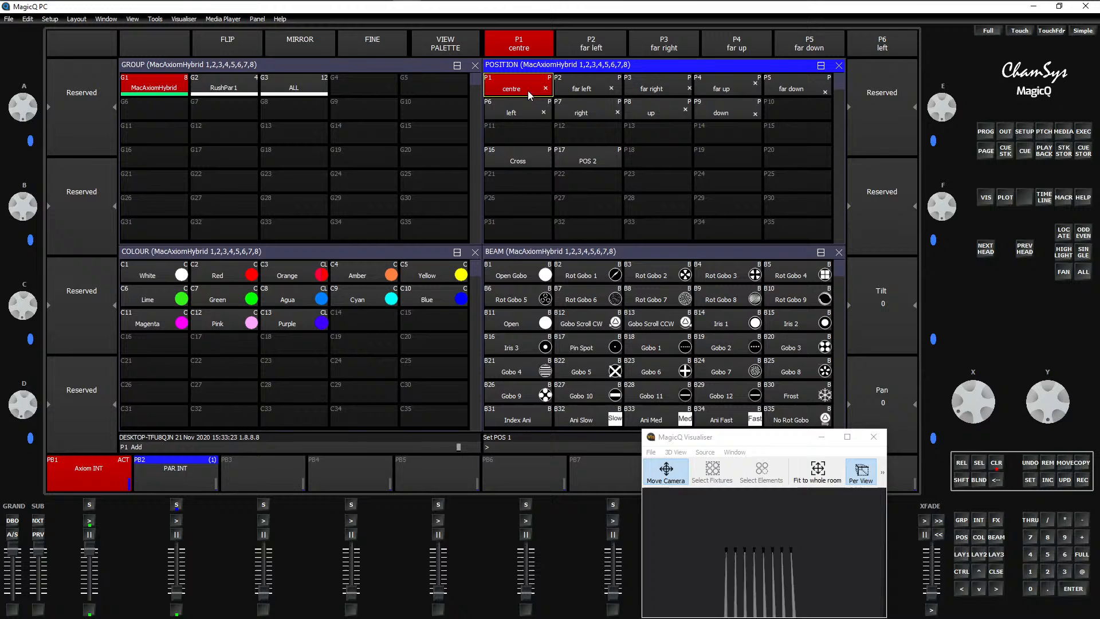
{"action": "left_click", "coordinate": [718, 114]}
{"action": "mouse_move", "coordinate": [783, 554]}
{"action": "left_mouse_down"}
{"action": "mouse_move", "coordinate": [678, 532]}
{"action": "mouse_move", "coordinate": [551, 532]}
{"action": "mouse_move", "coordinate": [788, 562]}
{"action": "left_mouse_up"}
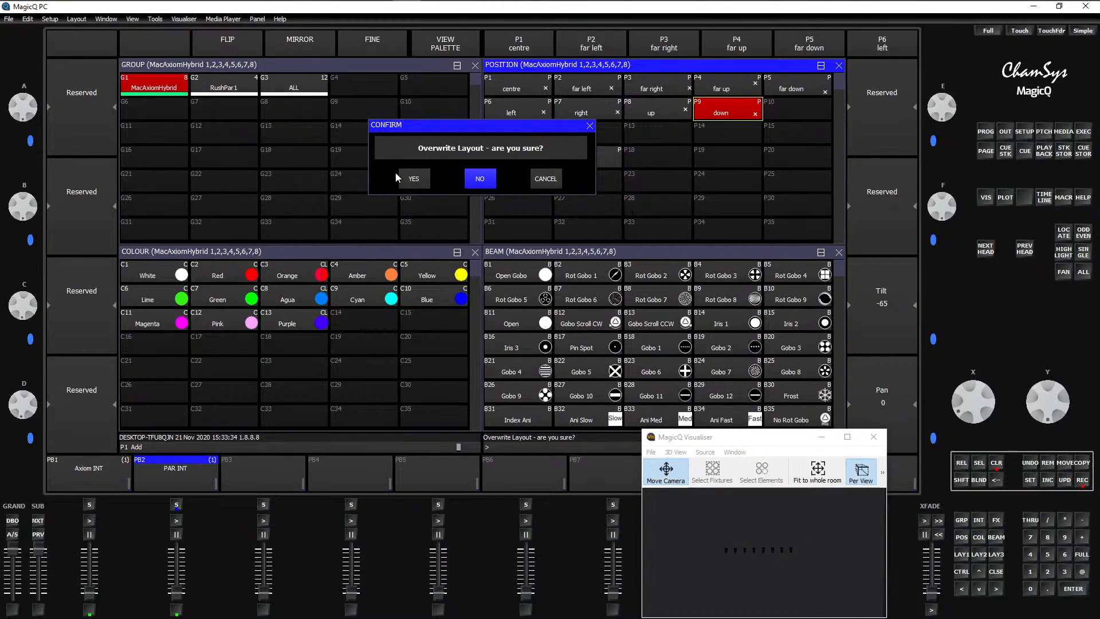
Step: Decline overwriting the layout, try recording the down position as palette P18 and remove that palette
{"action": "left_click", "coordinate": [480, 180]}
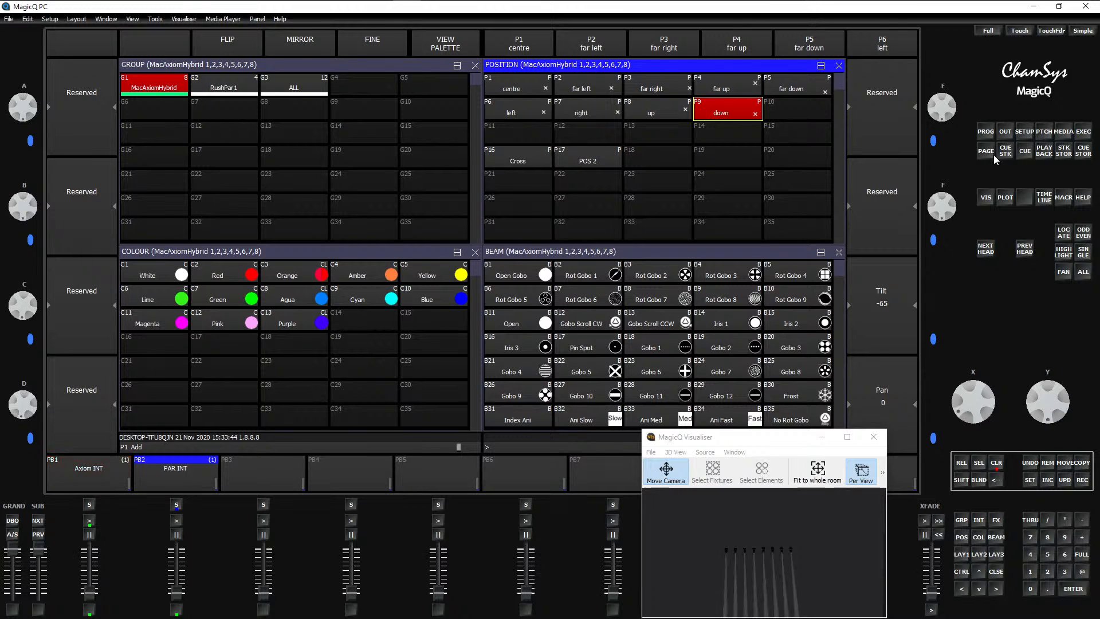
{"action": "left_click", "coordinate": [658, 154]}
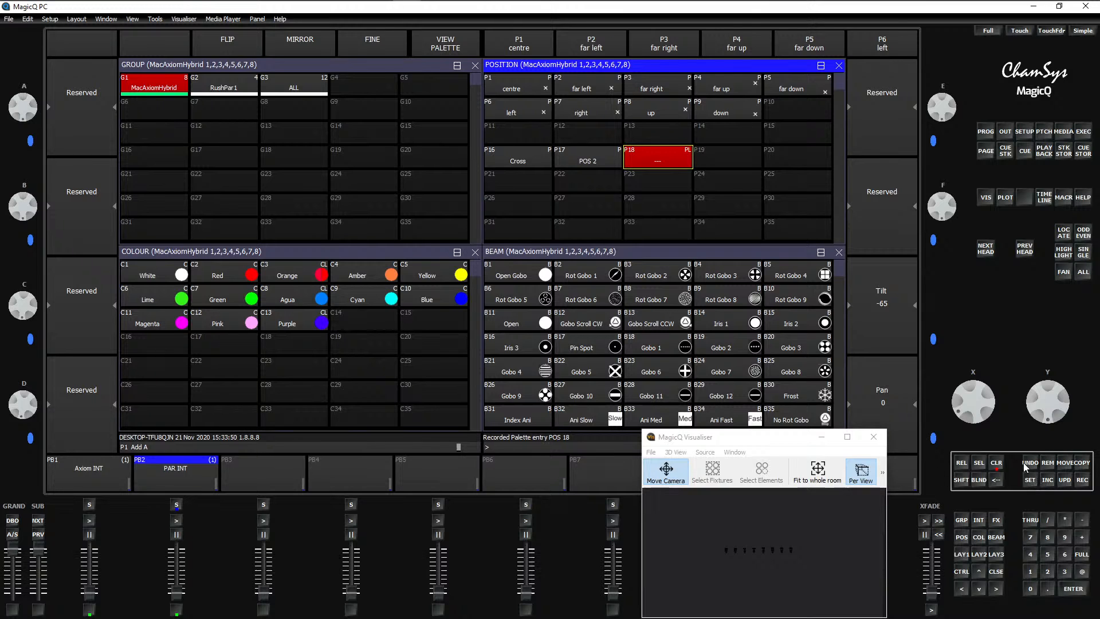
{"action": "left_click", "coordinate": [1047, 463]}
{"action": "left_click", "coordinate": [659, 164]}
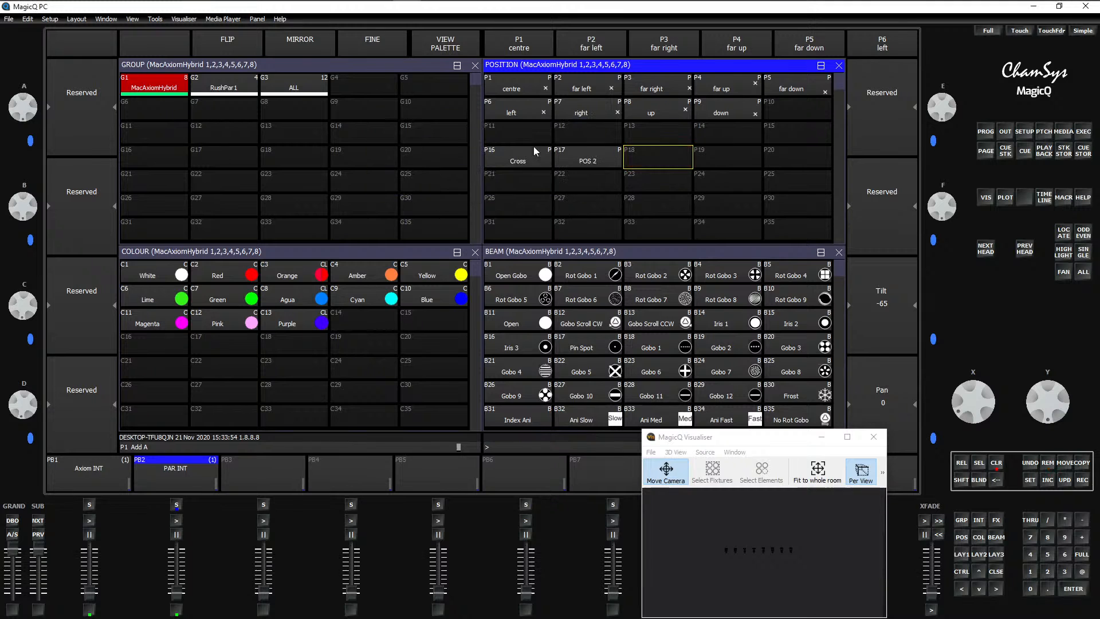
{"action": "left_click", "coordinate": [424, 185]}
{"action": "left_click", "coordinate": [1082, 463]}
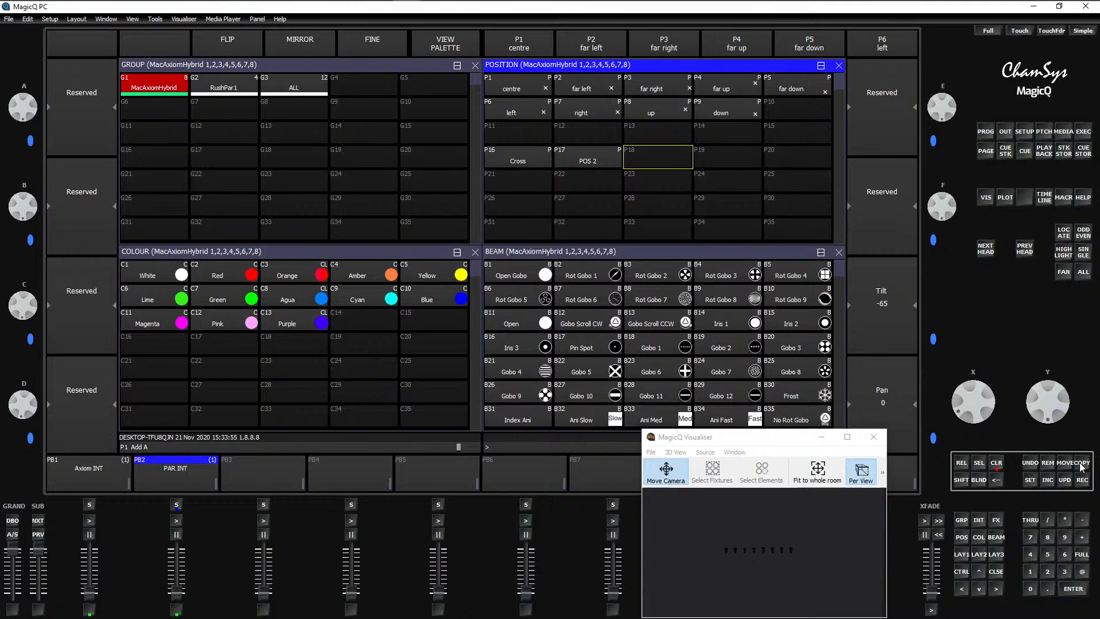
{"action": "left_click", "coordinate": [730, 115]}
{"action": "left_click", "coordinate": [1083, 133]}
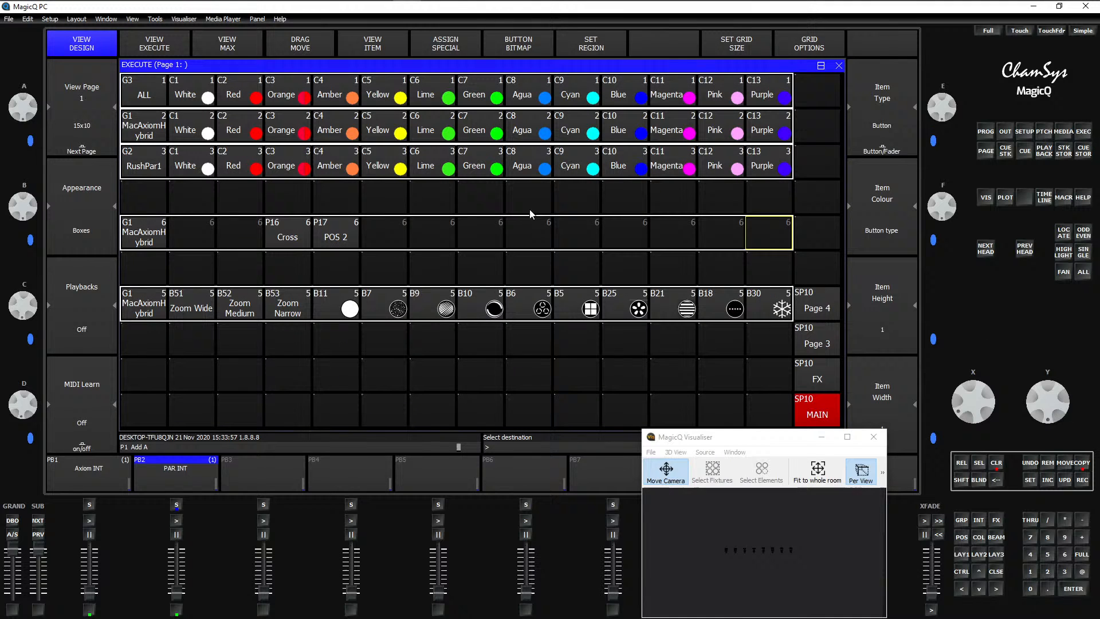
{"action": "left_click", "coordinate": [265, 243]}
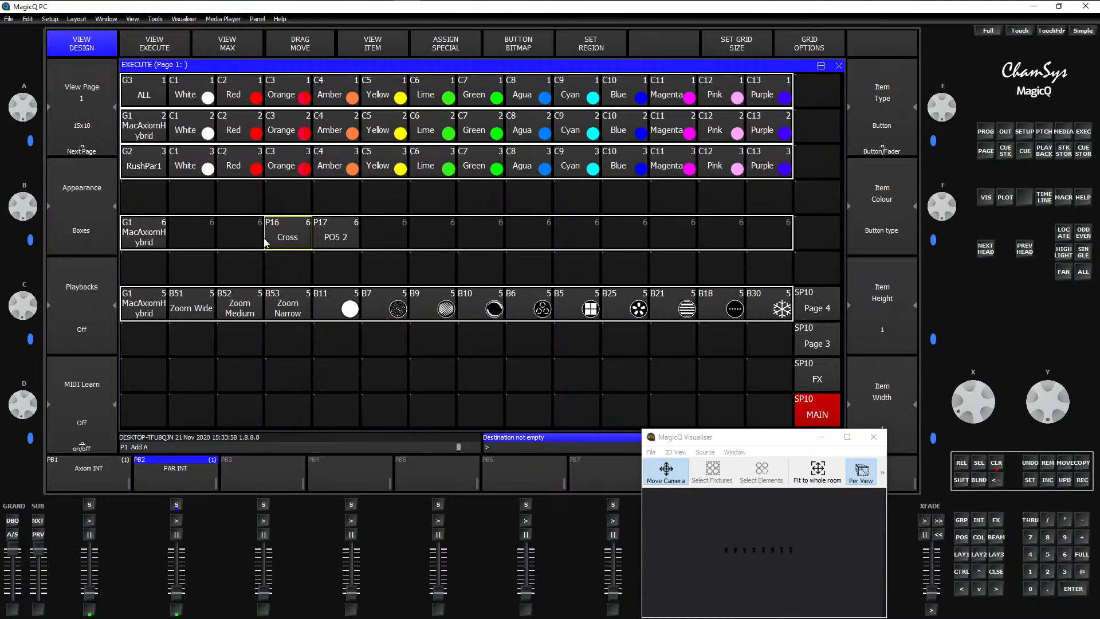
{"action": "left_click", "coordinate": [1028, 555], "text": "ctrl"}
Step: Copy the down position palette into the execute grid's position row, in the empty cell directly before Cross
{"action": "left_click", "coordinate": [1082, 463]}
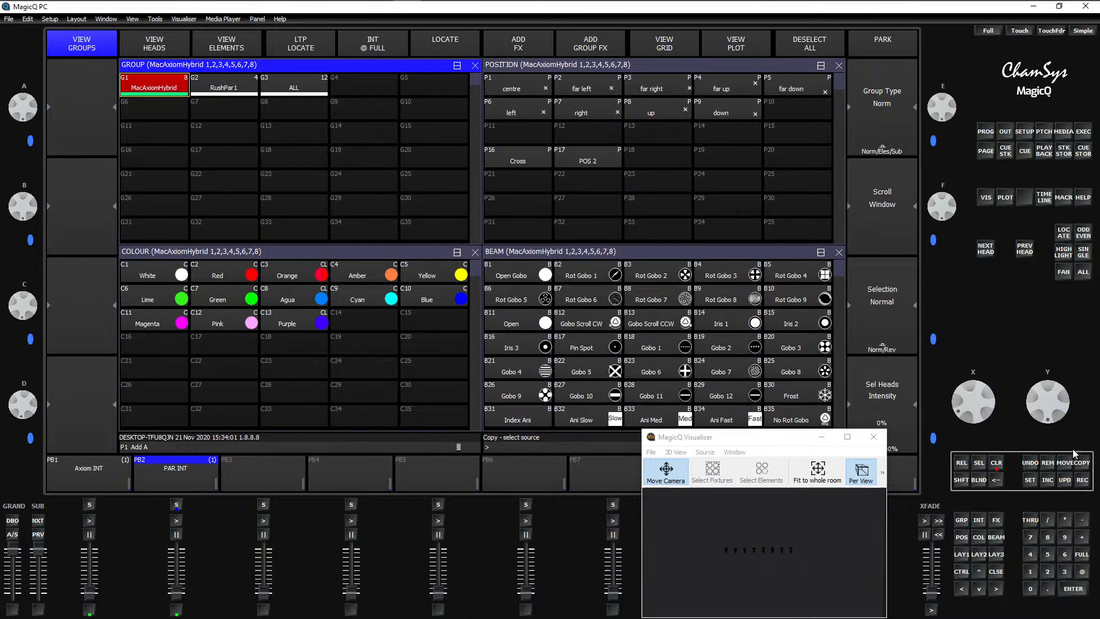
{"action": "left_click", "coordinate": [730, 116]}
{"action": "left_click", "coordinate": [1083, 133]}
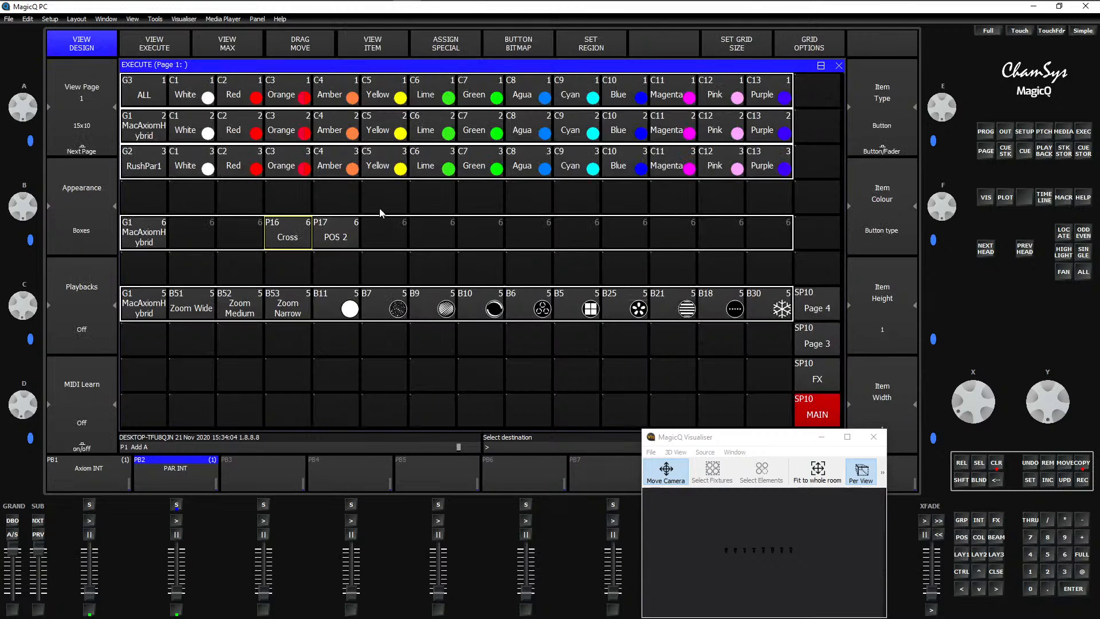
{"action": "left_click", "coordinate": [235, 227]}
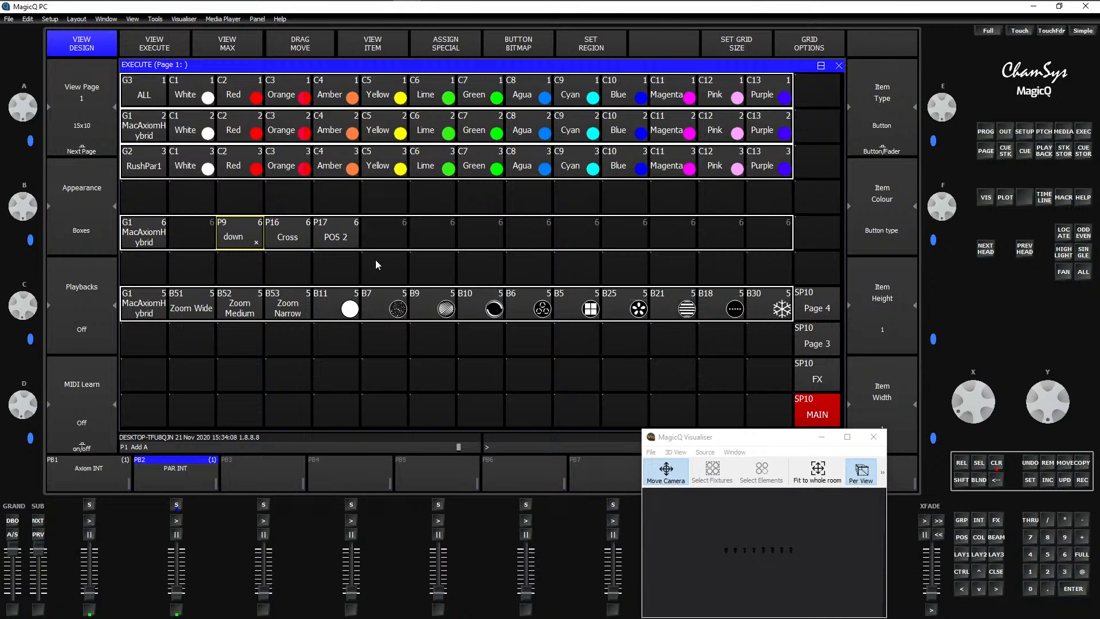
Step: Send the MacAxiomHybrid heads to the down position, check the beams in the Visualiser and set their tilt to -90
{"action": "key", "text": "Escape"}
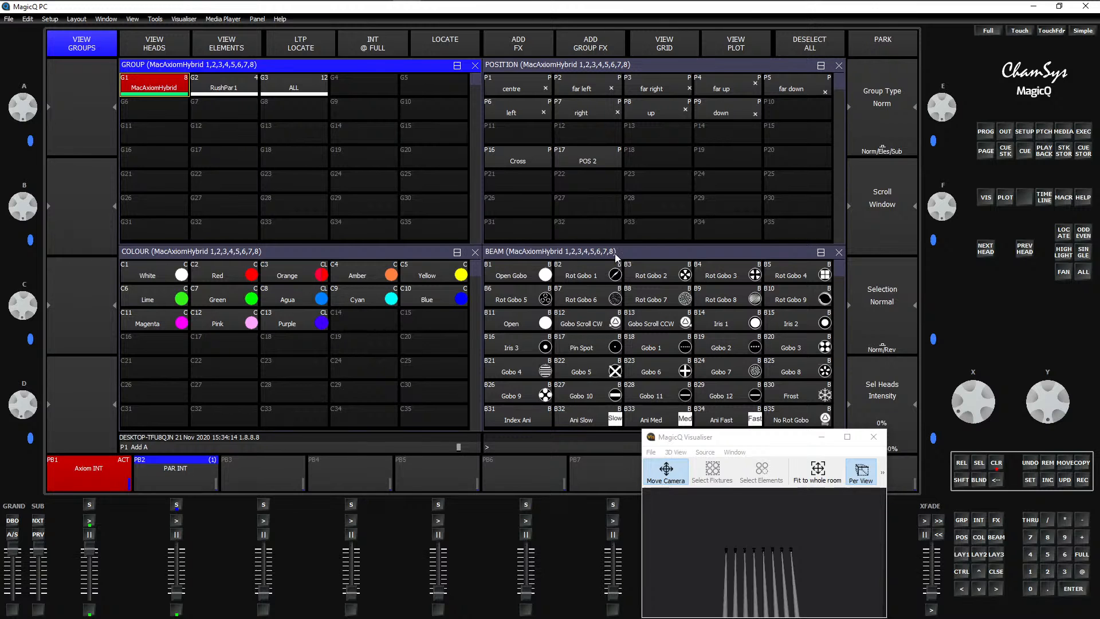
{"action": "left_click", "coordinate": [714, 116]}
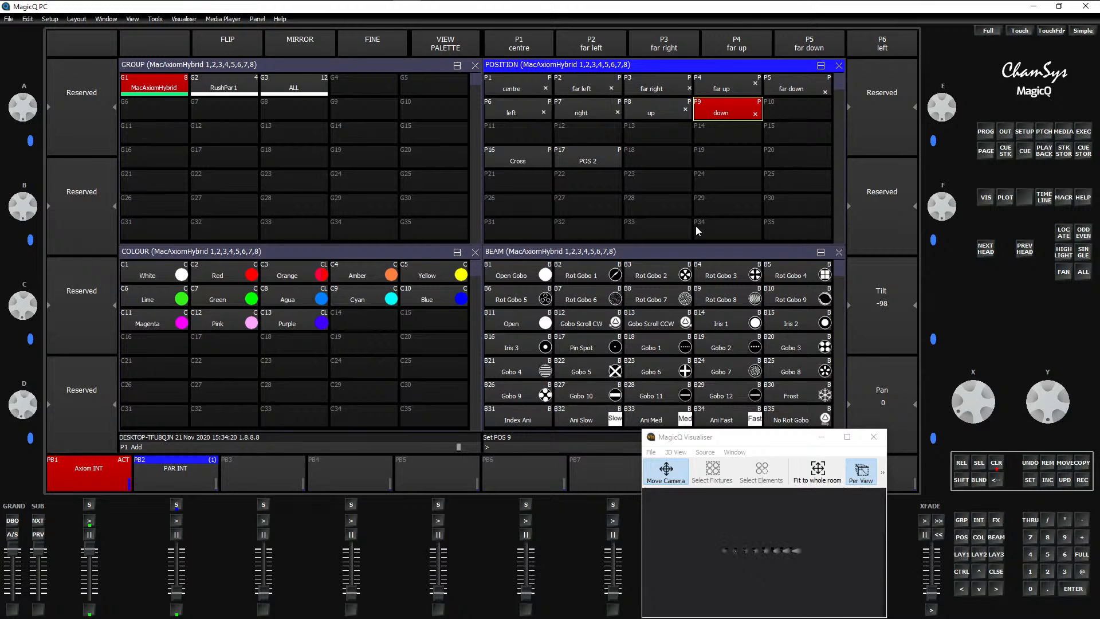
{"action": "left_click", "coordinate": [765, 552]}
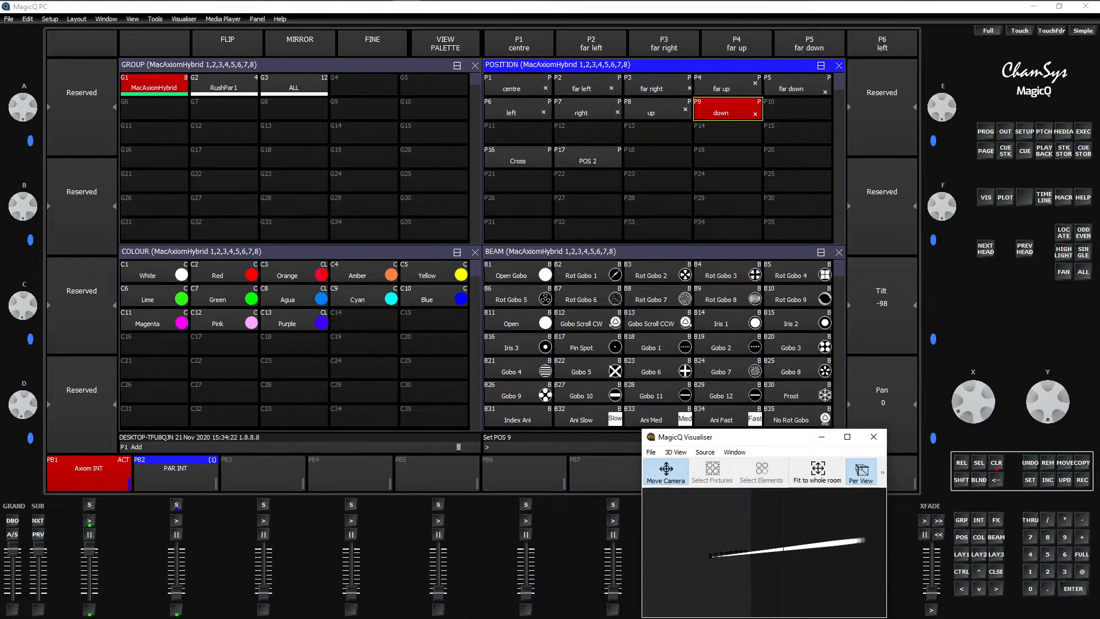
{"action": "left_click_drag", "start_coordinate": [651, 573], "coordinate": [316, 543]}
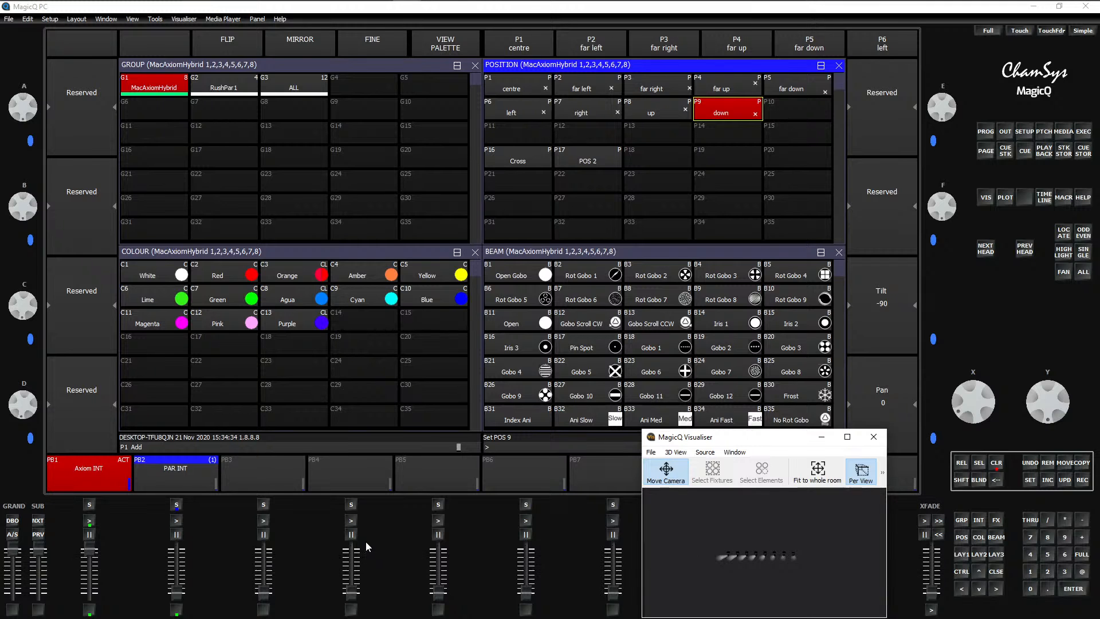
Step: Record the current head position as palette P18 and name it "Straight out"
{"action": "left_click", "coordinate": [657, 160]}
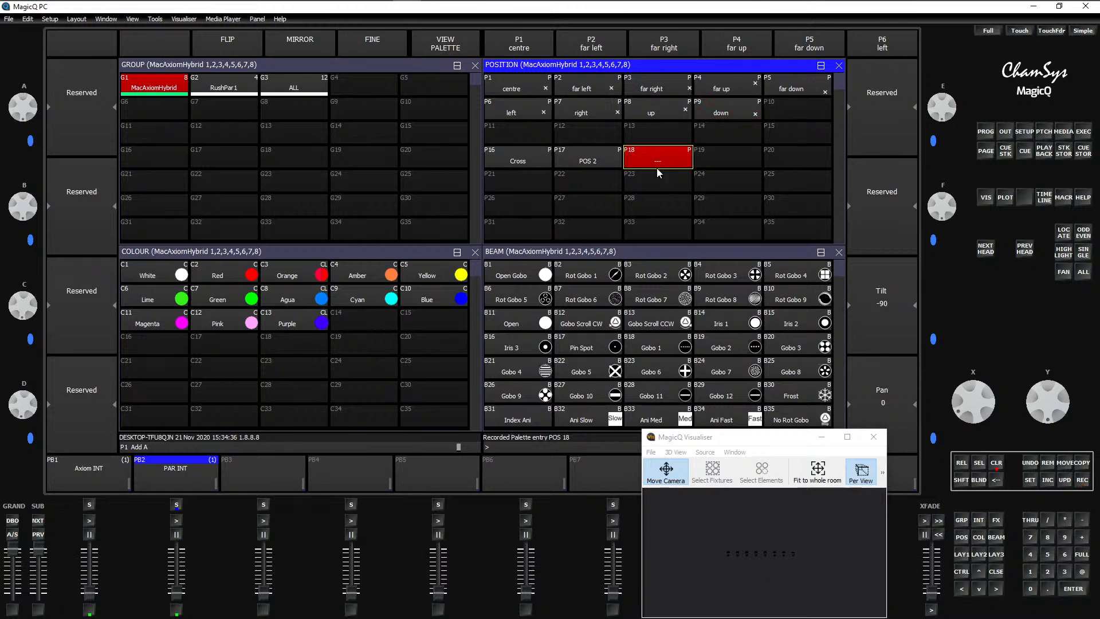
{"action": "left_click", "coordinate": [1030, 480]}
{"action": "left_click", "coordinate": [656, 162]}
{"action": "type", "text": "s"}
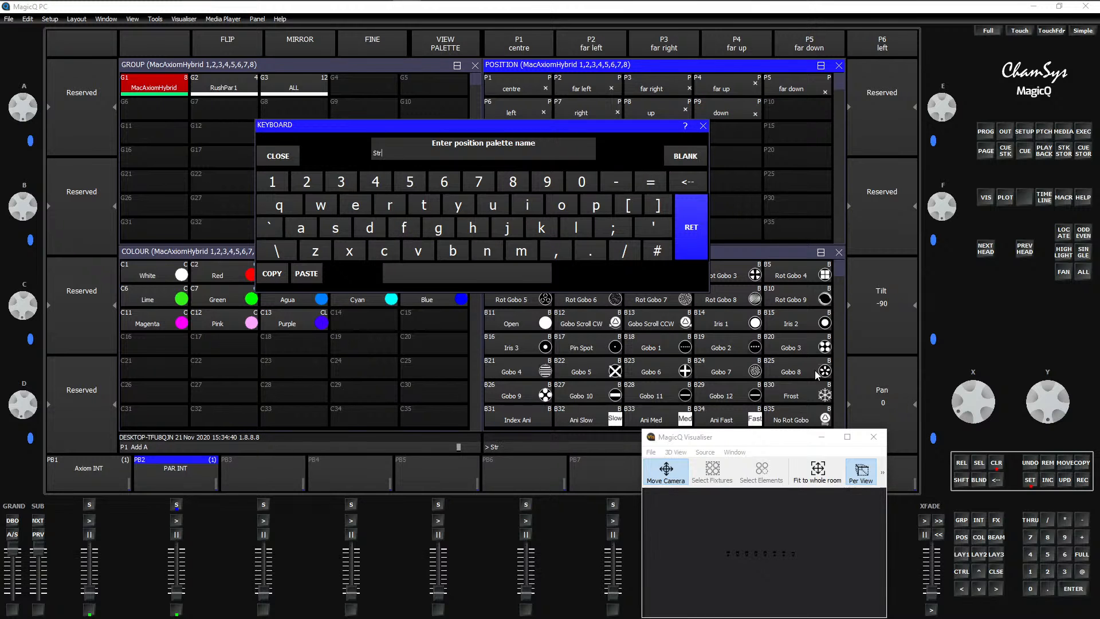
{"action": "type", "text": "traight out"}
{"action": "key", "text": "Return"}
Step: Copy the Straight out palette into the execute grid, between MacAxiomHybrid and down in the position row
{"action": "left_click", "coordinate": [1082, 465]}
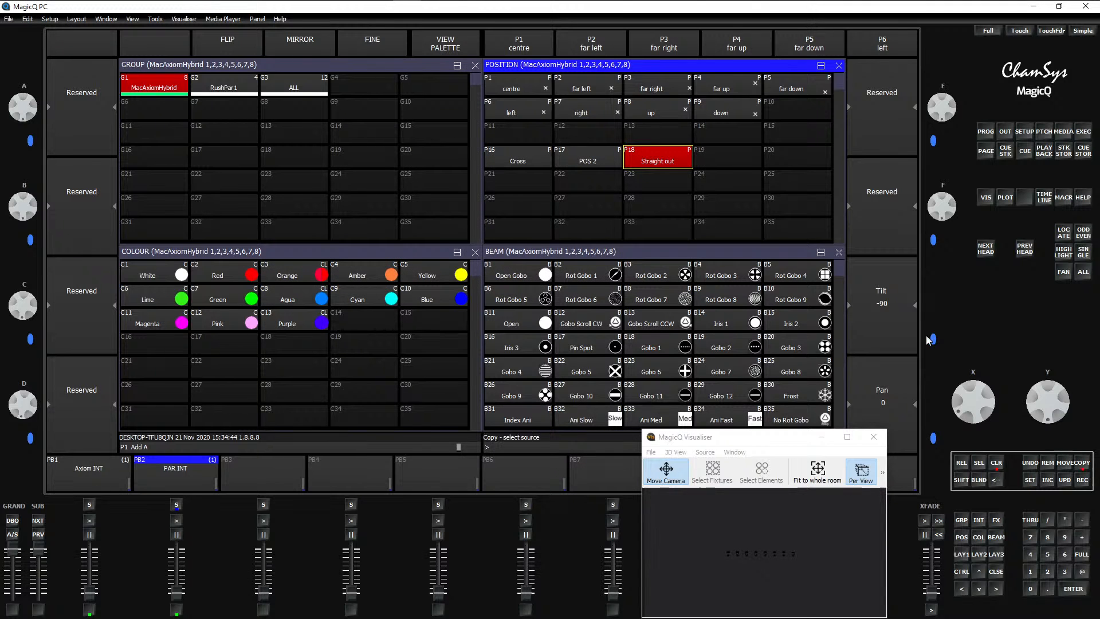
{"action": "left_click", "coordinate": [1085, 131]}
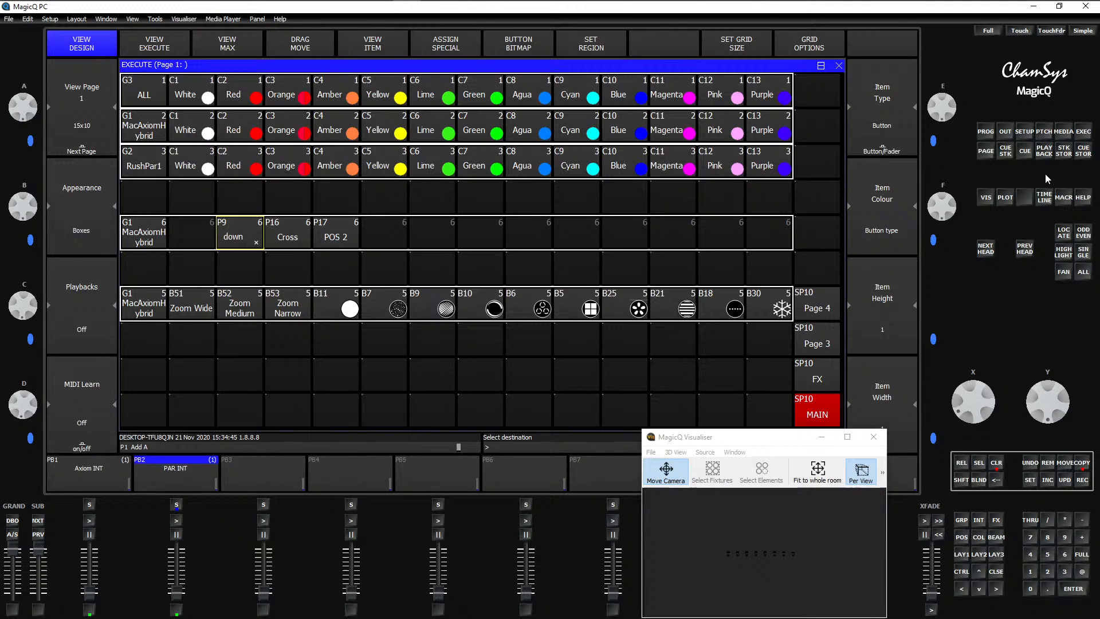
{"action": "left_click", "coordinate": [214, 222]}
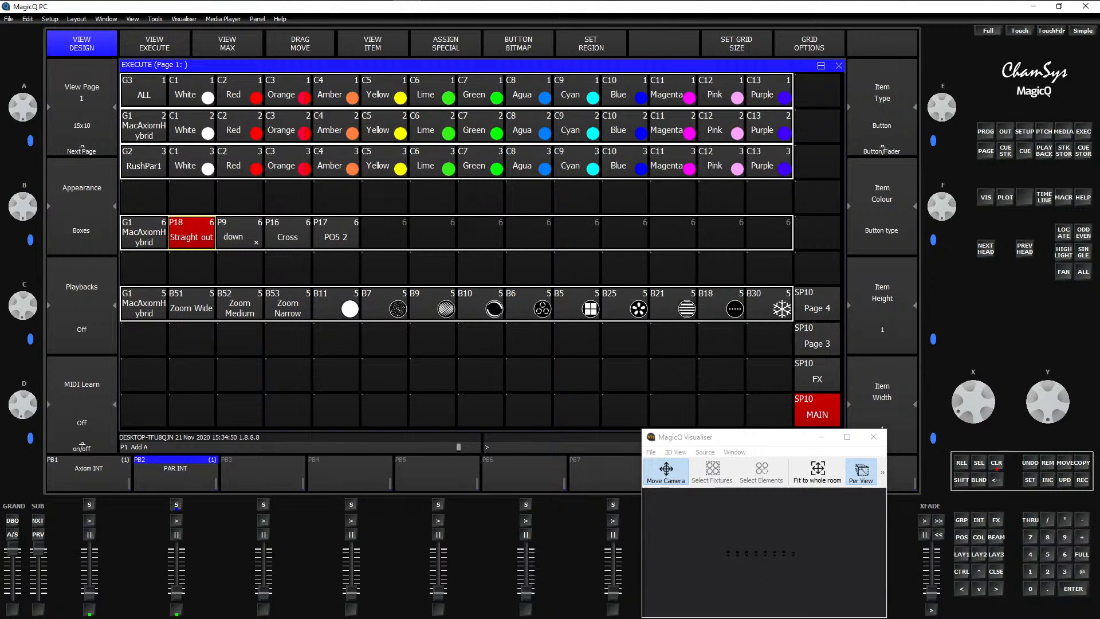
Step: Clear the programmer and test the POS 2, Cross, down and Straight out cells against the beams in the Visualiser
{"action": "key", "text": "ctrl+BackSpace"}
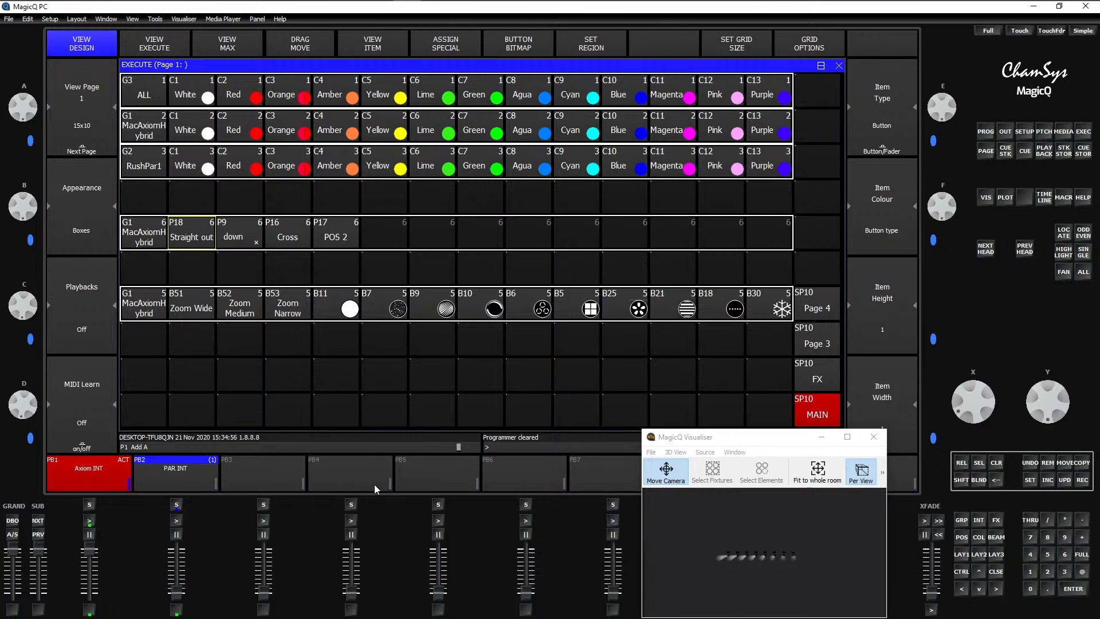
{"action": "left_click", "coordinate": [351, 241]}
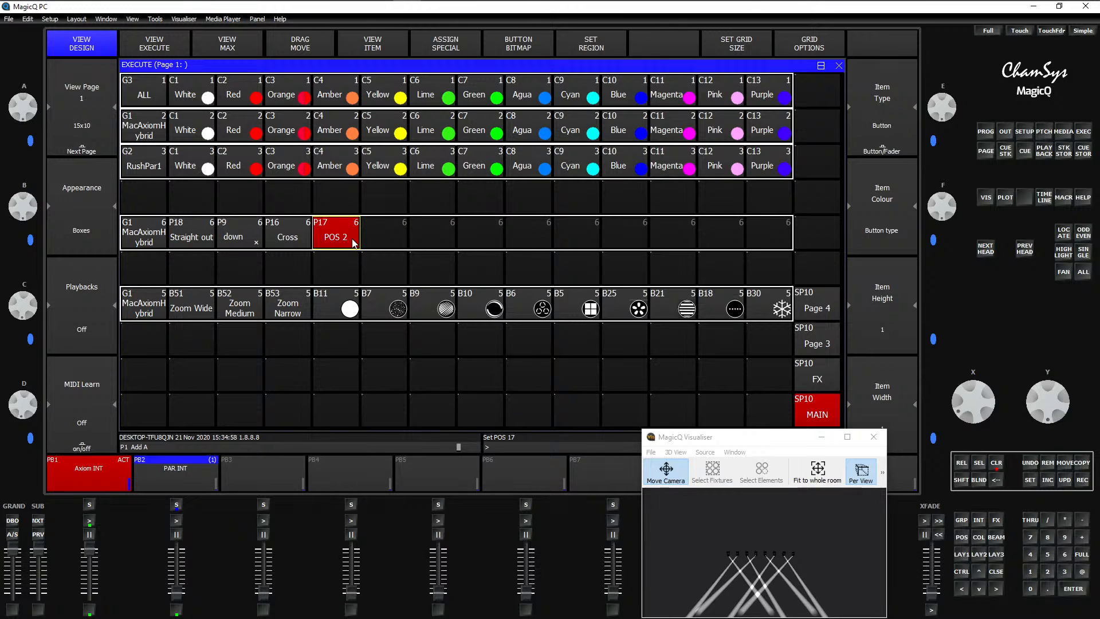
{"action": "left_click", "coordinate": [287, 245]}
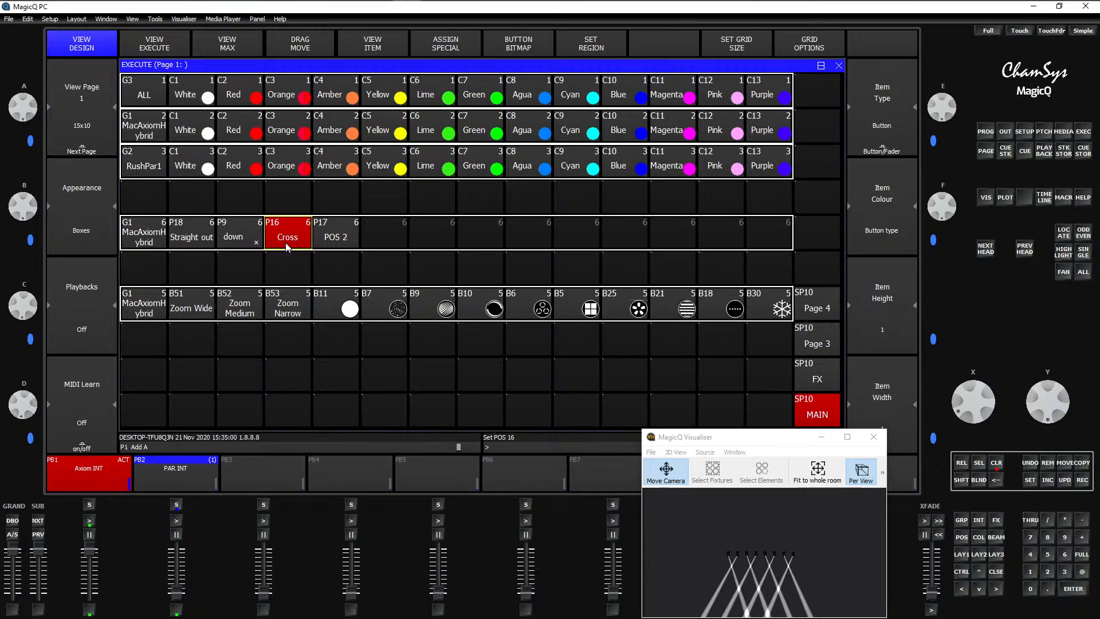
{"action": "left_click", "coordinate": [235, 237]}
{"action": "left_click", "coordinate": [294, 238]}
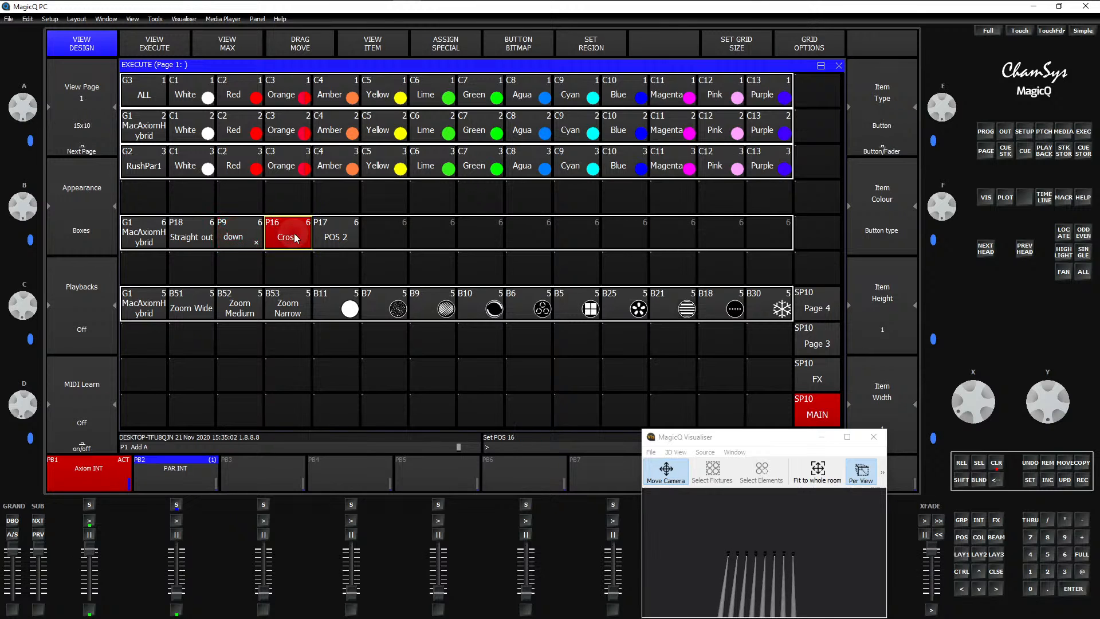
{"action": "left_click", "coordinate": [338, 247]}
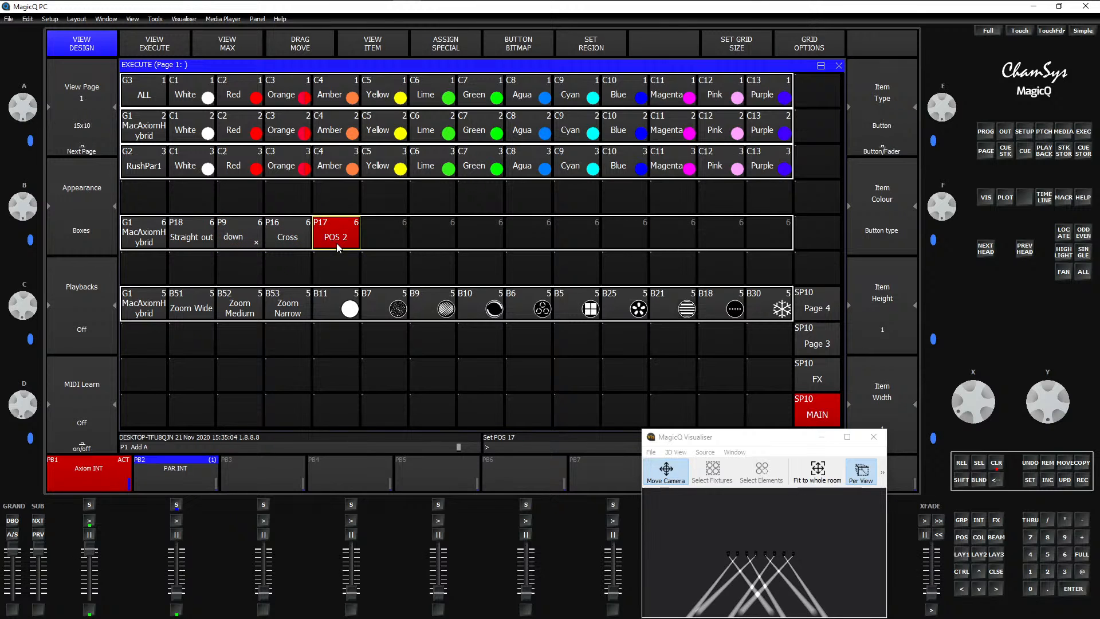
{"action": "left_click", "coordinate": [195, 238]}
{"action": "left_click", "coordinate": [235, 238]}
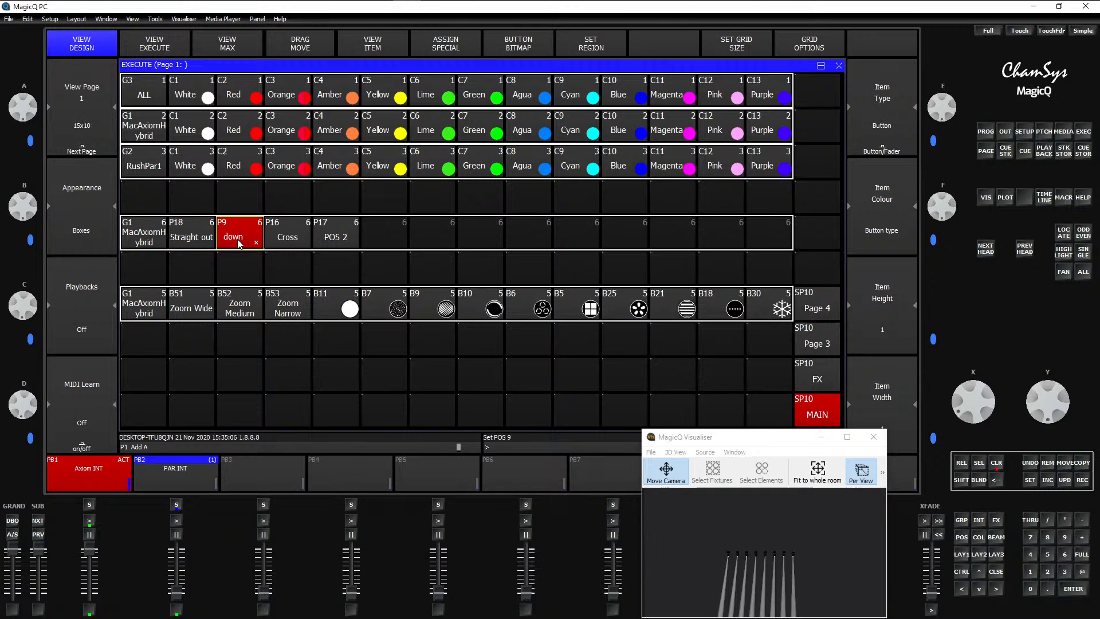
{"action": "left_click", "coordinate": [294, 232]}
{"action": "left_click", "coordinate": [351, 246]}
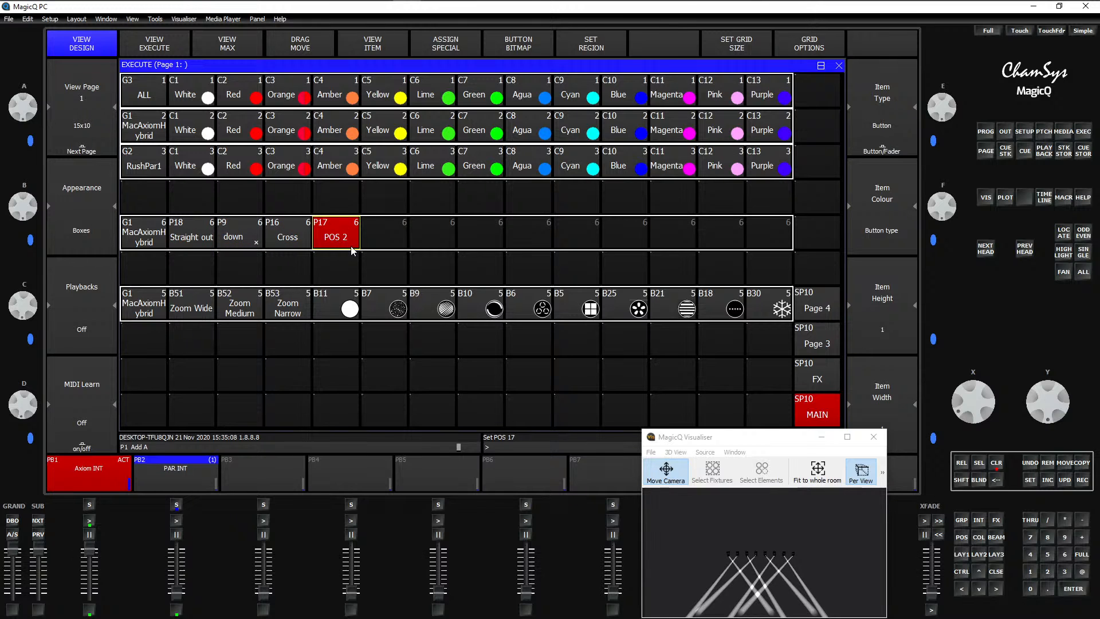
{"action": "left_click", "coordinate": [206, 238]}
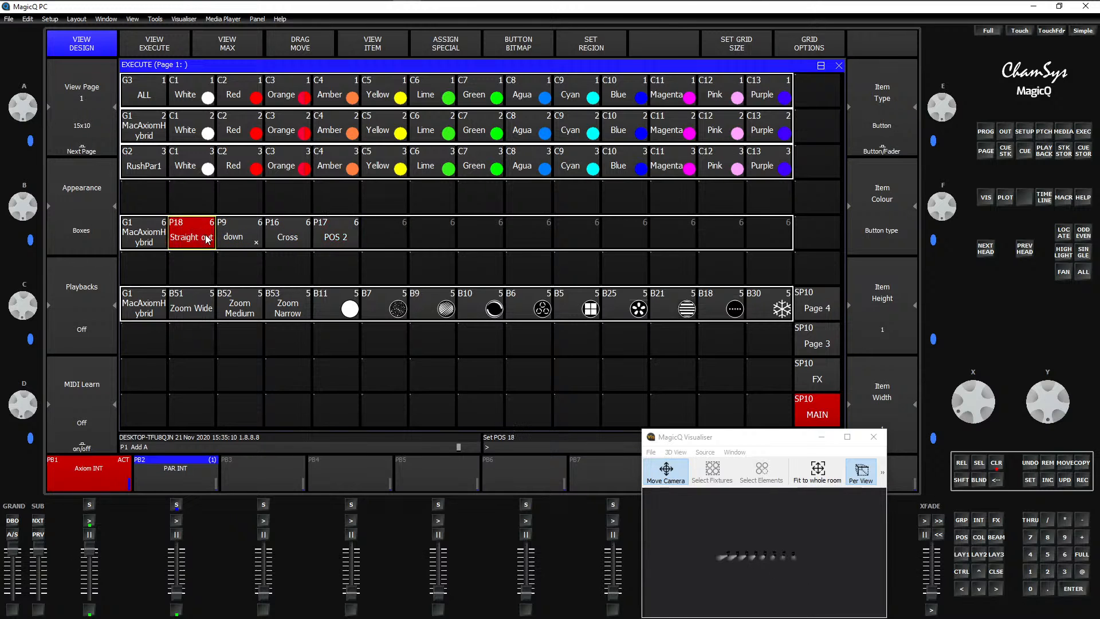
{"action": "left_click", "coordinate": [206, 238]}
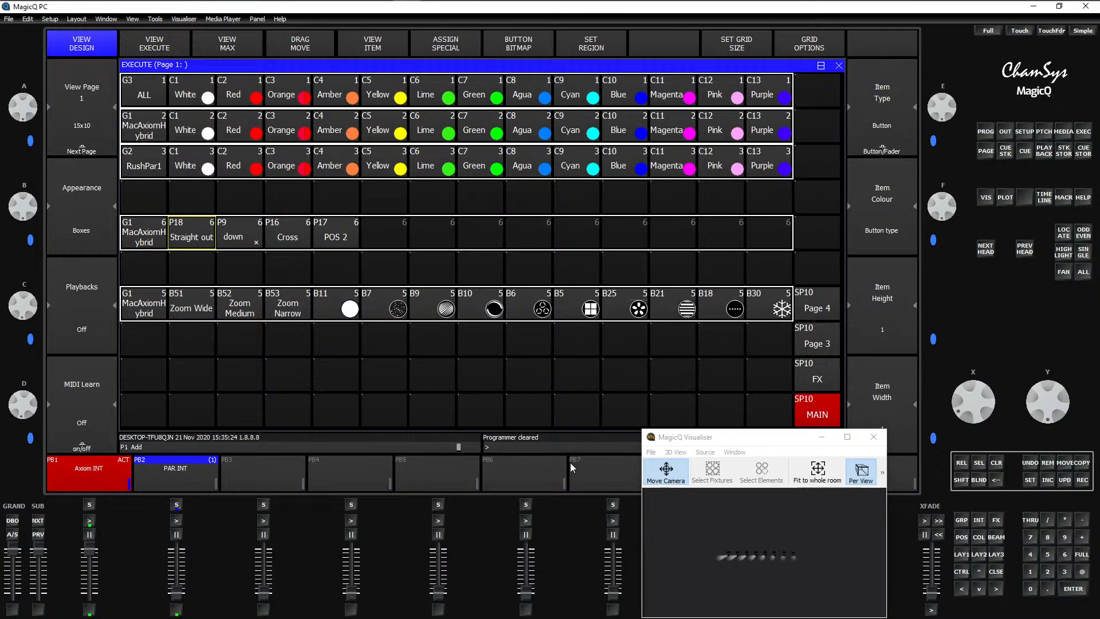
Step: Switch to Chrome to check the livestream in YouTube Studio and return to MagicQ
{"action": "mouse_move", "coordinate": [116, 1]}
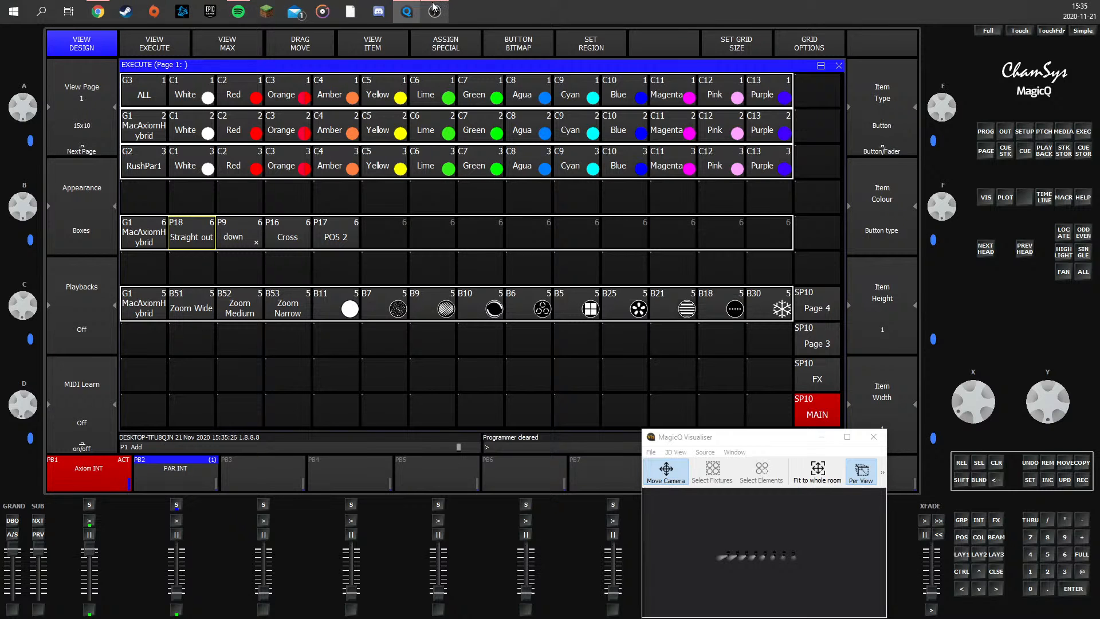
{"action": "left_click", "coordinate": [99, 7]}
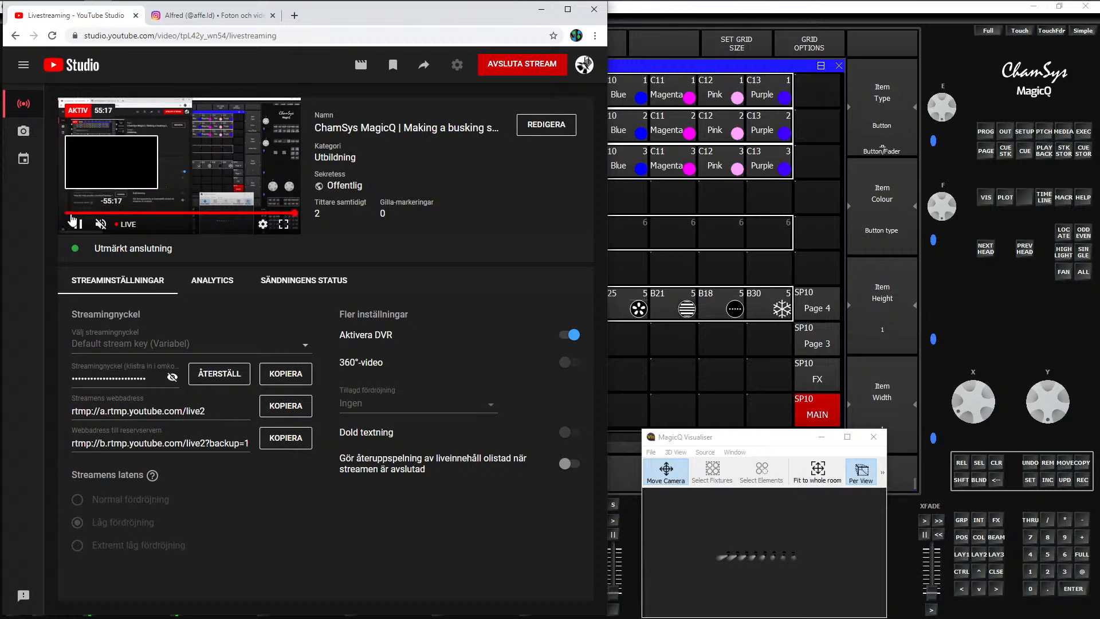
{"action": "left_click", "coordinate": [538, 12]}
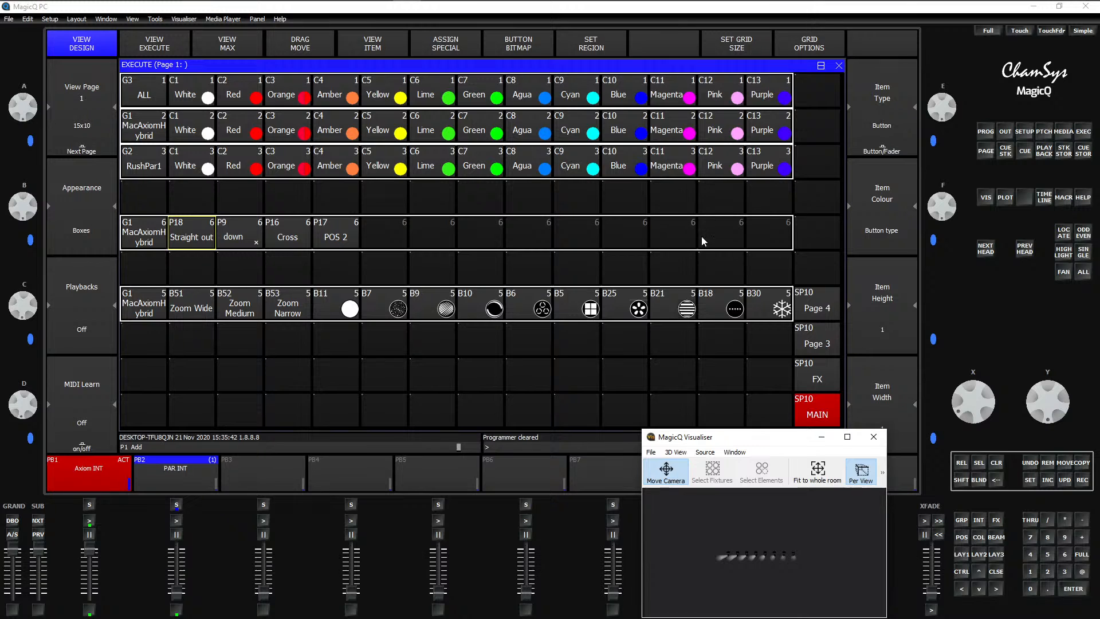
Step: Copy the MacAxiomHybrid group into the first cell of the FX execute page and set the first fourteen cells of that row as a region
{"action": "left_click", "coordinate": [824, 376]}
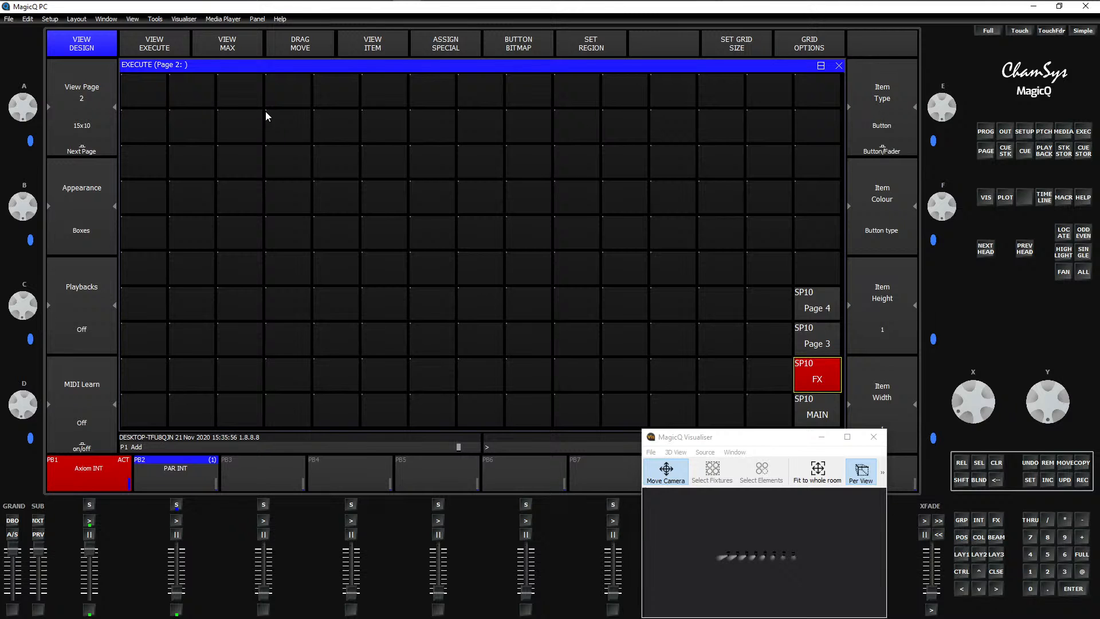
{"action": "left_click", "coordinate": [959, 553]}
{"action": "left_click", "coordinate": [1081, 464]}
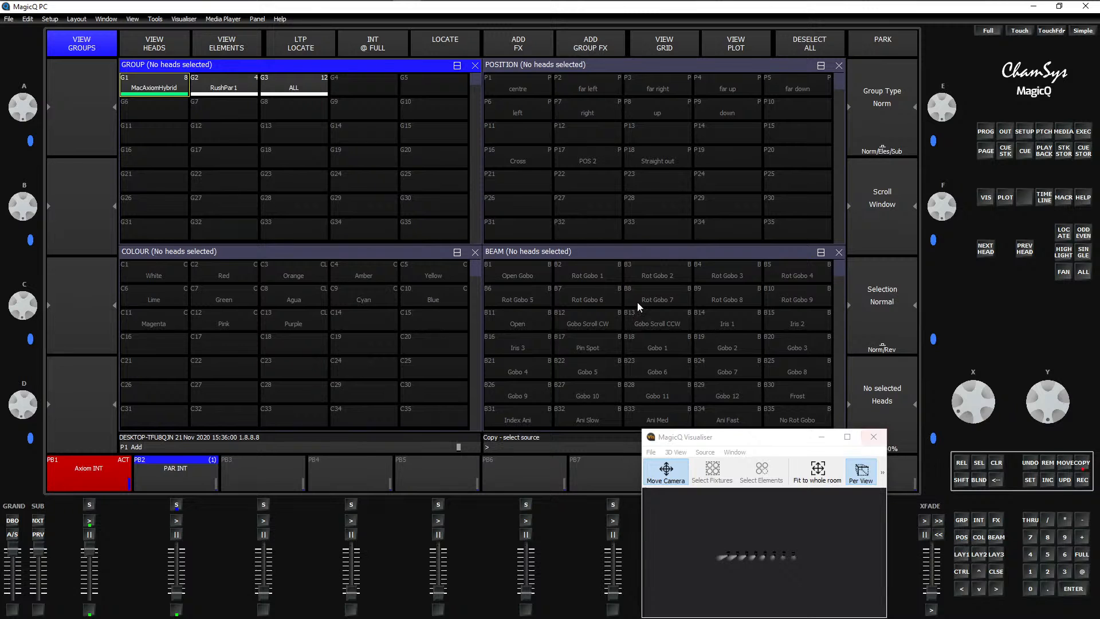
{"action": "left_click", "coordinate": [1082, 131]}
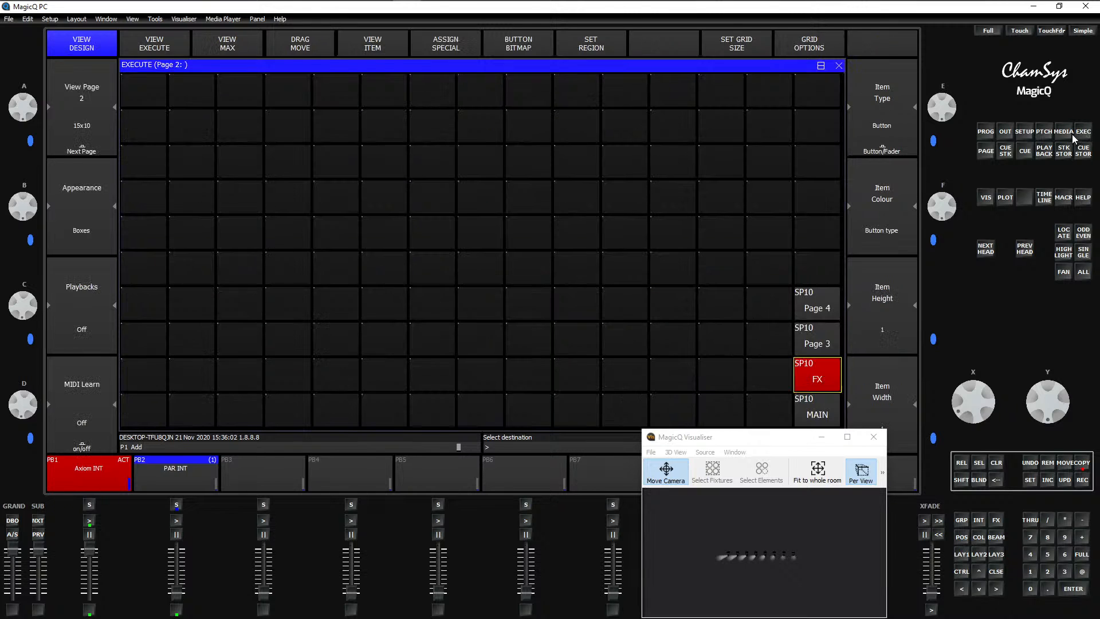
{"action": "left_click", "coordinate": [144, 94]}
{"action": "left_click_drag", "start_coordinate": [145, 95], "coordinate": [771, 87]}
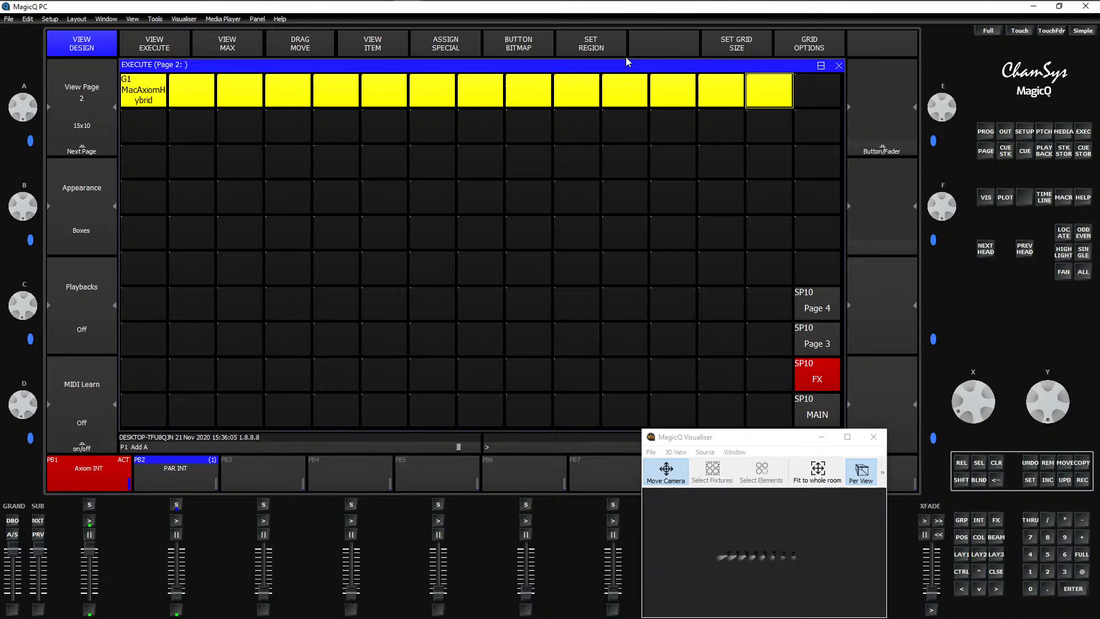
{"action": "left_click", "coordinate": [596, 46]}
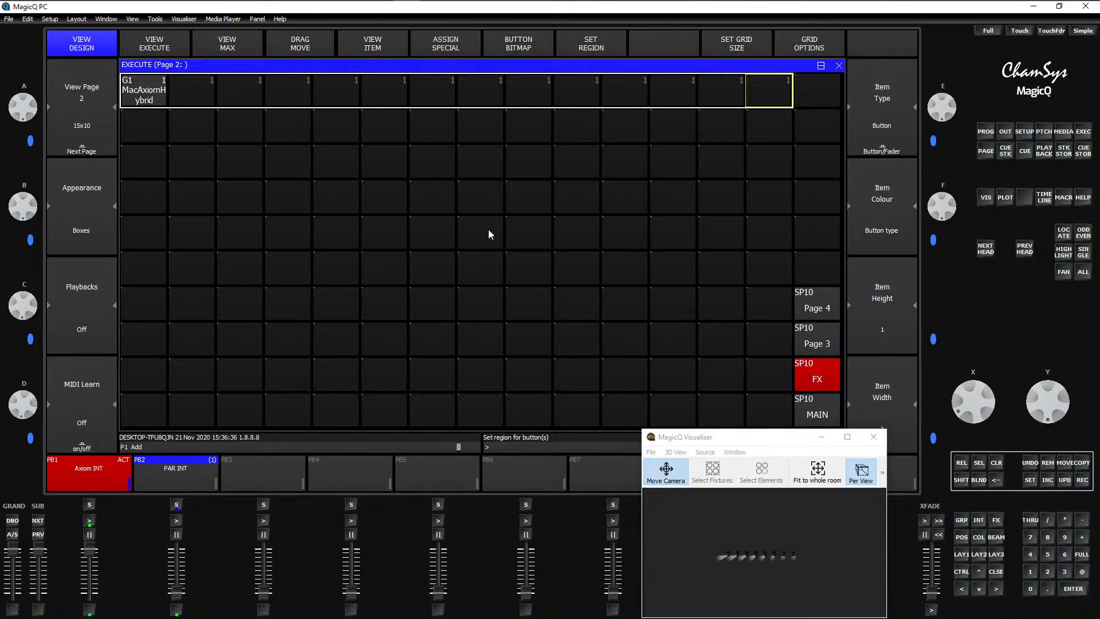
Step: Copy the RushPar1 group into the start of the FX page's second row and set its first fourteen cells as a region
{"action": "key", "text": "Escape"}
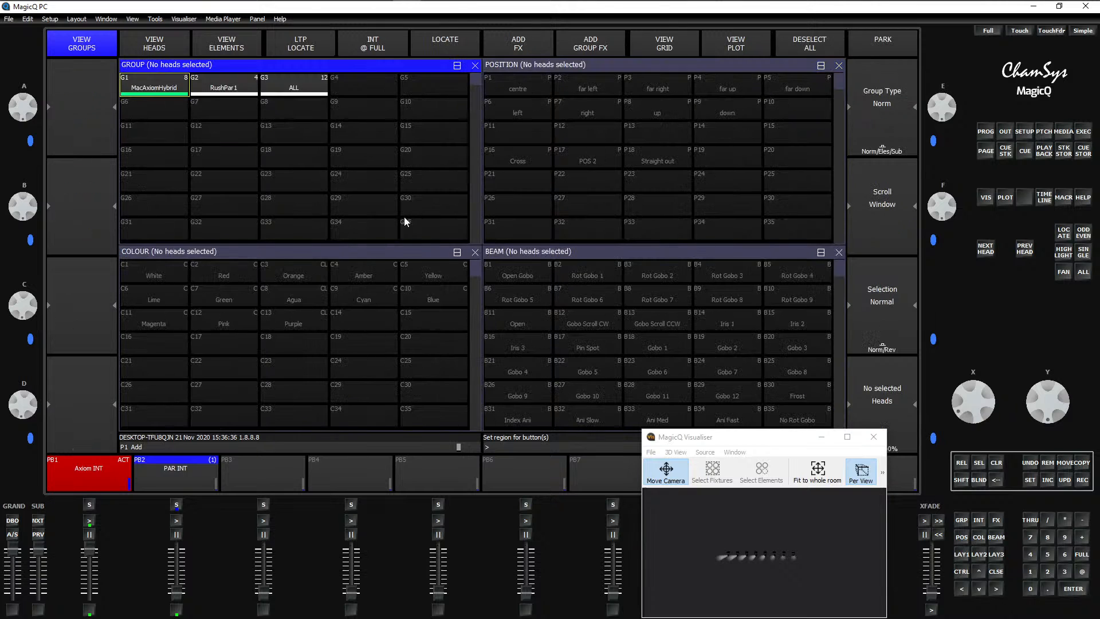
{"action": "left_click", "coordinate": [1083, 463]}
{"action": "left_click", "coordinate": [225, 96]}
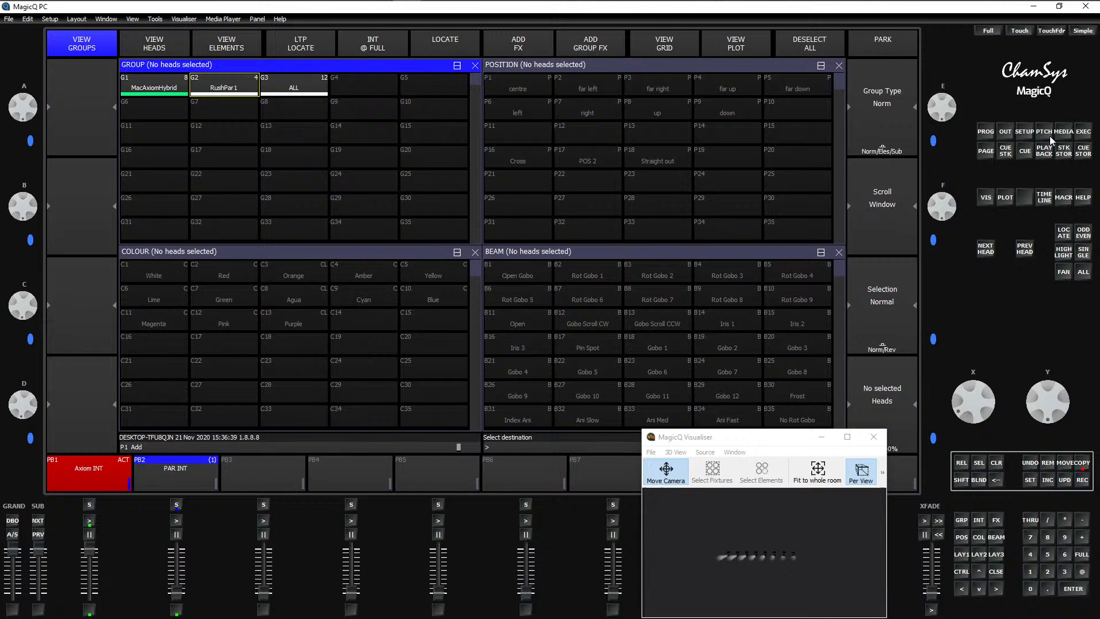
{"action": "left_click", "coordinate": [1083, 135]}
{"action": "left_click_drag", "start_coordinate": [155, 122], "coordinate": [754, 122]}
{"action": "left_click", "coordinate": [575, 46]}
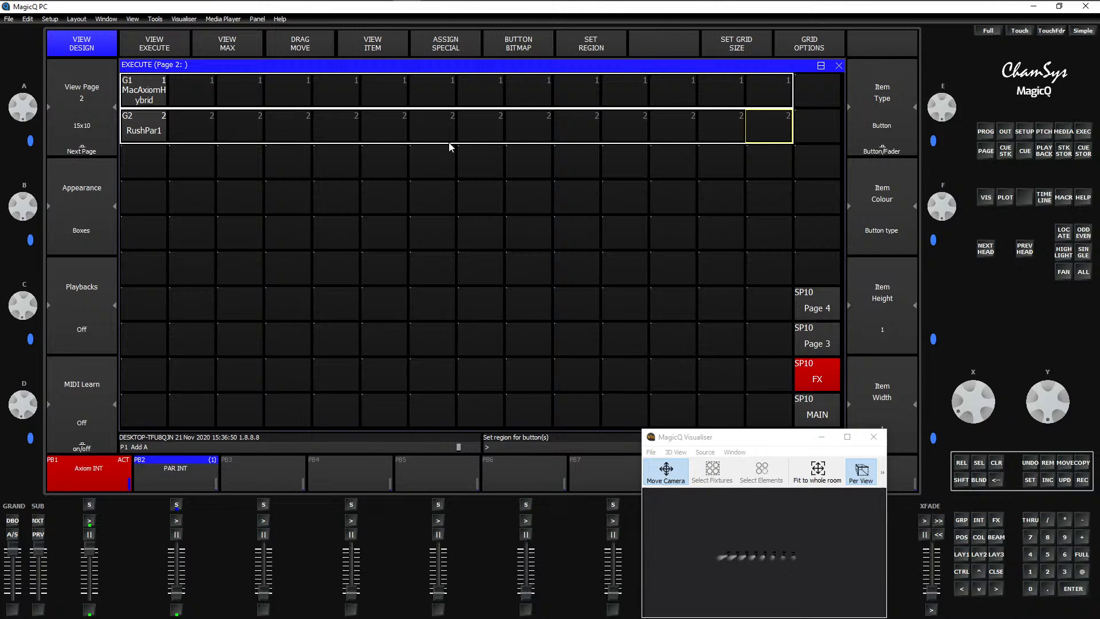
Step: Test the centre position on the MacAxiomHybrid group, clear the programmer and reframe the Visualiser on the lit PARs
{"action": "key", "text": "Escape"}
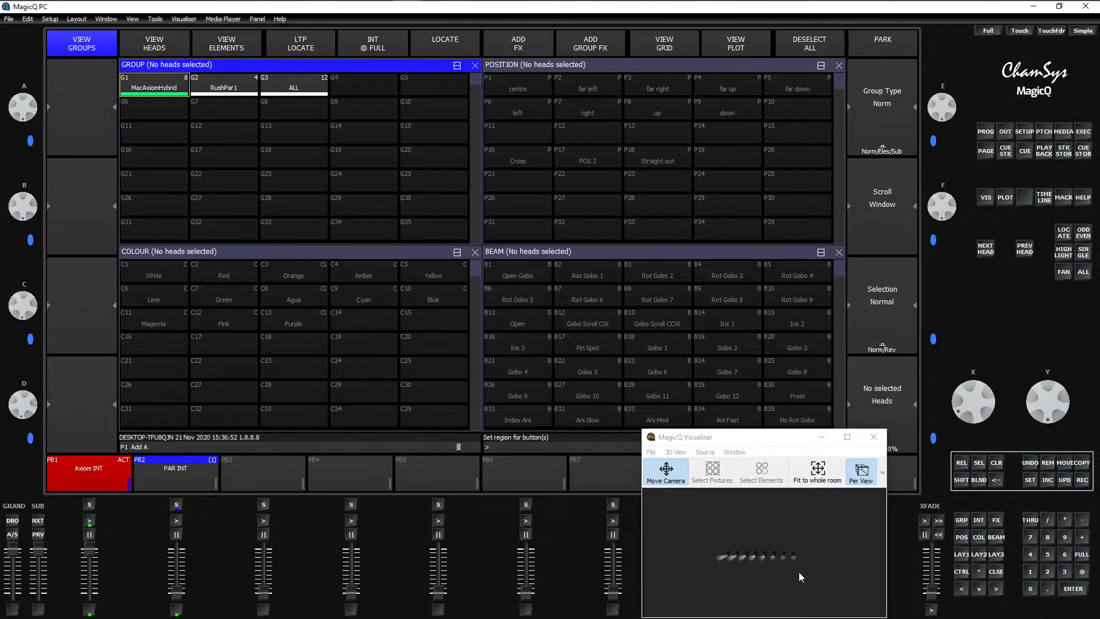
{"action": "left_click", "coordinate": [512, 91]}
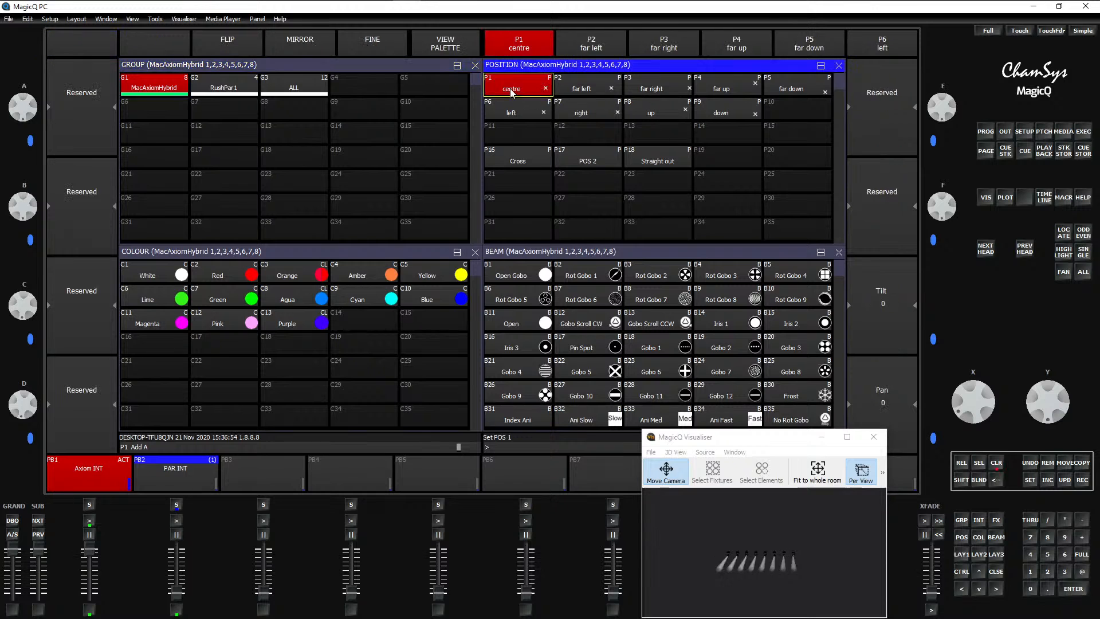
{"action": "key", "text": "Escape"}
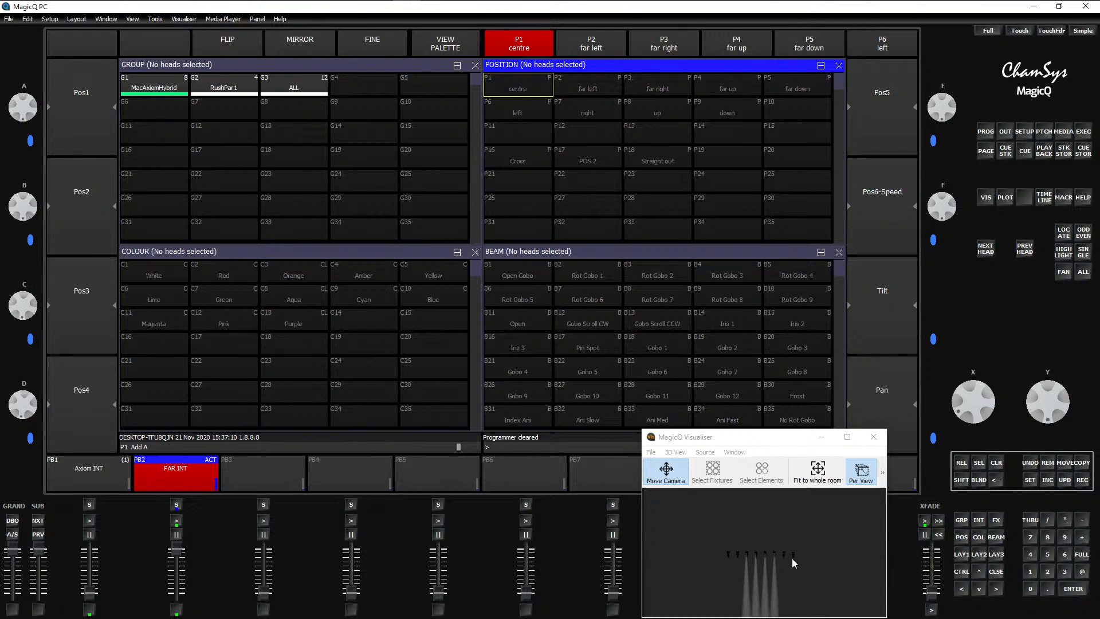
{"action": "left_click_drag", "start_coordinate": [766, 561], "coordinate": [780, 597]}
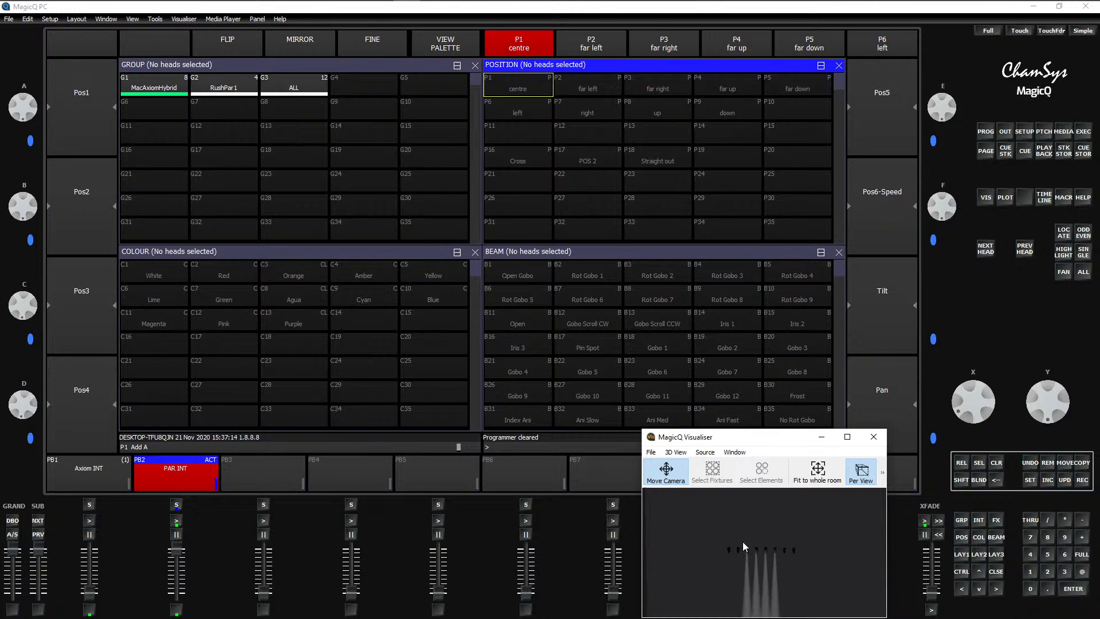
{"action": "left_click_drag", "start_coordinate": [778, 549], "coordinate": [778, 576]}
Step: Select the RushPar1 group and add the dim chase effect from the Intensity FX folder
{"action": "left_click", "coordinate": [241, 83]}
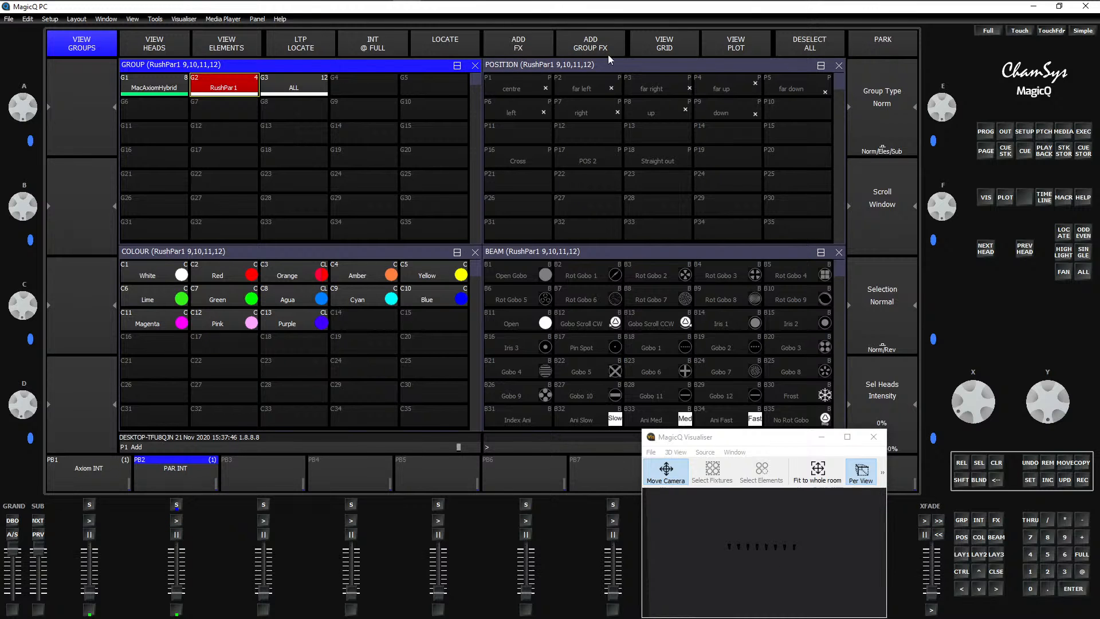
{"action": "left_click", "coordinate": [513, 41]}
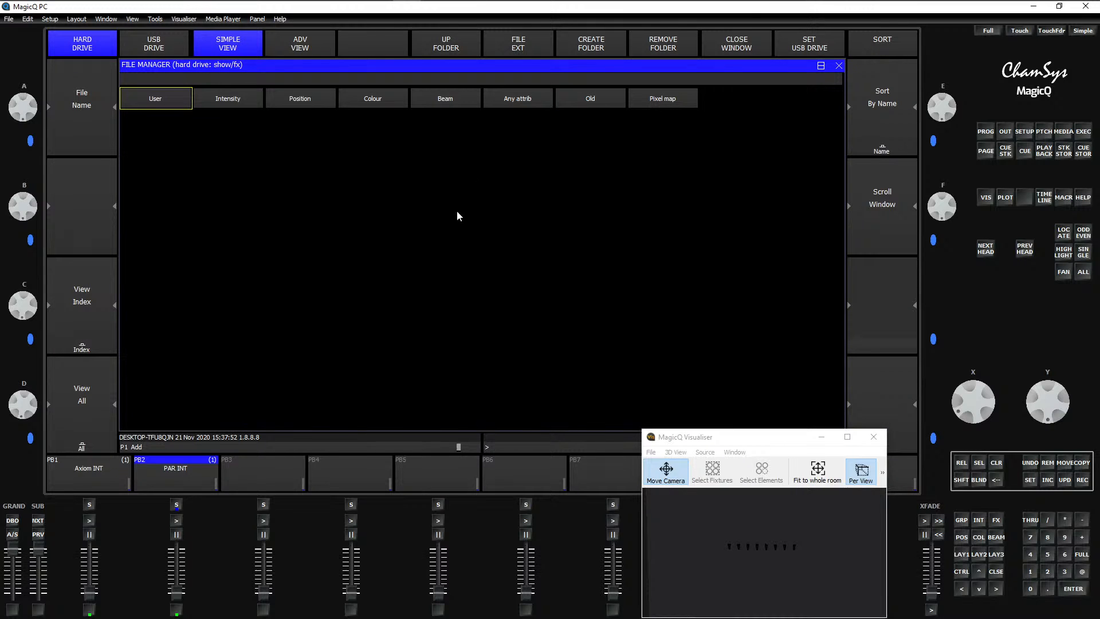
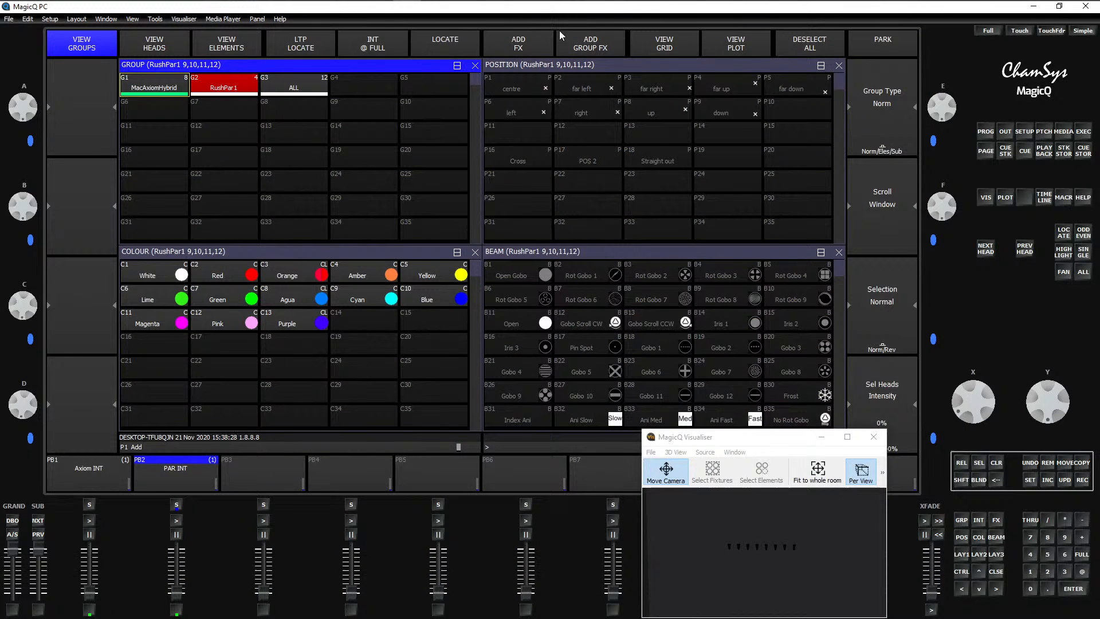
{"action": "left_click", "coordinate": [515, 49]}
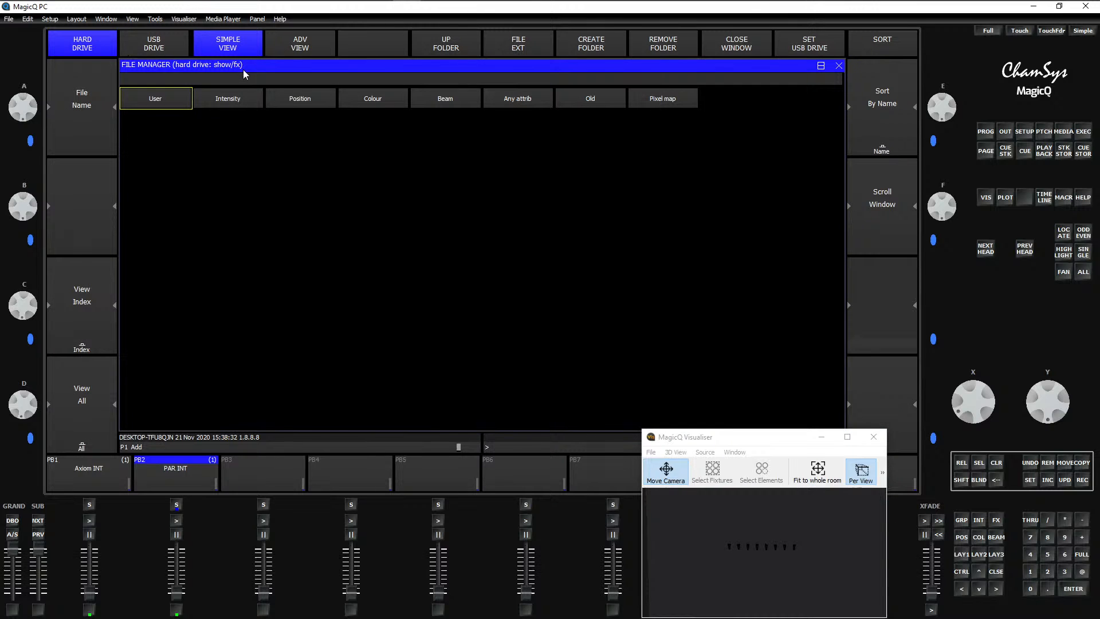
{"action": "left_click", "coordinate": [237, 99]}
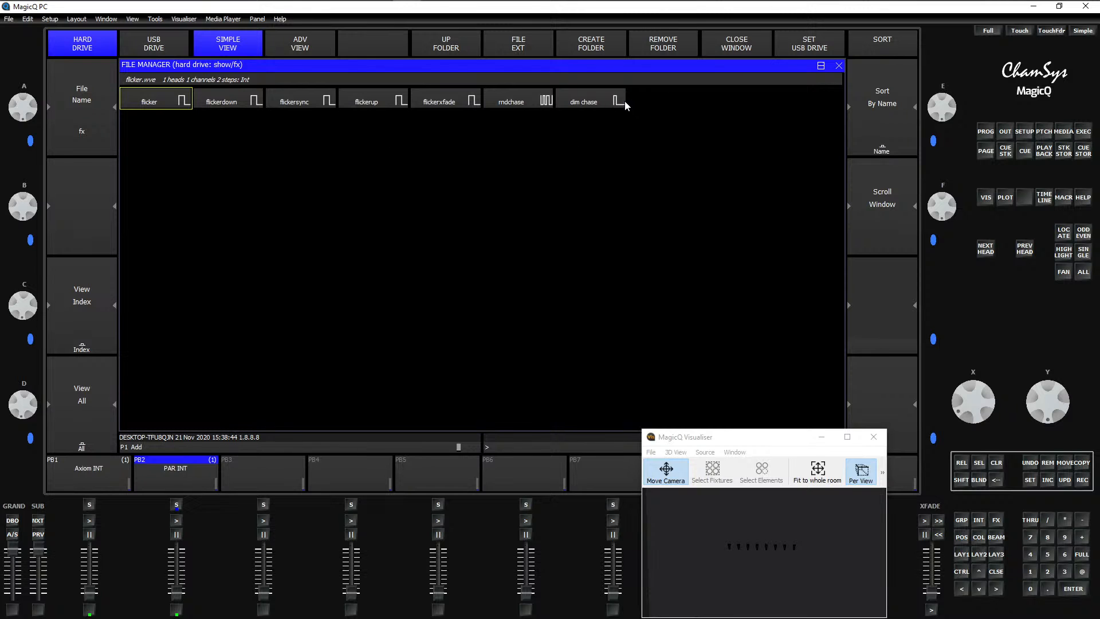
{"action": "left_click", "coordinate": [604, 101]}
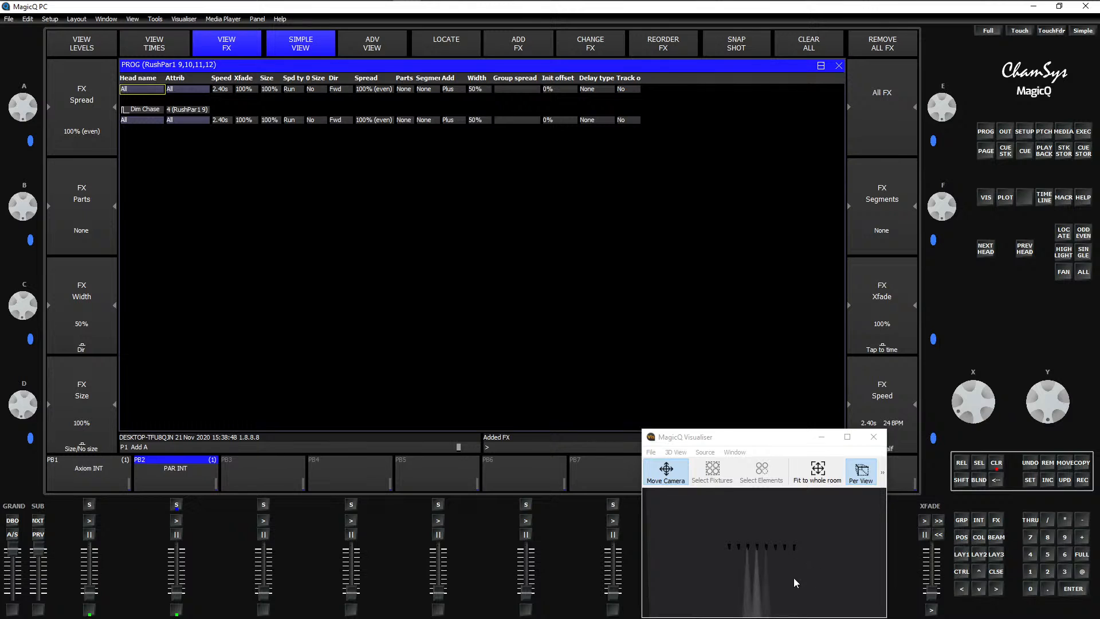
Step: Move the Visualiser window off the FX controls and set the RushPar1 dim chase speed to 1.20 s
{"action": "left_click_drag", "start_coordinate": [779, 437], "coordinate": [738, 442]}
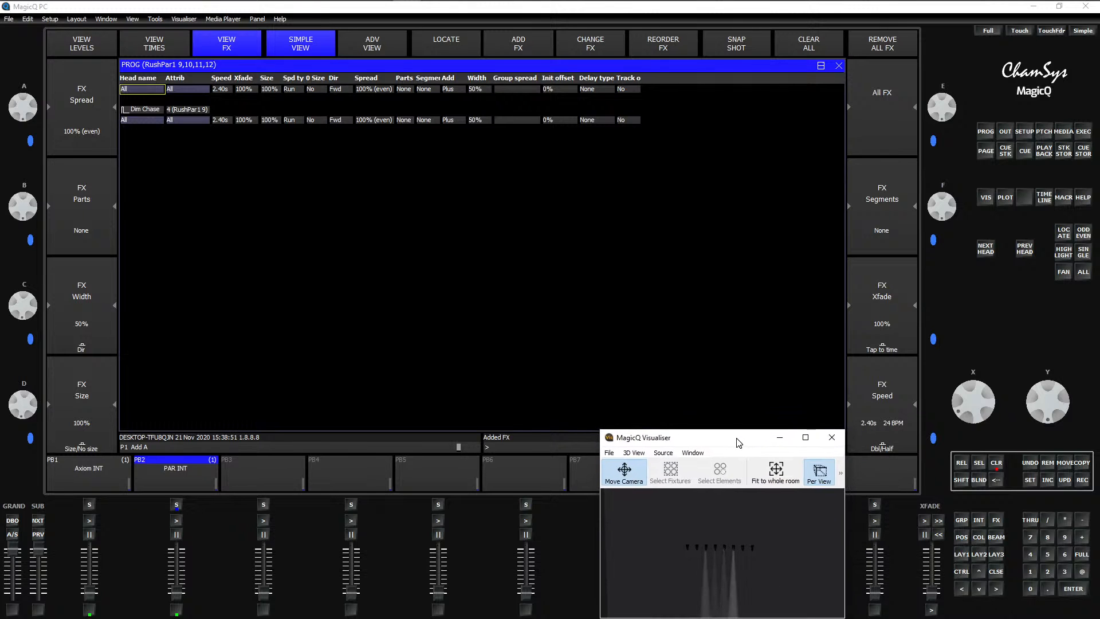
{"action": "left_click", "coordinate": [892, 432]}
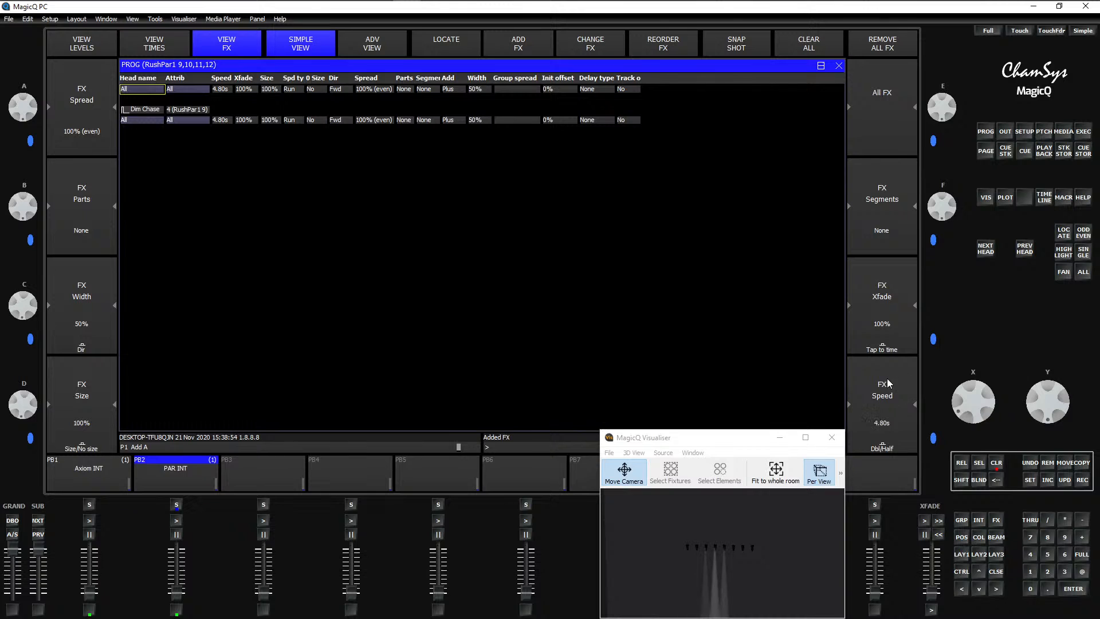
{"action": "left_click", "coordinate": [888, 384]}
{"action": "left_click", "coordinate": [871, 390]}
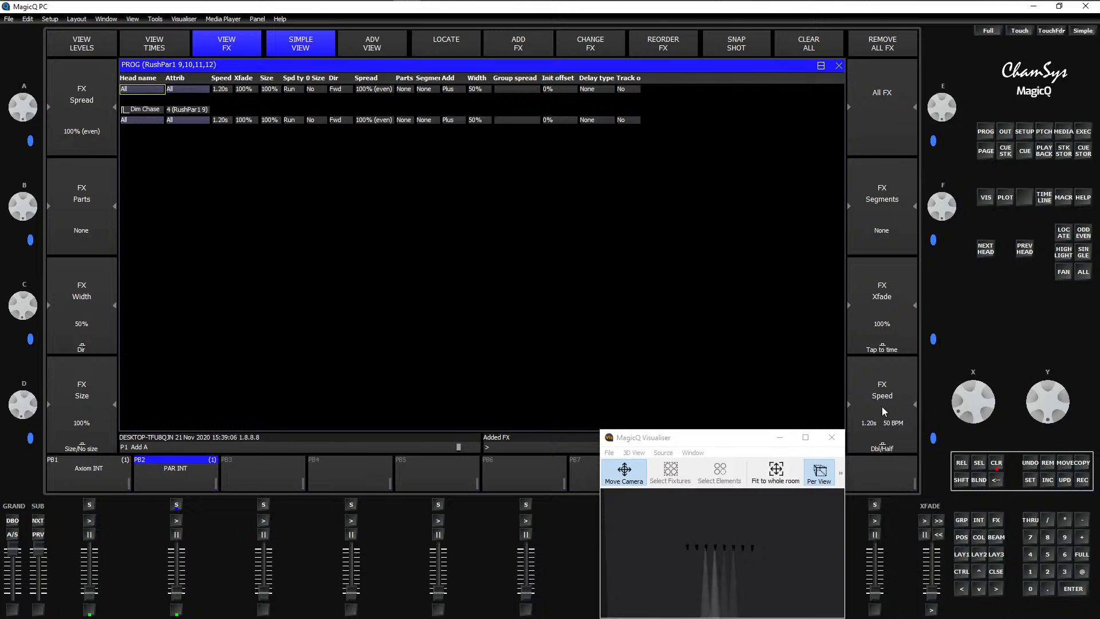
{"action": "left_click", "coordinate": [900, 444]}
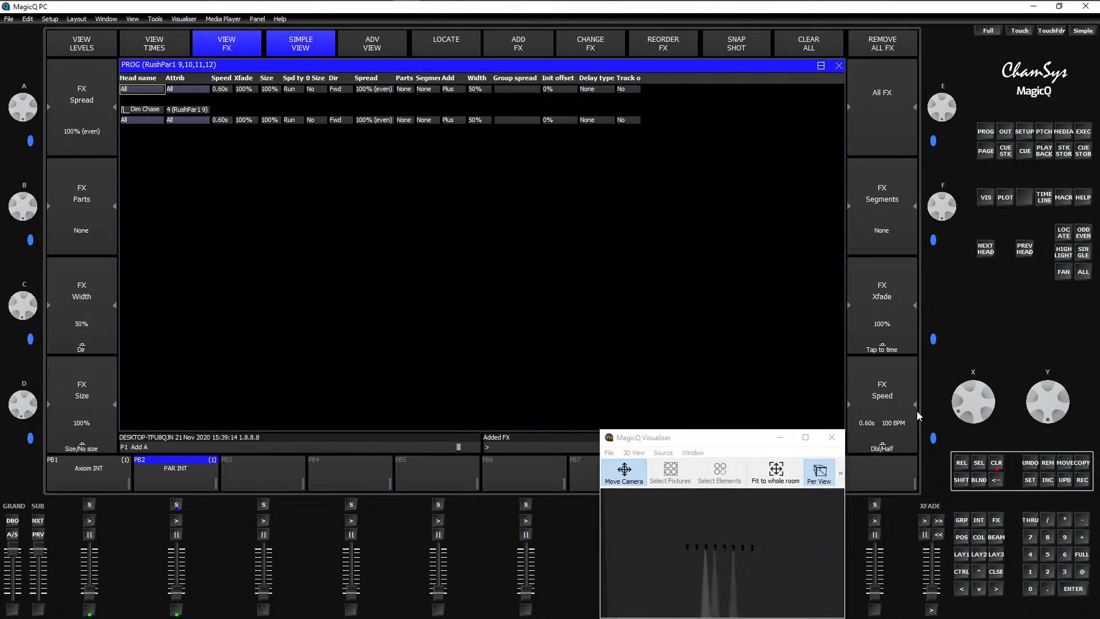
{"action": "left_click", "coordinate": [882, 444]}
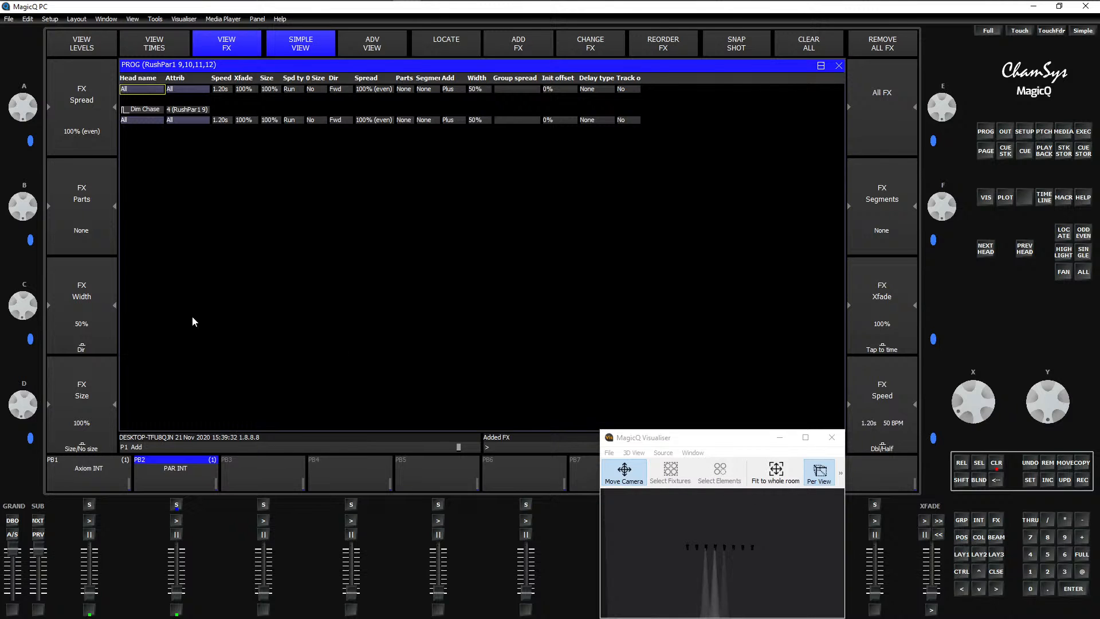
{"action": "scroll", "coordinate": [93, 225], "scroll_direction": "up", "scroll_amount": 1}
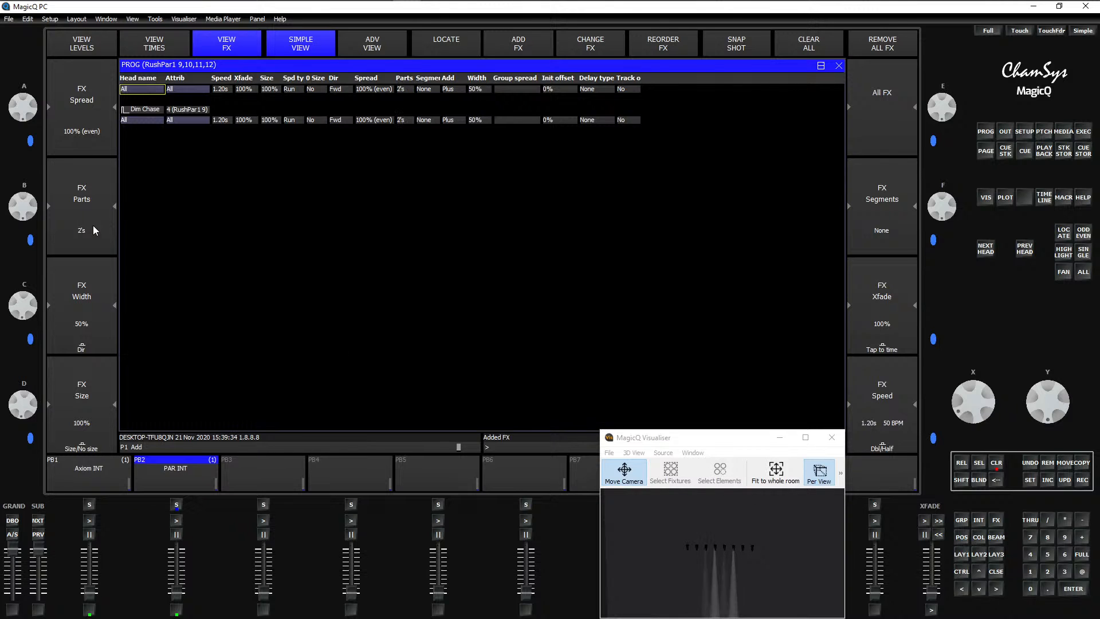
{"action": "scroll", "coordinate": [95, 224], "scroll_direction": "down", "scroll_amount": 1}
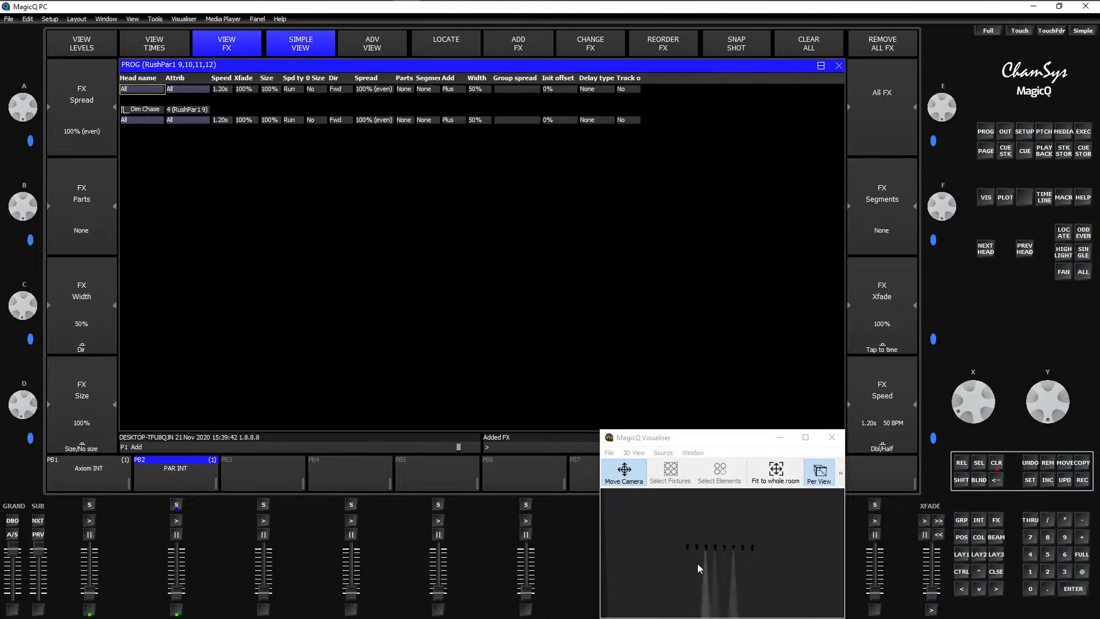
Step: Record the RushPar1 dim chase into the FX execute page's cell right after the RushPar1 group
{"action": "key", "text": "ctrl+r"}
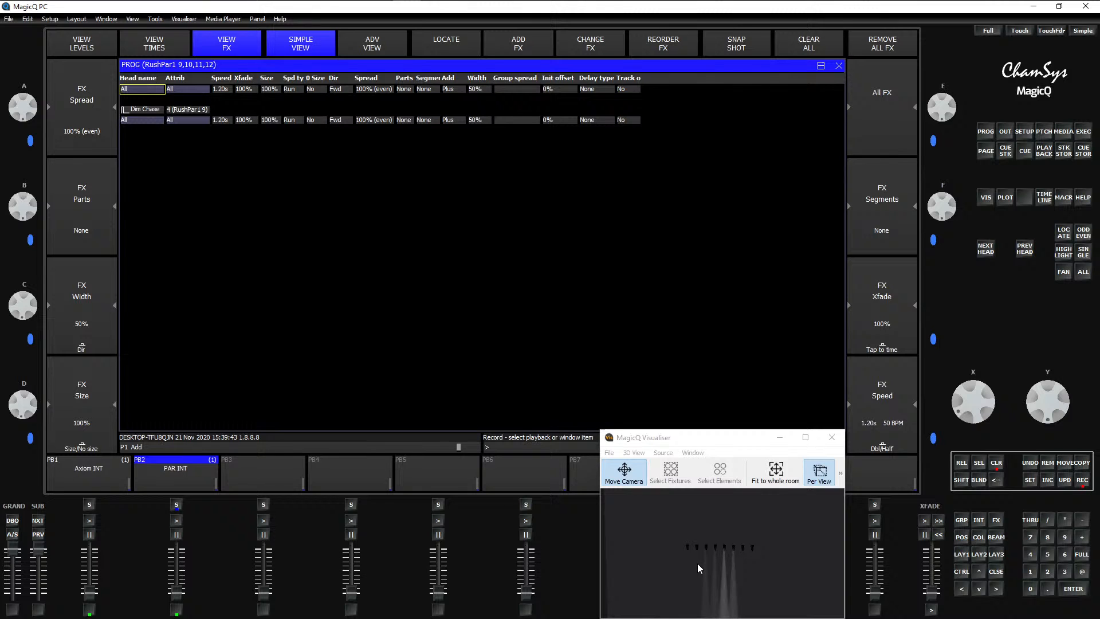
{"action": "left_click", "coordinate": [1088, 131]}
{"action": "left_click", "coordinate": [202, 125]}
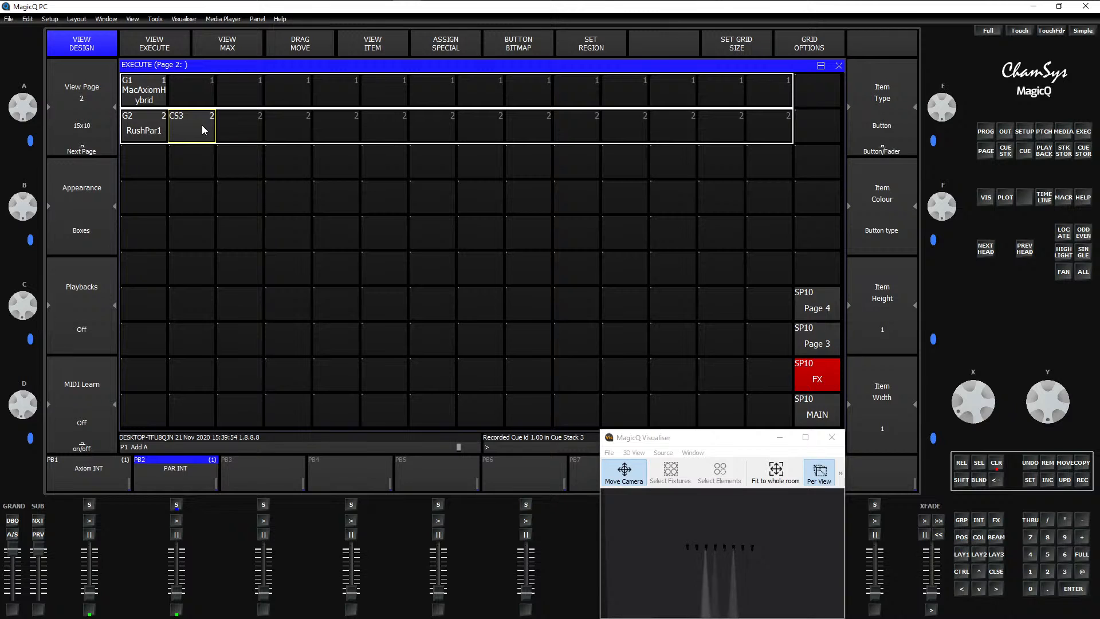
Step: Name the newly recorded cell in the RushPar1 row FADE
{"action": "left_click", "coordinate": [194, 129]}
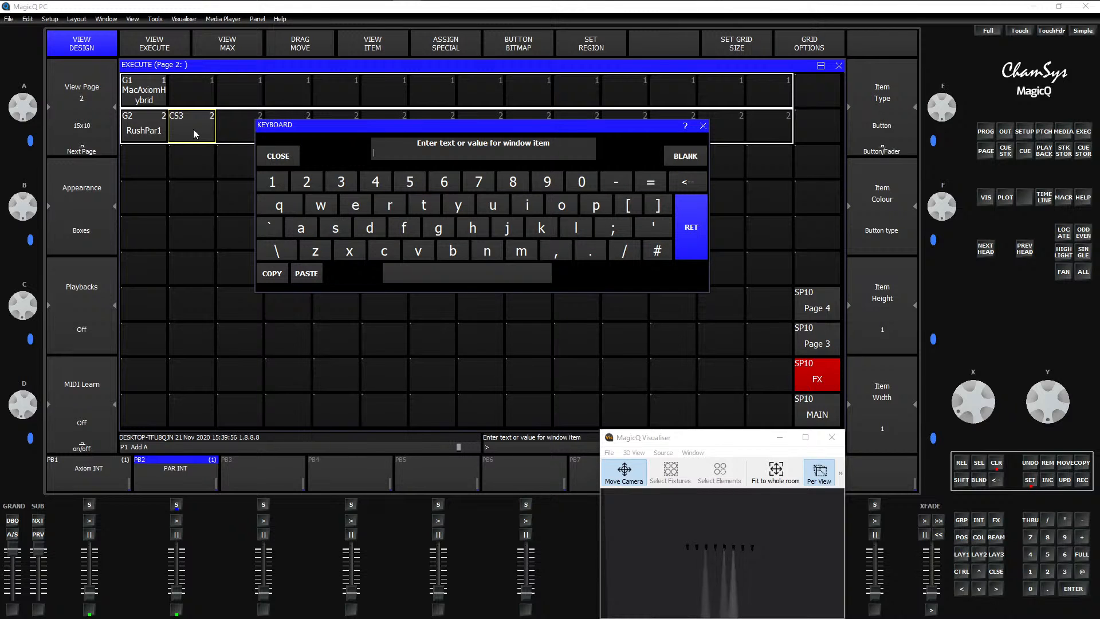
{"action": "type", "text": "FAD"}
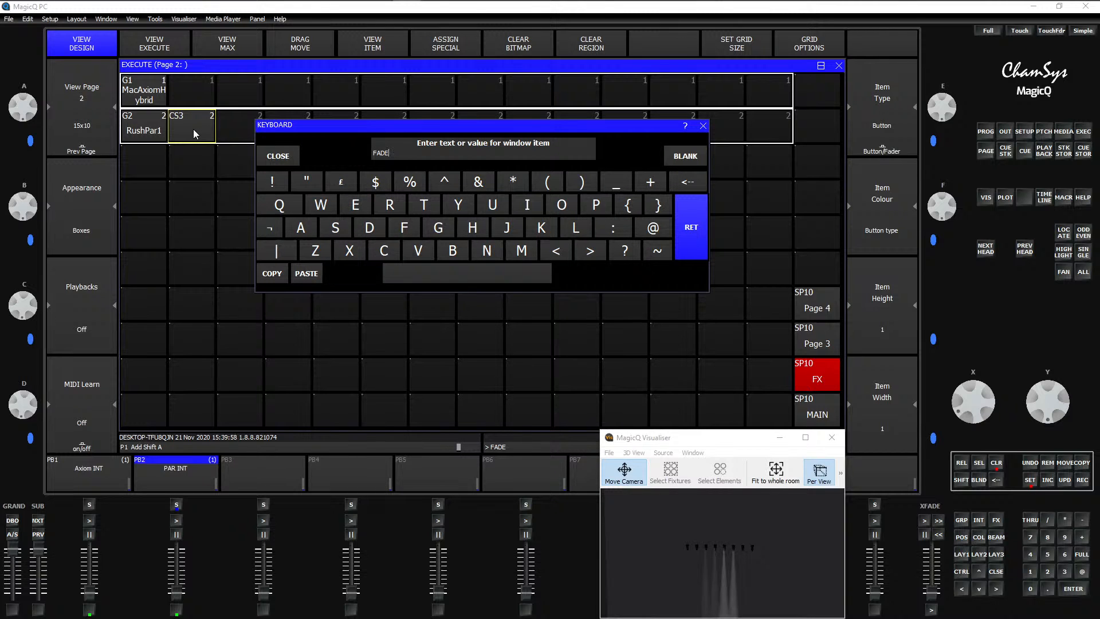
{"action": "type", "text": "E"}
{"action": "key", "text": "Return"}
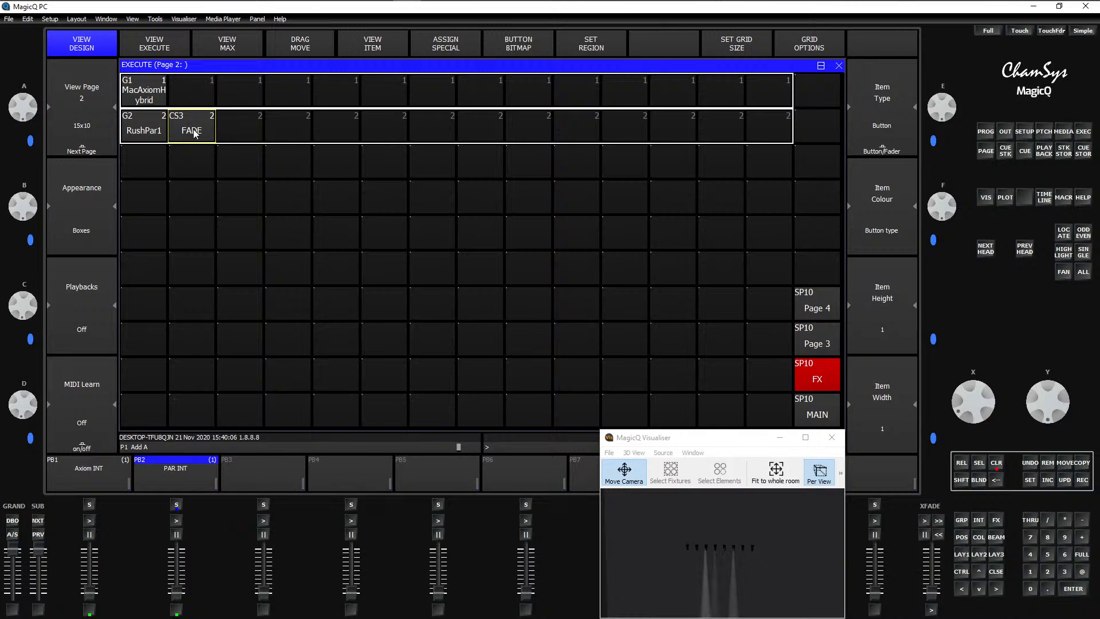
Step: Clear the programmer and test the FADE cell together with the PAR INT playback in the Visualiser
{"action": "key", "text": "Escape"}
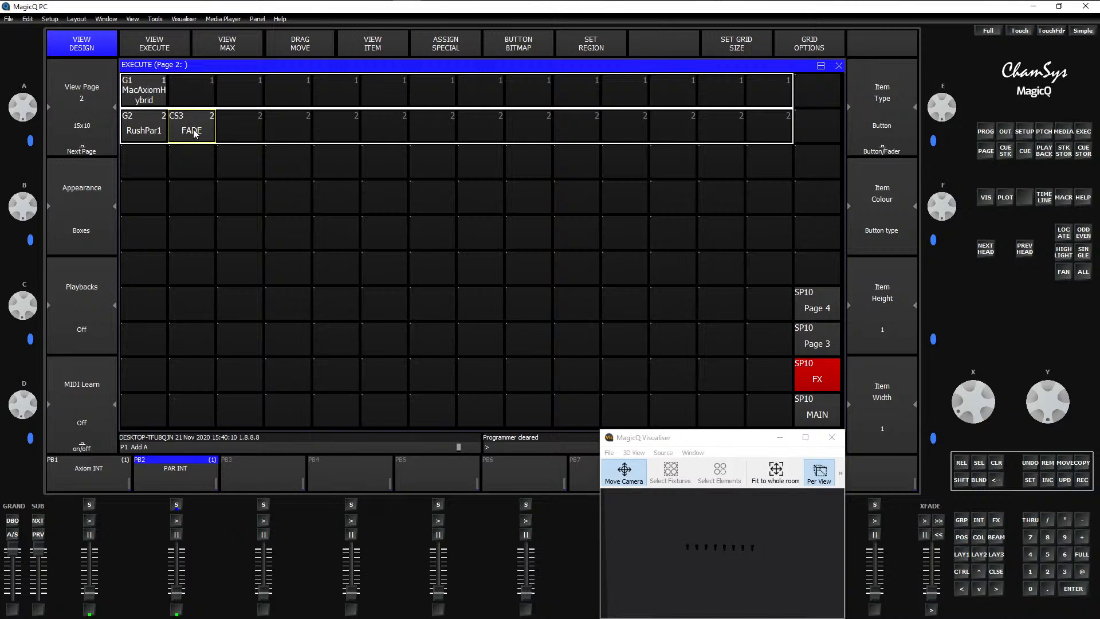
{"action": "left_click", "coordinate": [193, 132]}
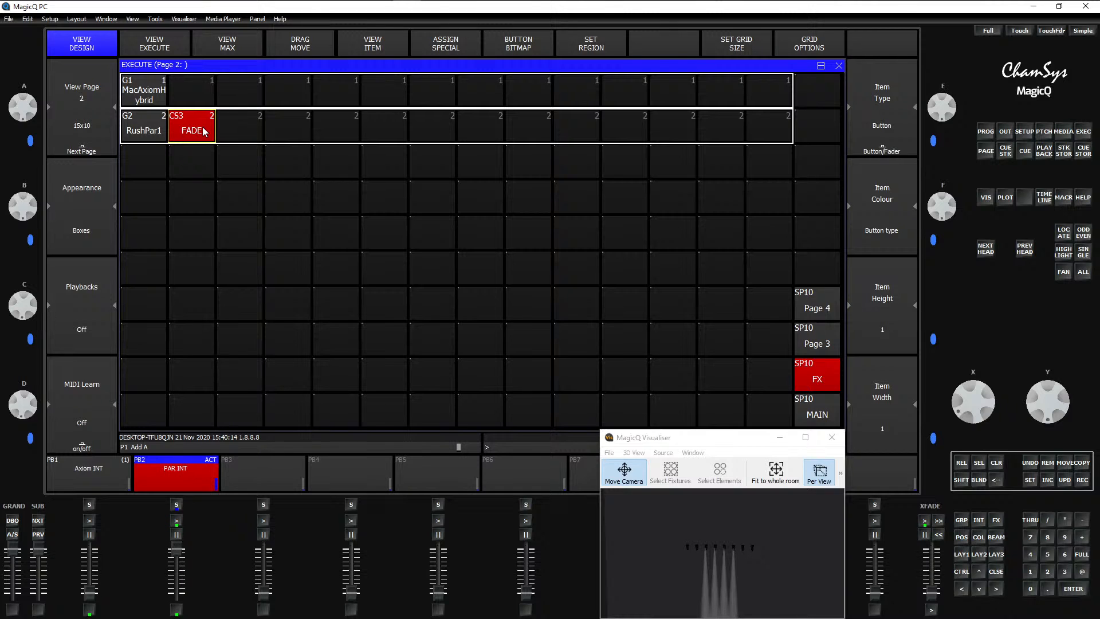
{"action": "key", "text": "BackSpace"}
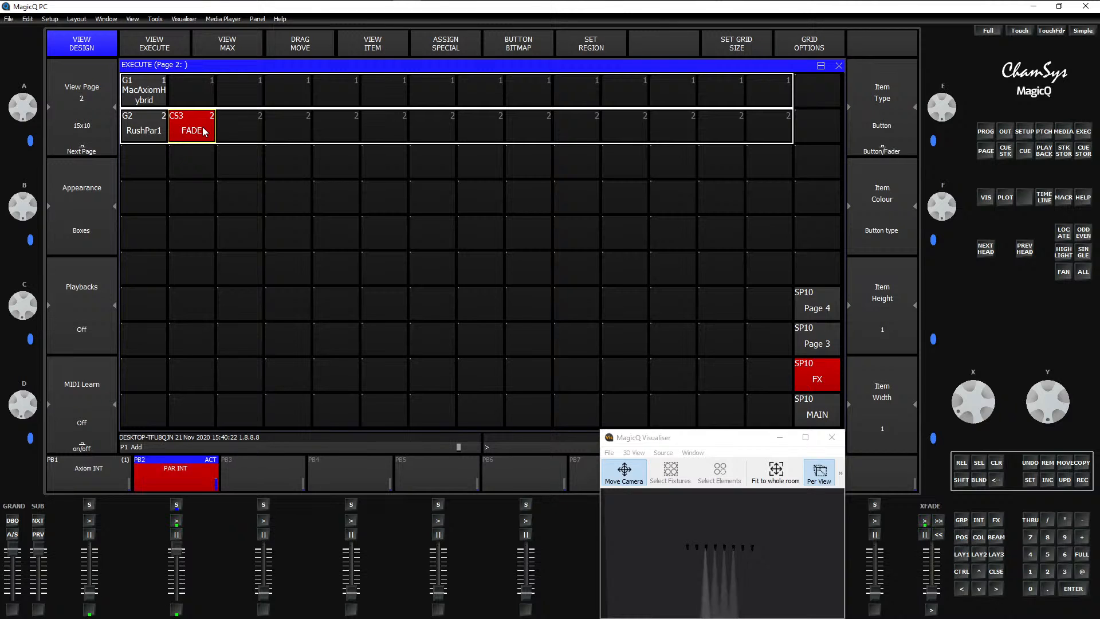
{"action": "left_click", "coordinate": [205, 130]}
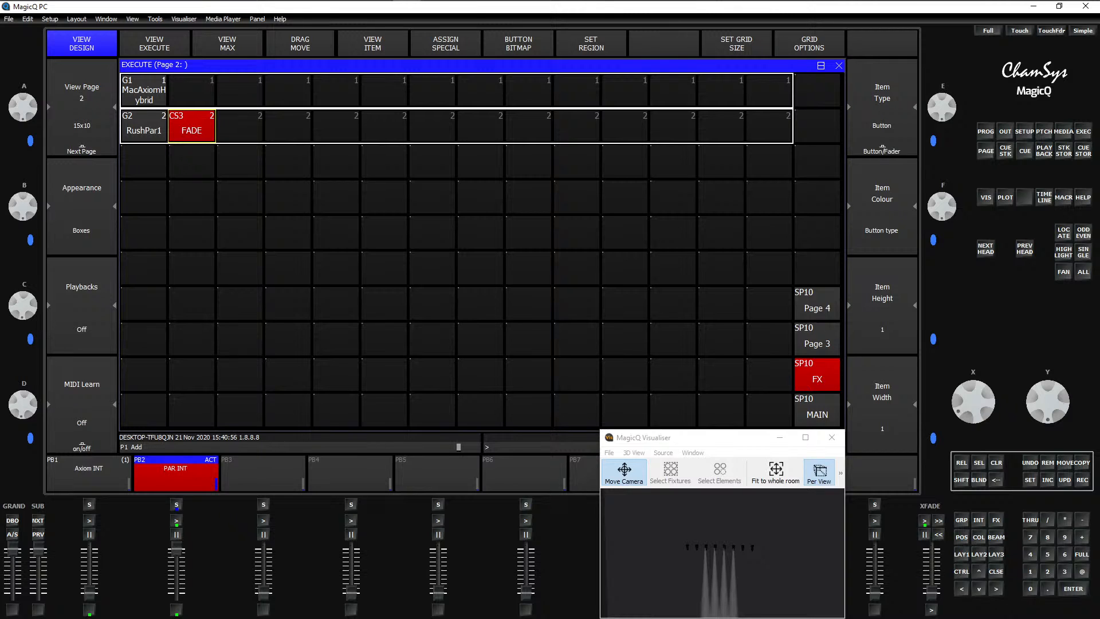
Step: Examine the playback priority choices of the PAR INT cue stack, and switch off the FADE cell on the FX execute page
{"action": "left_click", "coordinate": [1005, 150]}
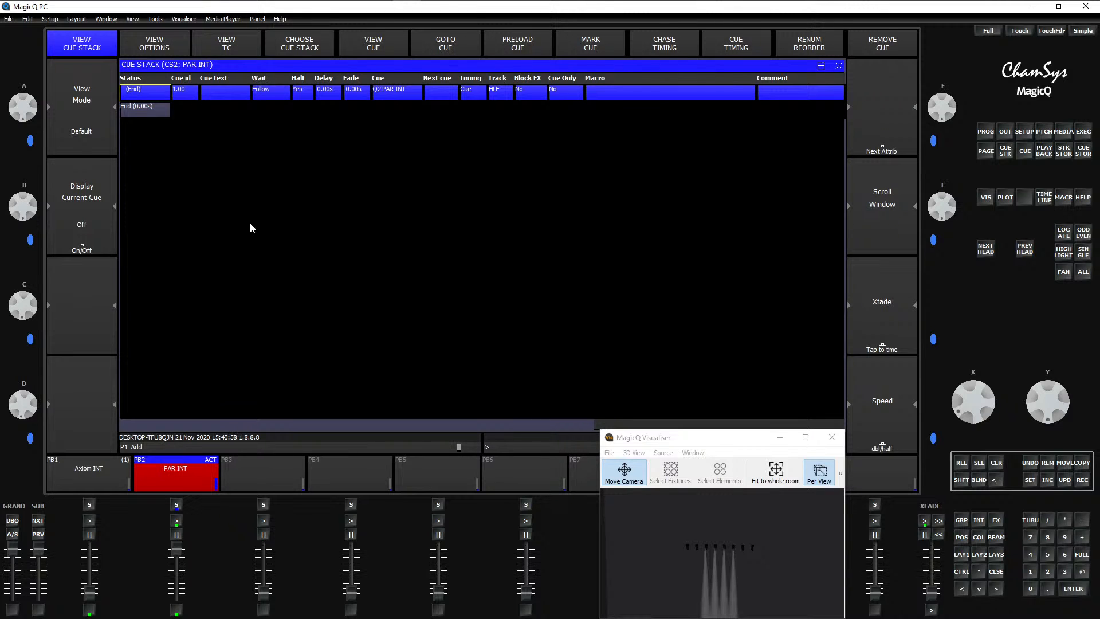
{"action": "key", "text": "alt+s"}
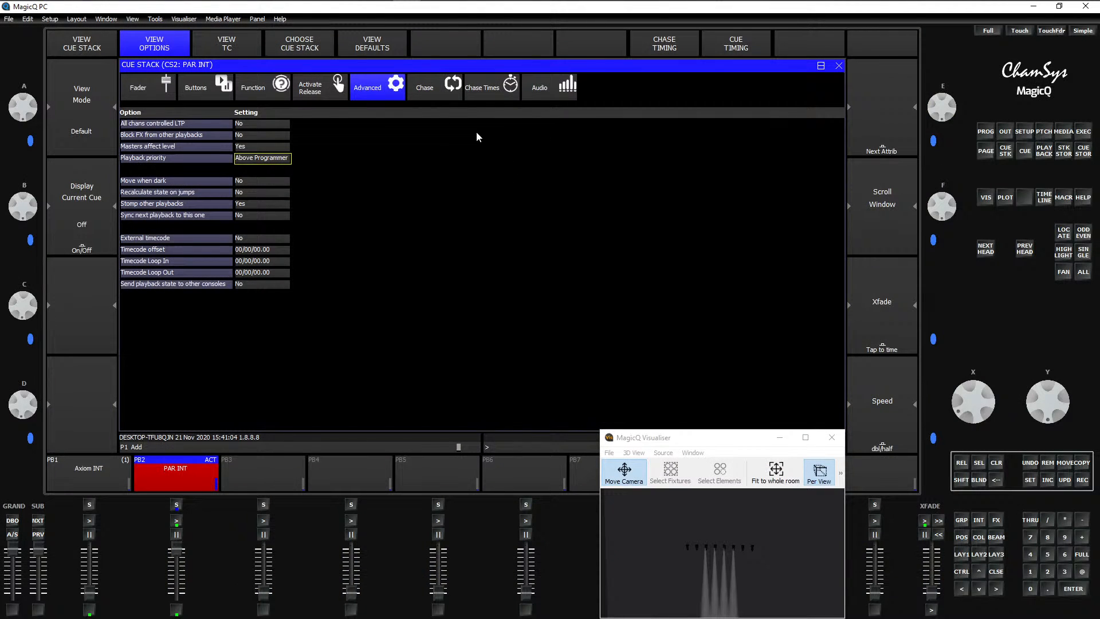
{"action": "left_click", "coordinate": [268, 166]}
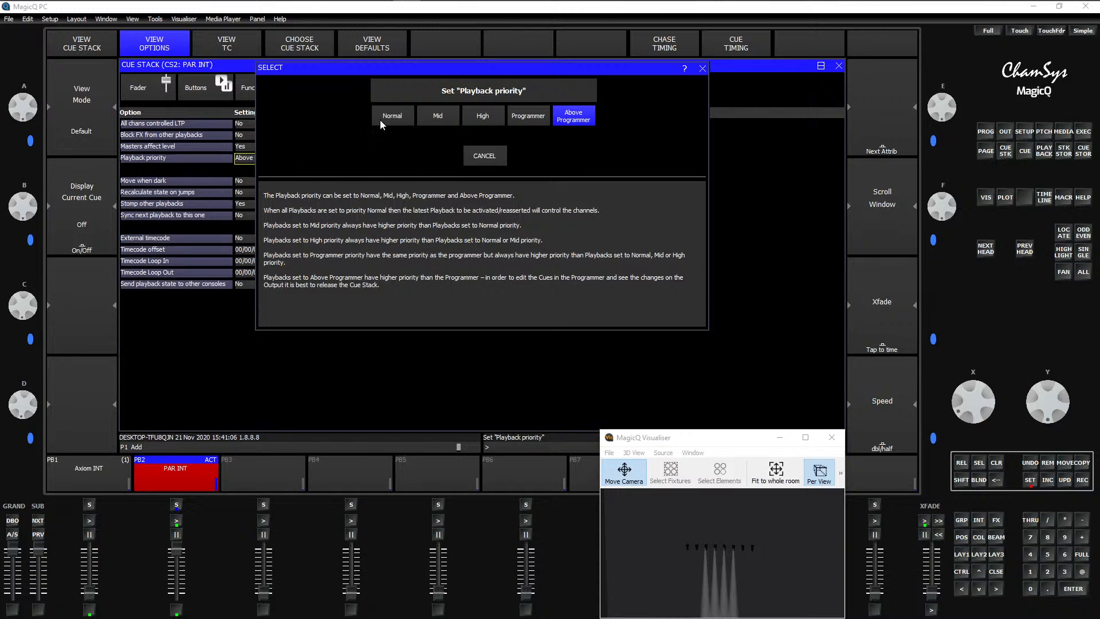
{"action": "left_click", "coordinate": [488, 161]}
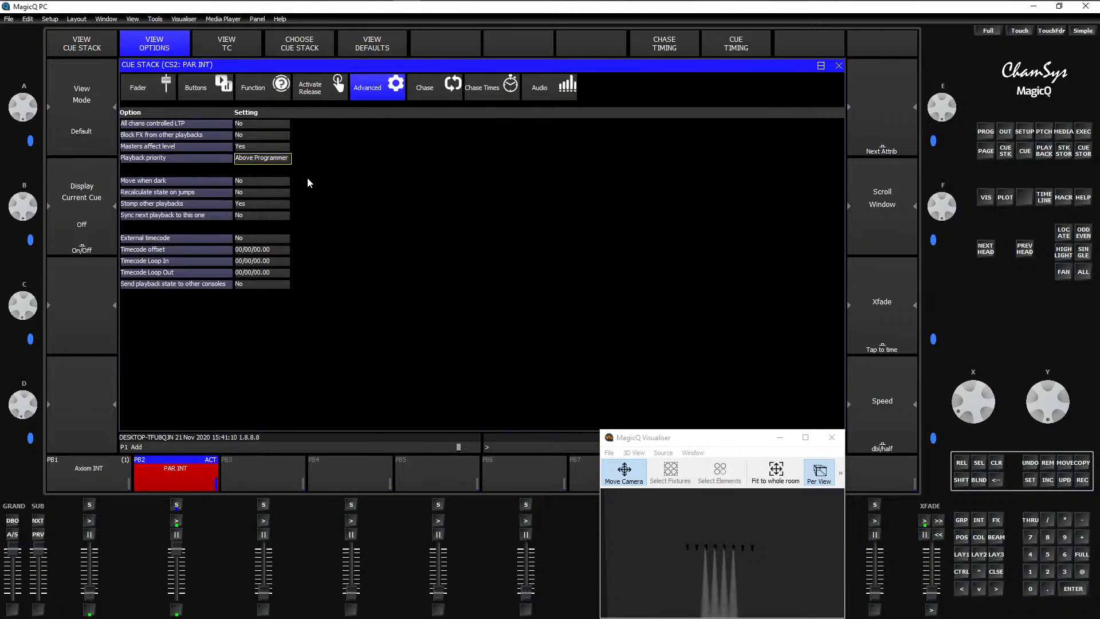
{"action": "key", "text": "Escape"}
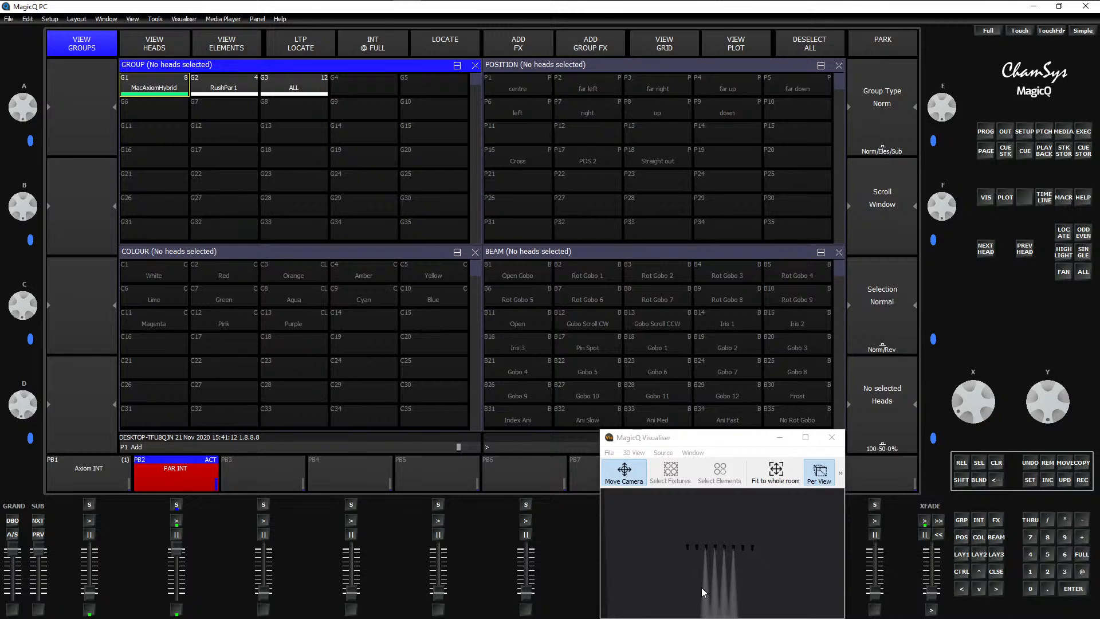
{"action": "left_click", "coordinate": [1082, 133]}
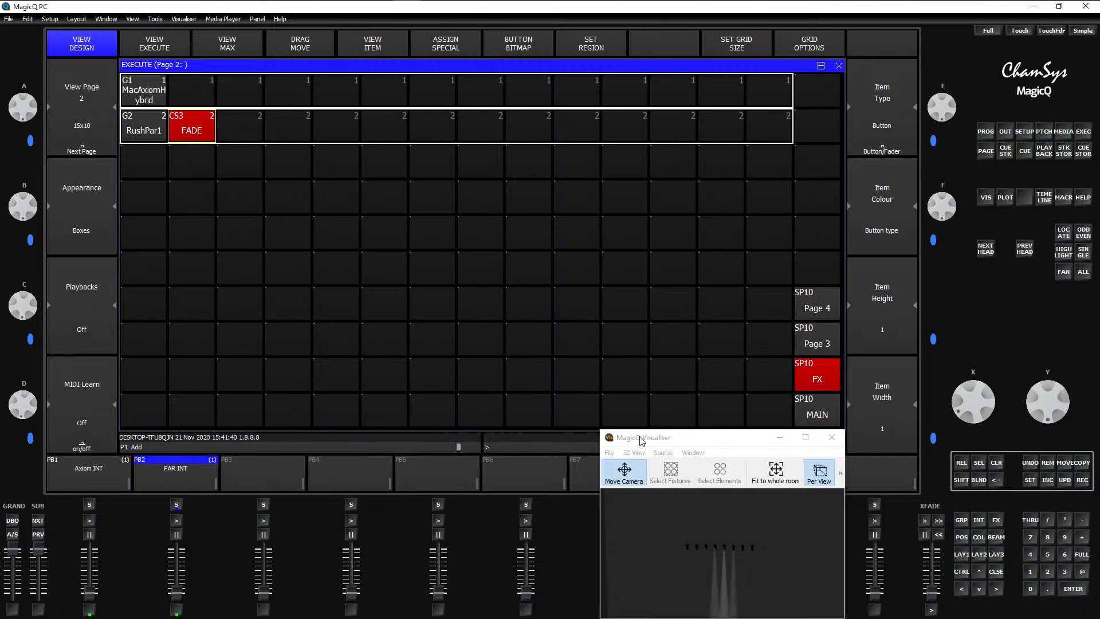
{"action": "left_click", "coordinate": [188, 130]}
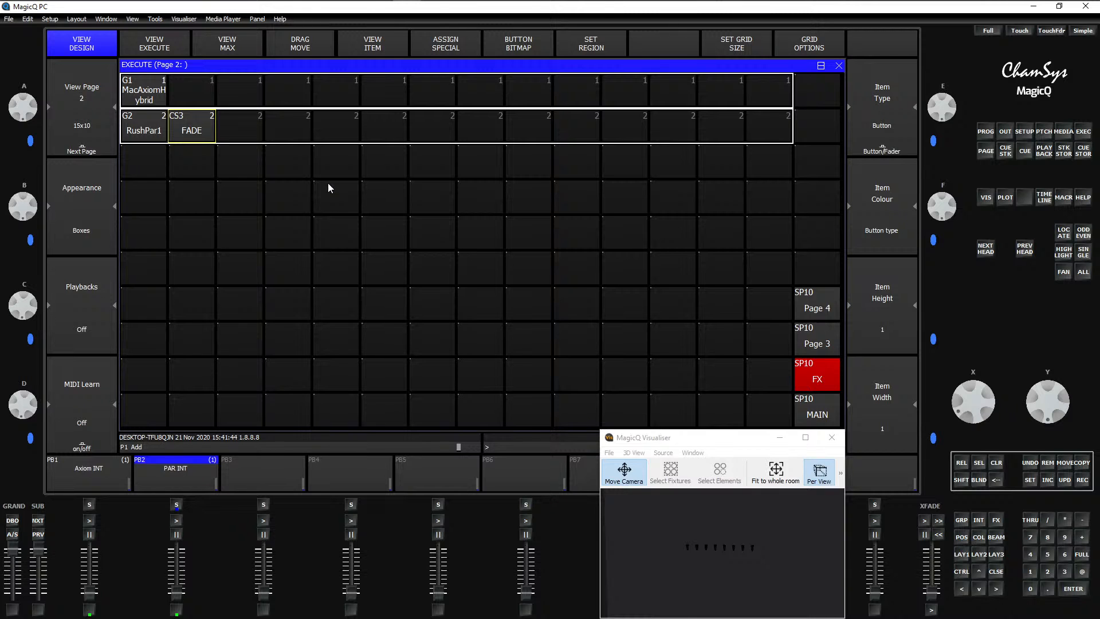
Step: Select the MacAxiomHybrid group and open the FX library for adding an effect
{"action": "key", "text": "F1"}
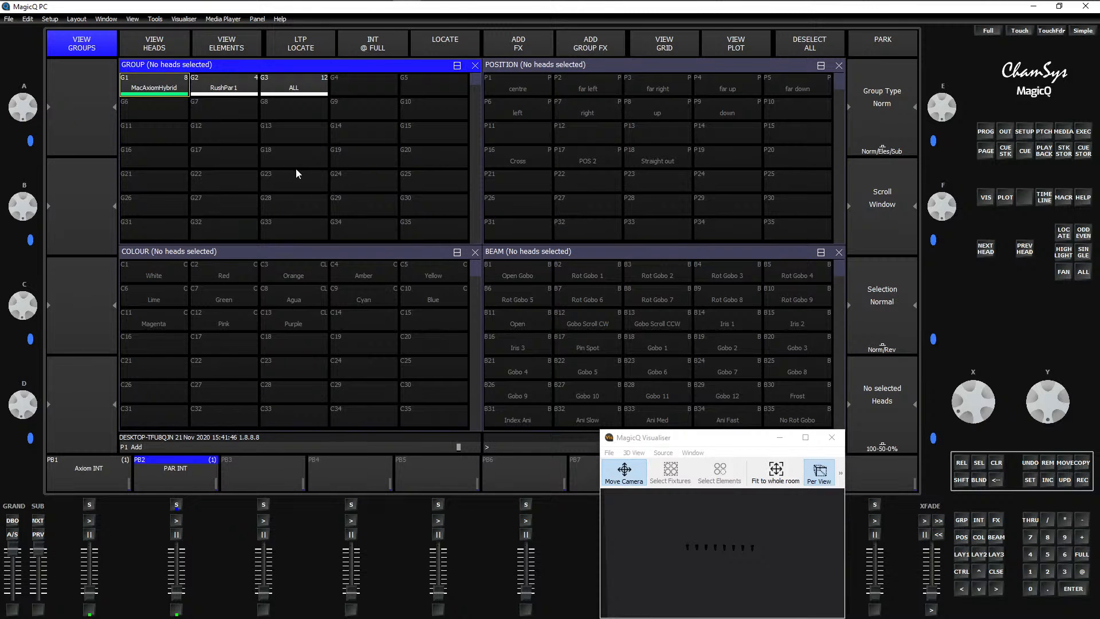
{"action": "left_click", "coordinate": [163, 90]}
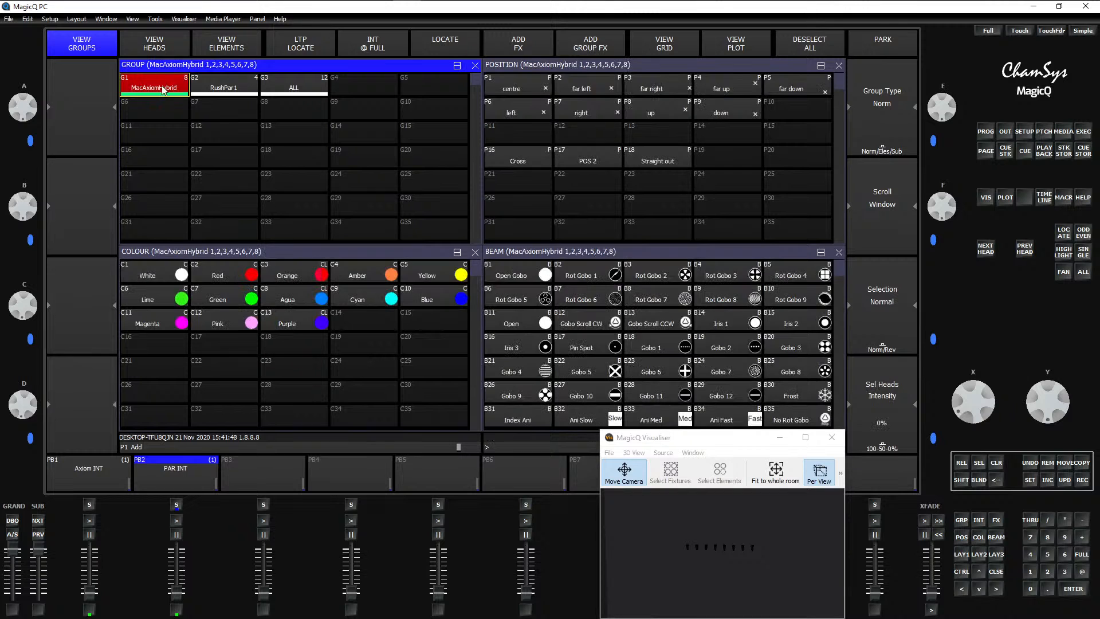
{"action": "left_click", "coordinate": [520, 45]}
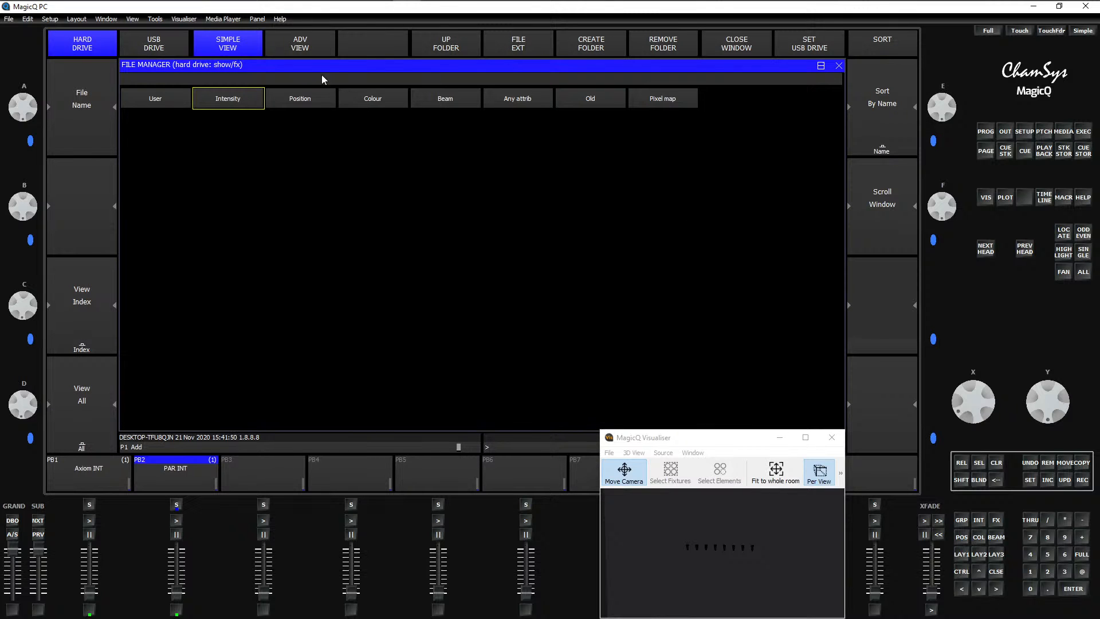
Step: Add the dim chase intensity FX to the MacAxiomHybrid heads and set its speed to 1.20s
{"action": "left_click", "coordinate": [236, 103]}
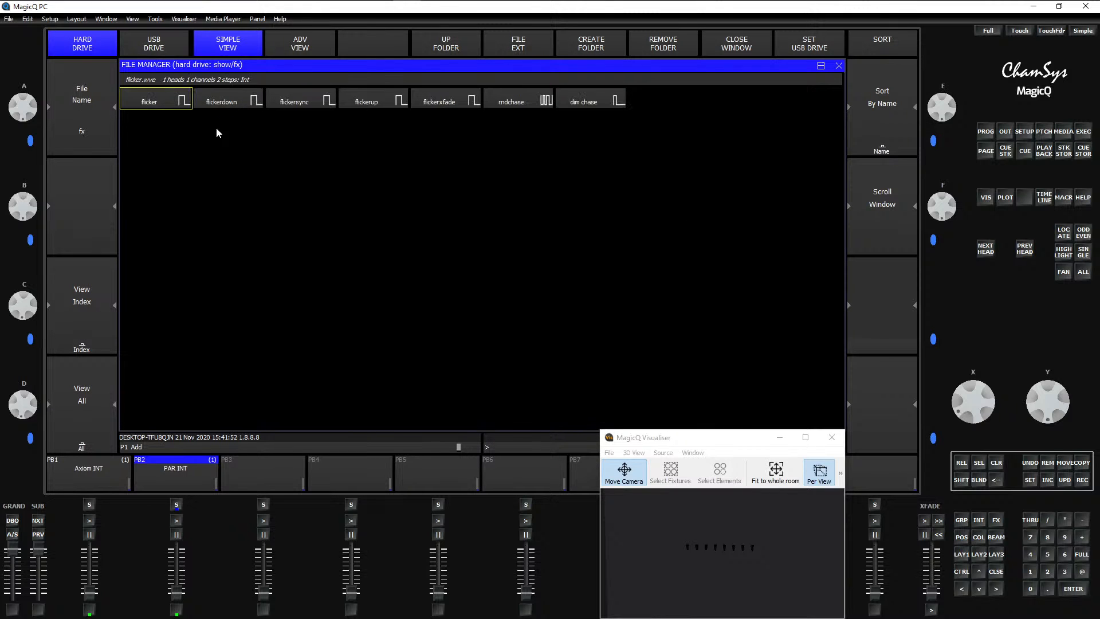
{"action": "left_click", "coordinate": [592, 102]}
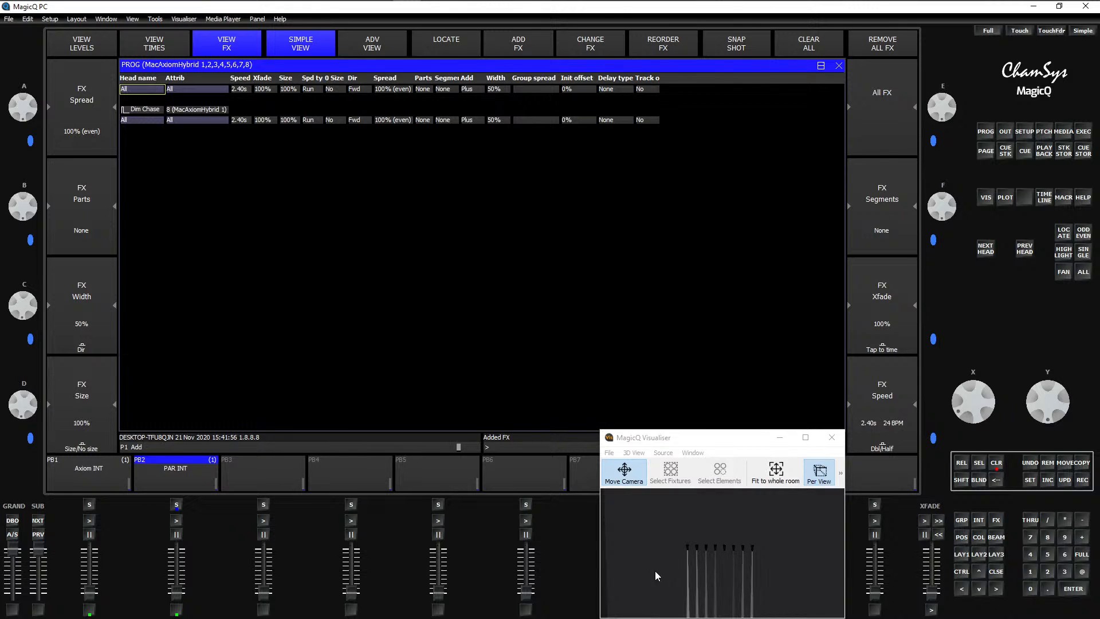
{"action": "left_click", "coordinate": [879, 398]}
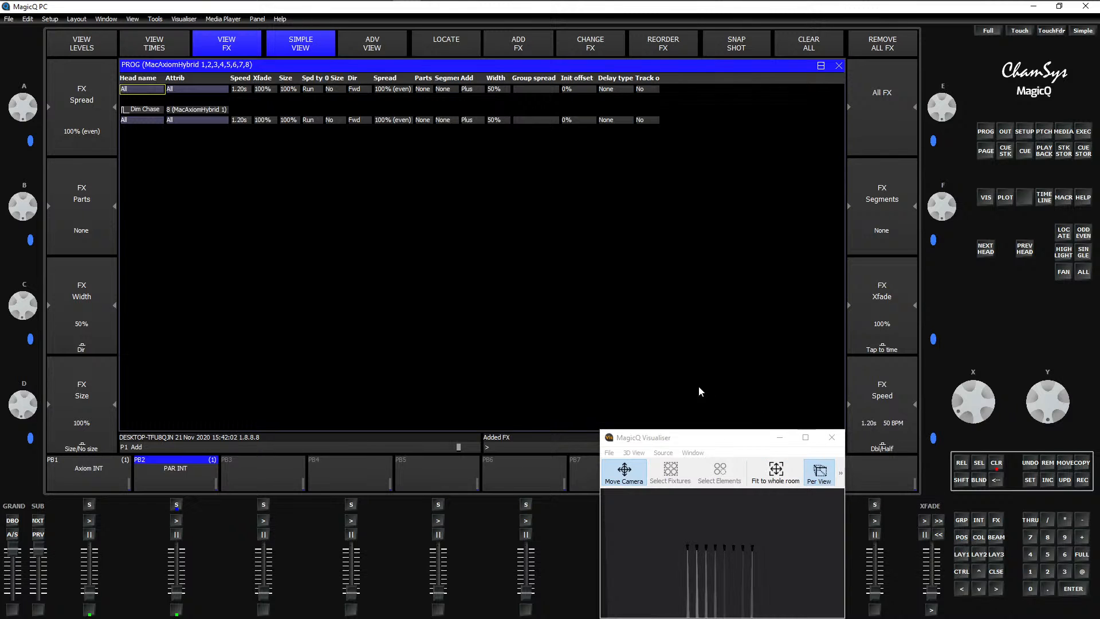
Step: Check the head outputs and record the dim chase into the Execute cell beside the MacAxiomHybrid group
{"action": "left_click", "coordinate": [1005, 132]}
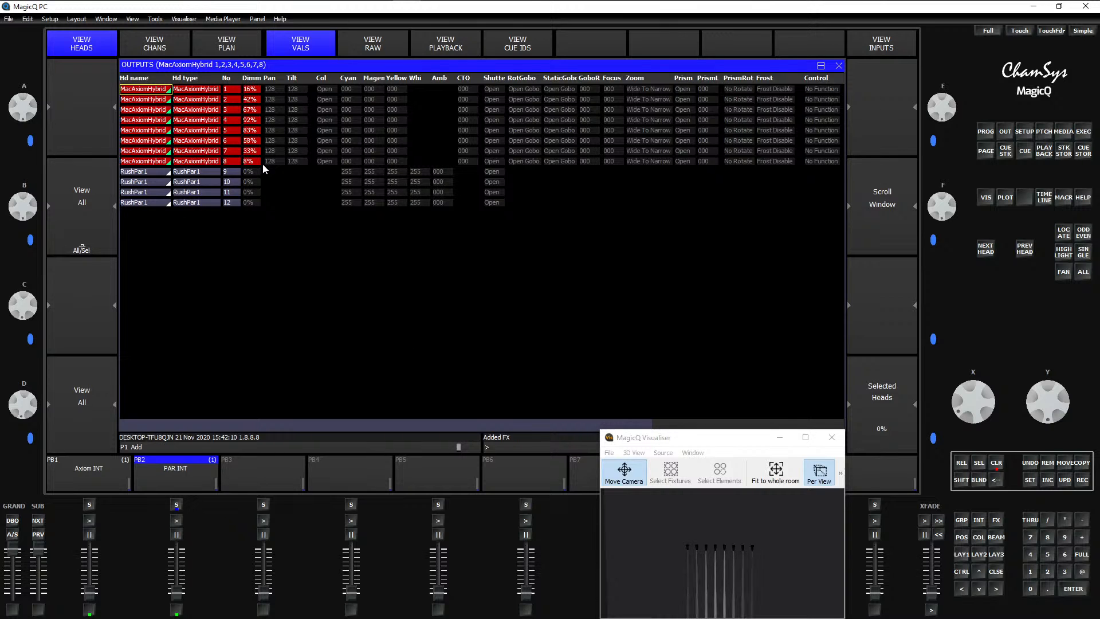
{"action": "key", "text": "ctrl+r"}
{"action": "left_click", "coordinate": [1082, 133]}
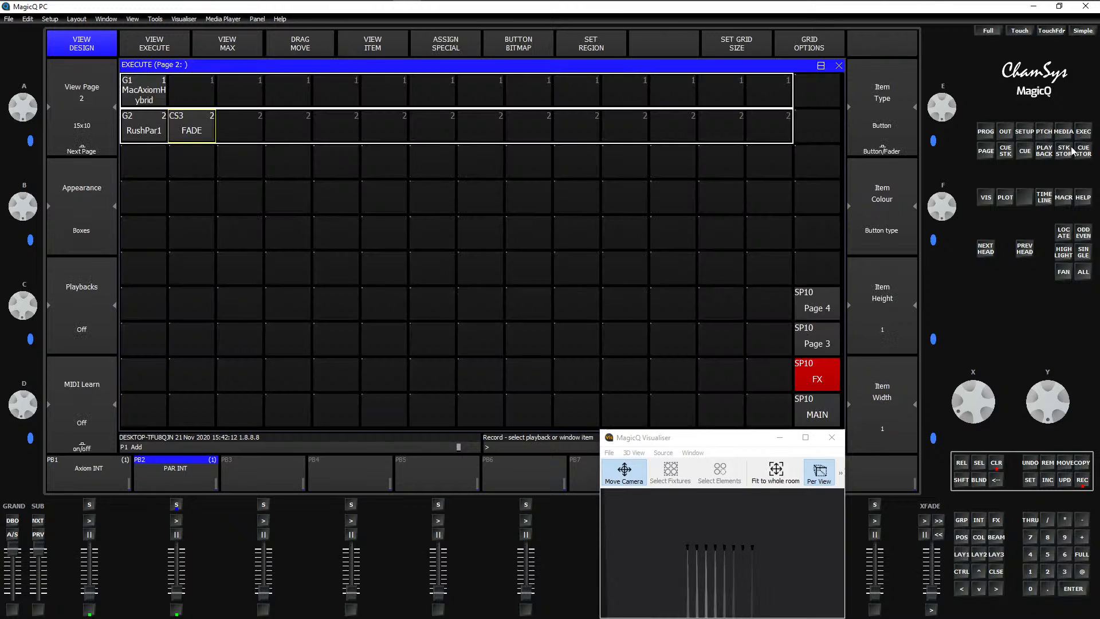
{"action": "left_click", "coordinate": [199, 93]}
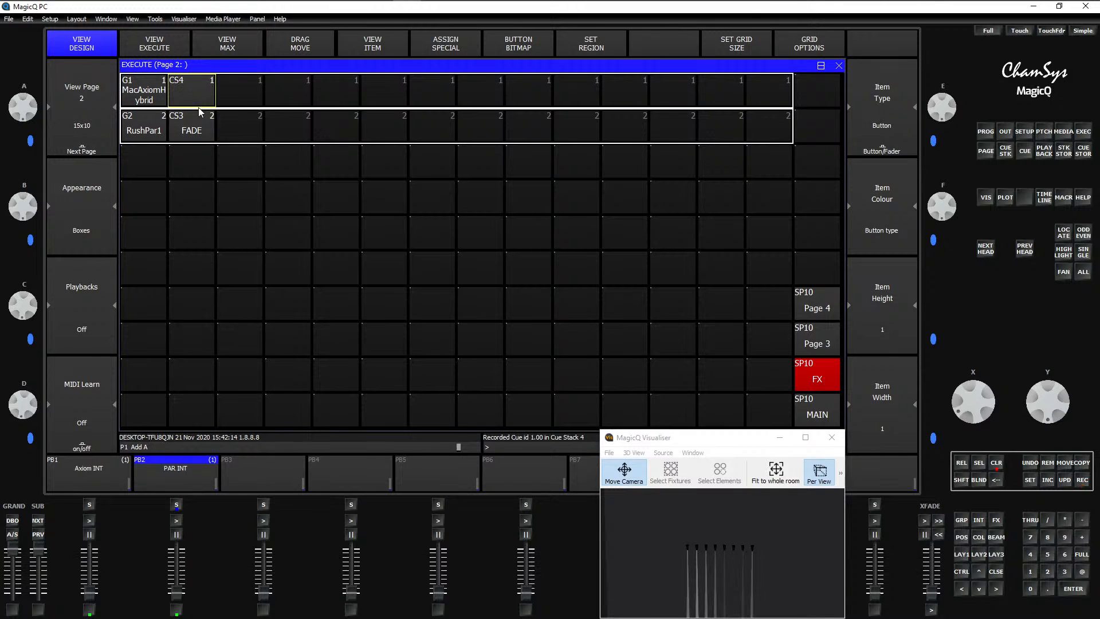
Step: Name the dim chase cue stack beside the MacAxiomHybrid group FADE and clear the programmer
{"action": "key", "text": "ctrl+s"}
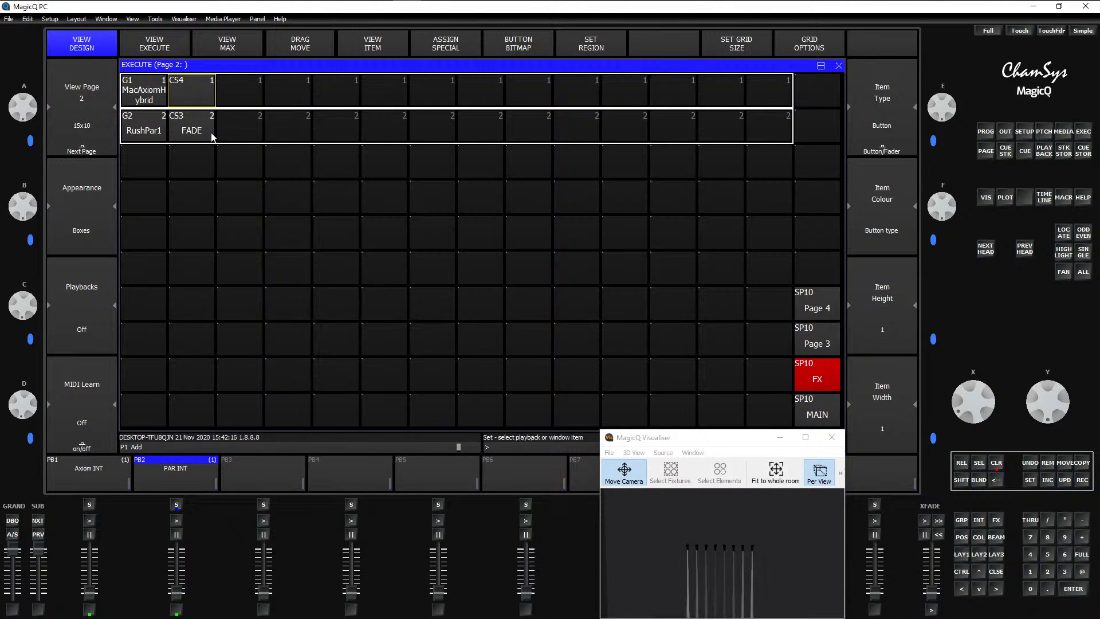
{"action": "left_click", "coordinate": [188, 81]}
{"action": "type", "text": "FADE"}
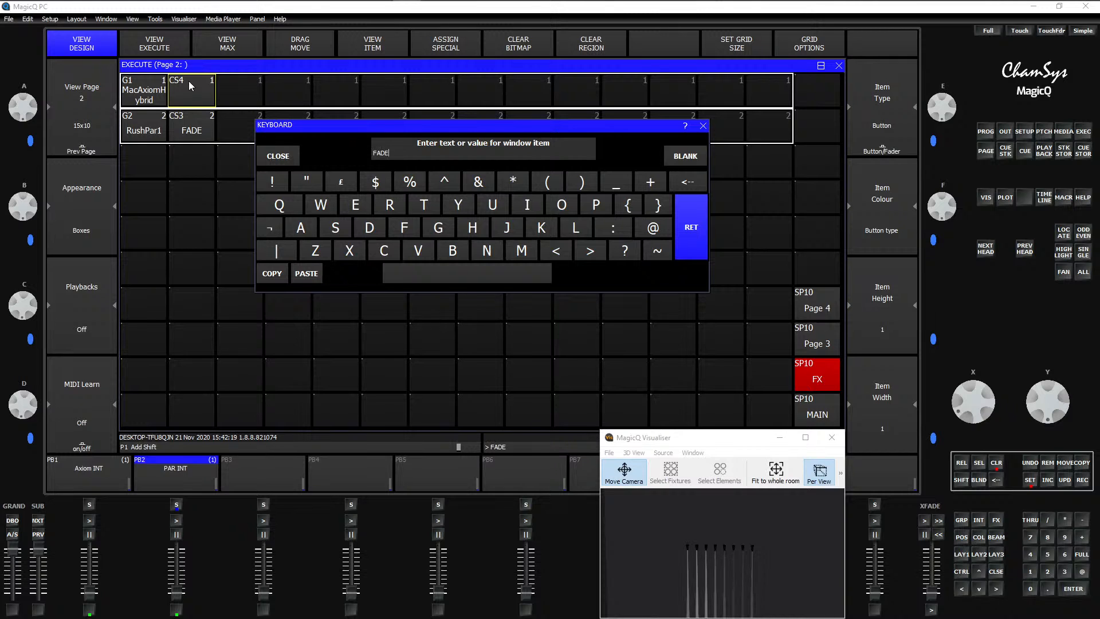
{"action": "key", "text": "Return"}
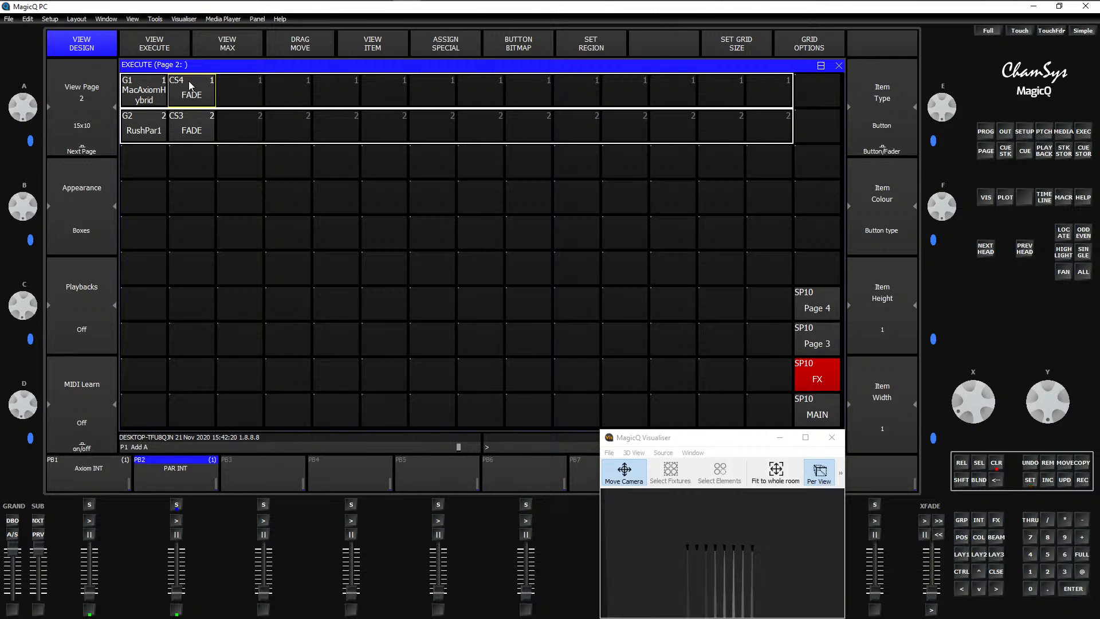
{"action": "key", "text": "ctrl+BackSpace"}
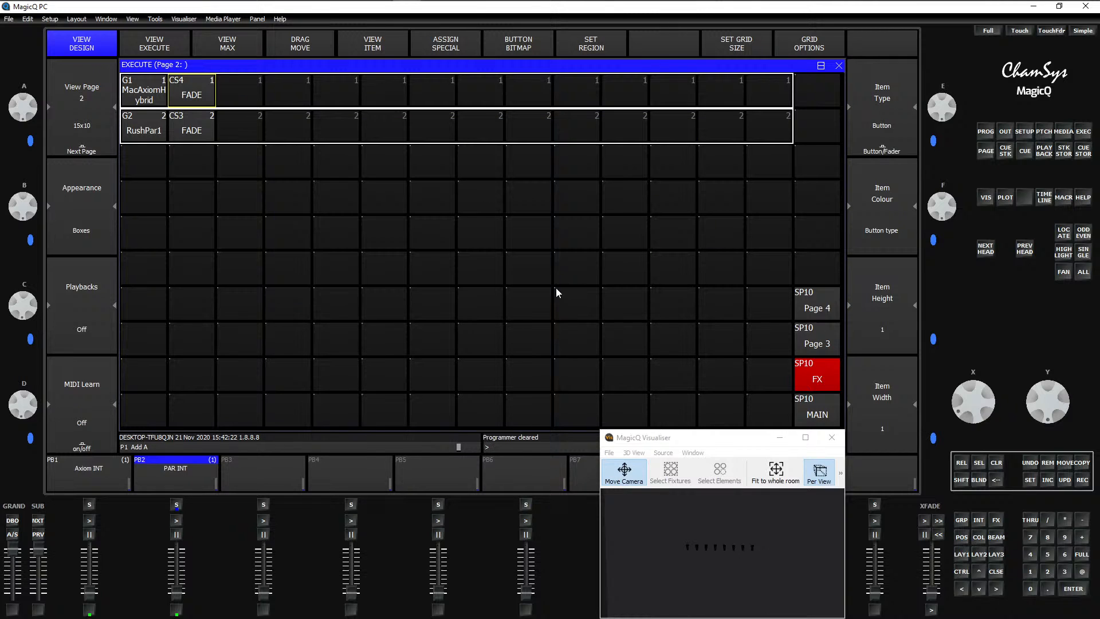
Step: Test the MacAxiomHybrid FADE item by switching it on with the Axiom INT playback and releasing it again
{"action": "key", "text": "q"}
{"action": "left_click", "coordinate": [212, 103]}
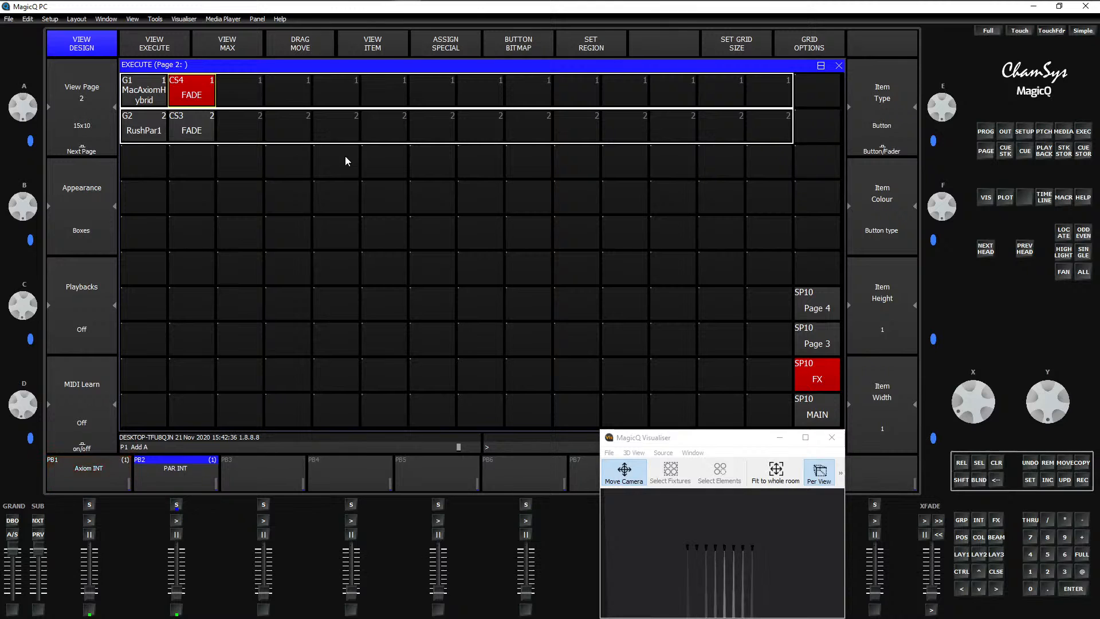
{"action": "left_click", "coordinate": [89, 612]}
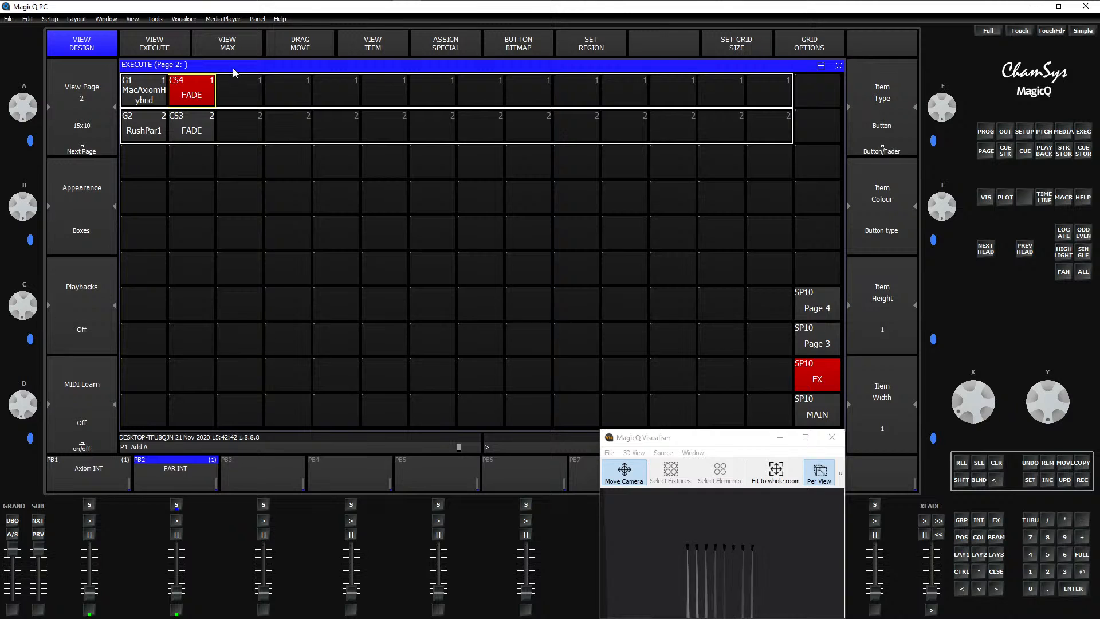
{"action": "left_click", "coordinate": [201, 79]}
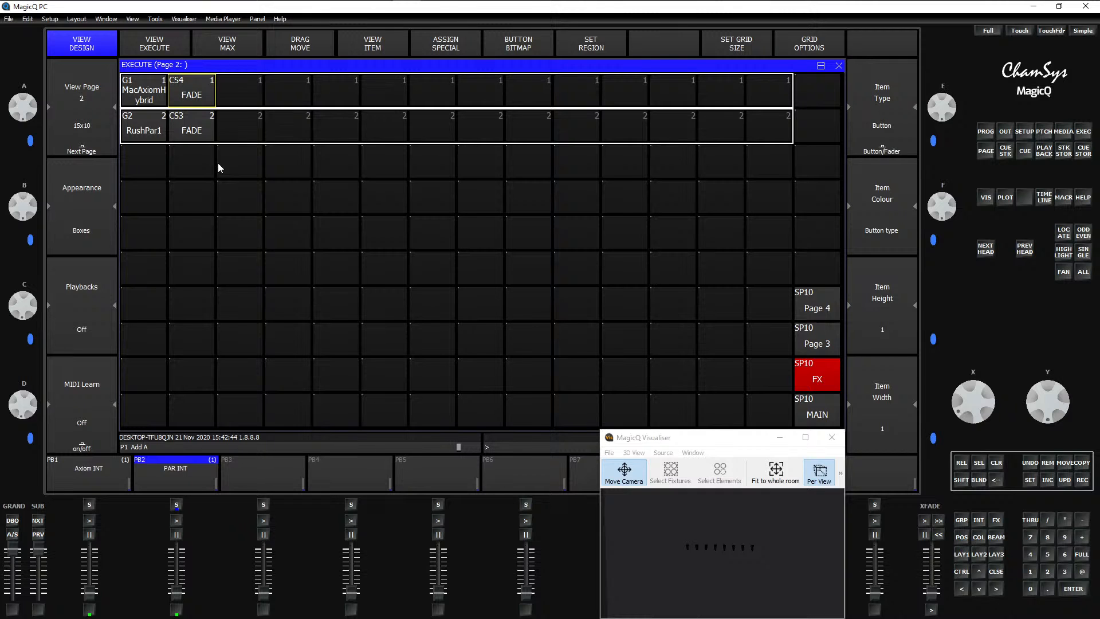
Step: Select the MacAxiomHybrid group, aim its heads with the down position palette, and check the beams in the Visualiser
{"action": "key", "text": "F1"}
{"action": "left_click", "coordinate": [159, 90]}
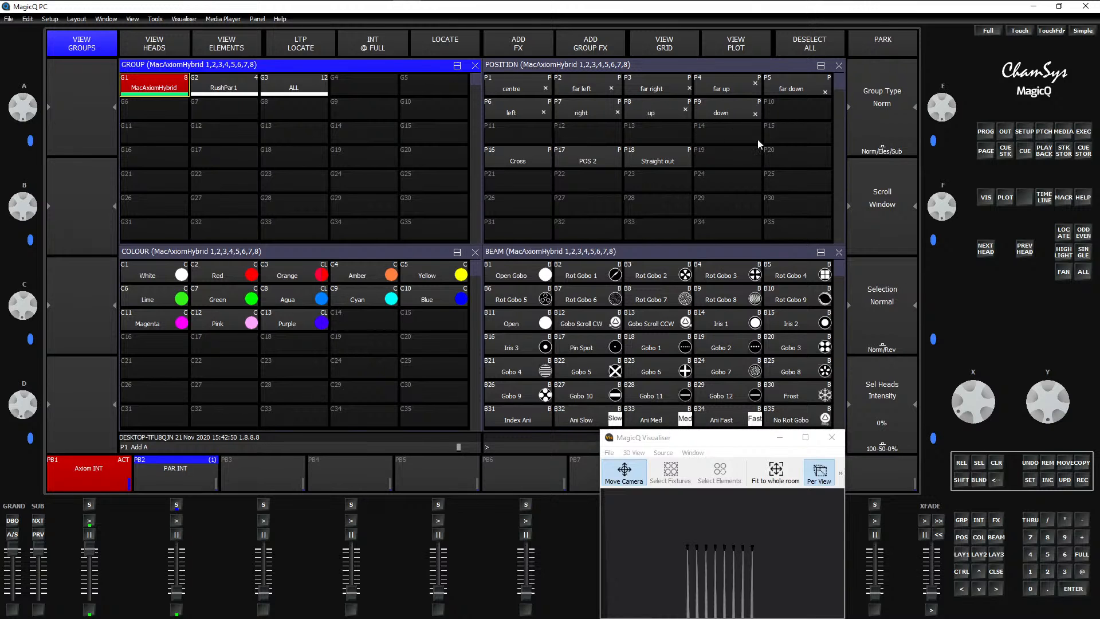
{"action": "left_click", "coordinate": [694, 66]}
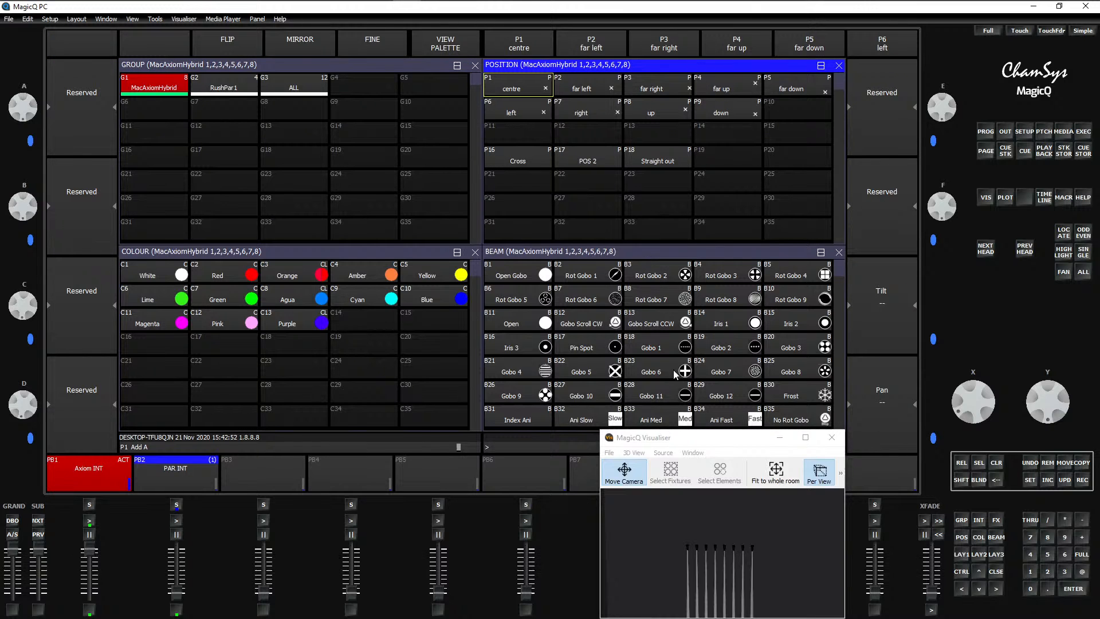
{"action": "left_click", "coordinate": [667, 510]}
{"action": "left_click_drag", "start_coordinate": [668, 510], "coordinate": [795, 565]}
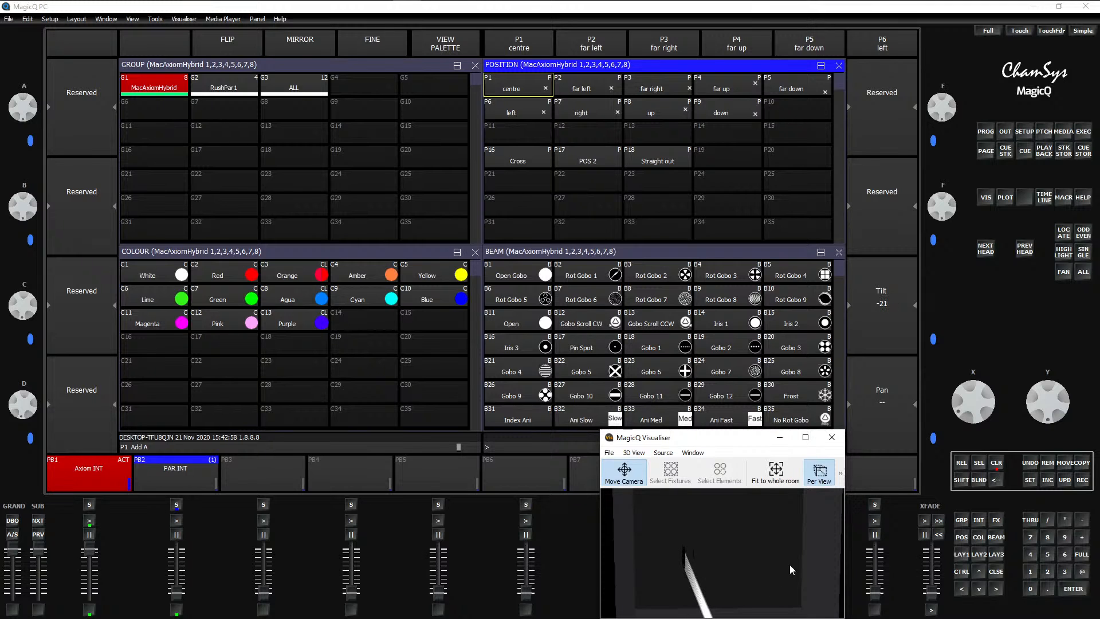
{"action": "left_click_drag", "start_coordinate": [789, 565], "coordinate": [760, 580]}
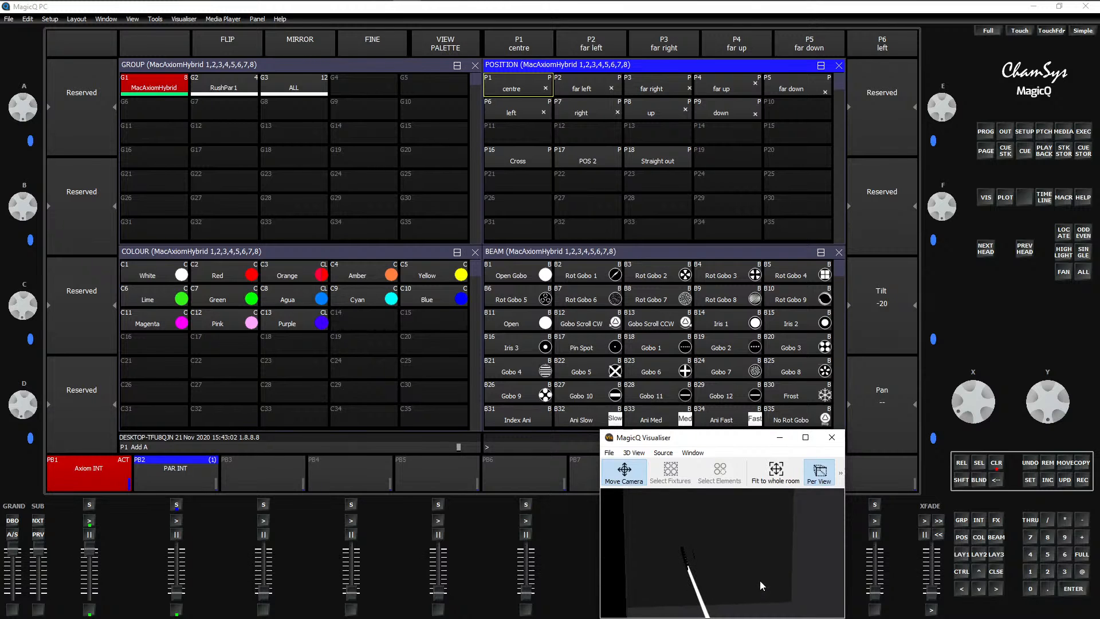
{"action": "left_click", "coordinate": [721, 111]}
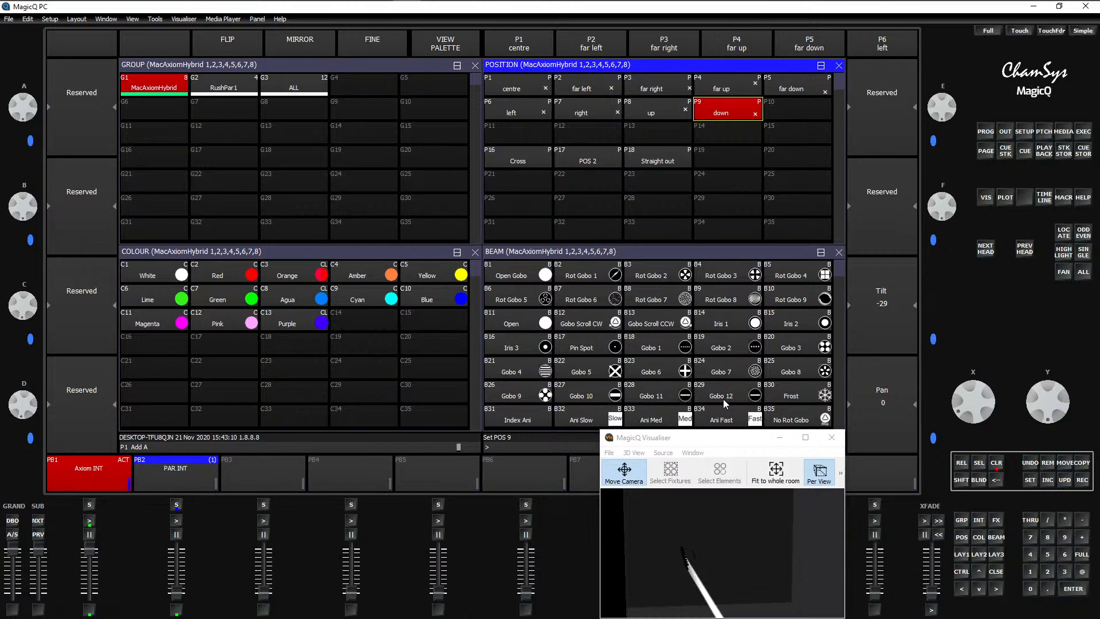
{"action": "left_click", "coordinate": [792, 474]}
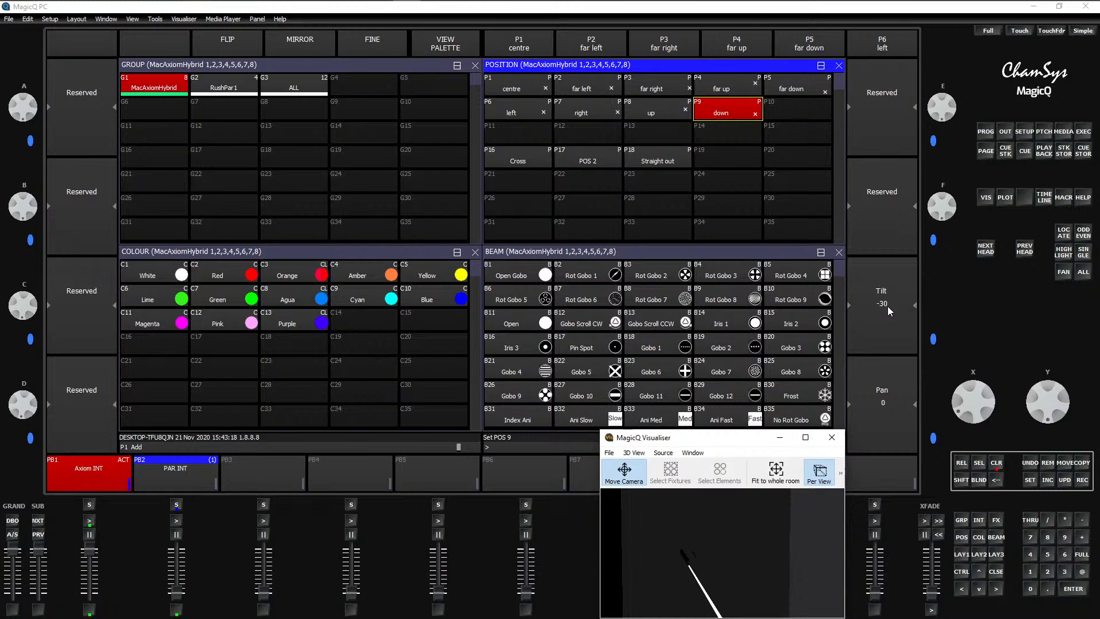
{"action": "left_click_drag", "start_coordinate": [740, 575], "coordinate": [477, 573]}
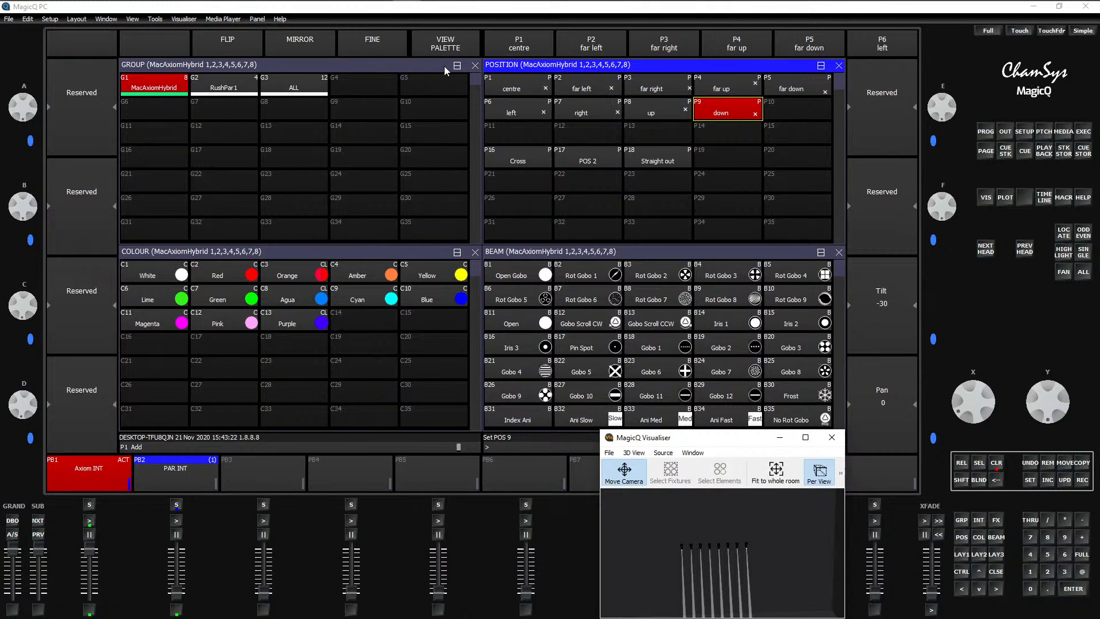
Step: Add the cross position FX to the selected MacAxiomHybrid heads
{"action": "left_click", "coordinate": [378, 64]}
{"action": "left_click", "coordinate": [524, 42]}
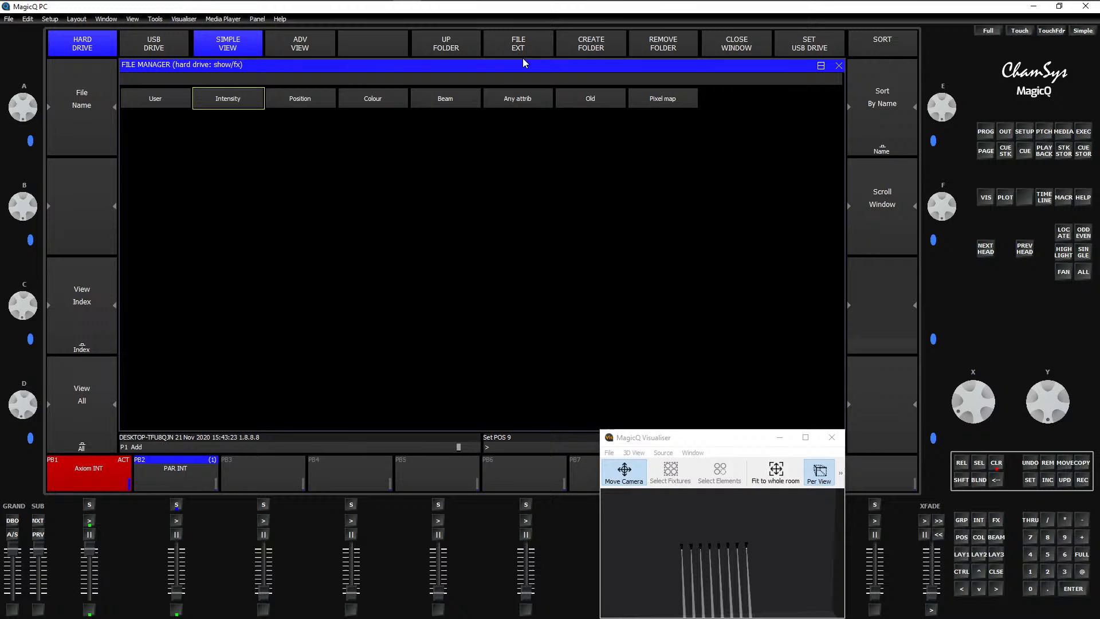
{"action": "left_click", "coordinate": [303, 100]}
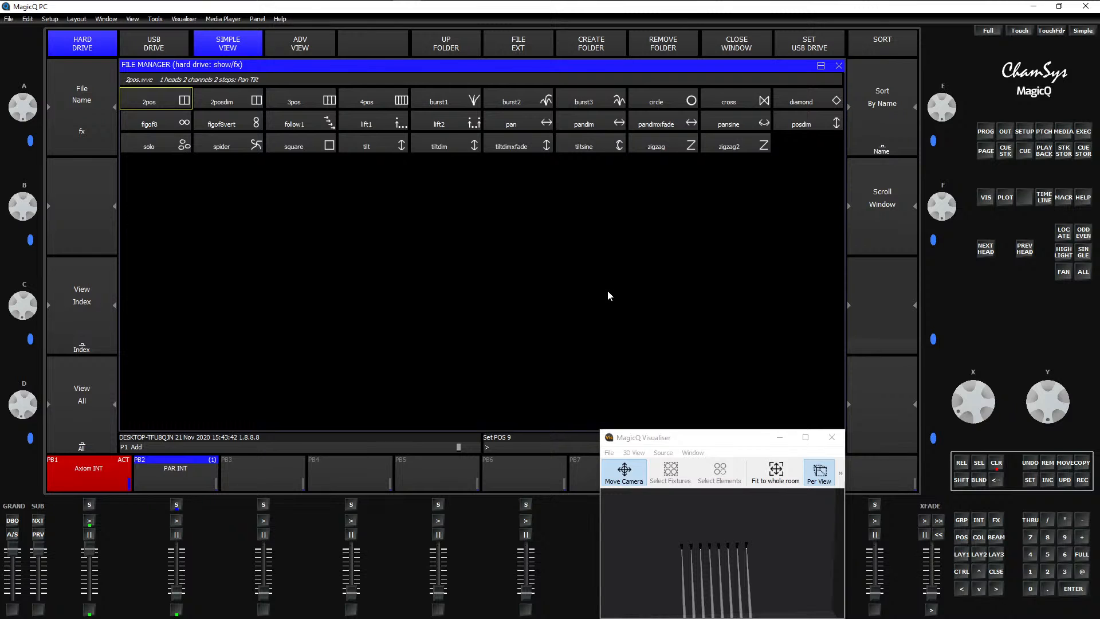
{"action": "left_click", "coordinate": [737, 106]}
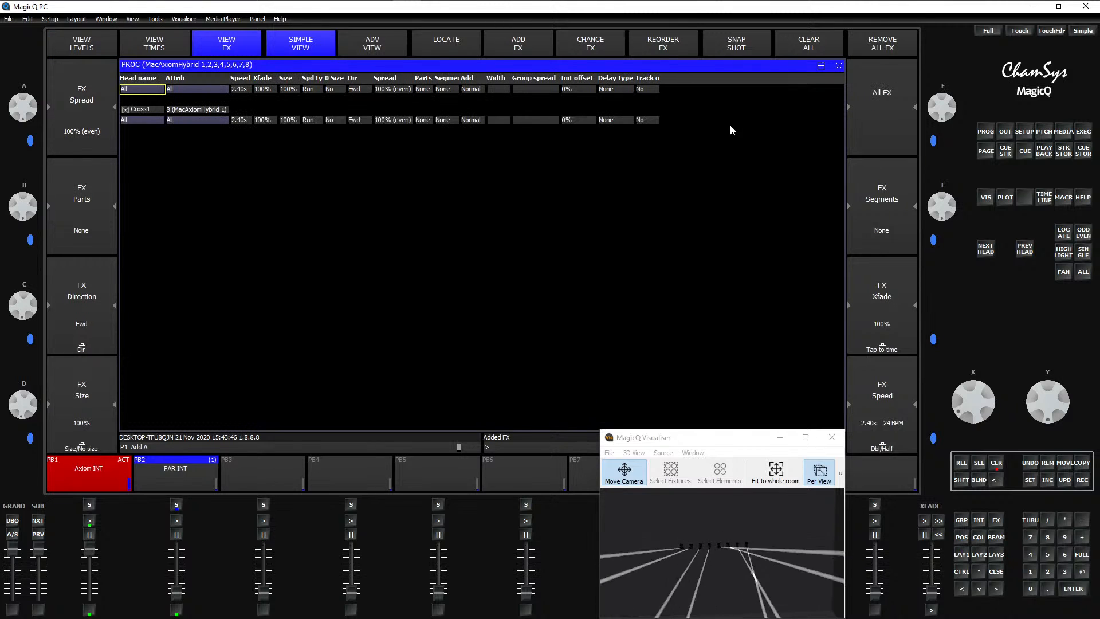
Step: Try a size of 30% for the cross FX and reduce it to 15%
{"action": "left_click_drag", "start_coordinate": [770, 570], "coordinate": [765, 521]}
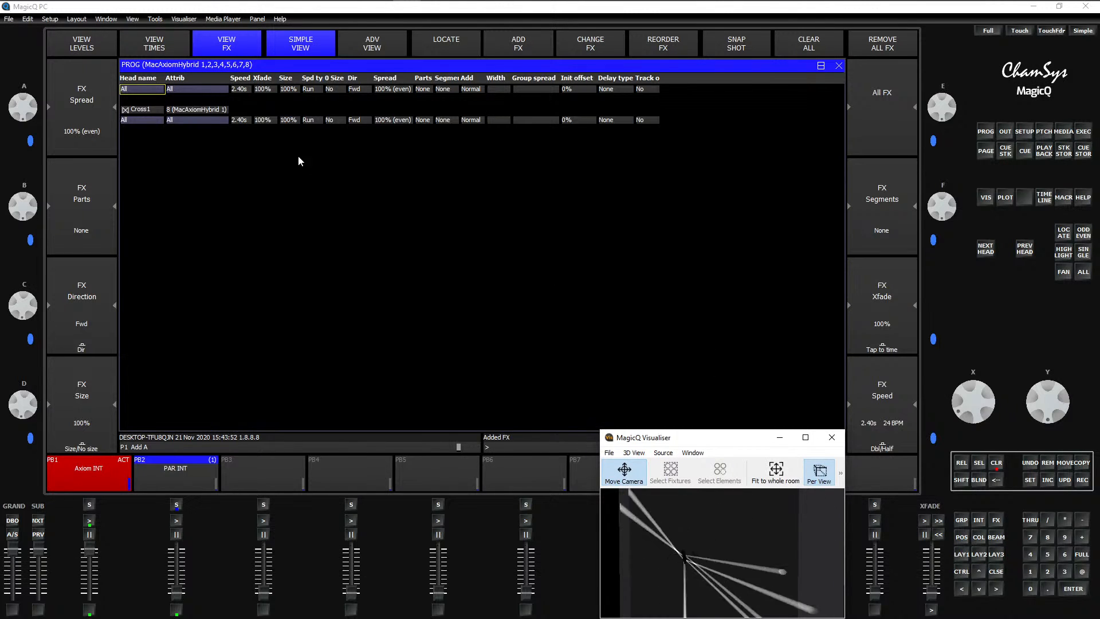
{"action": "left_click", "coordinate": [297, 88]}
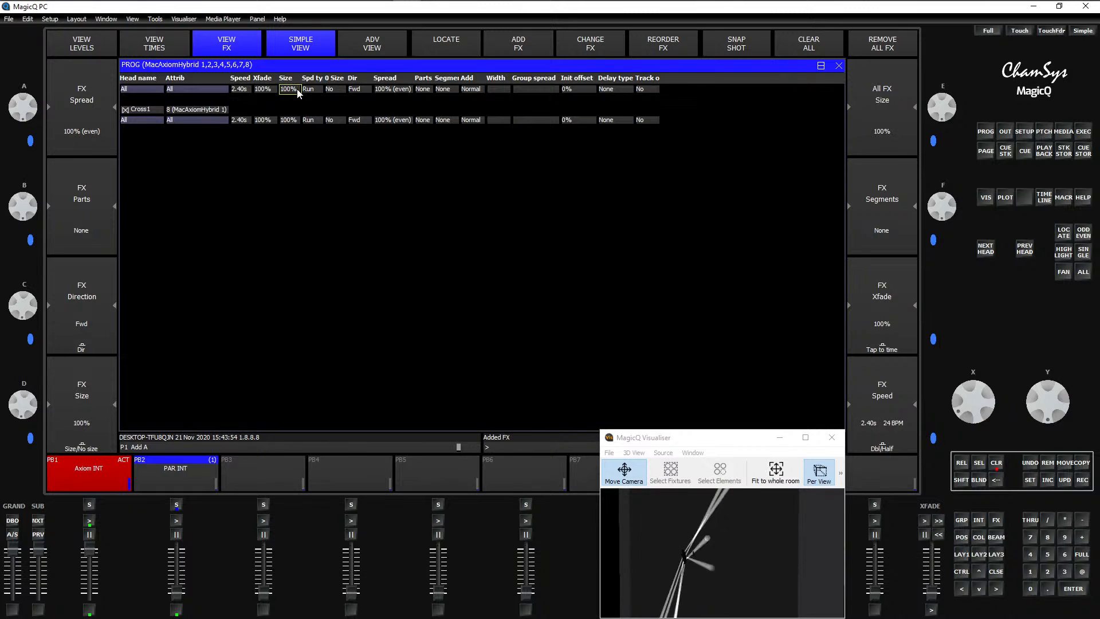
{"action": "type", "text": "30"}
{"action": "key", "text": "Return"}
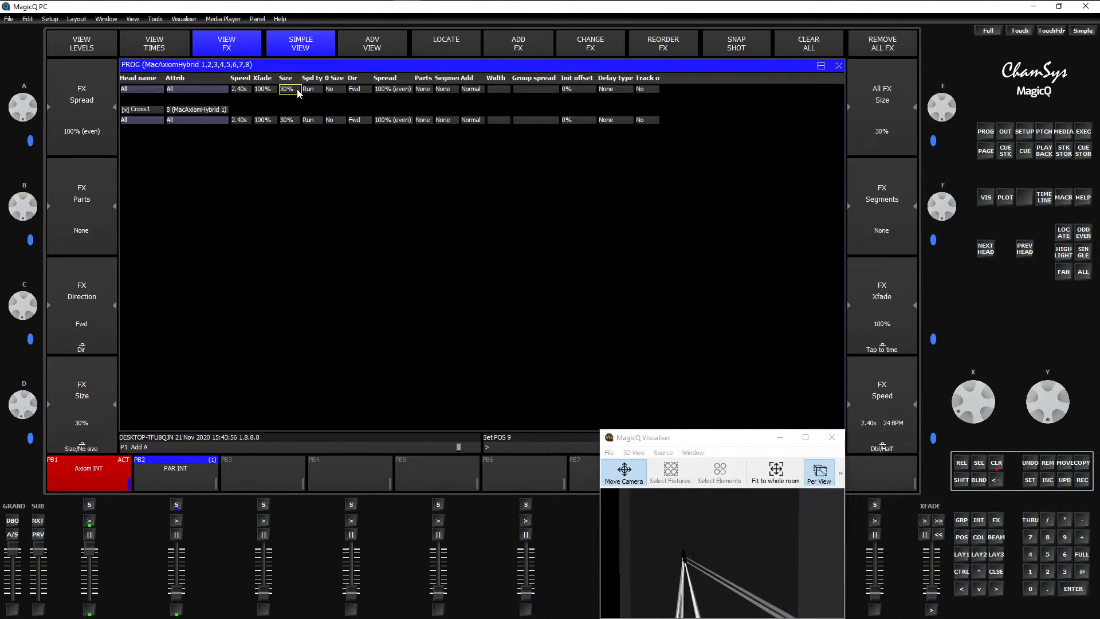
{"action": "type", "text": "15"}
{"action": "key", "text": "Return"}
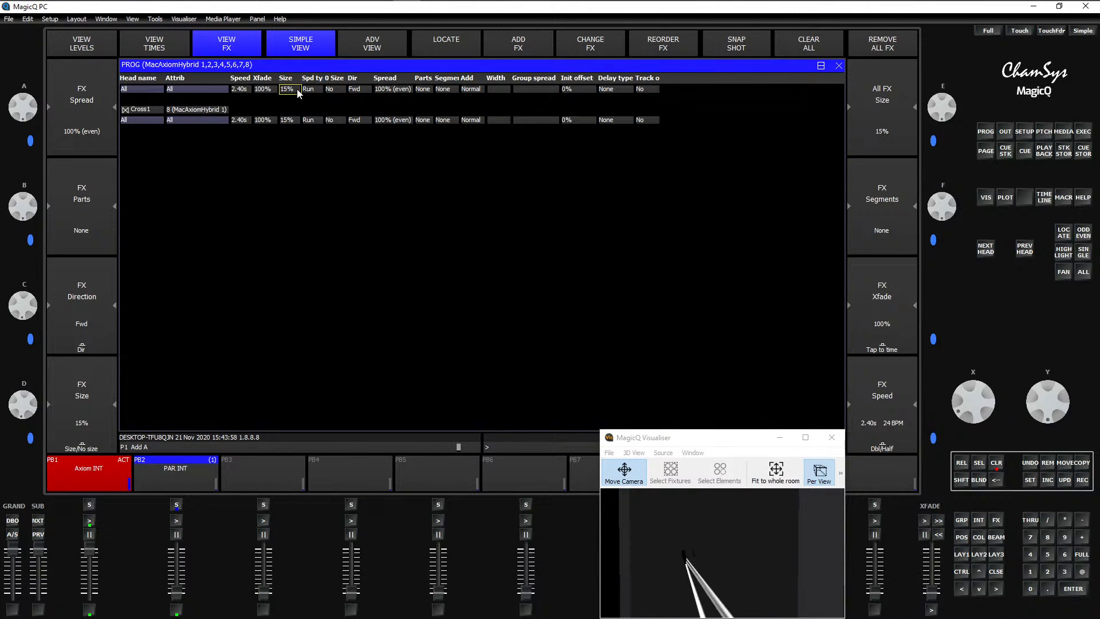
Step: Set the cross FX speed to 0.60s and its direction to Odd/Even
{"action": "left_click", "coordinate": [761, 568]}
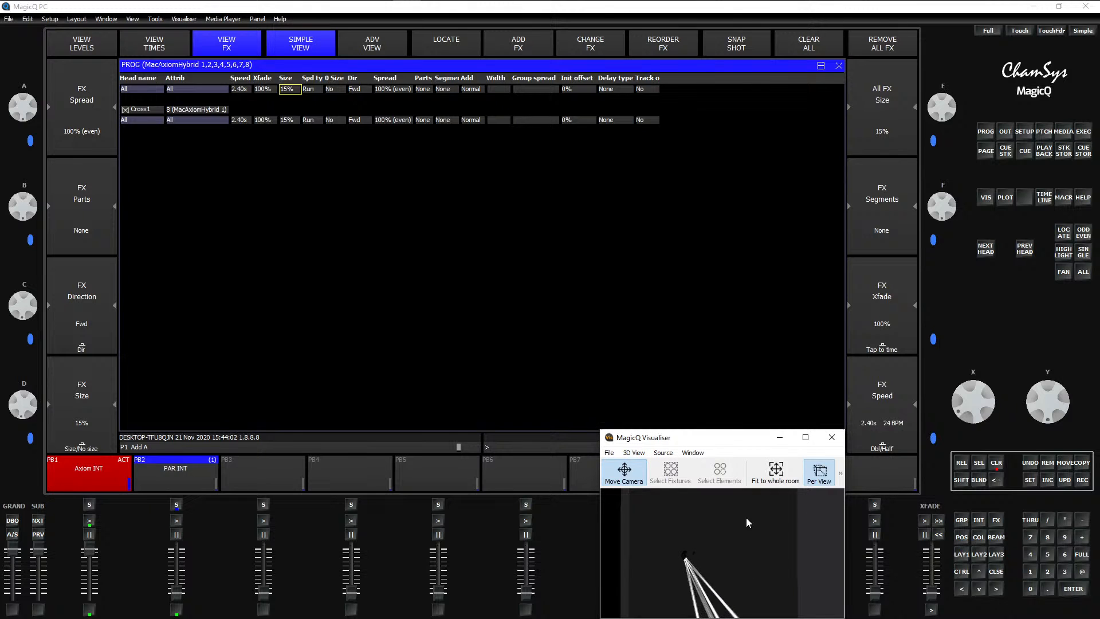
{"action": "left_click_drag", "start_coordinate": [746, 520], "coordinate": [458, 552]}
{"action": "left_click_drag", "start_coordinate": [816, 599], "coordinate": [621, 568]}
{"action": "left_click", "coordinate": [882, 393]}
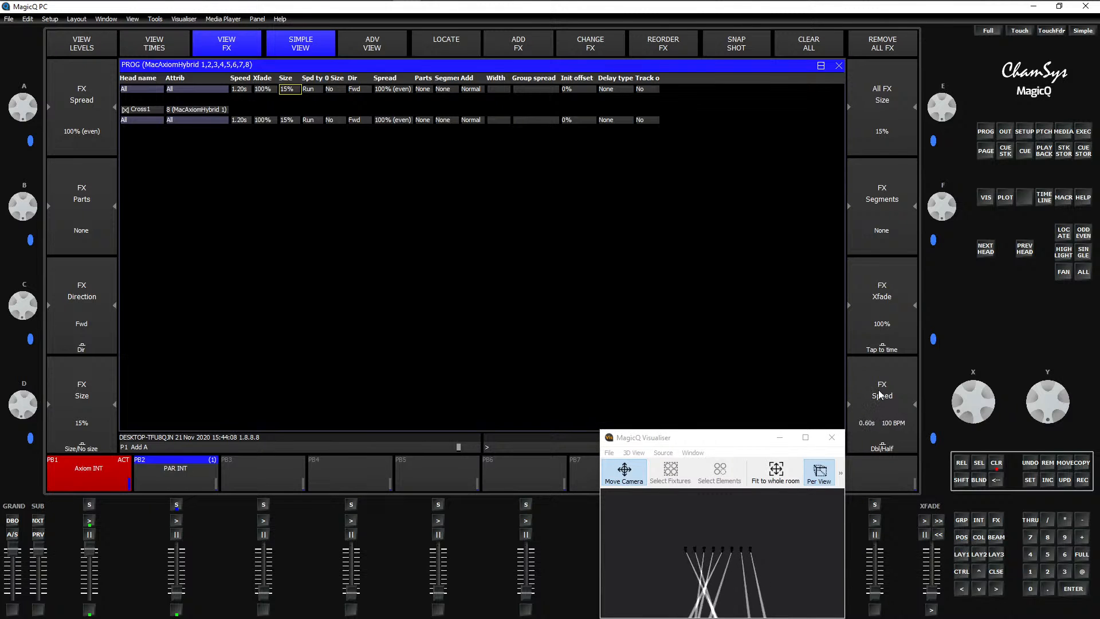
{"action": "left_click", "coordinate": [872, 401]}
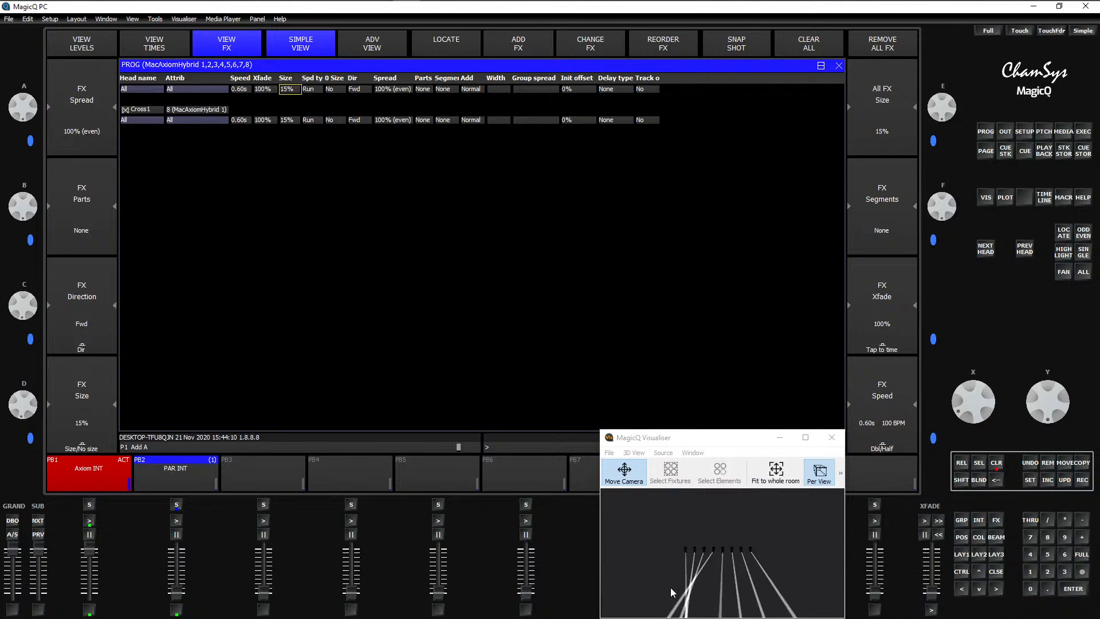
{"action": "left_click", "coordinate": [92, 332]}
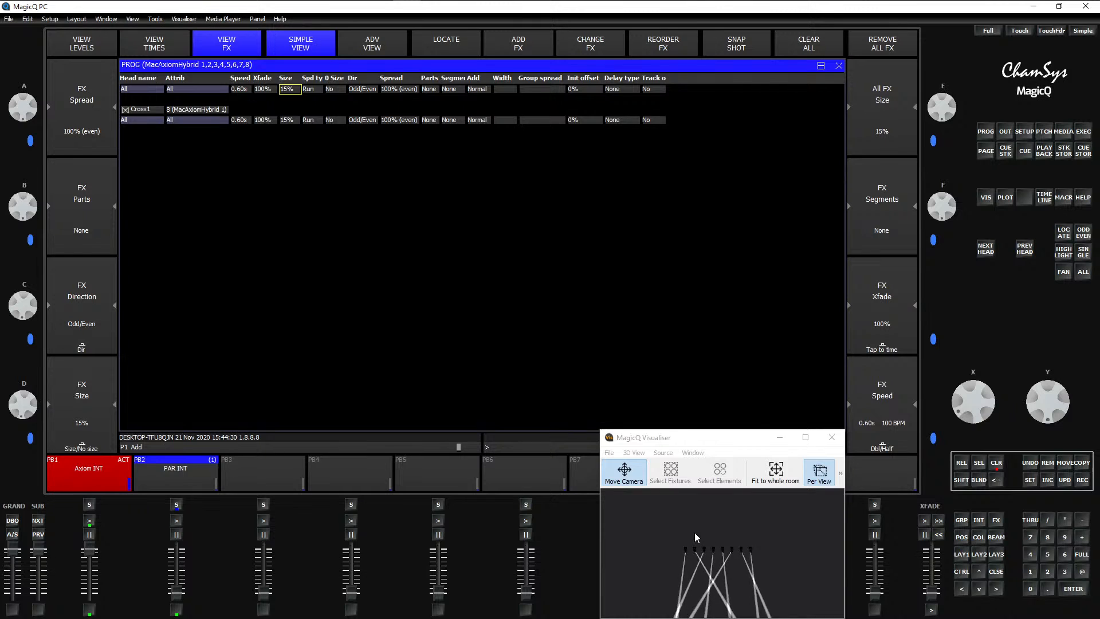
Step: Record the cross FX to an empty Execute cell in the MacAxiomHybrid row and name it Cross
{"action": "left_click", "coordinate": [1005, 131]}
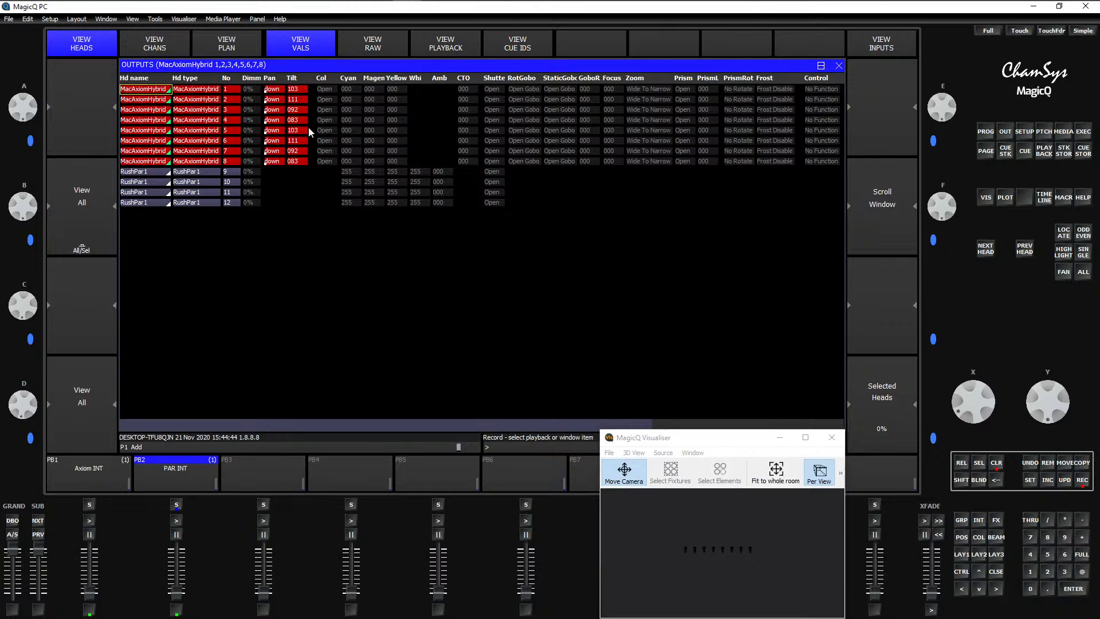
{"action": "left_click", "coordinate": [1084, 133]}
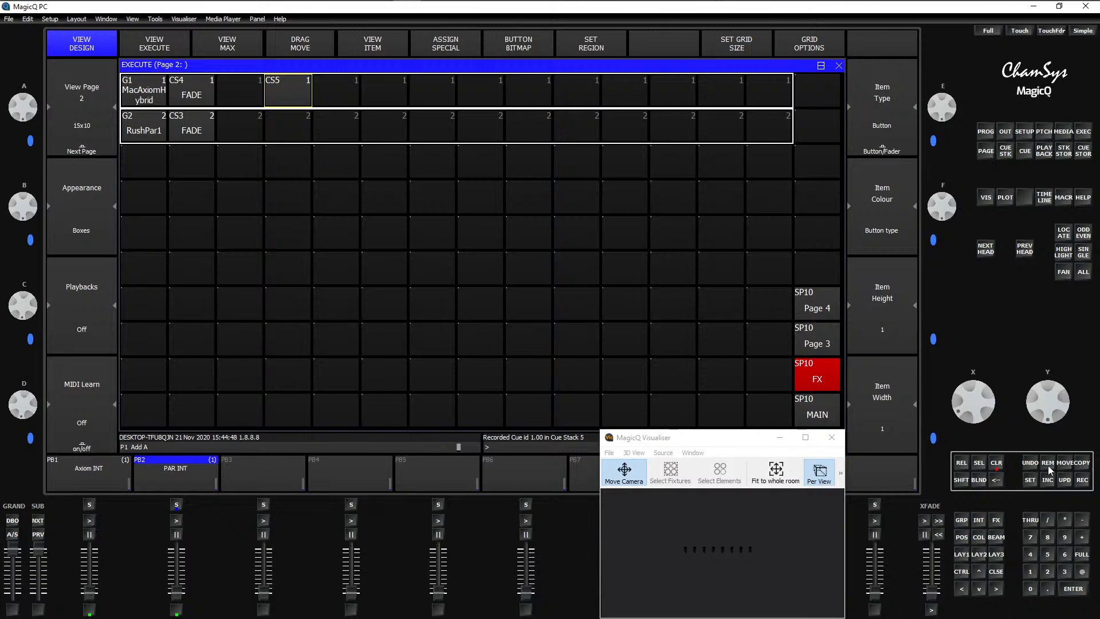
{"action": "left_click", "coordinate": [293, 98]}
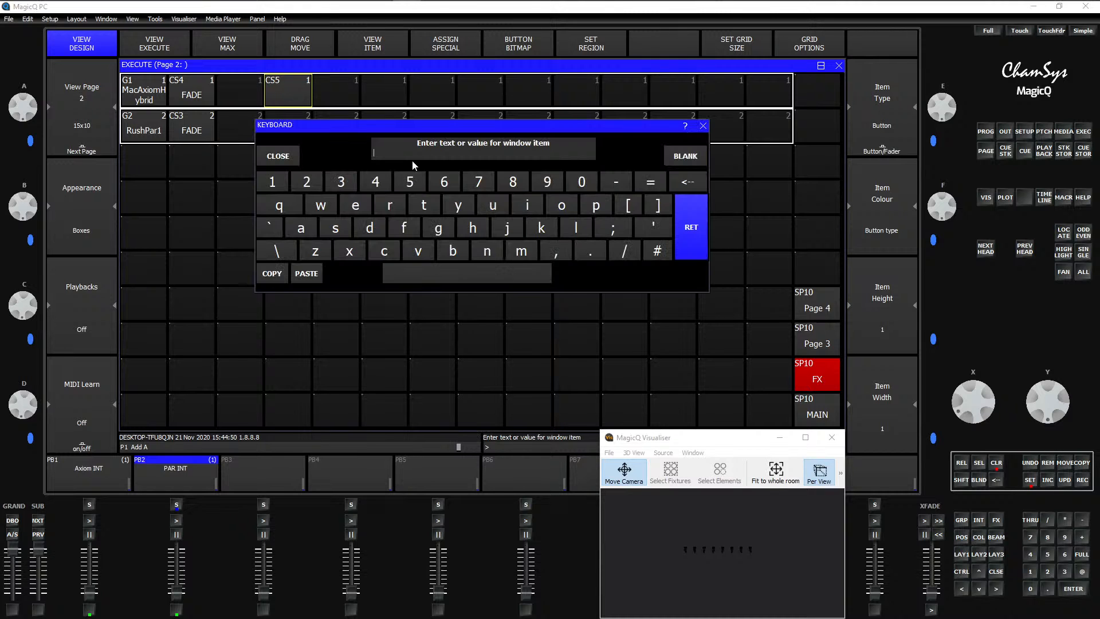
{"action": "key", "text": "shift"}
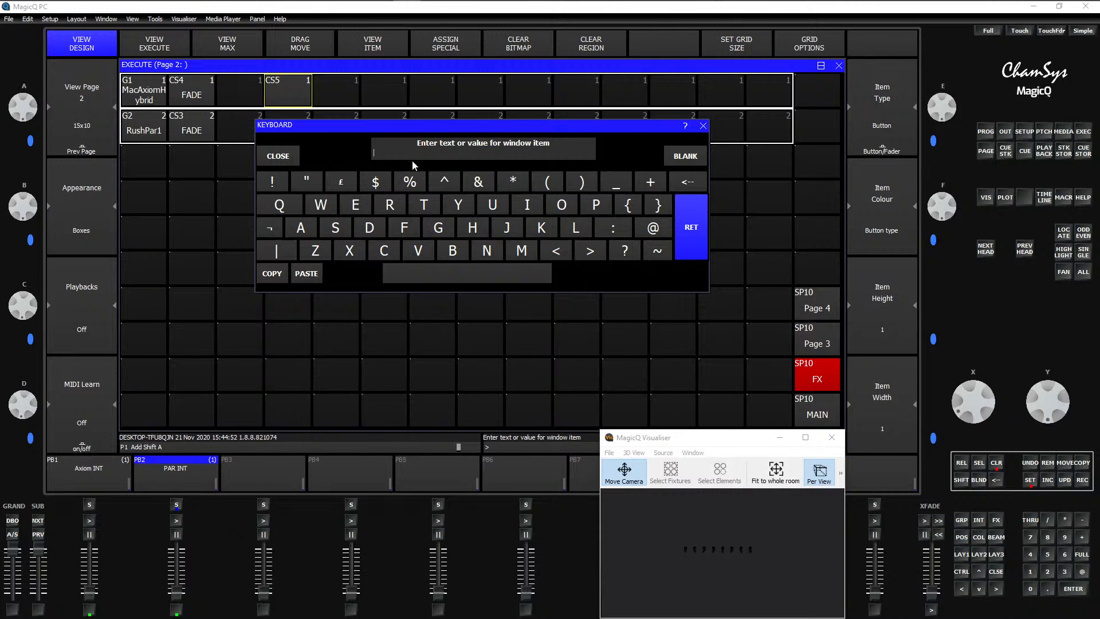
{"action": "type", "text": "Cross"}
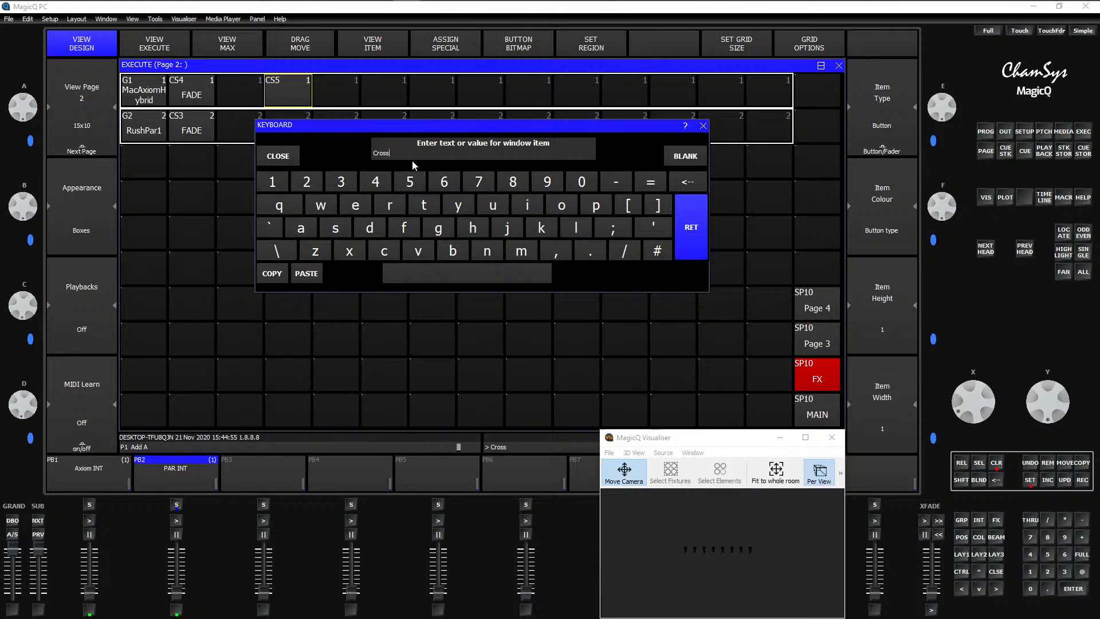
{"action": "key", "text": "Return"}
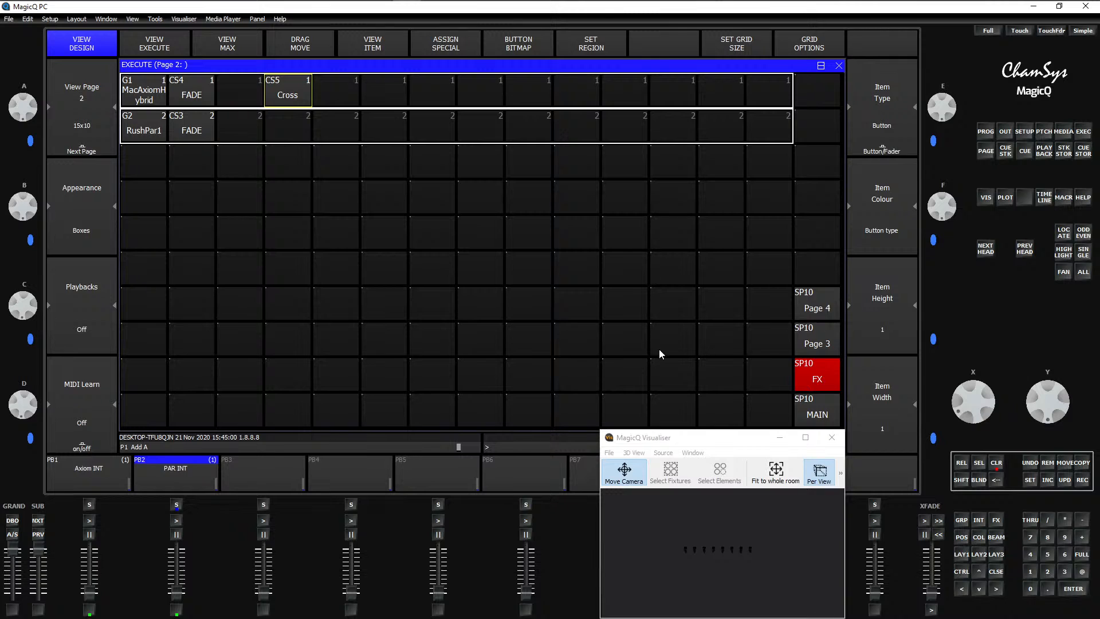
Step: Clear the programmer and test the Cross item by turning it on and off
{"action": "key", "text": "ctrl+BackSpace"}
{"action": "left_click", "coordinate": [273, 92]}
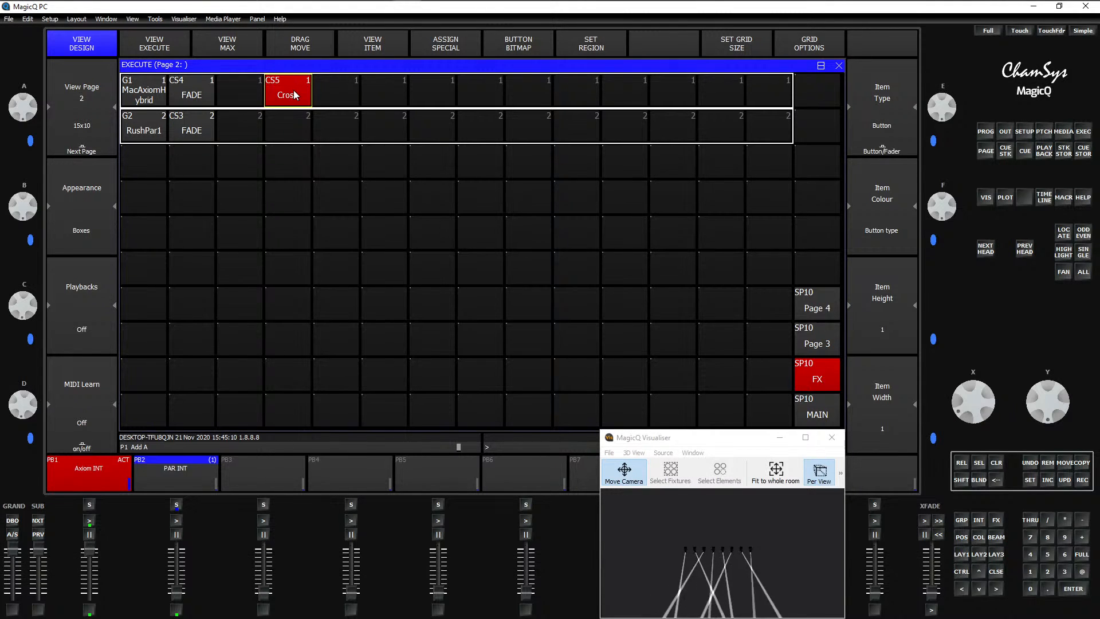
{"action": "left_click", "coordinate": [303, 90]}
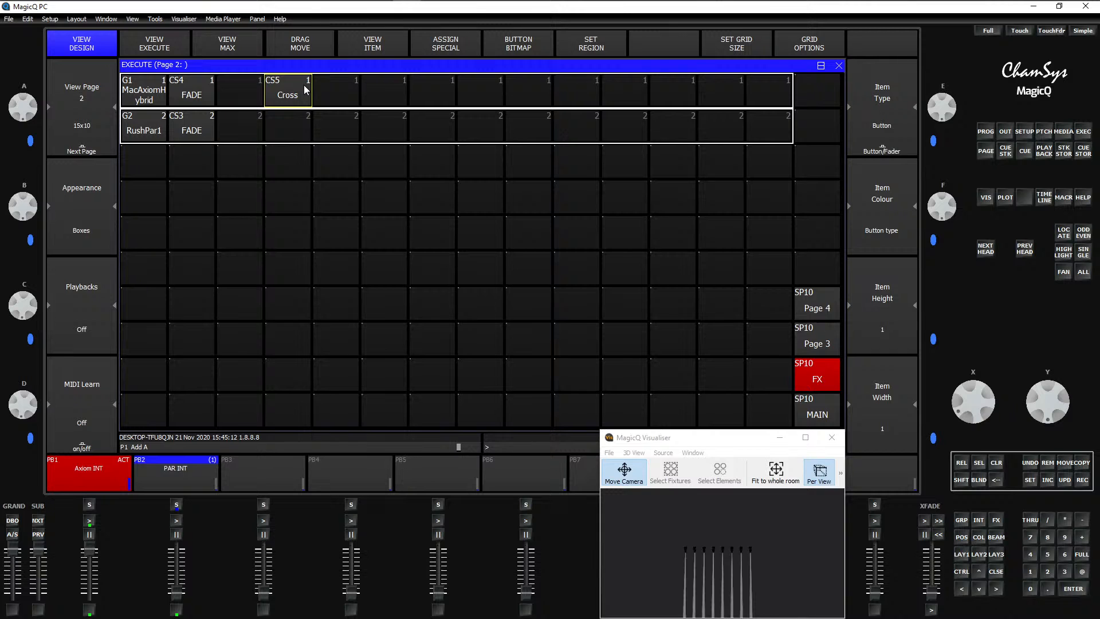
Step: Select the MacAxiomHybrid group and add the circle position FX to its heads
{"action": "key", "text": "ctrl+F1"}
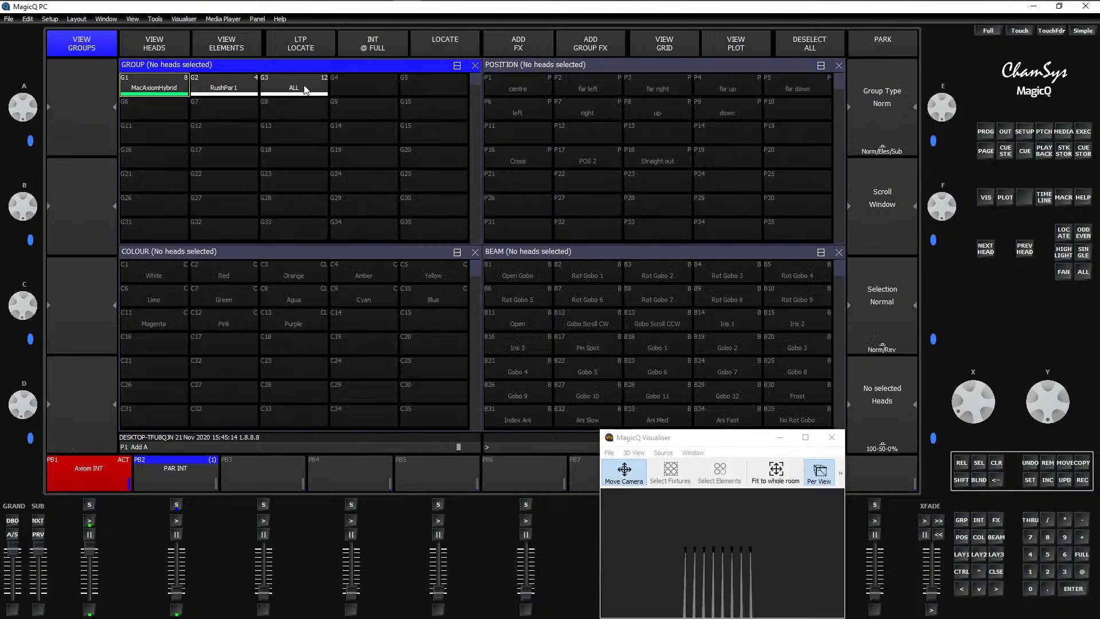
{"action": "left_click_drag", "start_coordinate": [673, 515], "coordinate": [625, 568]}
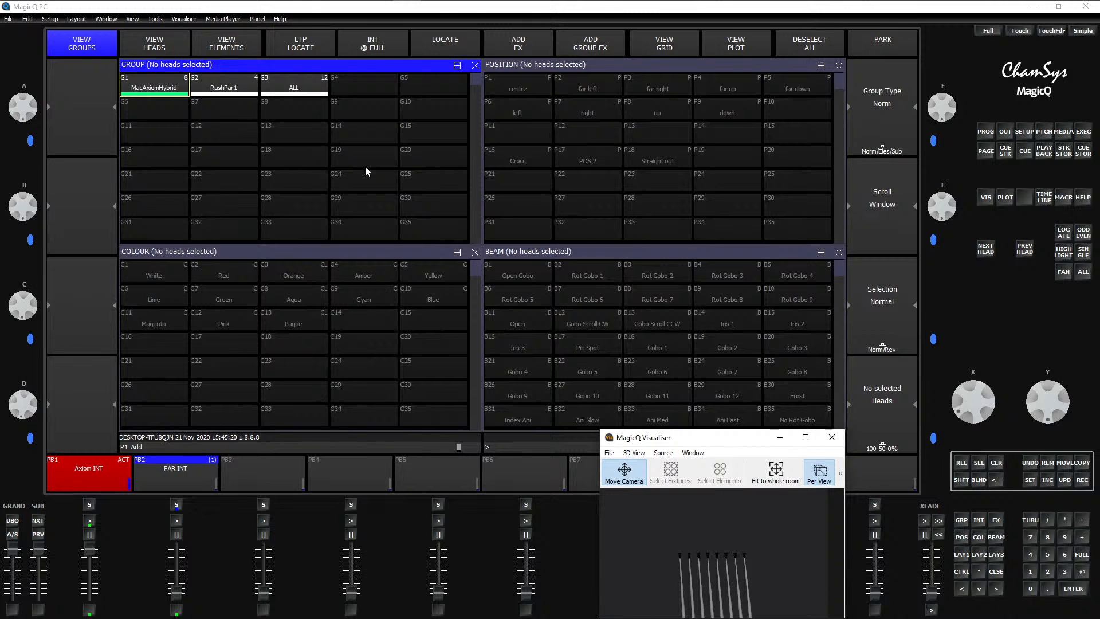
{"action": "left_click", "coordinate": [187, 77]}
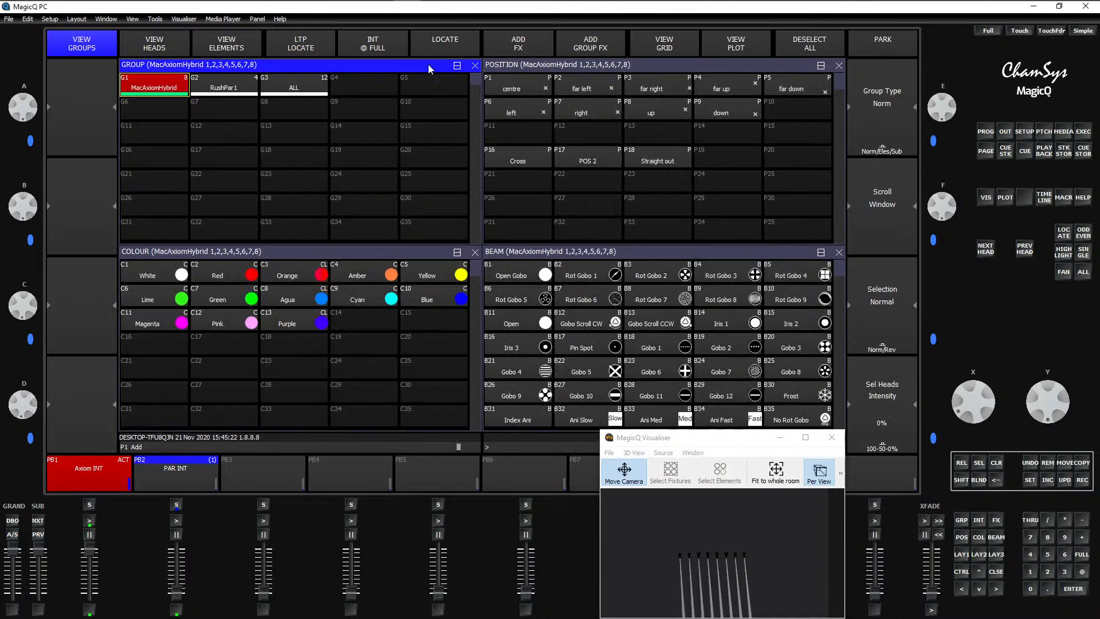
{"action": "left_click", "coordinate": [513, 43]}
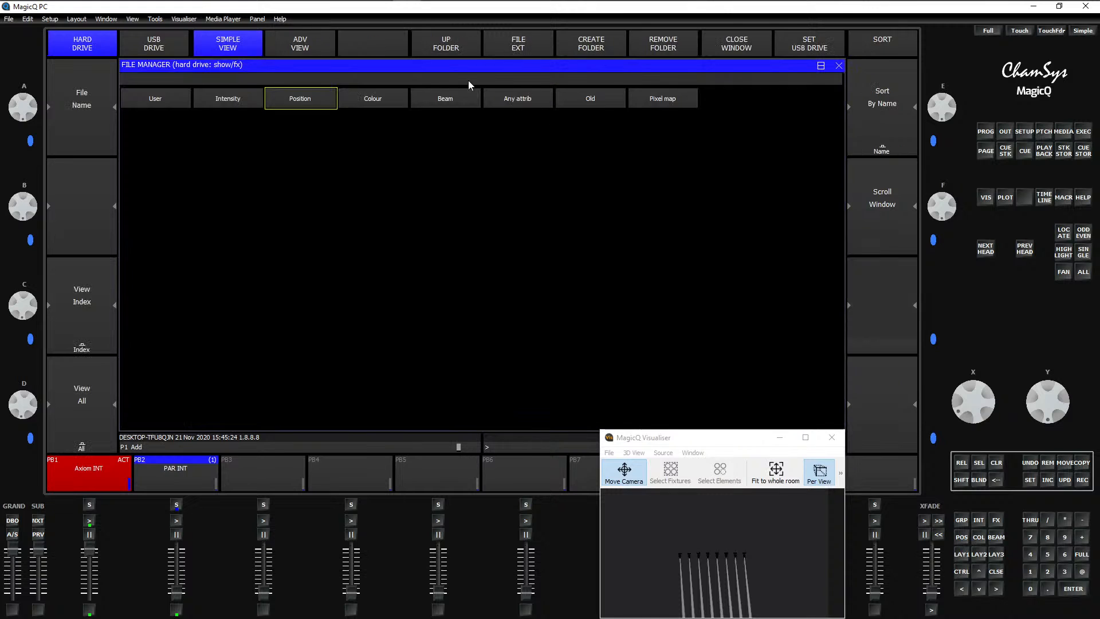
{"action": "left_click", "coordinate": [317, 103]}
{"action": "left_click", "coordinate": [681, 102]}
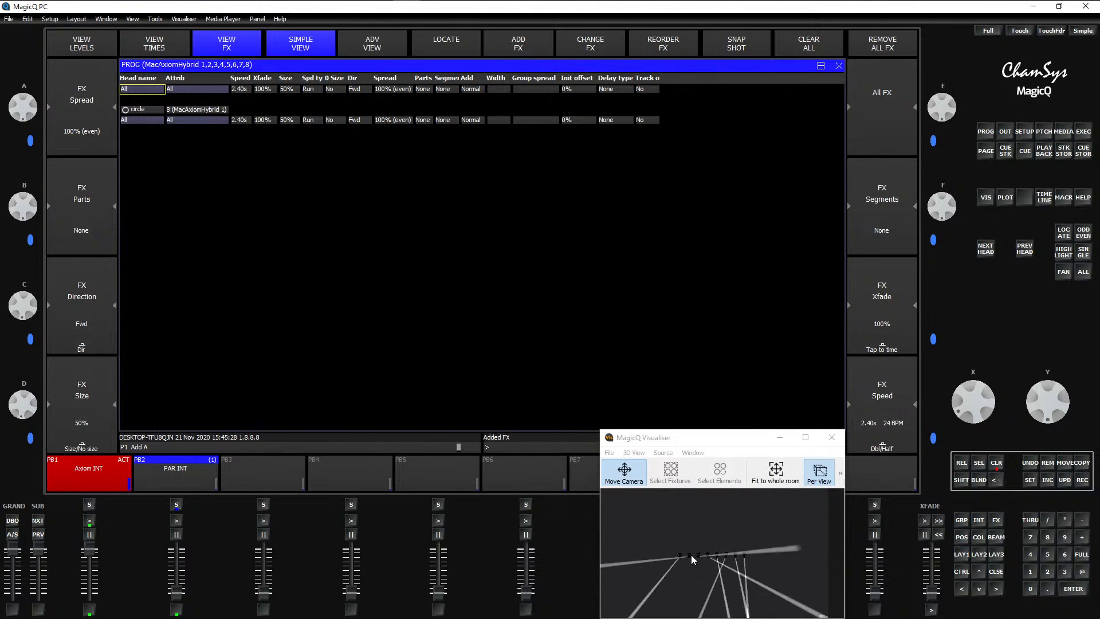
Step: Try a size of 30% for the circle FX and reduce it to 15%
{"action": "left_click_drag", "start_coordinate": [691, 555], "coordinate": [821, 560]}
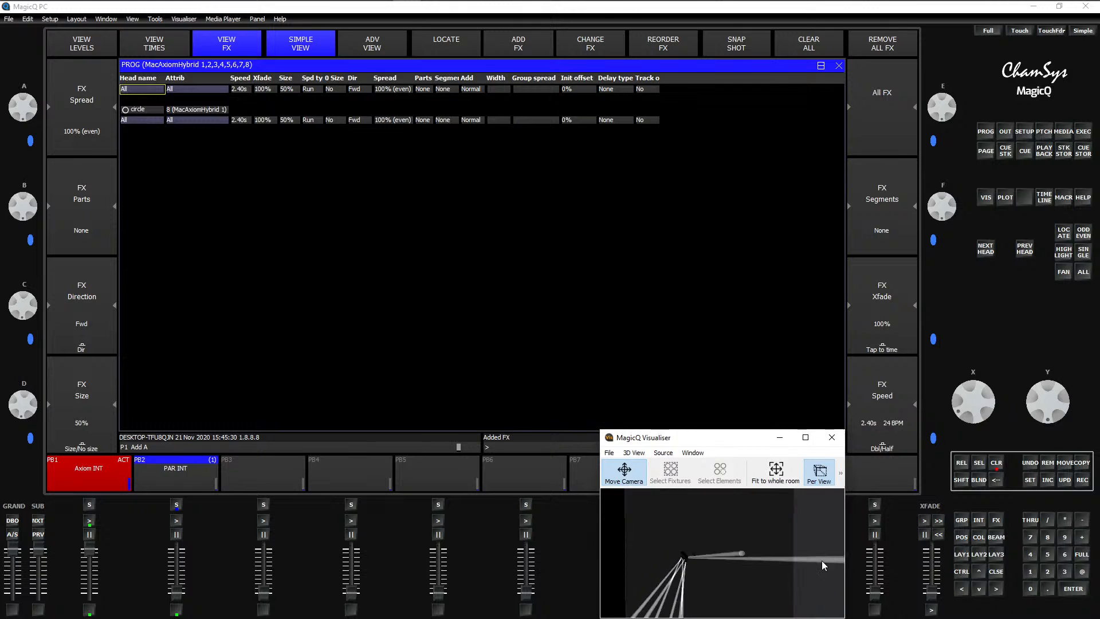
{"action": "left_click", "coordinate": [288, 89]}
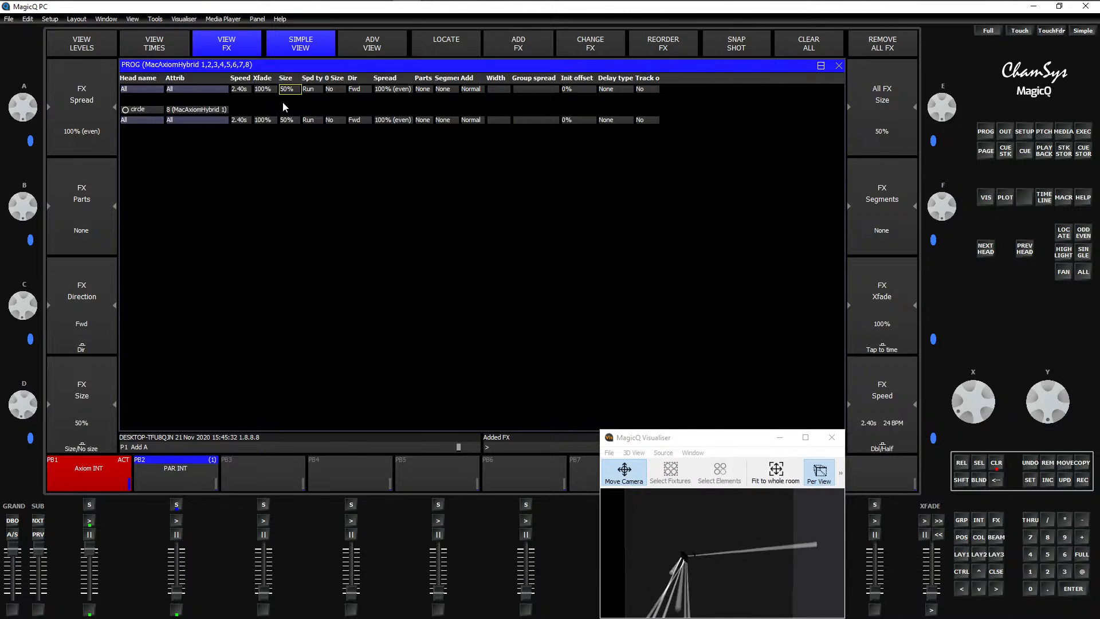
{"action": "type", "text": "30"}
{"action": "key", "text": "Return"}
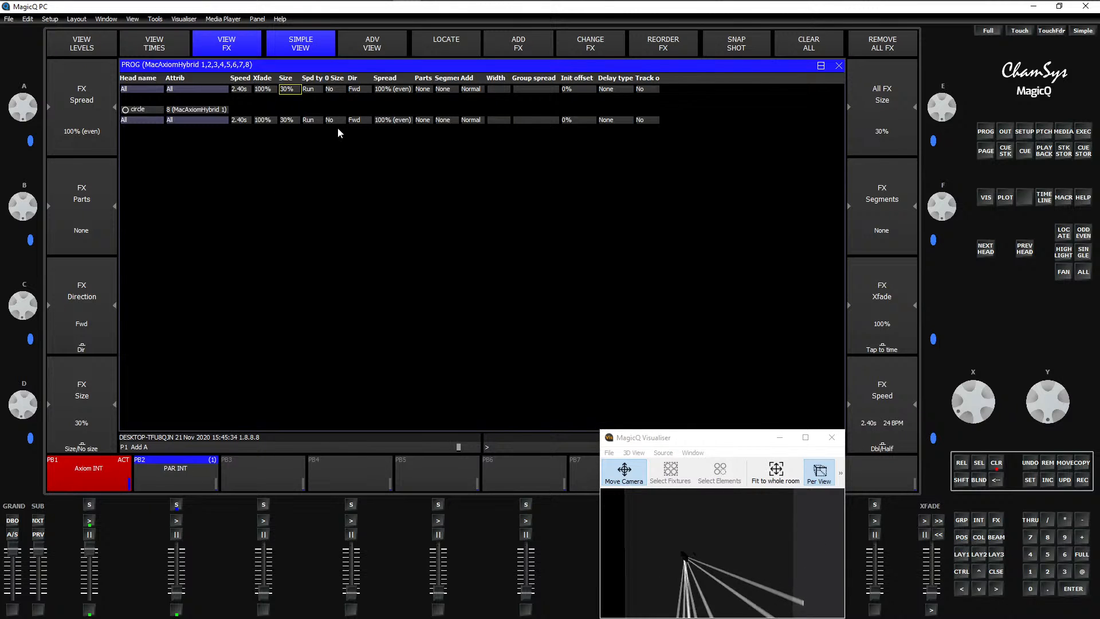
{"action": "type", "text": "15"}
{"action": "key", "text": "Return"}
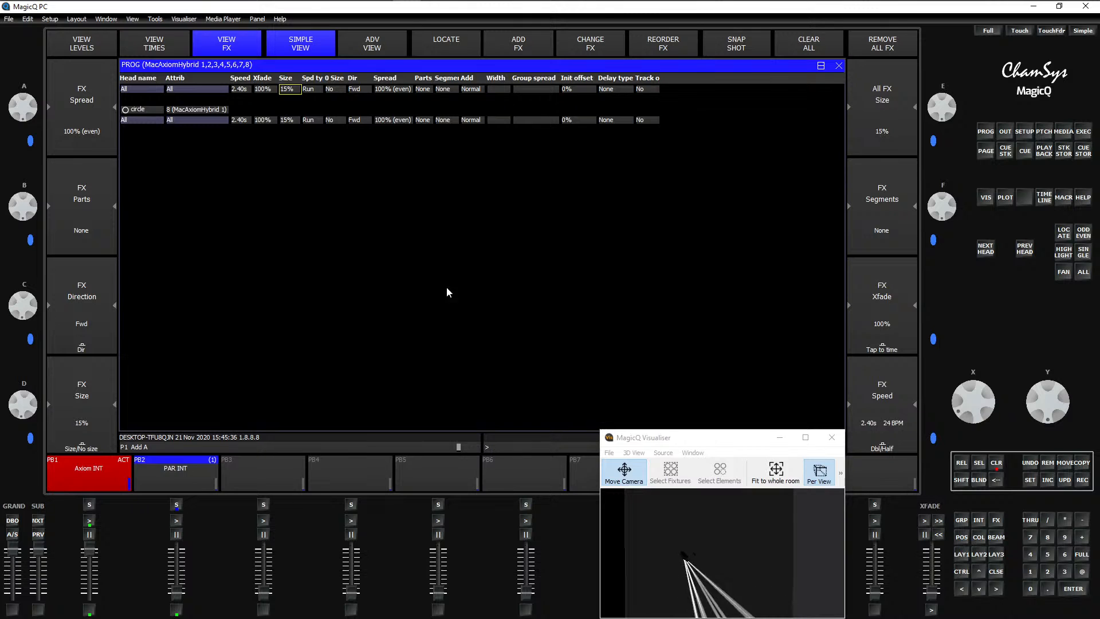
Step: Set the circle FX speed to 0.60s
{"action": "left_click_drag", "start_coordinate": [800, 573], "coordinate": [243, 567]}
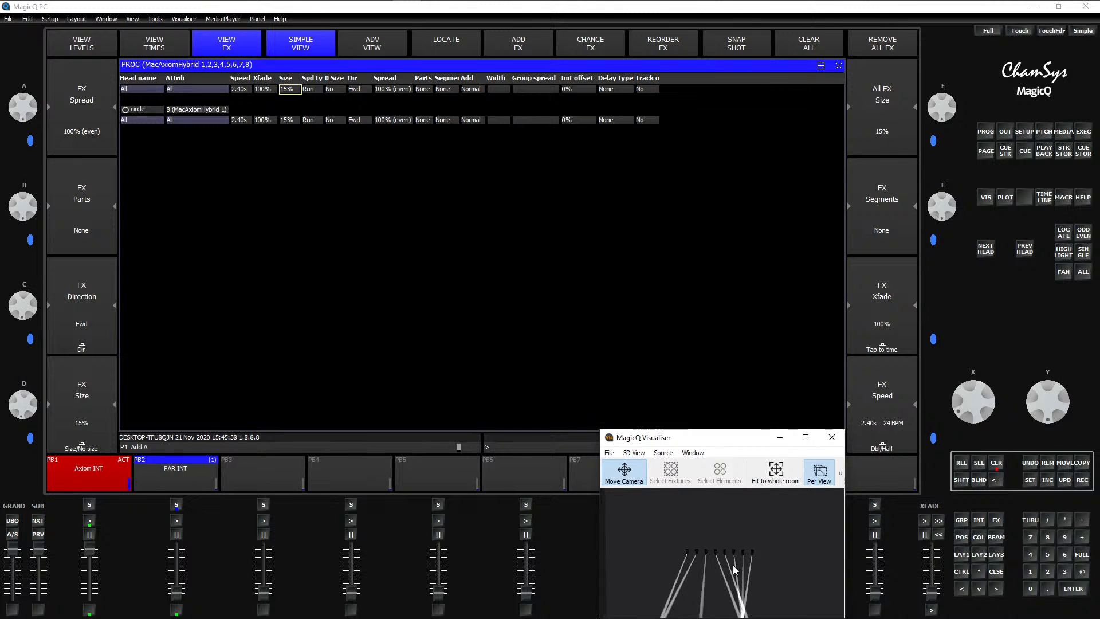
{"action": "scroll", "coordinate": [737, 569], "scroll_direction": "down", "scroll_amount": 3}
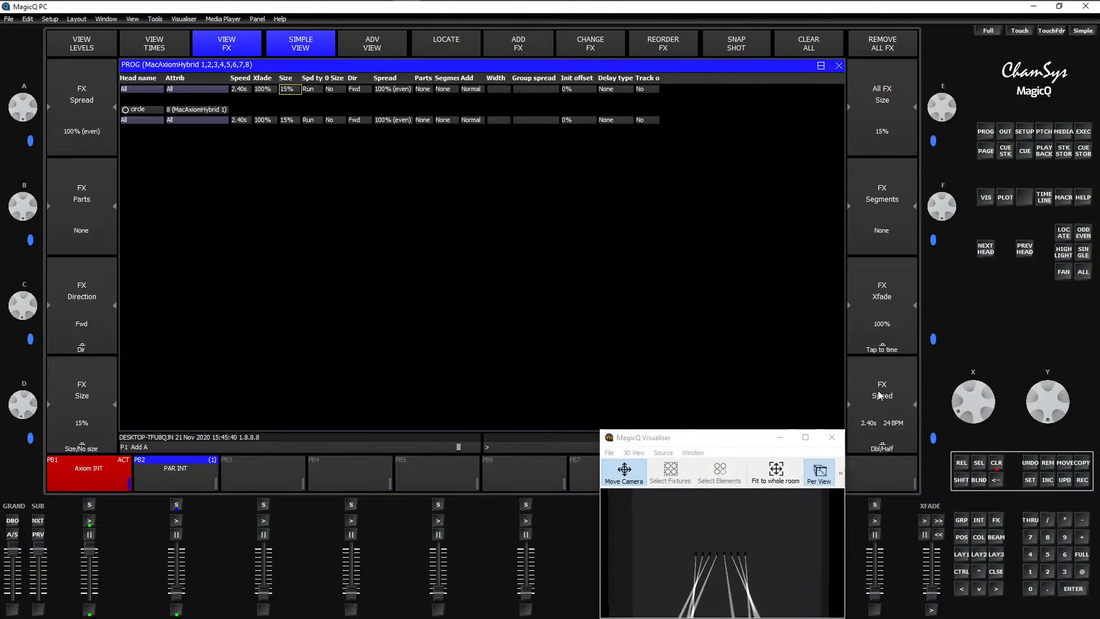
{"action": "double_click", "coordinate": [882, 396]}
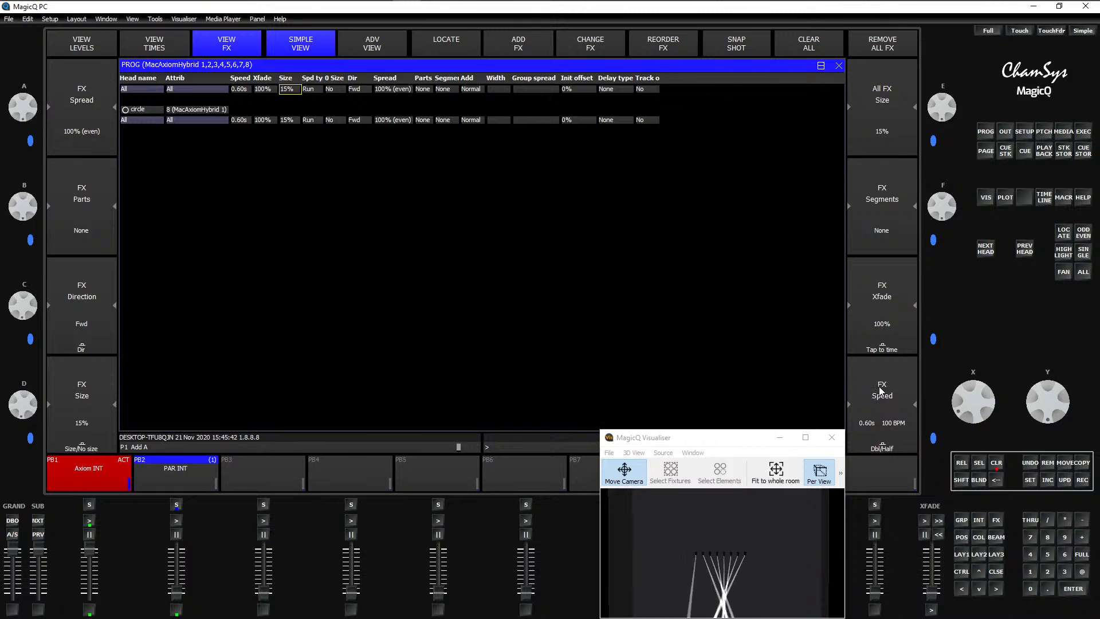
Step: Try the Odd/Even direction on the circle FX, return it to Fwd, and check the beams in the Visualiser
{"action": "left_click", "coordinate": [80, 335]}
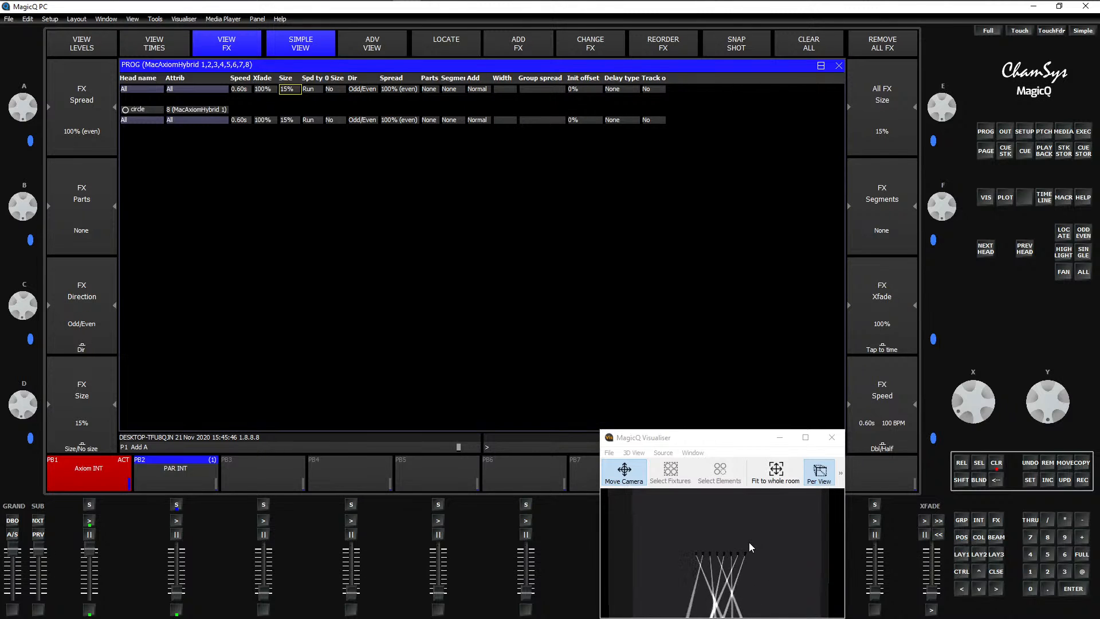
{"action": "left_click", "coordinate": [92, 305]}
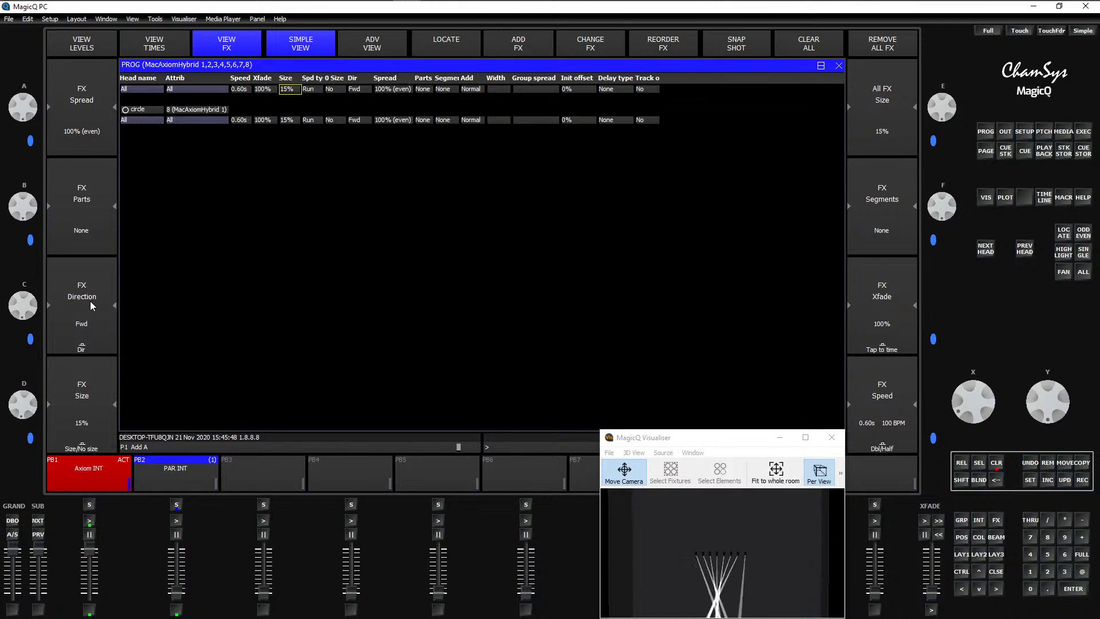
{"action": "left_click", "coordinate": [104, 321]}
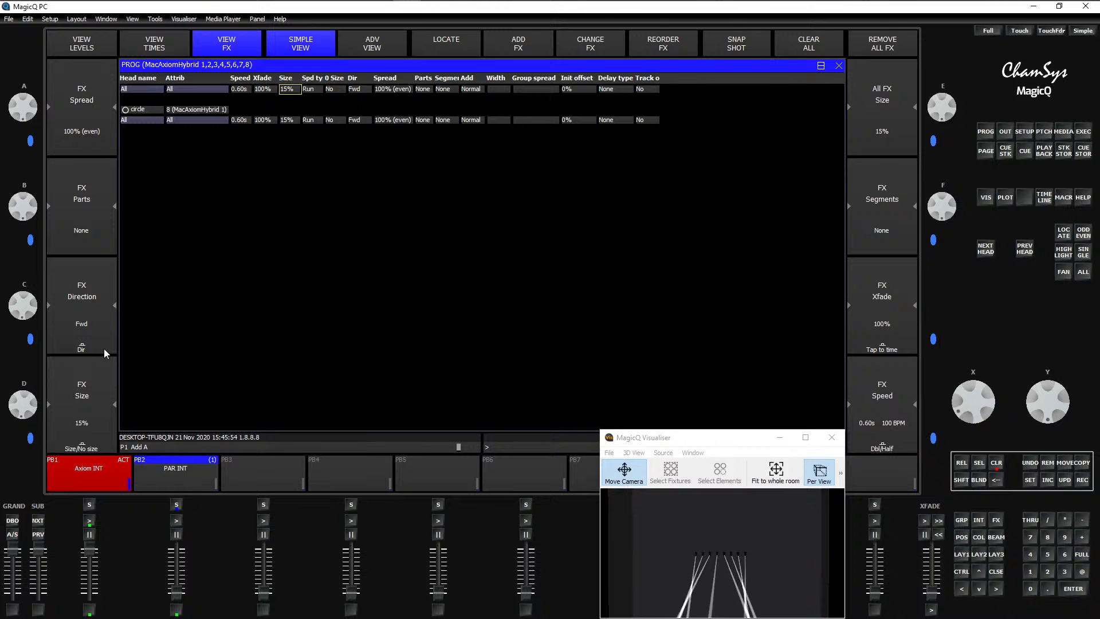
{"action": "left_click_drag", "start_coordinate": [719, 513], "coordinate": [567, 612]}
{"action": "left_click_drag", "start_coordinate": [638, 564], "coordinate": [749, 559]}
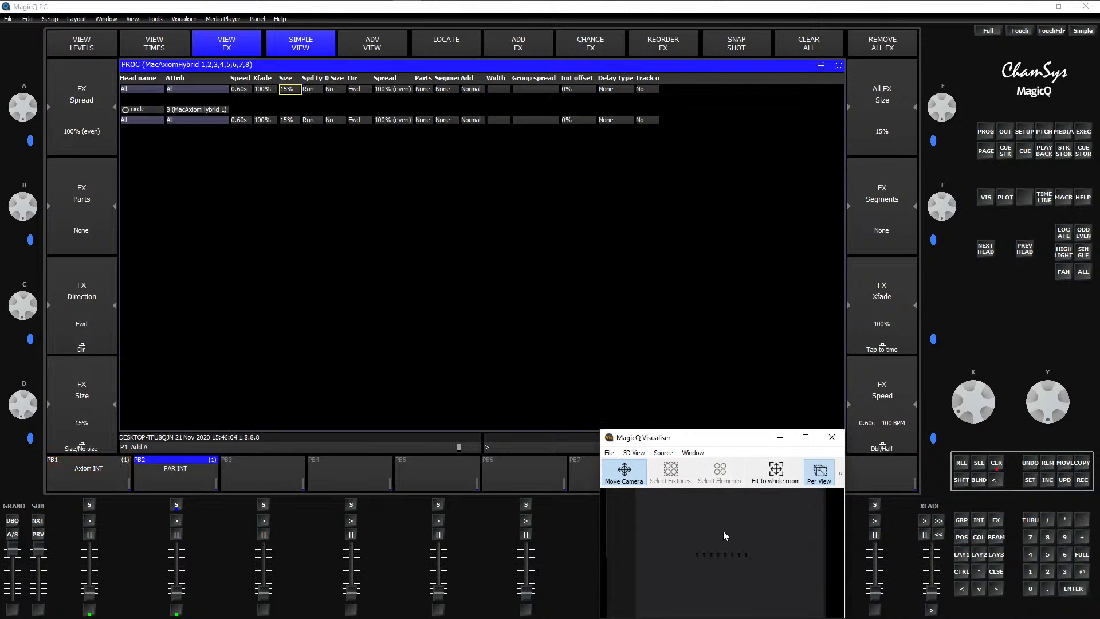
Step: Record the forward circle FX to the Execute cell beside Cross and name it FWD Circle
{"action": "left_click", "coordinate": [1087, 132]}
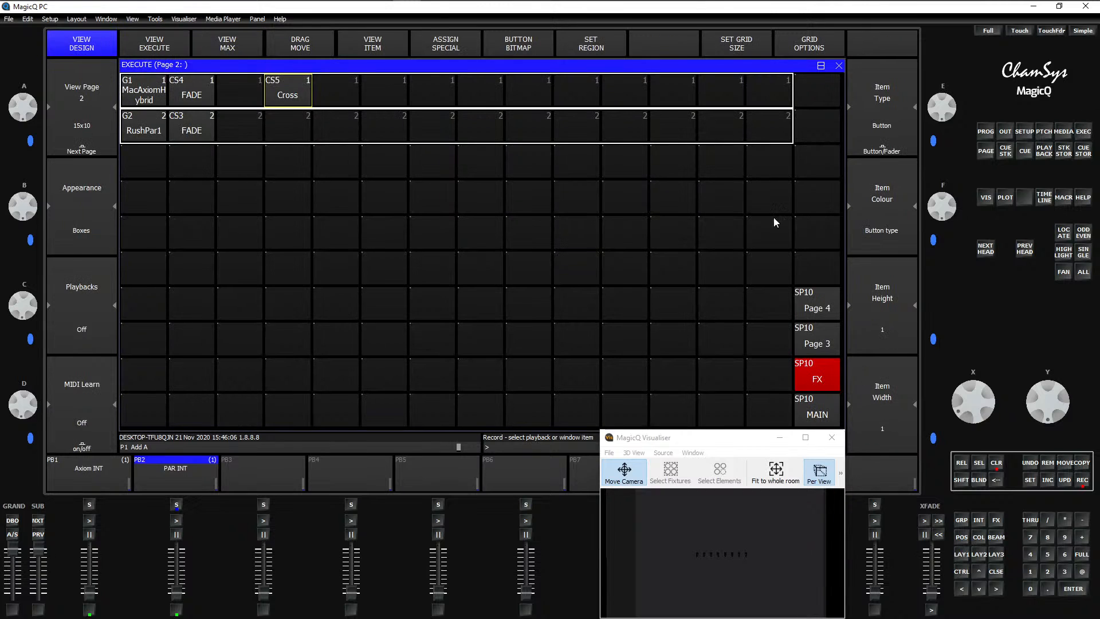
{"action": "left_click", "coordinate": [326, 100]}
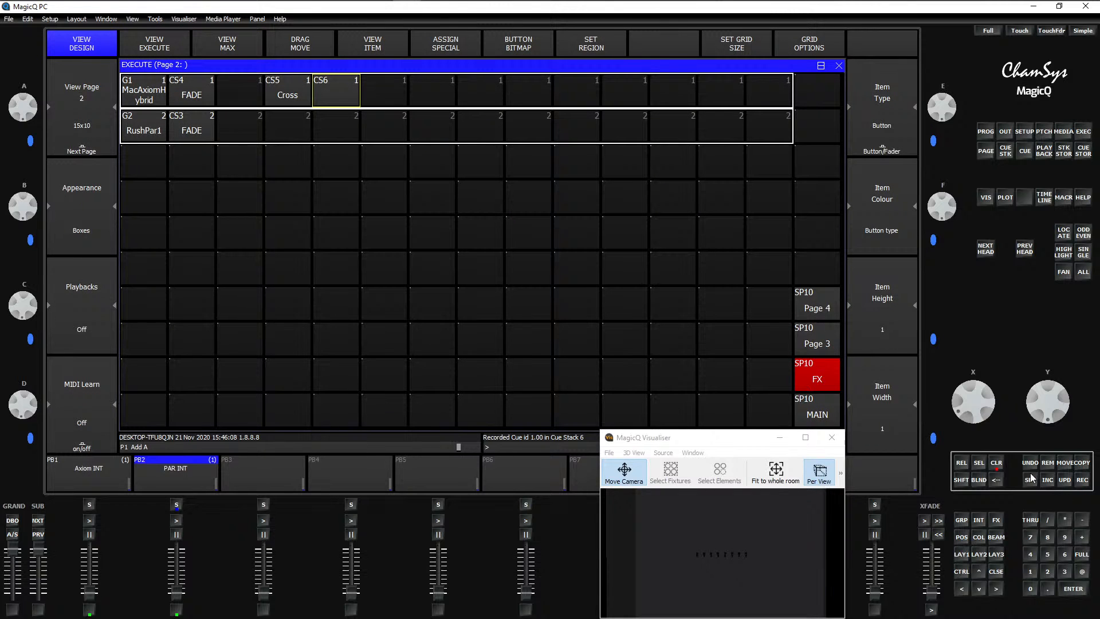
{"action": "left_click", "coordinate": [351, 106]}
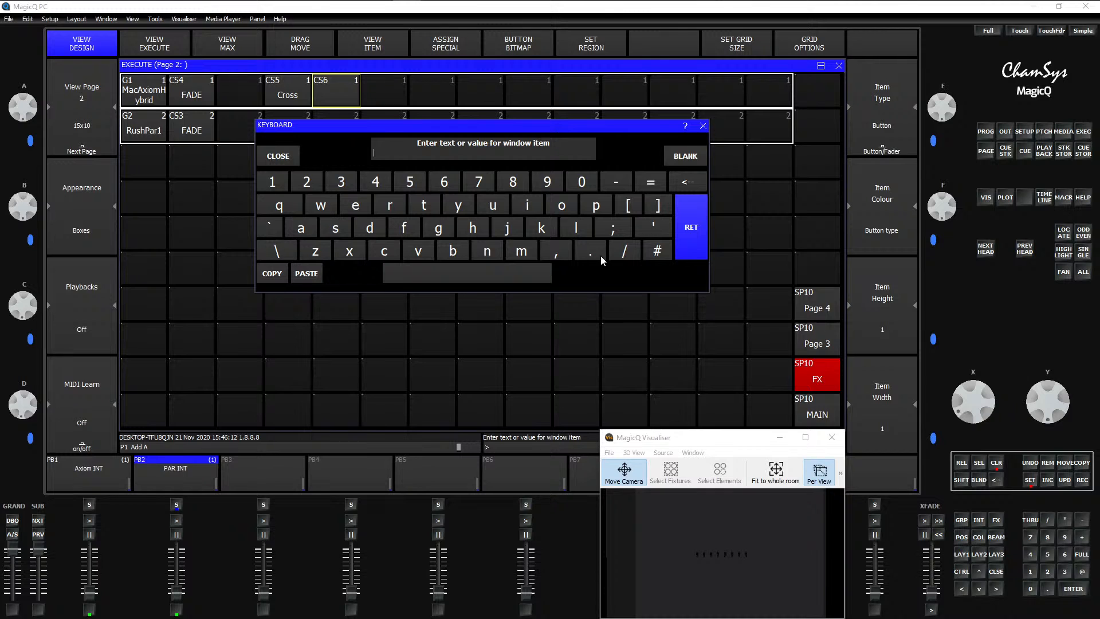
{"action": "key", "text": "shift"}
{"action": "type", "text": "FWD Circ"}
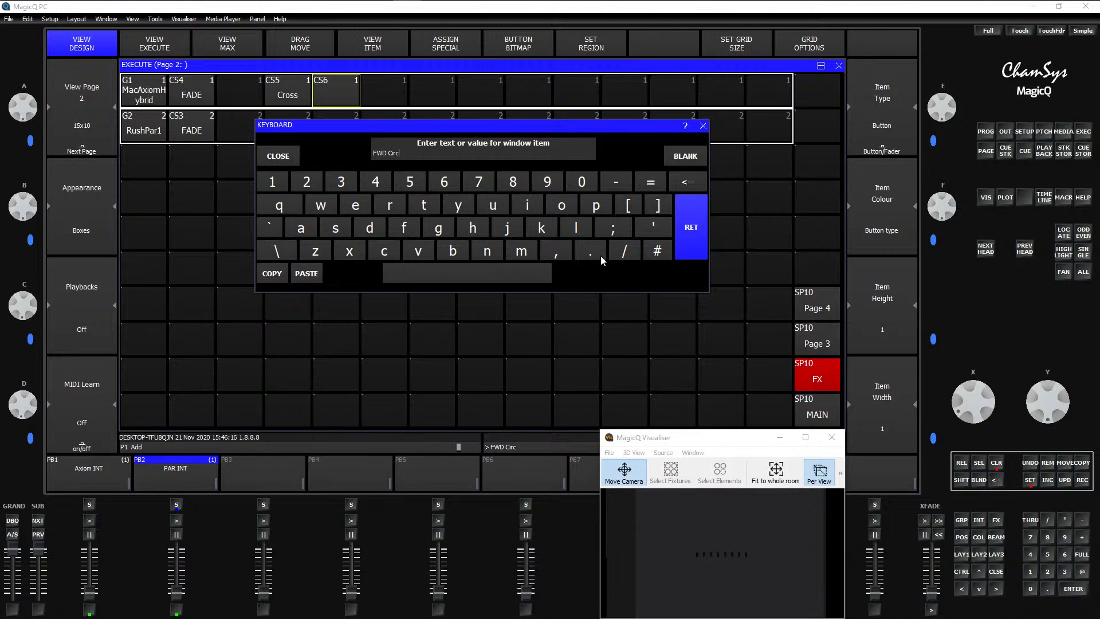
{"action": "type", "text": "le"}
{"action": "left_click", "coordinate": [693, 235]}
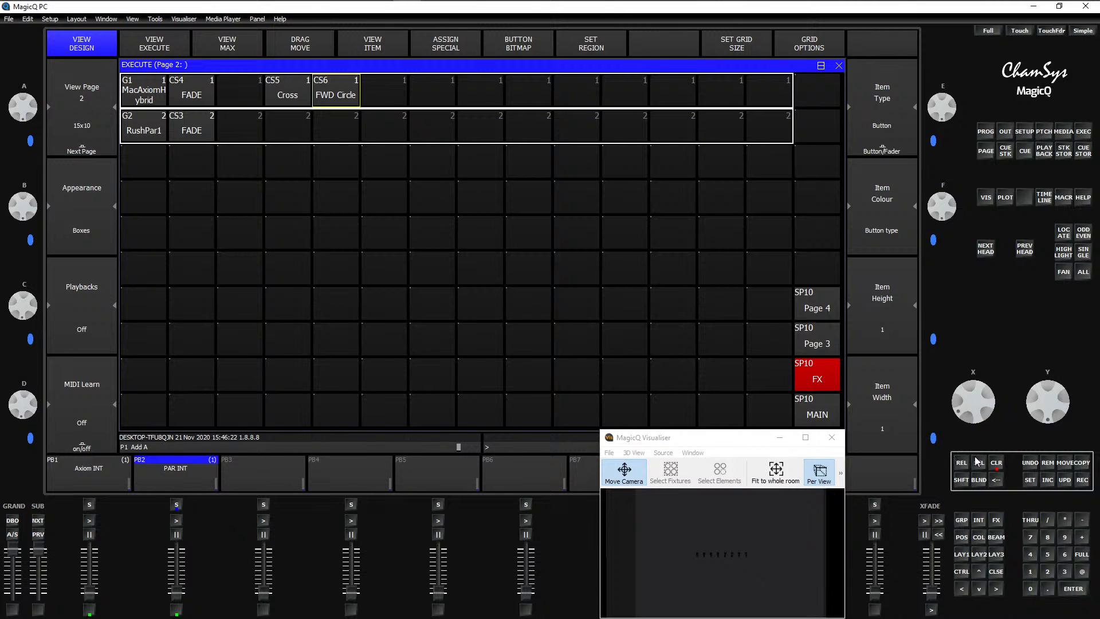
Step: Clear the programmer and select the MacAxiomHybrid group with the Axiom INT playback active
{"action": "key", "text": "Escape"}
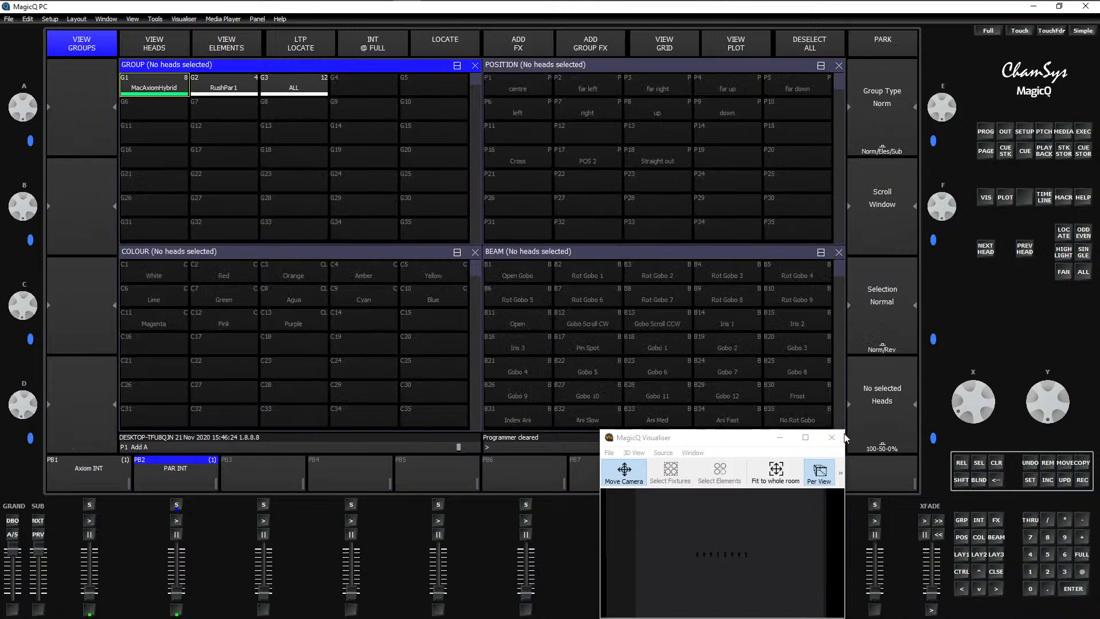
{"action": "key", "text": "1"}
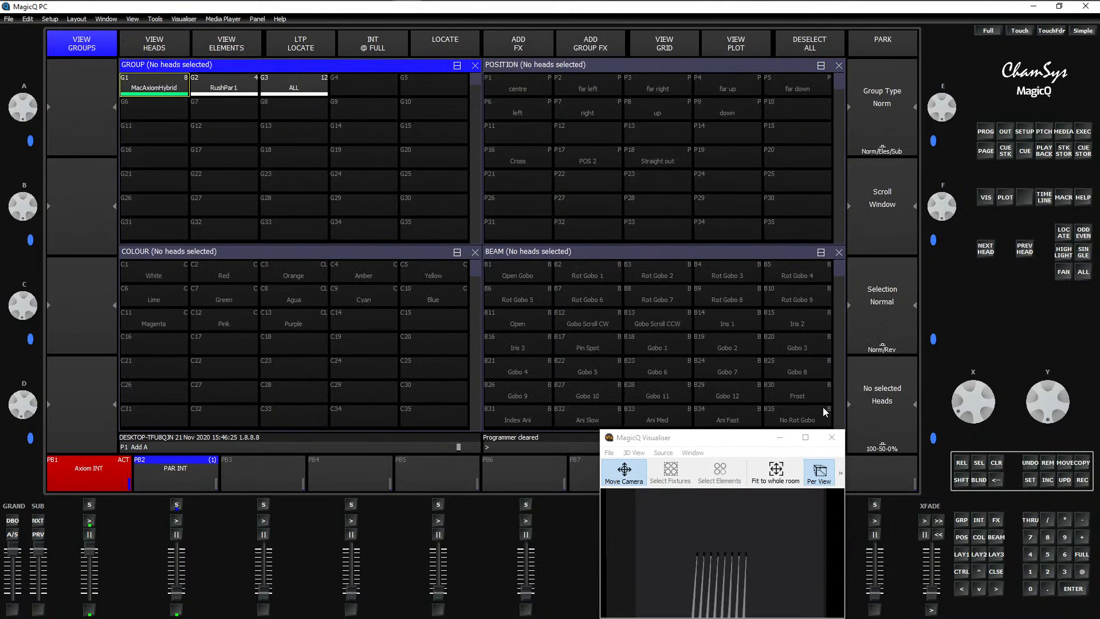
{"action": "left_click", "coordinate": [175, 82]}
Step: Add the circle position FX with 15% size, 0.60s speed and Odd/Even direction to the selected heads
{"action": "left_click", "coordinate": [518, 43]}
{"action": "left_click", "coordinate": [315, 97]}
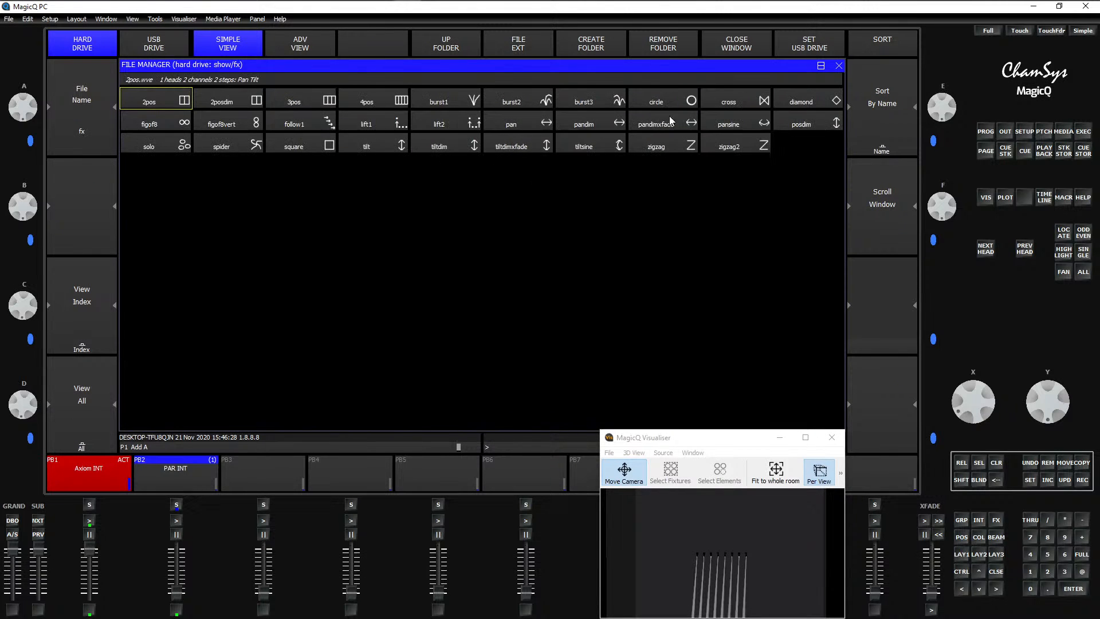
{"action": "left_click", "coordinate": [668, 107]}
{"action": "left_click", "coordinate": [98, 335]}
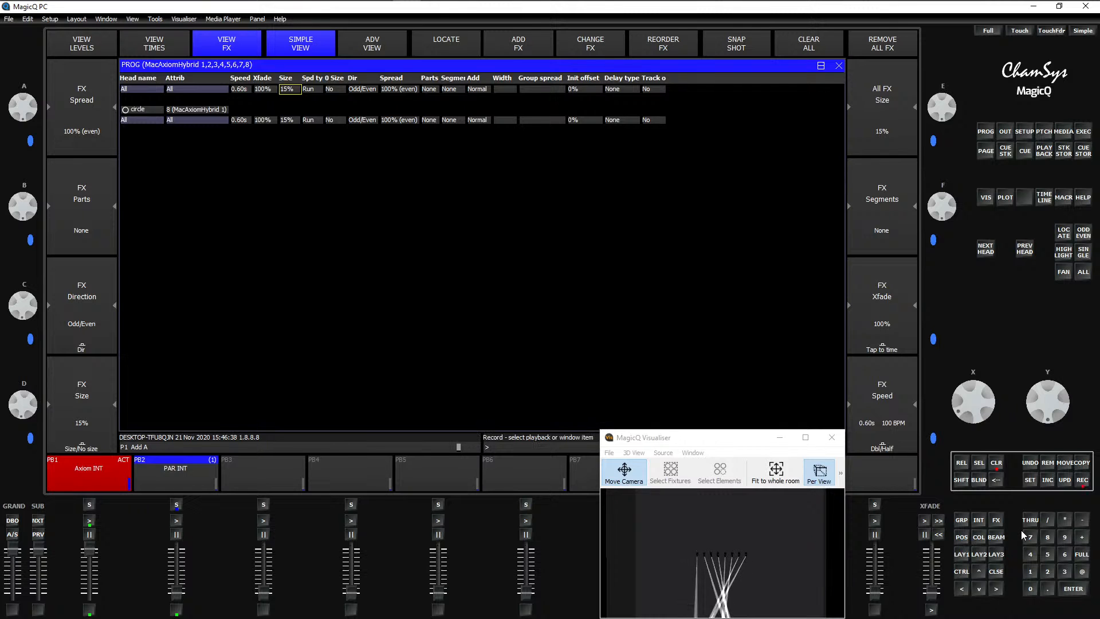
Step: Record the Odd/Even circle FX to the Execute cell beside FWD Circle
{"action": "left_click", "coordinate": [1076, 135]}
{"action": "left_click", "coordinate": [391, 96]}
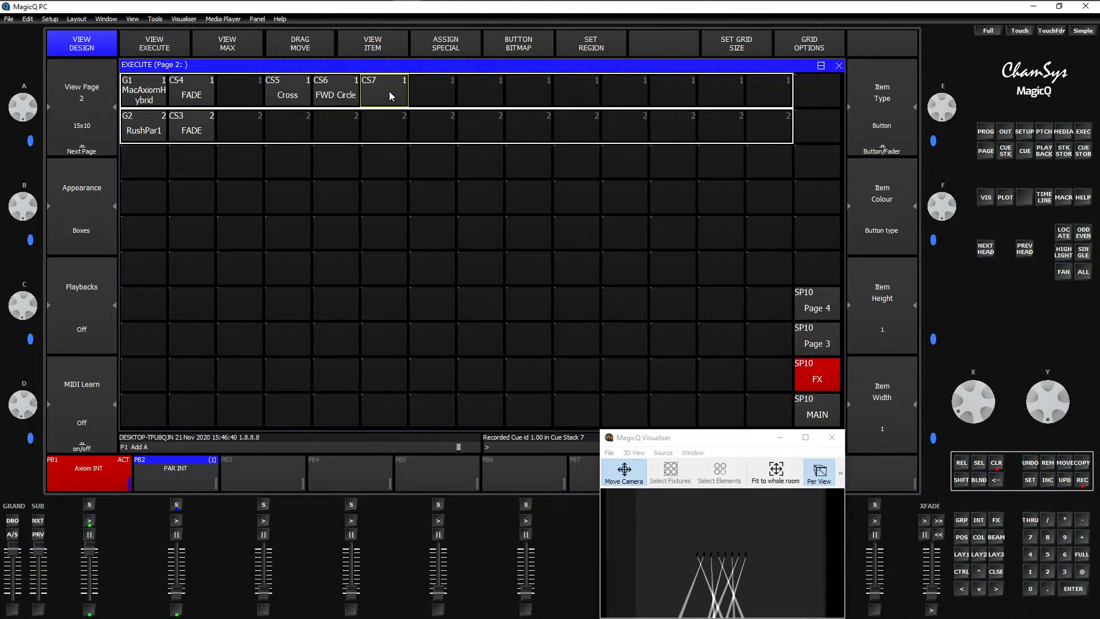
{"action": "left_click", "coordinate": [417, 119]}
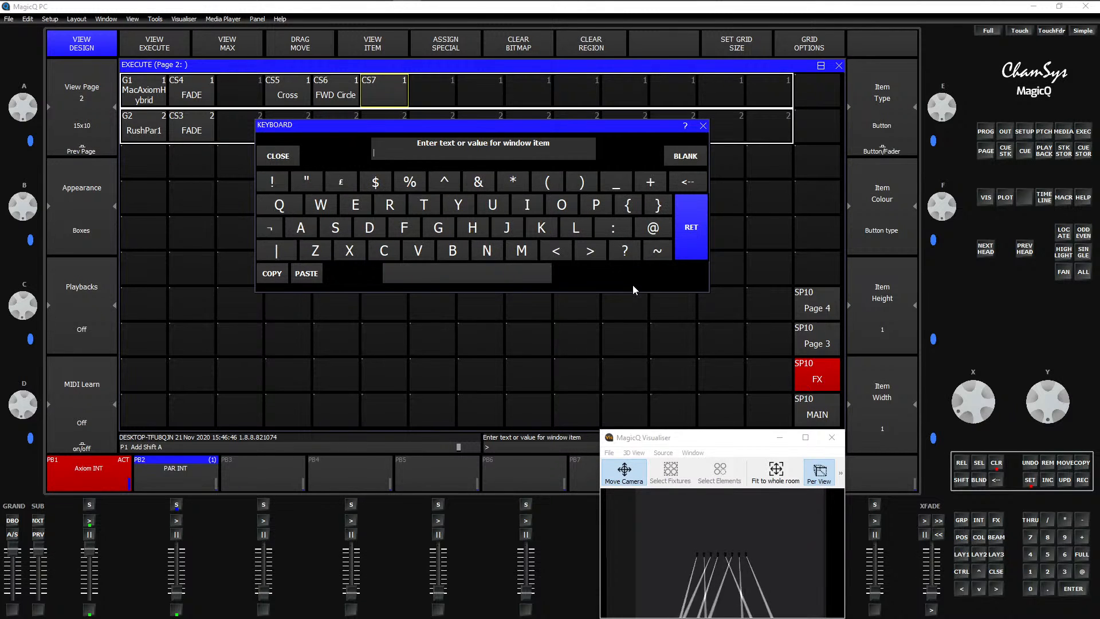
{"action": "type", "text": "FWD/B"}
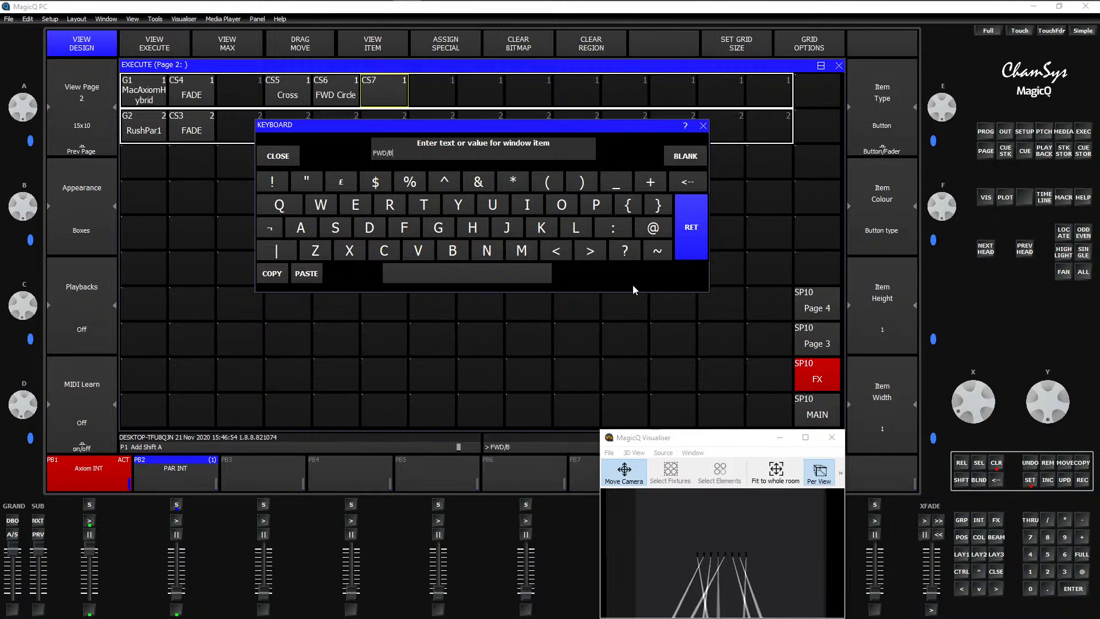
{"action": "type", "text": "ACW"}
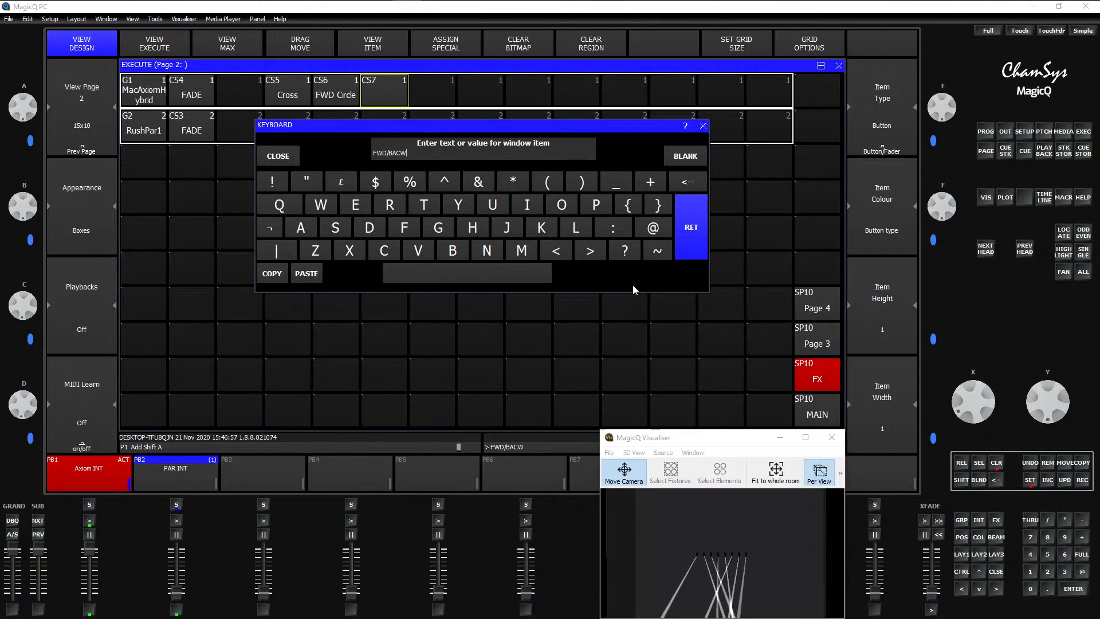
{"action": "key", "text": "Return"}
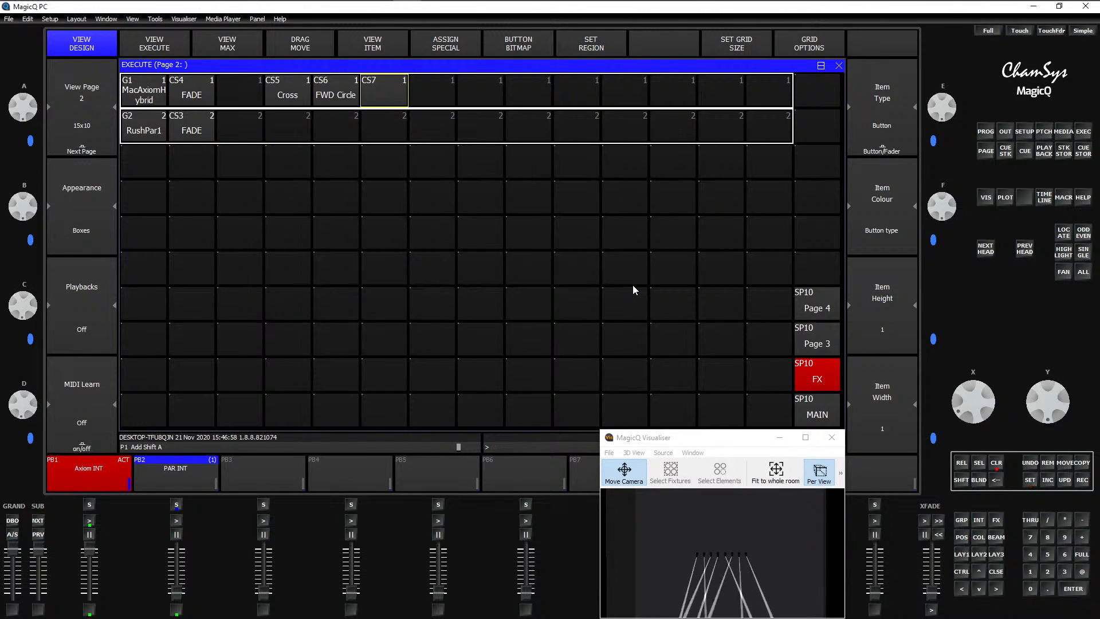
Step: Name the newly recorded Execute cell FWD/BWD Circle and clear the programmer
{"action": "left_click", "coordinate": [1027, 476]}
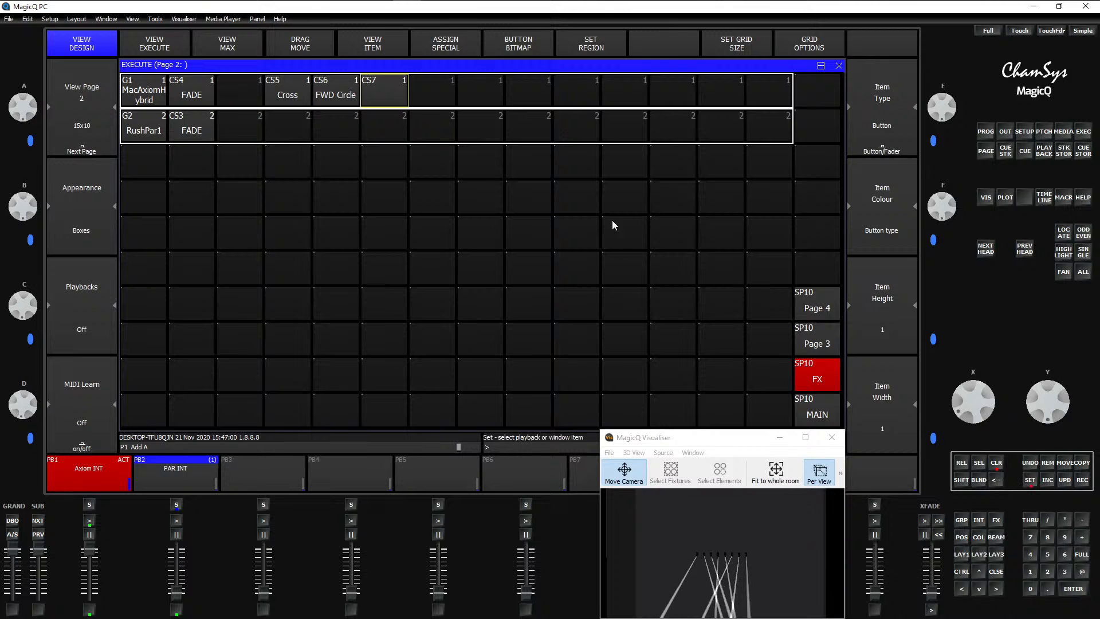
{"action": "left_click", "coordinate": [396, 94]}
{"action": "type", "text": "FW"}
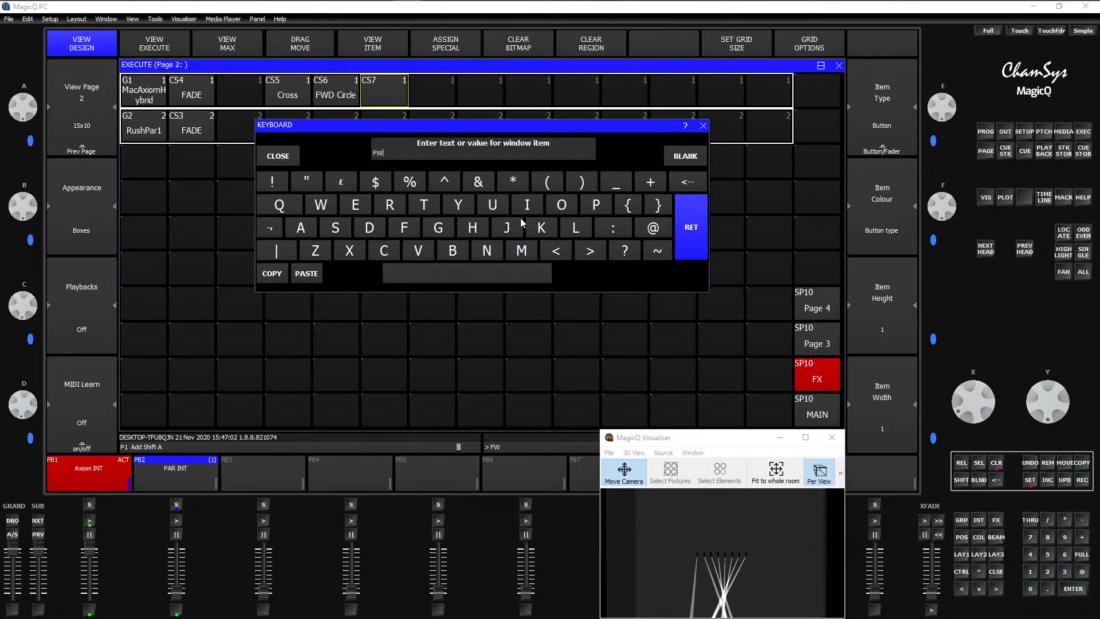
{"action": "type", "text": "D/"}
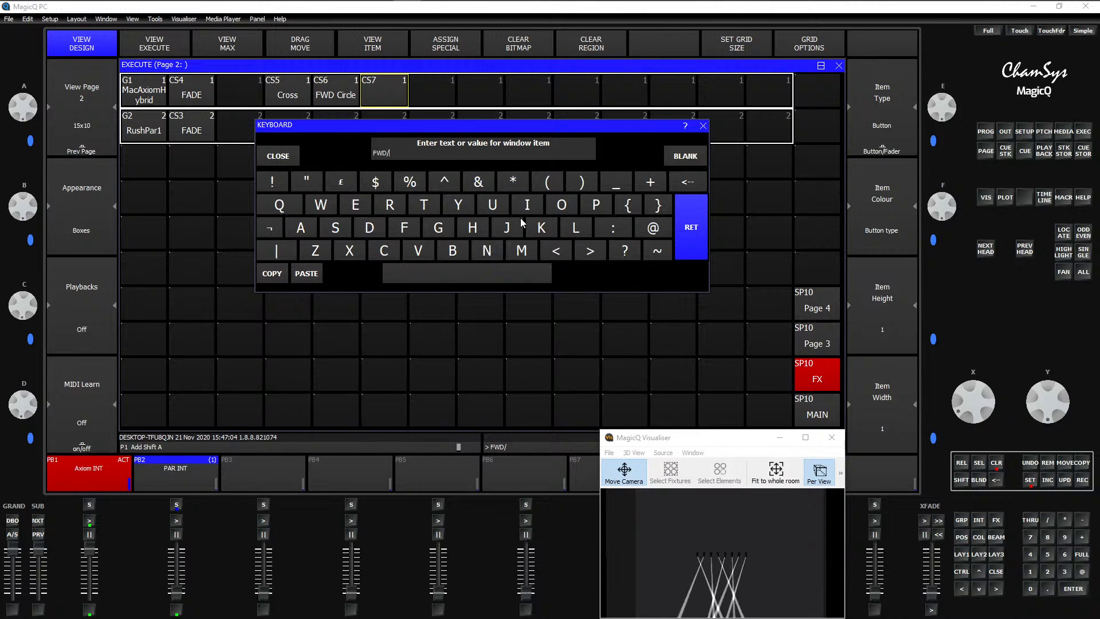
{"action": "type", "text": "BWD"}
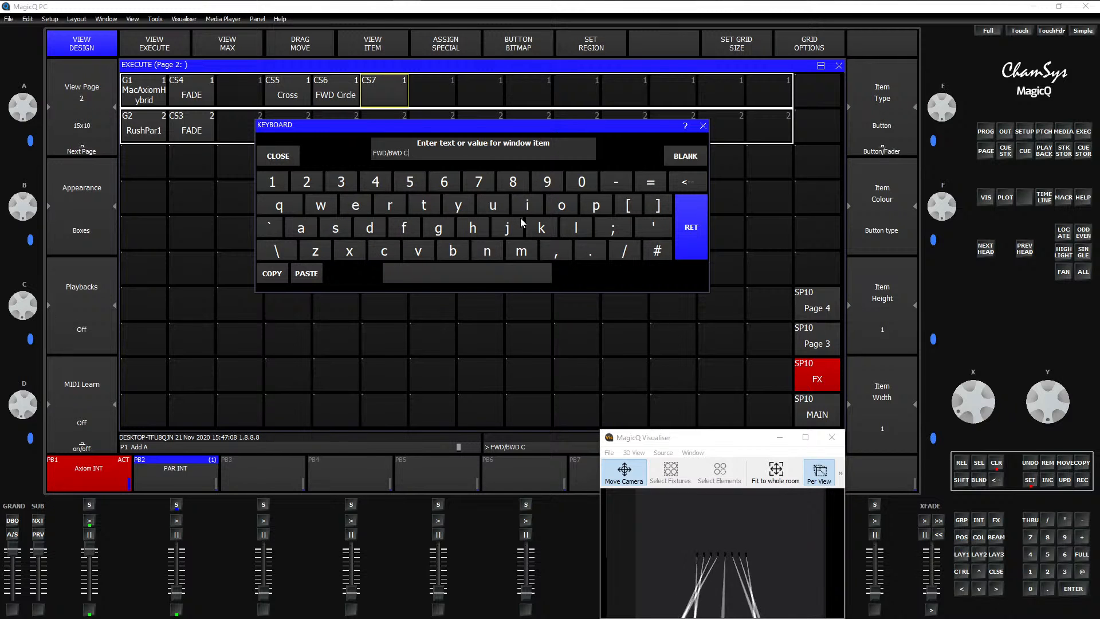
{"action": "type", "text": " Circle"}
{"action": "left_click", "coordinate": [691, 230]}
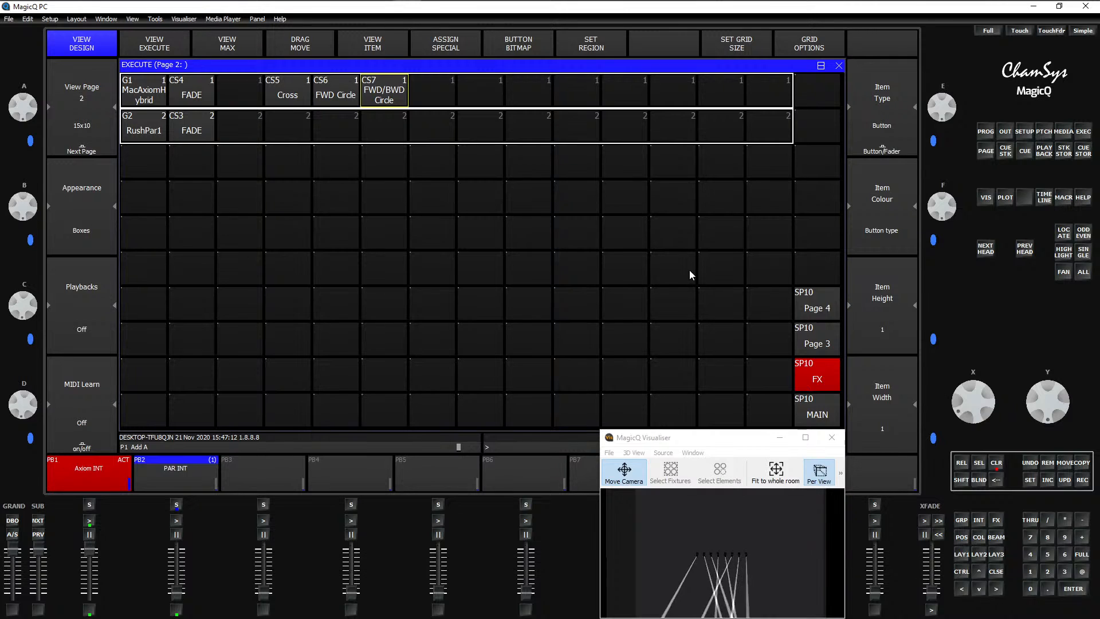
{"action": "key", "text": "ctrl+BackSpace"}
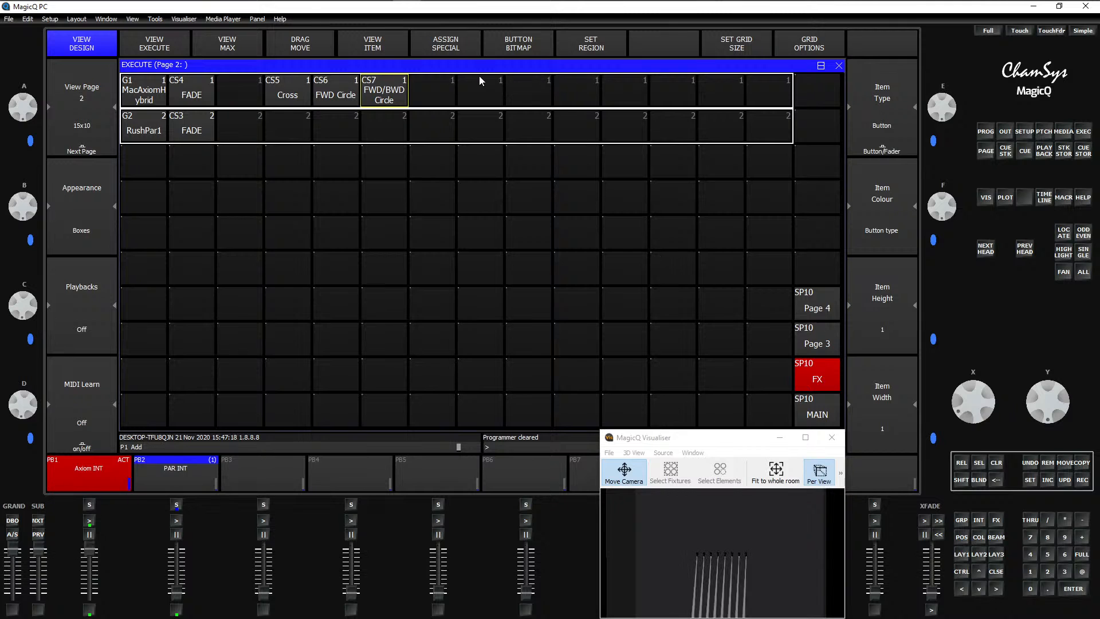
Step: Test the Cross, FWD Circle and FWD/BWD Circle cells against the Visualiser and release them again
{"action": "left_click", "coordinate": [285, 106]}
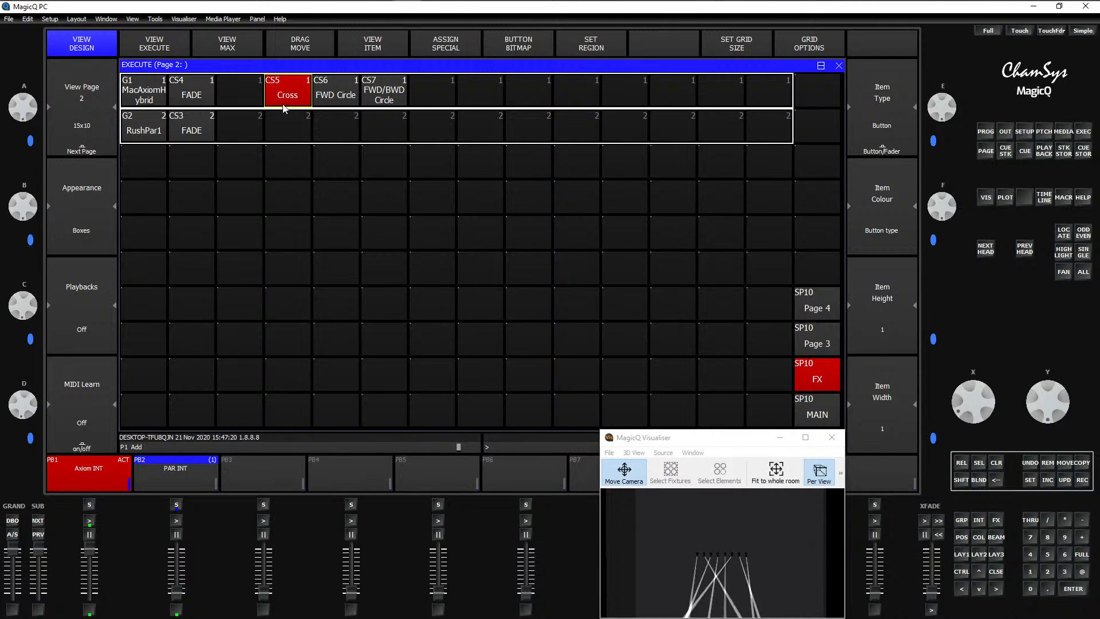
{"action": "left_click", "coordinate": [331, 102]}
{"action": "left_click", "coordinate": [382, 98]}
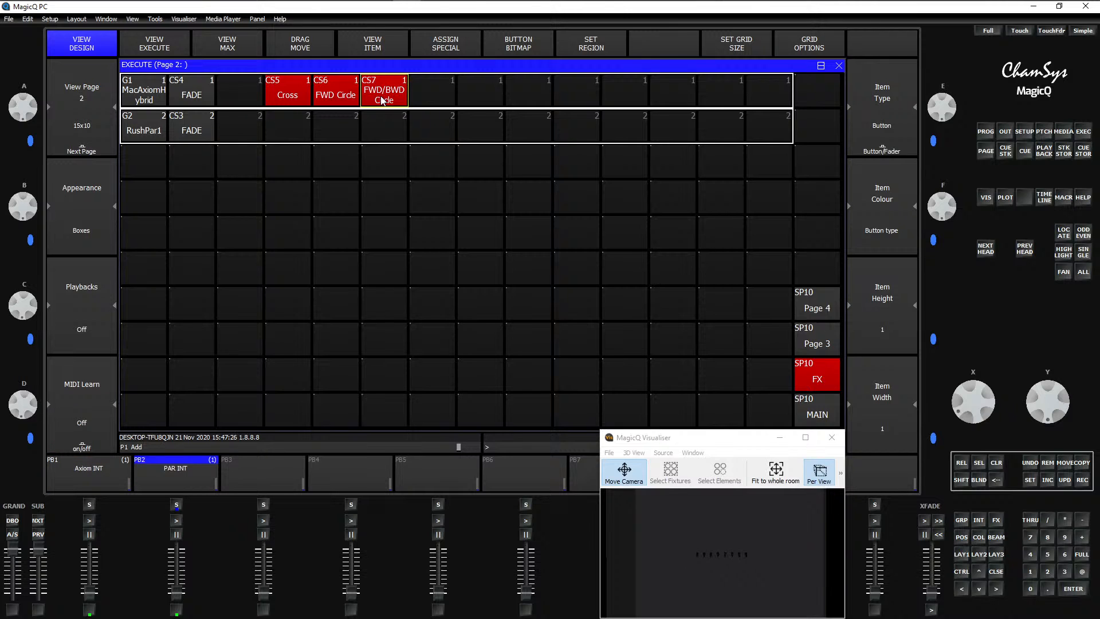
{"action": "left_click", "coordinate": [382, 99]}
{"action": "left_click", "coordinate": [338, 98]}
{"action": "left_click", "coordinate": [300, 98]}
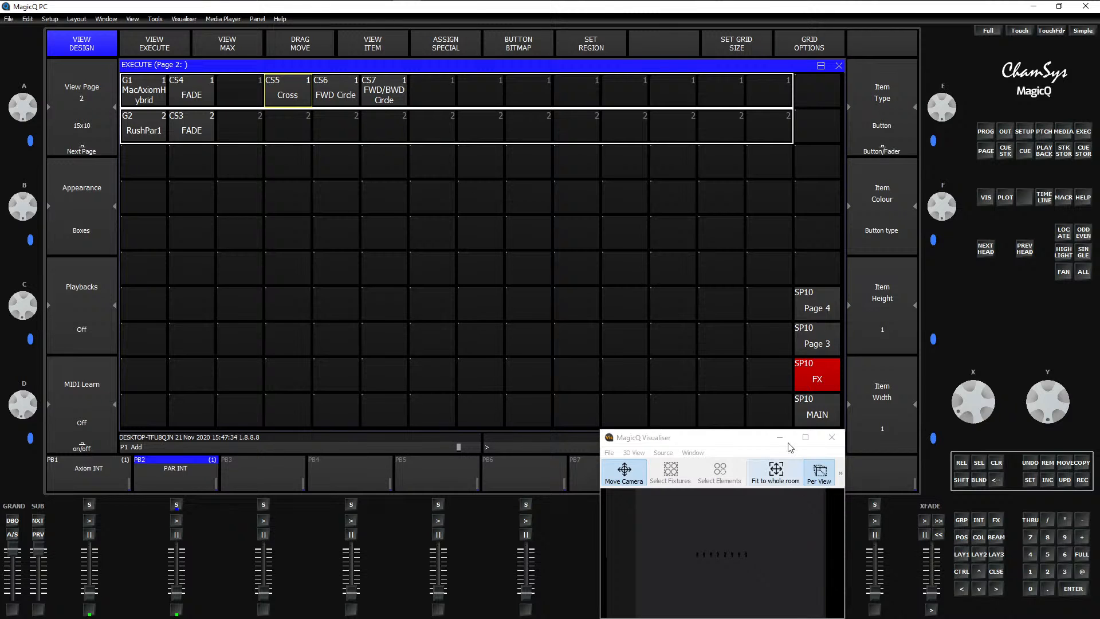
Step: Move the Visualiser window off the playback row and clear the programmer
{"action": "left_click_drag", "start_coordinate": [746, 441], "coordinate": [657, 209]}
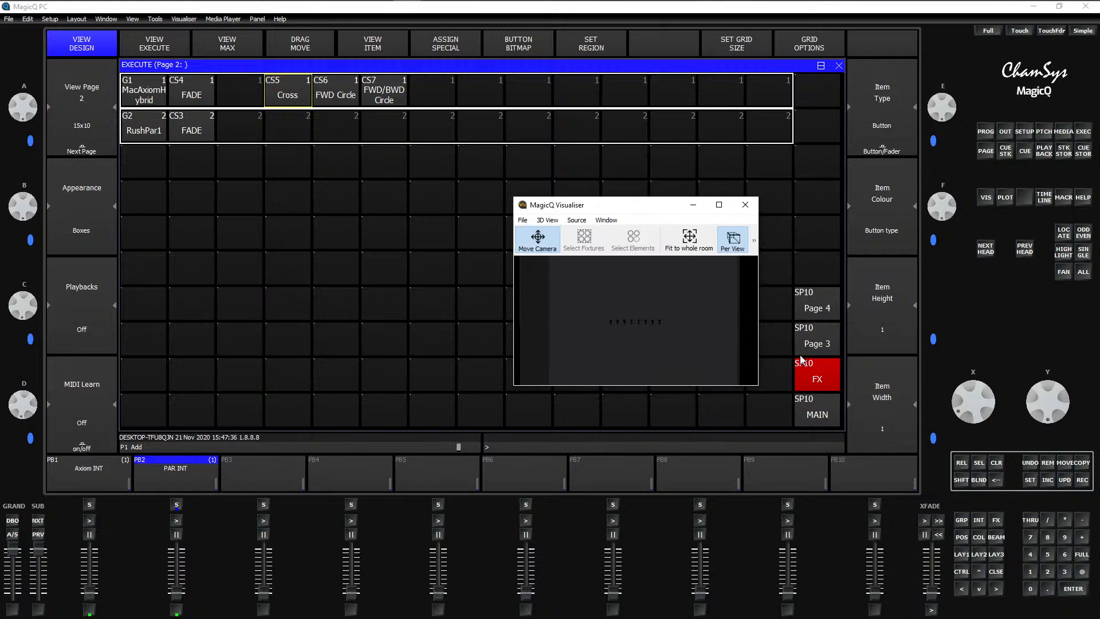
{"action": "left_click", "coordinate": [348, 431]}
{"action": "key", "text": "ctrl+BackSpace"}
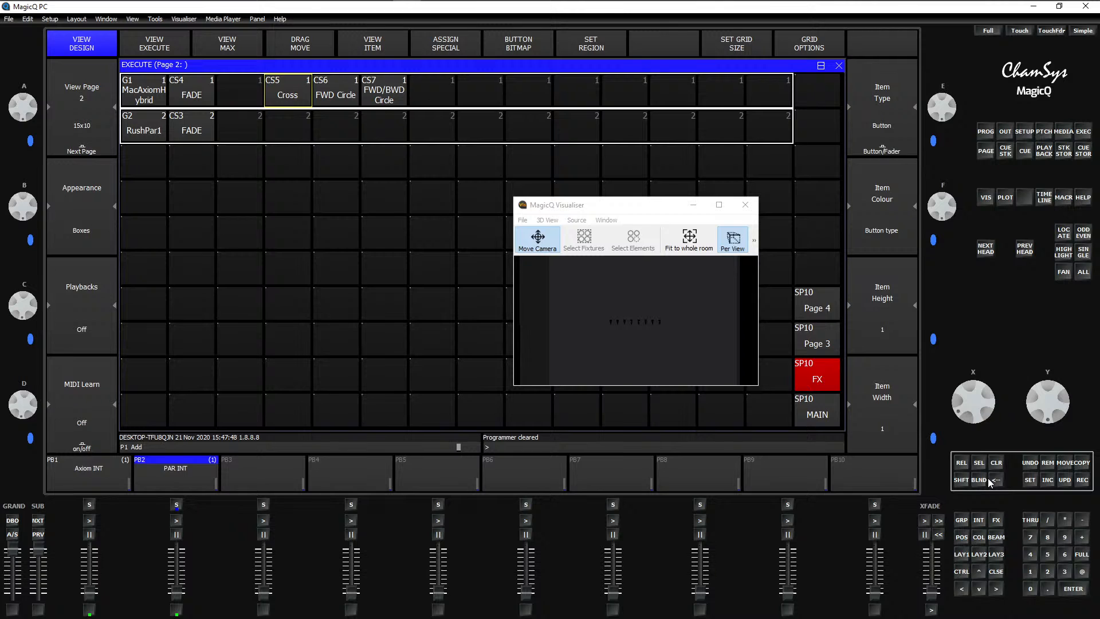
Step: Record blank cues from the cleared programmer onto playbacks PB3 through PB8, leaving record mode when done
{"action": "left_click", "coordinate": [1082, 481]}
{"action": "left_click", "coordinate": [262, 504]}
{"action": "left_click", "coordinate": [1082, 480]}
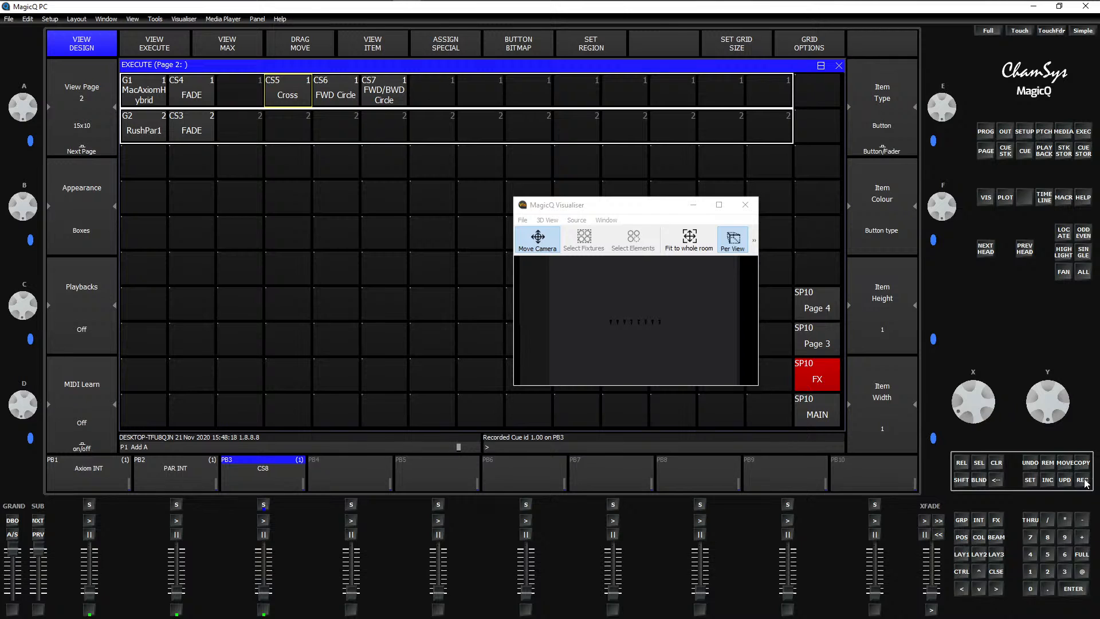
{"action": "left_click", "coordinate": [351, 504]}
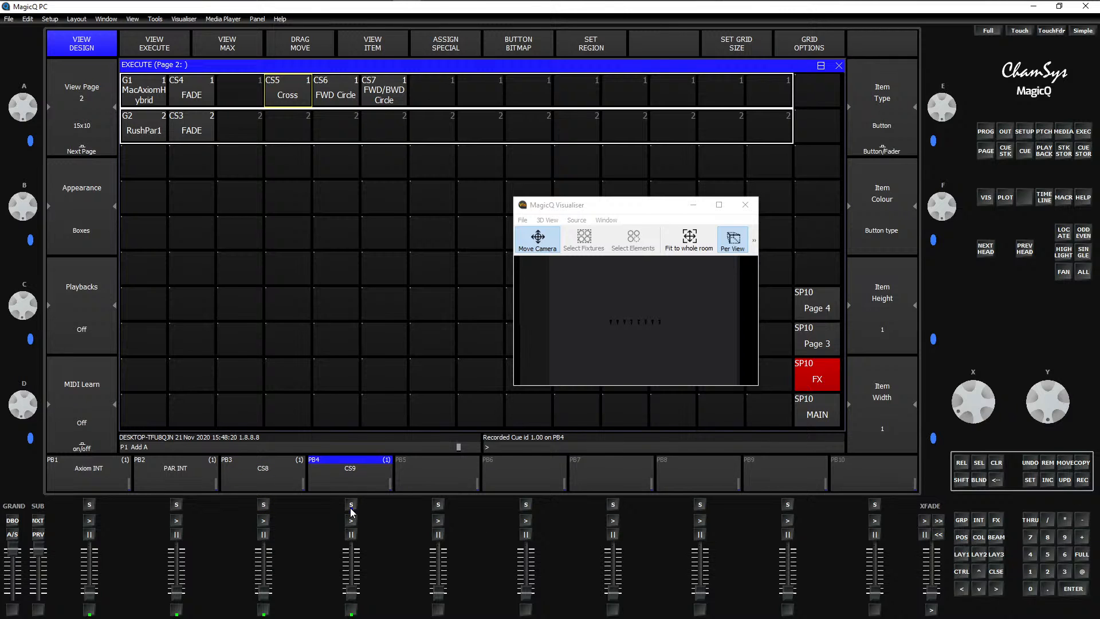
{"action": "left_click", "coordinate": [438, 504]}
{"action": "left_click", "coordinate": [526, 504]}
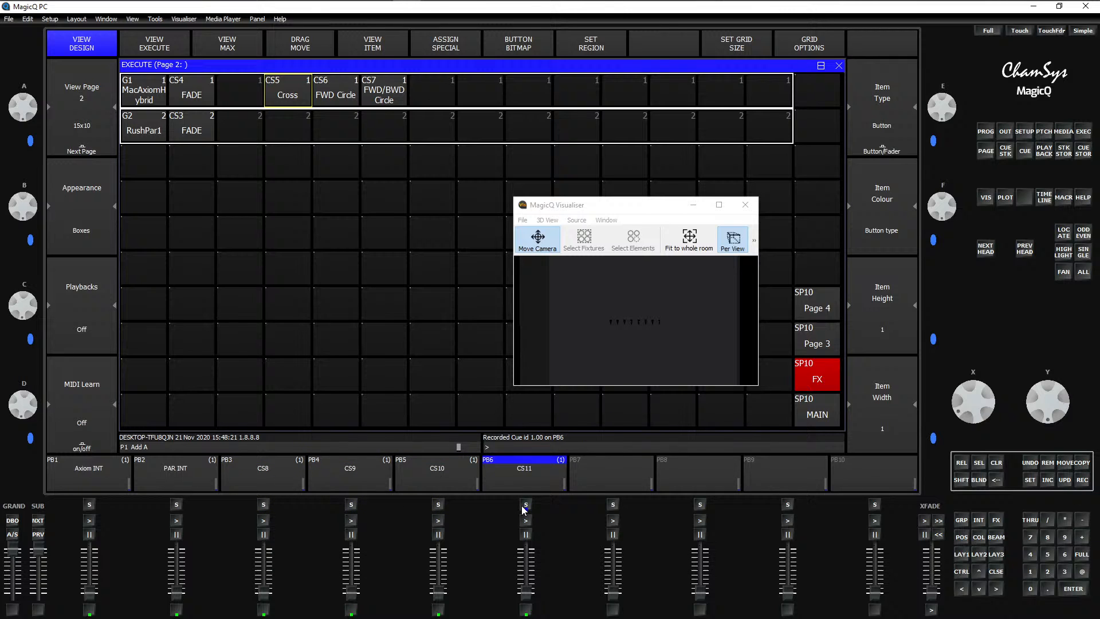
{"action": "left_click", "coordinate": [613, 504]}
{"action": "left_click", "coordinate": [699, 504]}
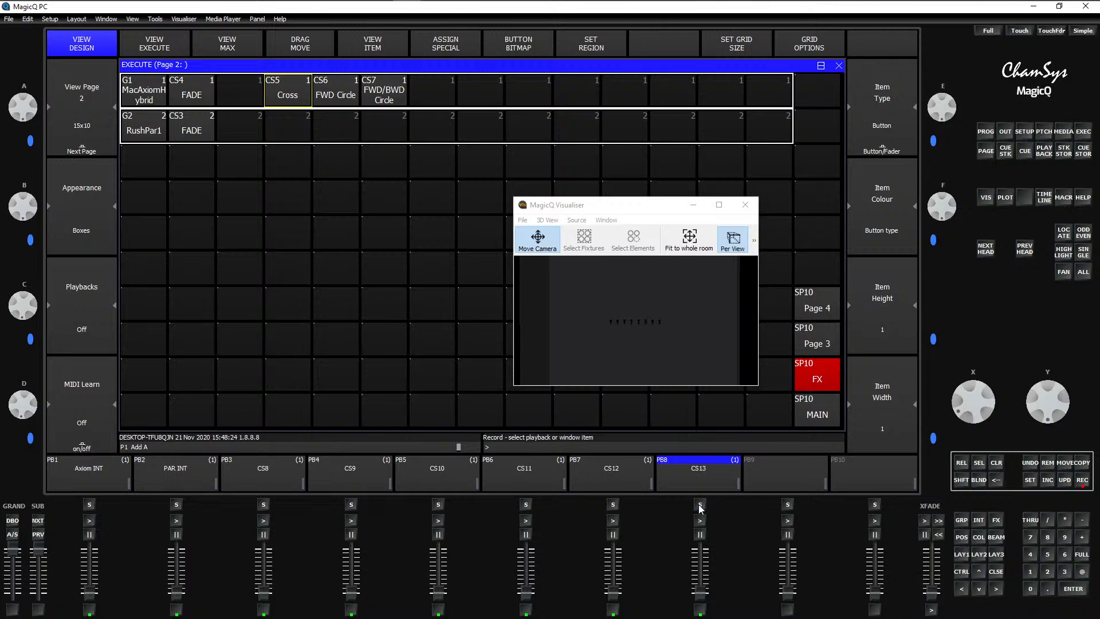
{"action": "left_click", "coordinate": [995, 480]}
Step: Name playback PB3 Movment Speed
{"action": "left_click", "coordinate": [1029, 481]}
{"action": "left_click", "coordinate": [263, 505]}
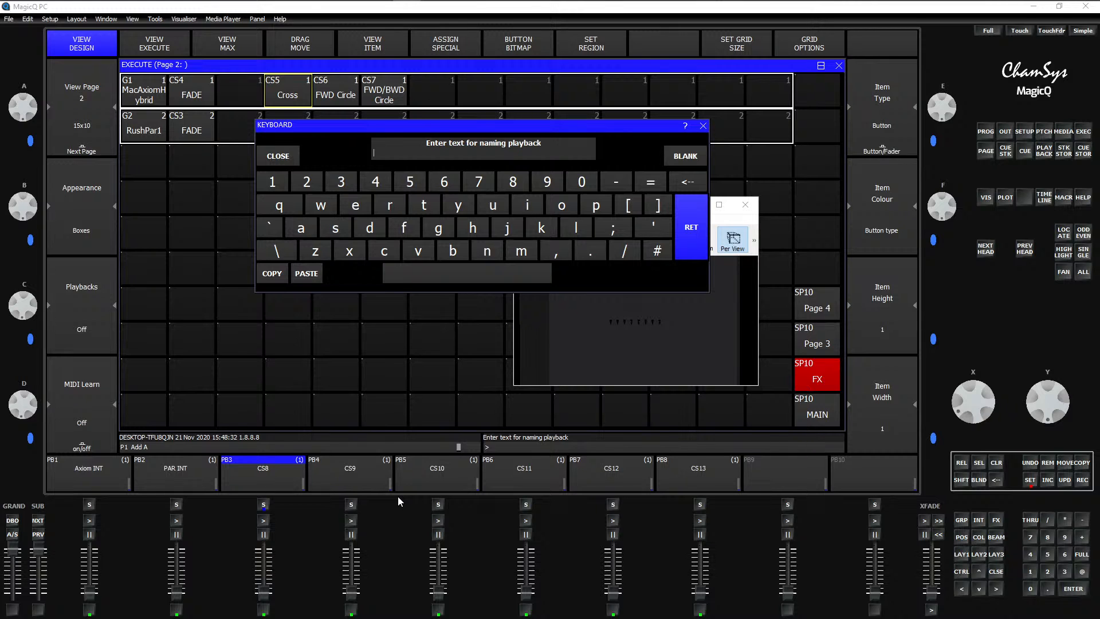
{"action": "key", "text": "shift"}
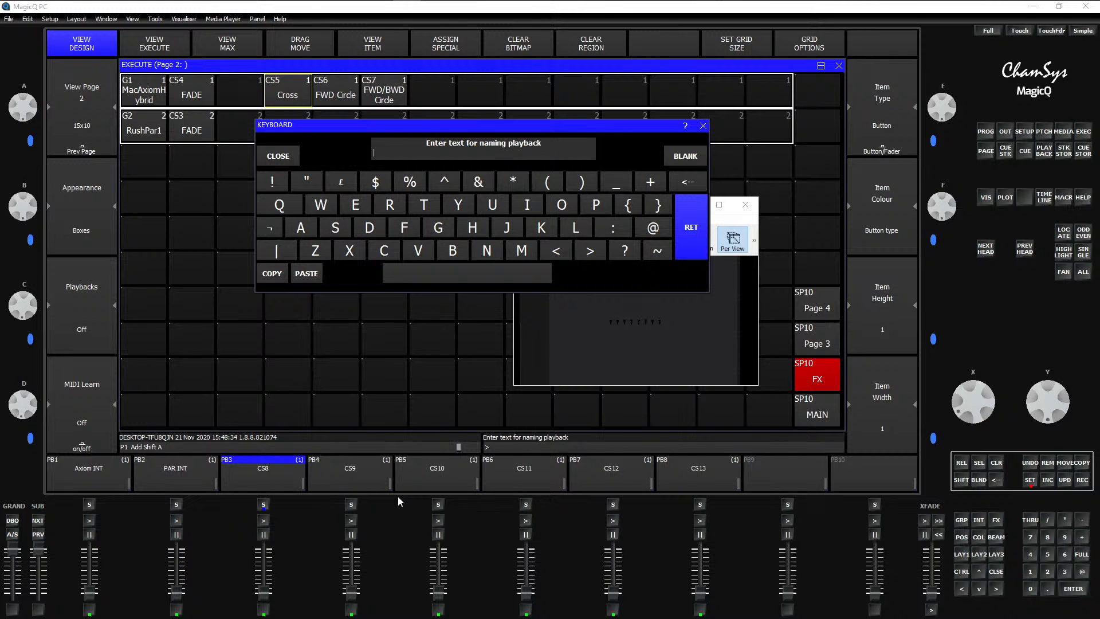
{"action": "type", "text": "Mo"}
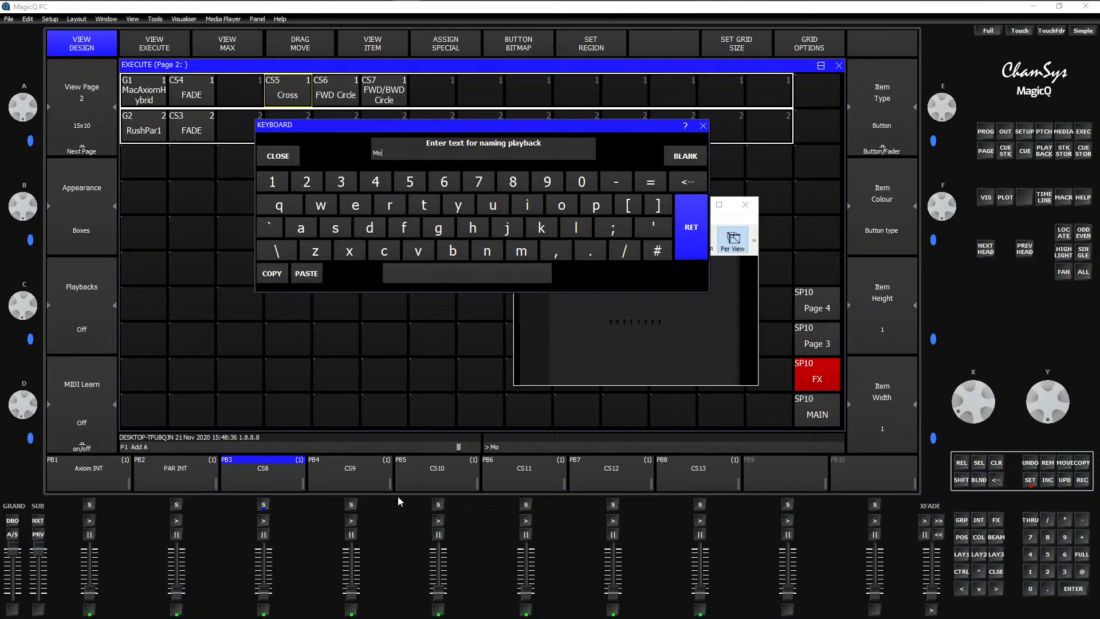
{"action": "type", "text": "vment Speed"}
{"action": "key", "text": "Return"}
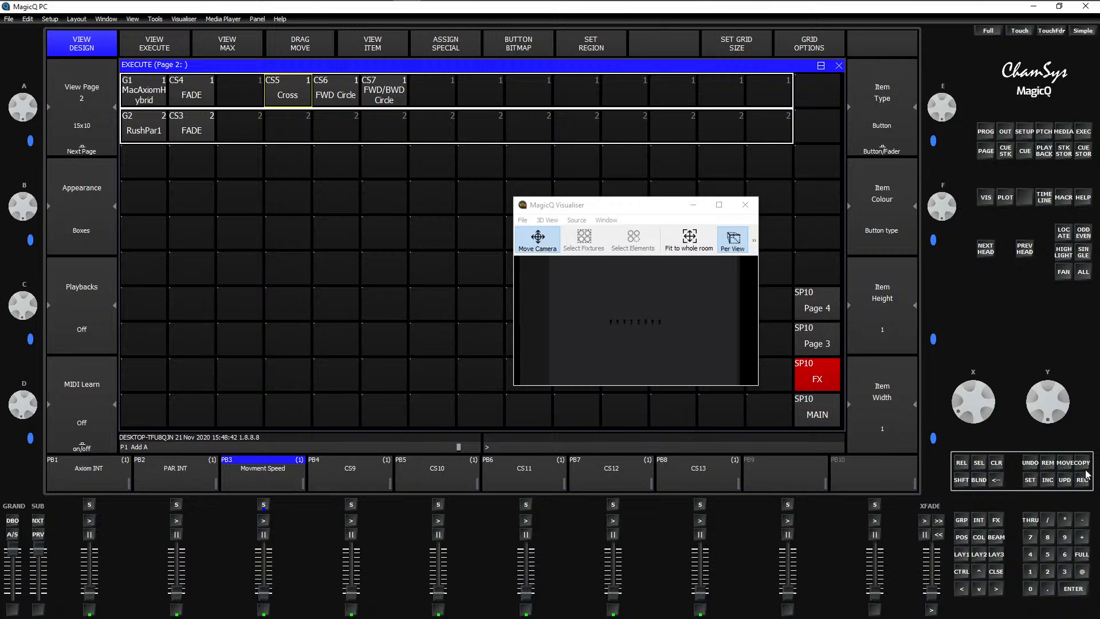
Step: Remove the cue stack from playback PB8
{"action": "left_click", "coordinate": [1047, 464]}
{"action": "left_click", "coordinate": [701, 504]}
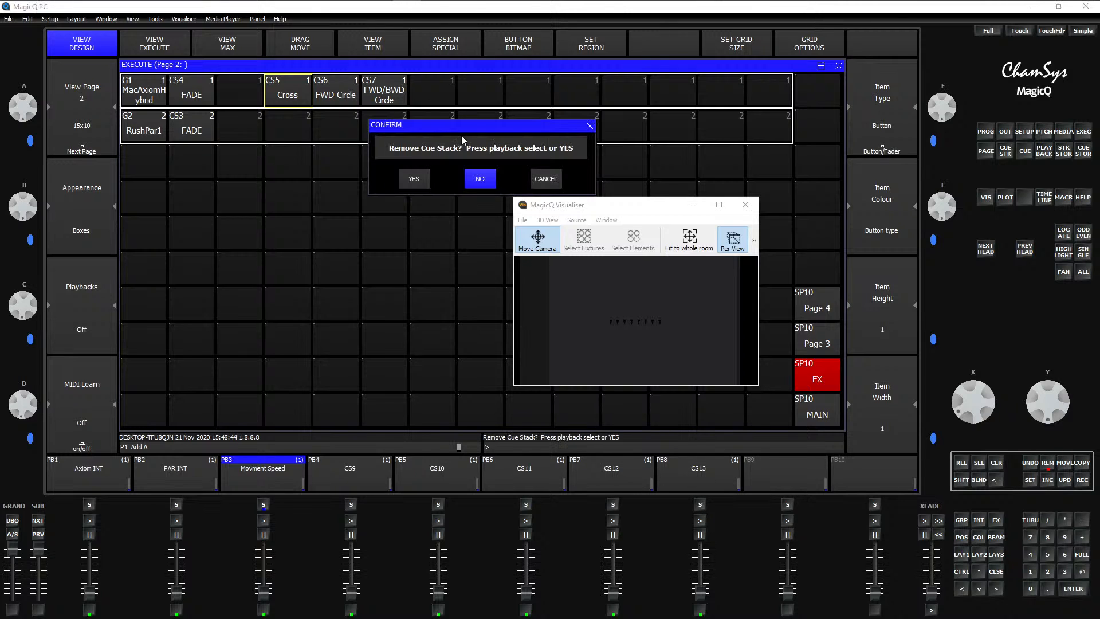
{"action": "left_click", "coordinate": [413, 179]}
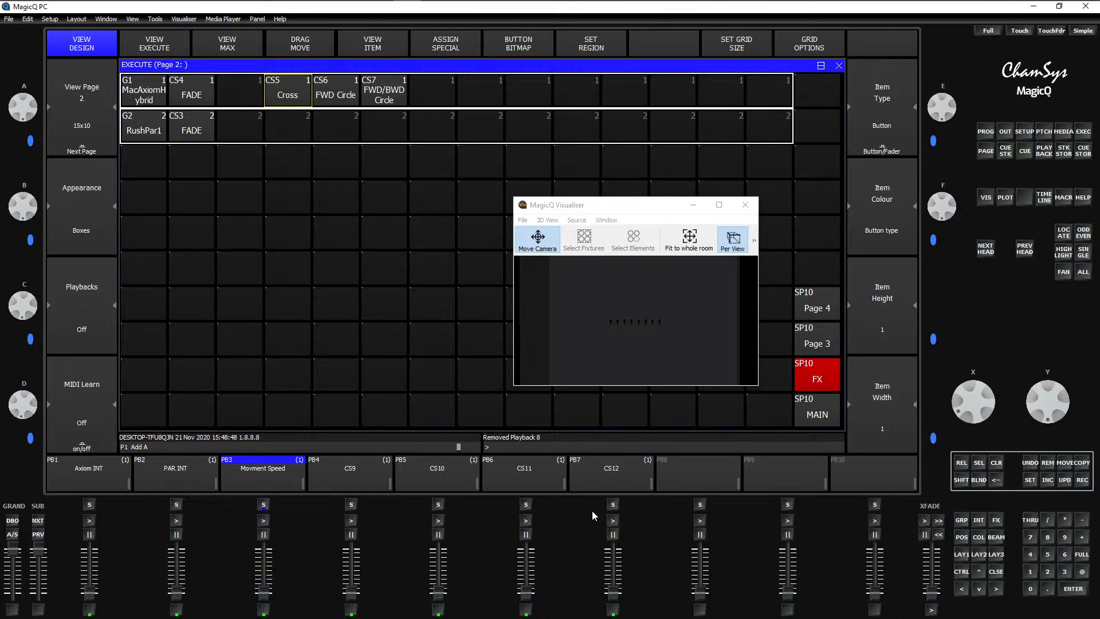
Step: Name playback PB4 FADE Speed
{"action": "left_click", "coordinate": [1029, 479]}
{"action": "left_click", "coordinate": [351, 504]}
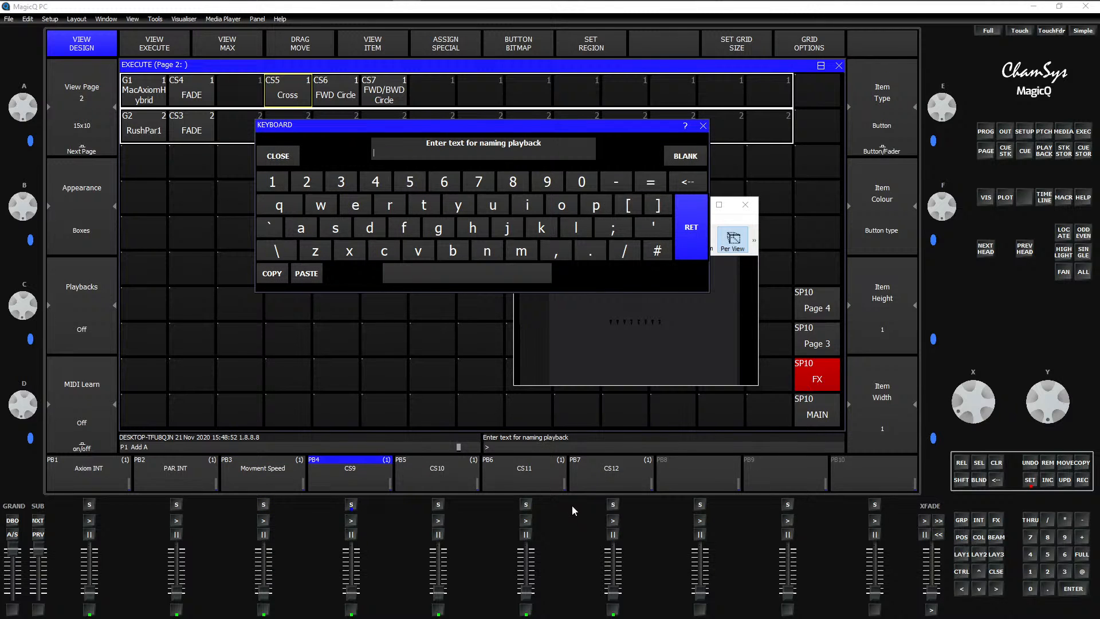
{"action": "key", "text": "shift"}
{"action": "type", "text": "Fa"}
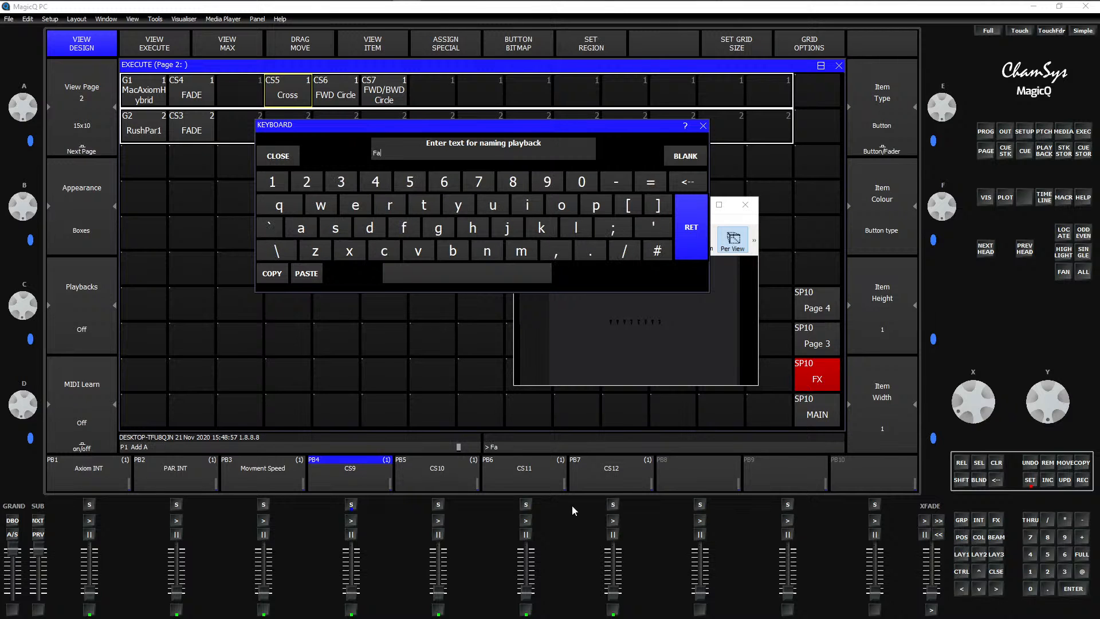
{"action": "key", "text": "BackSpace"}
{"action": "type", "text": "ADE SPEE"}
{"action": "key", "text": "BackSpace"}
{"action": "key", "text": "BackSpace"}
{"action": "key", "text": "BackSpace"}
{"action": "type", "text": "Speed"}
{"action": "key", "text": "Return"}
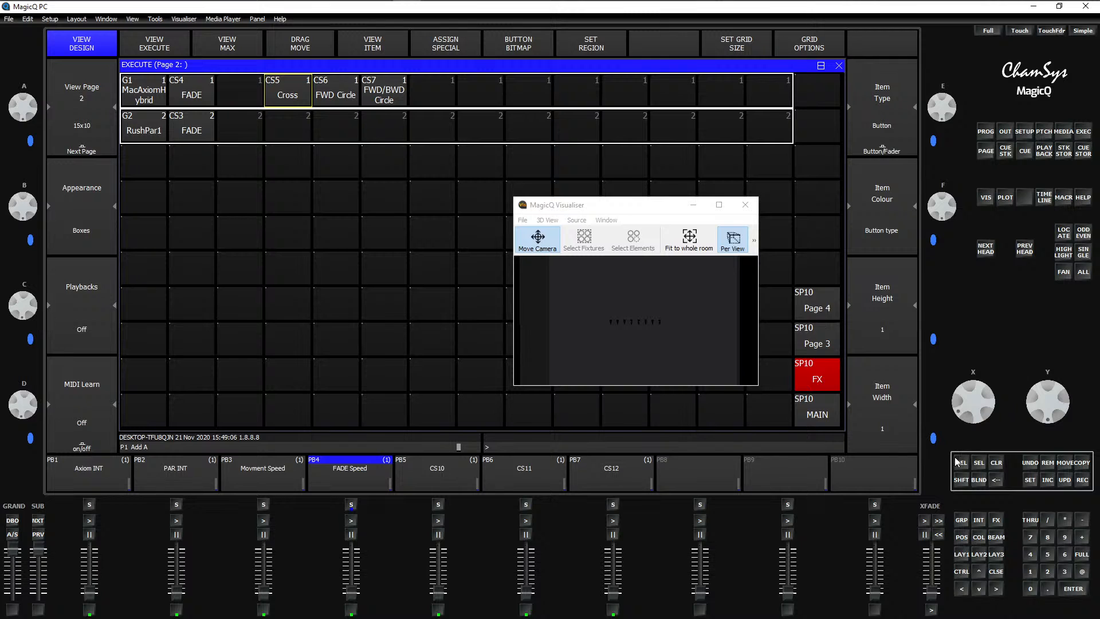
Step: Name playback PB5 Color Speed
{"action": "left_click", "coordinate": [1029, 480]}
{"action": "left_click", "coordinate": [438, 504]}
{"action": "type", "text": "C"}
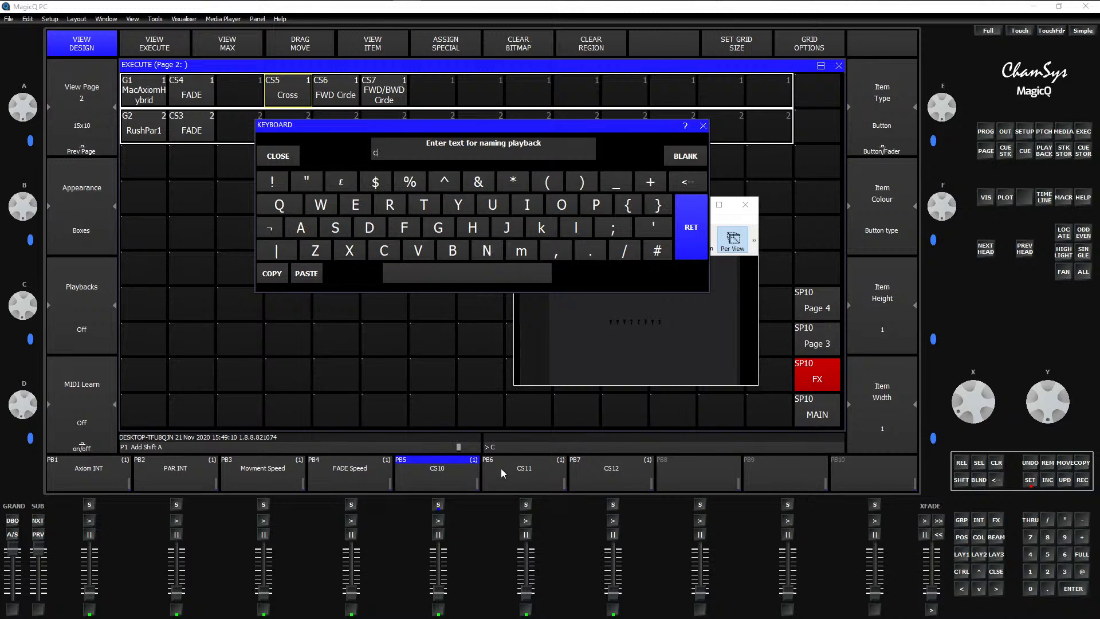
{"action": "type", "text": "olor Speed"}
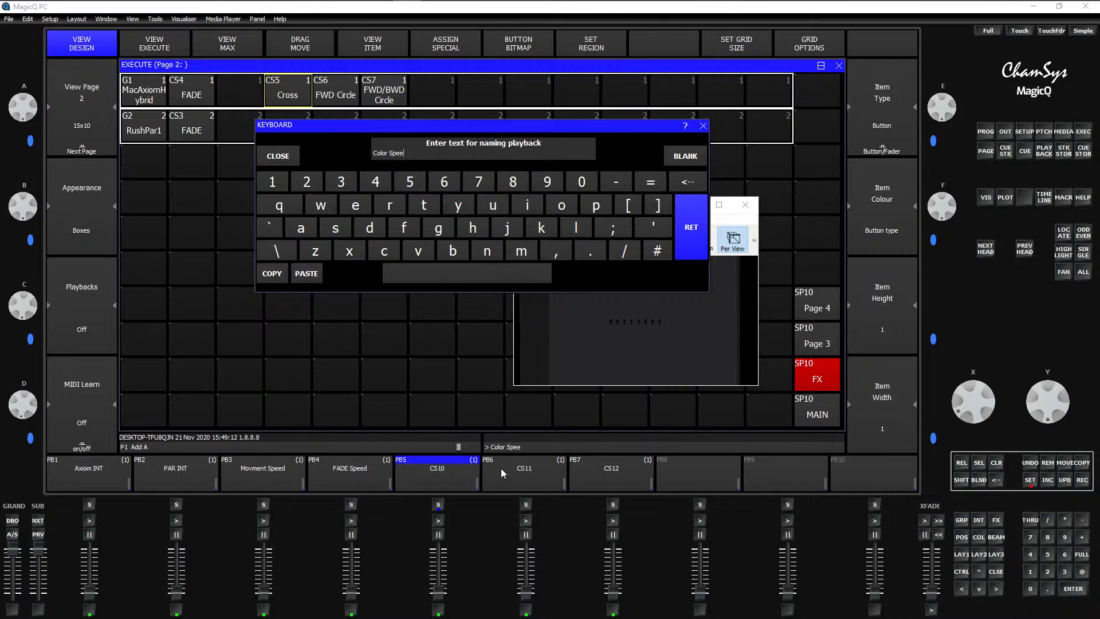
{"action": "key", "text": "Return"}
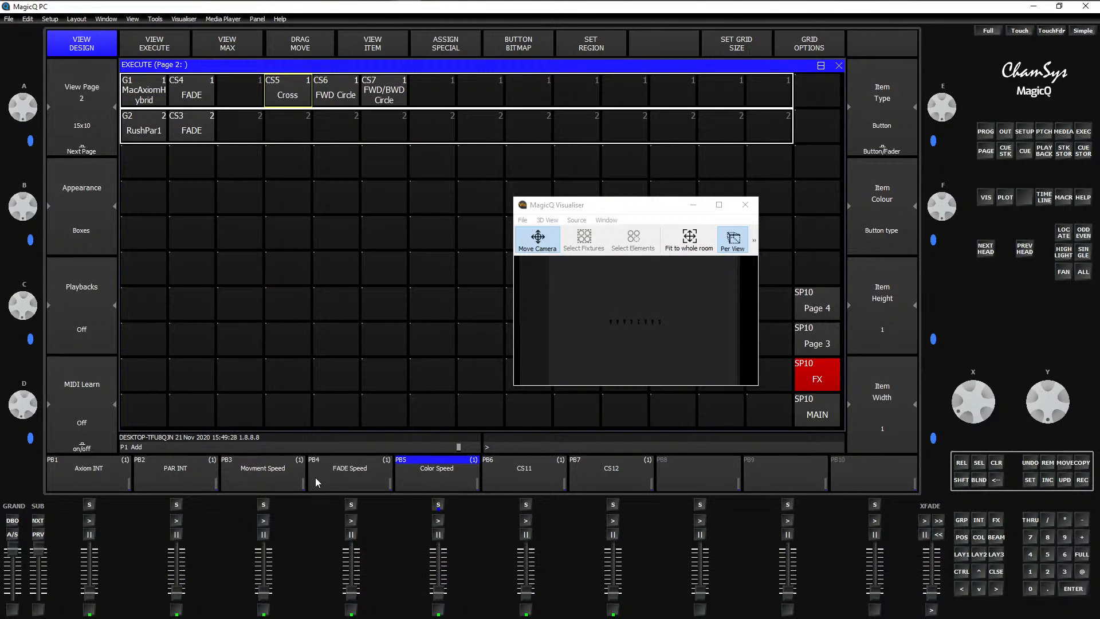
Step: Name playback PB6 PAR FADE Speed
{"action": "left_click", "coordinate": [1031, 481]}
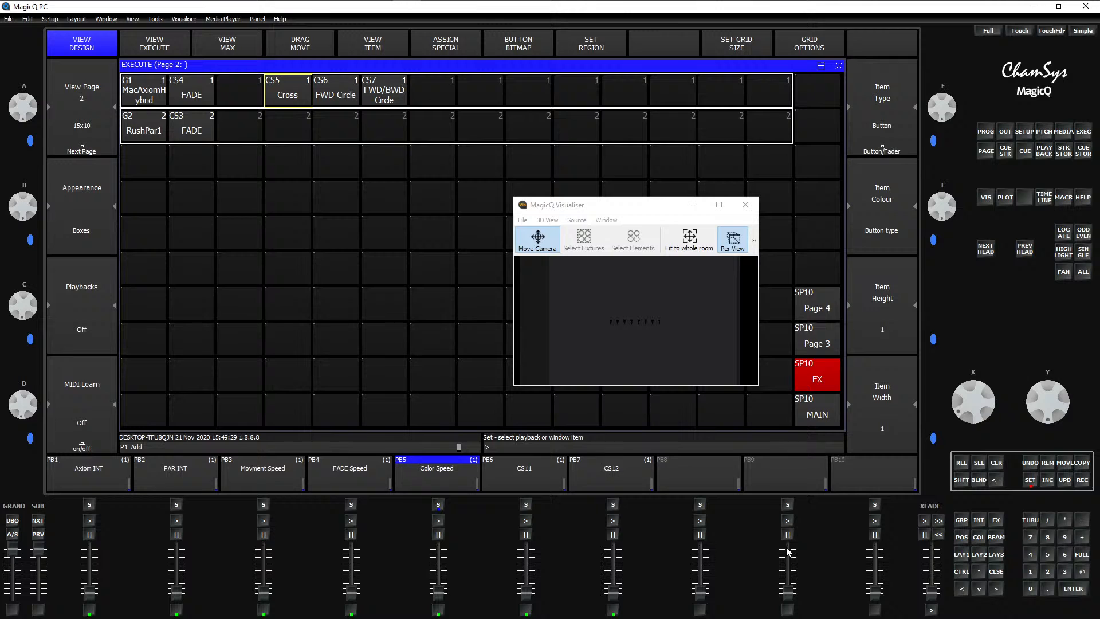
{"action": "left_click", "coordinate": [526, 504]}
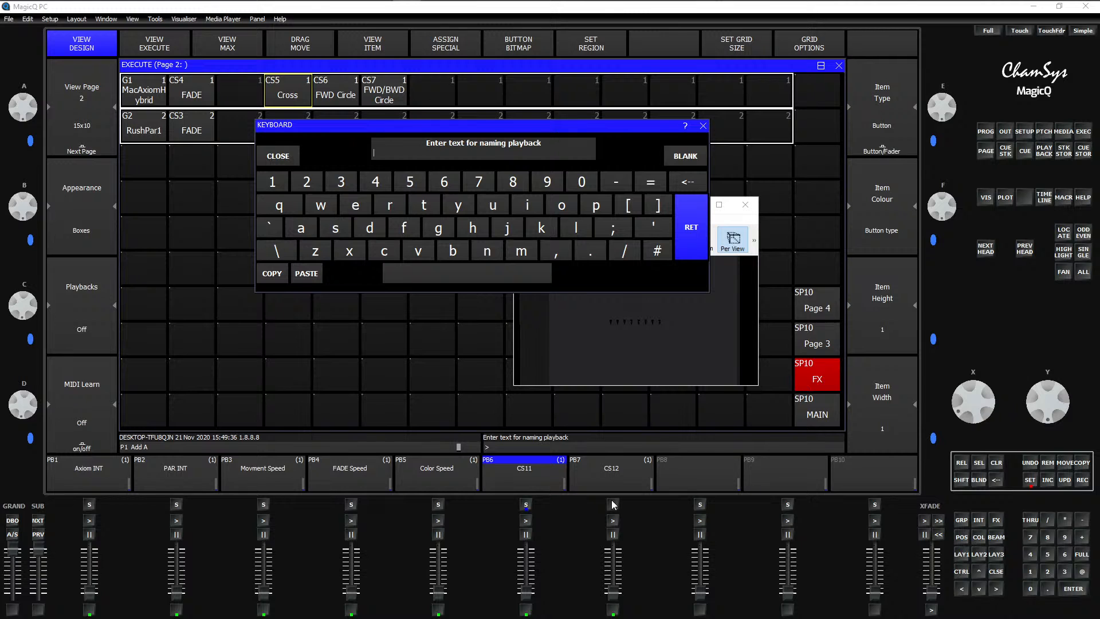
{"action": "type", "text": "PAR "}
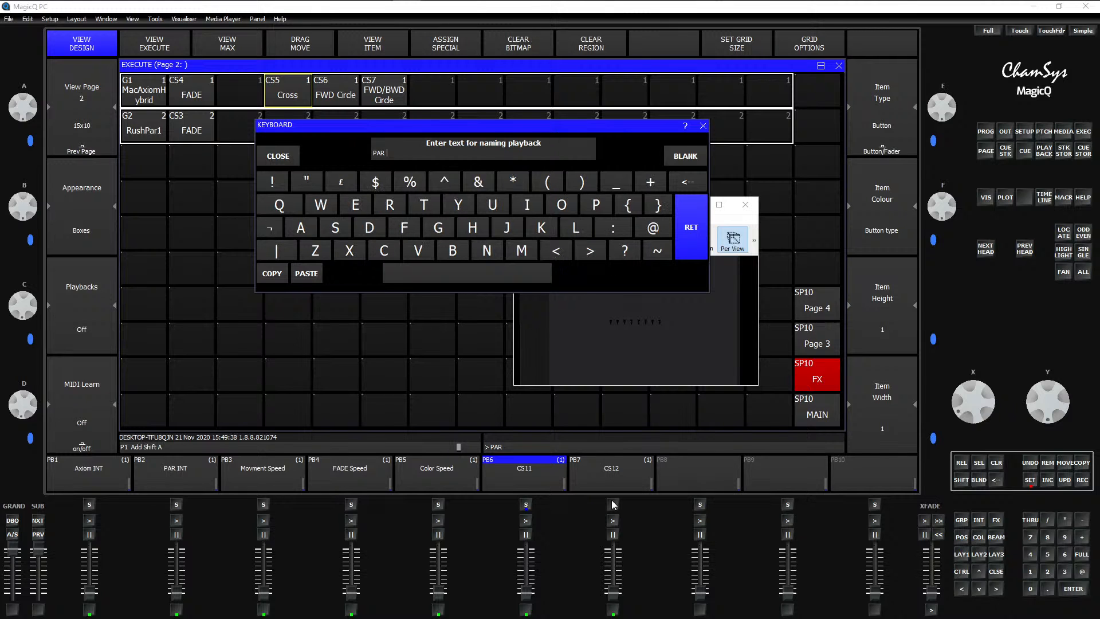
{"action": "type", "text": "FADE S"}
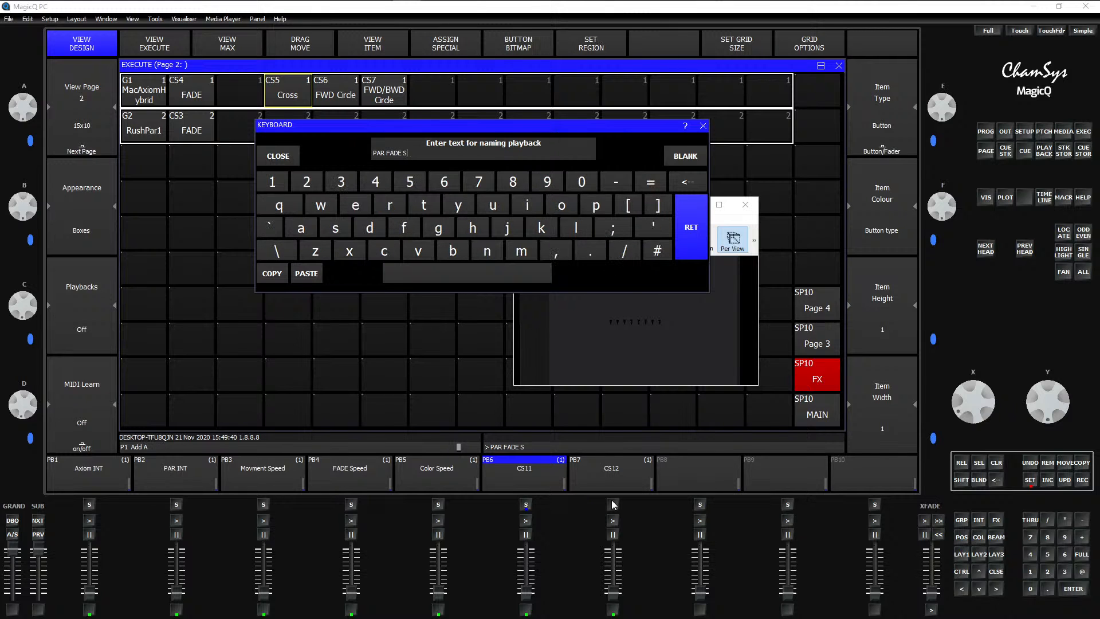
{"action": "type", "text": "peed"}
{"action": "key", "text": "Return"}
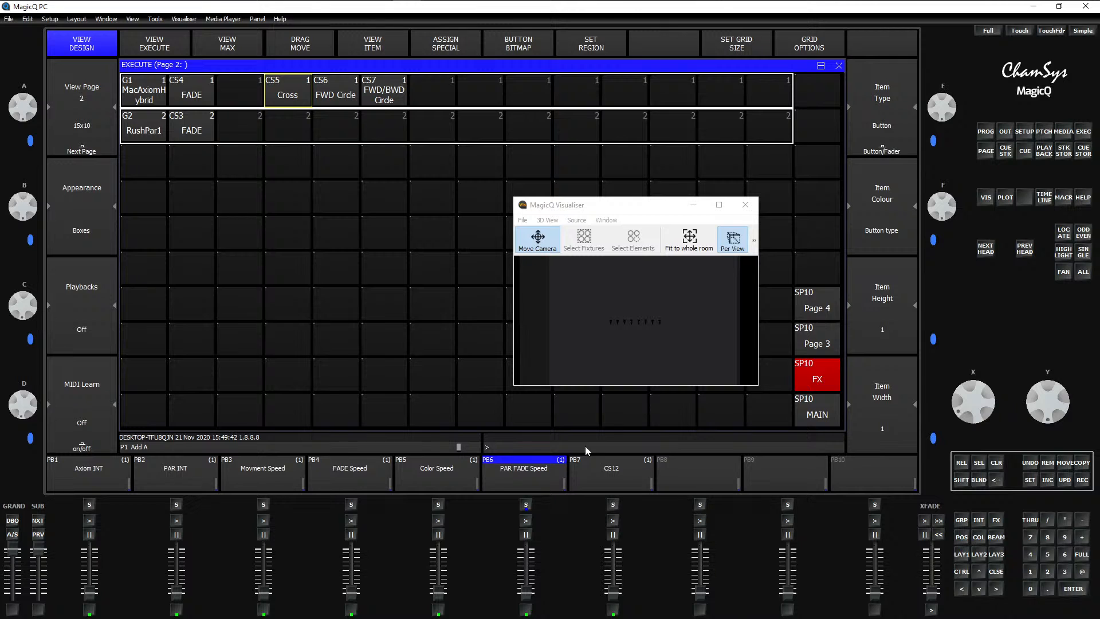
Step: Name playback PB7 PAR Color Speed
{"action": "left_click", "coordinate": [1029, 480]}
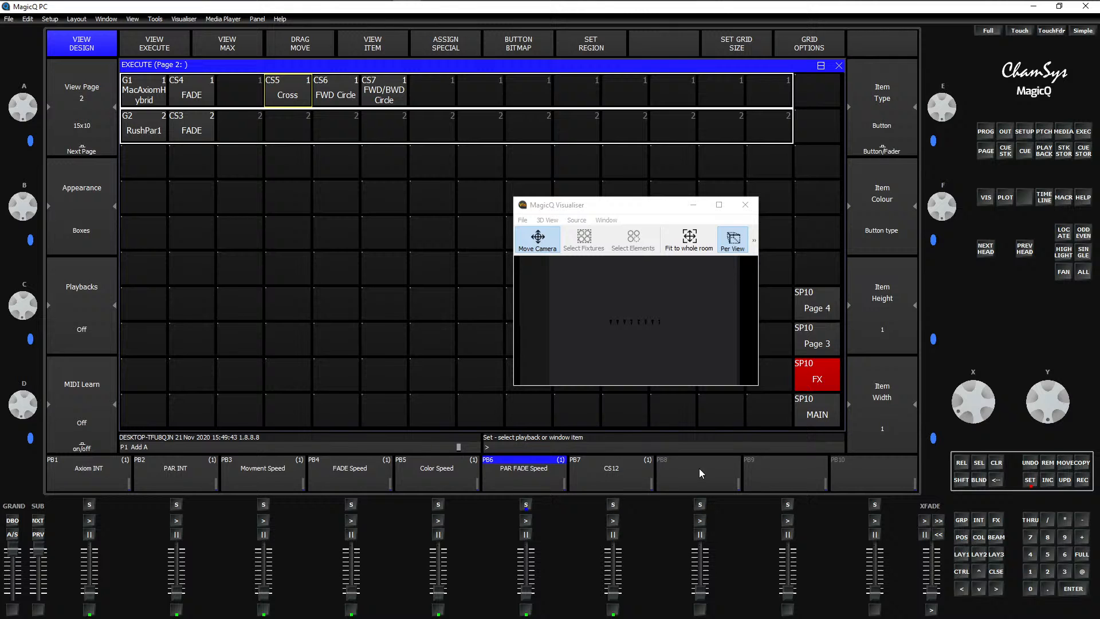
{"action": "left_click", "coordinate": [613, 505]}
{"action": "type", "text": "PAR "}
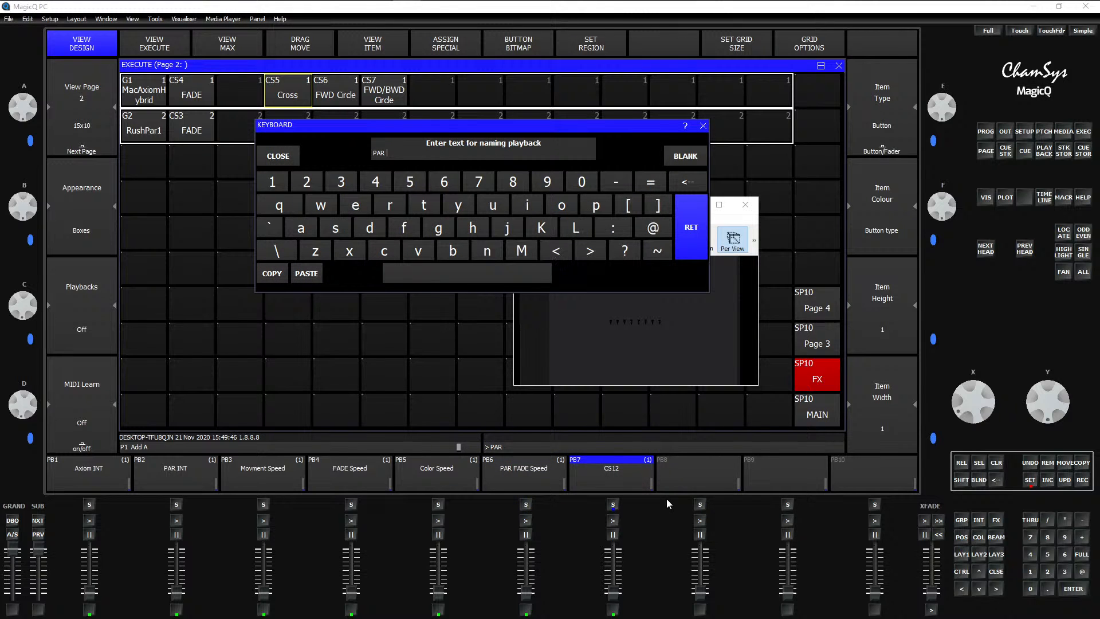
{"action": "type", "text": "Color "}
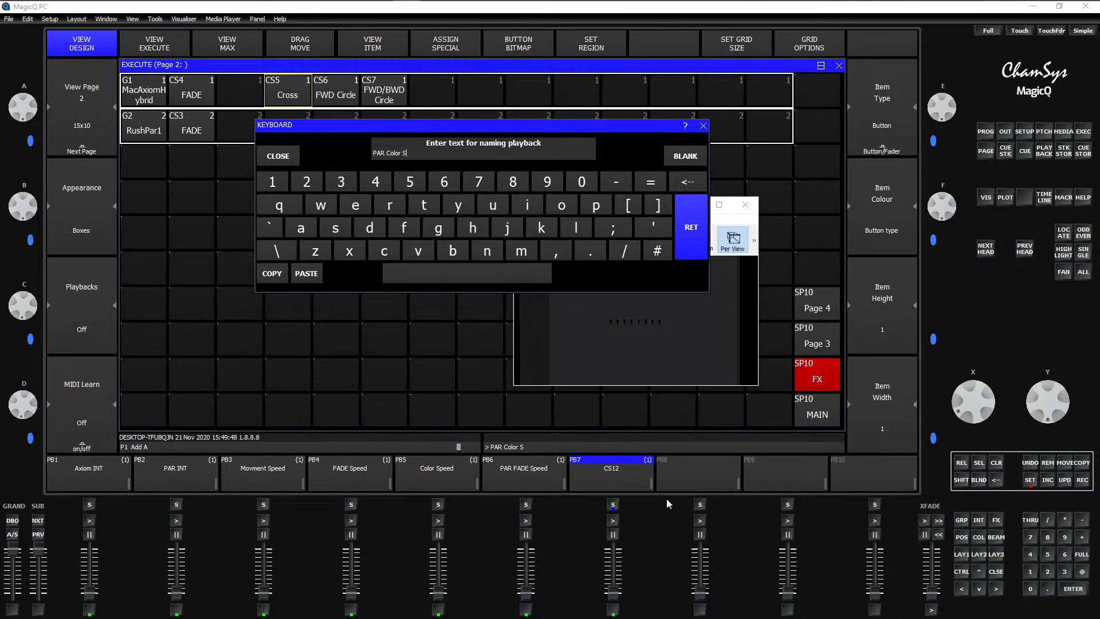
{"action": "type", "text": "Speed"}
{"action": "left_click", "coordinate": [686, 238]}
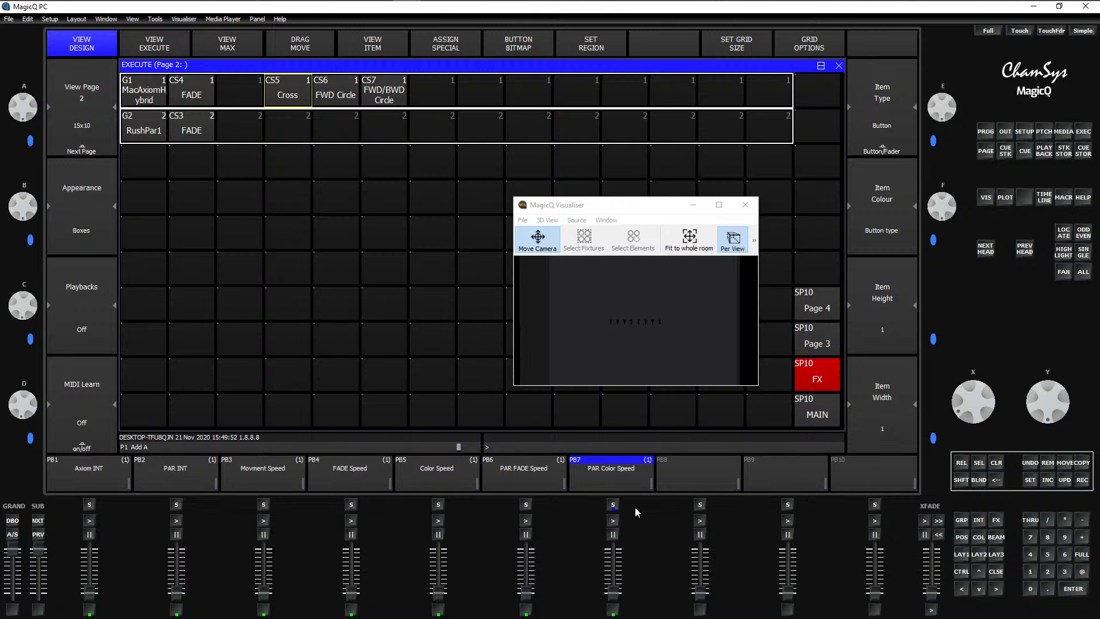
Step: Set the playback priority of the PB3 Movment Speed cue stack to Above Programmer
{"action": "left_click", "coordinate": [266, 504]}
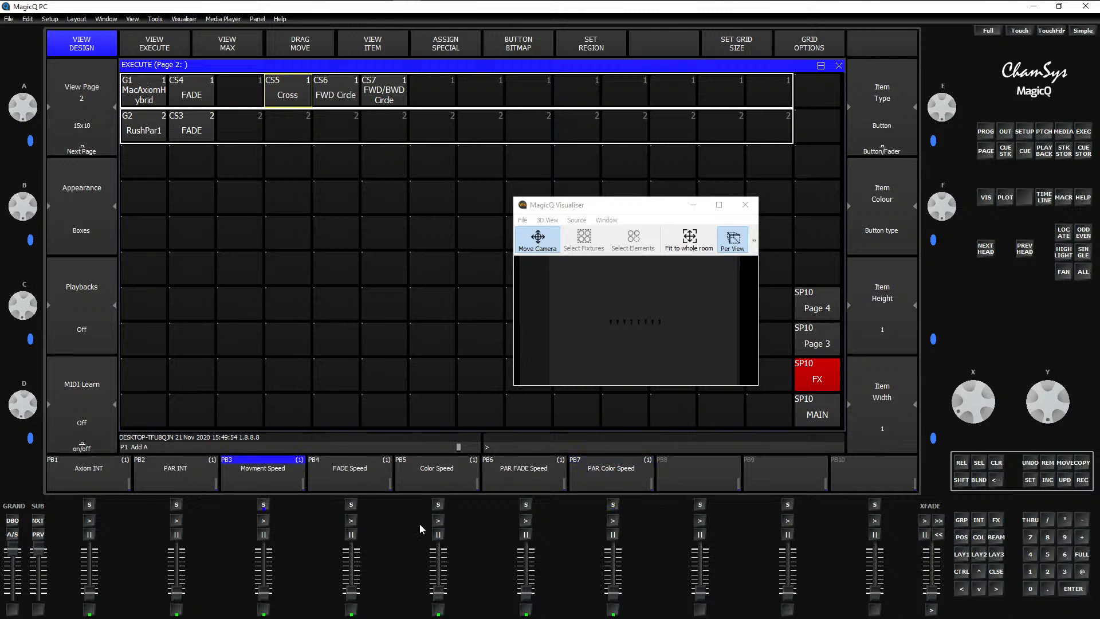
{"action": "key", "text": "ctrl+s"}
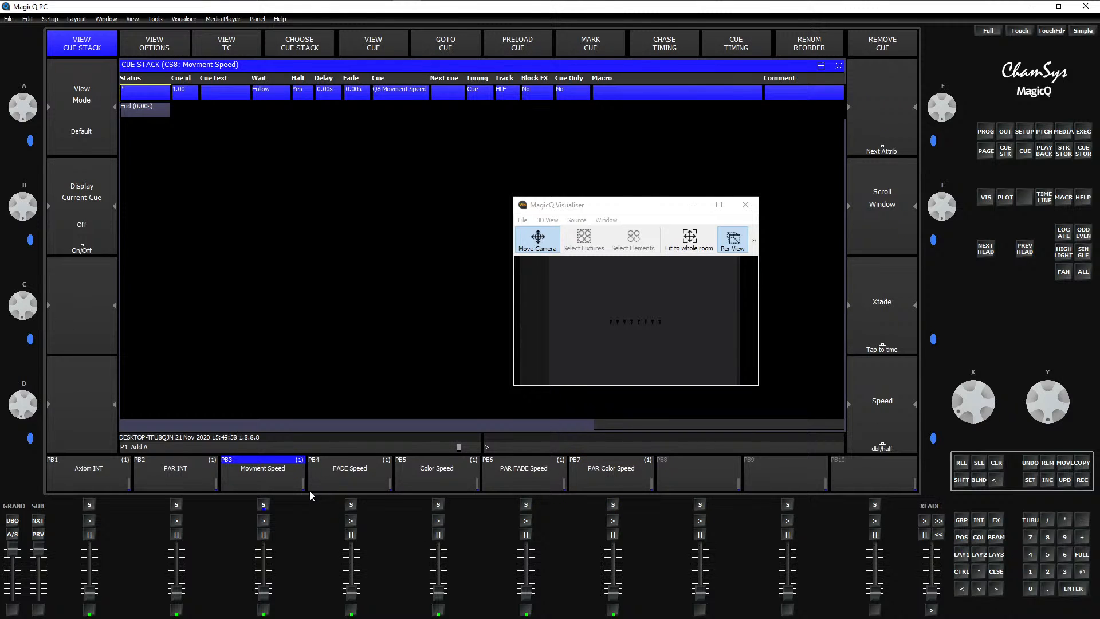
{"action": "key", "text": "F2"}
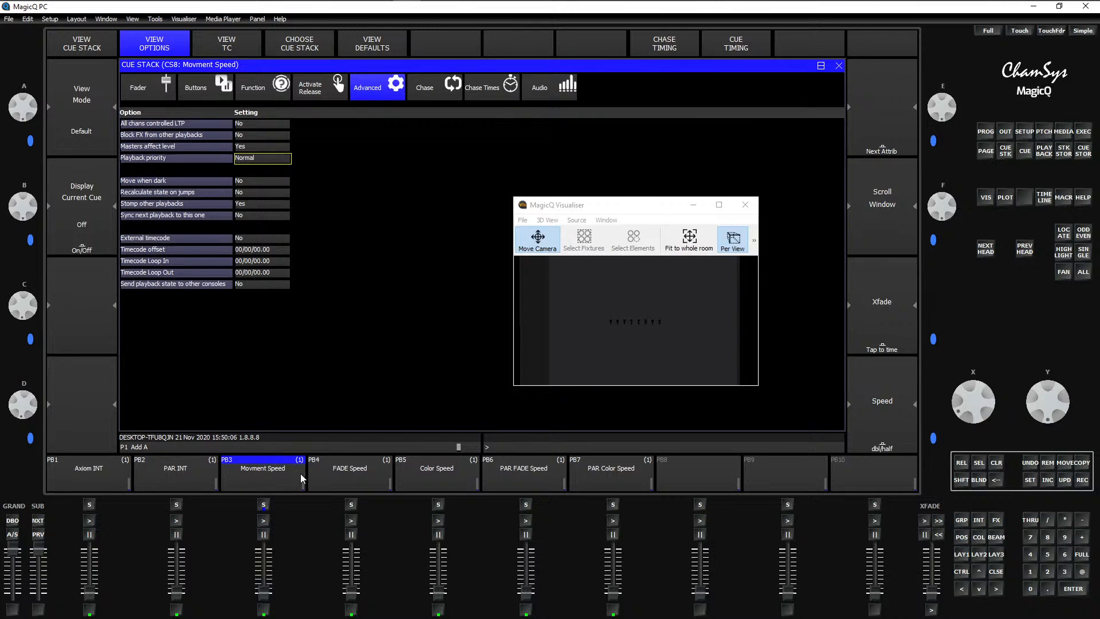
{"action": "left_click", "coordinate": [258, 157]}
{"action": "left_click", "coordinate": [575, 117]}
Step: Set the playback priority of the PB4 FADE Speed and PB5 Color Speed cue stacks to Above Programmer
{"action": "key", "text": "4"}
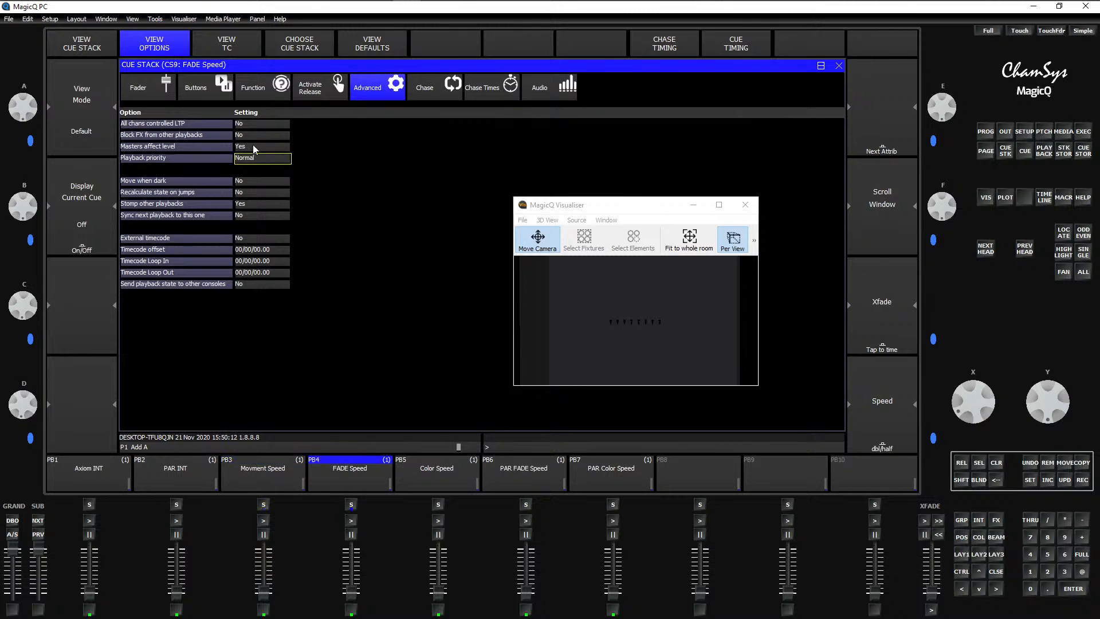
{"action": "left_click", "coordinate": [263, 158]}
{"action": "left_click", "coordinate": [589, 116]}
{"action": "left_click", "coordinate": [414, 484]}
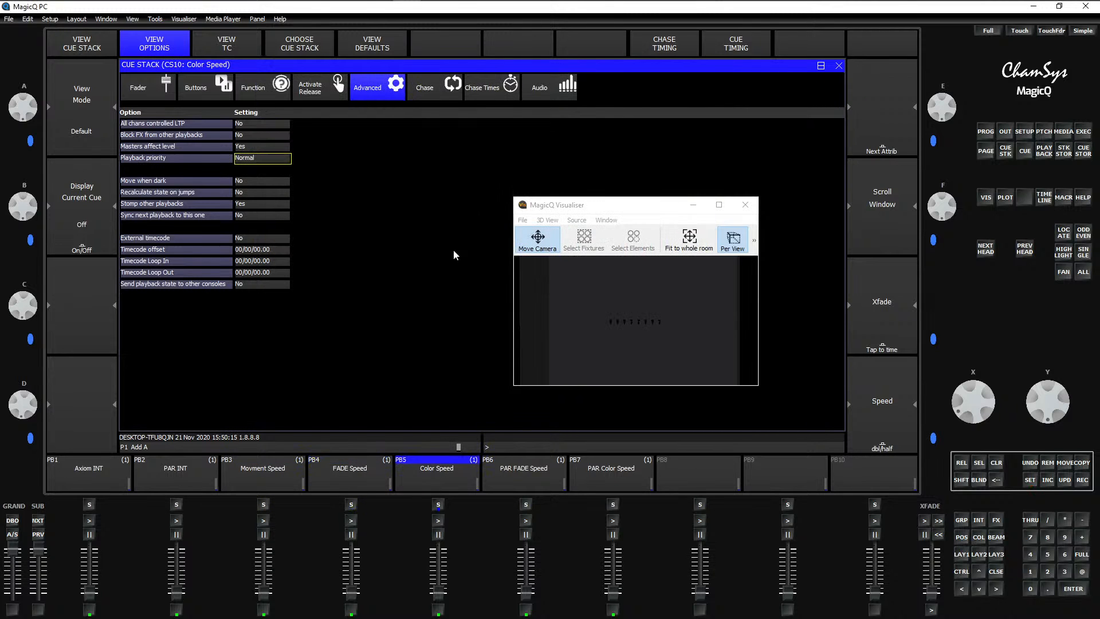
{"action": "left_click", "coordinate": [275, 159]}
{"action": "left_click", "coordinate": [571, 117]}
Step: Set the playback priority of the PB6 PAR FADE Speed and PB7 PAR Color Speed cue stacks to Above Programmer
{"action": "left_click", "coordinate": [508, 479]}
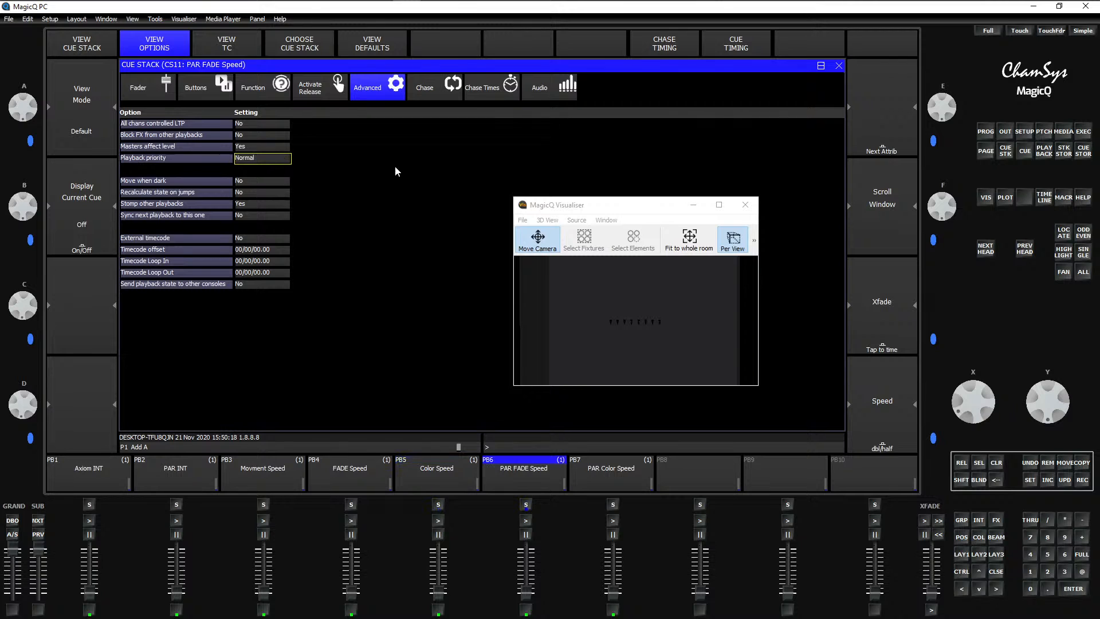
{"action": "left_click", "coordinate": [281, 161]}
{"action": "left_click", "coordinate": [572, 118]}
{"action": "left_click", "coordinate": [610, 478]}
{"action": "left_click", "coordinate": [256, 157]}
{"action": "left_click", "coordinate": [586, 116]}
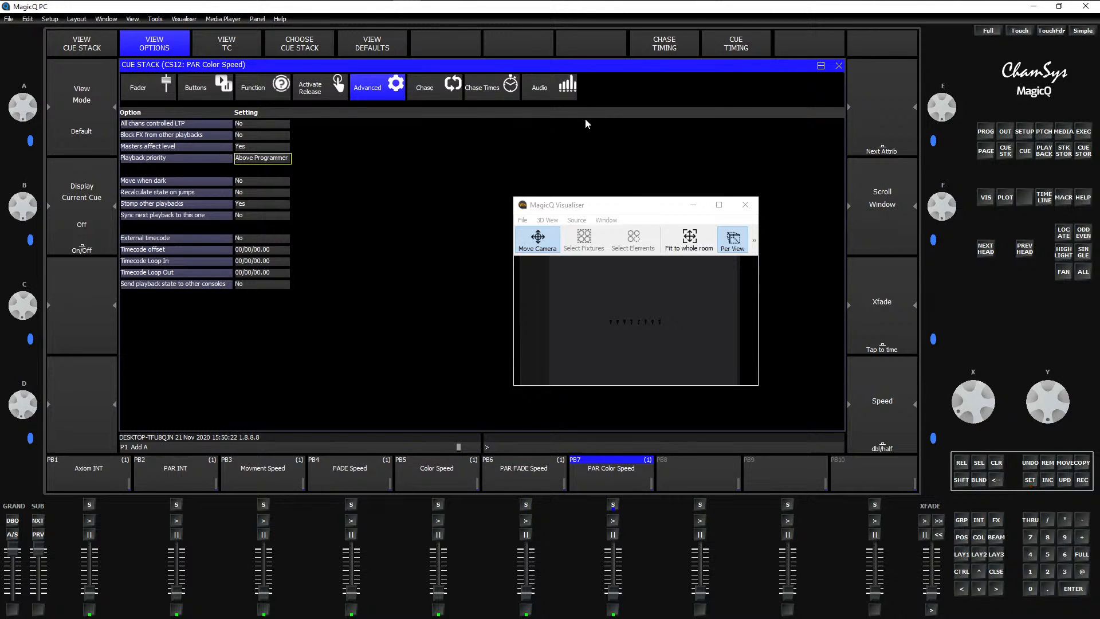
Step: Make the PB3 Movment Speed cue stack a speed master
{"action": "key", "text": "3"}
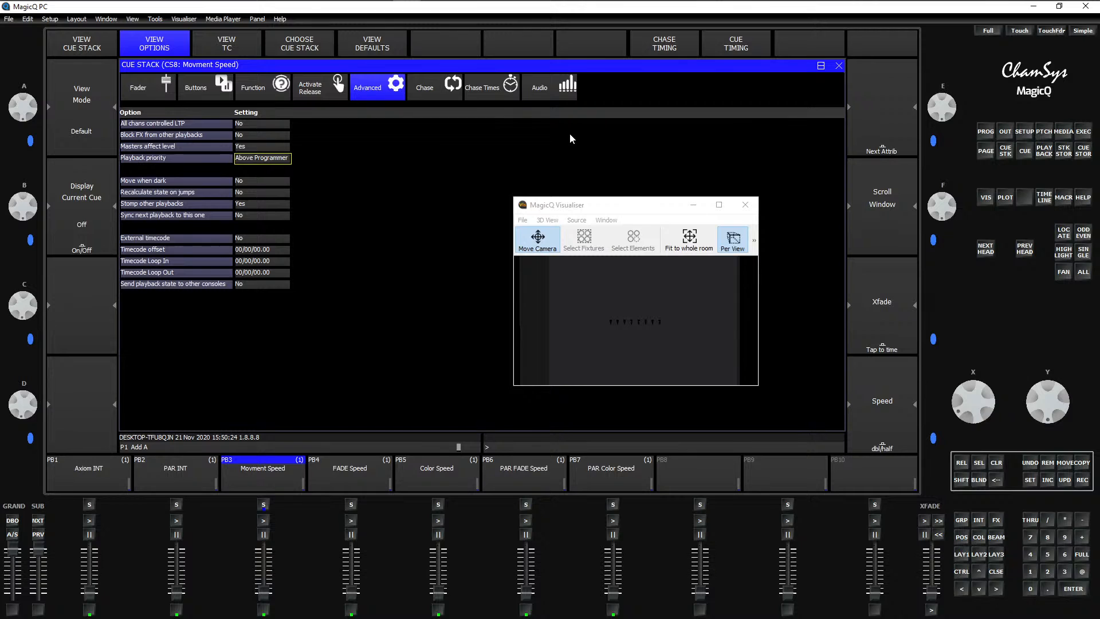
{"action": "left_click", "coordinate": [263, 87]}
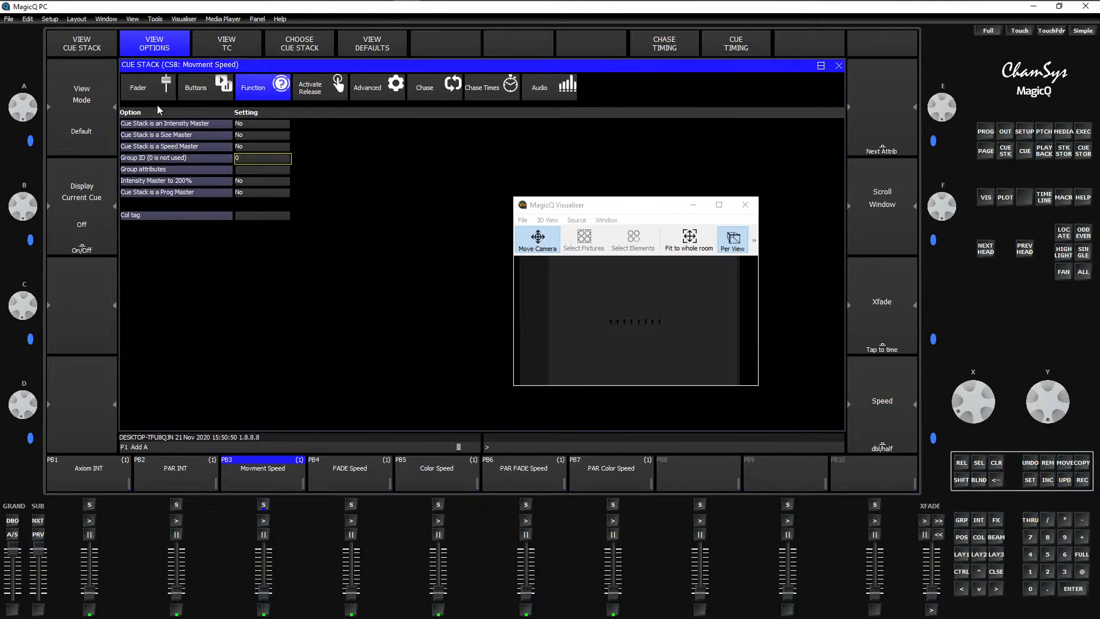
{"action": "left_click", "coordinate": [259, 147]}
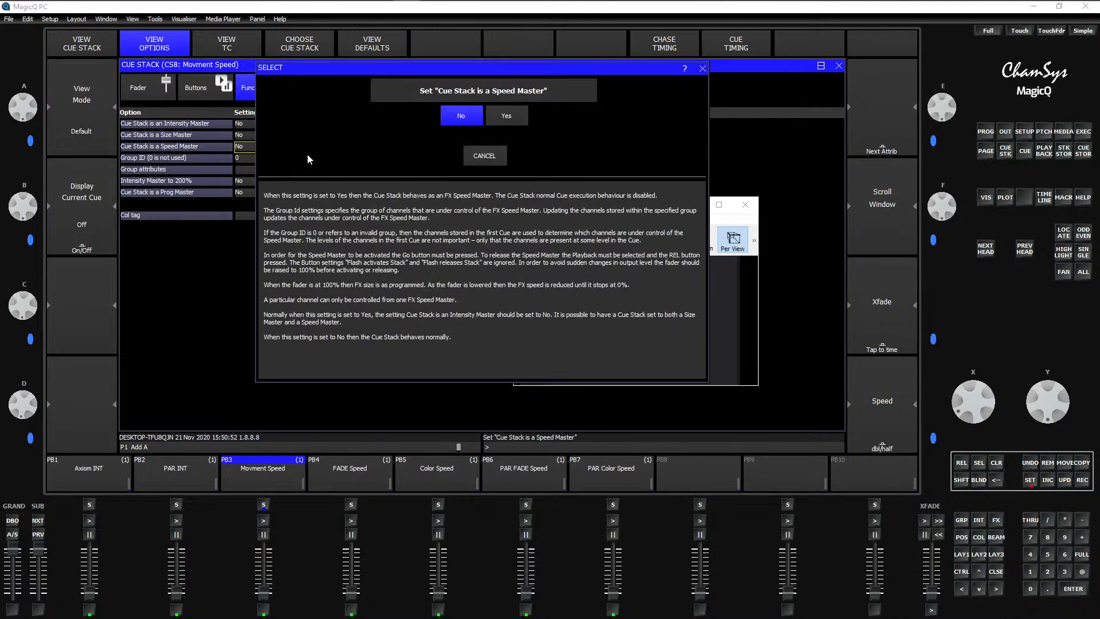
{"action": "left_click", "coordinate": [506, 116]}
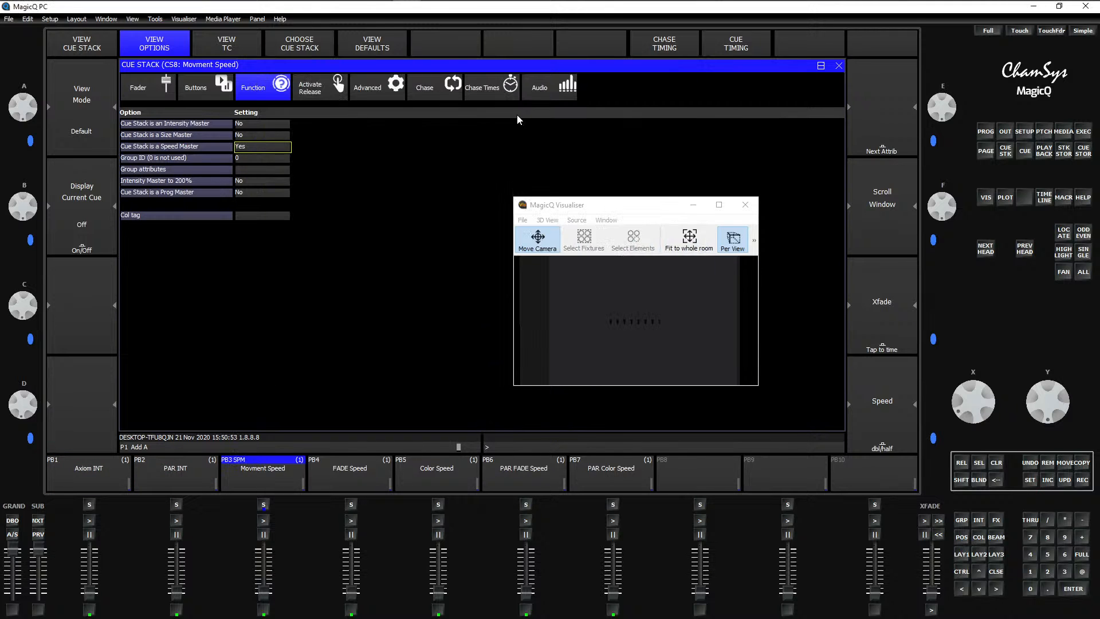
Step: Set the Movment Speed master's group ID to 1 and limit its group attributes to Pos
{"action": "left_click", "coordinate": [258, 157]}
{"action": "left_click", "coordinate": [422, 197]}
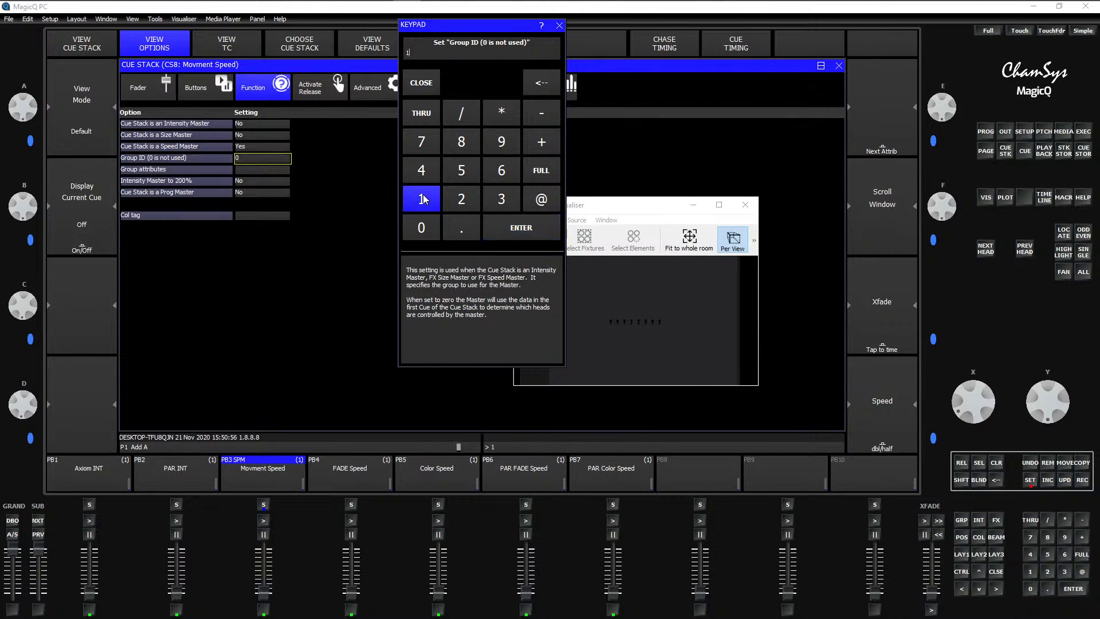
{"action": "left_click", "coordinate": [521, 228]}
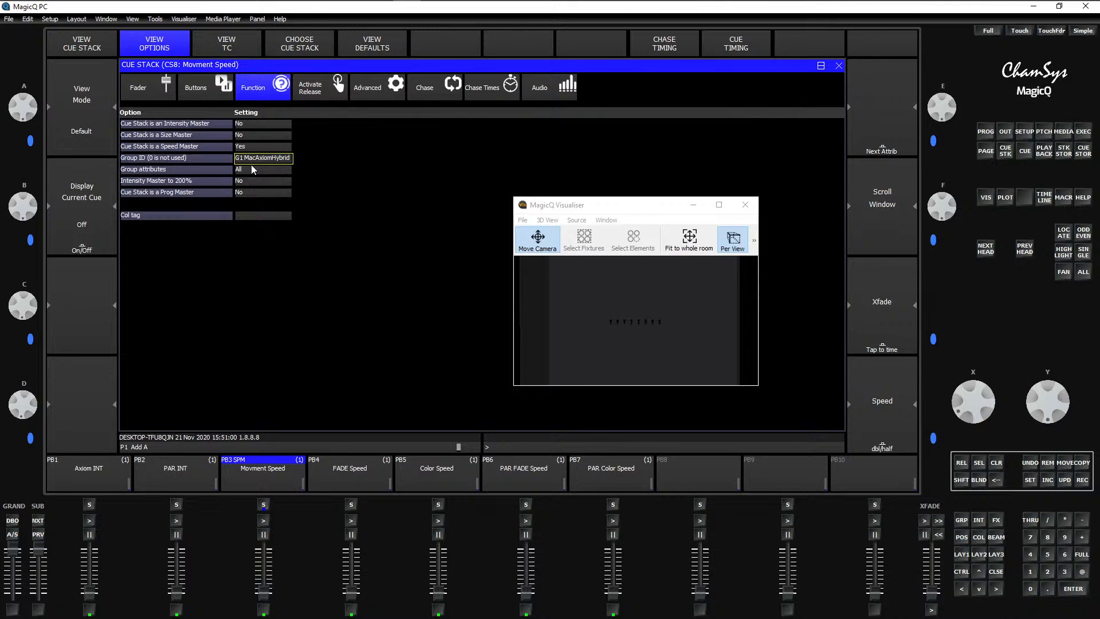
{"action": "left_click", "coordinate": [276, 168]}
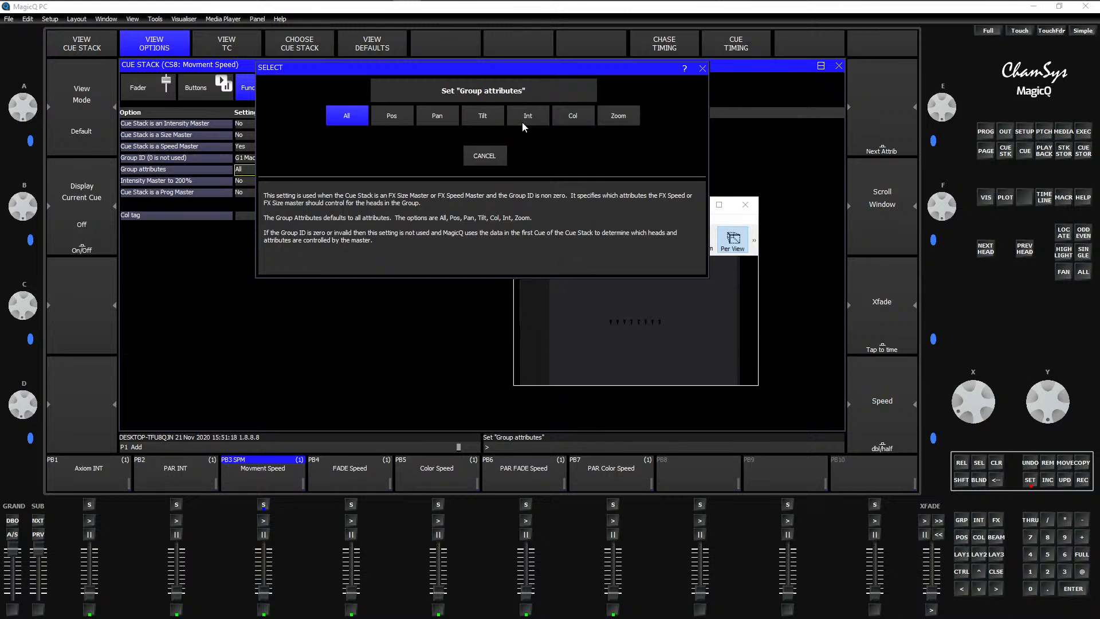
{"action": "left_click", "coordinate": [401, 118]}
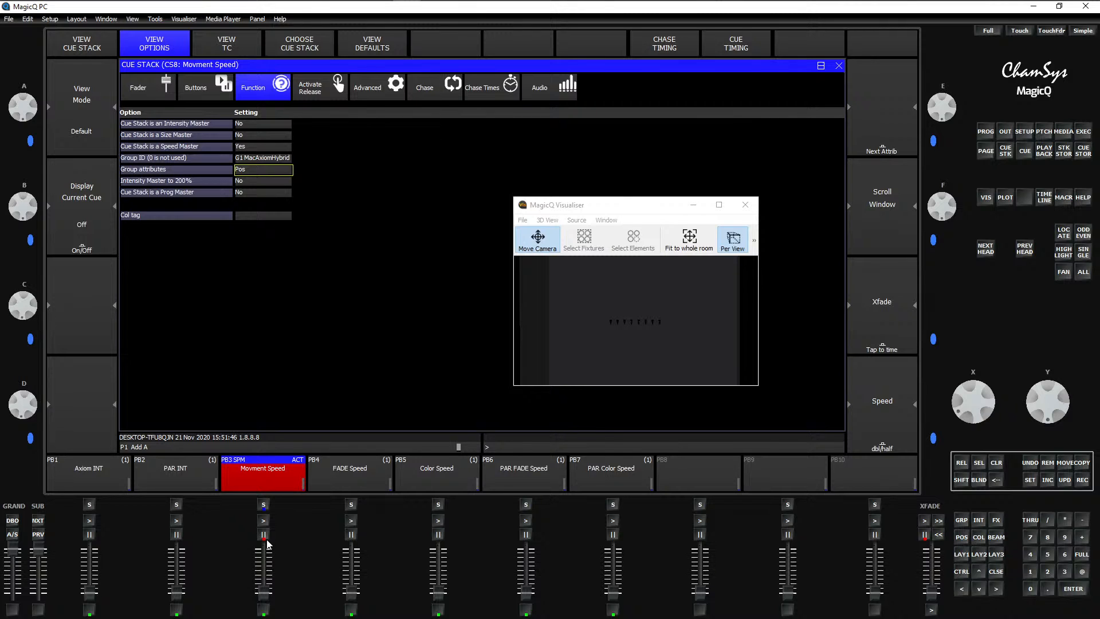
Step: Make the PB4 FADE Speed cue stack a speed master
{"action": "left_click", "coordinate": [356, 514]}
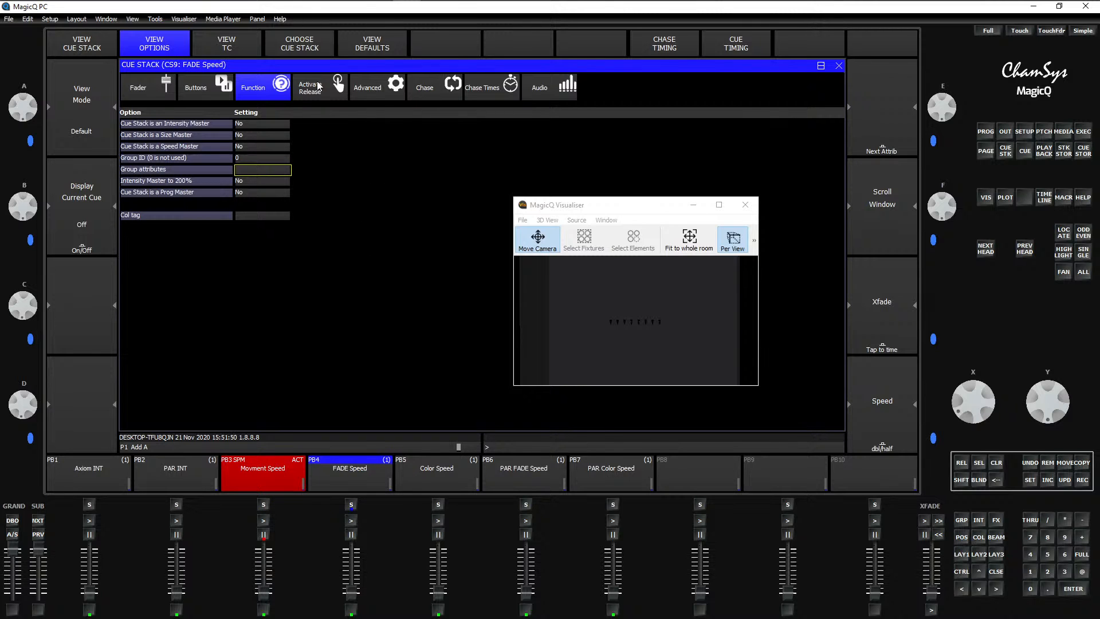
{"action": "left_click", "coordinate": [248, 147]}
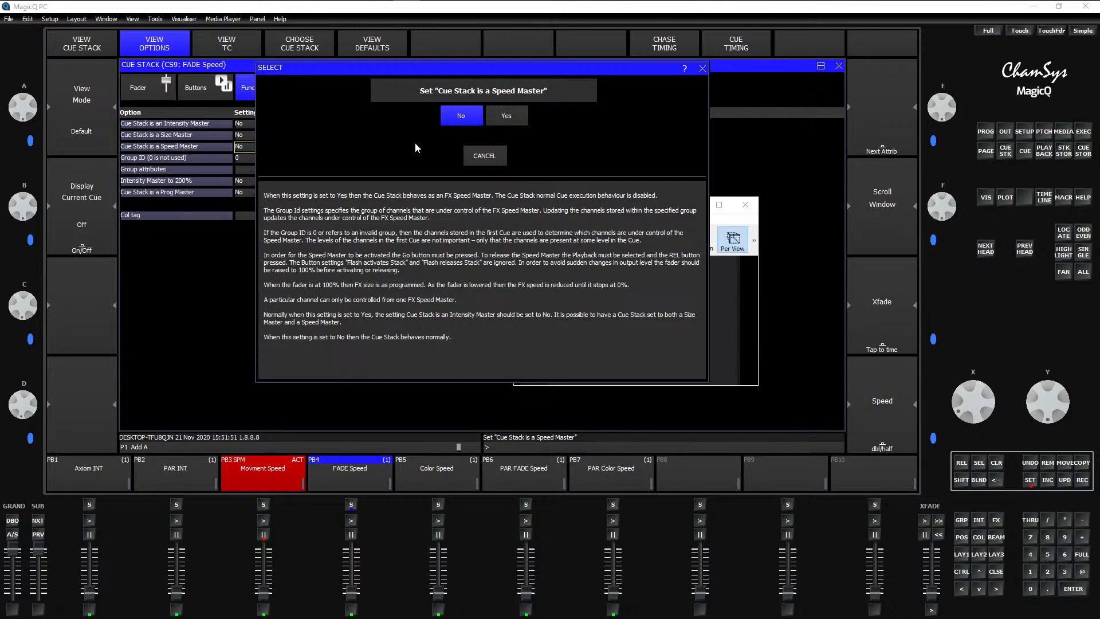
{"action": "left_click", "coordinate": [504, 115]}
{"action": "left_click", "coordinate": [270, 157]}
{"action": "left_click", "coordinate": [427, 195]}
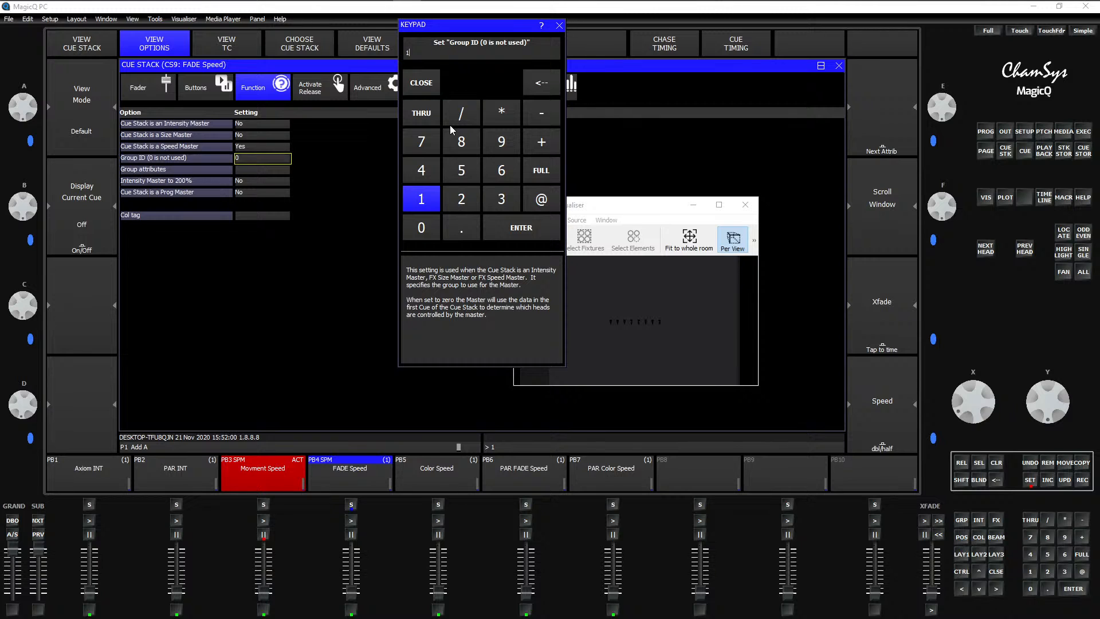
{"action": "key", "text": "Return"}
{"action": "key", "text": "F1"}
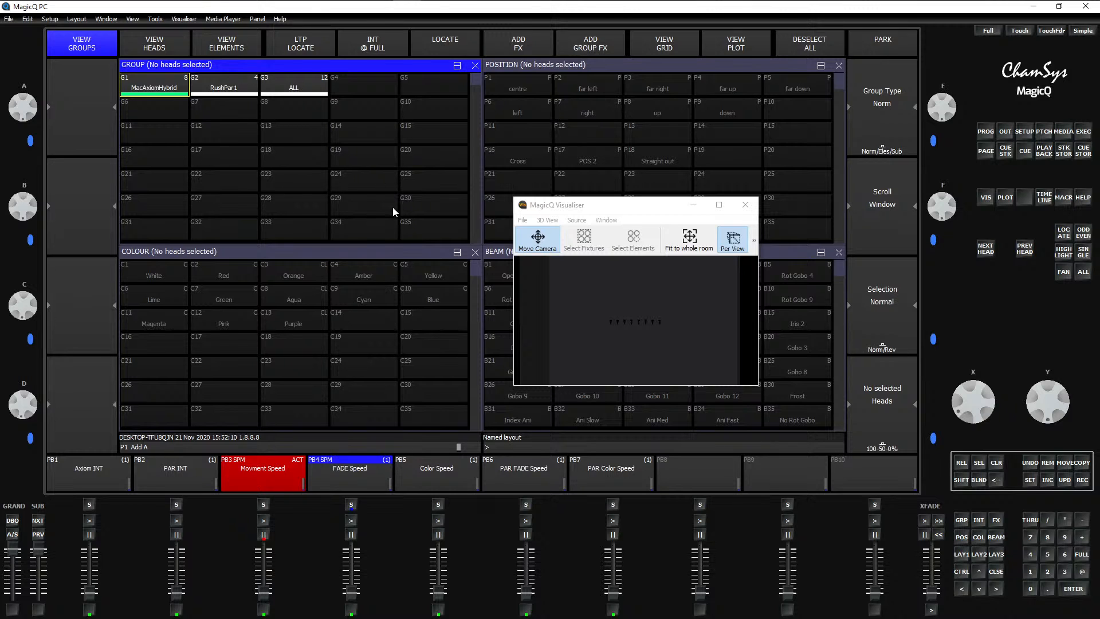
{"action": "key", "text": "Escape"}
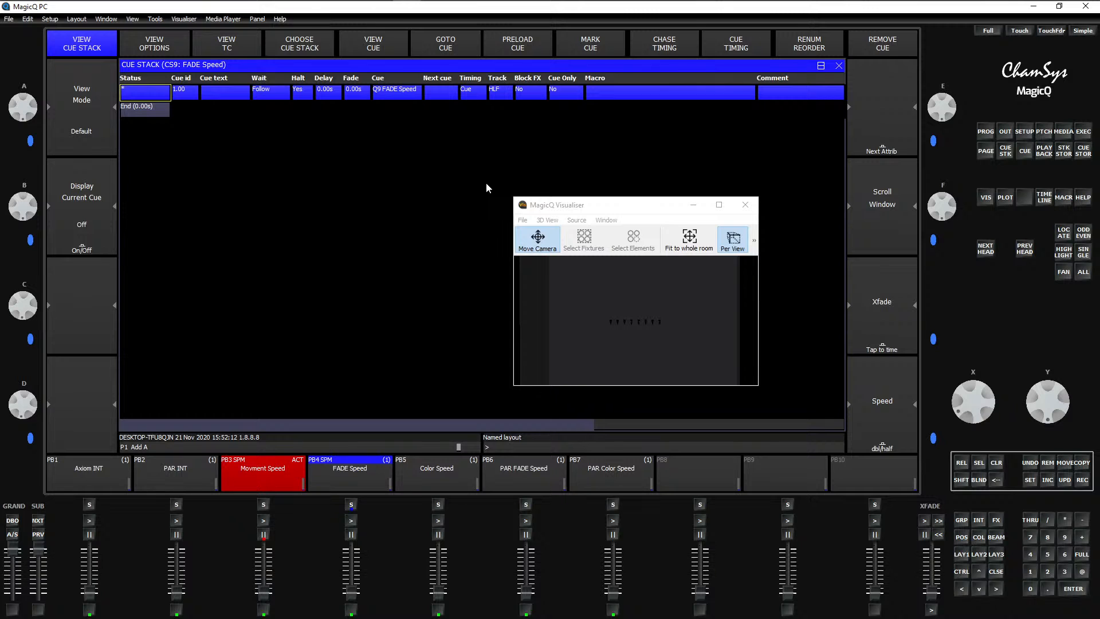
{"action": "key", "text": "F2"}
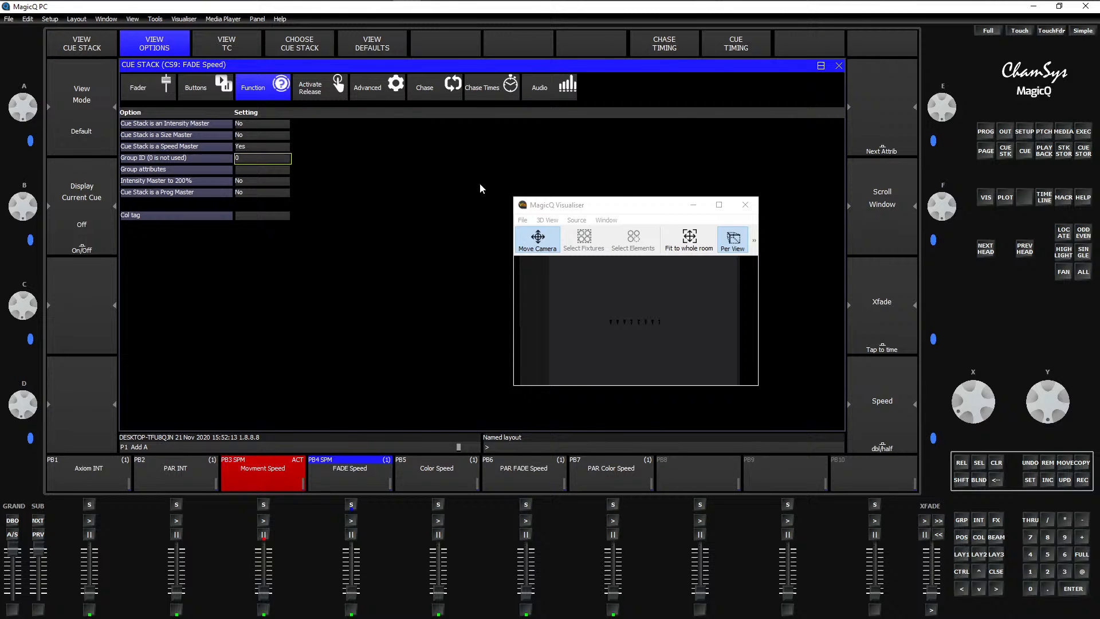
Step: Set the FADE Speed master's group ID to 1 and limit its group attributes to Int
{"action": "left_click", "coordinate": [261, 158]}
{"action": "left_click", "coordinate": [420, 197]}
{"action": "left_click", "coordinate": [514, 225]}
{"action": "left_click", "coordinate": [264, 171]}
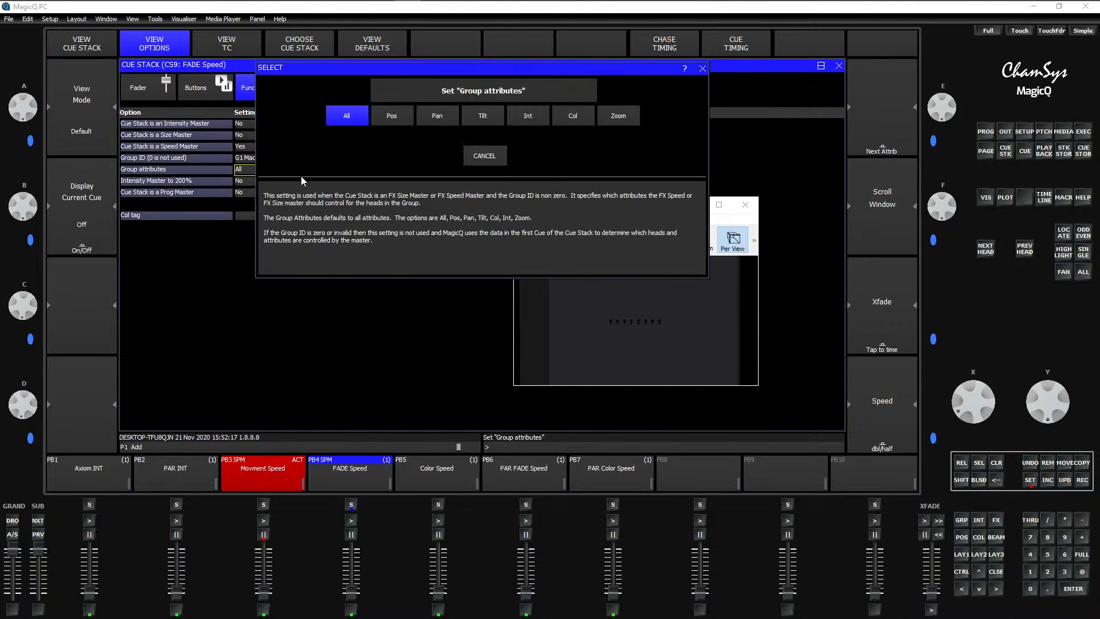
{"action": "left_click", "coordinate": [527, 116]}
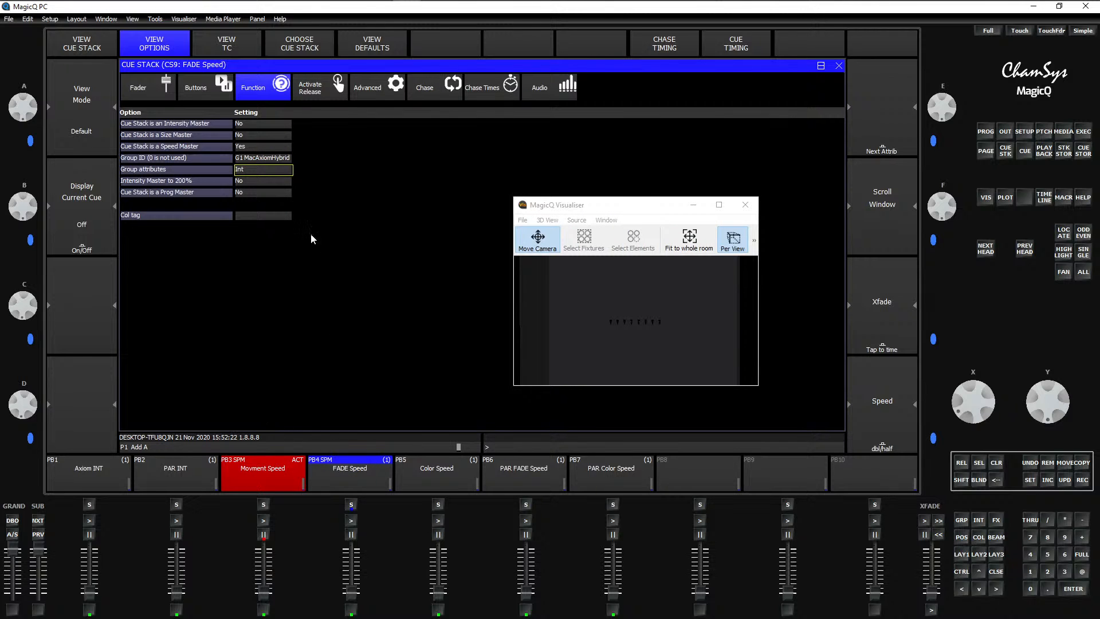
Step: Make the PB5 Color Speed cue stack a speed master
{"action": "key", "text": "5"}
{"action": "left_click", "coordinate": [250, 149]}
{"action": "left_click", "coordinate": [492, 113]}
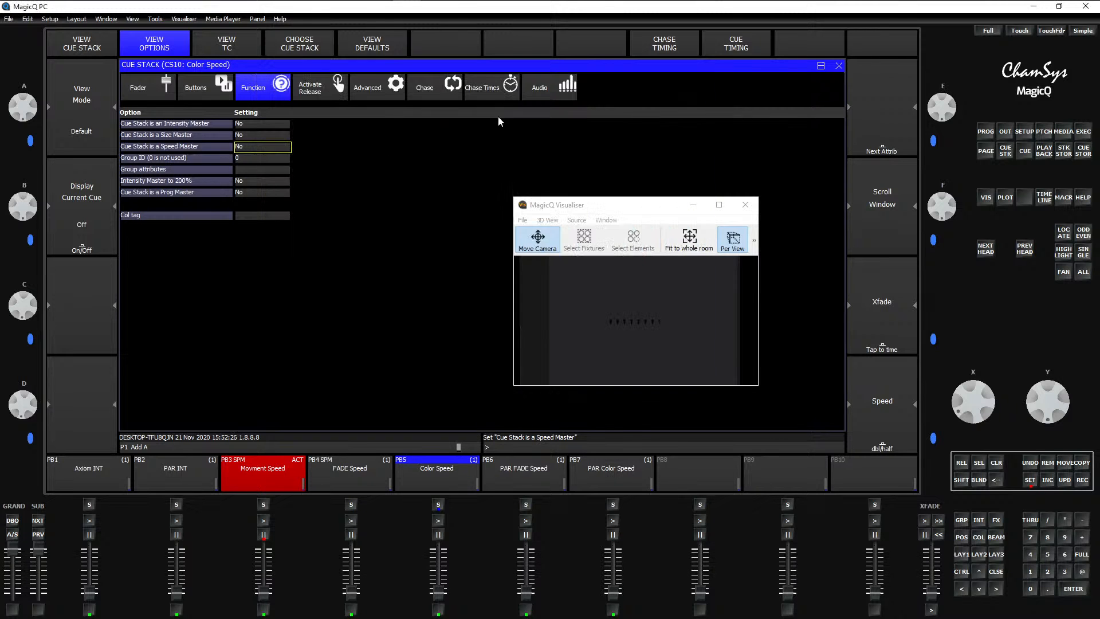
Step: Set the Color Speed master's group ID to 1 and limit its group attributes to Col
{"action": "left_click", "coordinate": [260, 156]}
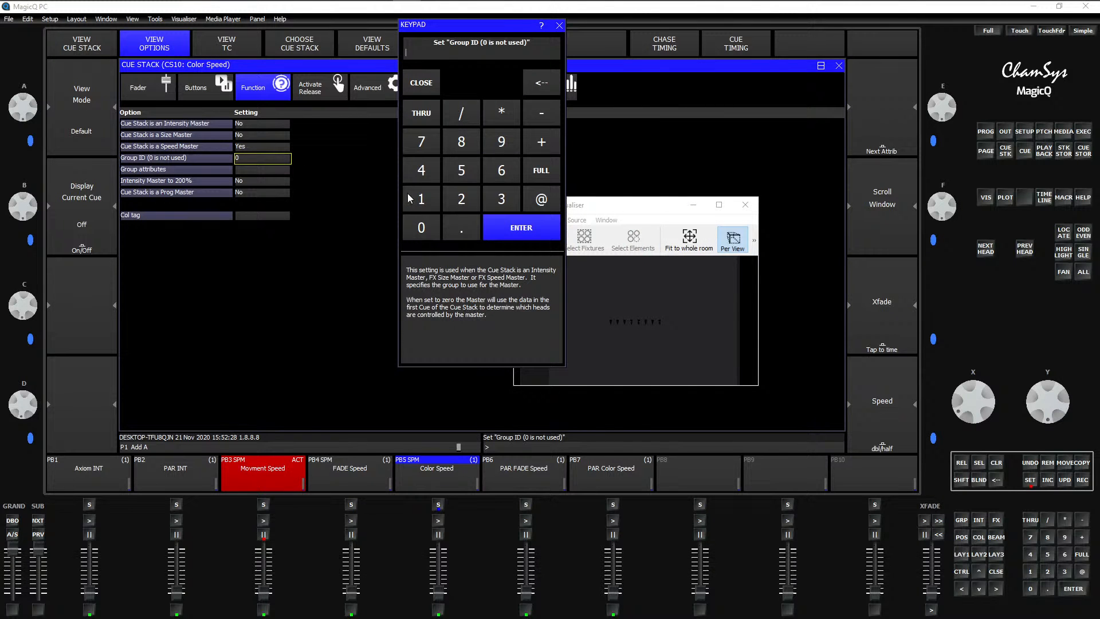
{"action": "left_click", "coordinate": [421, 199]}
{"action": "left_click", "coordinate": [521, 228]}
{"action": "left_click", "coordinate": [256, 170]}
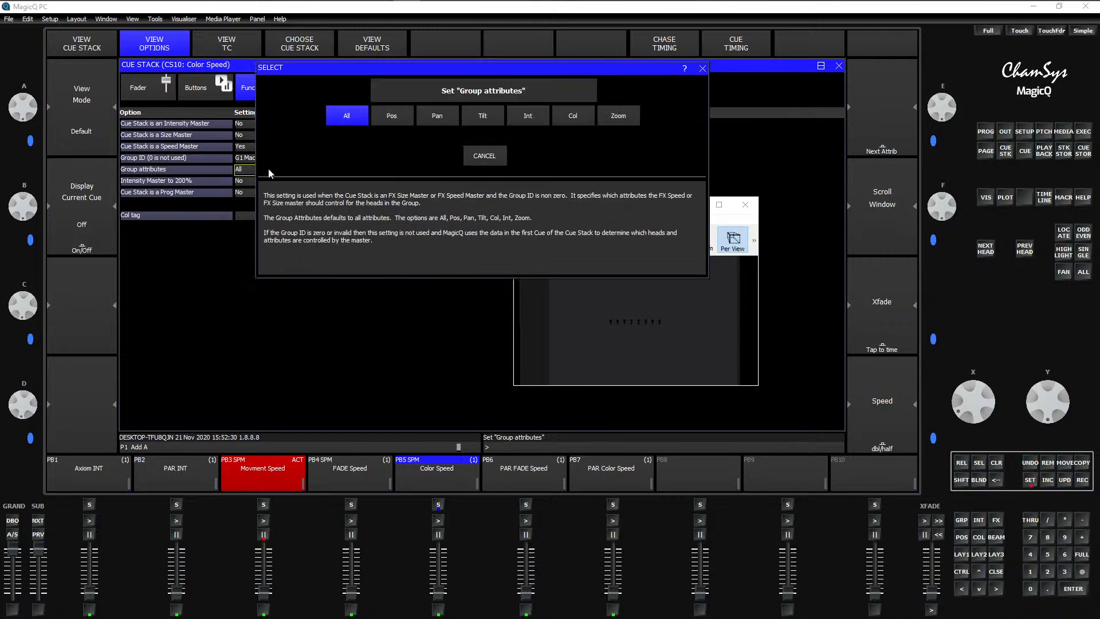
{"action": "left_click", "coordinate": [571, 118]}
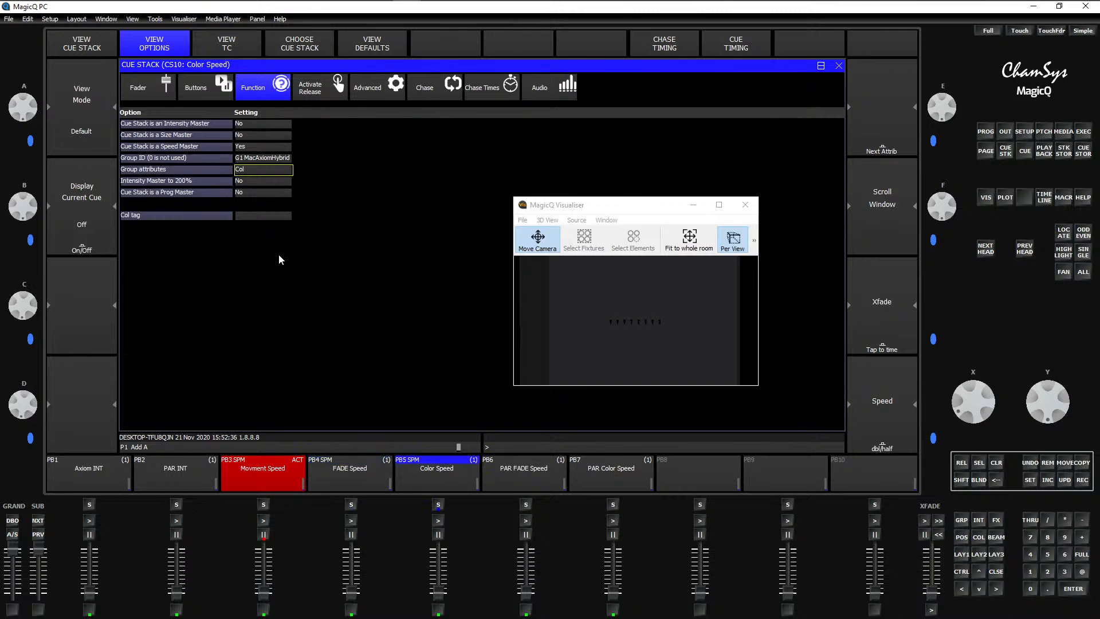
Step: Make the PB6 PAR FADE Speed cue stack a speed master
{"action": "key", "text": "6"}
{"action": "left_click", "coordinate": [252, 146]}
{"action": "left_click", "coordinate": [485, 155]}
Step: Set the PAR FADE Speed master's group ID to 2 and limit its group attributes to Int
{"action": "left_click", "coordinate": [271, 159]}
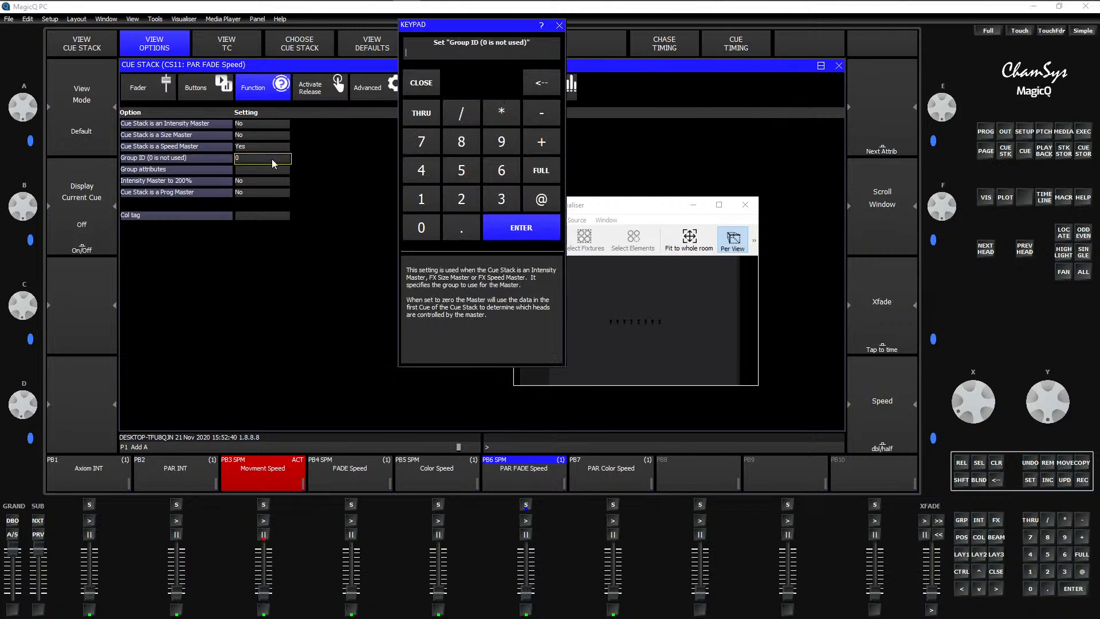
{"action": "left_click", "coordinate": [461, 199]}
{"action": "left_click", "coordinate": [534, 229]}
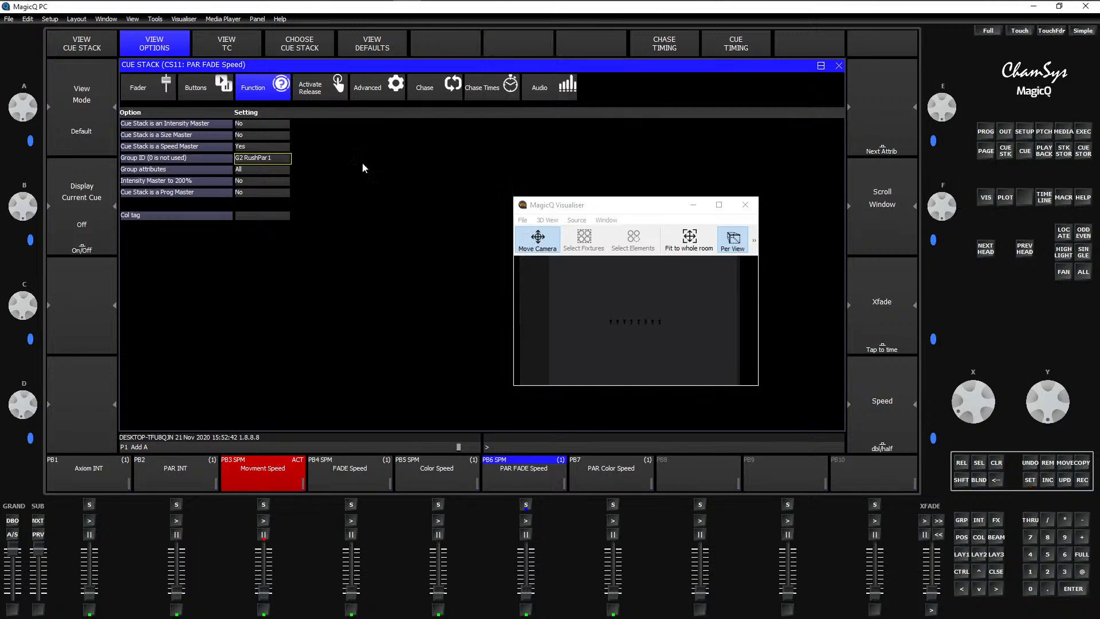
{"action": "left_click", "coordinate": [250, 170]}
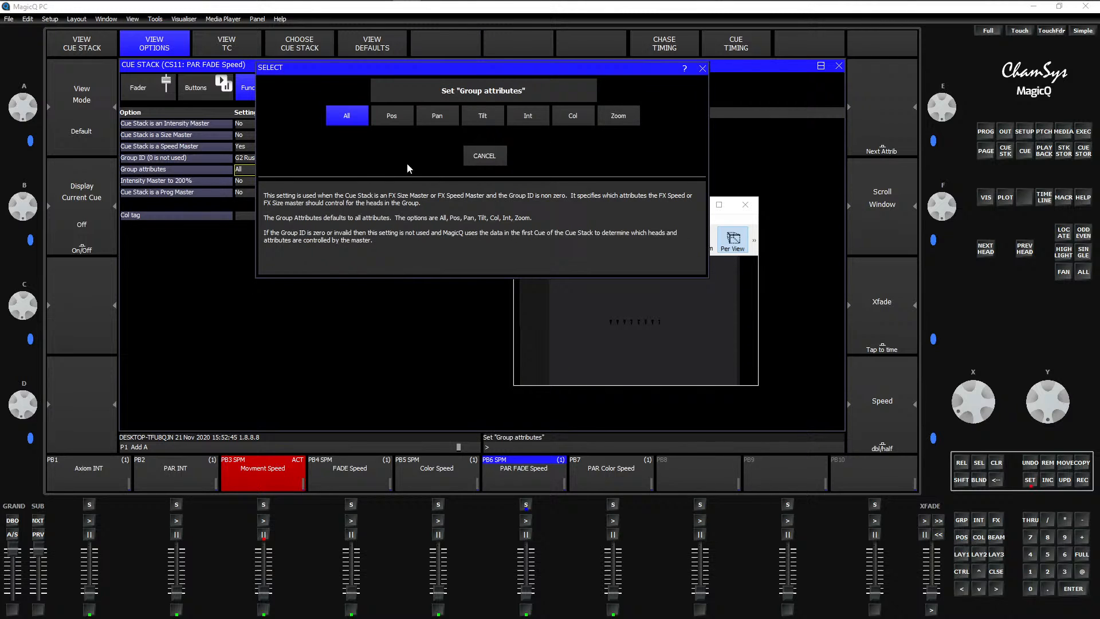
{"action": "left_click", "coordinate": [512, 117]}
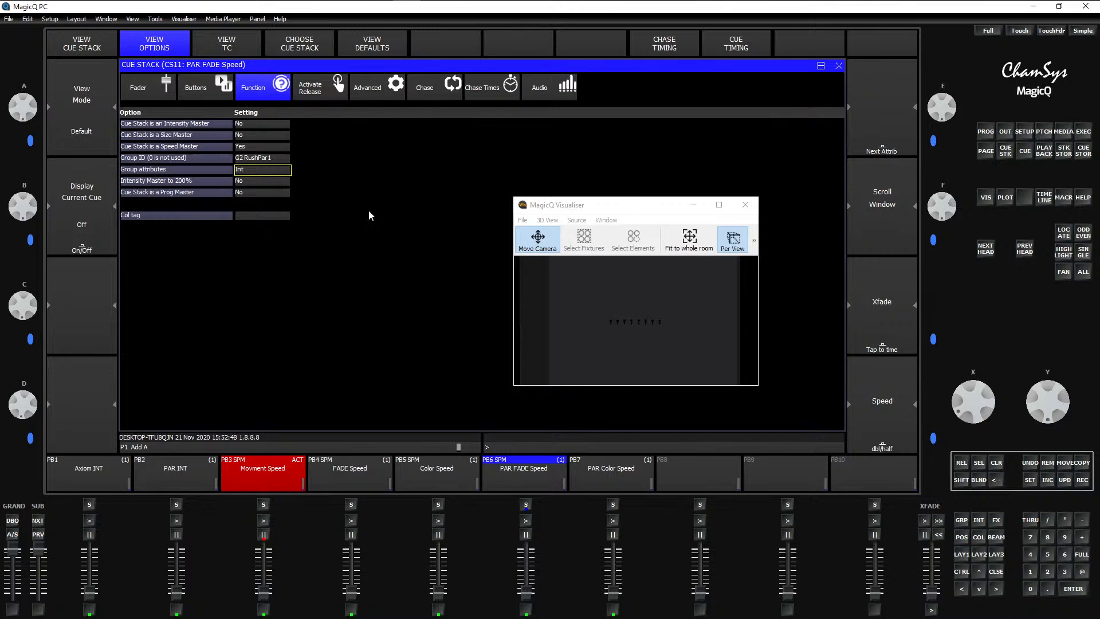
Step: Make the PB7 PAR Color Speed cue stack a speed master
{"action": "key", "text": "7"}
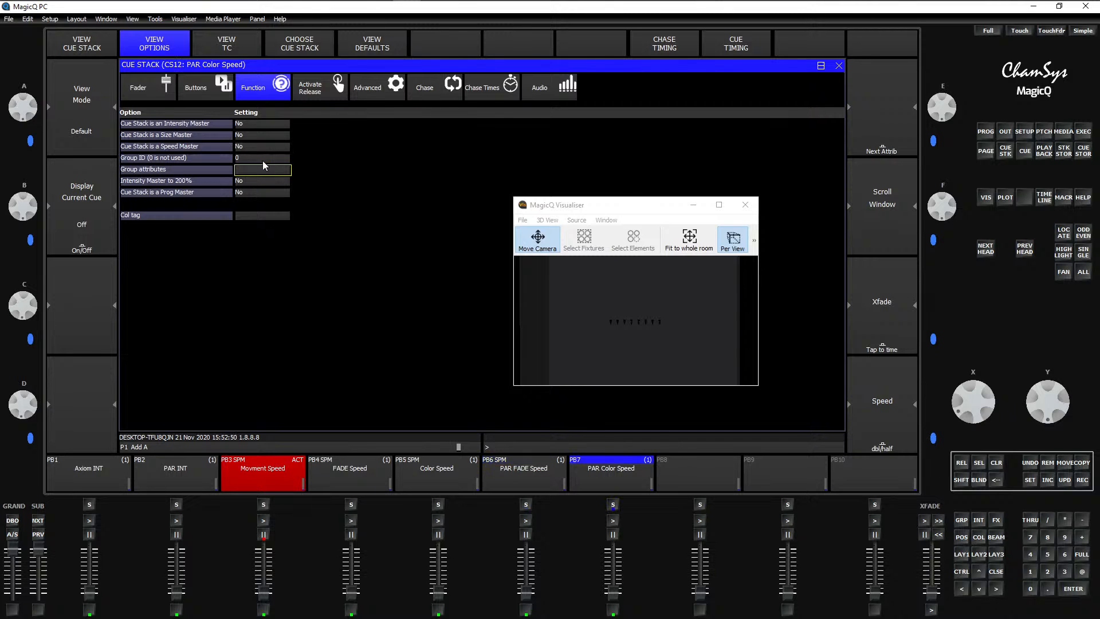
{"action": "left_click", "coordinate": [253, 148]}
{"action": "left_click", "coordinate": [506, 115]}
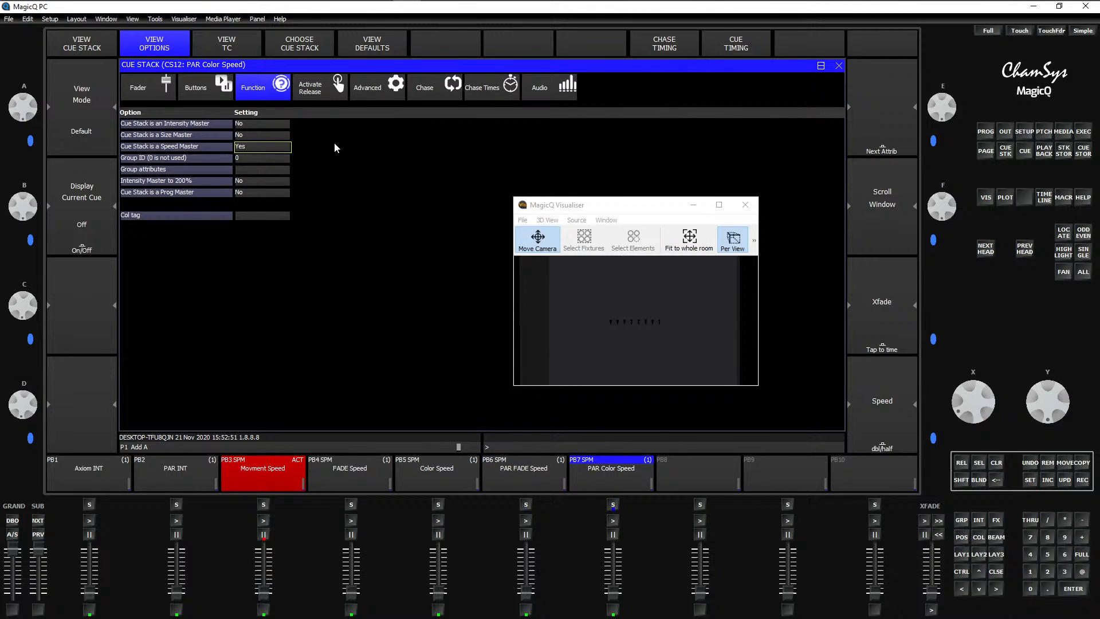
Step: Set the PAR Color Speed master's group ID to 2 and limit its group attributes to Col
{"action": "left_click", "coordinate": [270, 157]}
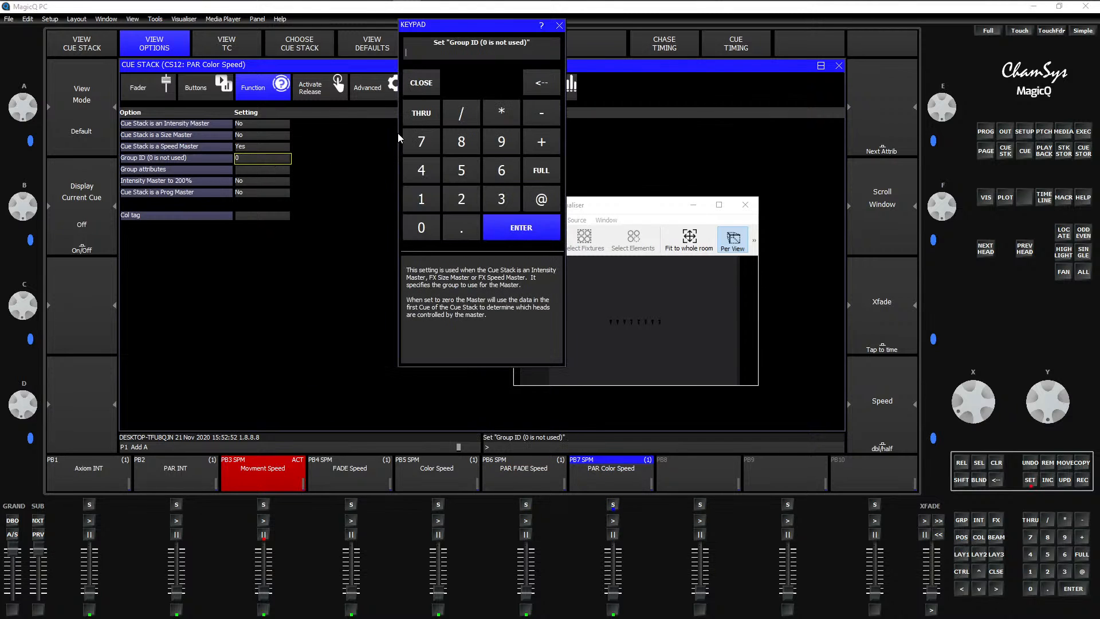
{"action": "left_click", "coordinate": [465, 201]}
{"action": "left_click", "coordinate": [549, 228]}
{"action": "left_click", "coordinate": [267, 172]}
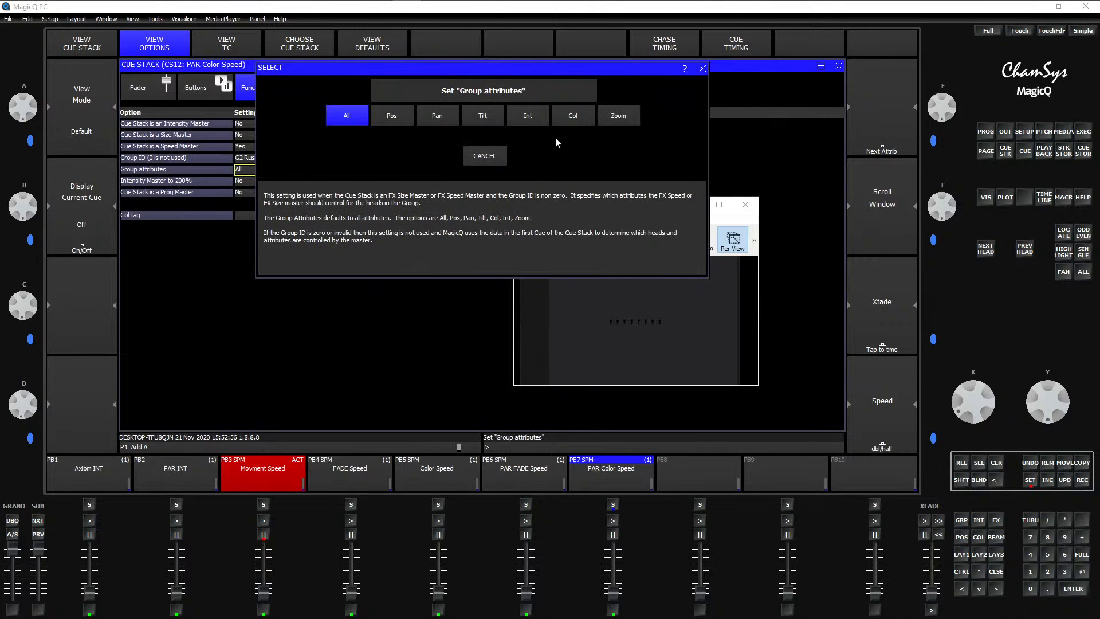
{"action": "left_click", "coordinate": [573, 117]}
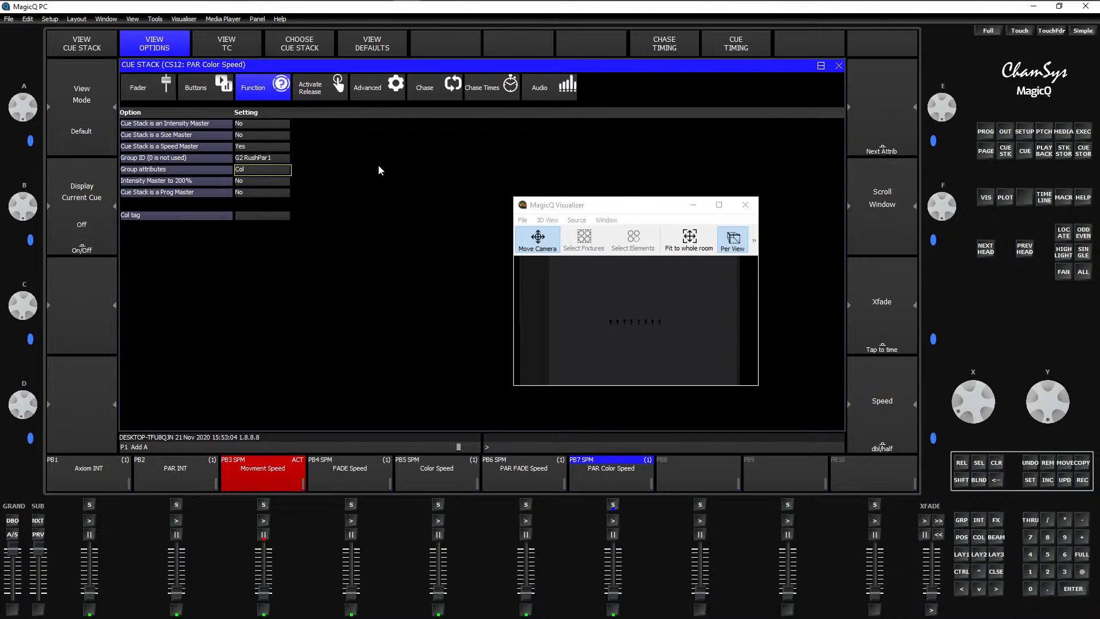
Step: Move the visualiser clear of the main window area and select the RushPar1 group
{"action": "left_click_drag", "start_coordinate": [636, 212], "coordinate": [781, 460]}
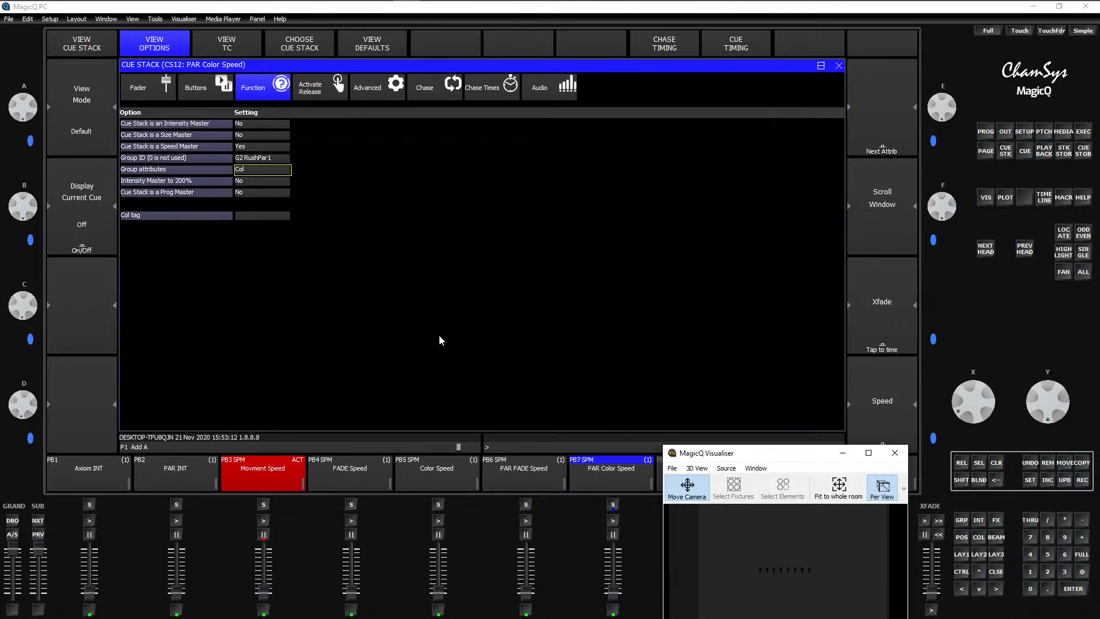
{"action": "key", "text": "ctrl+F2"}
{"action": "left_click", "coordinate": [1082, 133]}
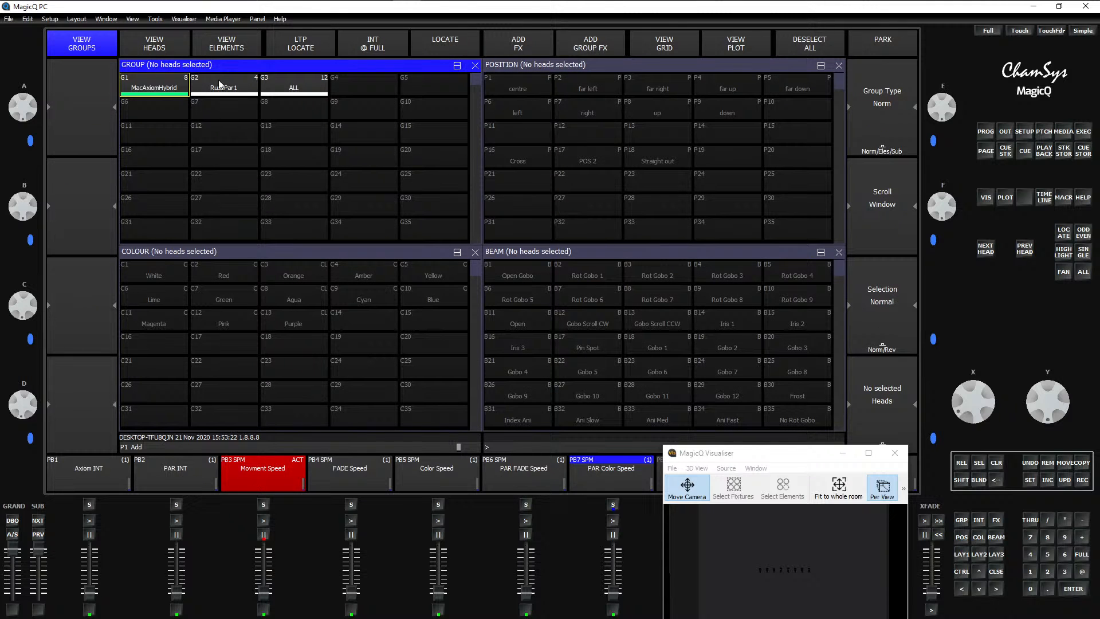
{"action": "left_click", "coordinate": [229, 92]}
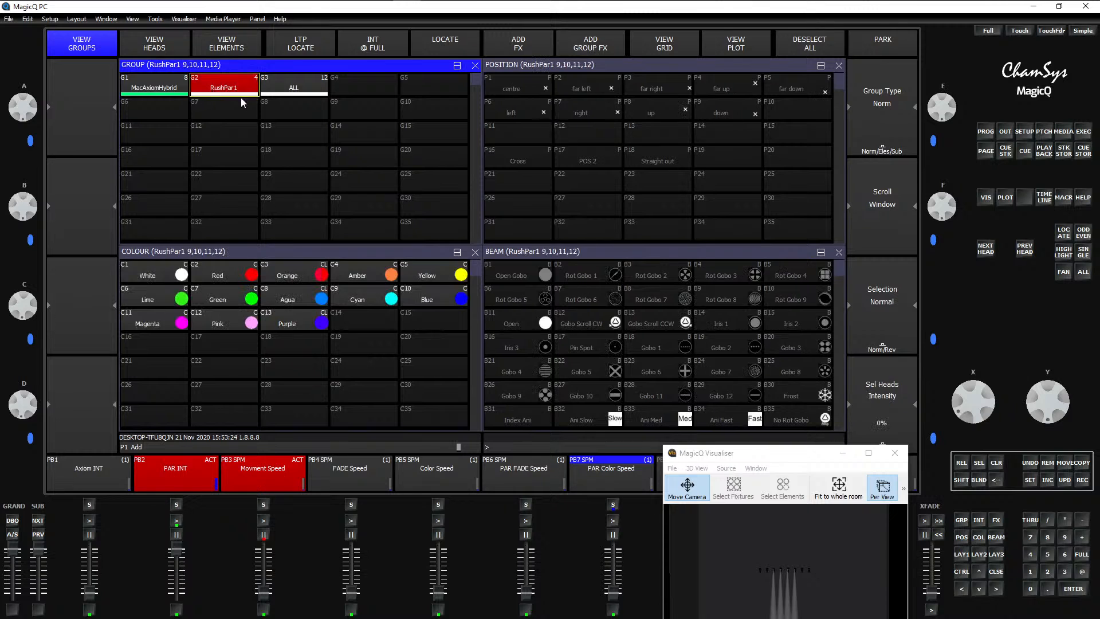
Step: Add the rndcol colour FX to the selected RushPar1 heads
{"action": "left_click", "coordinate": [519, 51]}
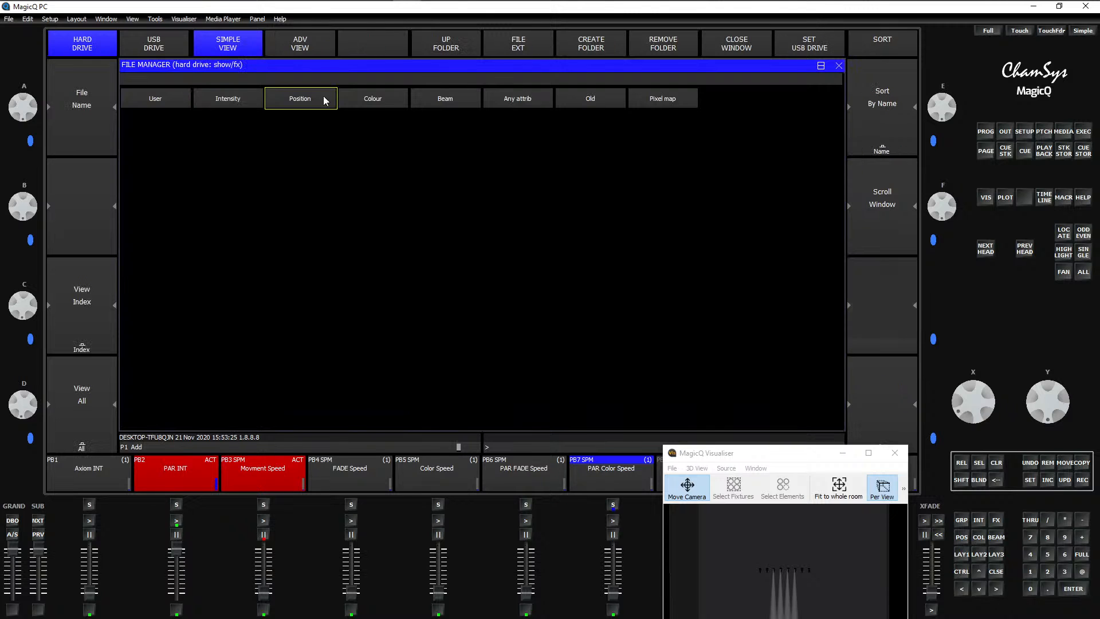
{"action": "left_click", "coordinate": [374, 98]}
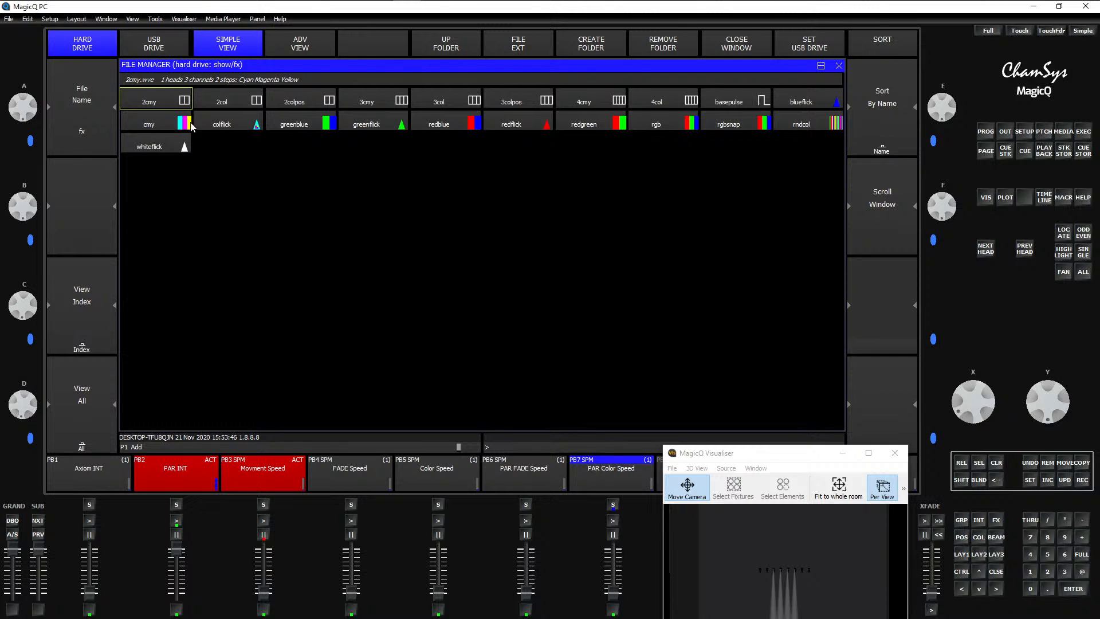
{"action": "left_click", "coordinate": [834, 124]}
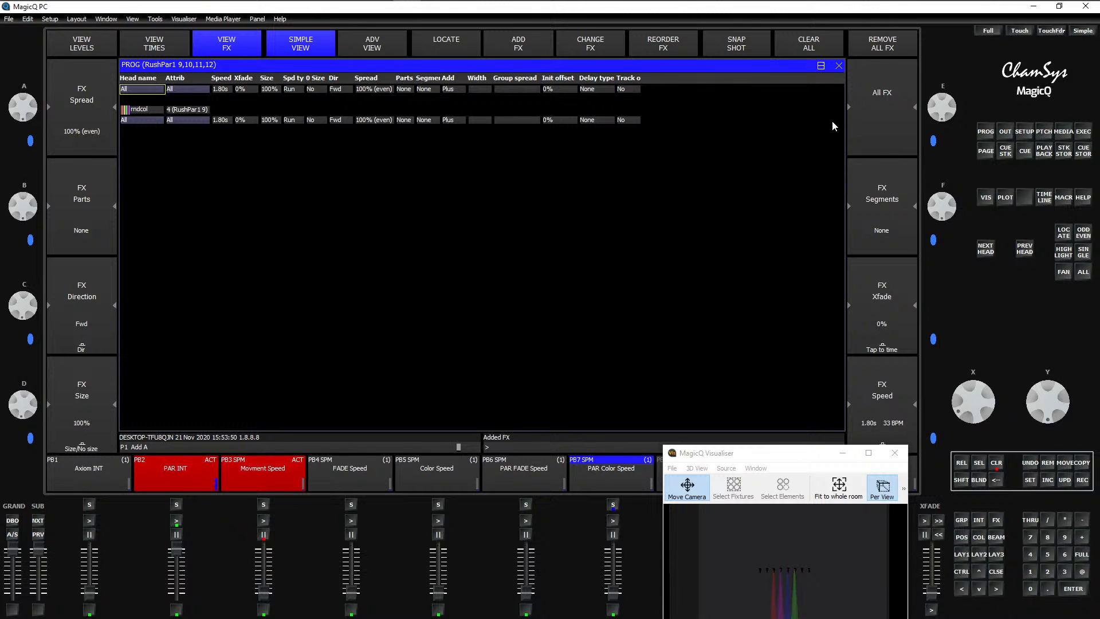
{"action": "left_click_drag", "start_coordinate": [799, 565], "coordinate": [807, 564]}
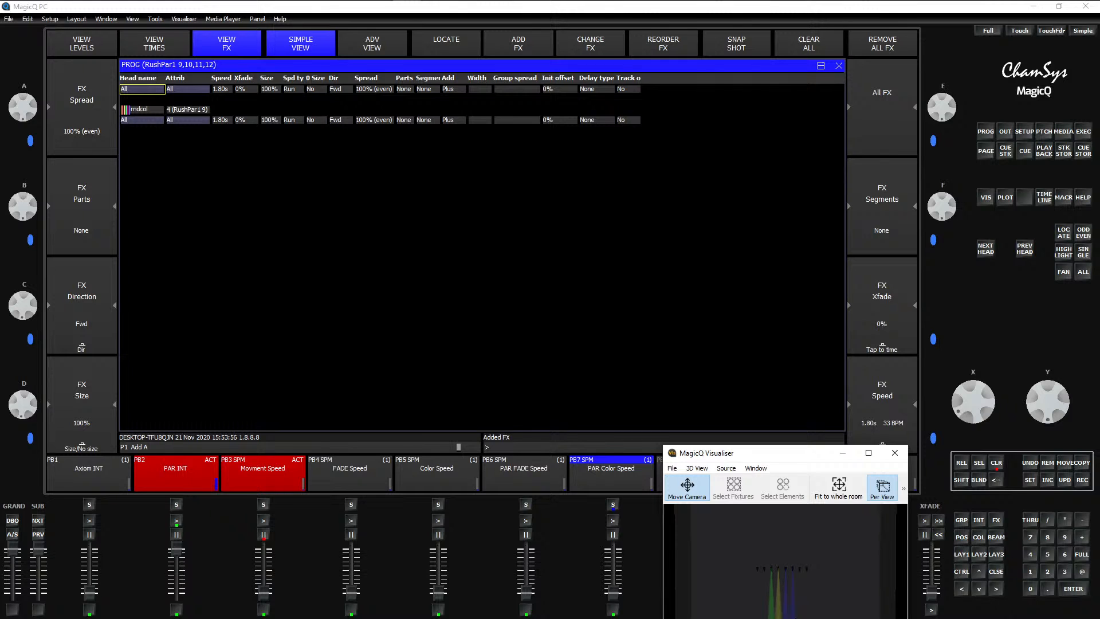
Step: Tap in a faster tempo for the rndcol FX, about 0.43 s
{"action": "left_click", "coordinate": [888, 333]}
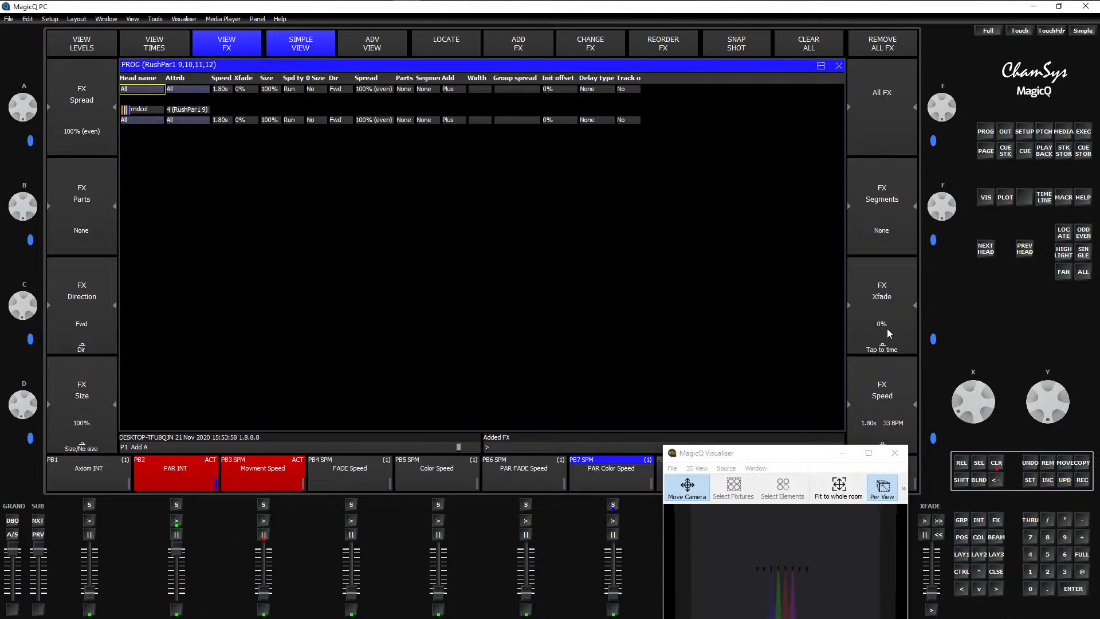
{"action": "left_click", "coordinate": [888, 336]}
{"action": "left_click", "coordinate": [895, 342]}
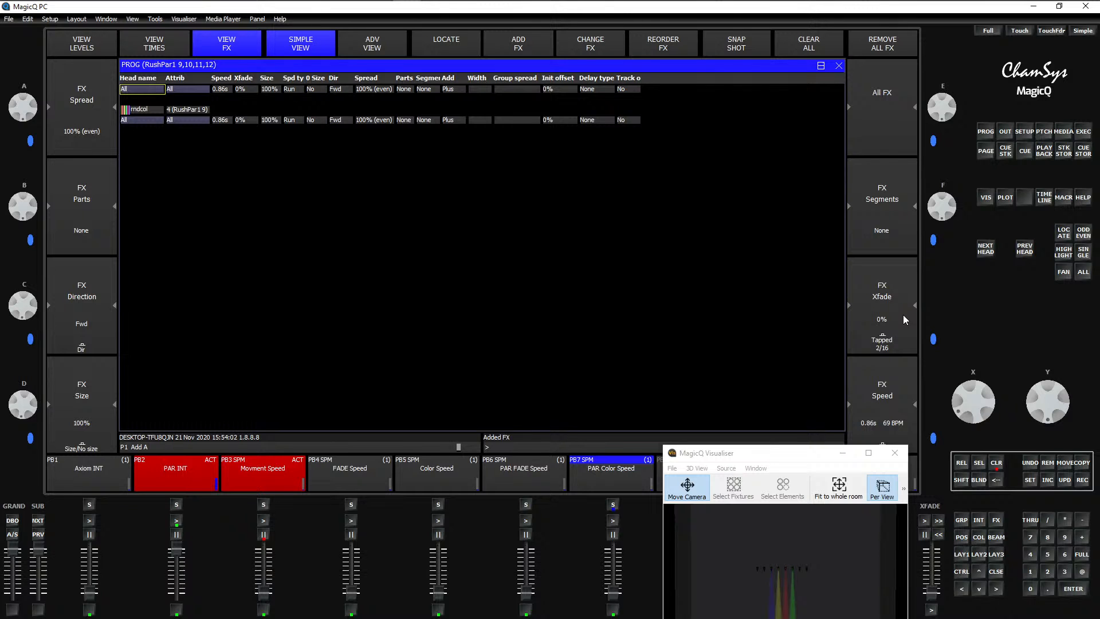
{"action": "left_click", "coordinate": [895, 295]}
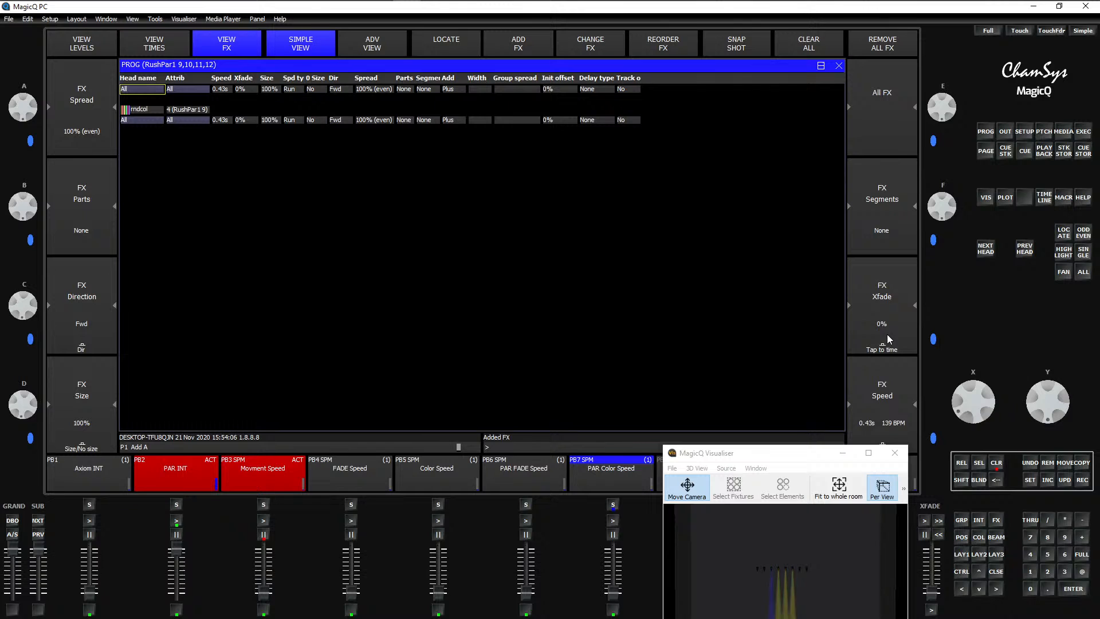
Step: Raise the rndcol FX crossfade to 100%
{"action": "scroll", "coordinate": [887, 339], "scroll_direction": "up", "scroll_amount": 7}
{"action": "scroll", "coordinate": [887, 339], "scroll_direction": "up", "scroll_amount": 15}
{"action": "scroll", "coordinate": [888, 339], "scroll_direction": "up", "scroll_amount": 1}
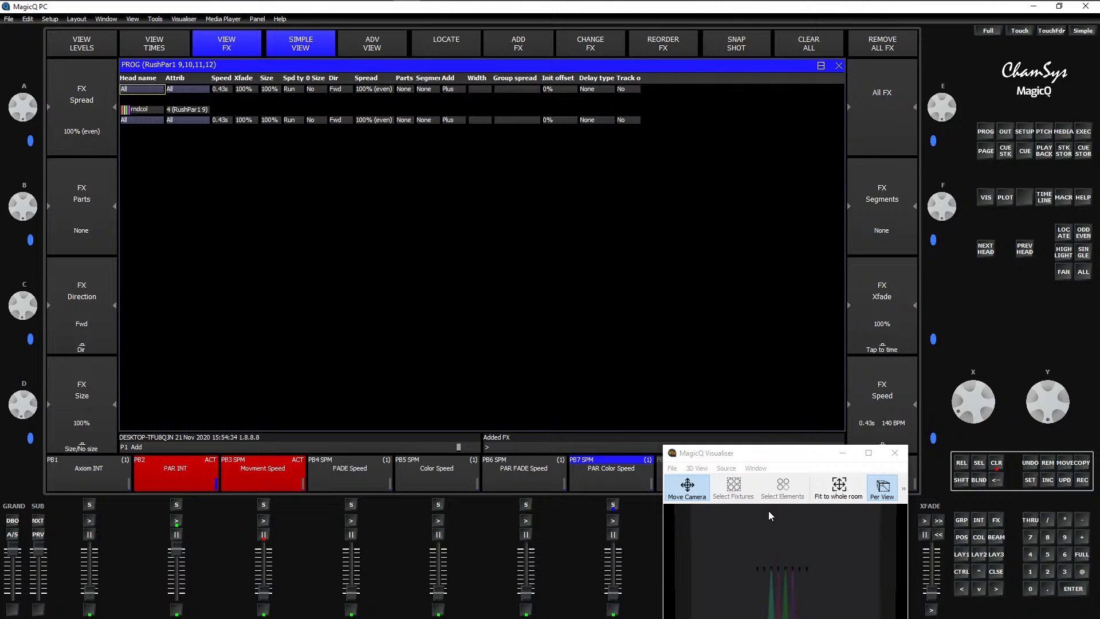
Step: Activate the FADE Speed, Color Speed, PAR FADE Speed and PAR Color Speed playbacks
{"action": "key", "text": "f"}
{"action": "key", "text": "g"}
{"action": "key", "text": "h"}
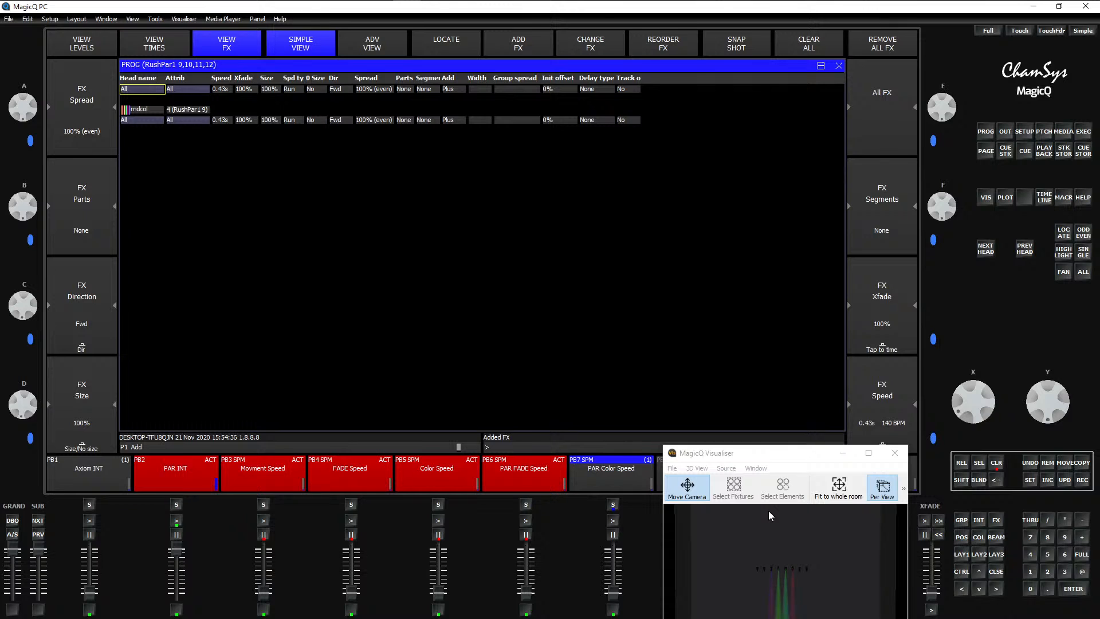
{"action": "key", "text": "j"}
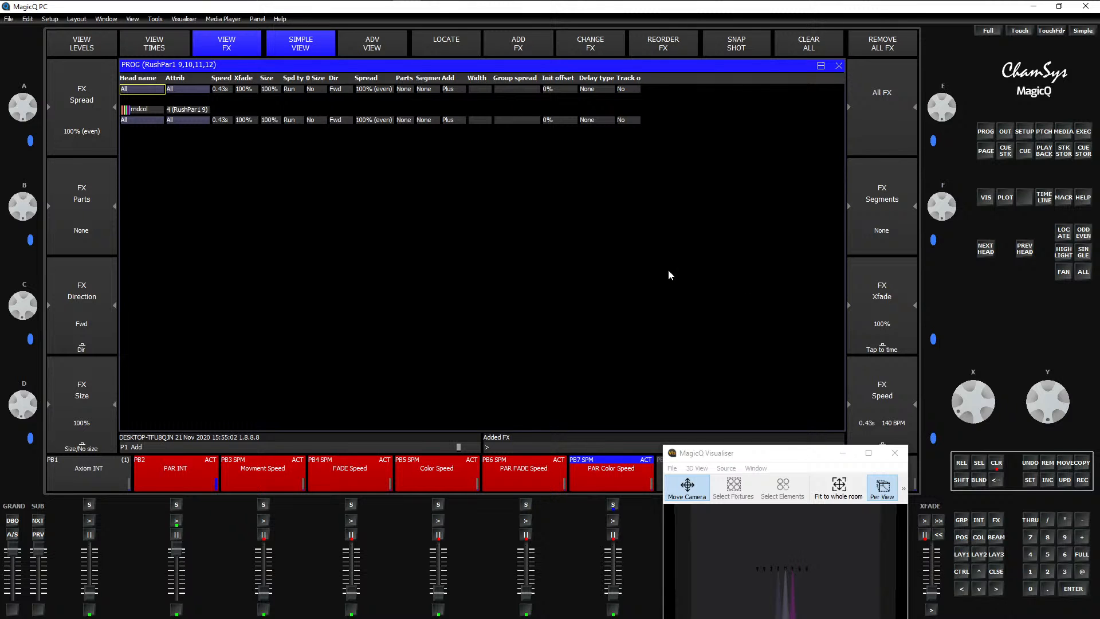
Step: Check the head outputs and record the RushPar1 colour FX into the empty execute cell beside the RushPar1 FADE
{"action": "left_click", "coordinate": [1004, 136]}
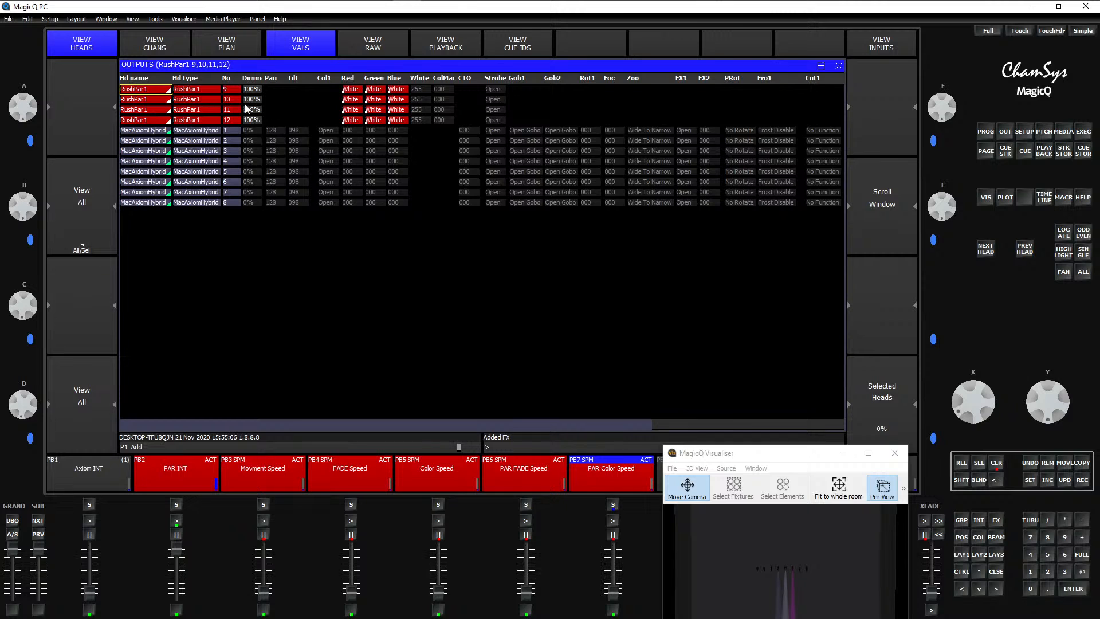
{"action": "left_click", "coordinate": [1082, 480]}
{"action": "left_click", "coordinate": [1082, 133]}
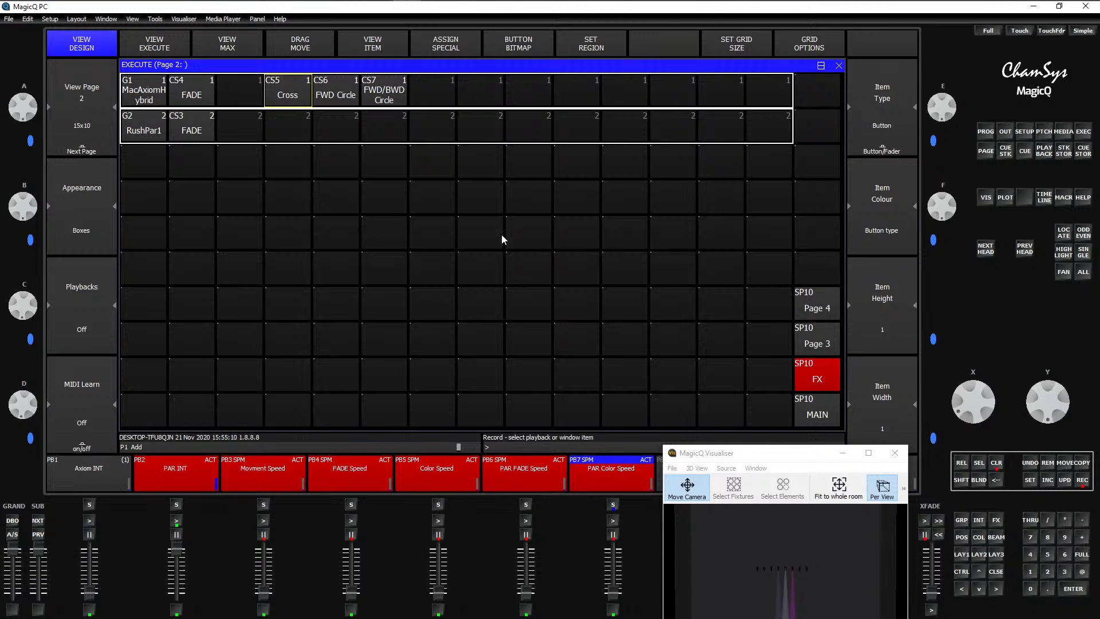
{"action": "left_click", "coordinate": [255, 123]}
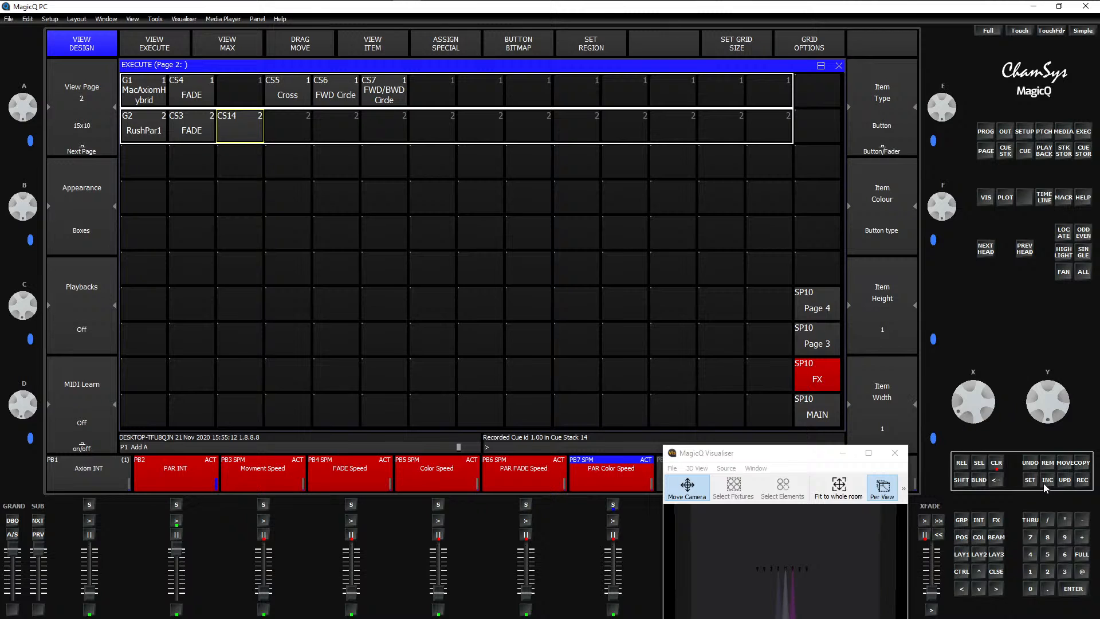
Step: Name the newly recorded RushPar1 colour FX cell "Color swipe"
{"action": "left_click", "coordinate": [1030, 479]}
{"action": "left_click", "coordinate": [240, 123]}
{"action": "type", "text": "C"}
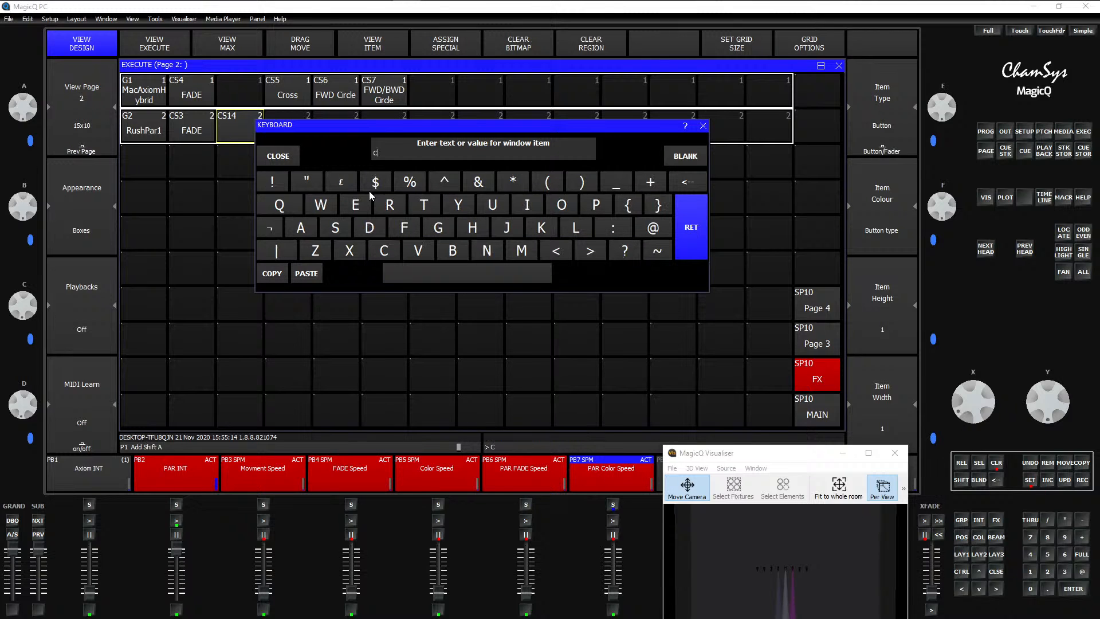
{"action": "type", "text": "olor swipe"}
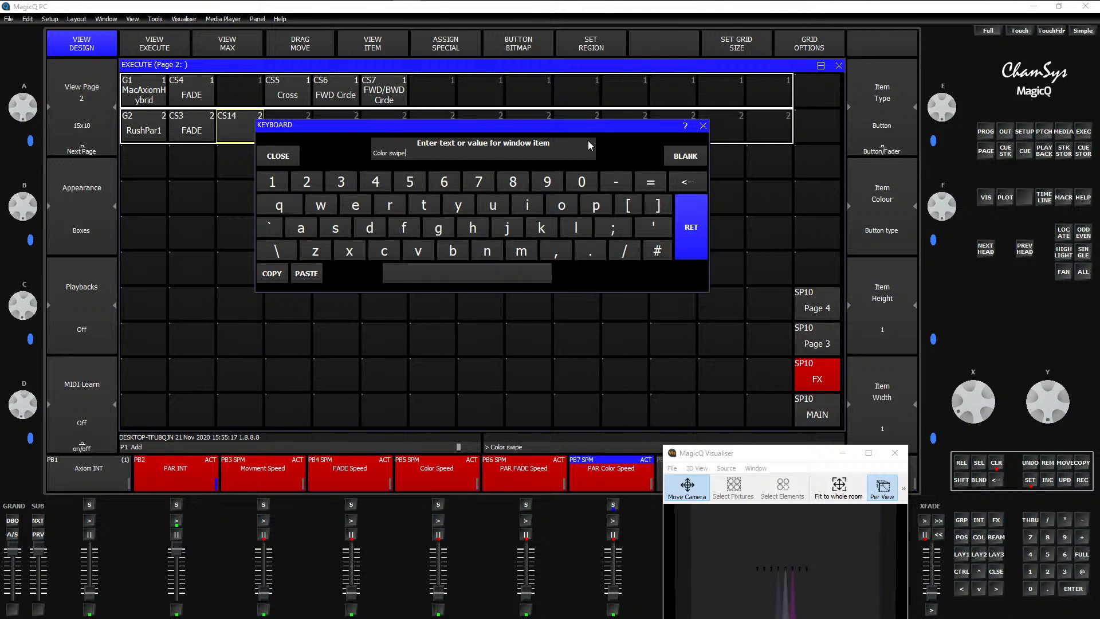
{"action": "left_click", "coordinate": [695, 222]}
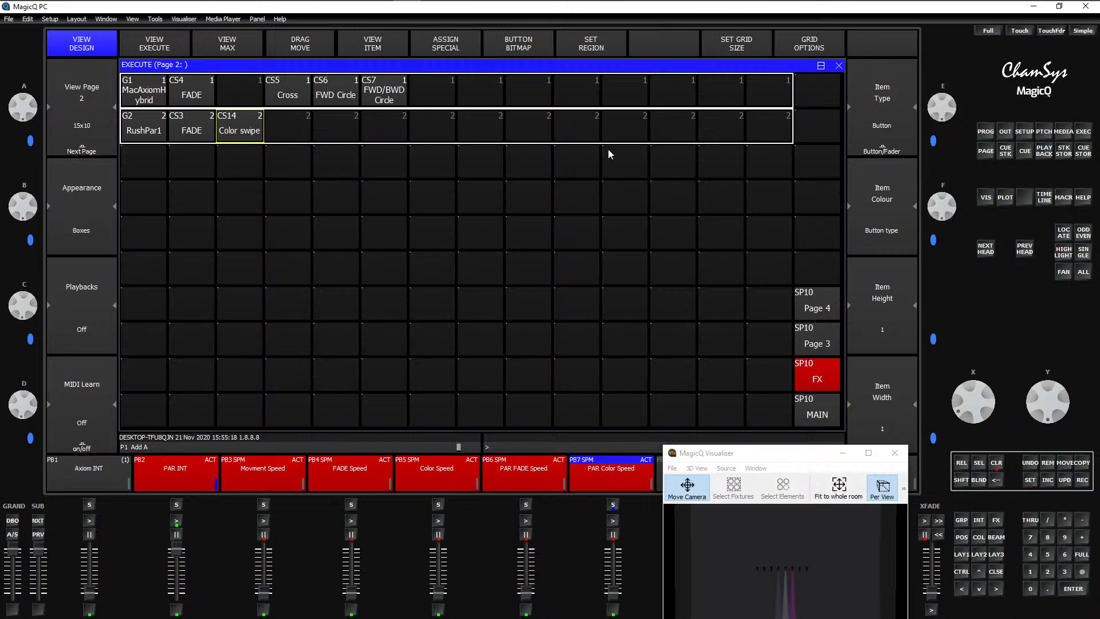
Step: Clear the programmer and test the Color swipe cell by switching it on and off
{"action": "key", "text": "Escape"}
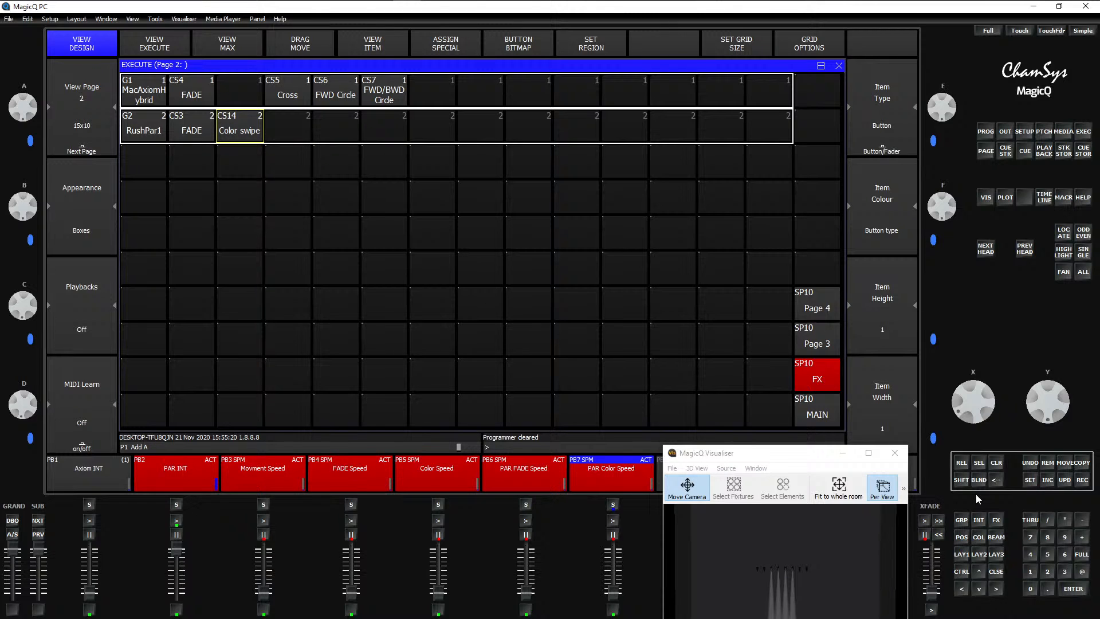
{"action": "left_click", "coordinate": [242, 130]}
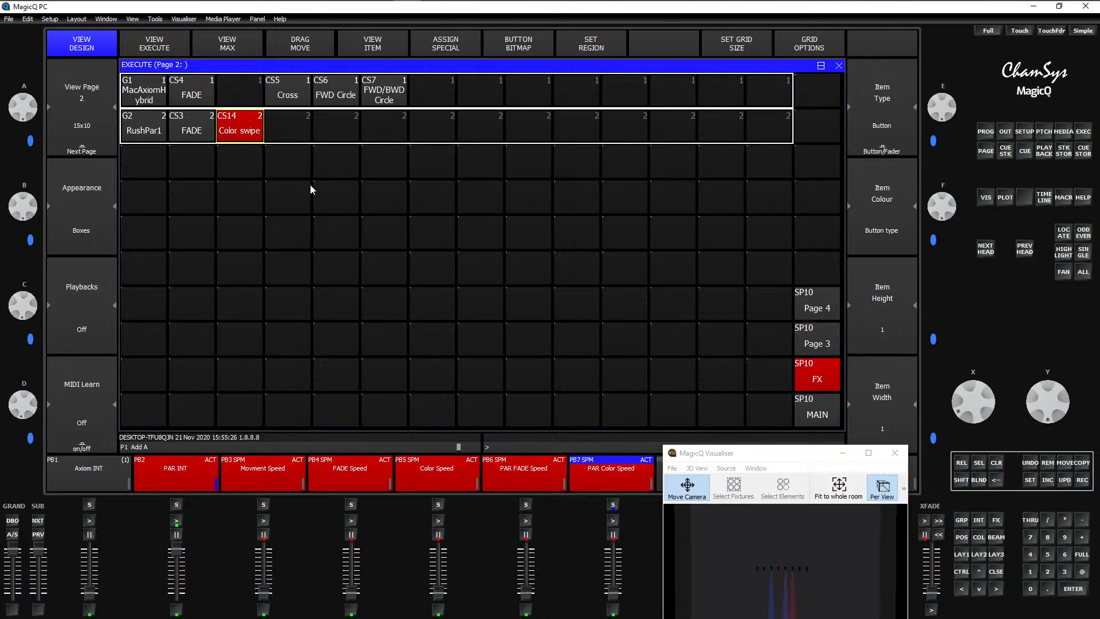
{"action": "left_click", "coordinate": [241, 137]}
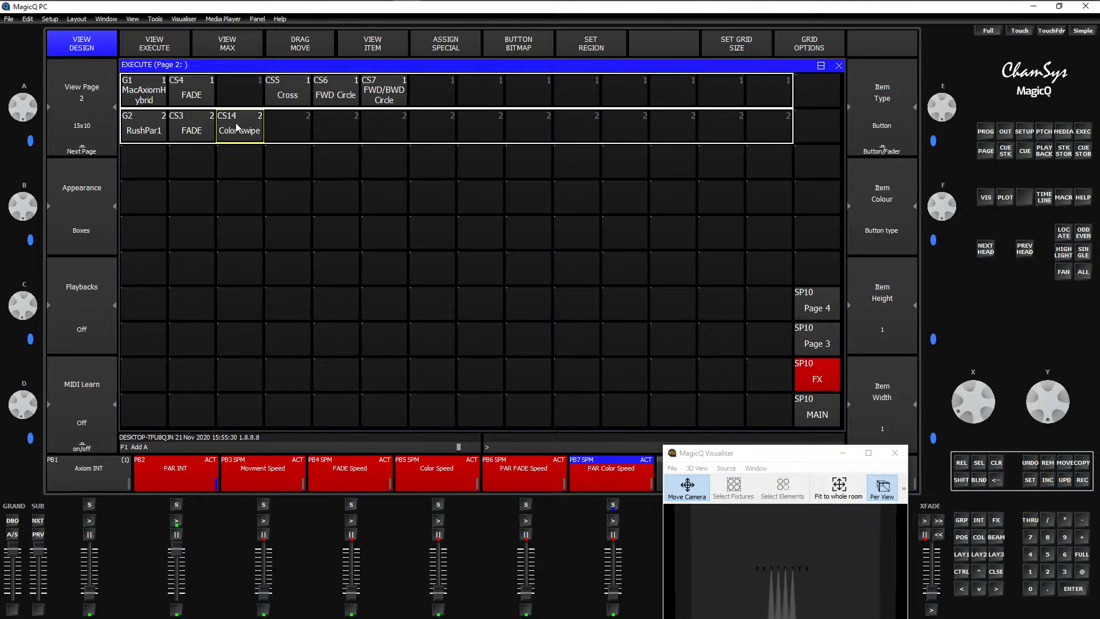
{"action": "left_click", "coordinate": [145, 89]}
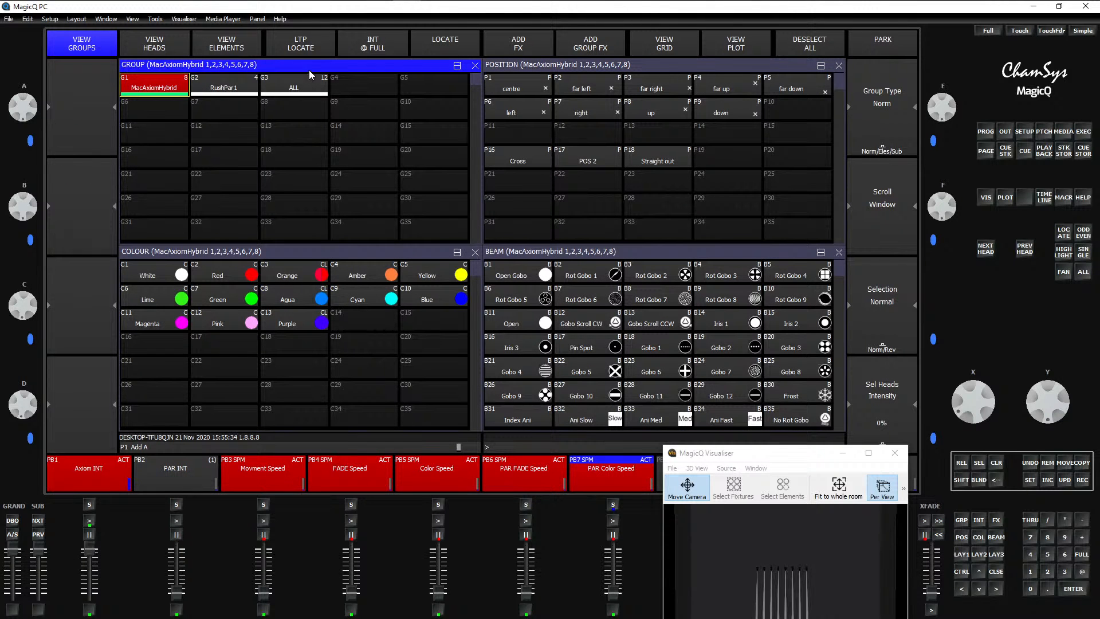
{"action": "left_click", "coordinate": [499, 86]}
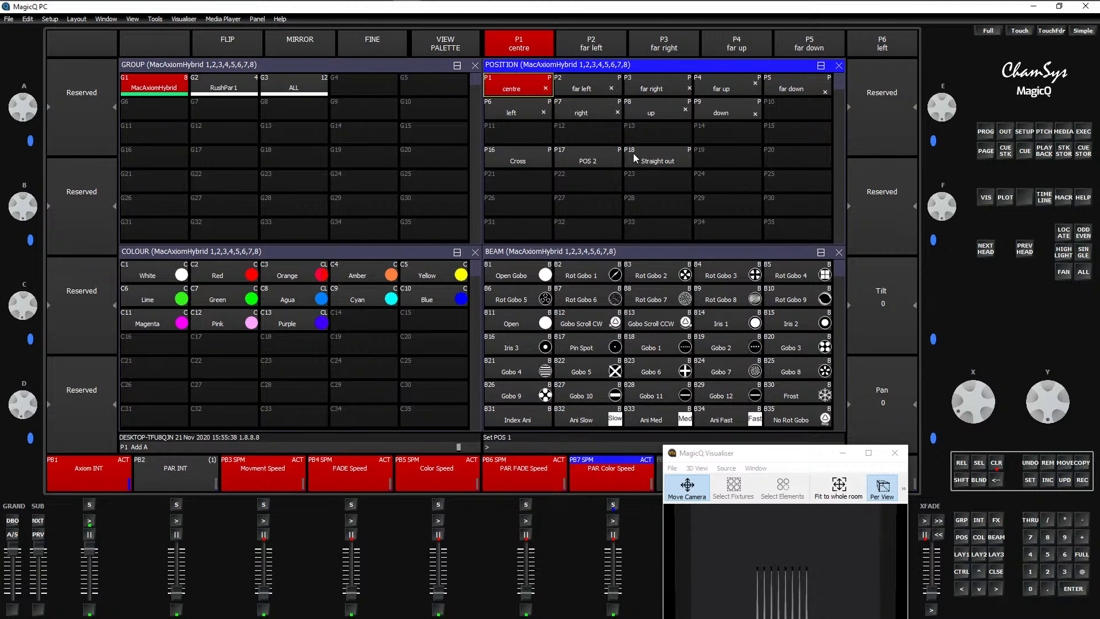
{"action": "key", "text": "Escape"}
Step: Add the rndcol colour FX to the MacAxiomHybrid group and set its speed to 140 BPM
{"action": "left_click", "coordinate": [154, 89]}
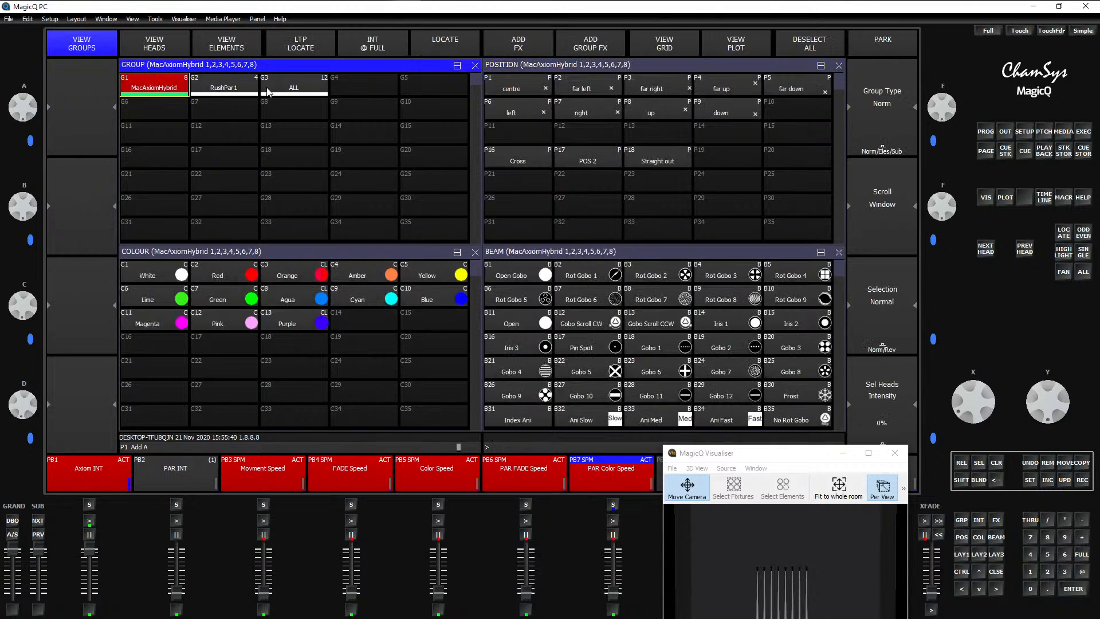
{"action": "left_click", "coordinate": [520, 50]}
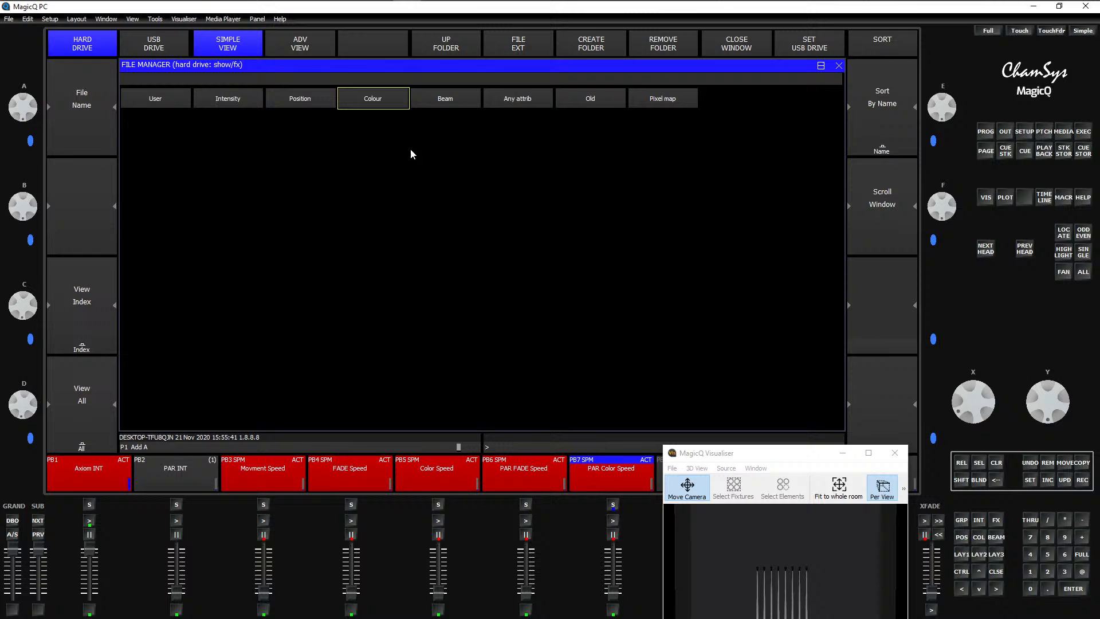
{"action": "left_click", "coordinate": [378, 100]}
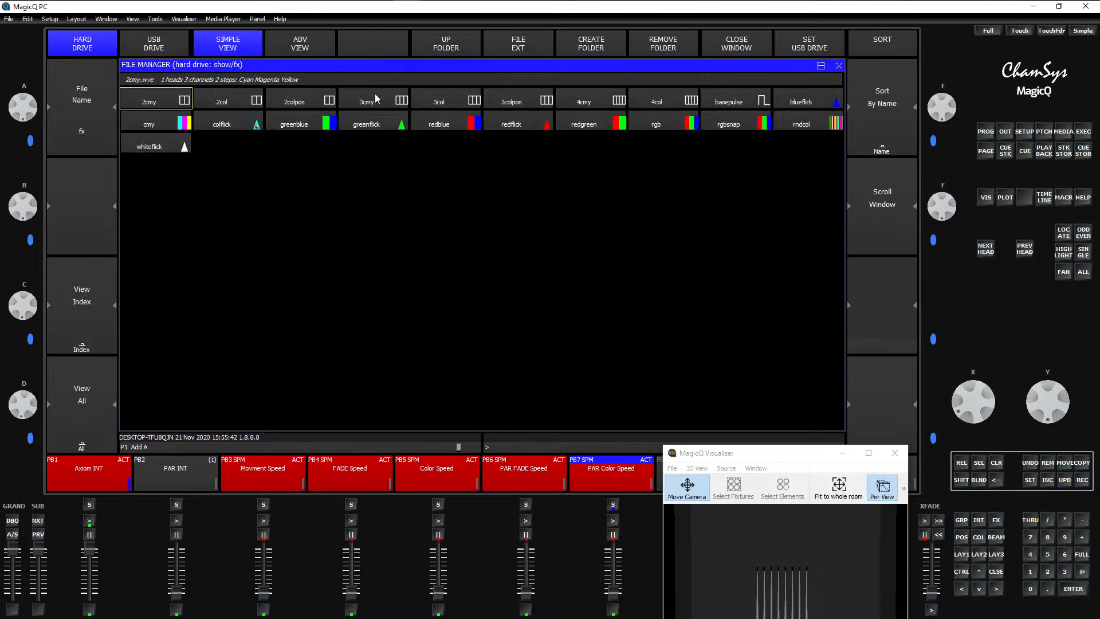
{"action": "left_click", "coordinate": [802, 126]}
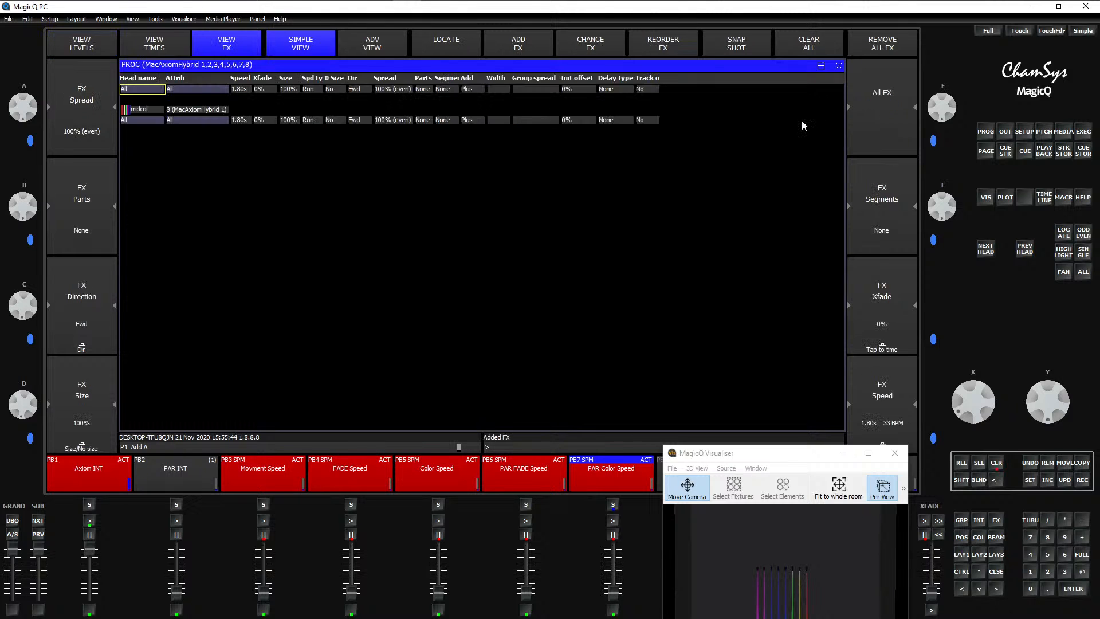
{"action": "left_click", "coordinate": [885, 391]}
{"action": "left_click", "coordinate": [885, 391]}
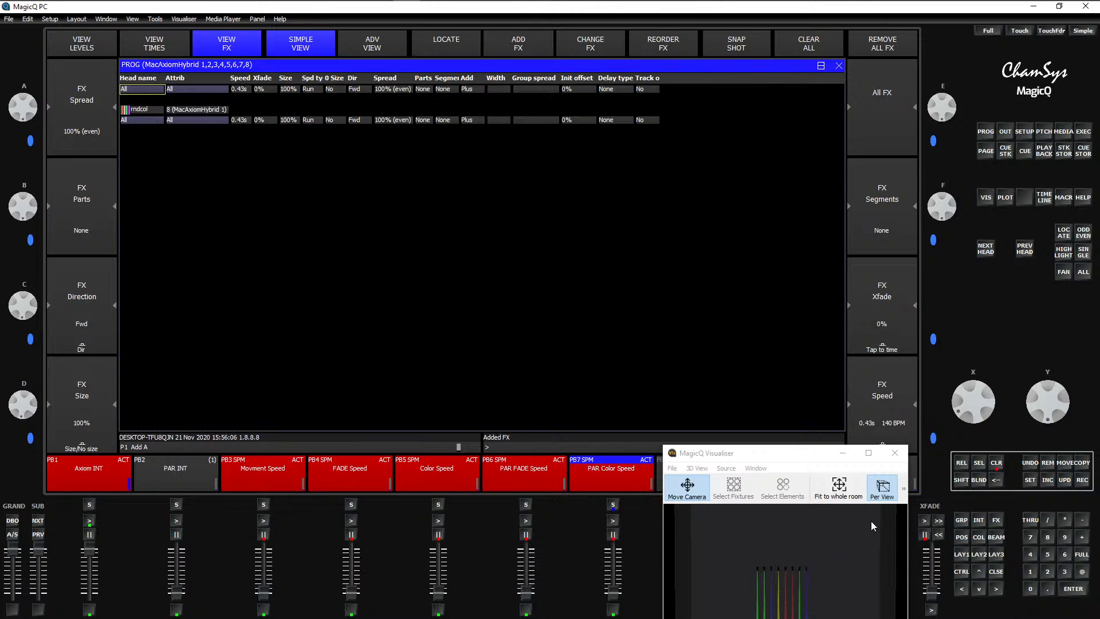
Step: Lower the Axiom INT playback and record the MacAxiomHybrid colour FX into the empty execute cell between FADE and Cross
{"action": "key", "text": "q"}
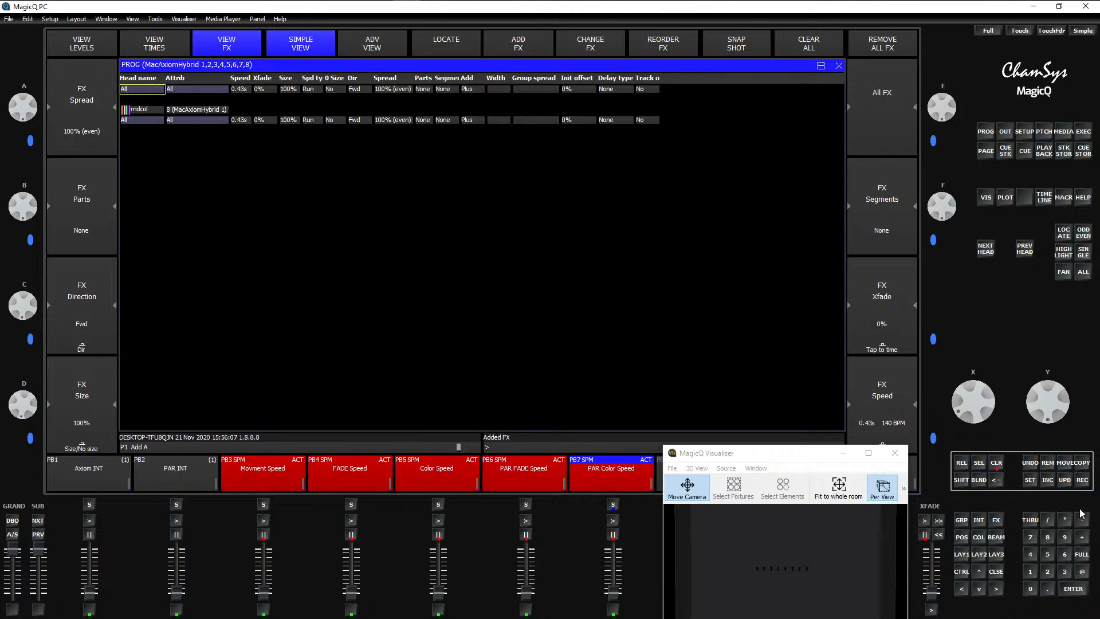
{"action": "left_click", "coordinate": [1082, 480]}
{"action": "left_click", "coordinate": [1083, 131]}
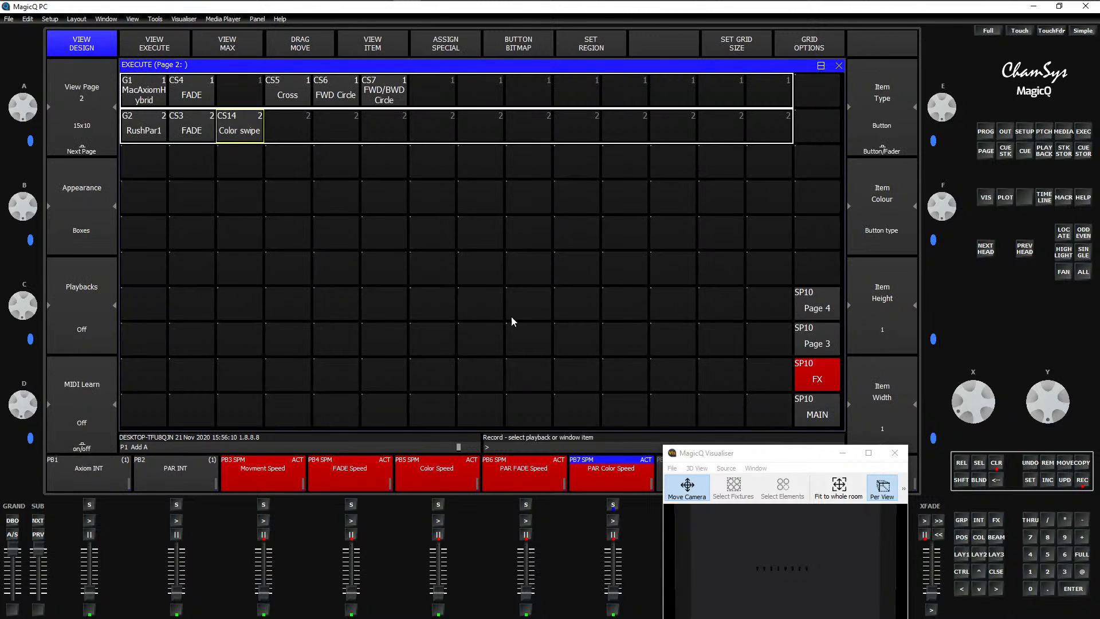
{"action": "left_click", "coordinate": [249, 89]}
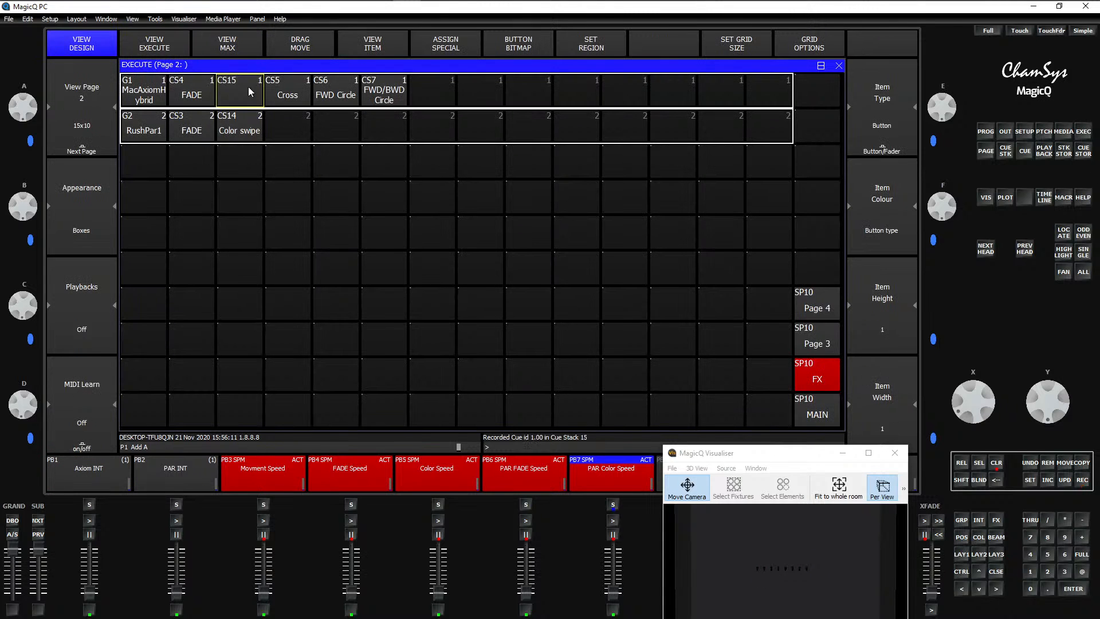
Step: Name the newly recorded MacAxiomHybrid colour FX cell "Color Swipe" and clear the programmer
{"action": "left_click", "coordinate": [1030, 480]}
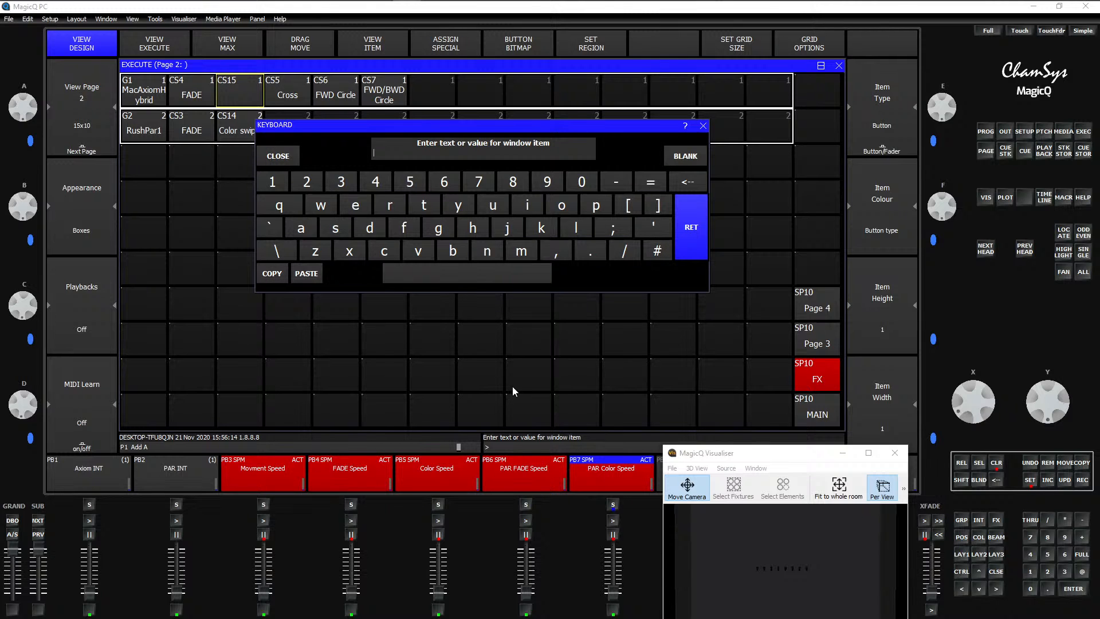
{"action": "type", "text": "Color Swipe"}
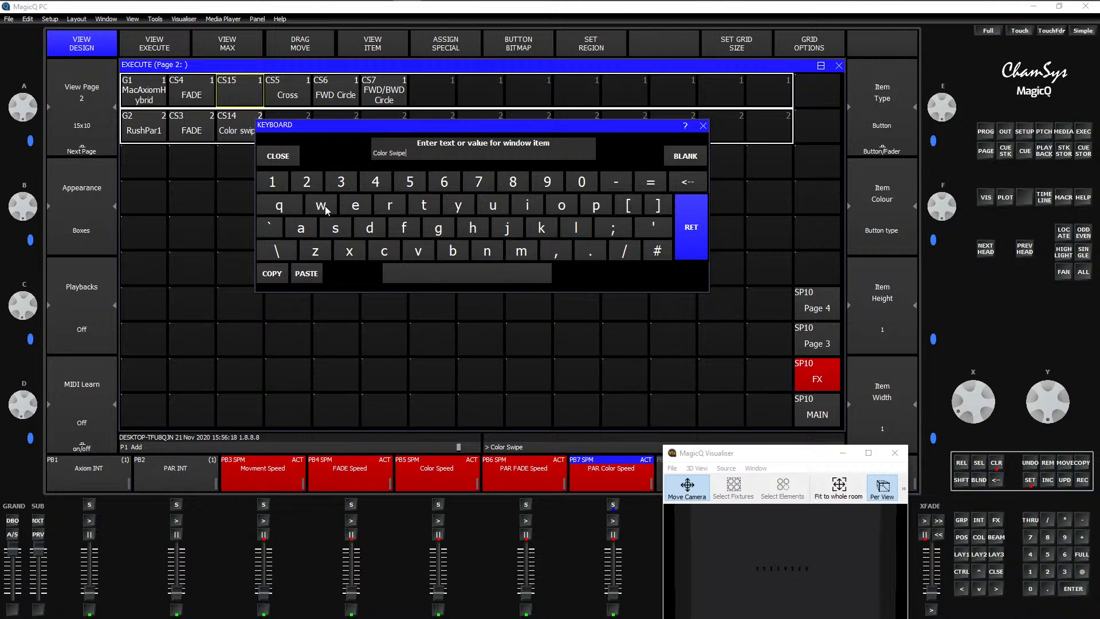
{"action": "left_click", "coordinate": [691, 239]}
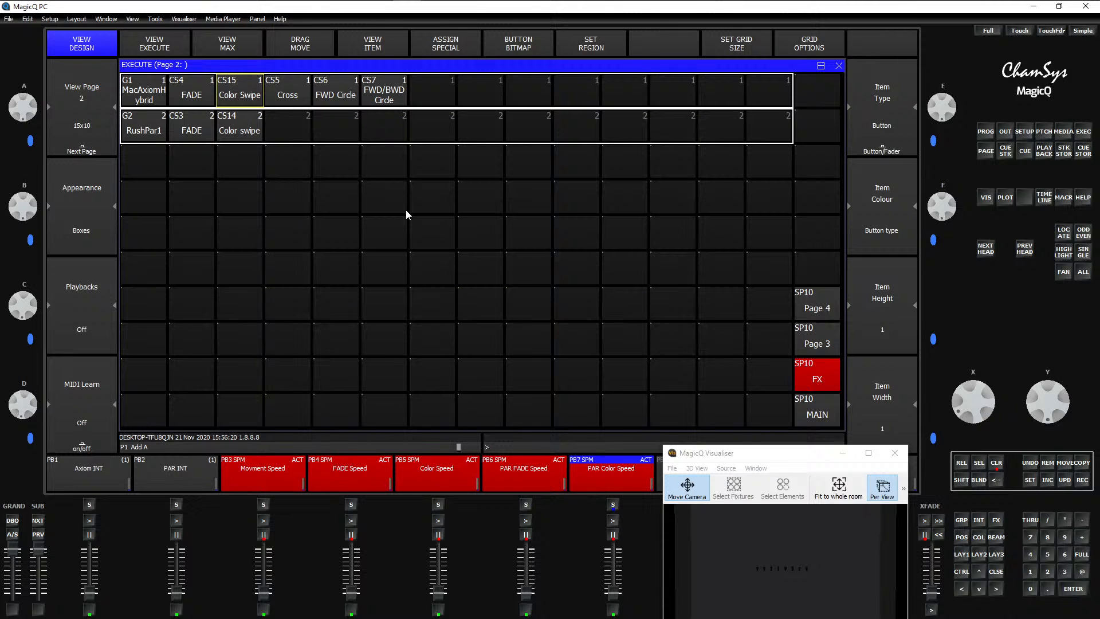
{"action": "key", "text": "ctrl+BackSpace"}
Step: Review the MAIN, FX, Page 3 and Page 4 execute pages and return to the FX page
{"action": "left_click", "coordinate": [818, 418]}
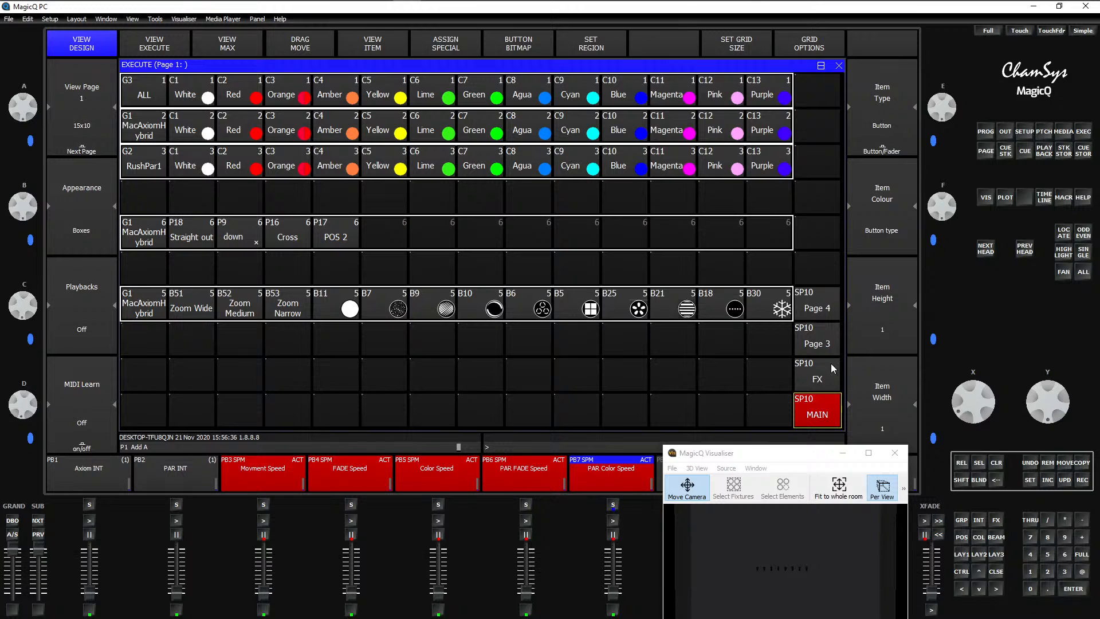
{"action": "left_click", "coordinate": [817, 377]}
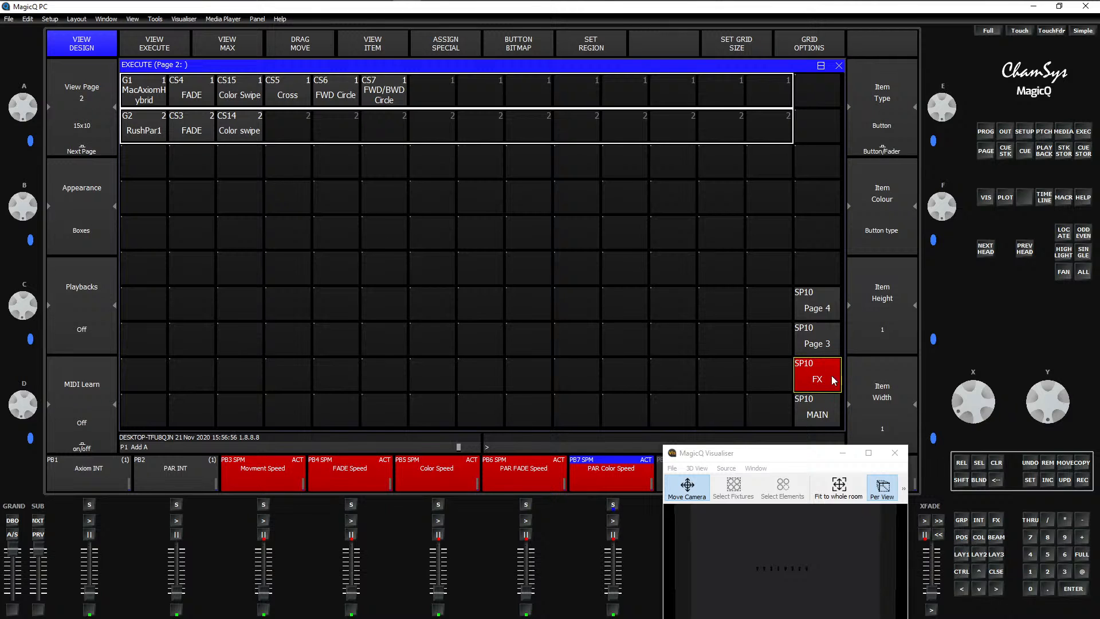
{"action": "left_click", "coordinate": [824, 347]}
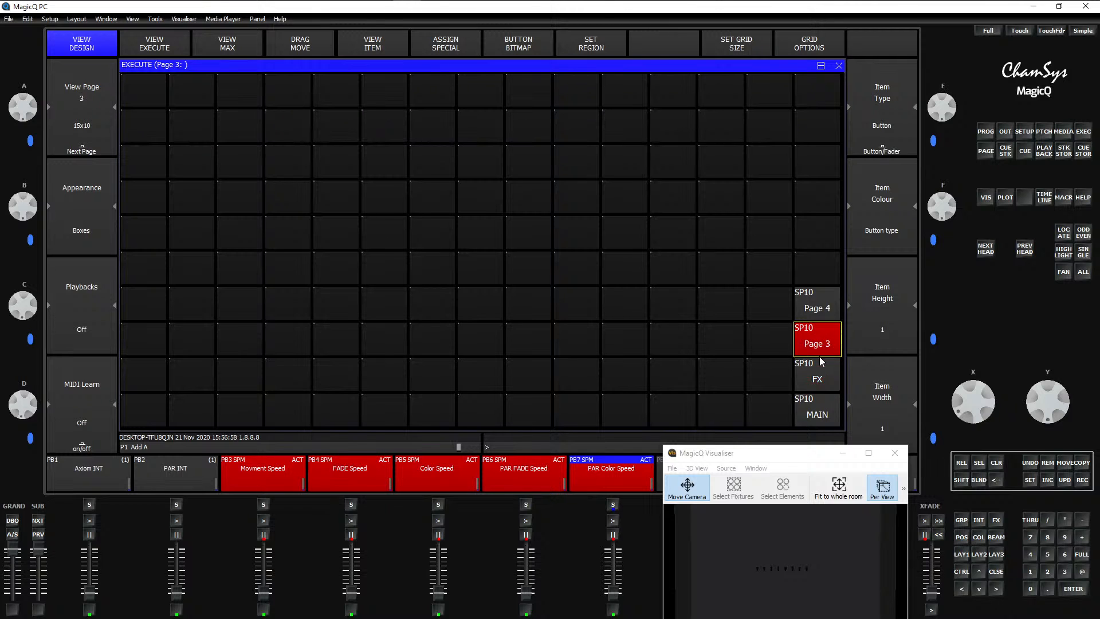
{"action": "left_click", "coordinate": [824, 306]}
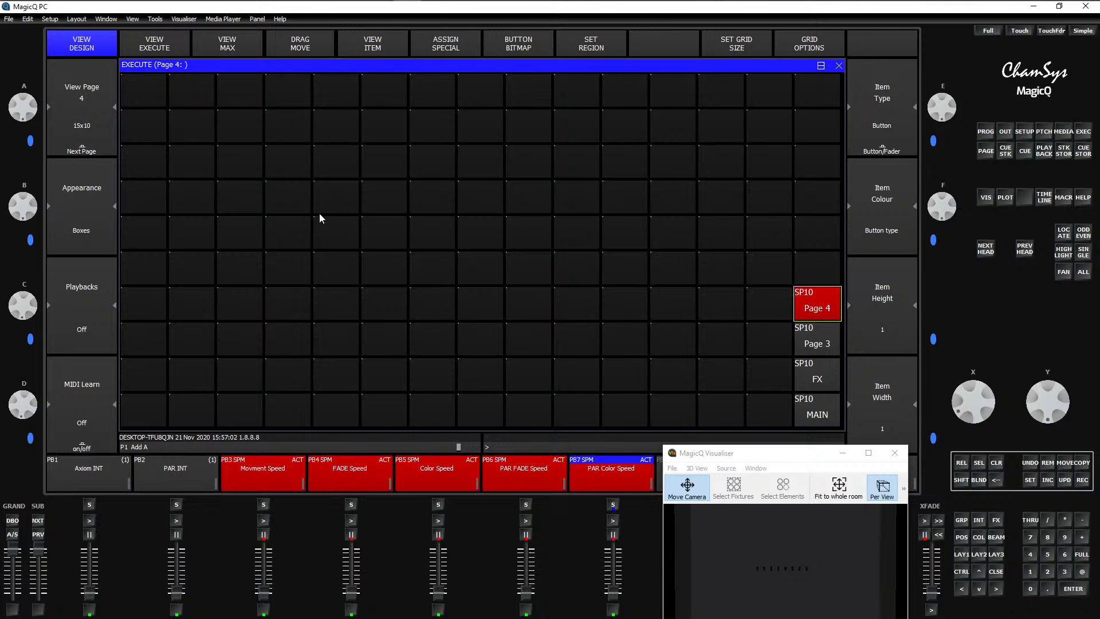
{"action": "left_click", "coordinate": [816, 414]}
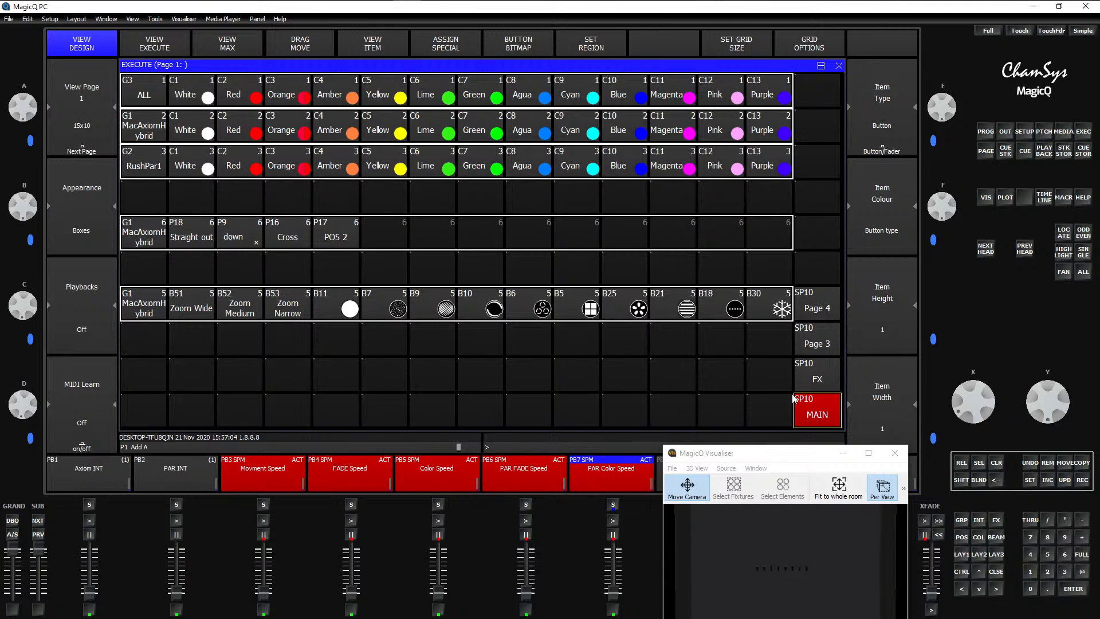
{"action": "left_click", "coordinate": [835, 362]}
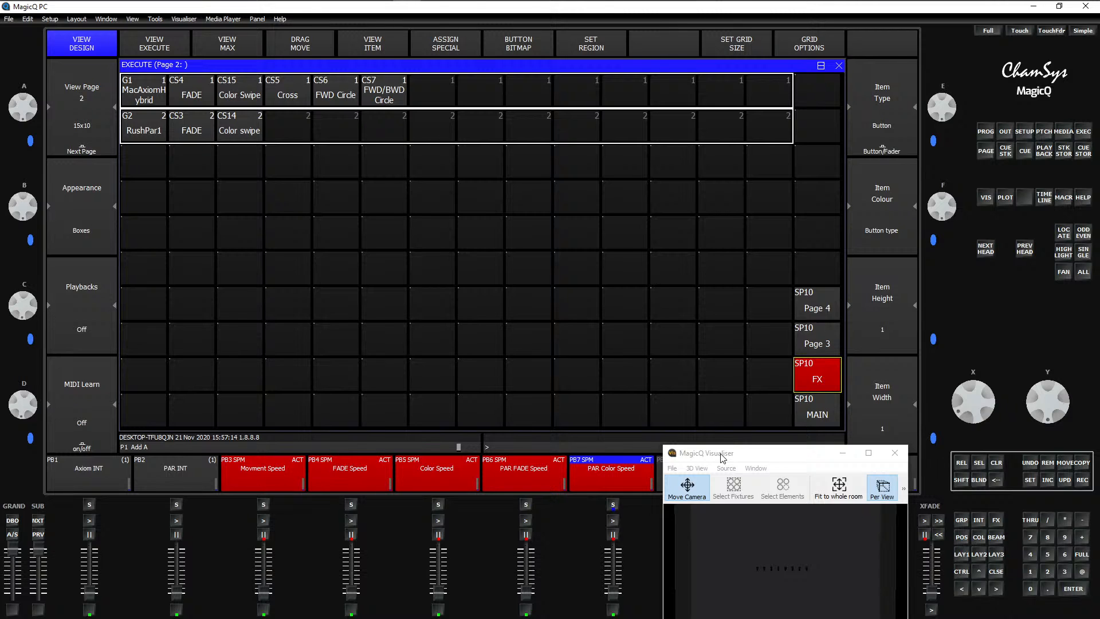
Step: Clear the programmer and move the Visualiser window over the position palettes, leaving the group, colour and beam palettes accessible
{"action": "key", "text": "BackSpace"}
{"action": "left_click_drag", "start_coordinate": [772, 447], "coordinate": [572, 218]}
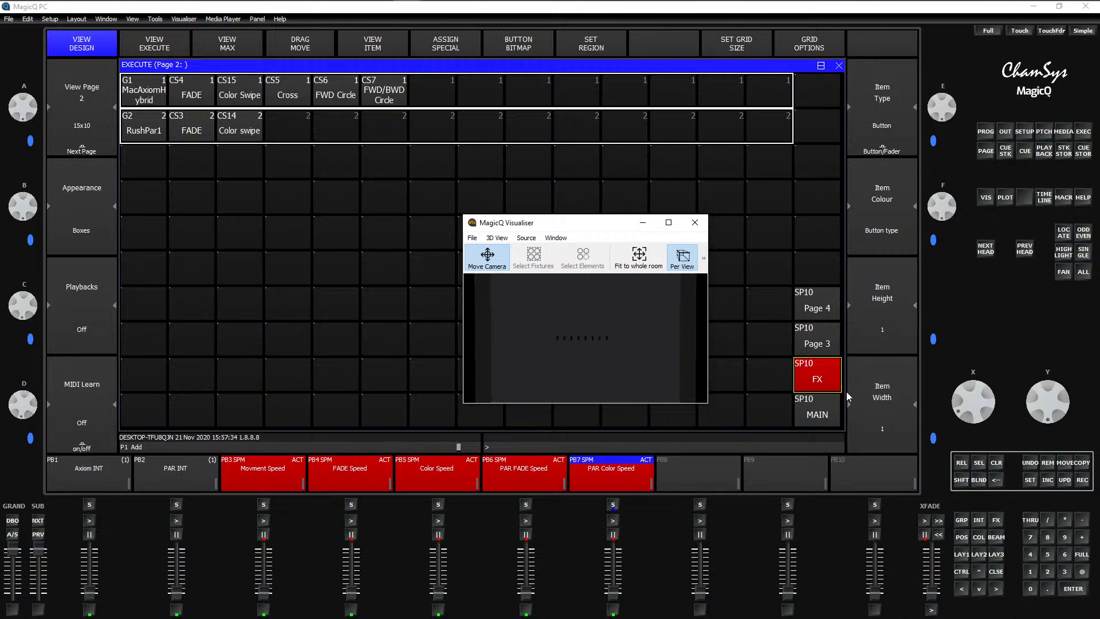
{"action": "mouse_move", "coordinate": [852, 6]}
{"action": "key", "text": "Escape"}
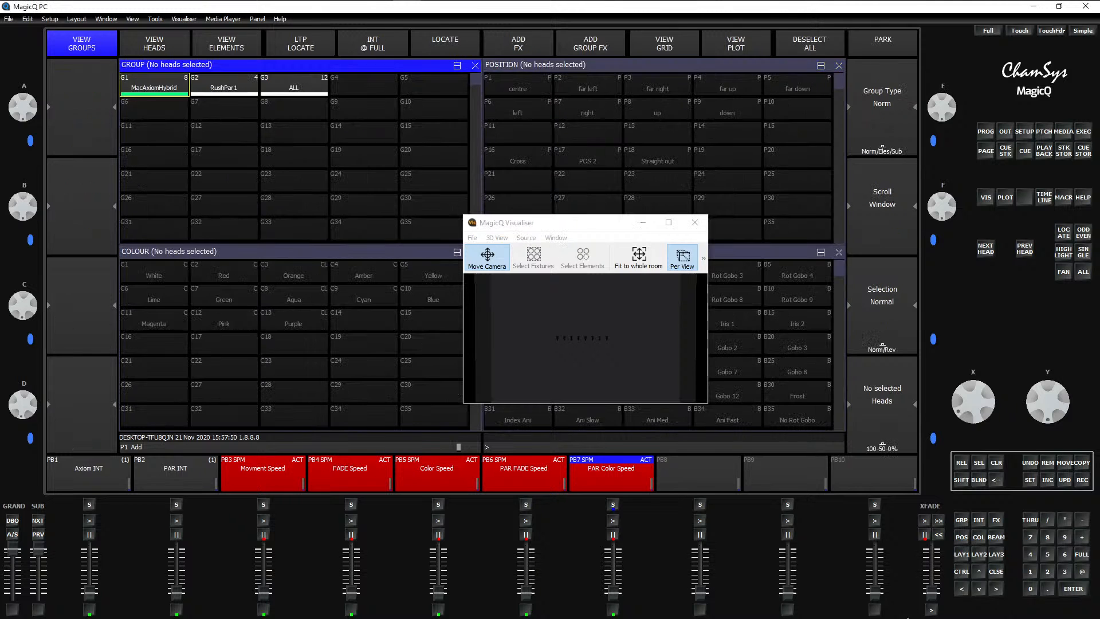
{"action": "key", "text": "c"}
{"action": "left_click_drag", "start_coordinate": [567, 223], "coordinate": [670, 72]}
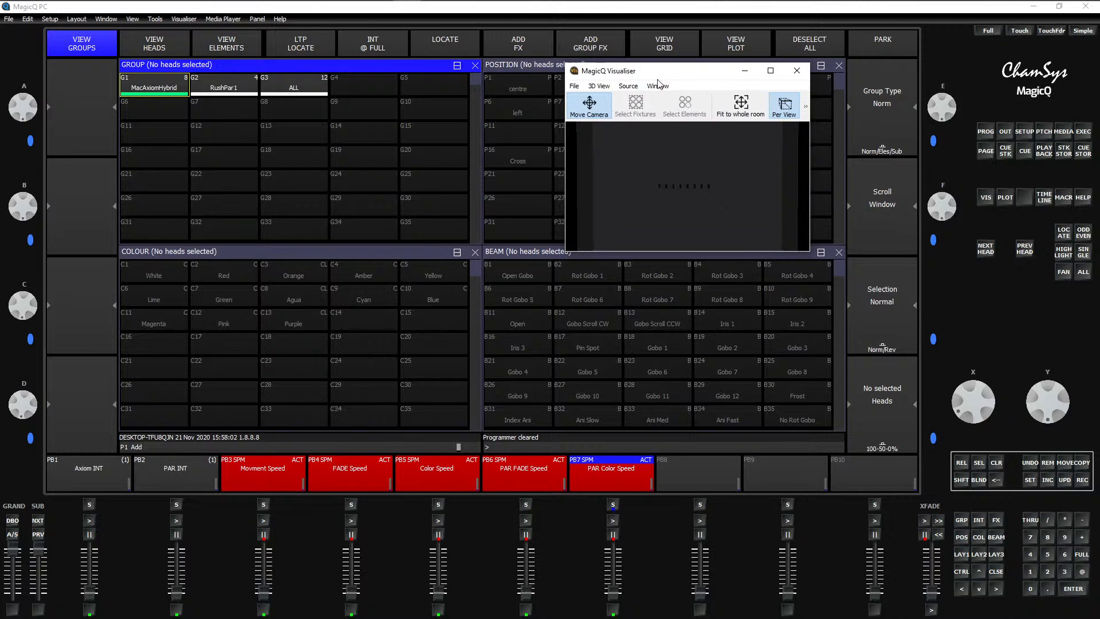
Step: Select the MacAxiomHybrid group and set its Shutter beam attribute to 255, Rnd Strobe
{"action": "left_click", "coordinate": [164, 89]}
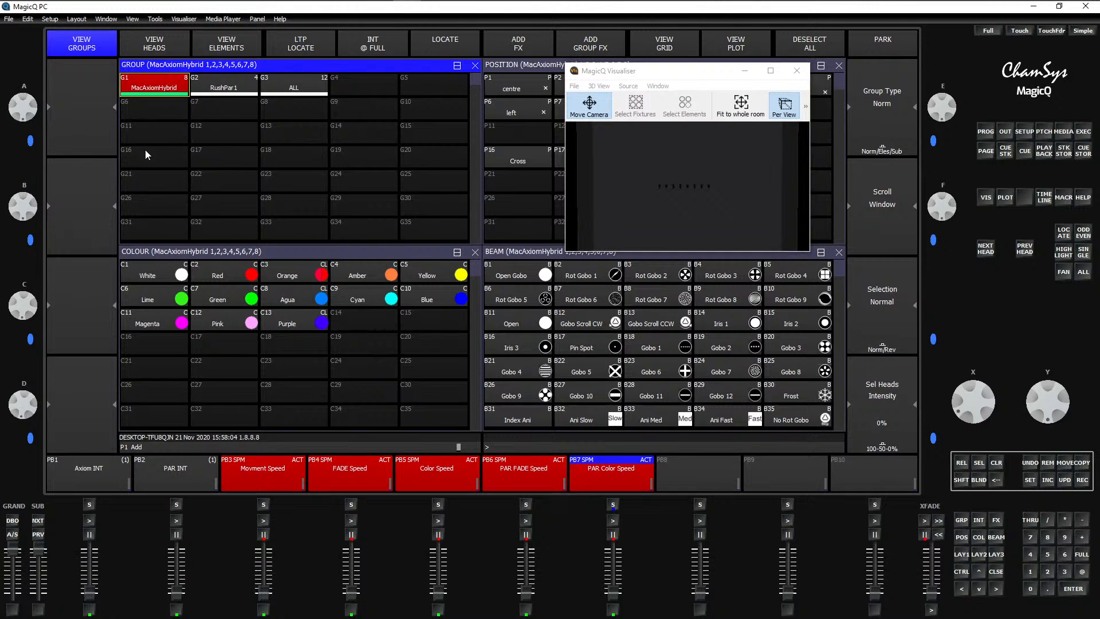
{"action": "left_click", "coordinate": [509, 251]}
{"action": "scroll", "coordinate": [750, 322], "scroll_direction": "down", "scroll_amount": 5}
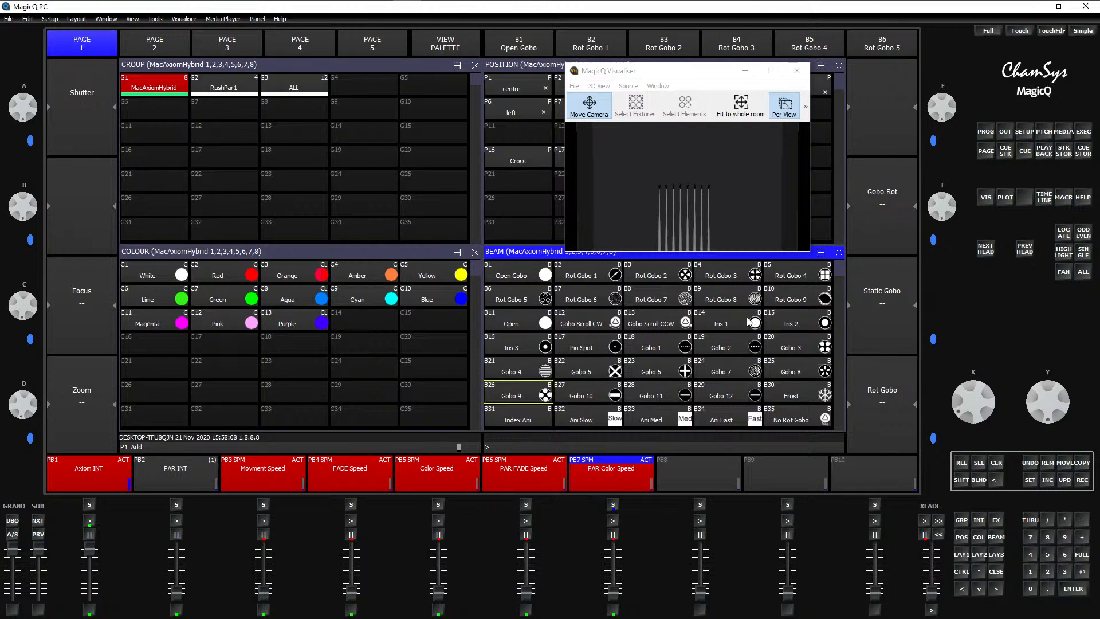
{"action": "scroll", "coordinate": [750, 332], "scroll_direction": "down", "scroll_amount": 6}
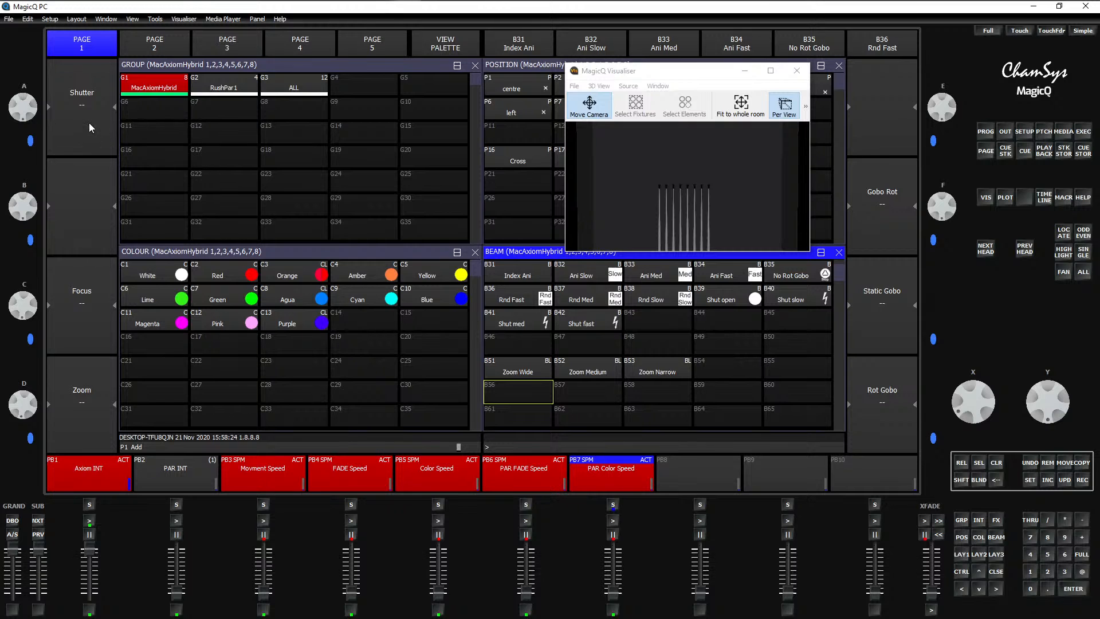
{"action": "left_click_drag", "start_coordinate": [89, 123], "coordinate": [173, 150]}
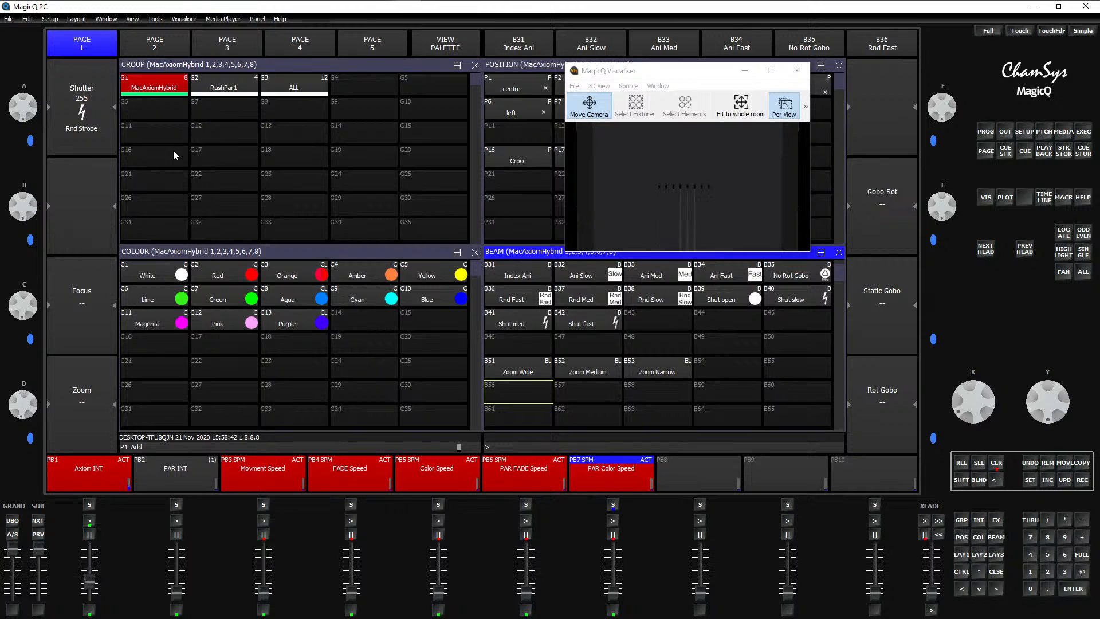
Step: Record the random strobe shutter setting as beam palette B61 and name it "RND Strobe"
{"action": "left_click", "coordinate": [1082, 480]}
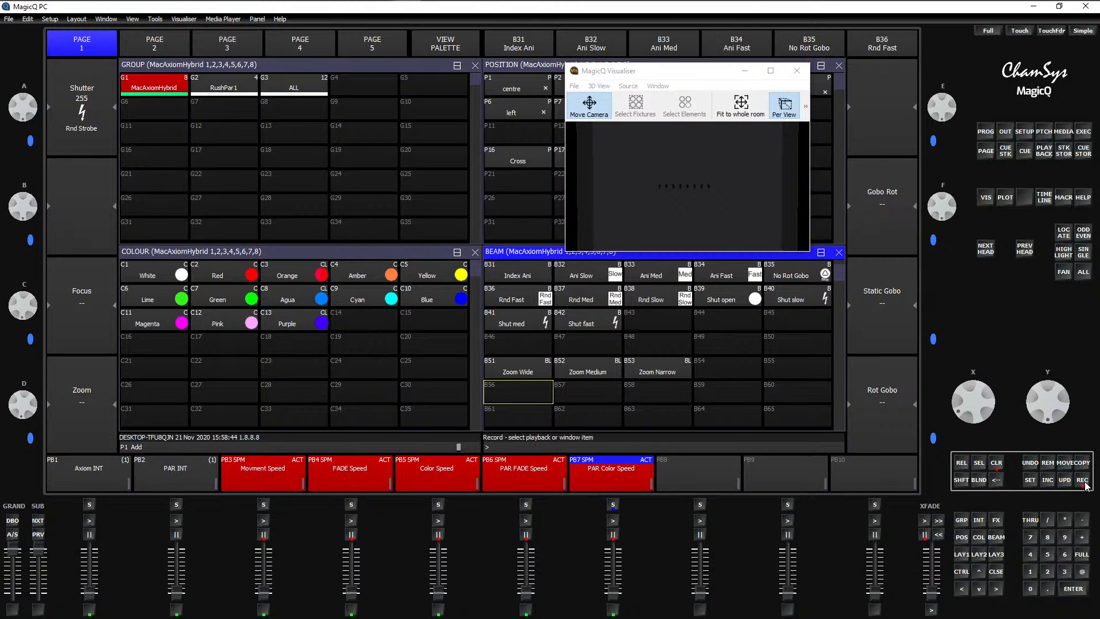
{"action": "left_click", "coordinate": [509, 423]}
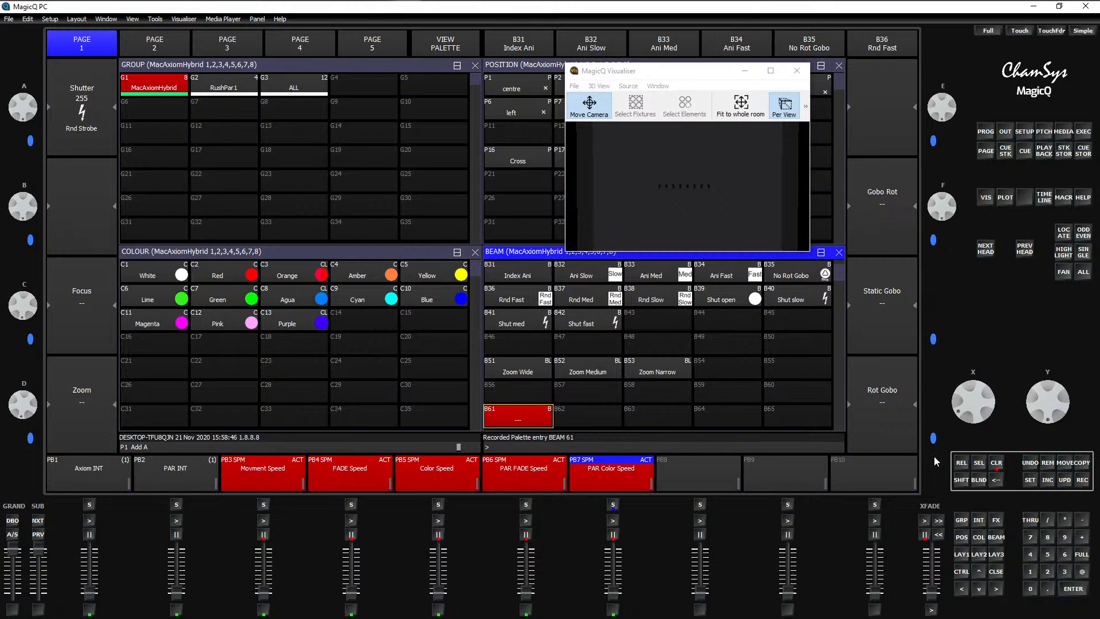
{"action": "left_click", "coordinate": [1029, 480]}
{"action": "left_click", "coordinate": [517, 420]}
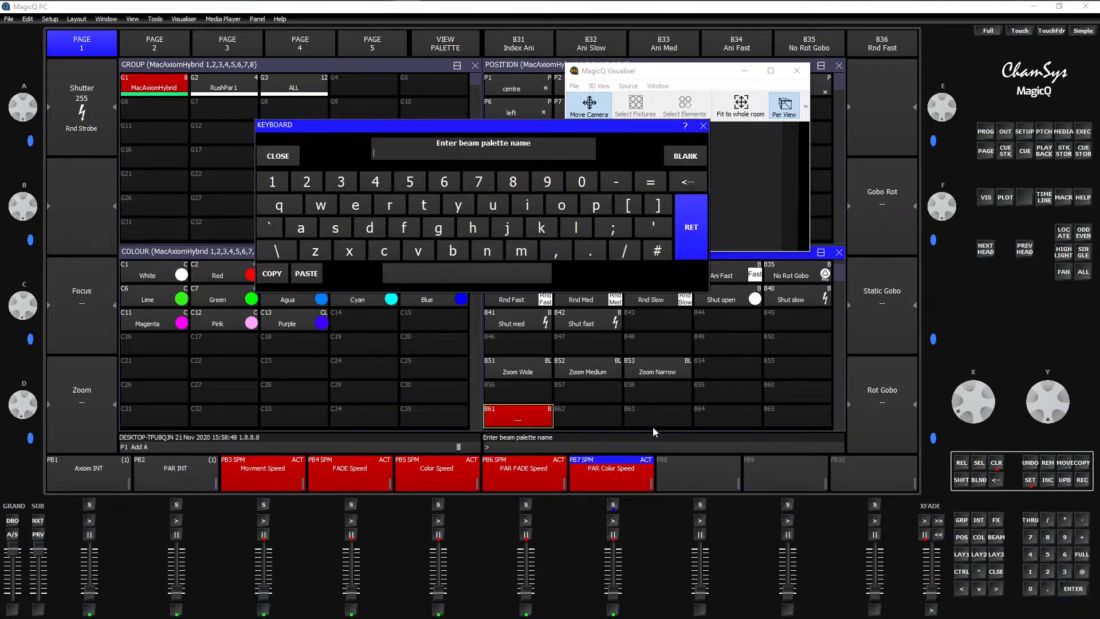
{"action": "type", "text": "RND Strobe"}
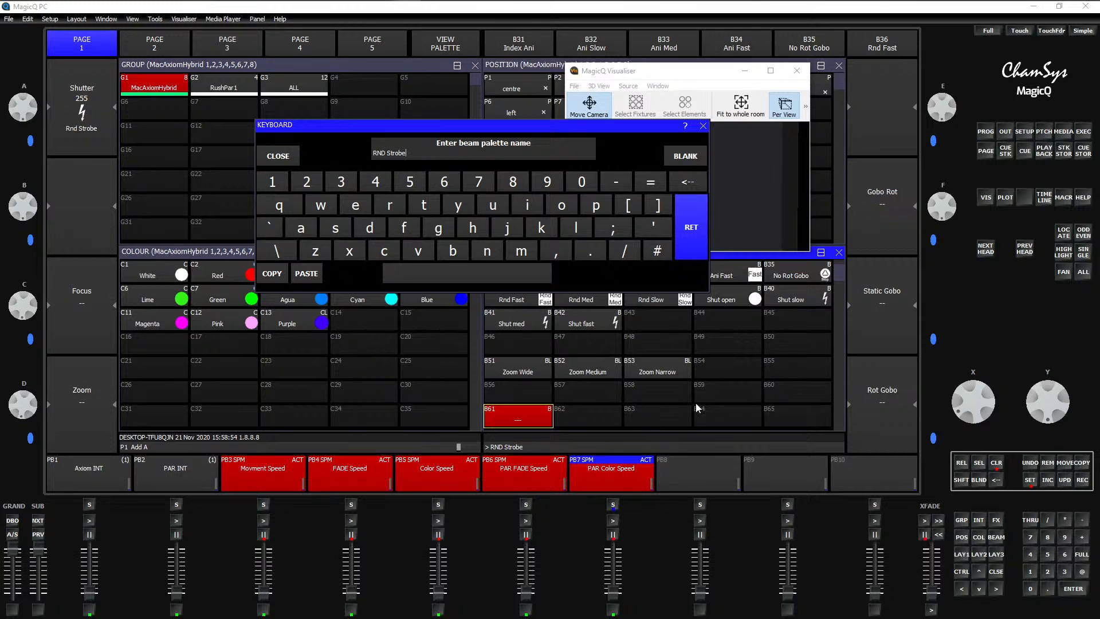
{"action": "key", "text": "Return"}
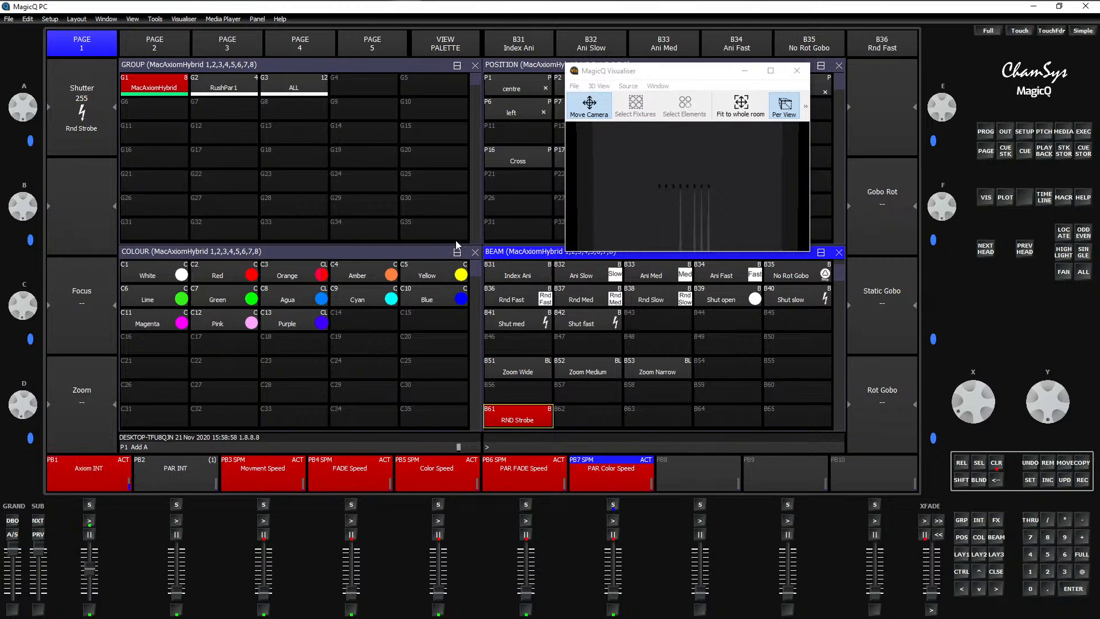
Step: Set the MacAxiomHybrid Shutter to 35, Open, and record it as beam palette B62 named "Open"
{"action": "scroll", "coordinate": [102, 121], "scroll_direction": "down", "scroll_amount": 5}
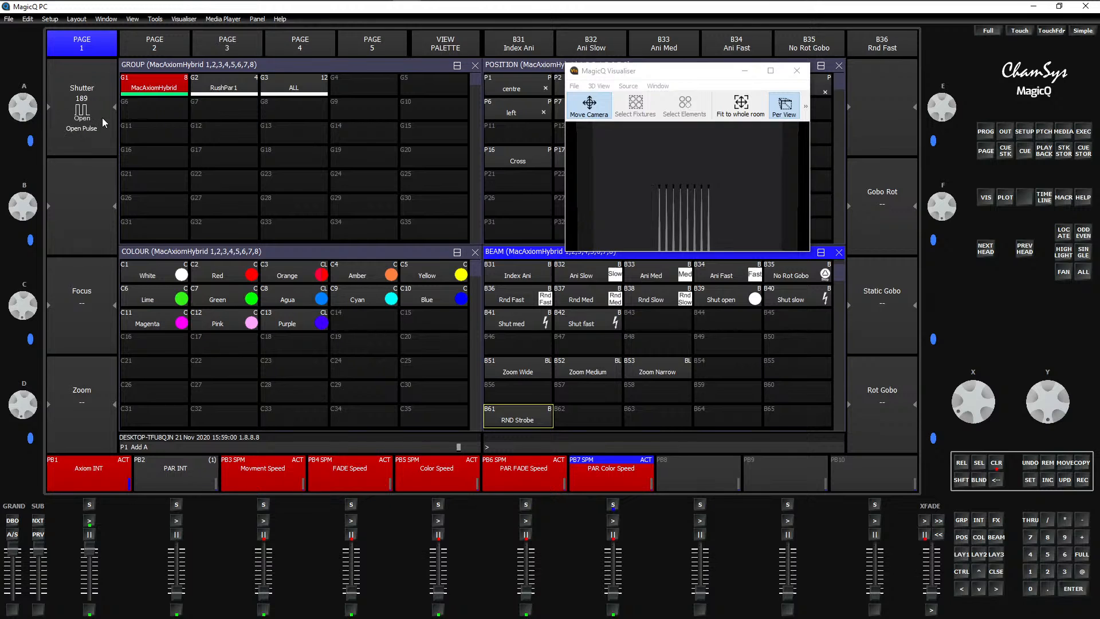
{"action": "scroll", "coordinate": [101, 119], "scroll_direction": "up", "scroll_amount": 2}
{"action": "left_click", "coordinate": [1082, 480]}
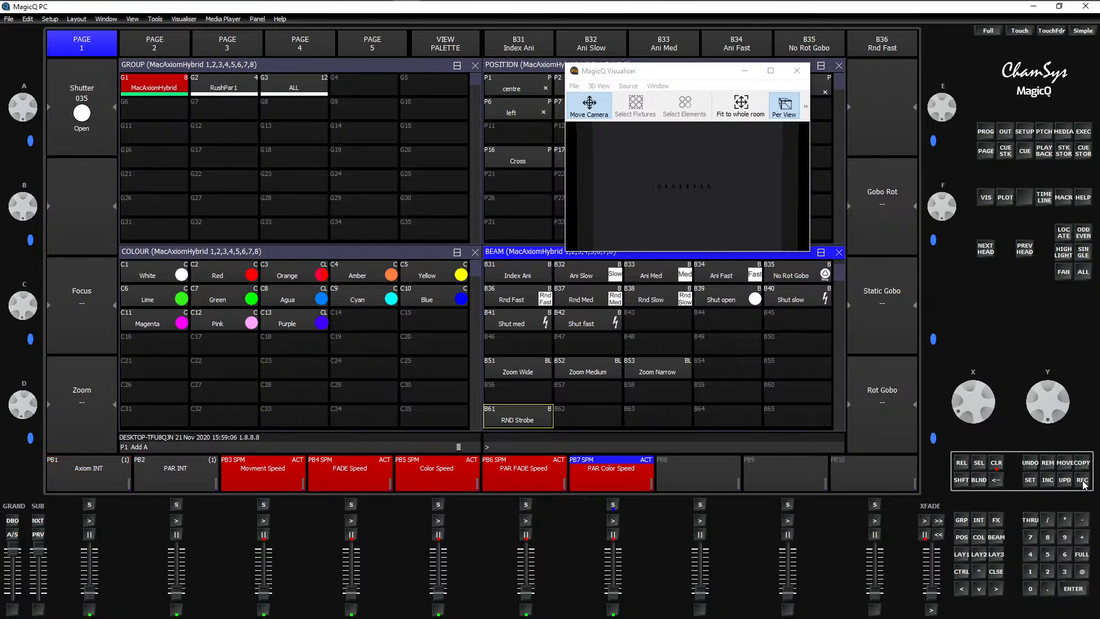
{"action": "left_click", "coordinate": [569, 416]}
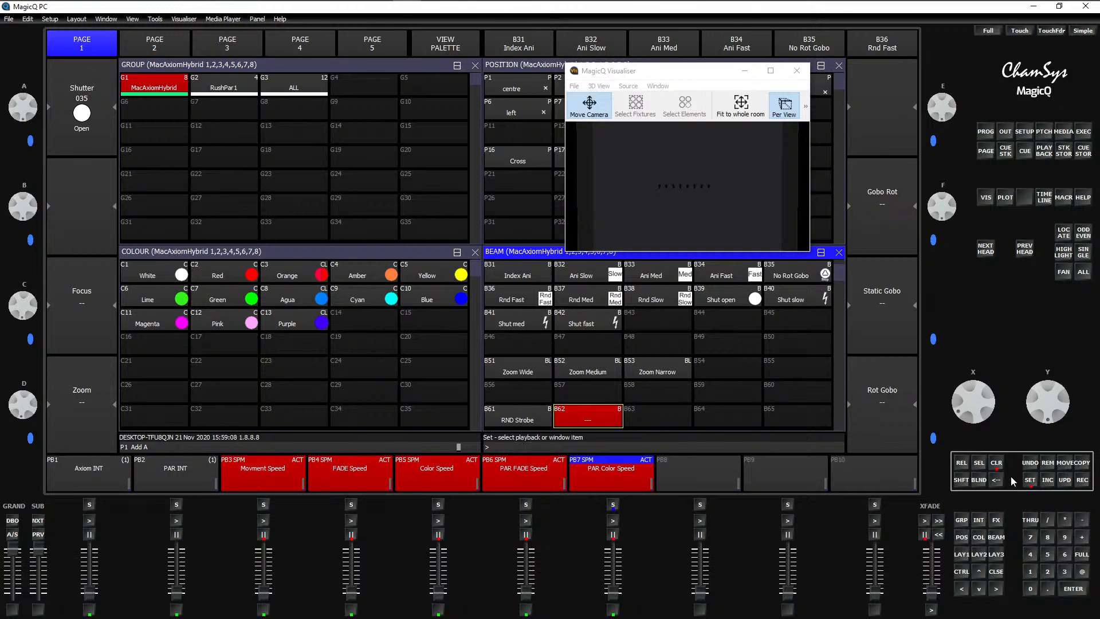
{"action": "type", "text": "Open"}
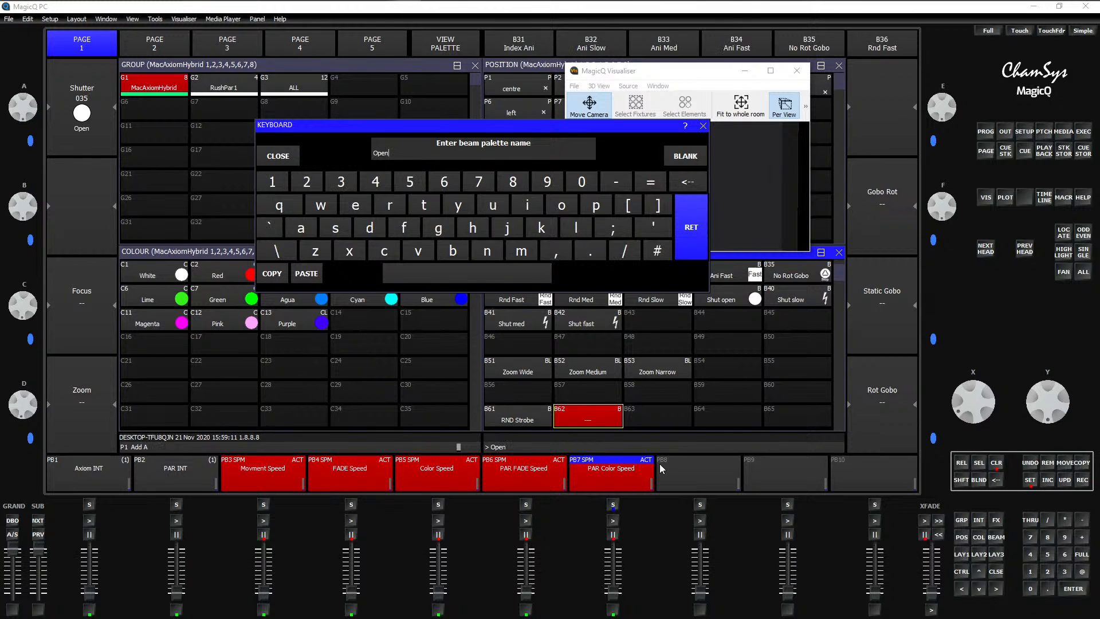
{"action": "key", "text": "Return"}
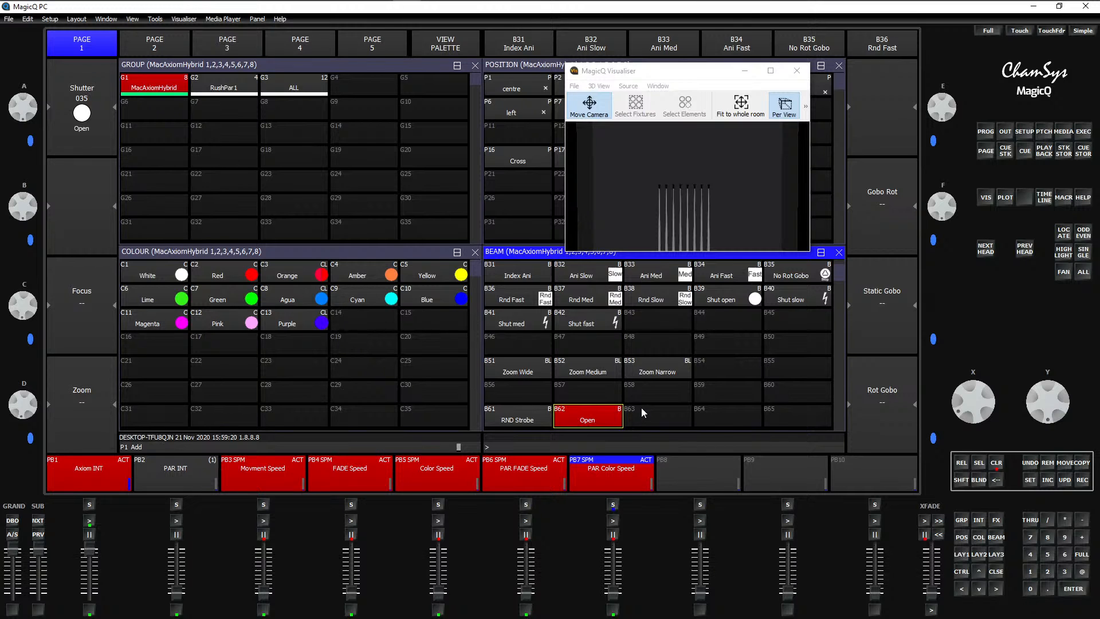
Step: Record the RND Strobe and Open beam palettes as two successive cues on playback PB9, then clear the programmer and try its fader
{"action": "left_click", "coordinate": [534, 418]}
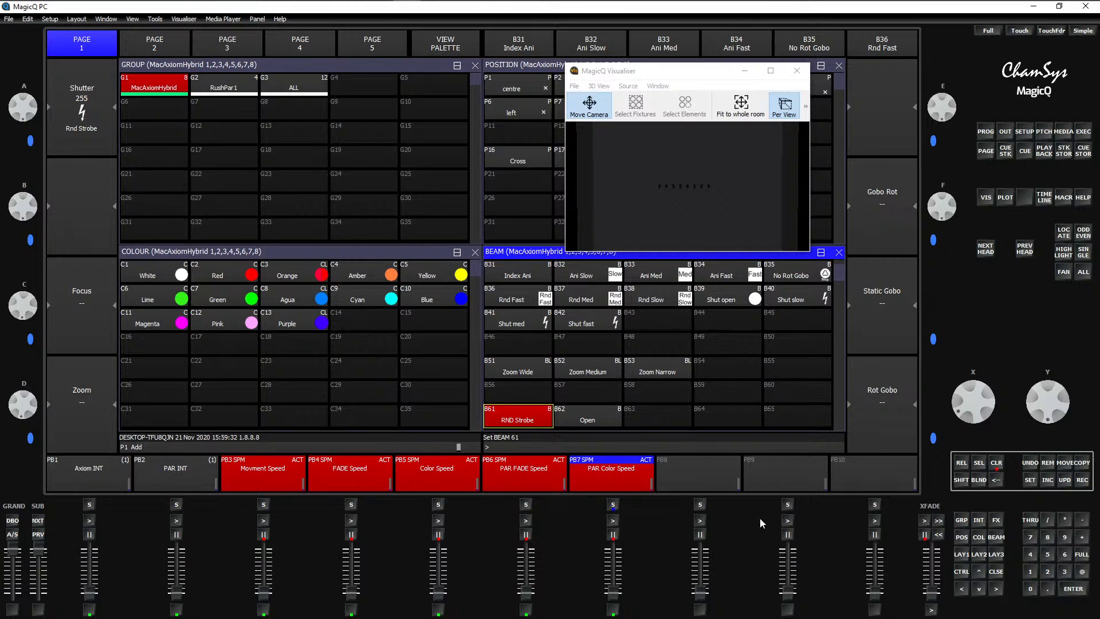
{"action": "left_click", "coordinate": [1084, 484]}
{"action": "left_click", "coordinate": [787, 505]}
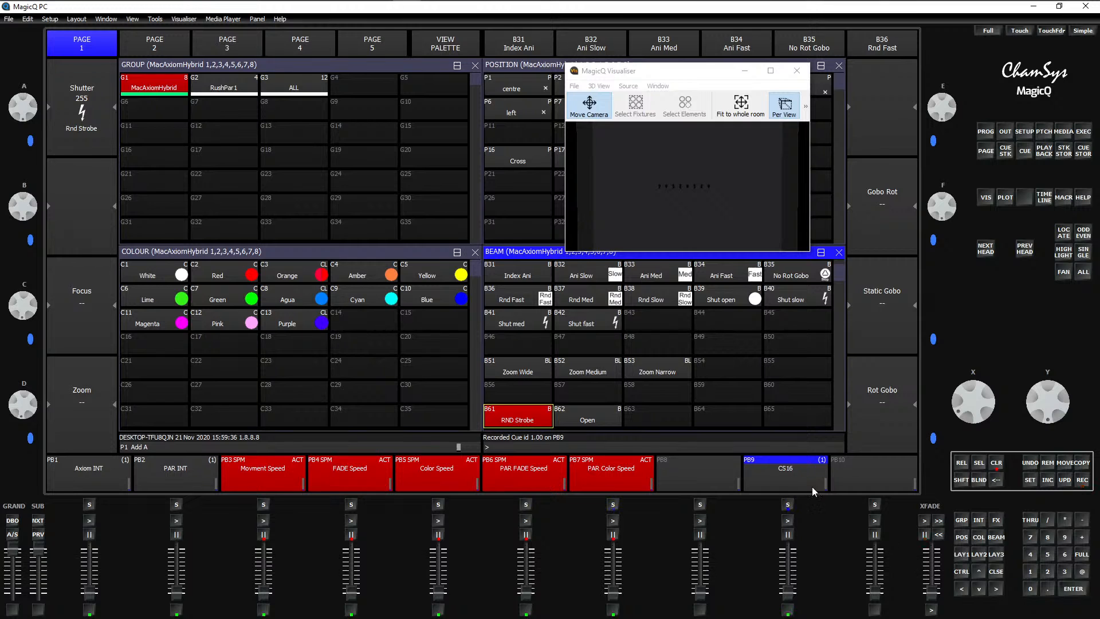
{"action": "left_click", "coordinate": [603, 419]}
{"action": "left_click", "coordinate": [1084, 483]}
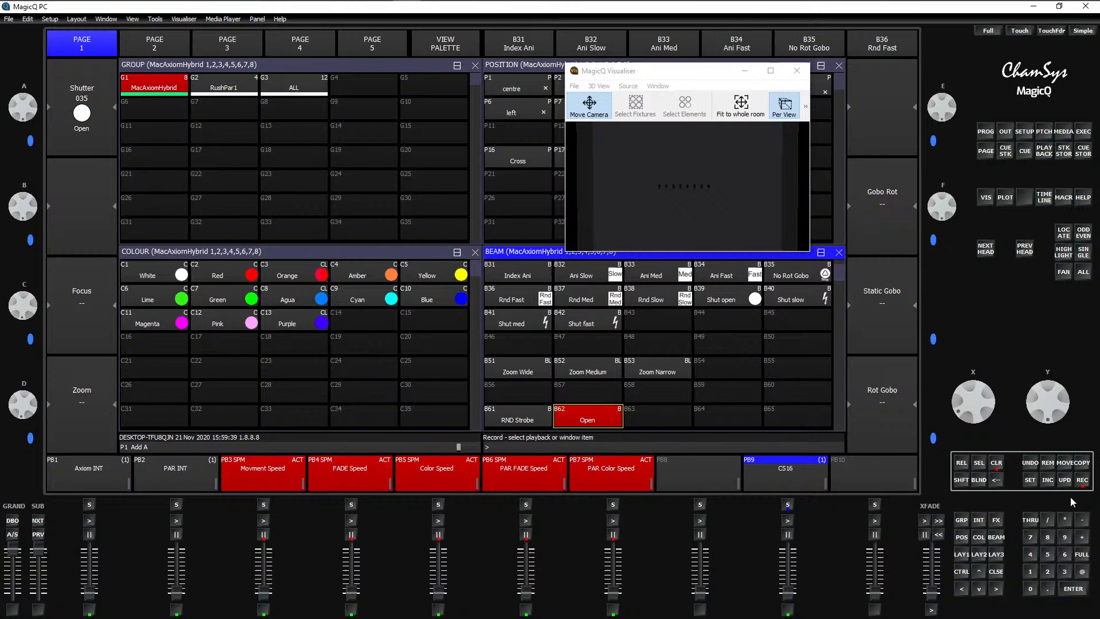
{"action": "left_click", "coordinate": [787, 504]}
{"action": "key", "text": "Escape"}
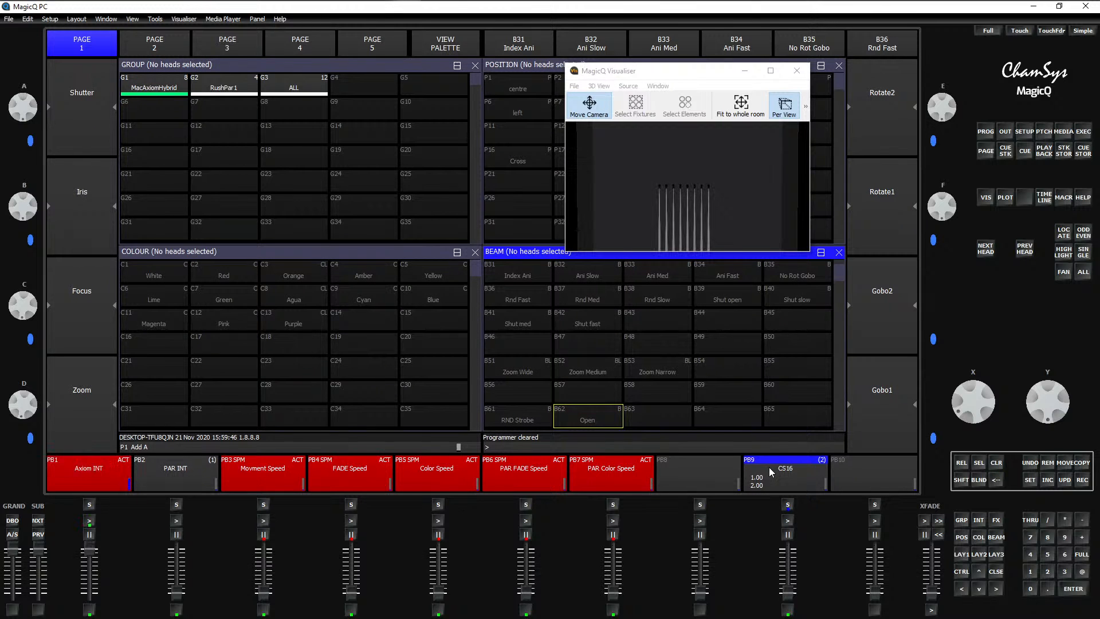
{"action": "mouse_move", "coordinate": [790, 595]}
{"action": "left_mouse_down"}
{"action": "mouse_move", "coordinate": [787, 549]}
{"action": "mouse_move", "coordinate": [785, 598]}
{"action": "left_mouse_up"}
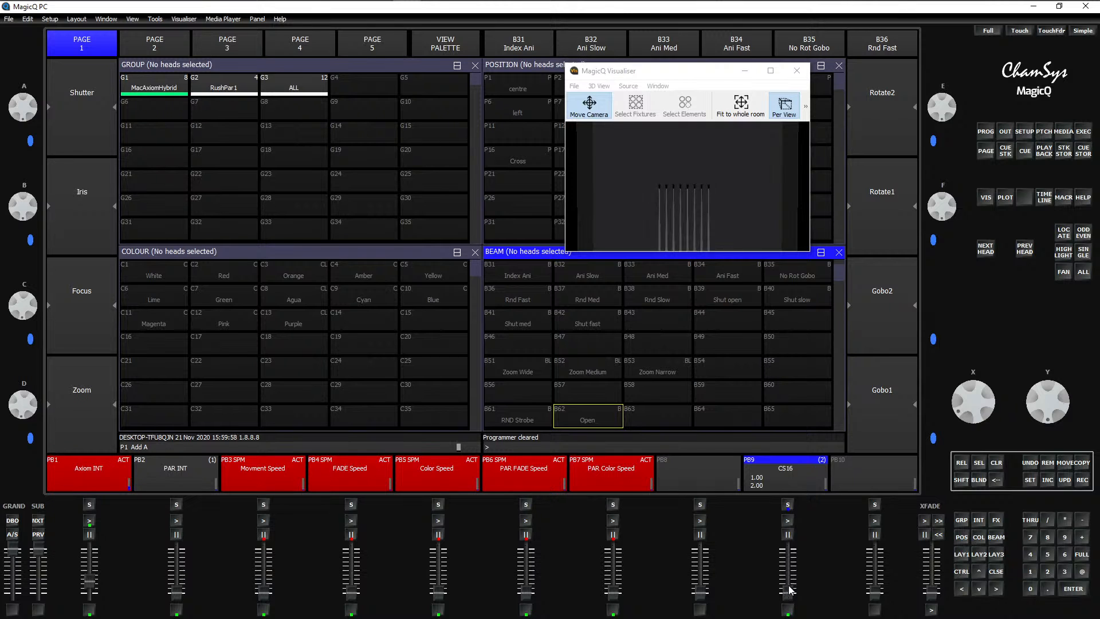
Step: Open the options of PB9's cue stack and set its playback priority to Above Programmer
{"action": "left_click", "coordinate": [788, 505]}
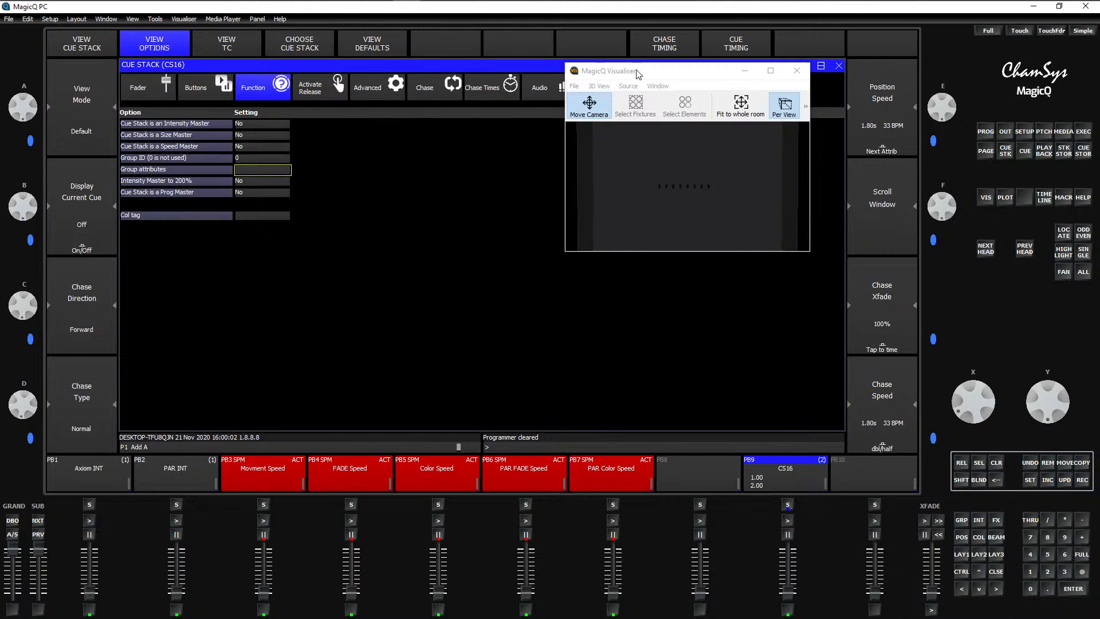
{"action": "left_click_drag", "start_coordinate": [637, 71], "coordinate": [664, 93]}
{"action": "left_click", "coordinate": [385, 93]}
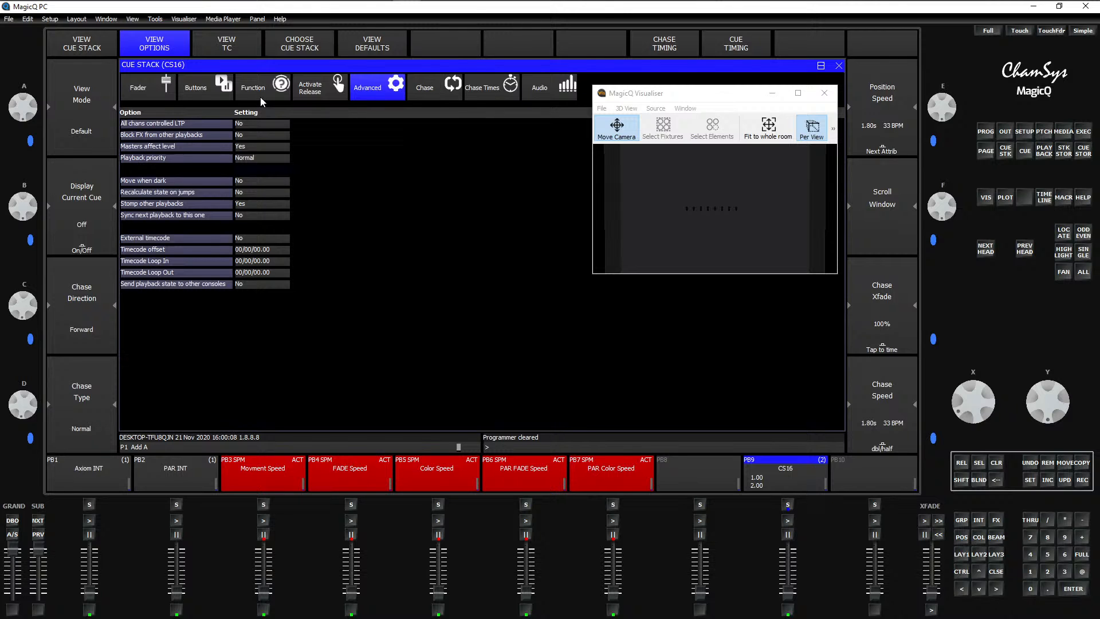
{"action": "left_click", "coordinate": [247, 160]}
{"action": "left_click", "coordinate": [579, 116]}
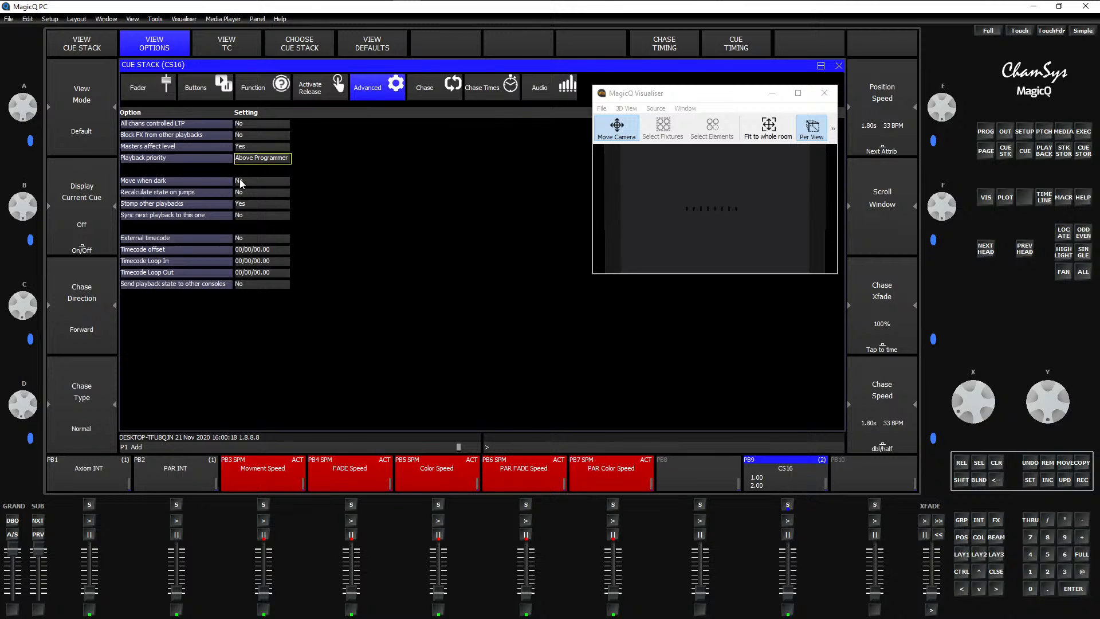
Step: Set "Release executes last step" to Yes for PB9's cue stack and flash the playback to test the release
{"action": "left_click", "coordinate": [318, 92]}
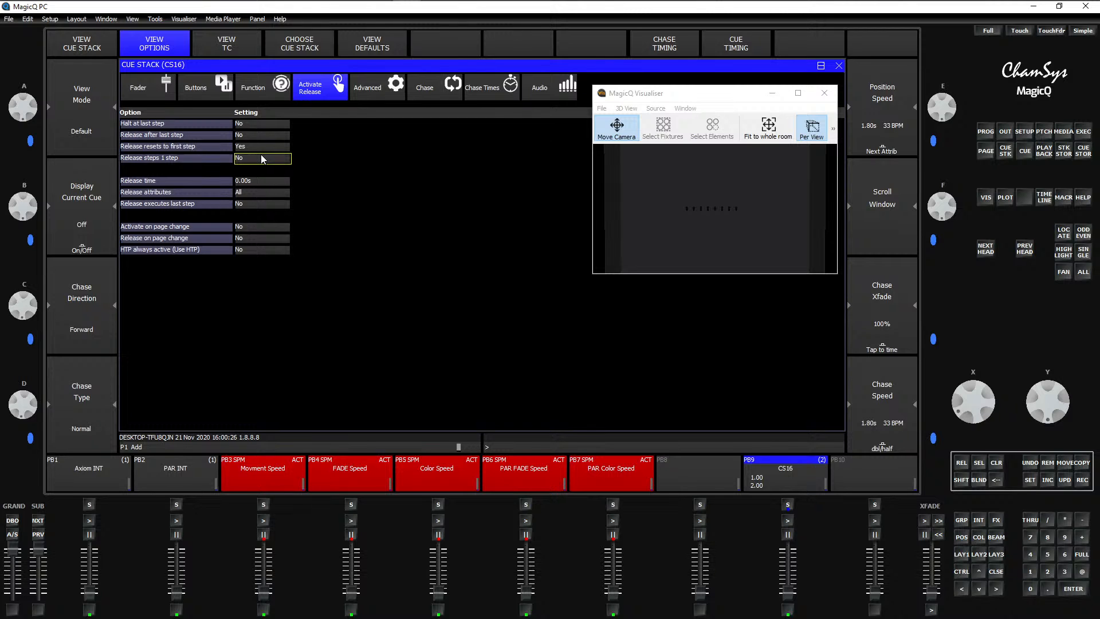
{"action": "left_click", "coordinate": [245, 205]}
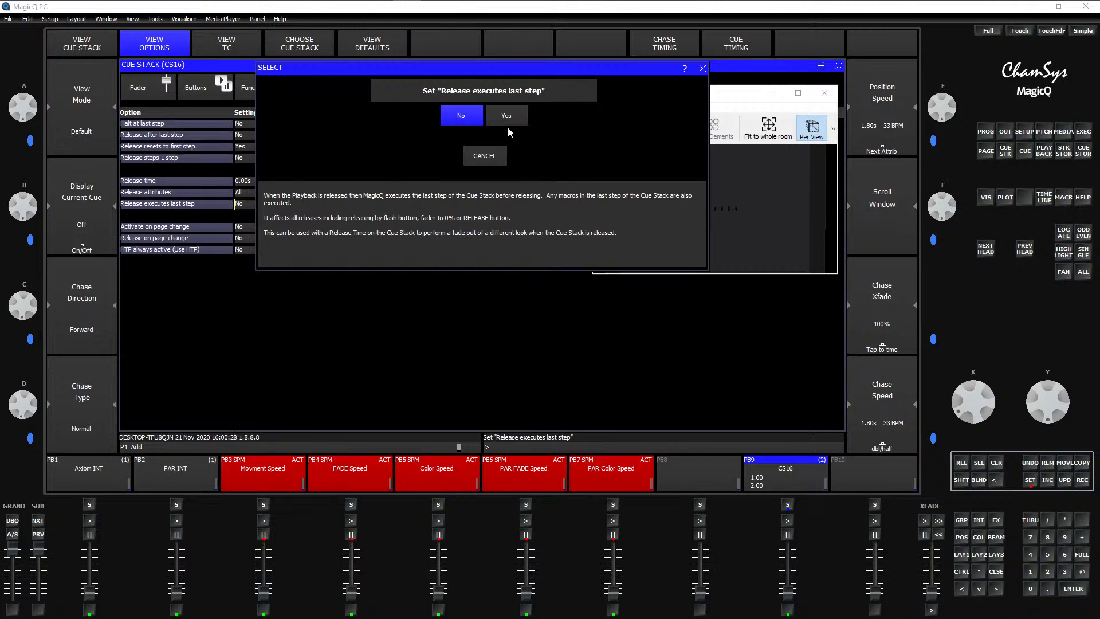
{"action": "left_click", "coordinate": [509, 116]}
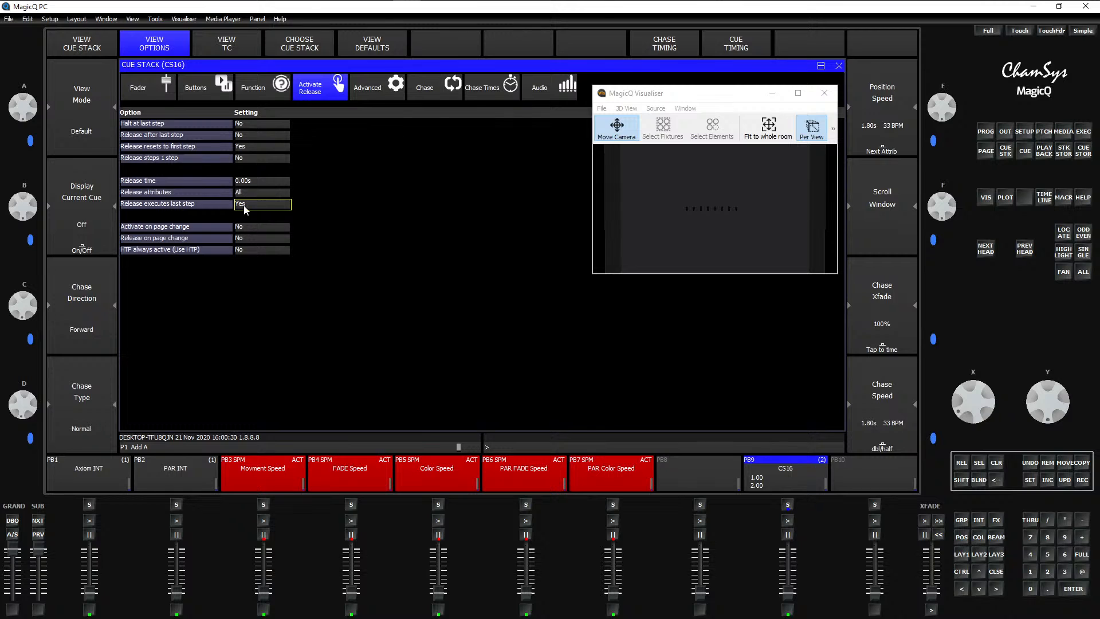
{"action": "left_click", "coordinate": [786, 612]}
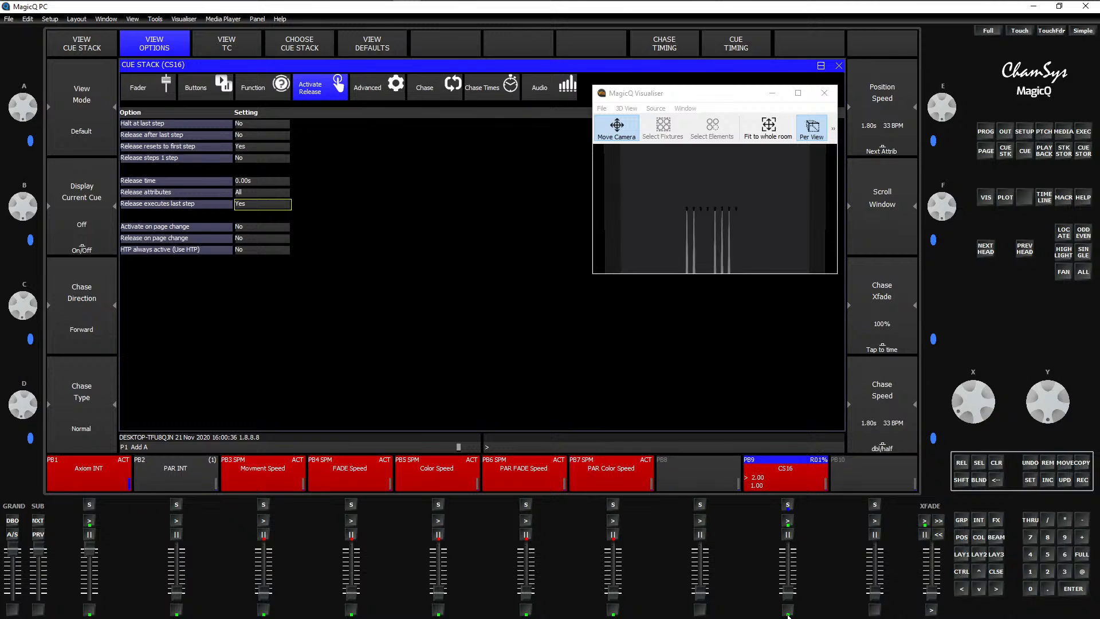
{"action": "left_click", "coordinate": [787, 611]}
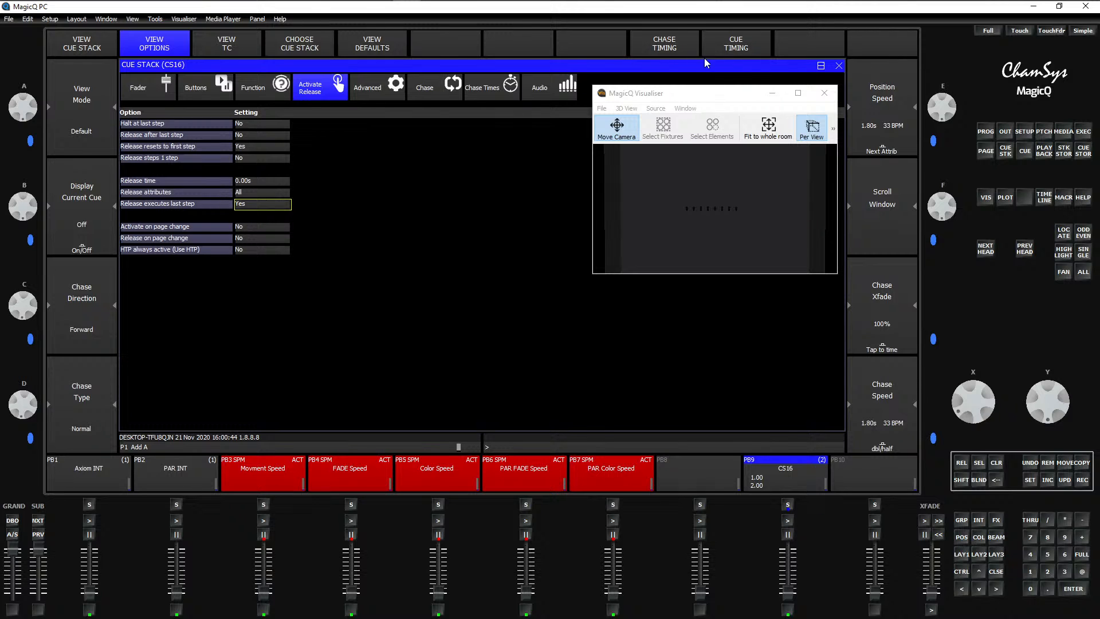
Step: Set all steps of PB9's cue stack to individual cue timing and test the playback by flashing it
{"action": "left_click", "coordinate": [751, 49]}
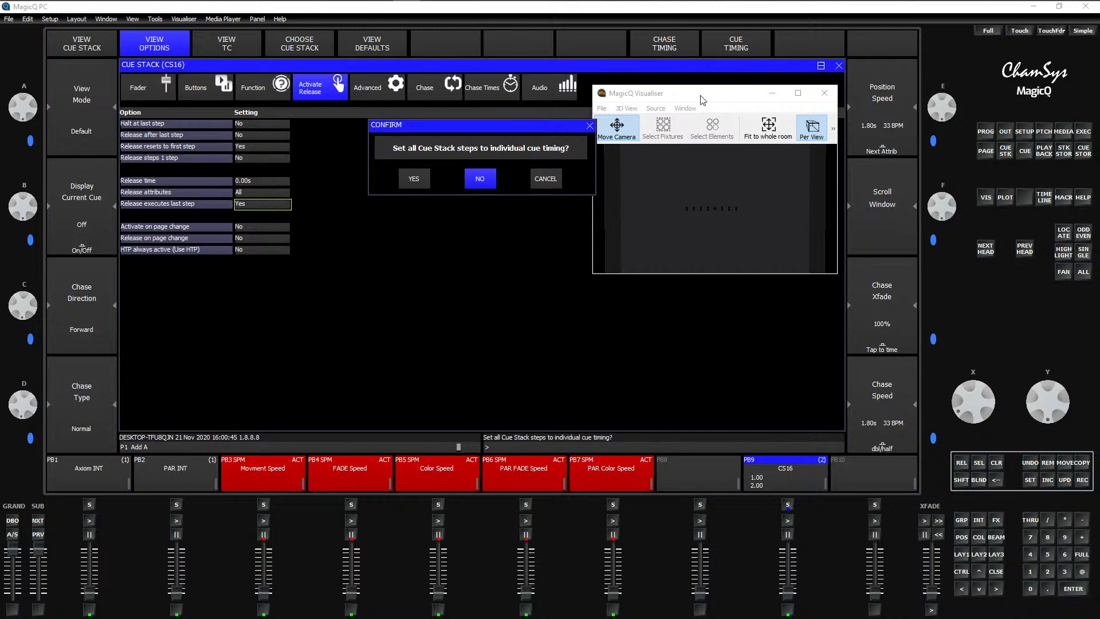
{"action": "left_click", "coordinate": [413, 179]}
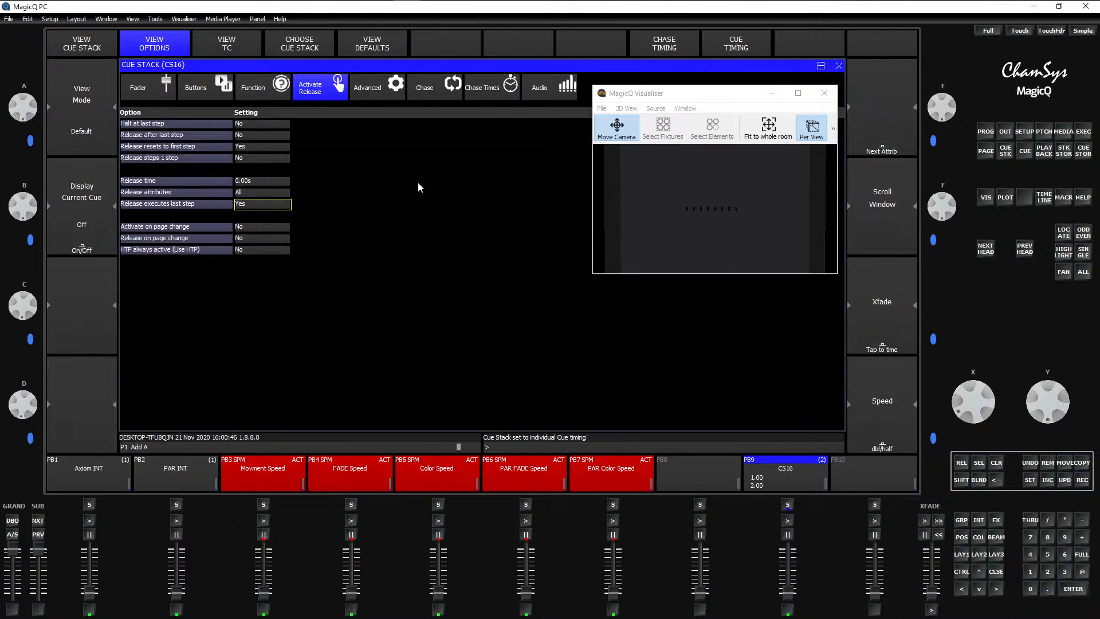
{"action": "left_click", "coordinate": [789, 609]}
{"action": "left_click", "coordinate": [790, 611]}
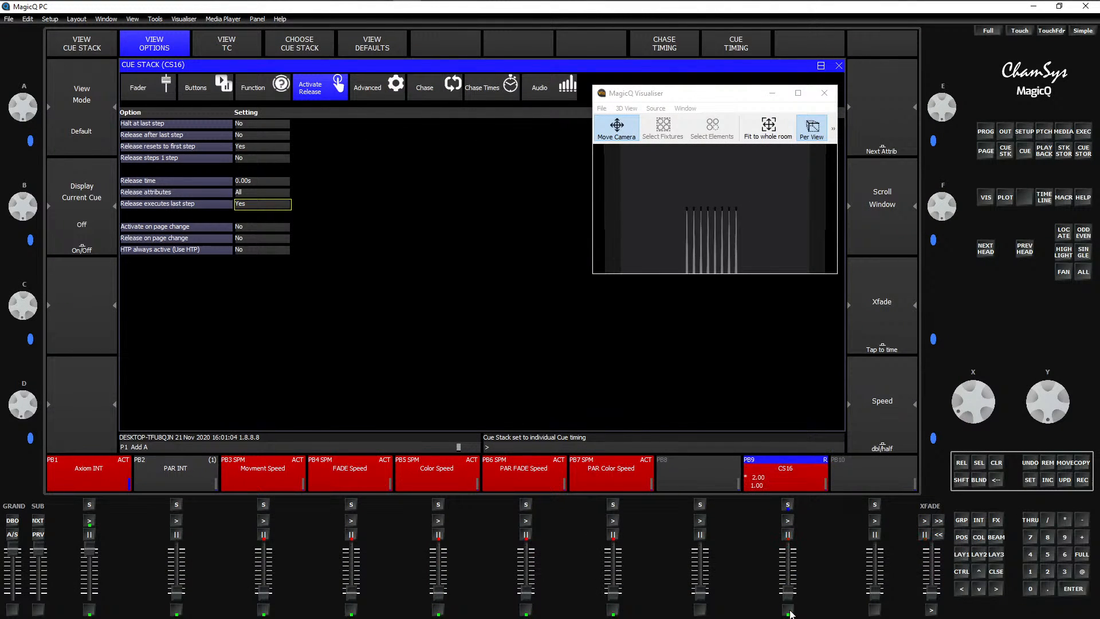
{"action": "left_click", "coordinate": [788, 615]}
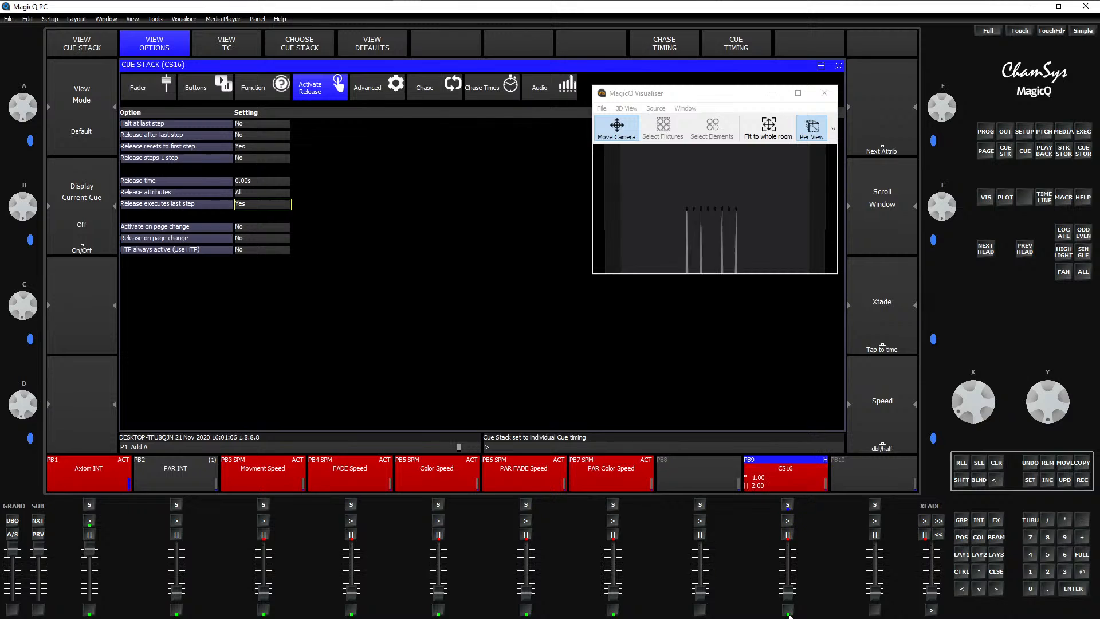
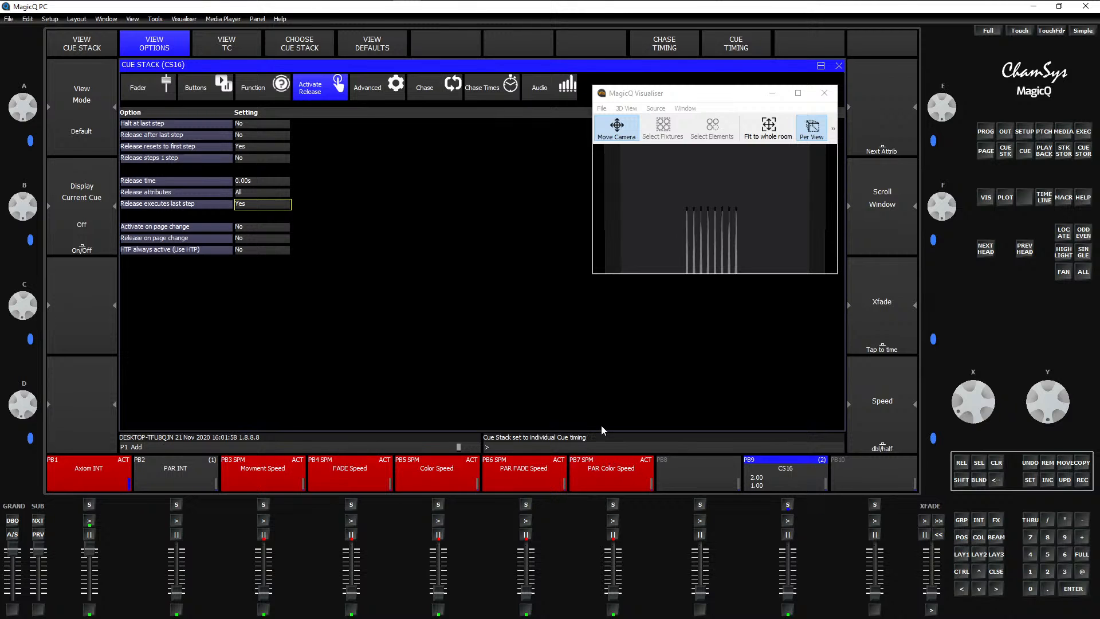
Step: Clear the programmer and bring only the odd heads of the MacAxiomHybrid group to 100% intensity
{"action": "key", "text": "Escape"}
{"action": "key", "text": "Escape"}
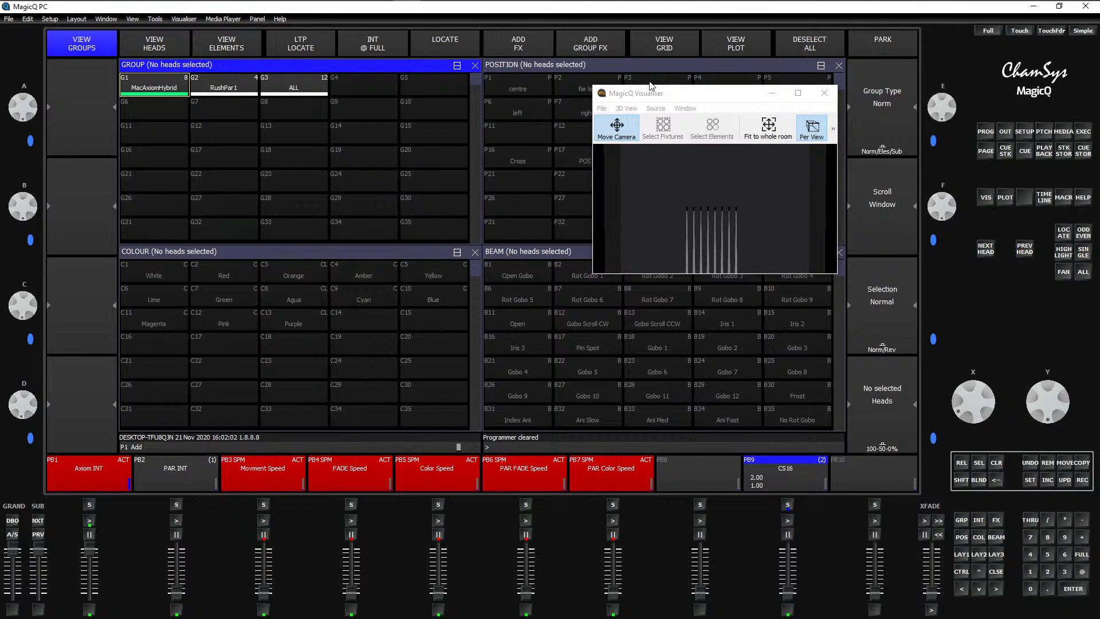
{"action": "left_click_drag", "start_coordinate": [695, 98], "coordinate": [681, 77]}
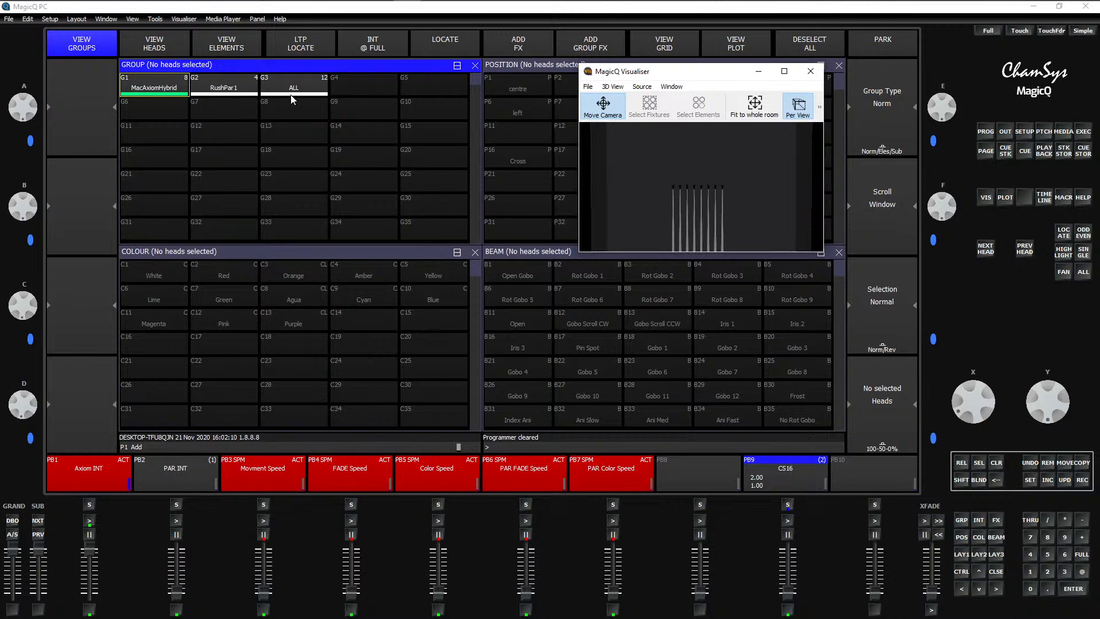
{"action": "left_click", "coordinate": [165, 87]}
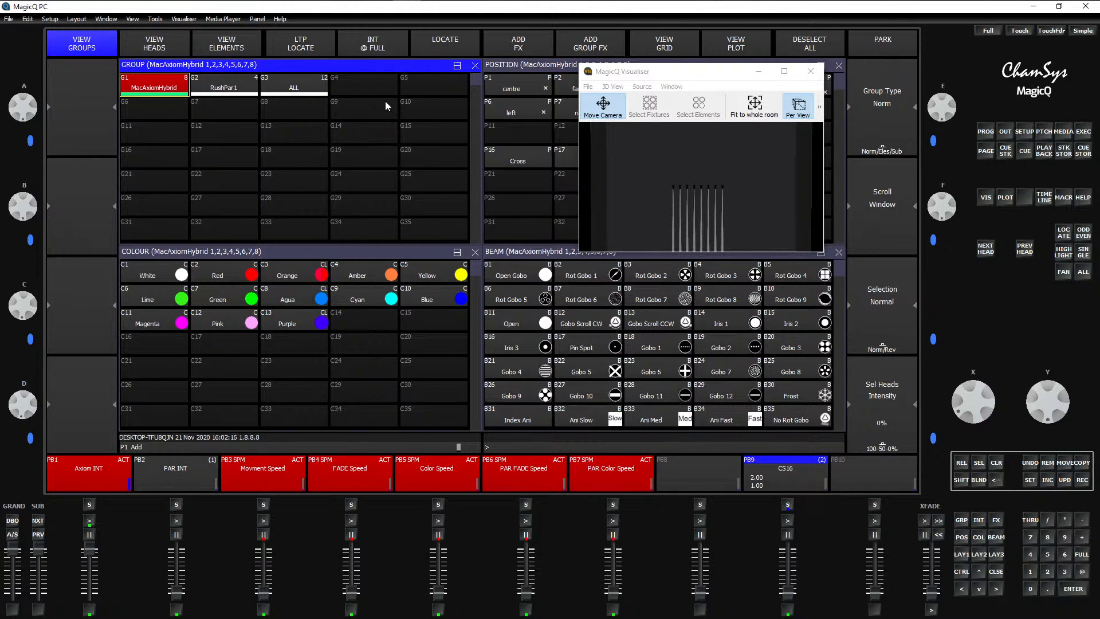
{"action": "left_click", "coordinate": [1083, 233]}
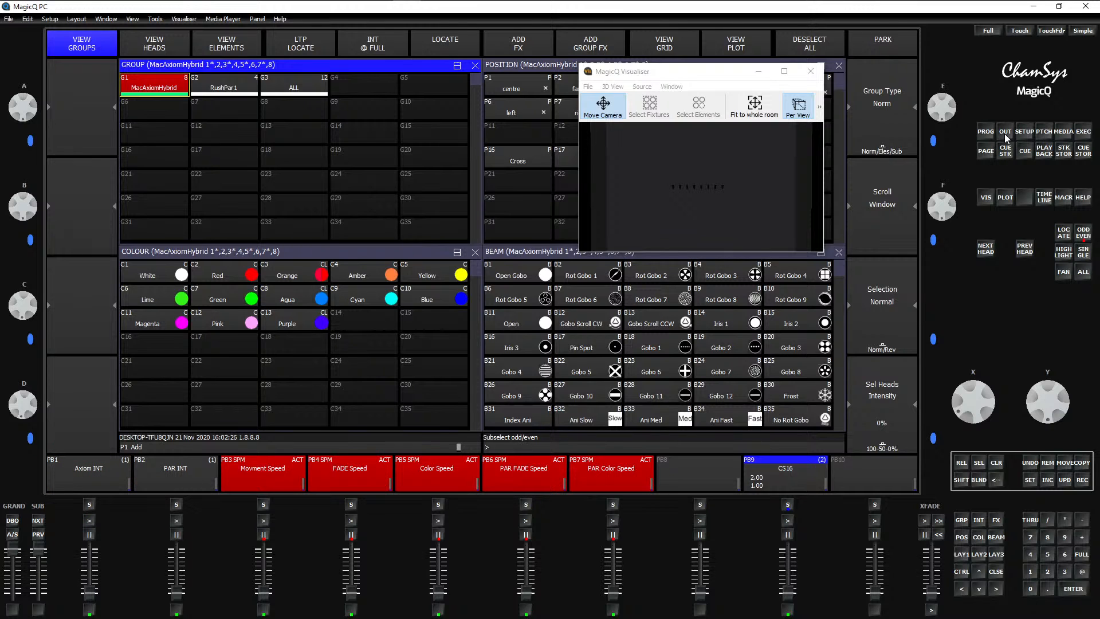
{"action": "left_click", "coordinate": [1082, 555]}
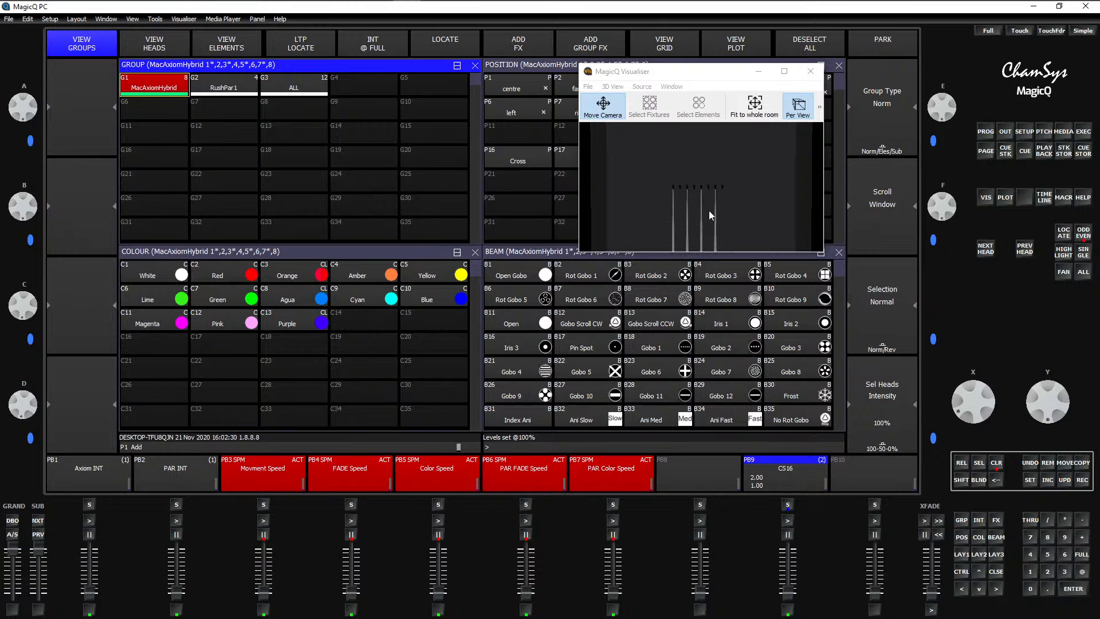
Step: Show the head values in the Outputs window and record the odd-head look as the first cue on PB8
{"action": "left_click", "coordinate": [1005, 133]}
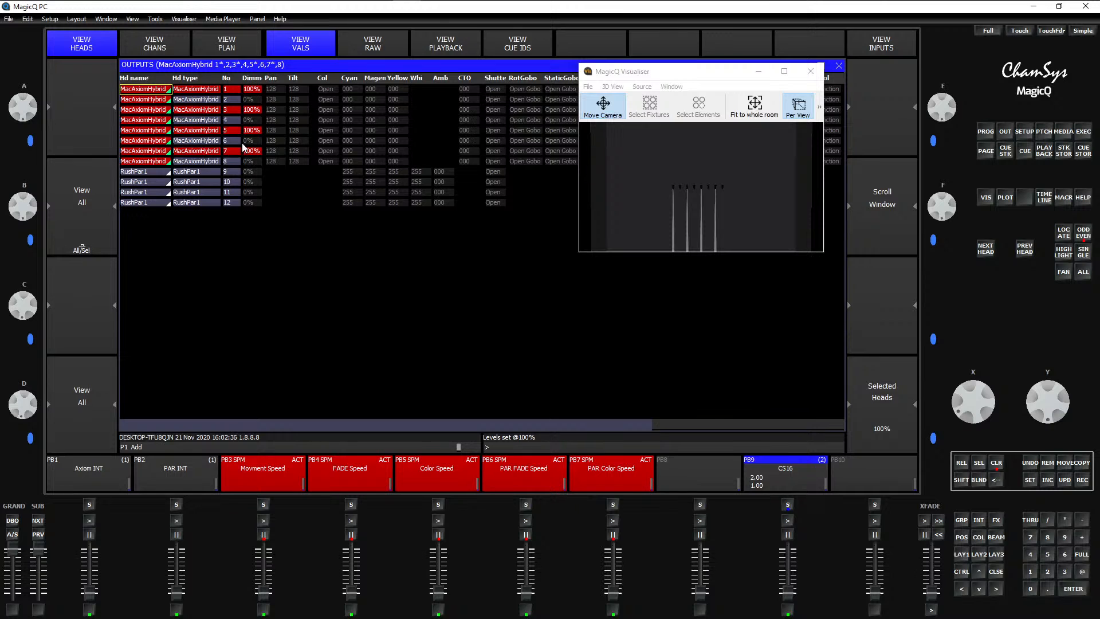
{"action": "left_click", "coordinate": [1086, 484]}
{"action": "left_click", "coordinate": [699, 504]}
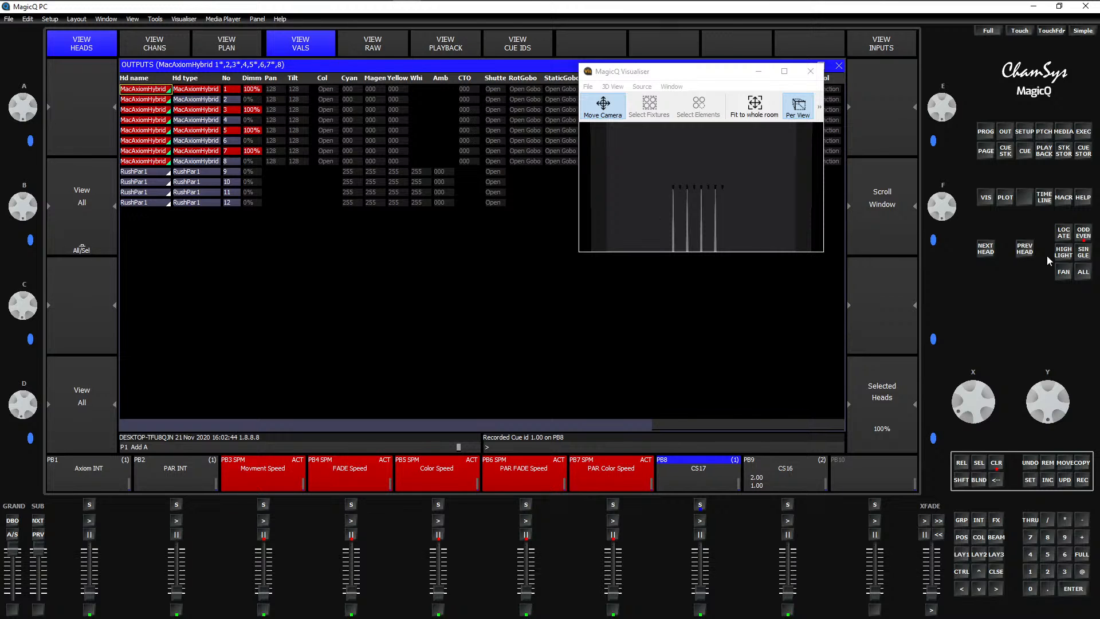
Step: Switch the subselection to the even heads, set the dimmers of heads 1 to 7 to 0%, and bring the even heads to 100%
{"action": "left_click", "coordinate": [1083, 238]}
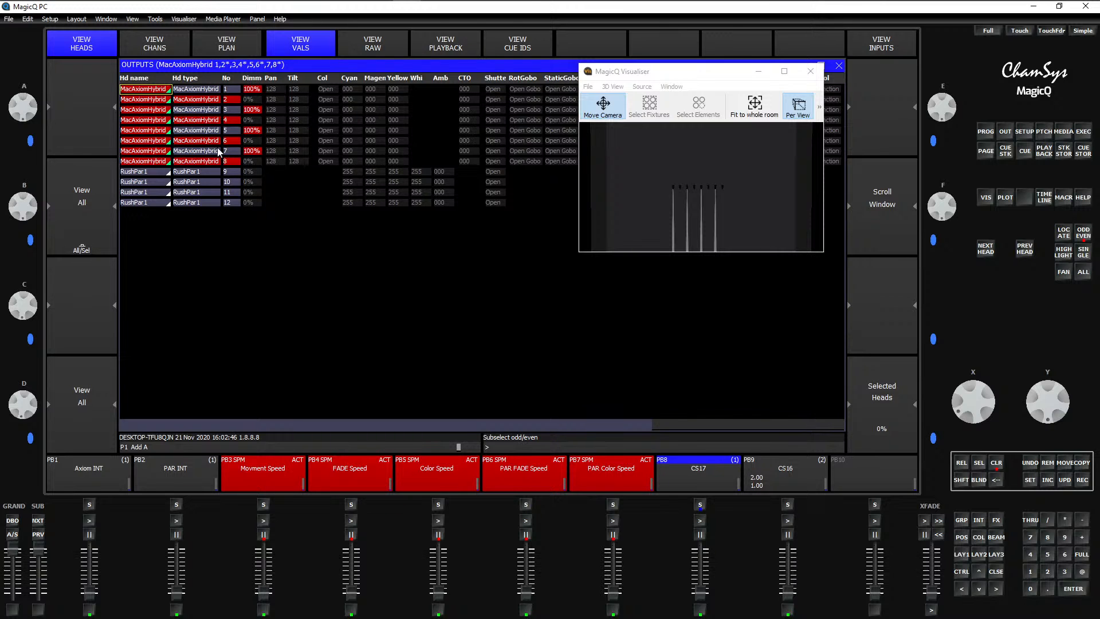
{"action": "left_click_drag", "start_coordinate": [250, 91], "coordinate": [251, 149]}
{"action": "type", "text": "0"}
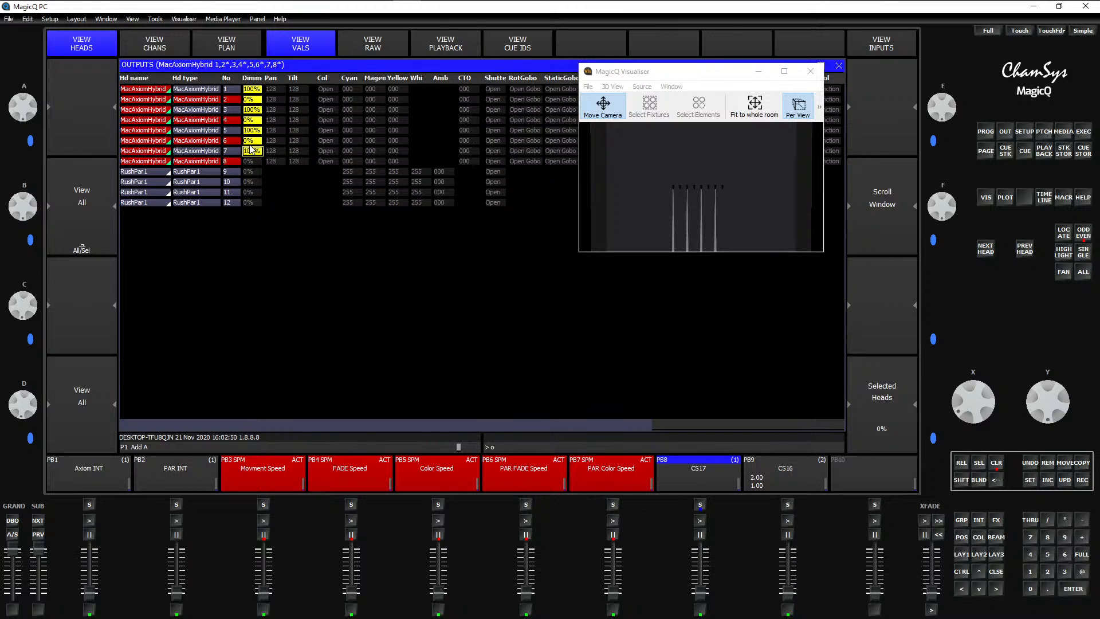
{"action": "key", "text": "Return"}
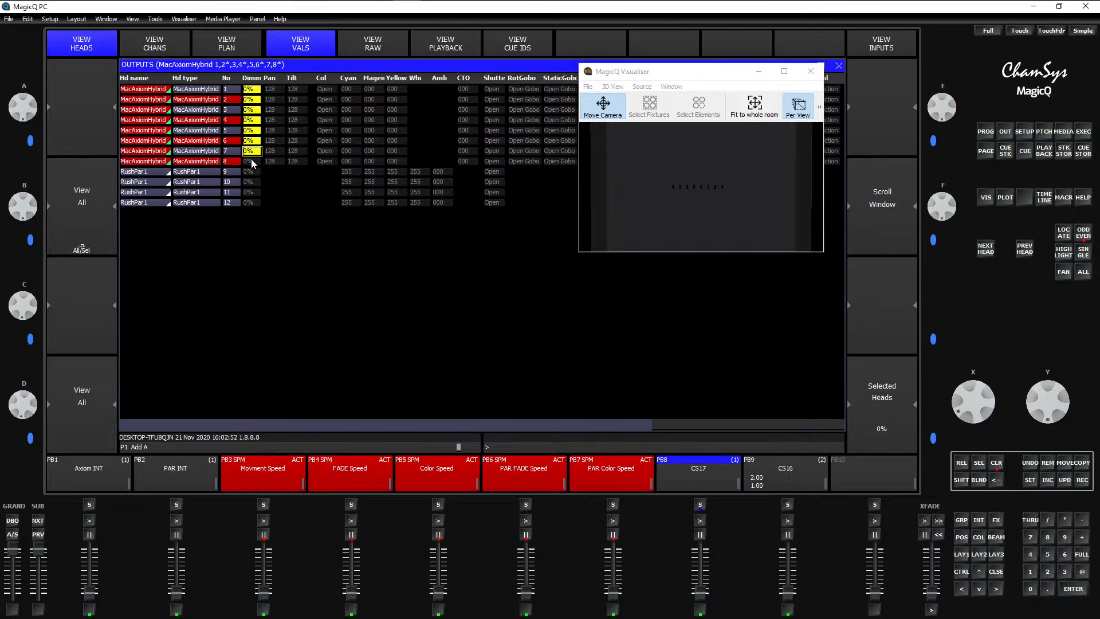
{"action": "left_click", "coordinate": [1081, 554]}
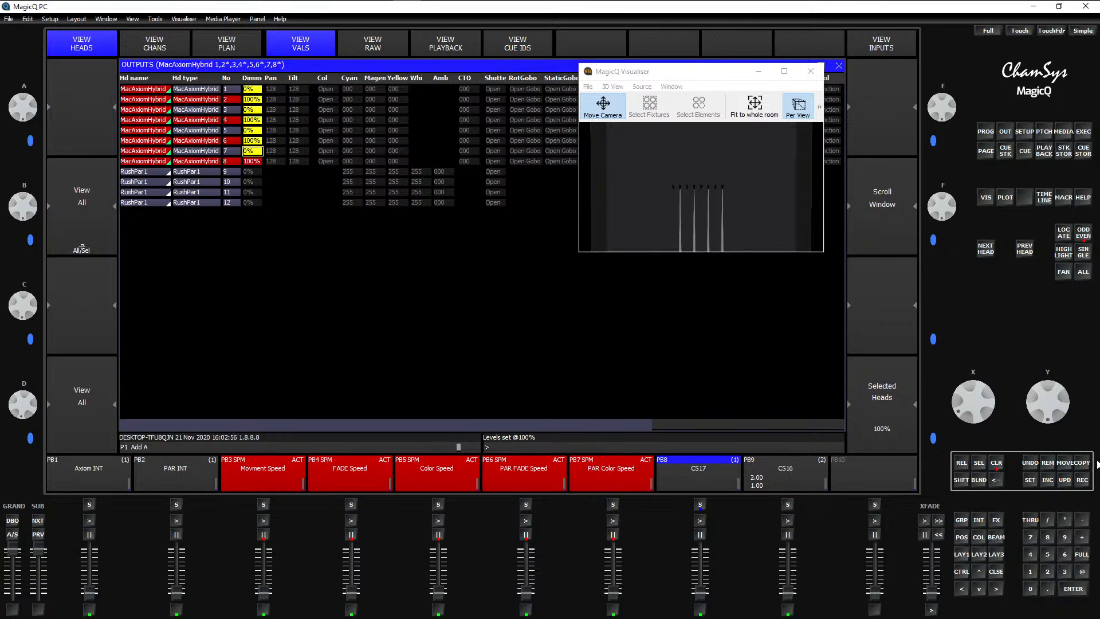
Step: Record the even-head look as the second cue on PB8 and clear the programmer
{"action": "left_click", "coordinate": [1083, 481]}
{"action": "left_click", "coordinate": [700, 505]}
{"action": "left_click", "coordinate": [995, 464]}
Step: Name the PB9 playback Strobe
{"action": "left_click", "coordinate": [1030, 480]}
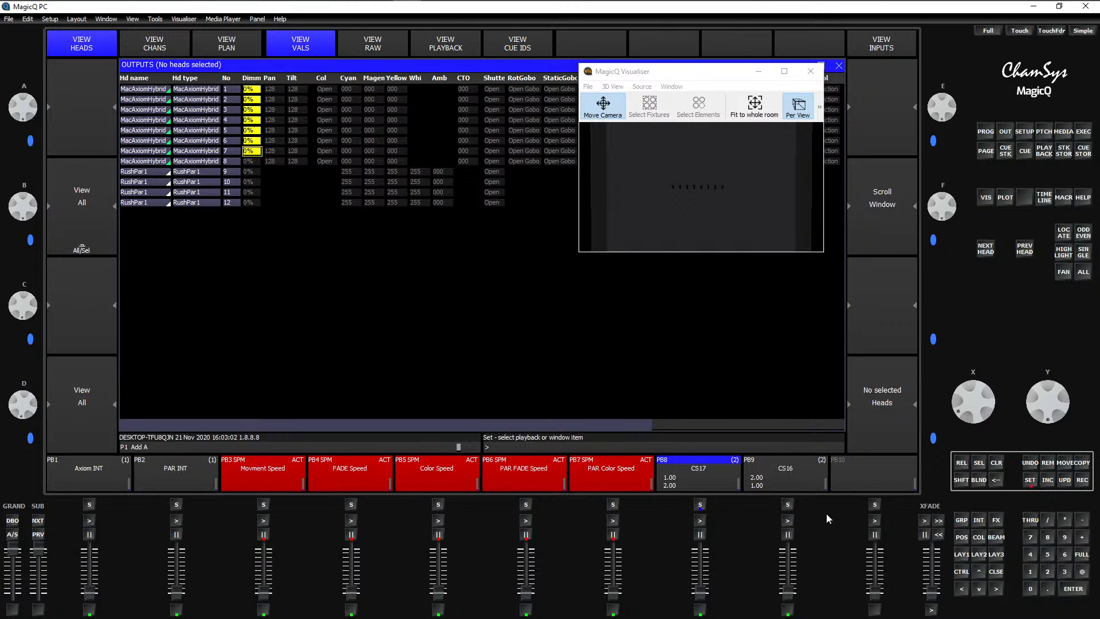
{"action": "left_click", "coordinate": [787, 504]}
{"action": "type", "text": "S"}
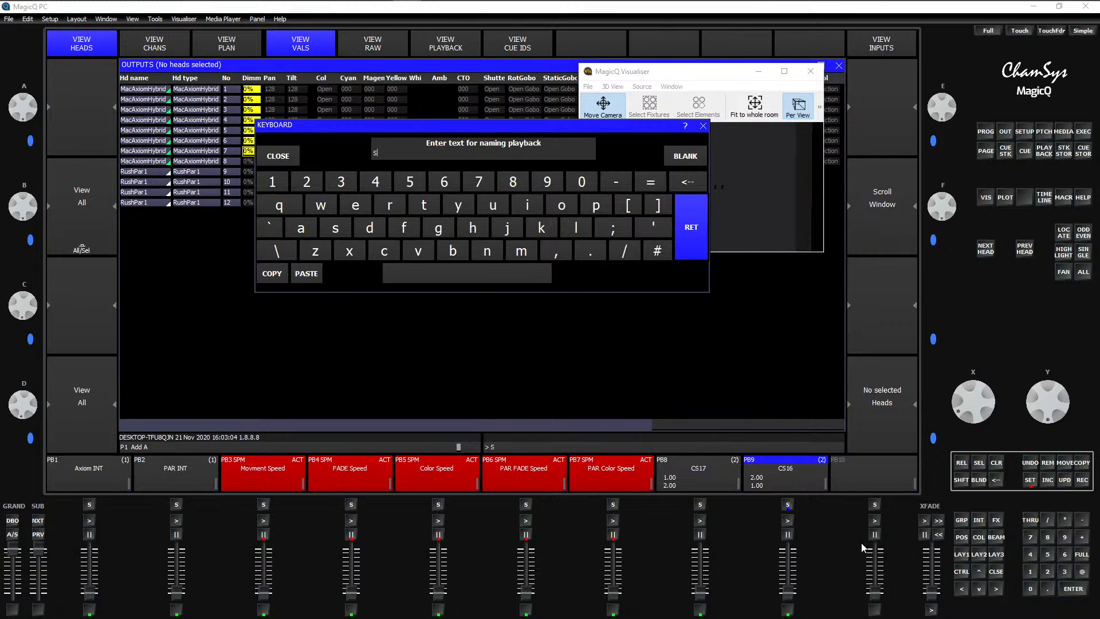
{"action": "type", "text": "trobe"}
{"action": "key", "text": "Return"}
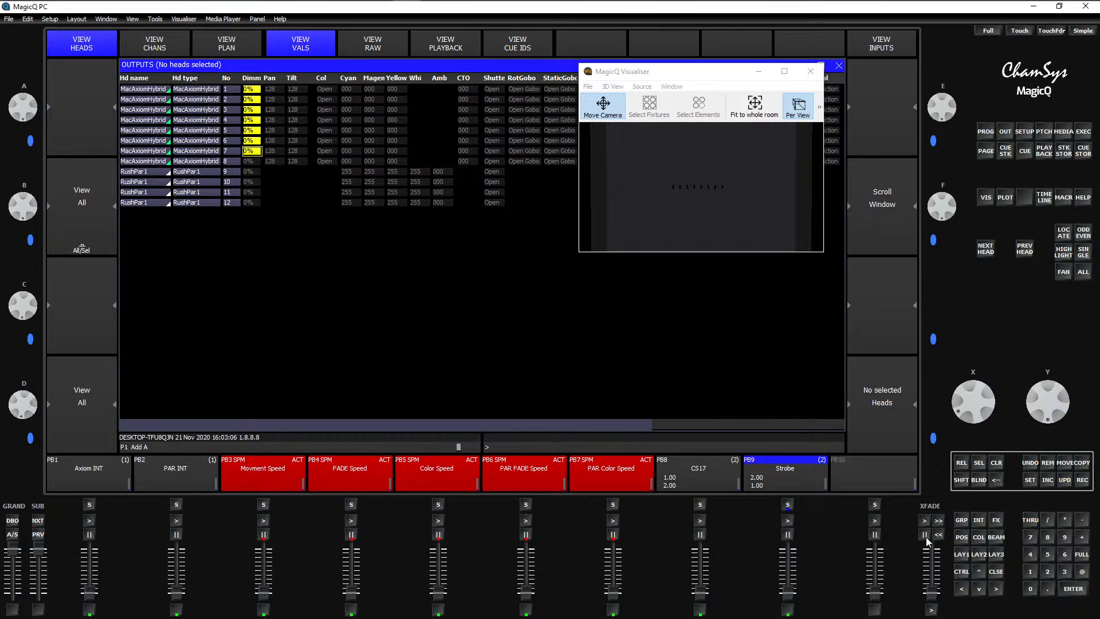
Step: Name the PB8 playback ODD/EVEN
{"action": "left_click", "coordinate": [700, 504]}
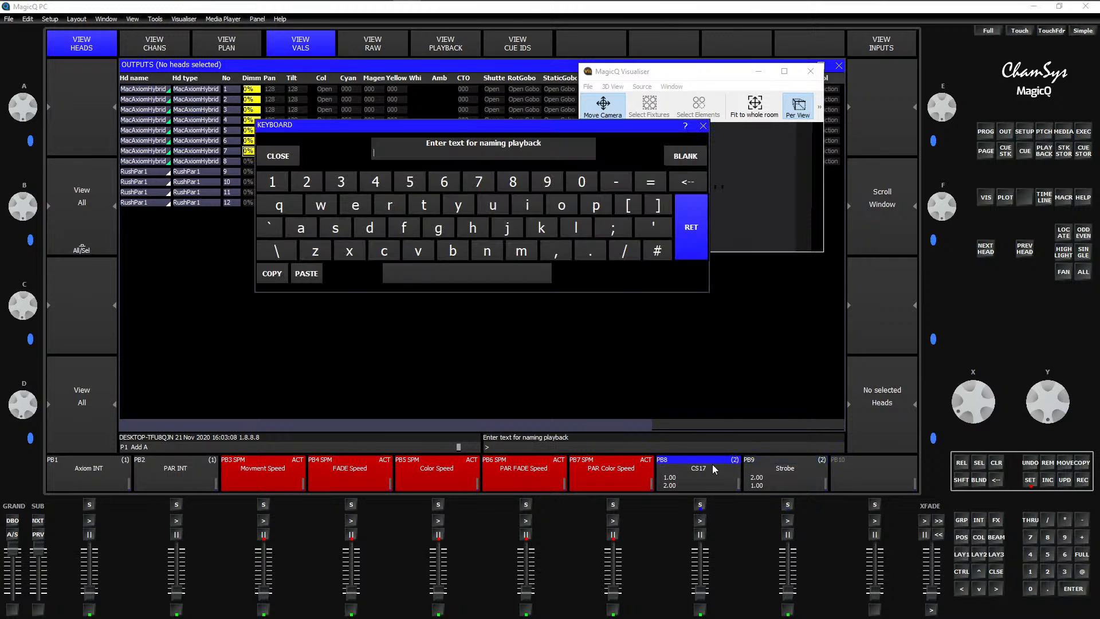
{"action": "type", "text": "ODD/EVEN"}
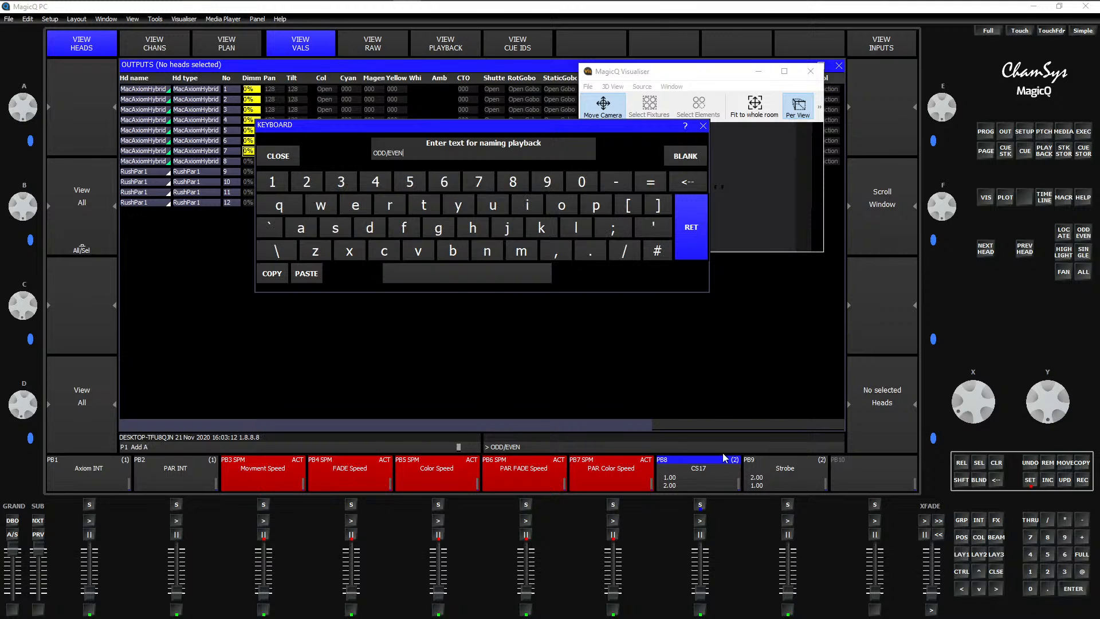
{"action": "left_click", "coordinate": [688, 242]}
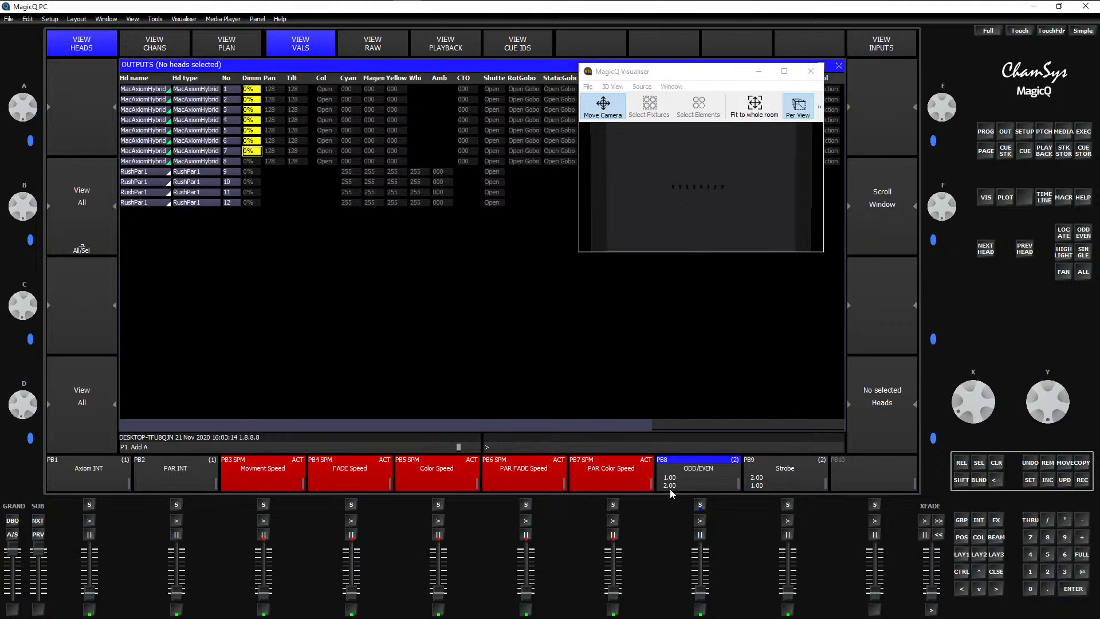
Step: Open the options of the ODD/EVEN cue stack on PB8 and switch it to individual cue timing
{"action": "left_click", "coordinate": [699, 504]}
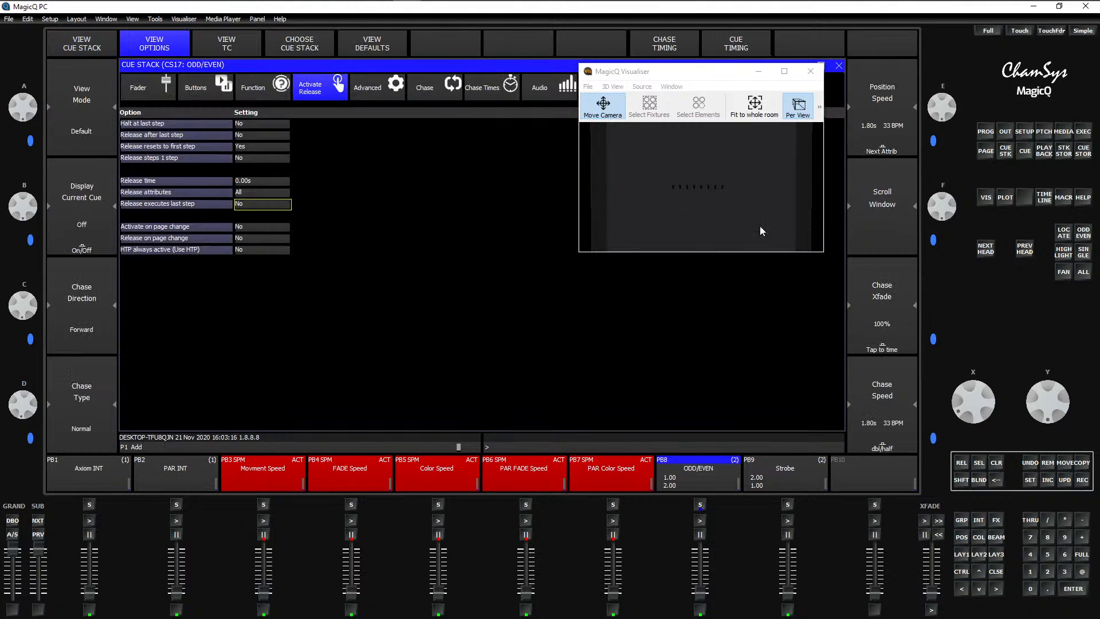
{"action": "left_click", "coordinate": [736, 47]}
{"action": "left_click", "coordinate": [416, 180]}
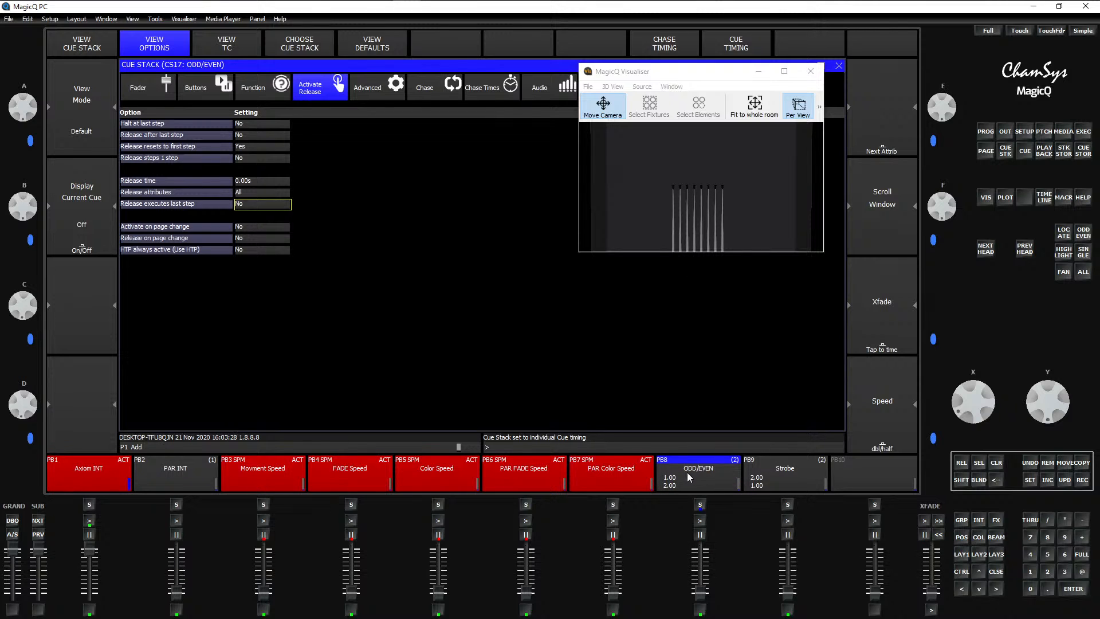
Step: Test the ODD/EVEN playback by stepping through its cues together with the Strobe flash, and clear the programmer
{"action": "left_click", "coordinate": [932, 610]}
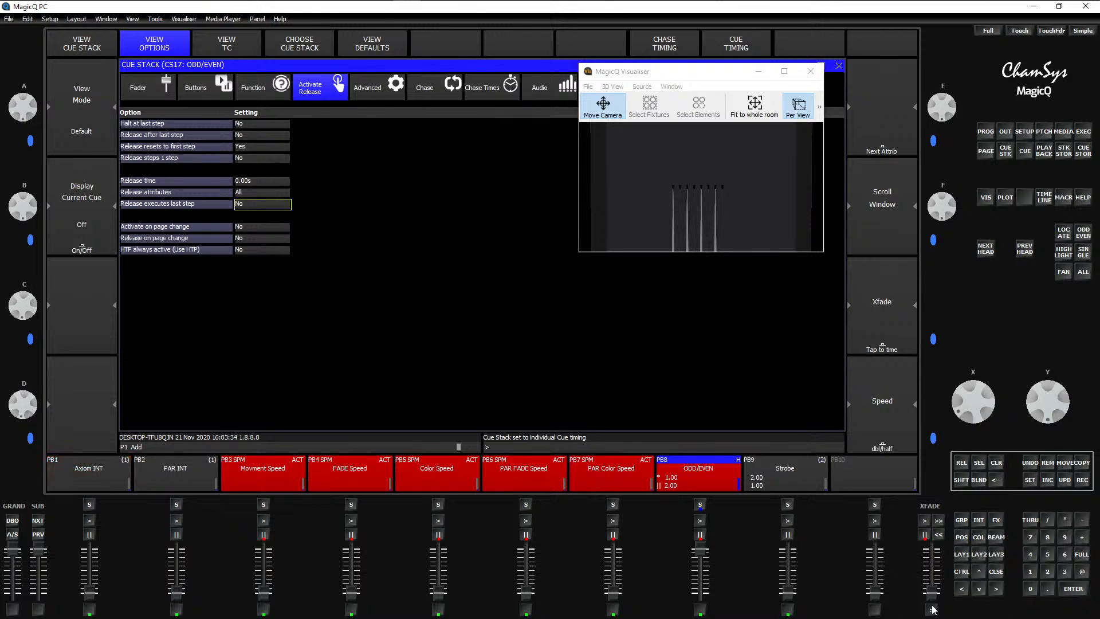
{"action": "left_click", "coordinate": [931, 612]}
{"action": "key", "text": "period"}
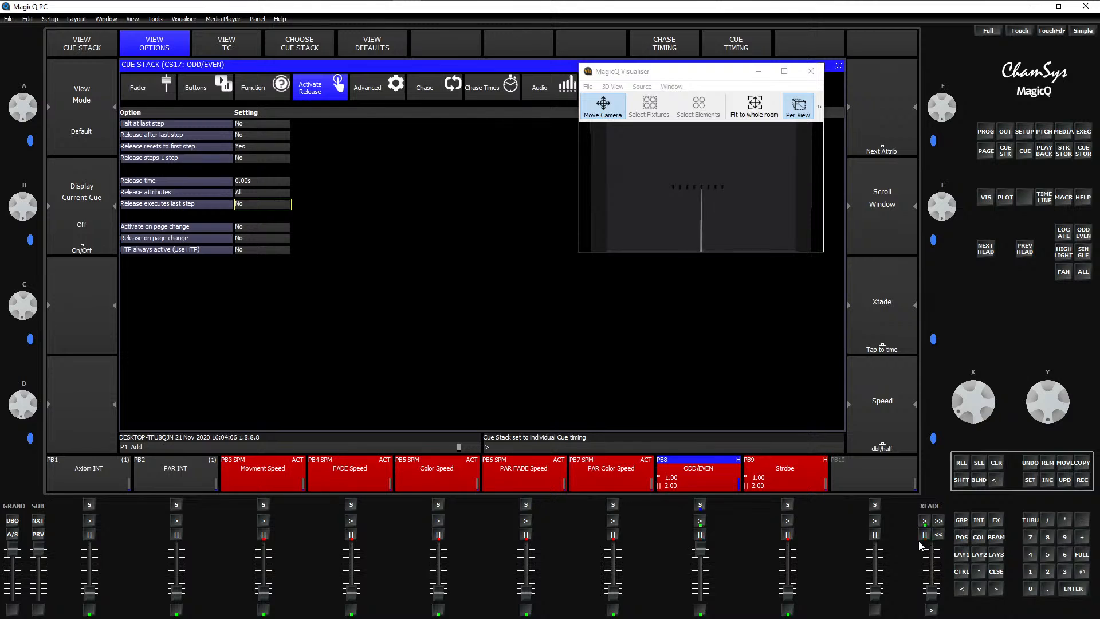
{"action": "key", "text": "z"}
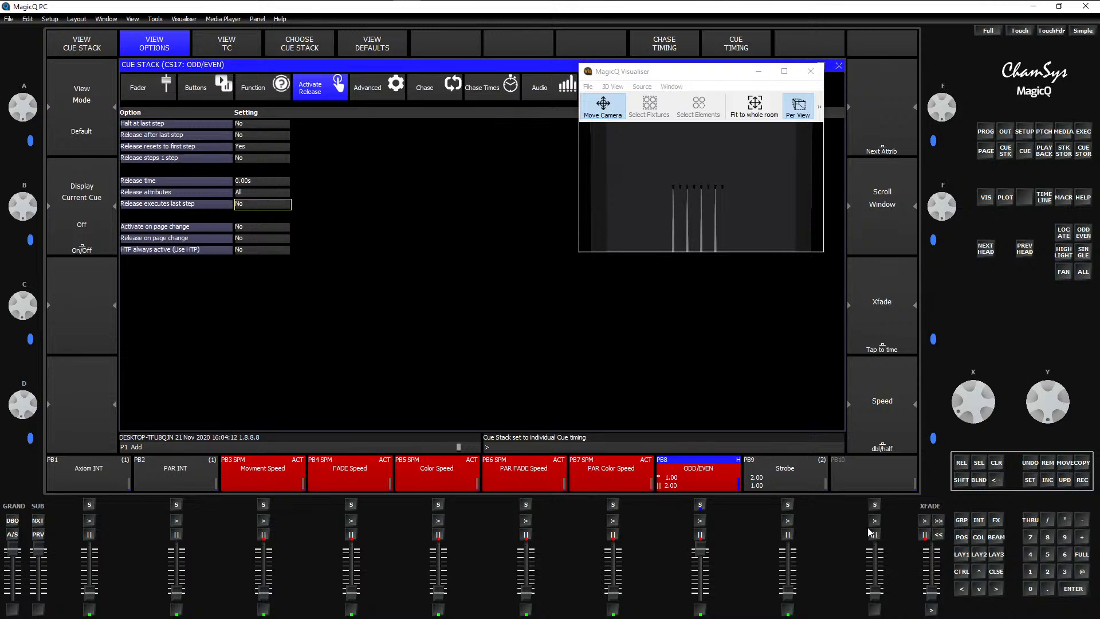
{"action": "left_click", "coordinate": [996, 463]}
Step: Move the Visualiser out of the way and choose the Martin Rush Blinder 1 WW head in 8ch 4DE mode for patching
{"action": "mouse_move", "coordinate": [682, 6]}
{"action": "mouse_move", "coordinate": [506, 5]}
{"action": "left_click_drag", "start_coordinate": [687, 72], "coordinate": [666, 114]}
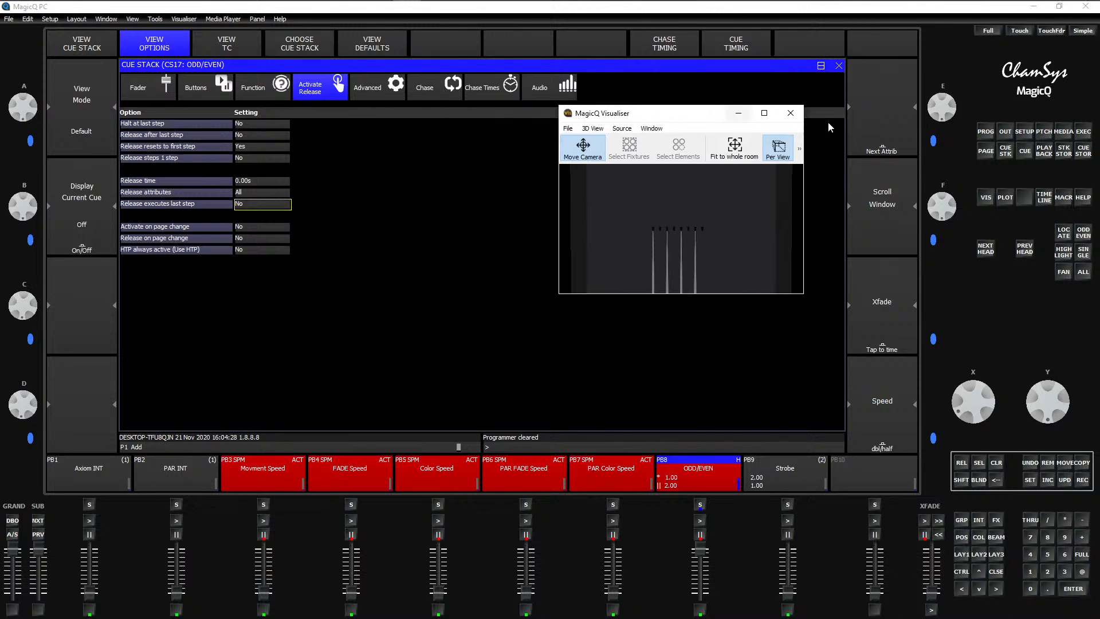
{"action": "left_click", "coordinate": [1043, 133]}
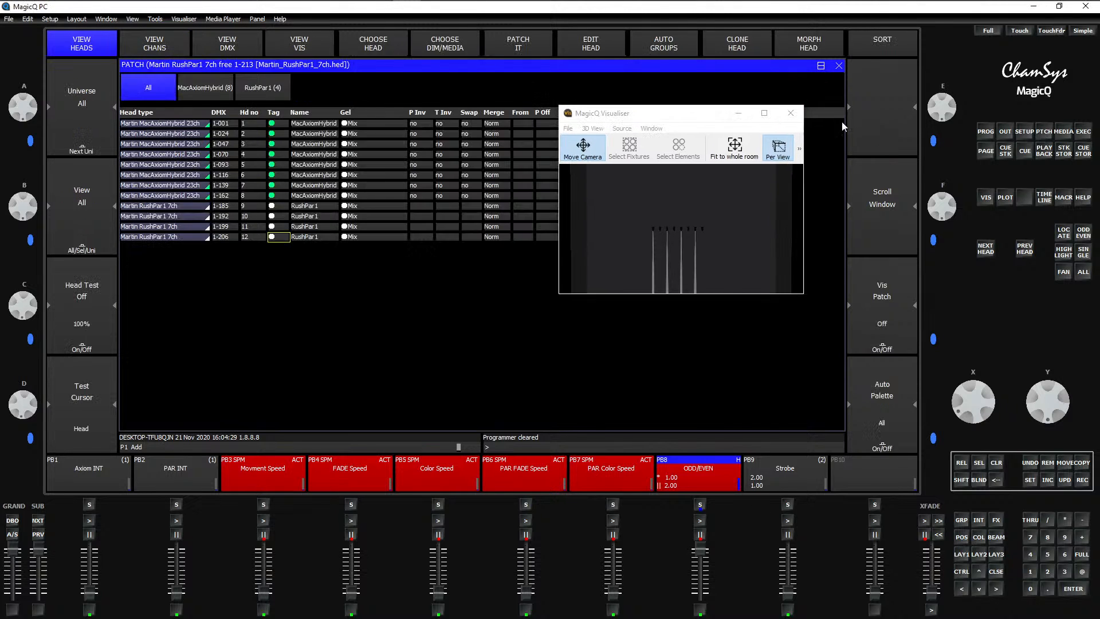
{"action": "left_click", "coordinate": [375, 49]}
{"action": "left_click_drag", "start_coordinate": [676, 117], "coordinate": [968, 442]}
{"action": "left_click", "coordinate": [735, 143]}
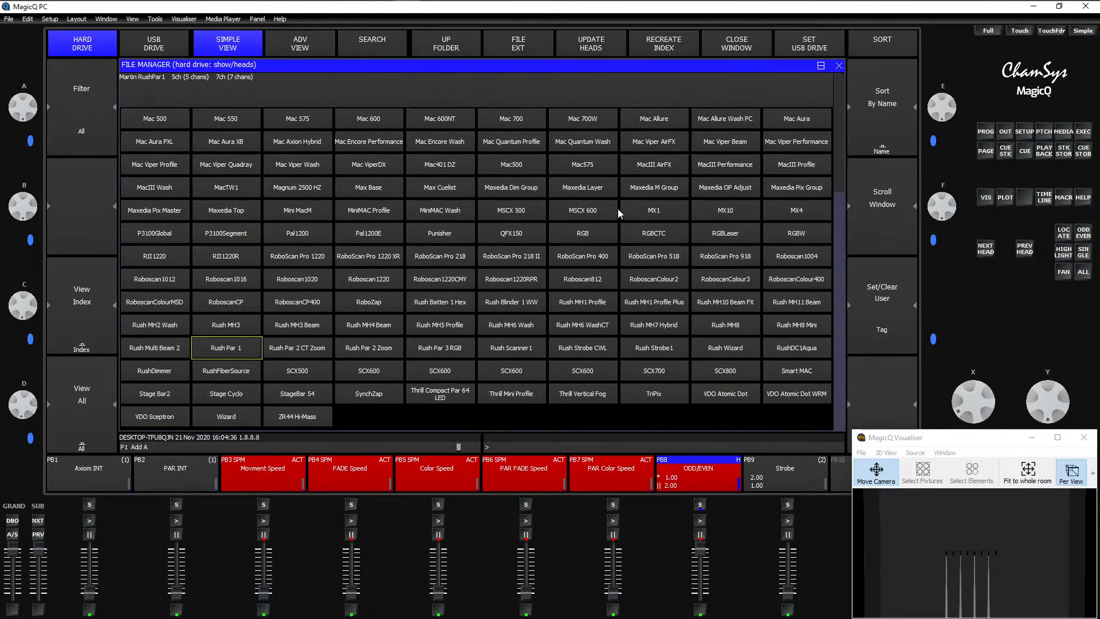
{"action": "type", "text": "rush"}
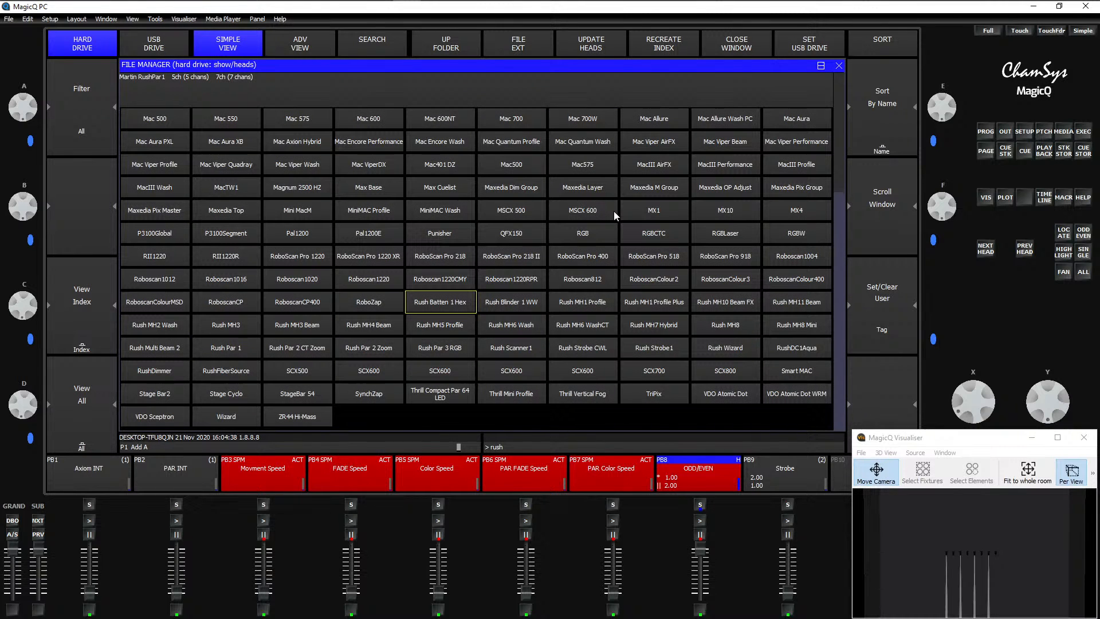
{"action": "left_click", "coordinate": [517, 304]}
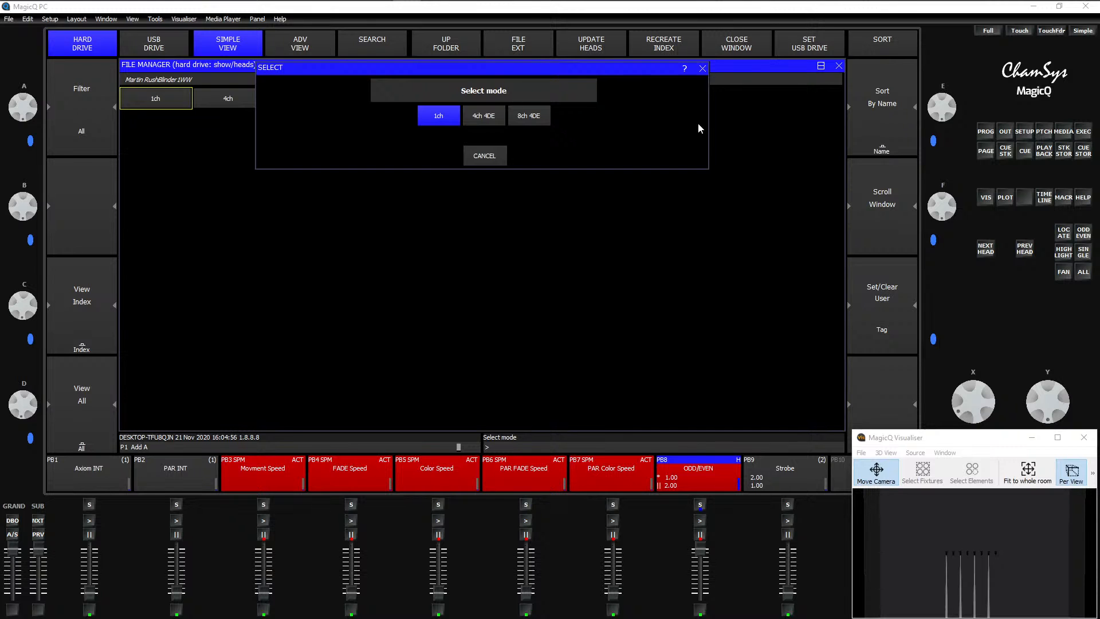
{"action": "left_click", "coordinate": [528, 116]}
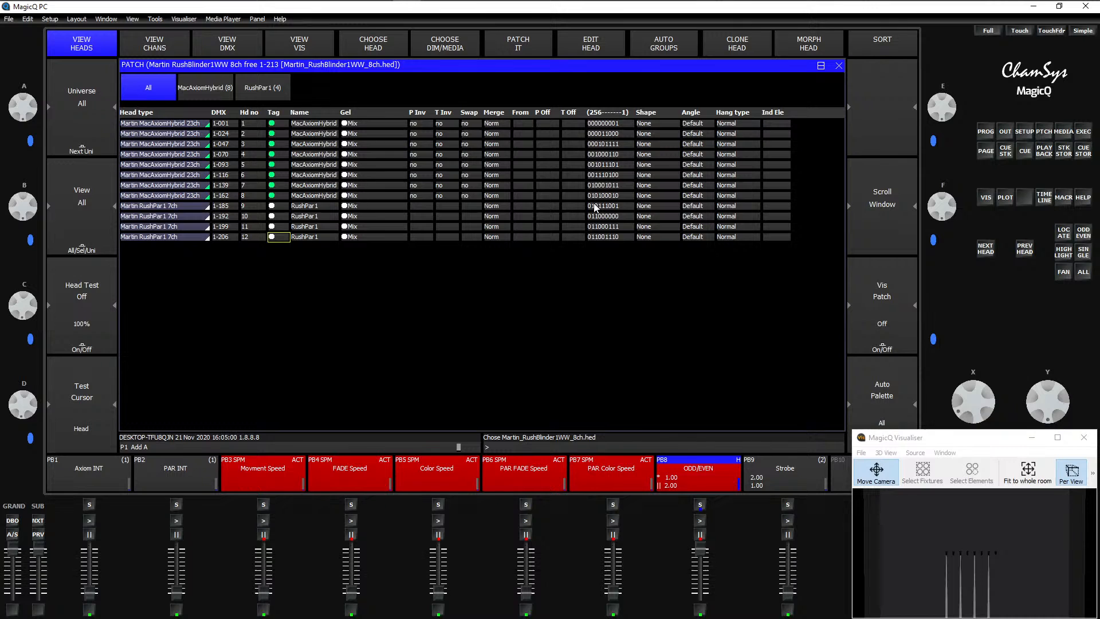
Step: Patch four Rush Blinder 1 WW heads at the next free address
{"action": "left_click", "coordinate": [519, 45]}
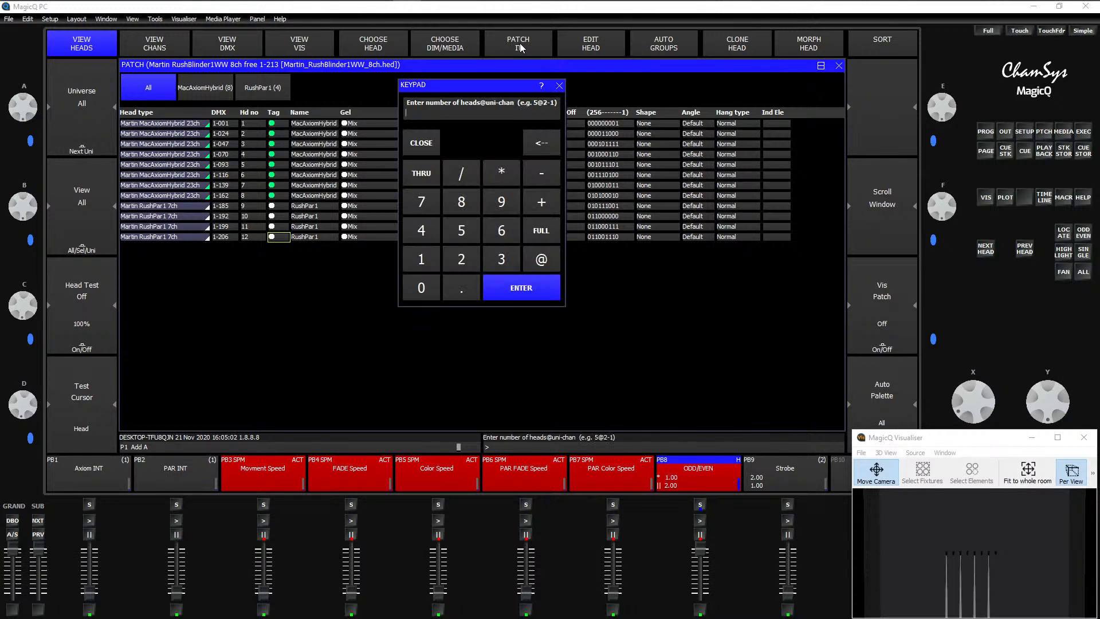
{"action": "left_click", "coordinate": [424, 237]}
{"action": "left_click", "coordinate": [543, 265]}
{"action": "left_click", "coordinate": [539, 288]}
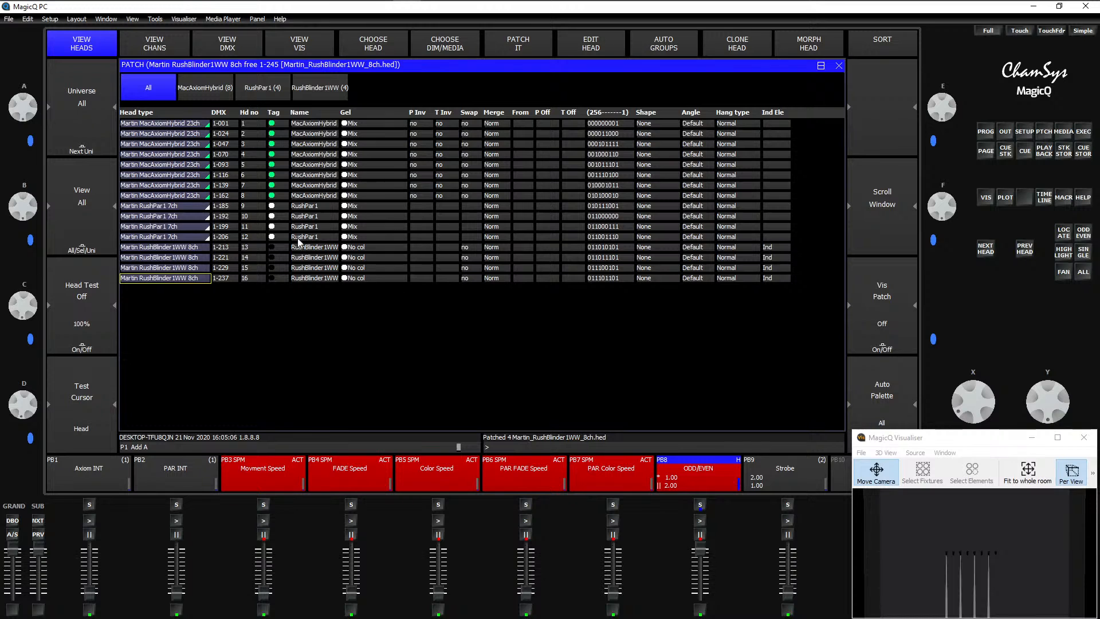
Step: Set the colour tag of the four RushBlinder1WW heads, 13 to 16, to Beige
{"action": "left_click", "coordinate": [280, 250]}
{"action": "left_click_drag", "start_coordinate": [279, 248], "coordinate": [275, 280]}
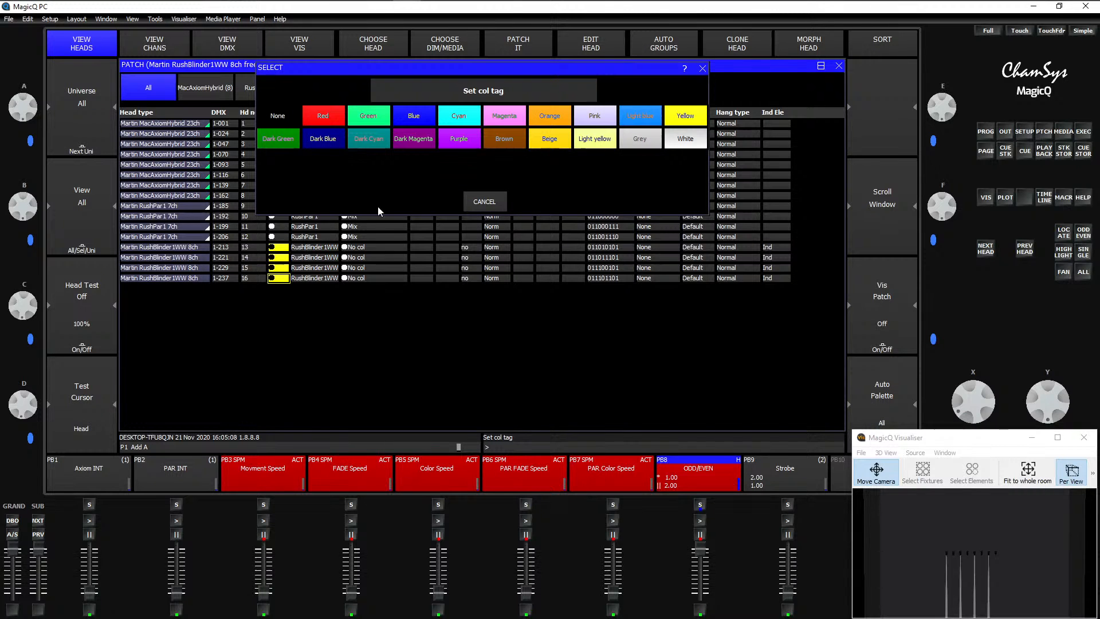
{"action": "left_click", "coordinate": [553, 143]}
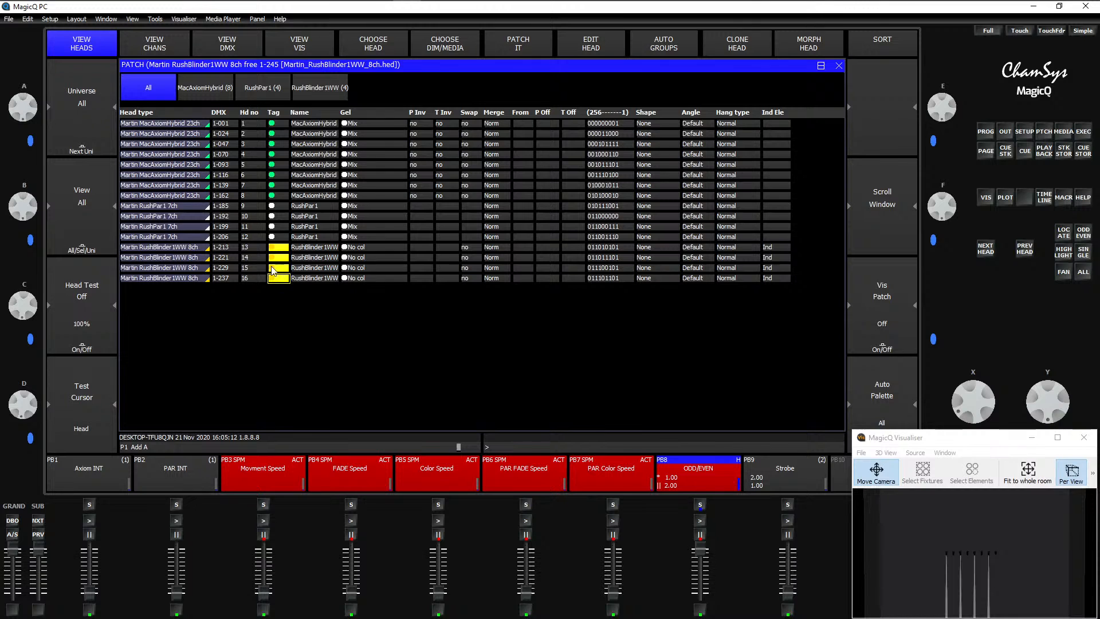
Step: Bring the RushBlinder1WW group to full intensity, keeping the Visualiser clear of the group list and keypad
{"action": "key", "text": "ctrl+F2"}
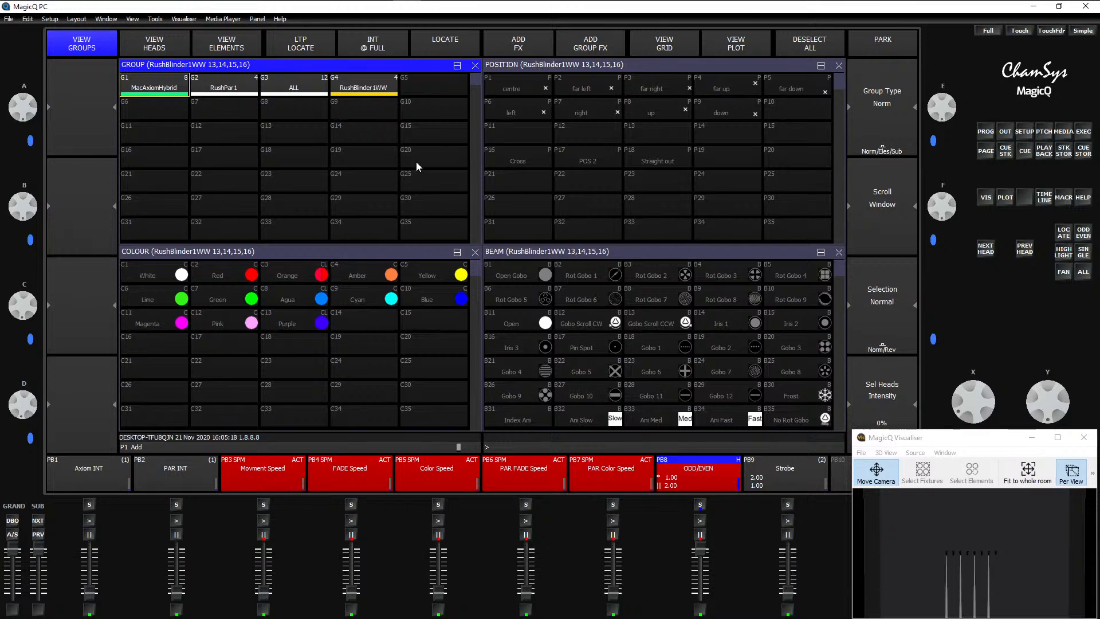
{"action": "left_click", "coordinate": [993, 592]}
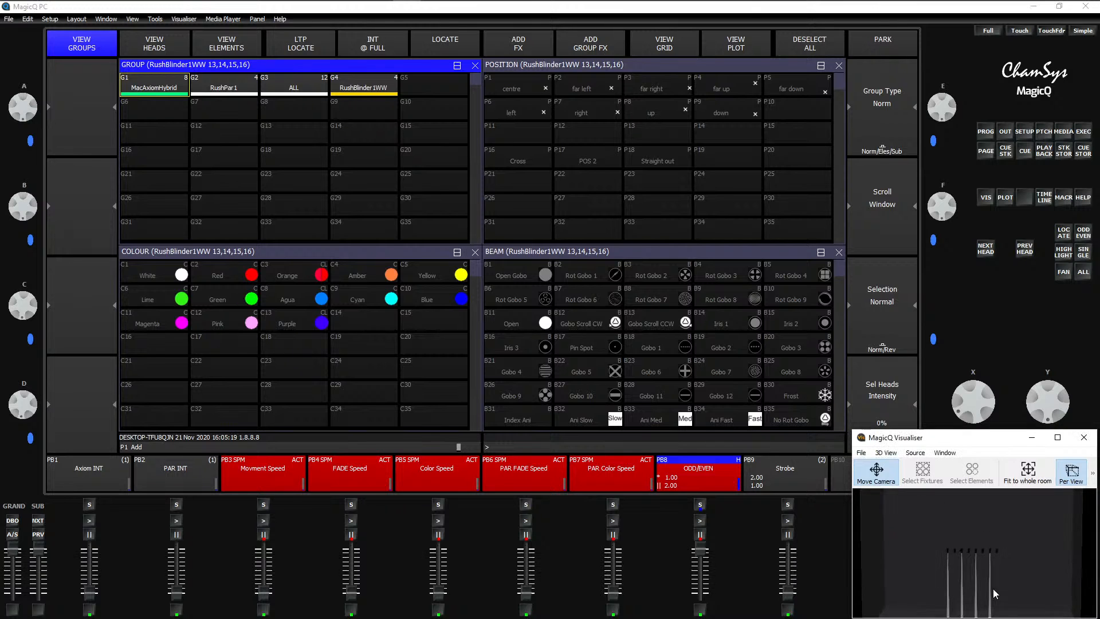
{"action": "left_click", "coordinate": [375, 93]}
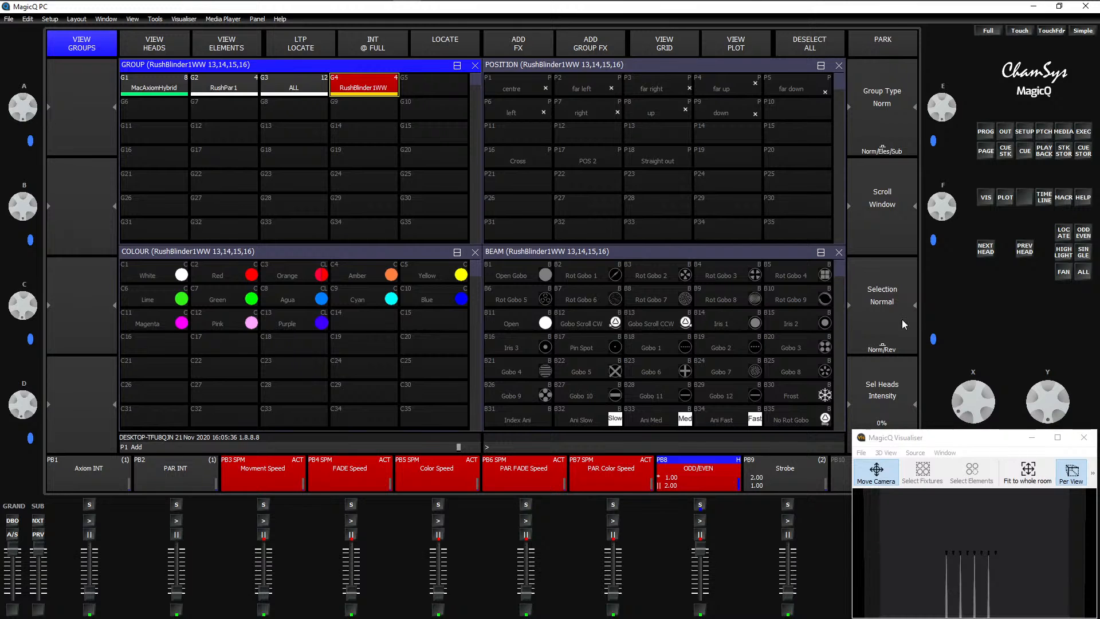
{"action": "left_click", "coordinate": [955, 437]}
{"action": "left_click_drag", "start_coordinate": [955, 438], "coordinate": [674, 70]}
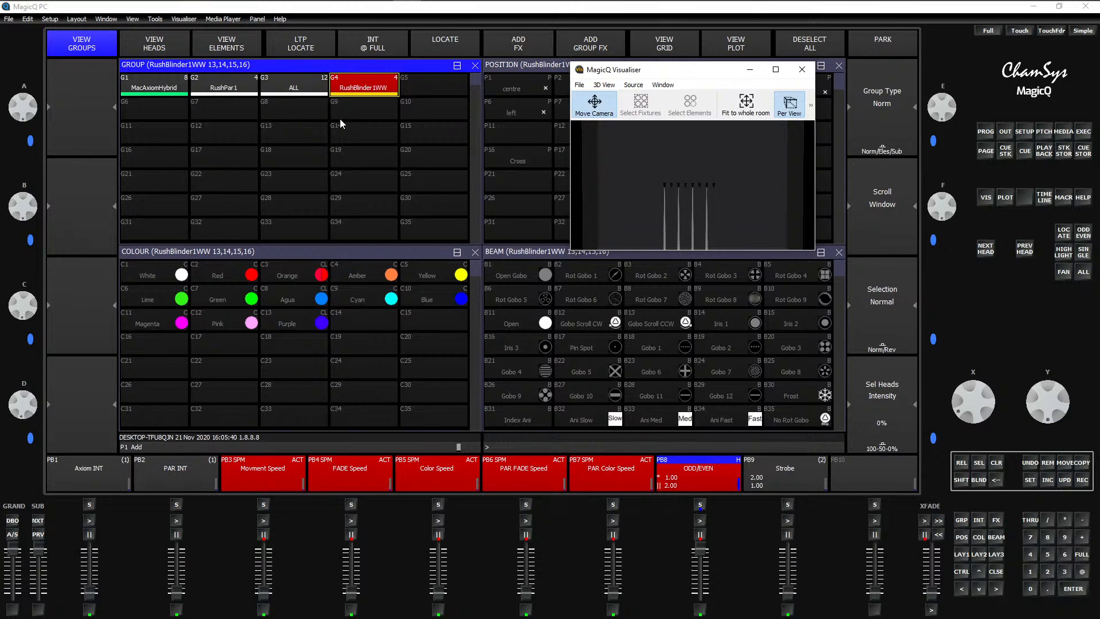
{"action": "left_click", "coordinate": [375, 92]}
{"action": "left_click", "coordinate": [378, 94]}
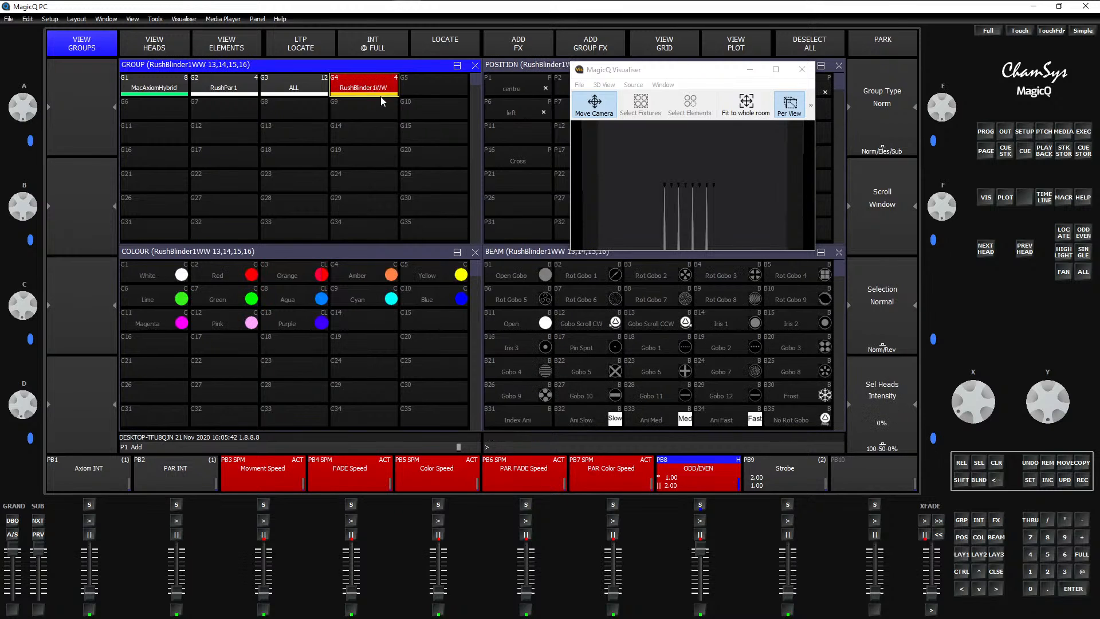
{"action": "left_click", "coordinate": [1082, 554]}
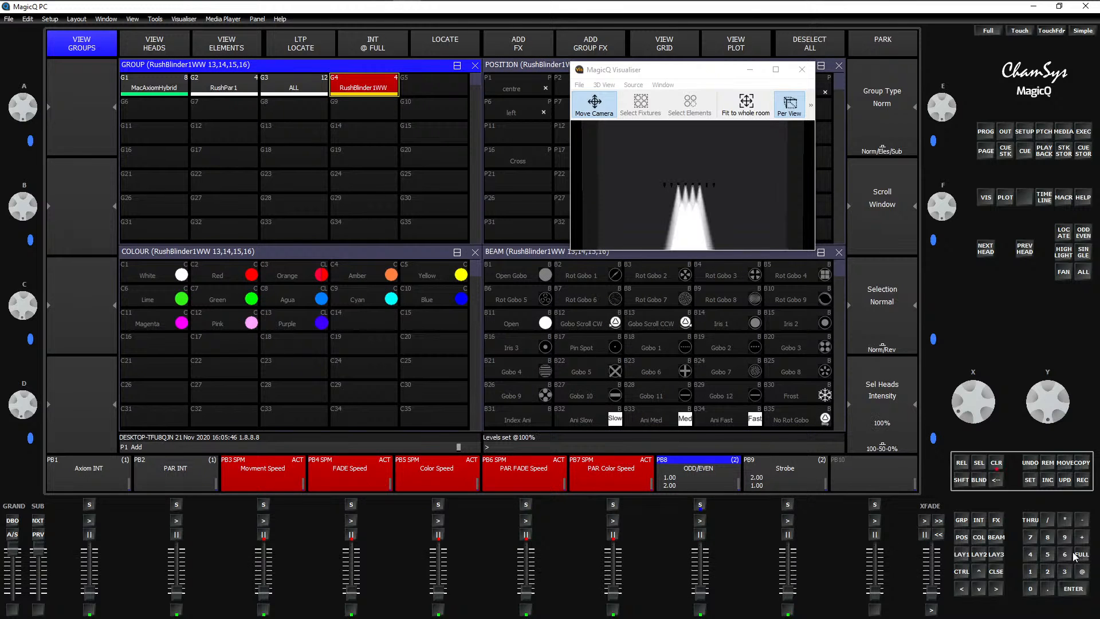
Step: Record the blinder look on PB10 and clear the programmer
{"action": "left_click", "coordinate": [1082, 481]}
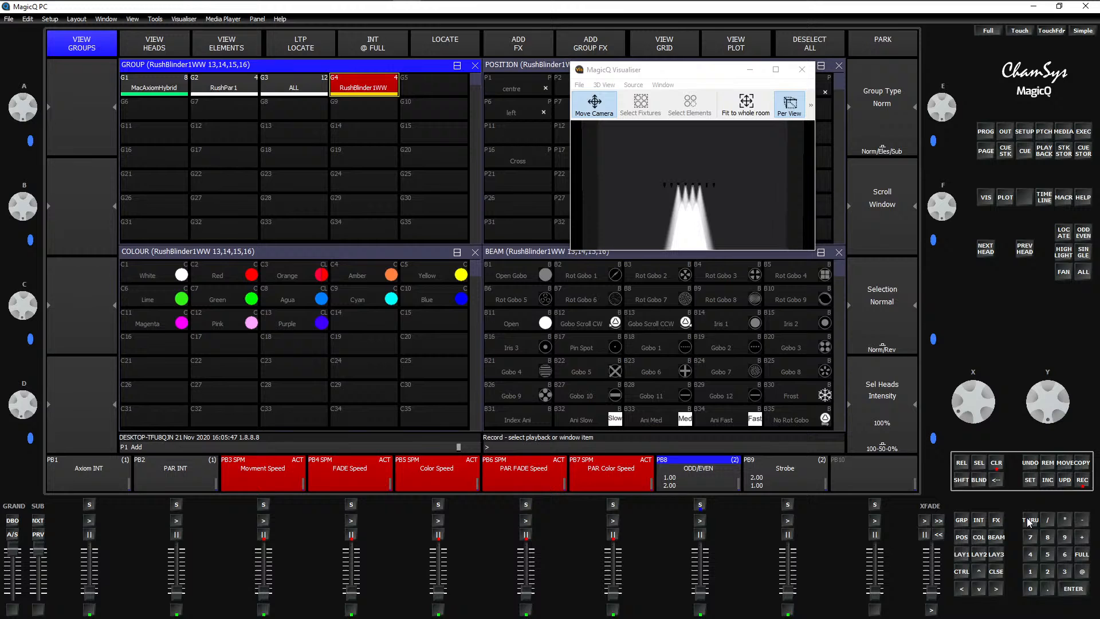
{"action": "left_click", "coordinate": [877, 506]}
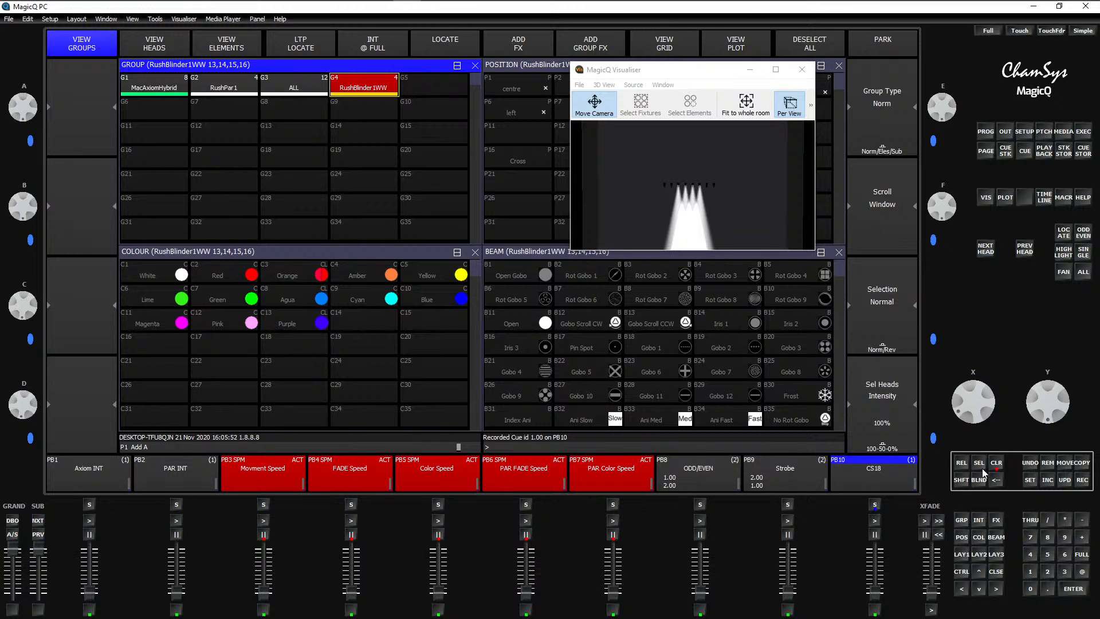
{"action": "left_click", "coordinate": [999, 464]}
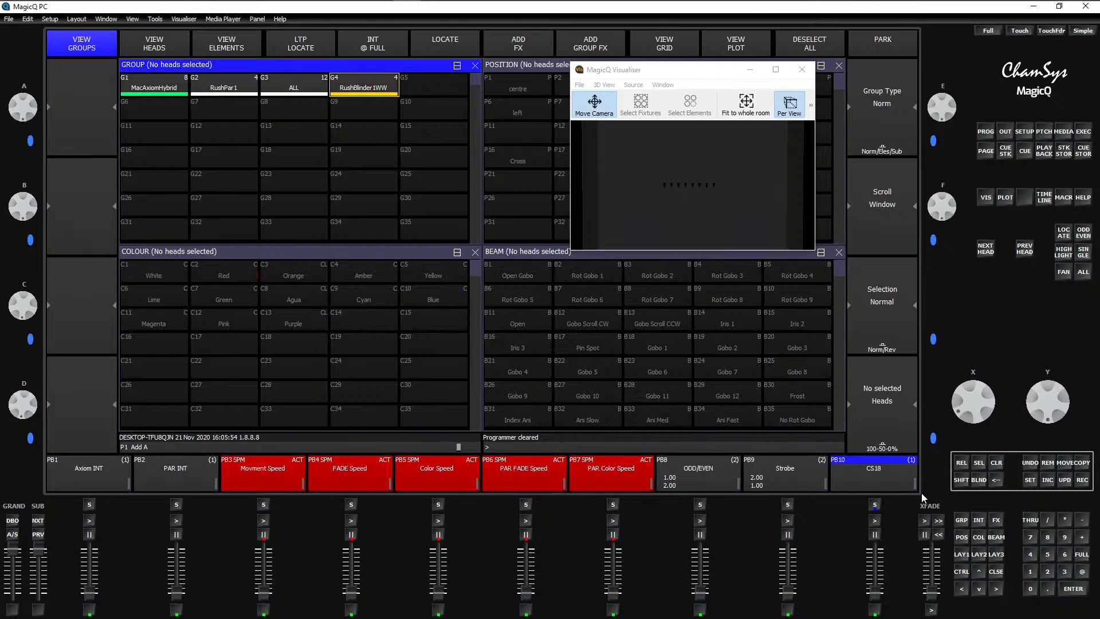
Step: Set the playback priority of the PB10 cue stack to Above Programmer
{"action": "left_click", "coordinate": [875, 505]}
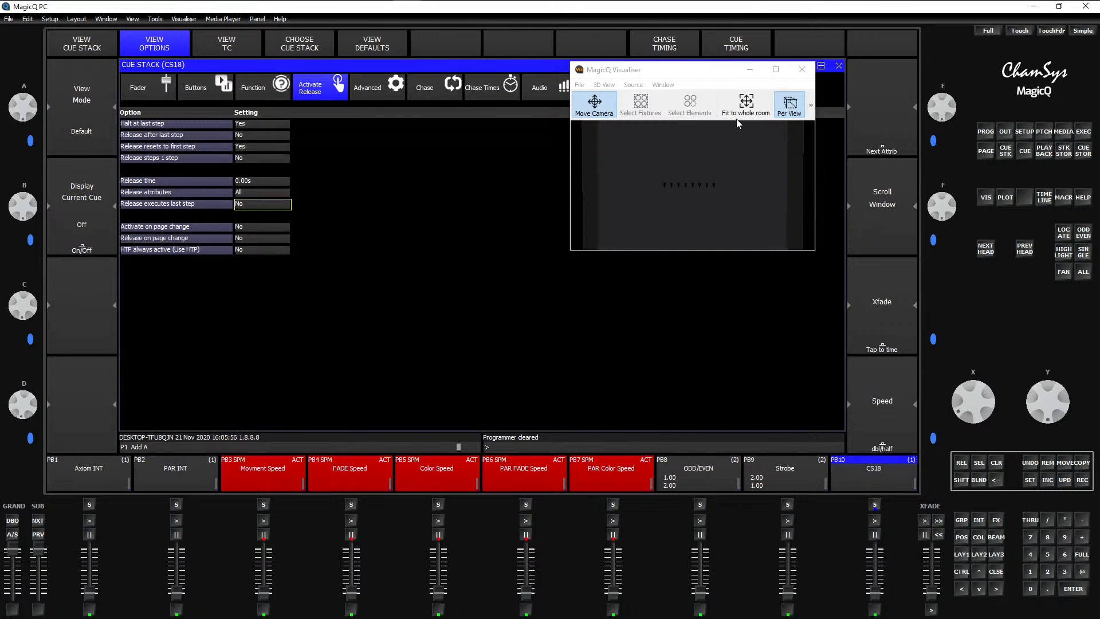
{"action": "left_click", "coordinate": [374, 92]}
{"action": "left_click", "coordinate": [247, 158]}
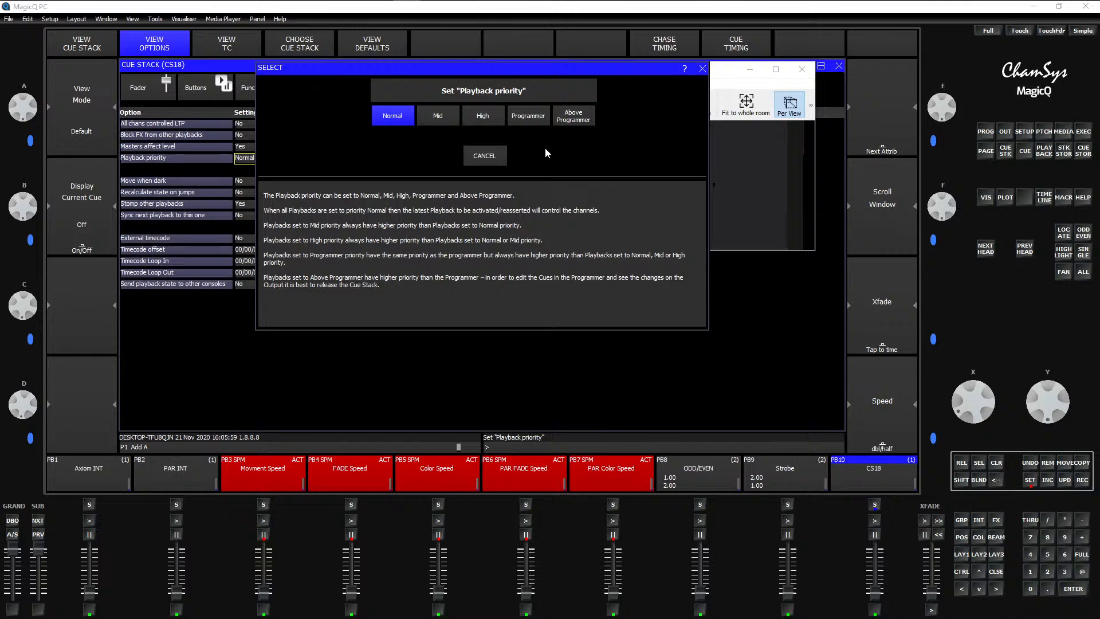
{"action": "left_click", "coordinate": [573, 117]}
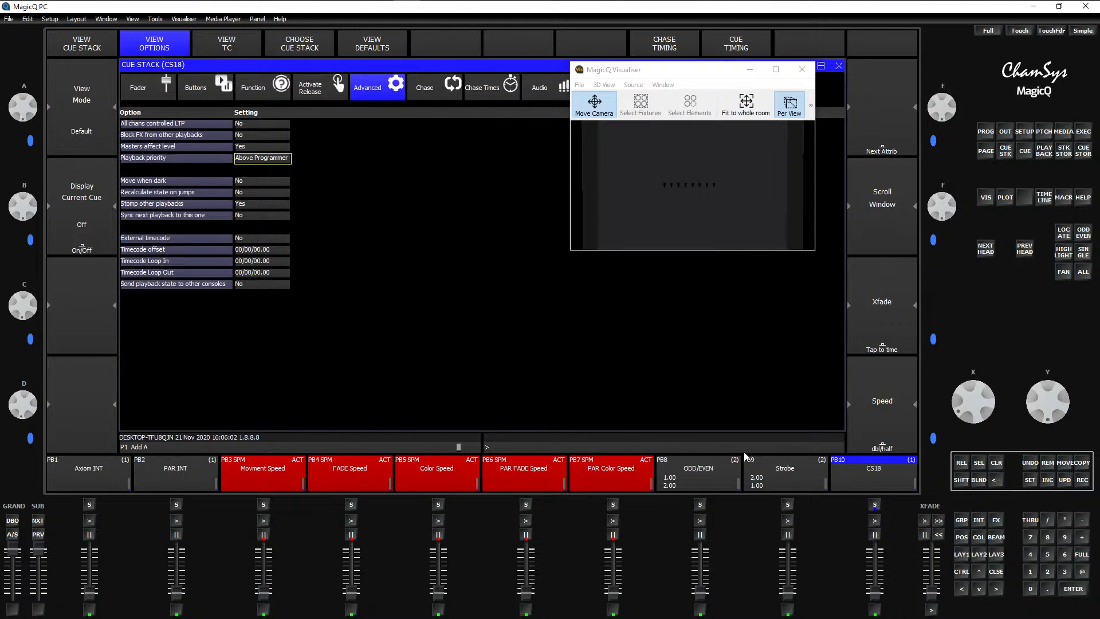
Step: Set the playback priority of the ODD/EVEN cue stack on PB8 to Above Programmer and return to the PB10 stack options
{"action": "key", "text": "9"}
{"action": "key", "text": "8"}
{"action": "left_click", "coordinate": [281, 158]}
{"action": "left_click", "coordinate": [569, 113]}
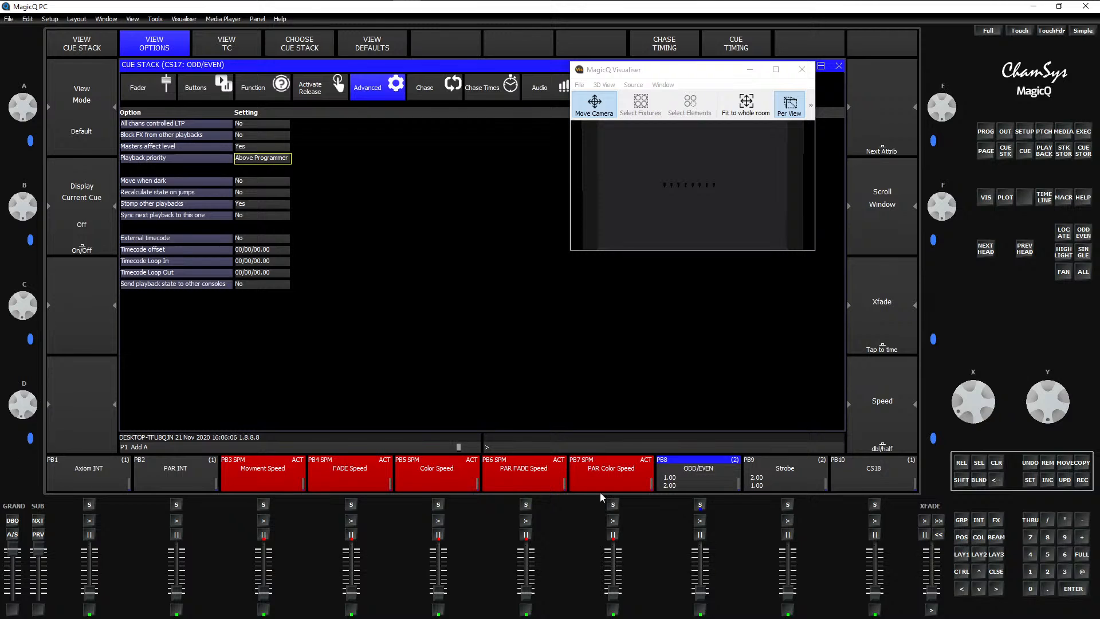
{"action": "left_click", "coordinate": [875, 519]}
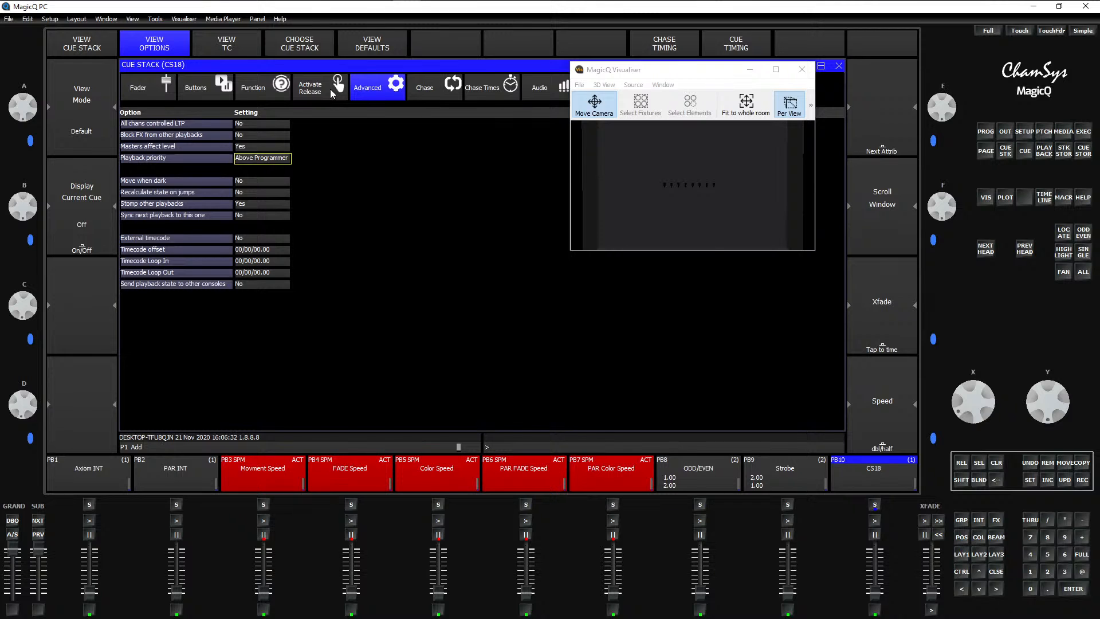
Step: Flash the PB10 blinder playback several times to check its output in the Visualiser
{"action": "key", "text": "slash"}
{"action": "key", "text": "slash"}
{"action": "key", "text": "slash"}
{"action": "key", "text": "slash"}
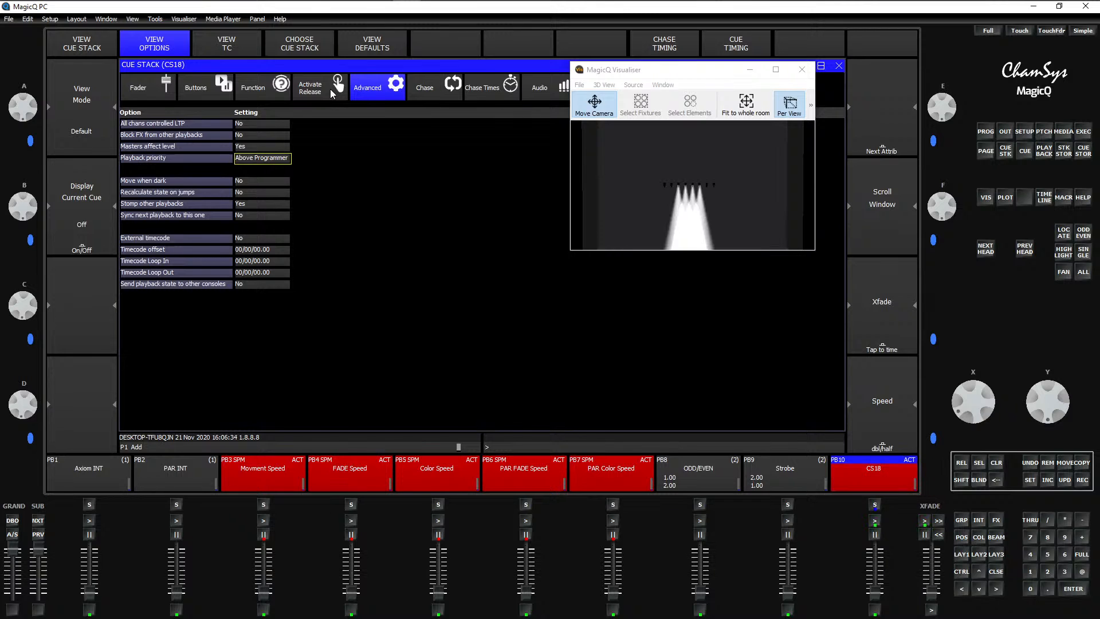
{"action": "key", "text": "slash"}
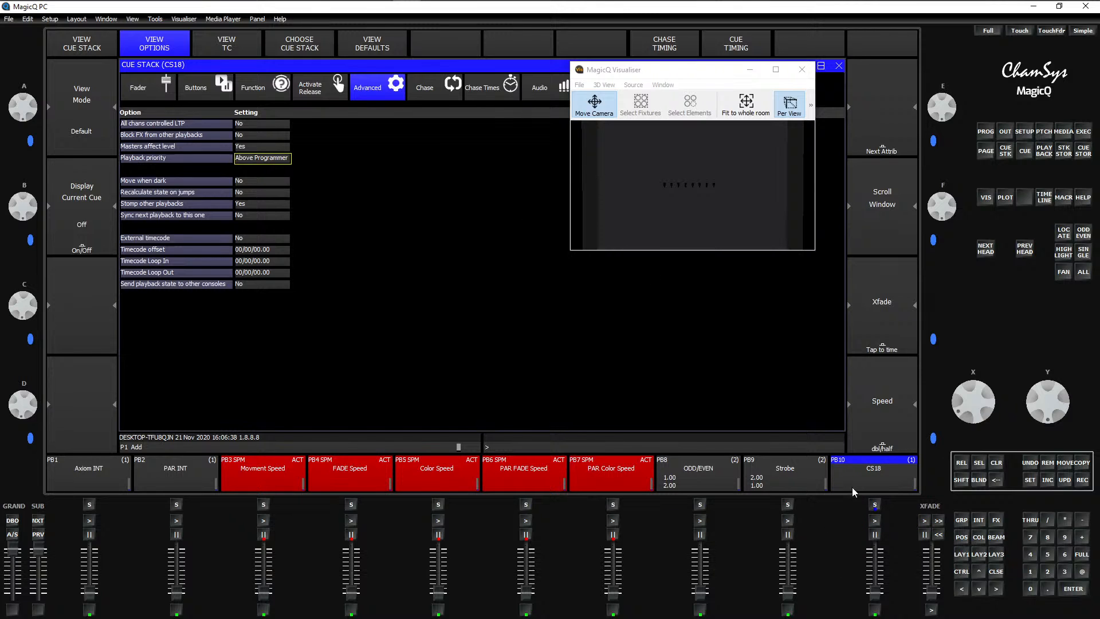
Step: Set the PB10 cue stack's release time to 0.5 s and its cue's fade time to 0.2 s
{"action": "left_click", "coordinate": [322, 88]}
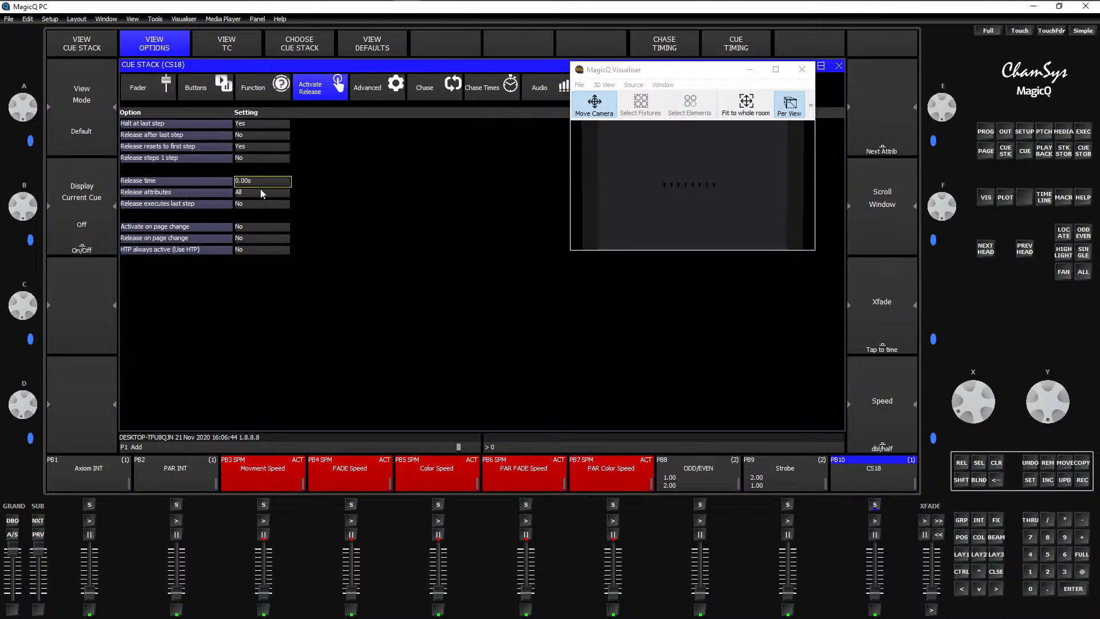
{"action": "key", "text": "Return"}
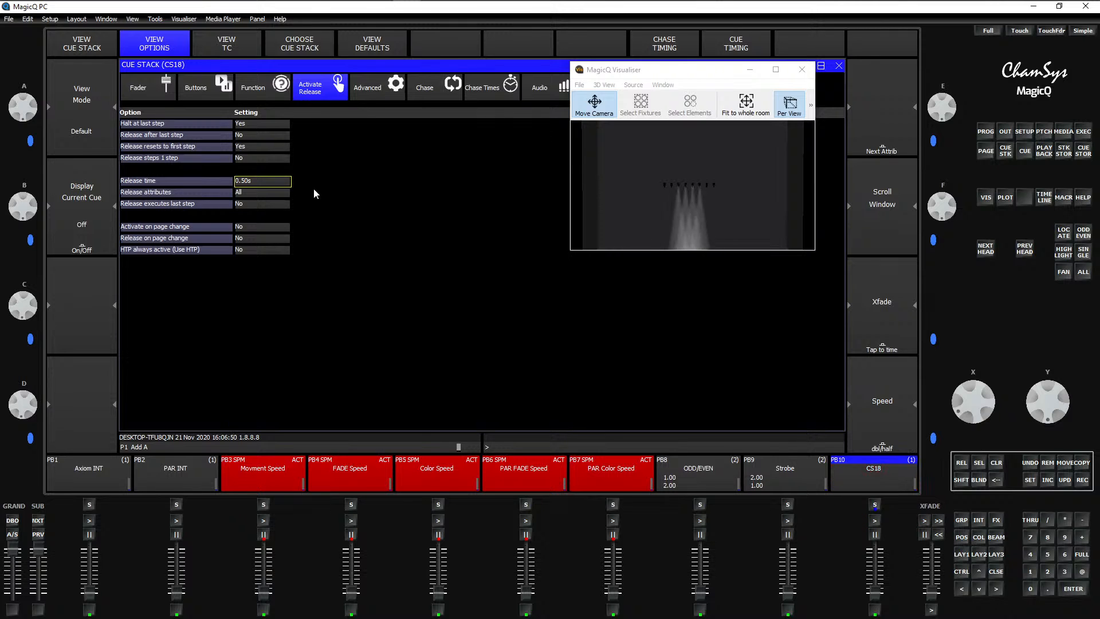
{"action": "left_click", "coordinate": [104, 48]}
{"action": "double_click", "coordinate": [355, 93]}
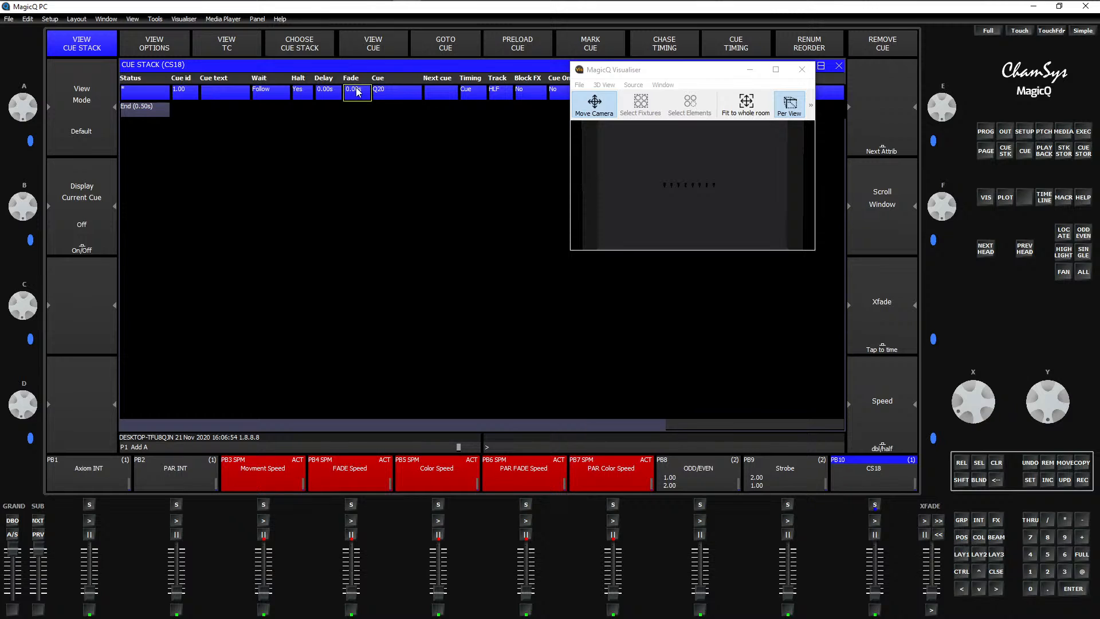
{"action": "type", "text": "0.2"}
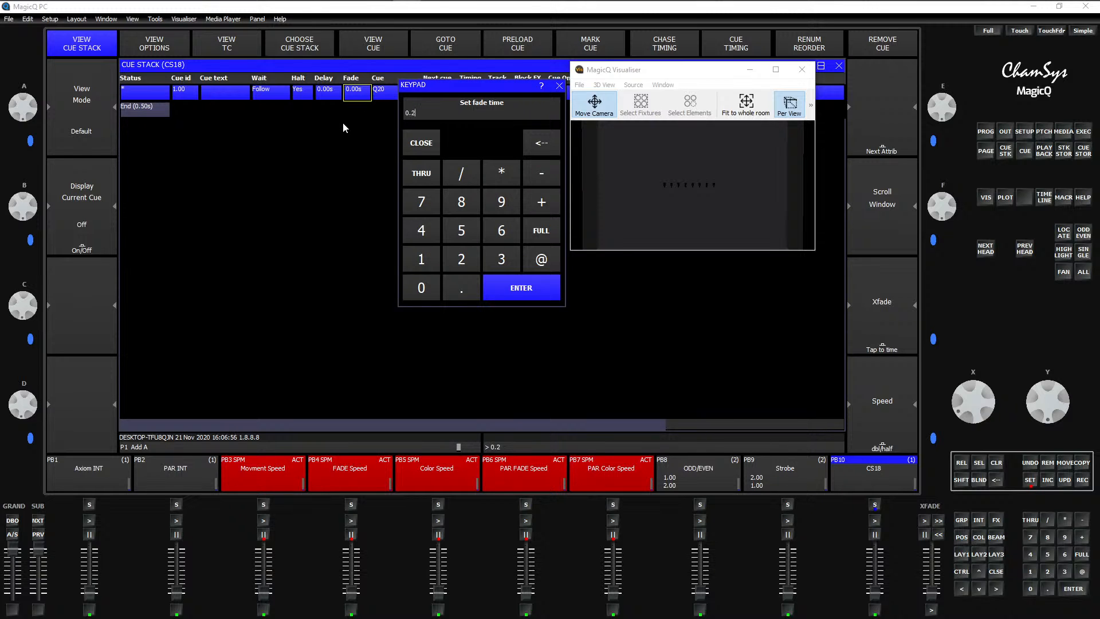
{"action": "key", "text": "Return"}
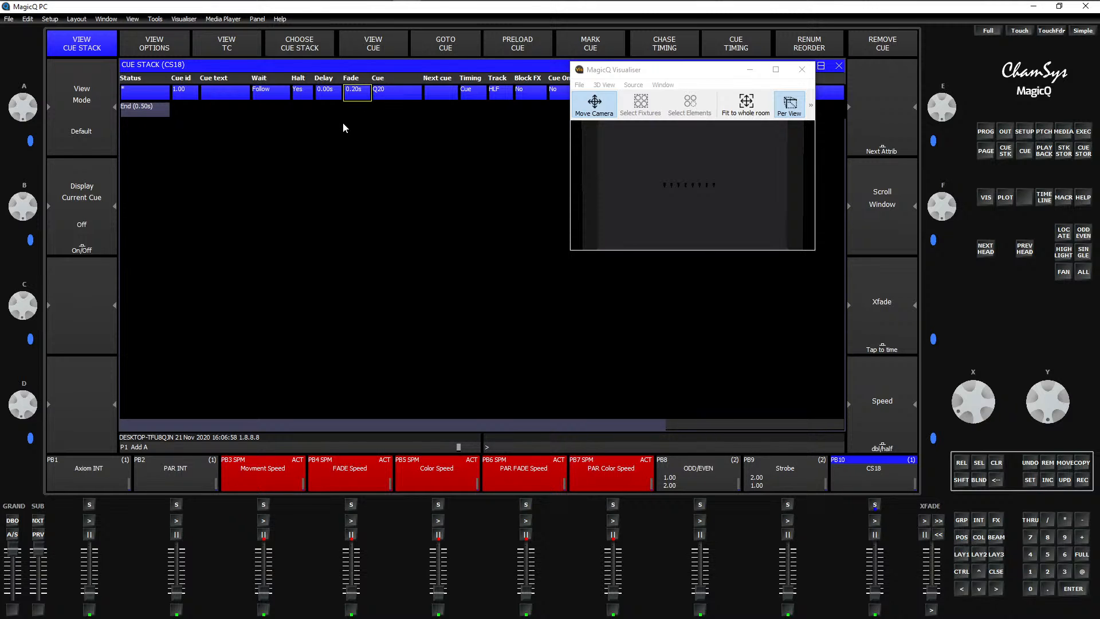
Step: Flash PB10 again to check the blinders' fade in and release in the Visualiser
{"action": "key", "text": "slash"}
{"action": "key", "text": "slash"}
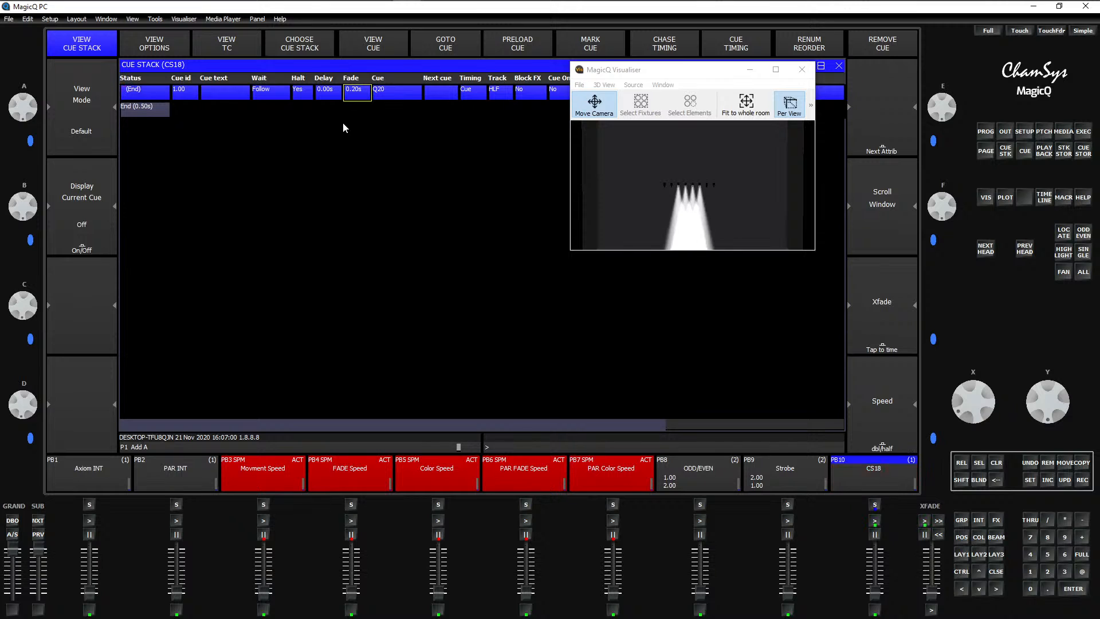
{"action": "key", "text": "slash"}
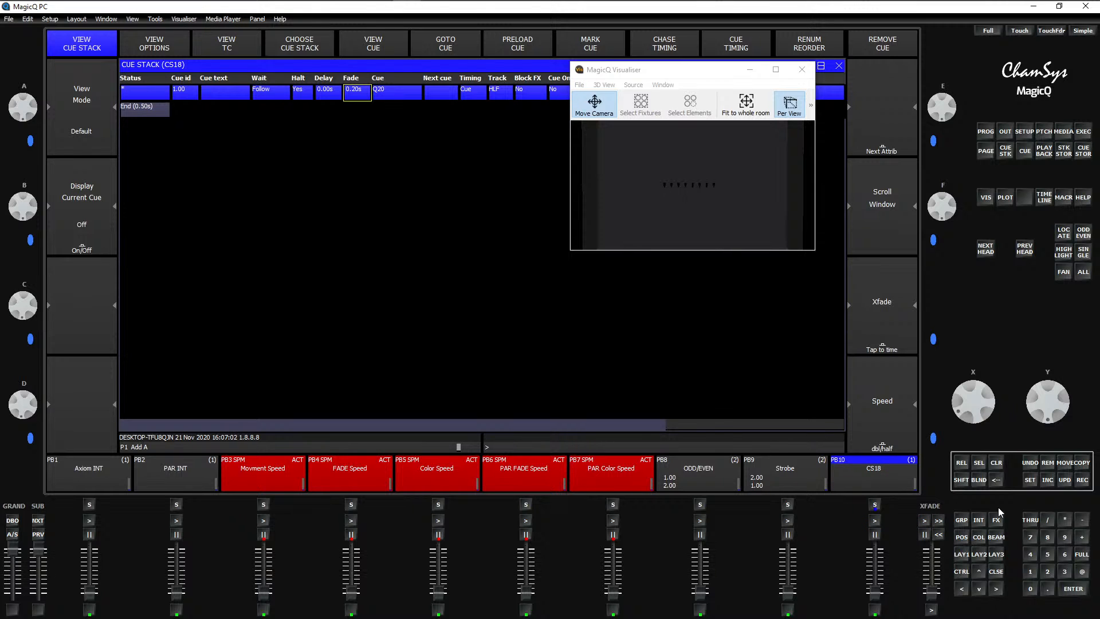
Step: Name the PB10 playback Blinders
{"action": "left_click", "coordinate": [1031, 484]}
{"action": "left_click", "coordinate": [876, 505]}
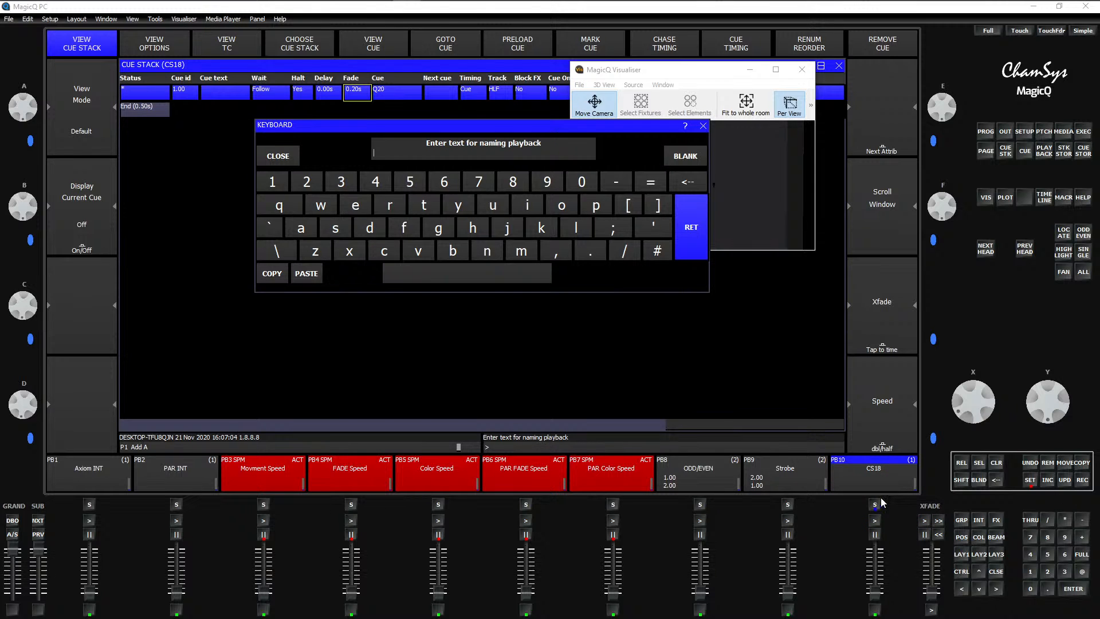
{"action": "type", "text": "Blinders"}
{"action": "key", "text": "Return"}
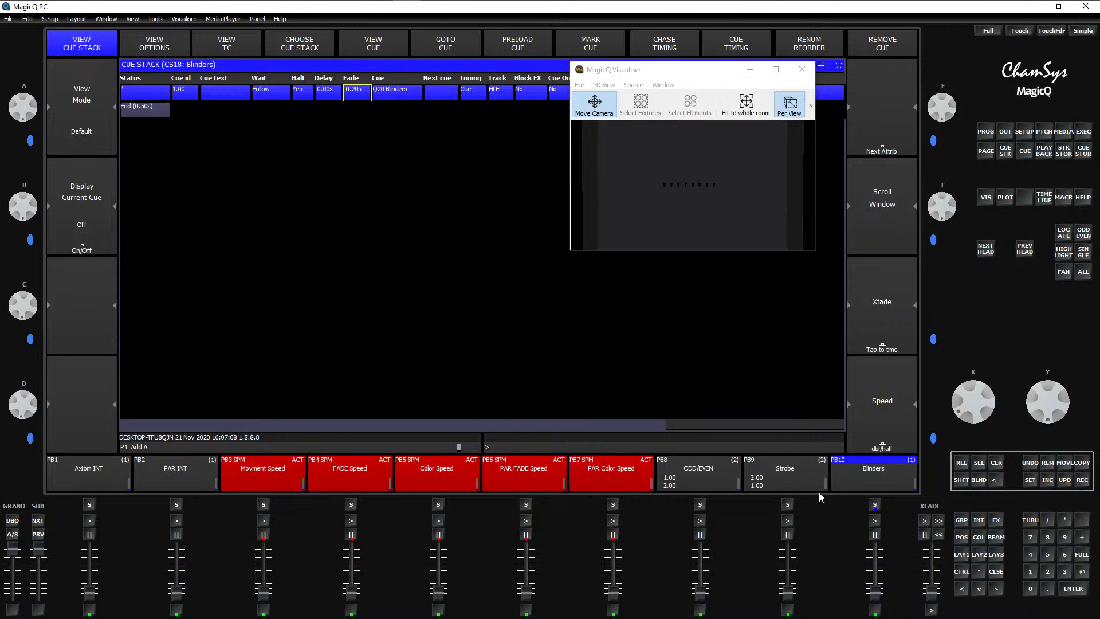
Step: Open the Execute window in its execute view, with the Visualiser moved clear of the grid
{"action": "key", "text": "Escape"}
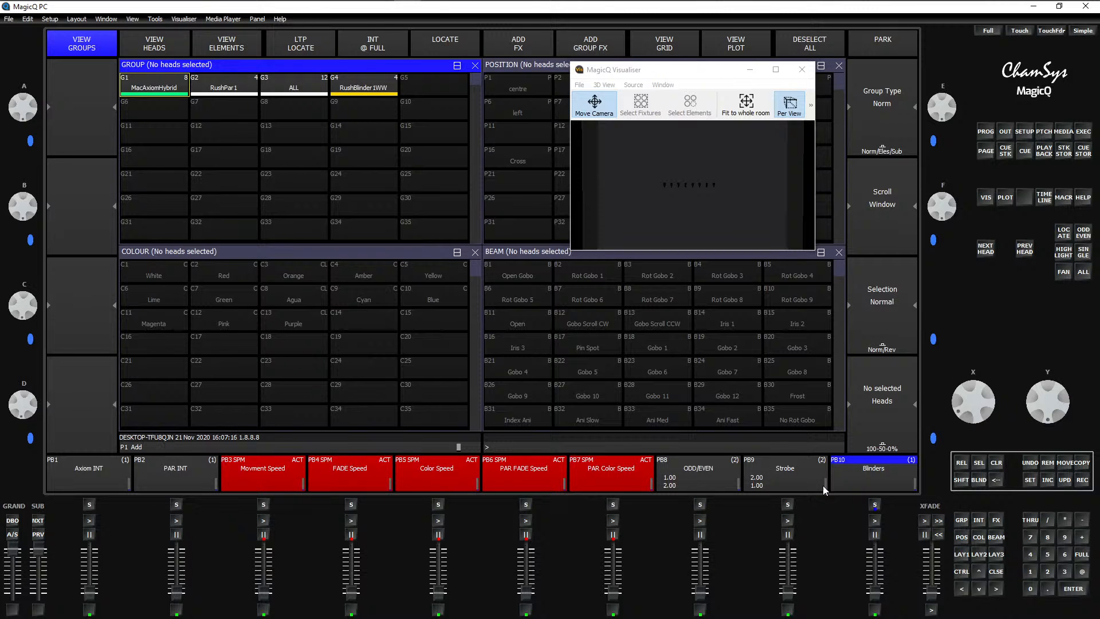
{"action": "key", "text": "ctrl+e"}
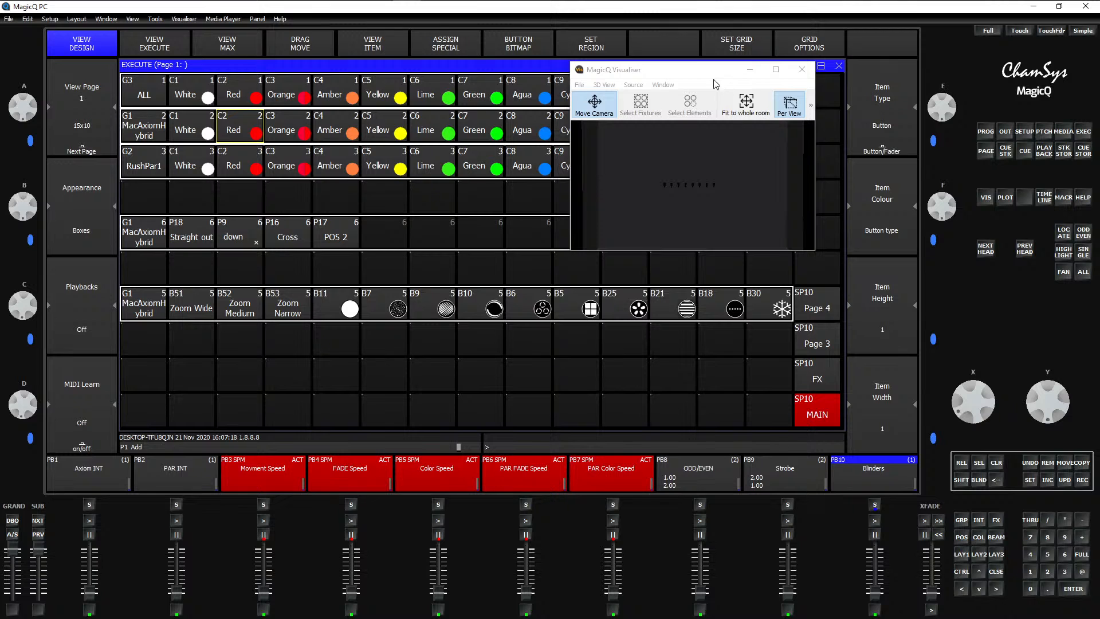
{"action": "left_click_drag", "start_coordinate": [700, 71], "coordinate": [972, 93]}
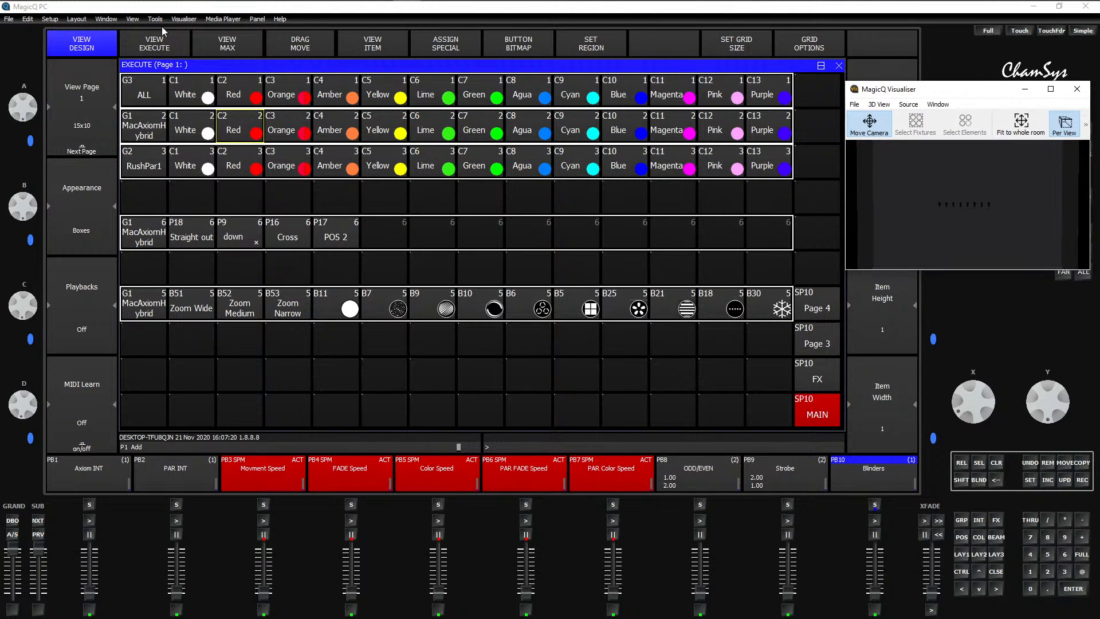
{"action": "left_click", "coordinate": [150, 43]}
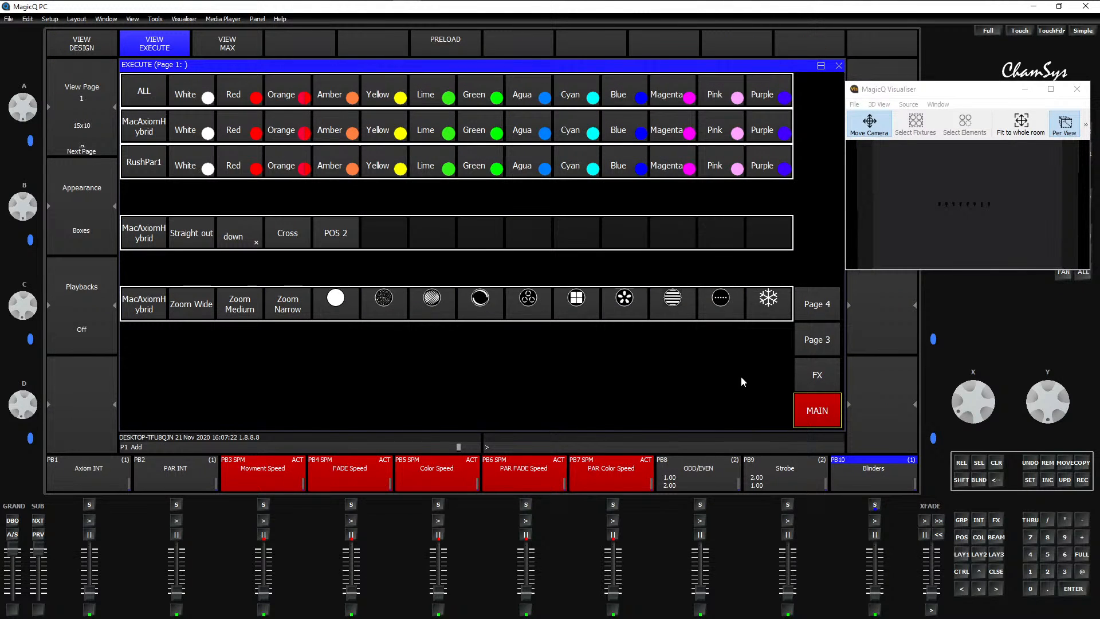
Step: Switch between the FX and MAIN execute pages, ending on MAIN
{"action": "left_click", "coordinate": [807, 381]}
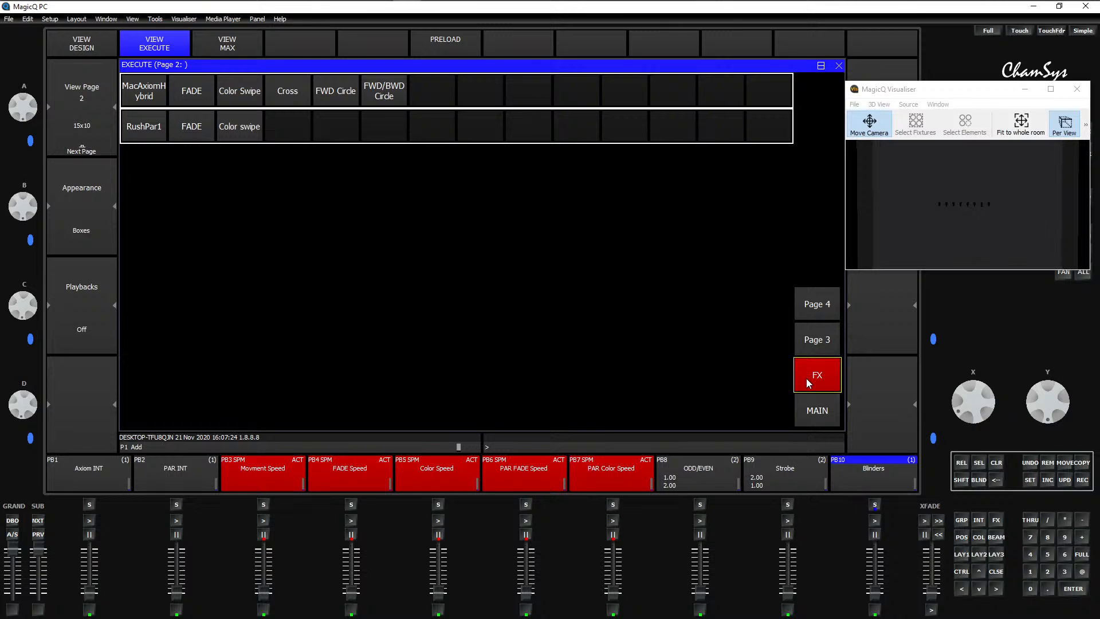
{"action": "left_click", "coordinate": [819, 411]}
{"action": "left_click", "coordinate": [814, 378]}
{"action": "left_click", "coordinate": [822, 416]}
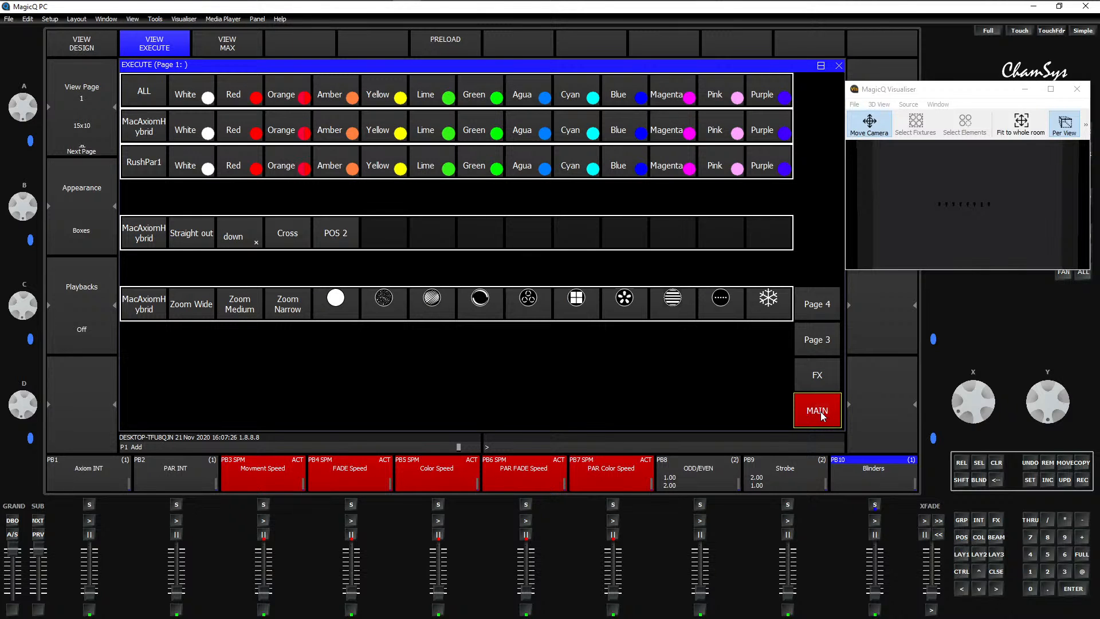
Step: Test the Strobe playback flash on its own and with the Axiom INT playback raised
{"action": "key", "text": "period"}
{"action": "key", "text": "period"}
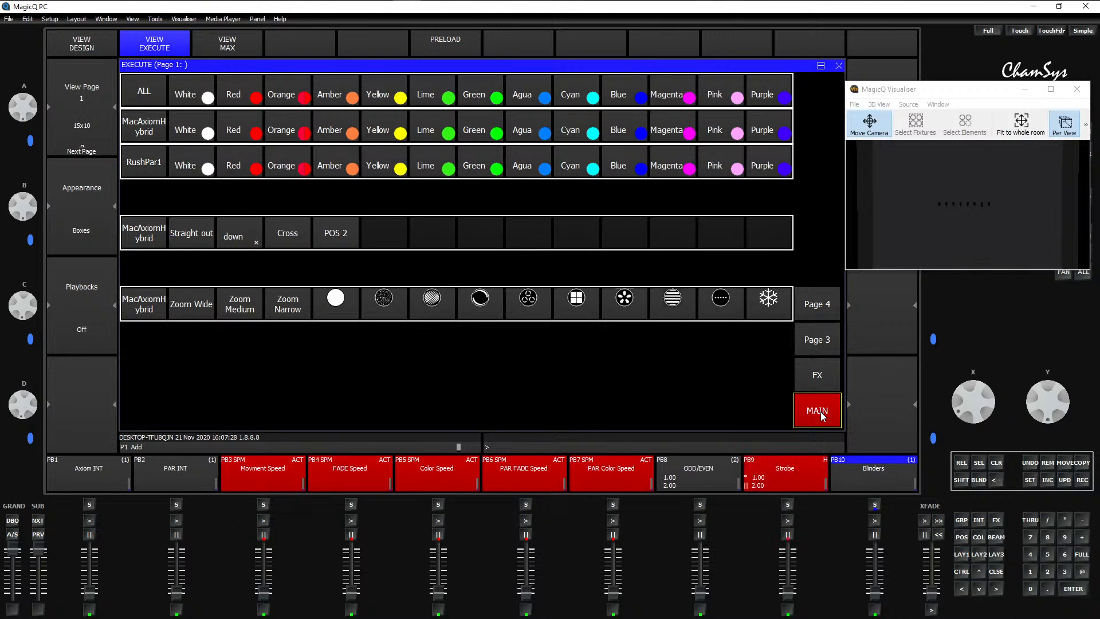
{"action": "key", "text": "period"}
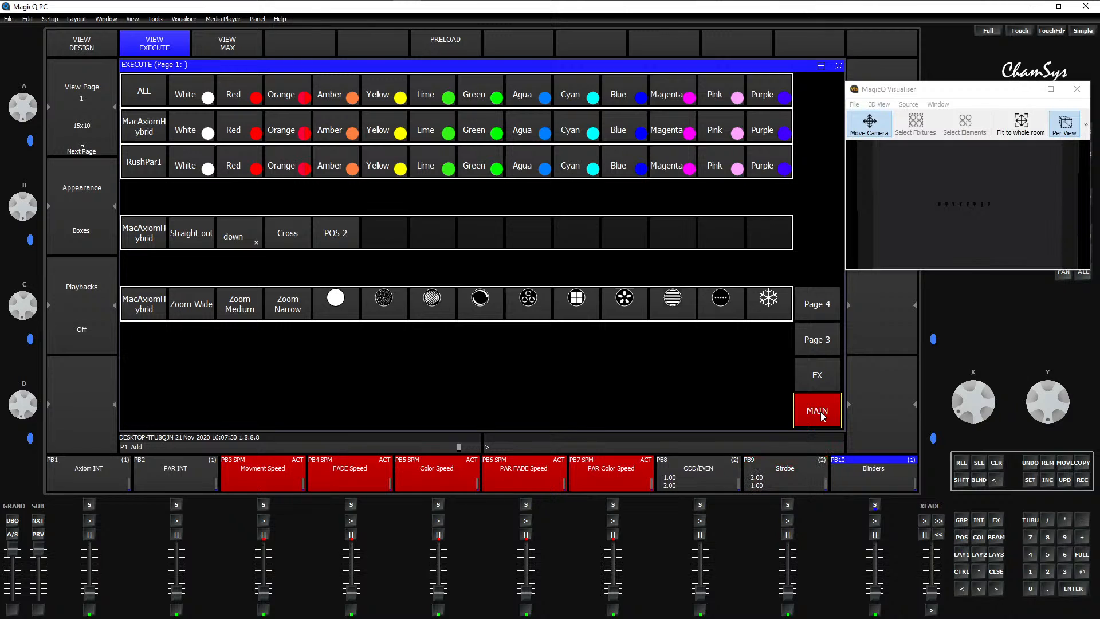
{"action": "key", "text": "q"}
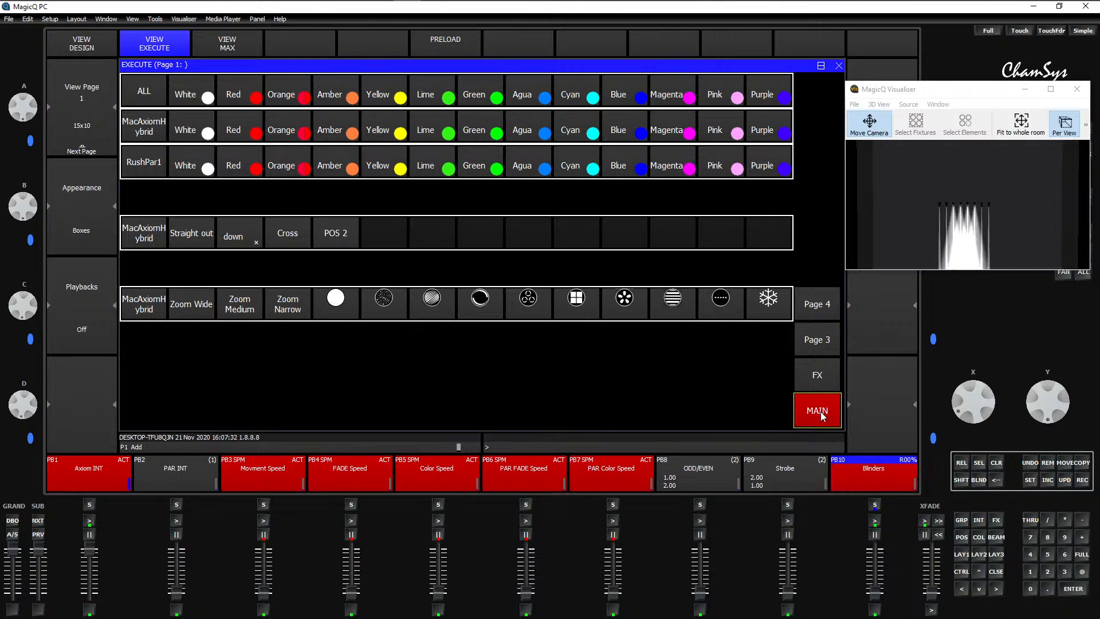
{"action": "key", "text": "period"}
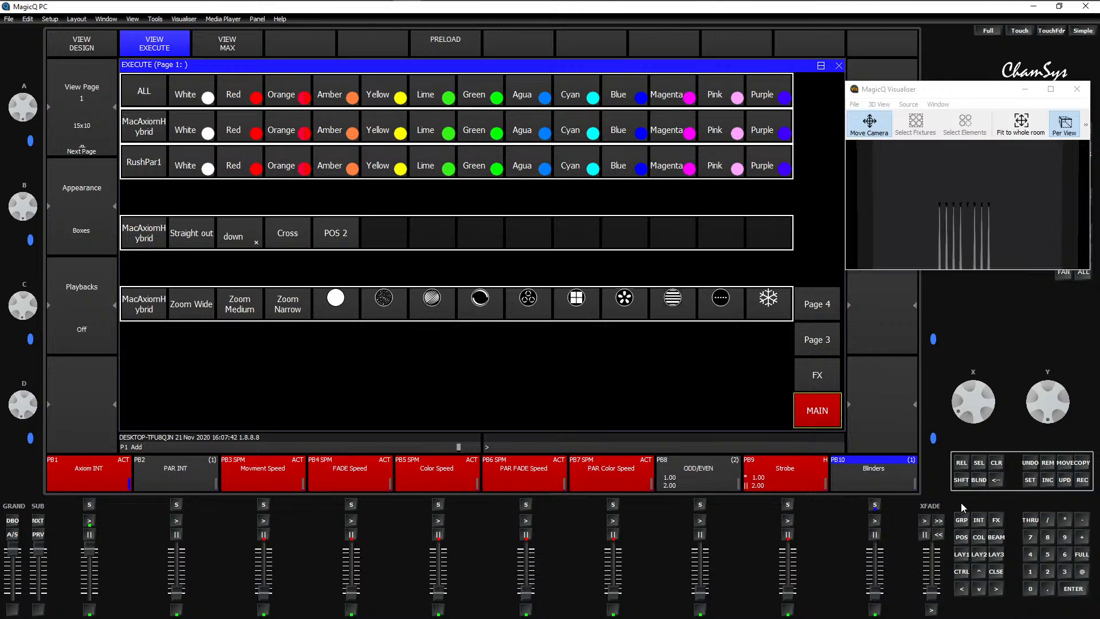
Step: Try Red on RushPar1 with Yellow and Blue on MacAxiomHybrid in a closer Visualiser view, and clear the programmer
{"action": "left_click", "coordinate": [240, 171]}
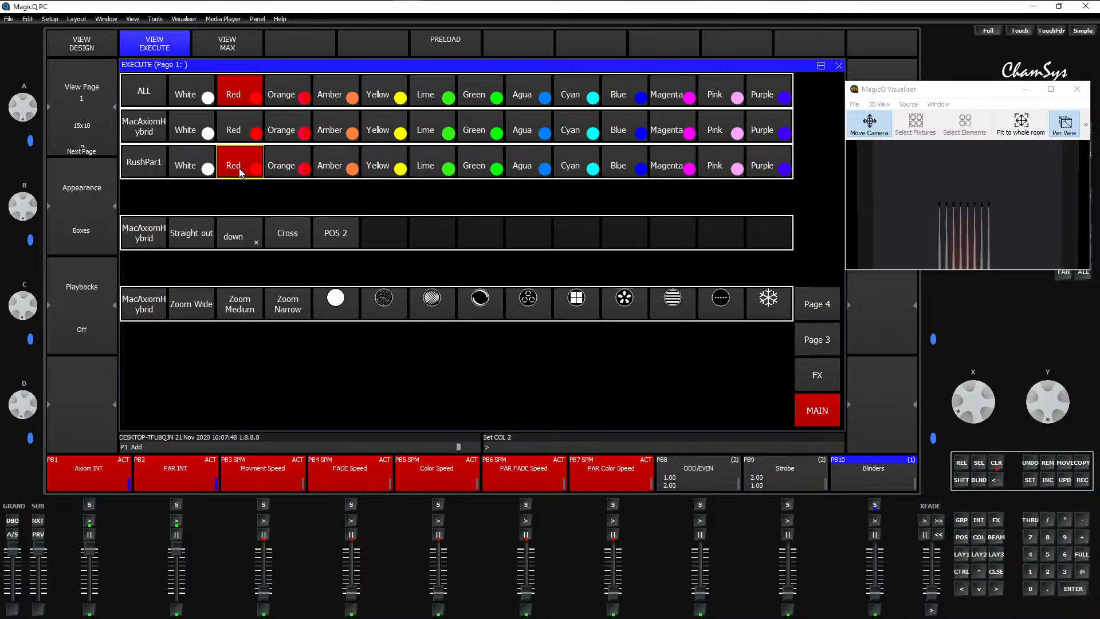
{"action": "scroll", "coordinate": [986, 231], "scroll_direction": "up", "scroll_amount": 5}
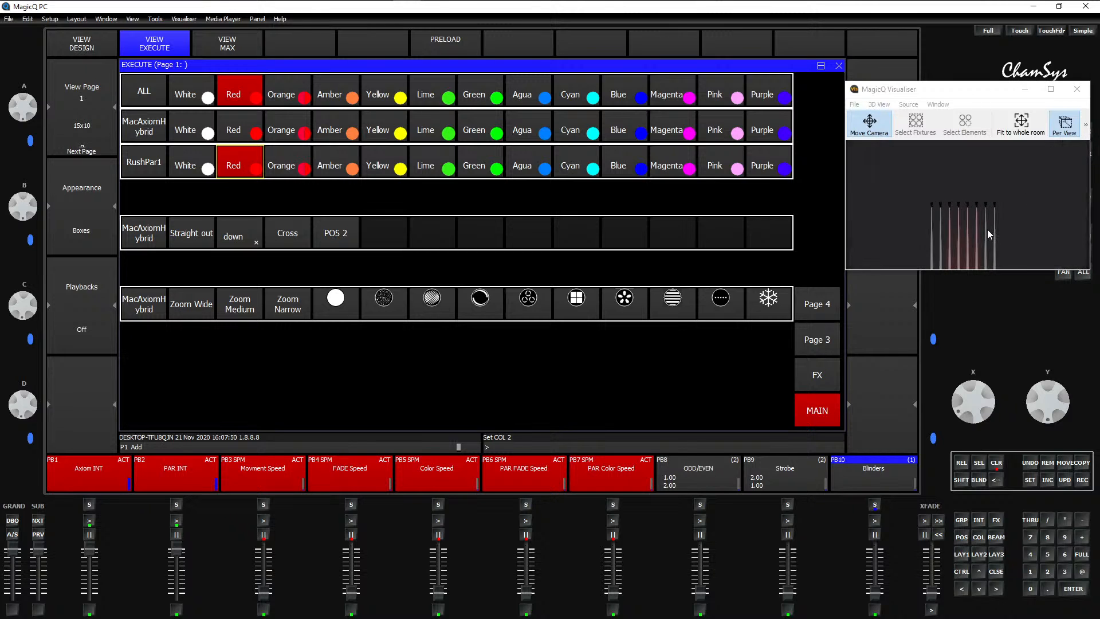
{"action": "scroll", "coordinate": [986, 230], "scroll_direction": "up", "scroll_amount": 2}
{"action": "mouse_move", "coordinate": [986, 230]}
{"action": "left_mouse_down"}
{"action": "mouse_move", "coordinate": [953, 250]}
{"action": "mouse_move", "coordinate": [775, 289]}
{"action": "mouse_move", "coordinate": [791, 243]}
{"action": "mouse_move", "coordinate": [989, 218]}
{"action": "left_mouse_up"}
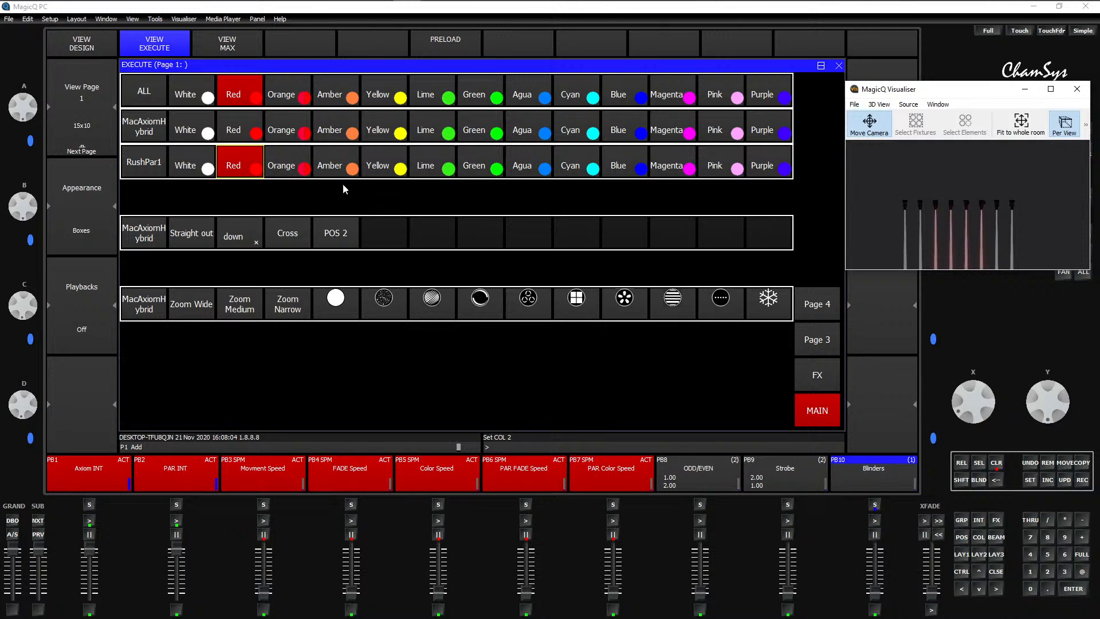
{"action": "left_click", "coordinate": [395, 131]}
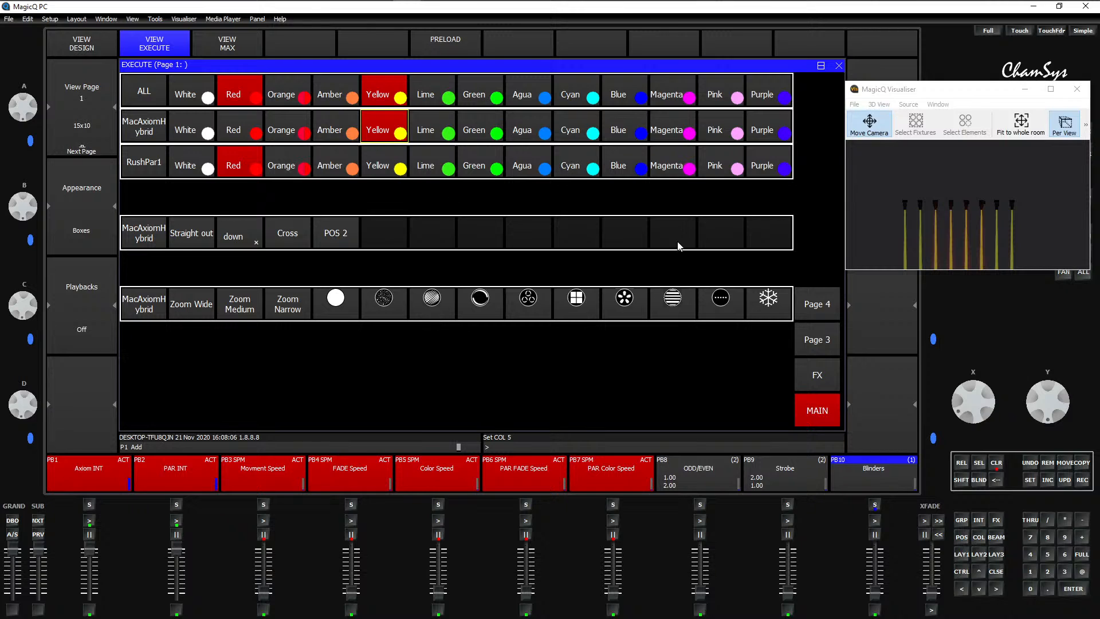
{"action": "left_click", "coordinate": [637, 127]}
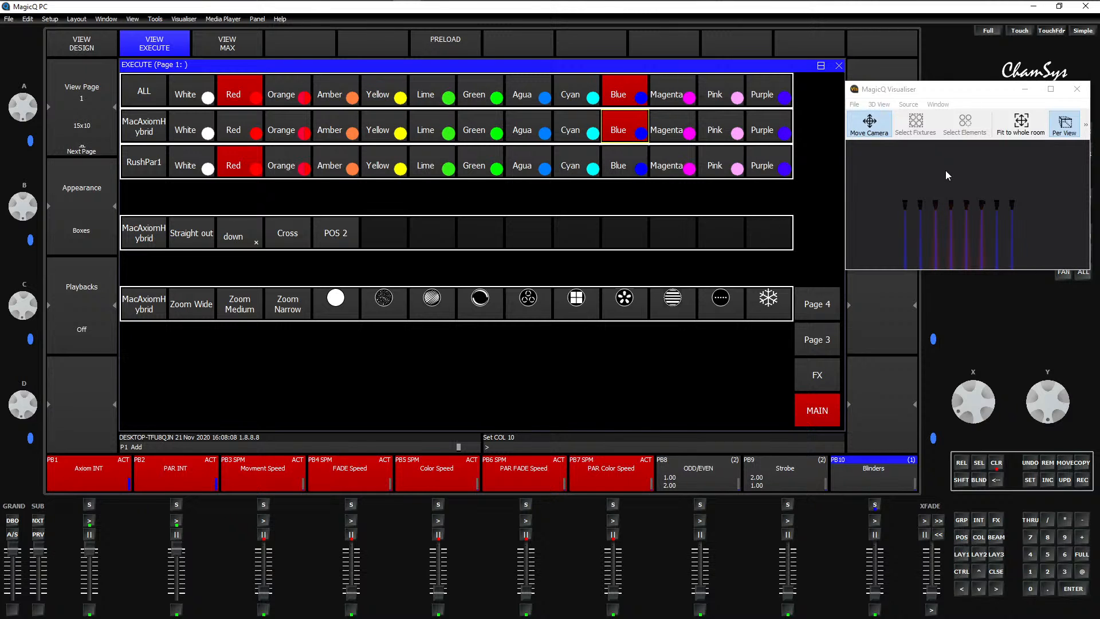
{"action": "key", "text": "ctrl+BackSpace"}
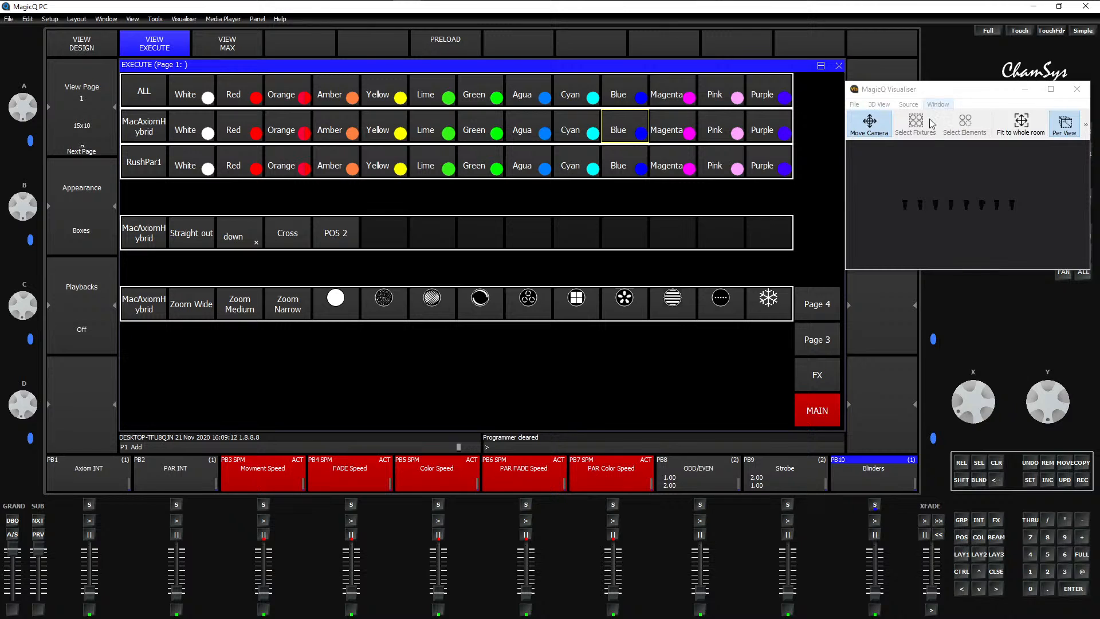
Step: Close the Visualiser and save the show as Busking streamfile
{"action": "left_click", "coordinate": [1077, 89]}
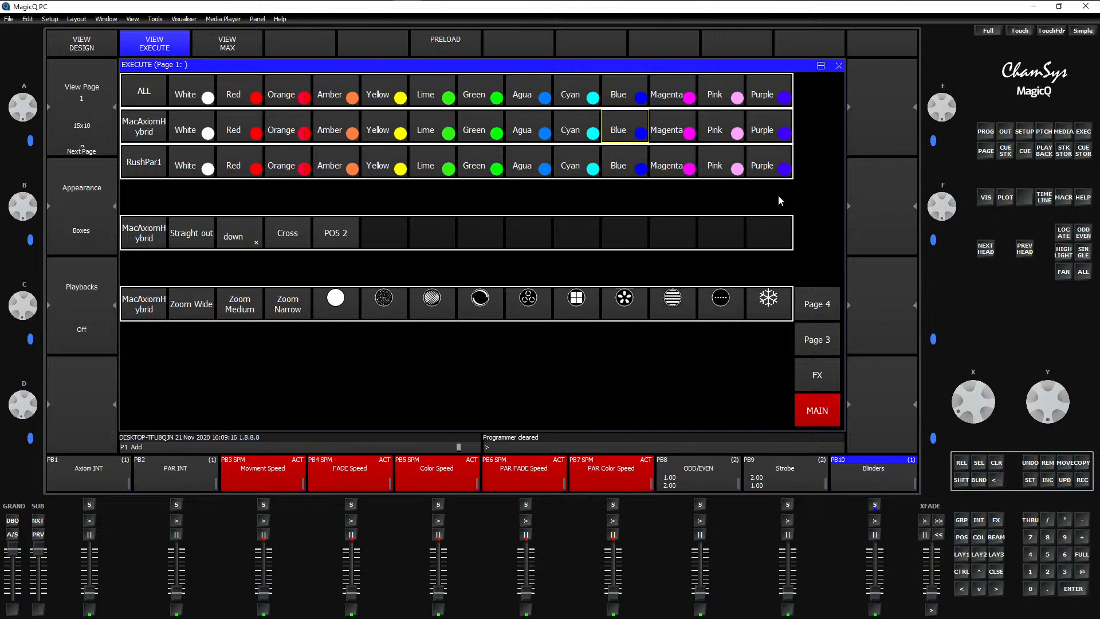
{"action": "left_click", "coordinate": [1024, 132]}
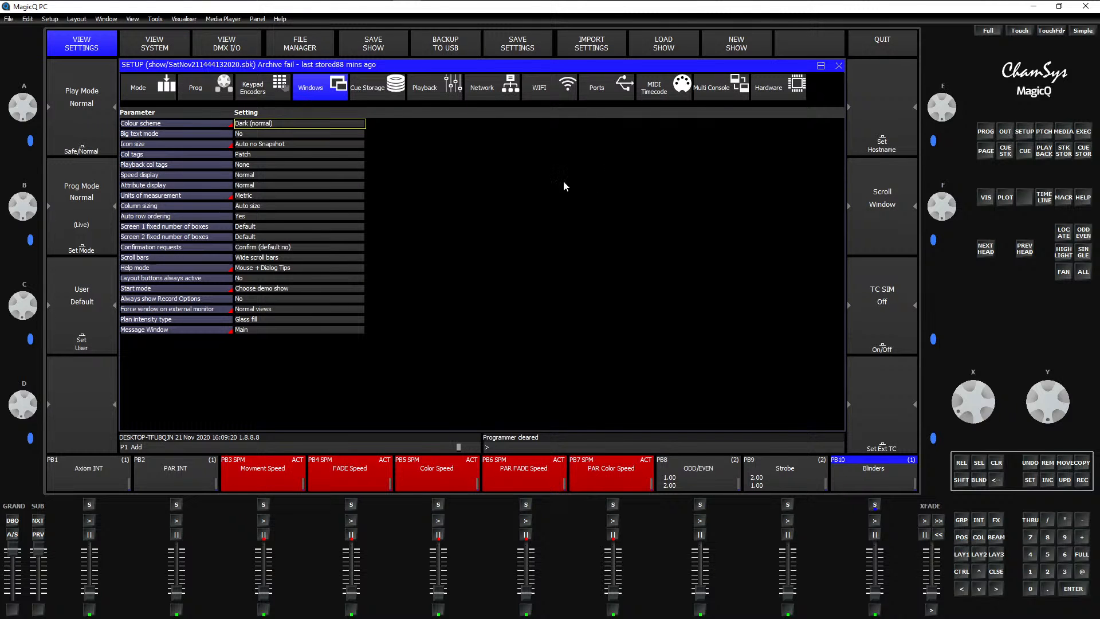
{"action": "left_click", "coordinate": [373, 48]}
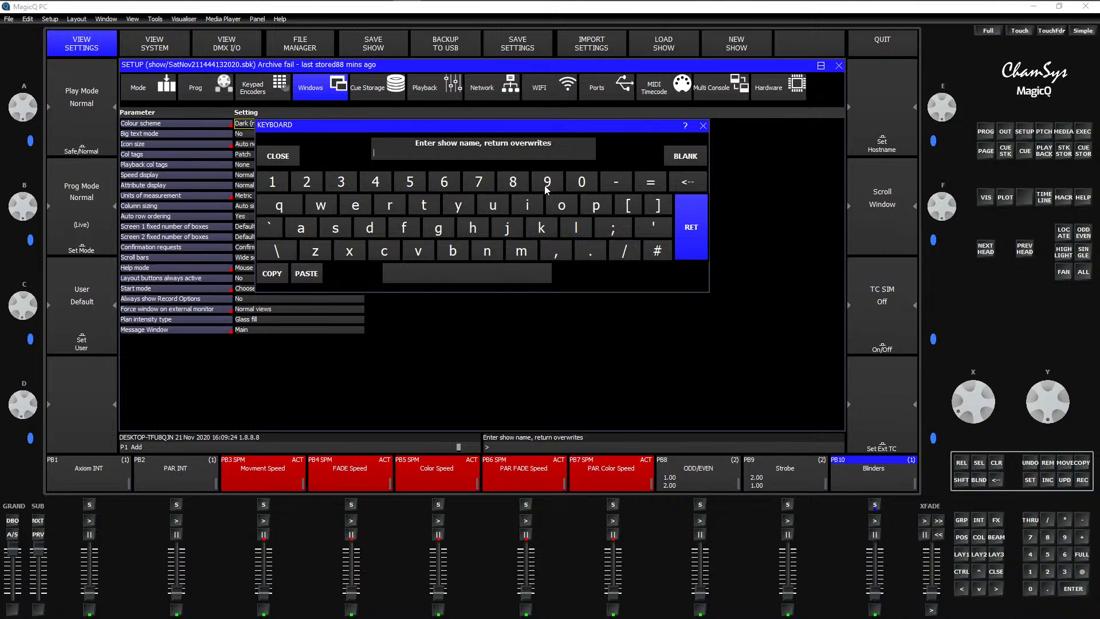
{"action": "key", "text": "shift"}
{"action": "type", "text": "Busking "}
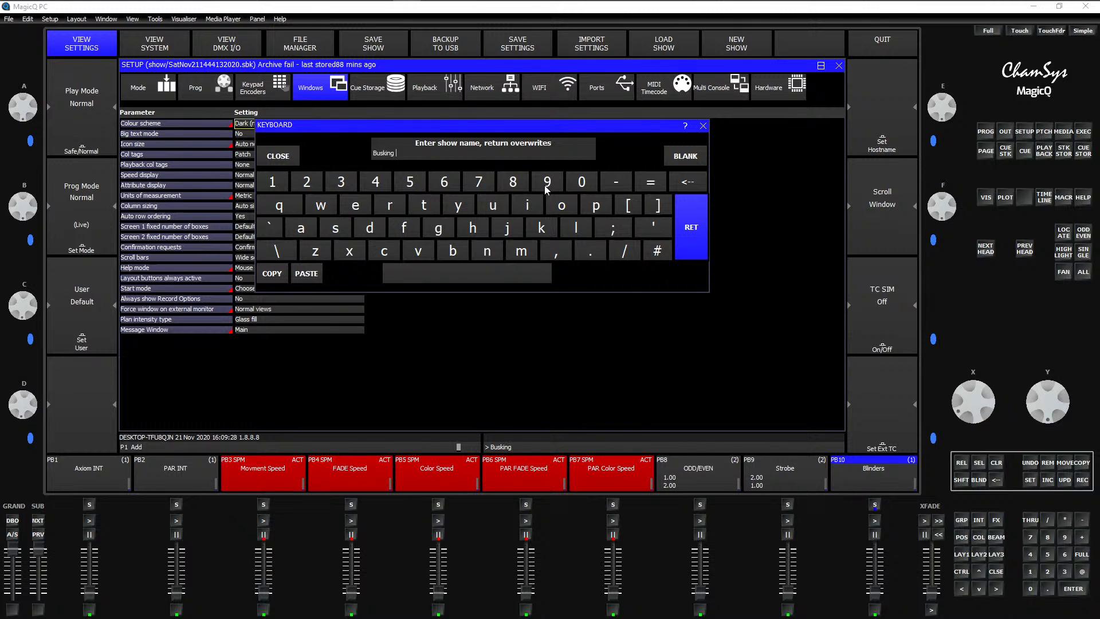
{"action": "type", "text": "streamfile"}
{"action": "left_click", "coordinate": [688, 232]}
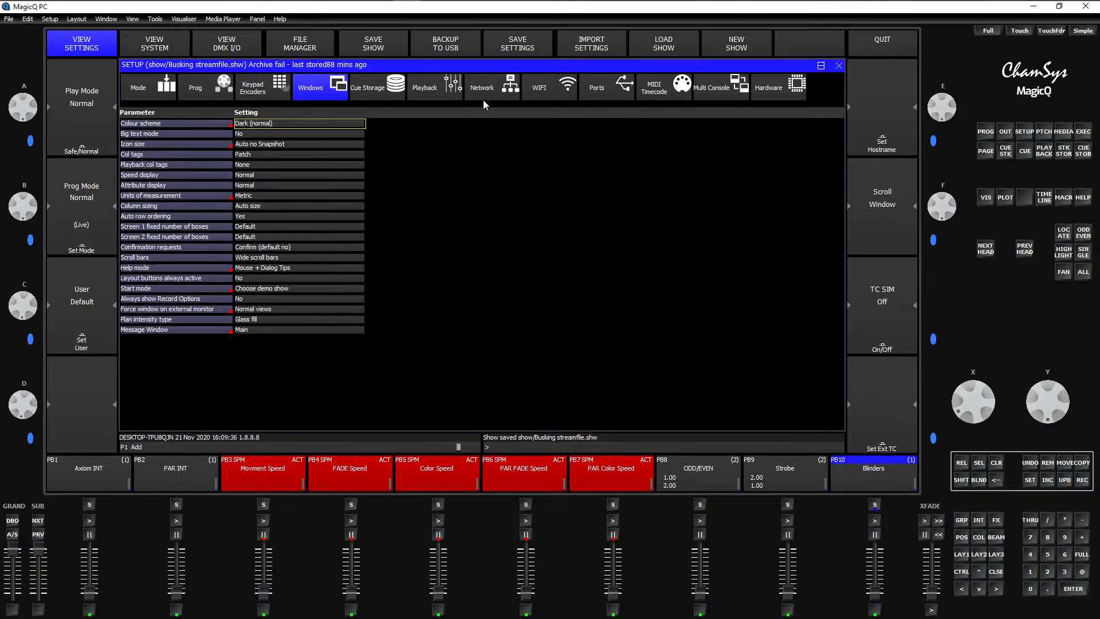
Step: Open the list of loadable shows and look through the show folder to locate Busking streamfile.shw
{"action": "left_click", "coordinate": [663, 45]}
{"action": "left_click", "coordinate": [413, 177]}
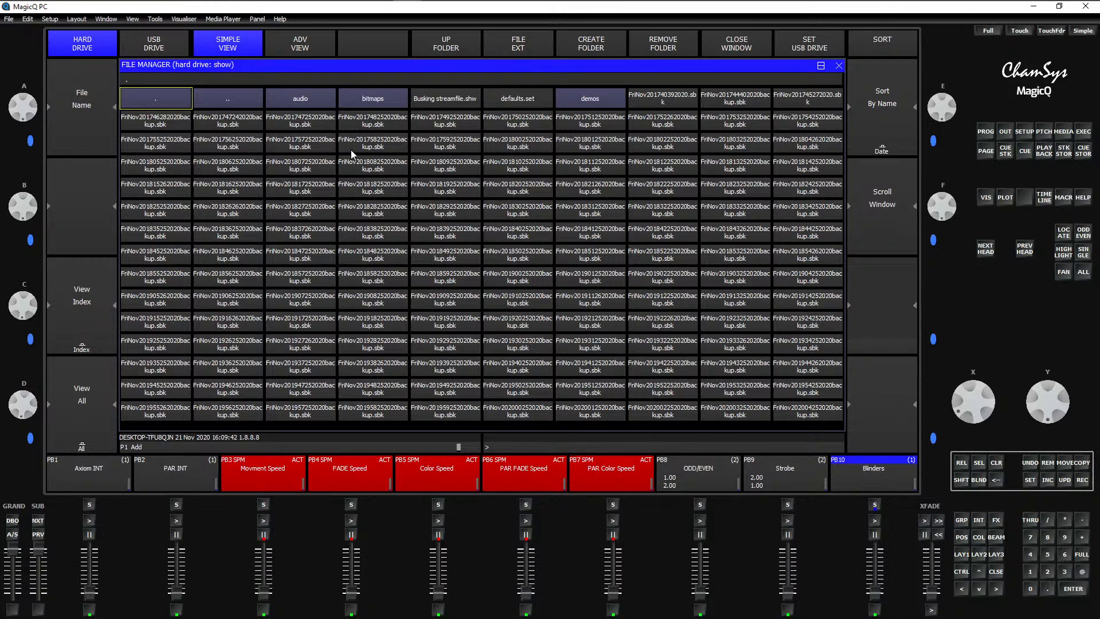
{"action": "scroll", "coordinate": [528, 318], "scroll_direction": "down", "scroll_amount": 3}
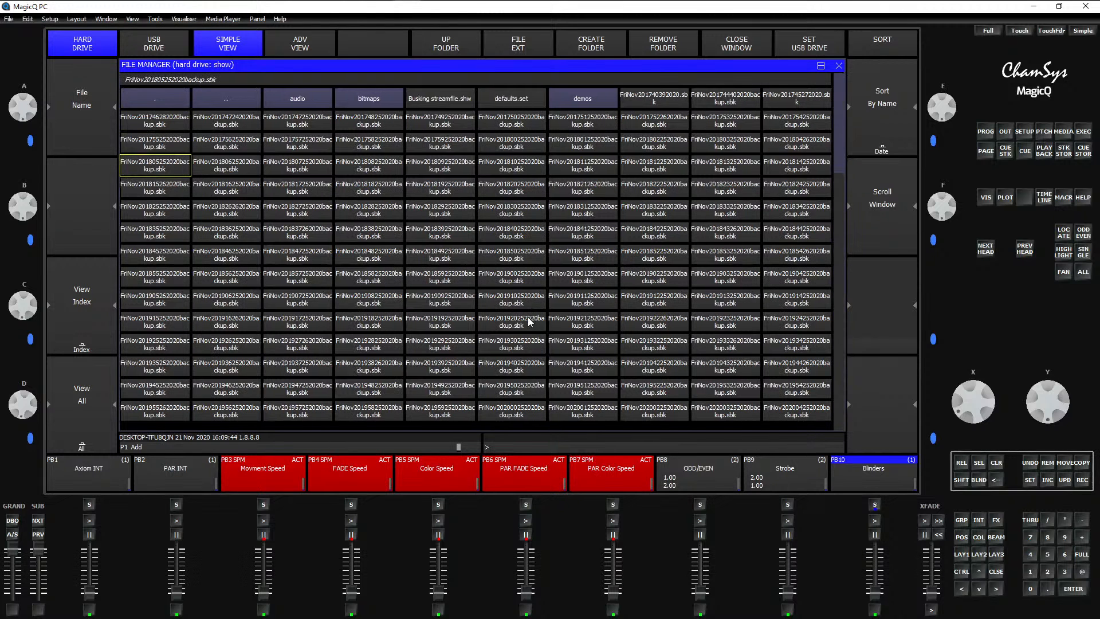
{"action": "scroll", "coordinate": [527, 326], "scroll_direction": "down", "scroll_amount": 20}
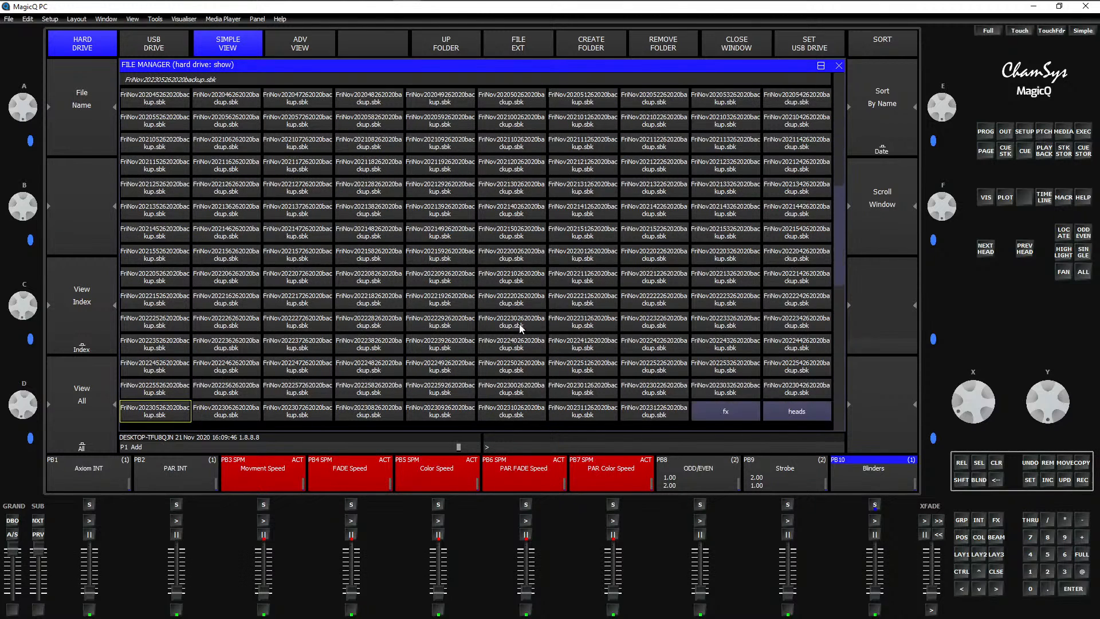
{"action": "scroll", "coordinate": [519, 324], "scroll_direction": "down", "scroll_amount": 11}
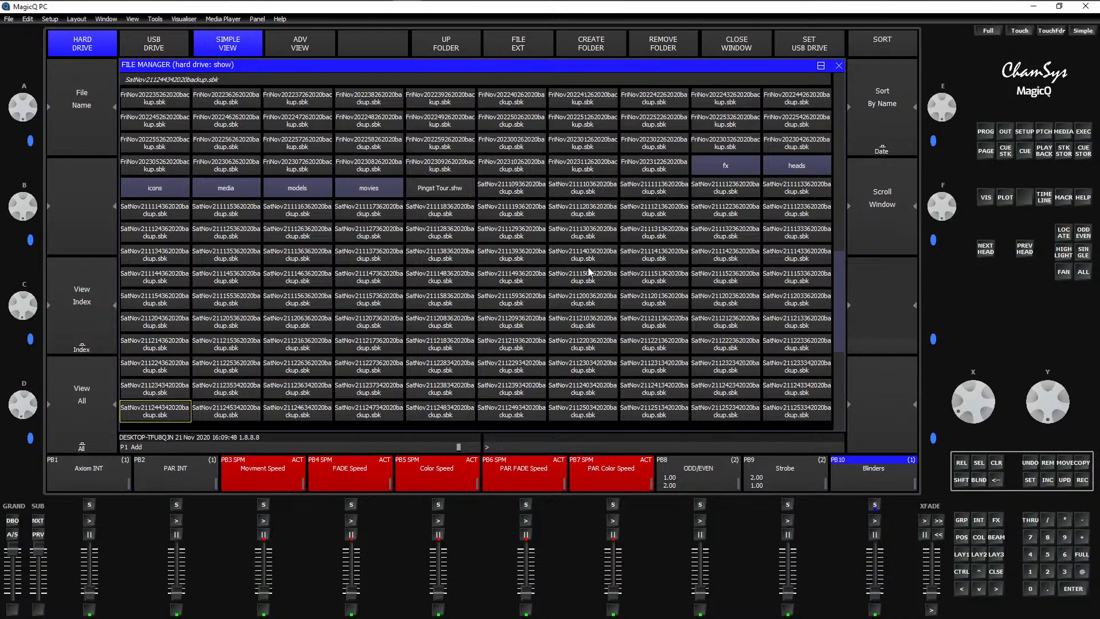
{"action": "scroll", "coordinate": [589, 273], "scroll_direction": "down", "scroll_amount": 10}
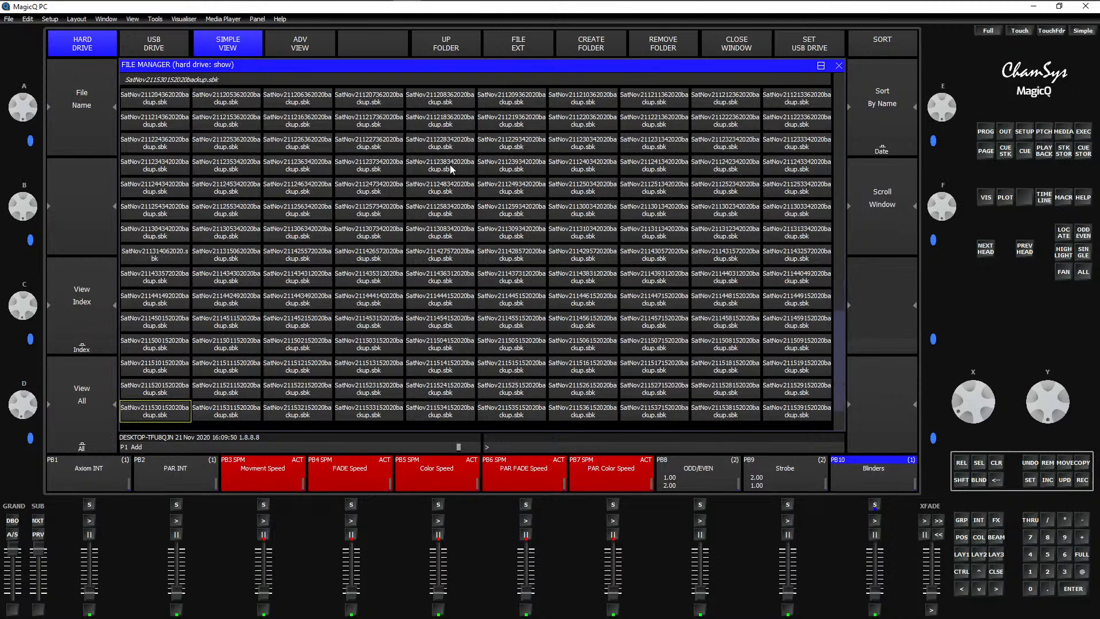
{"action": "scroll", "coordinate": [451, 169], "scroll_direction": "down", "scroll_amount": 4}
{"action": "scroll", "coordinate": [468, 349], "scroll_direction": "up", "scroll_amount": 12}
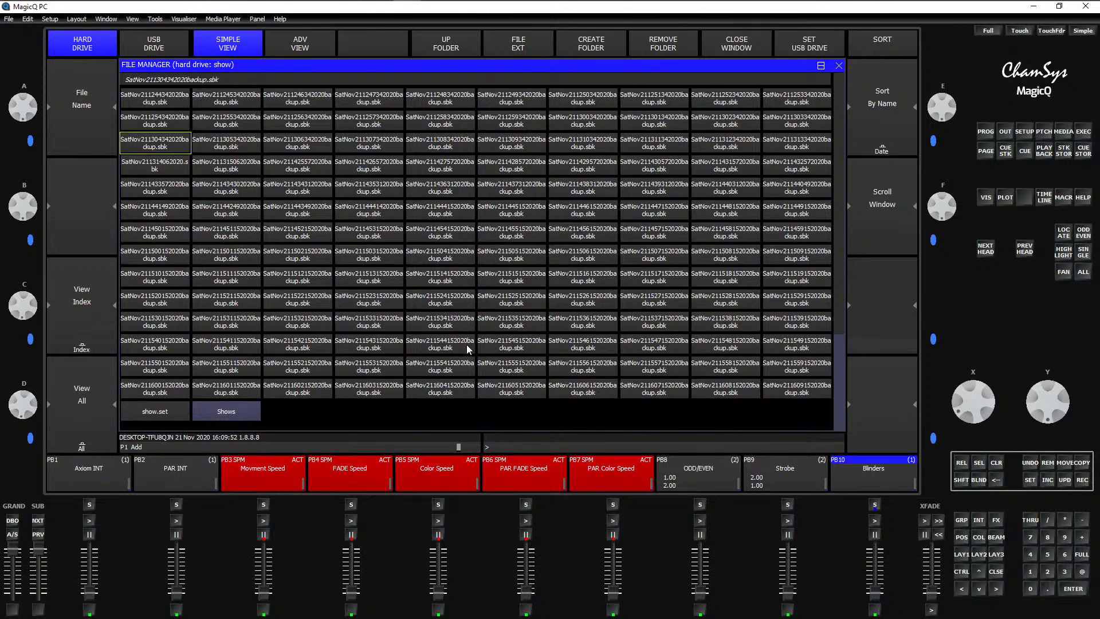
{"action": "scroll", "coordinate": [468, 348], "scroll_direction": "up", "scroll_amount": 20}
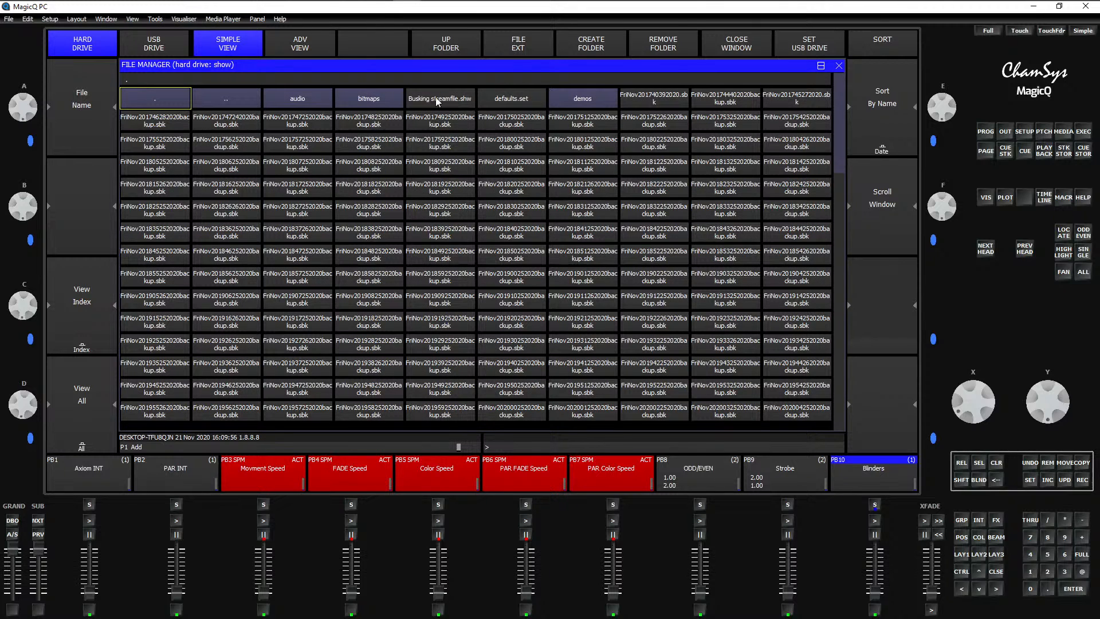
Step: Bring up the combined group, position, colour and beam layout, and return to the MAIN execute page
{"action": "left_click", "coordinate": [961, 554]}
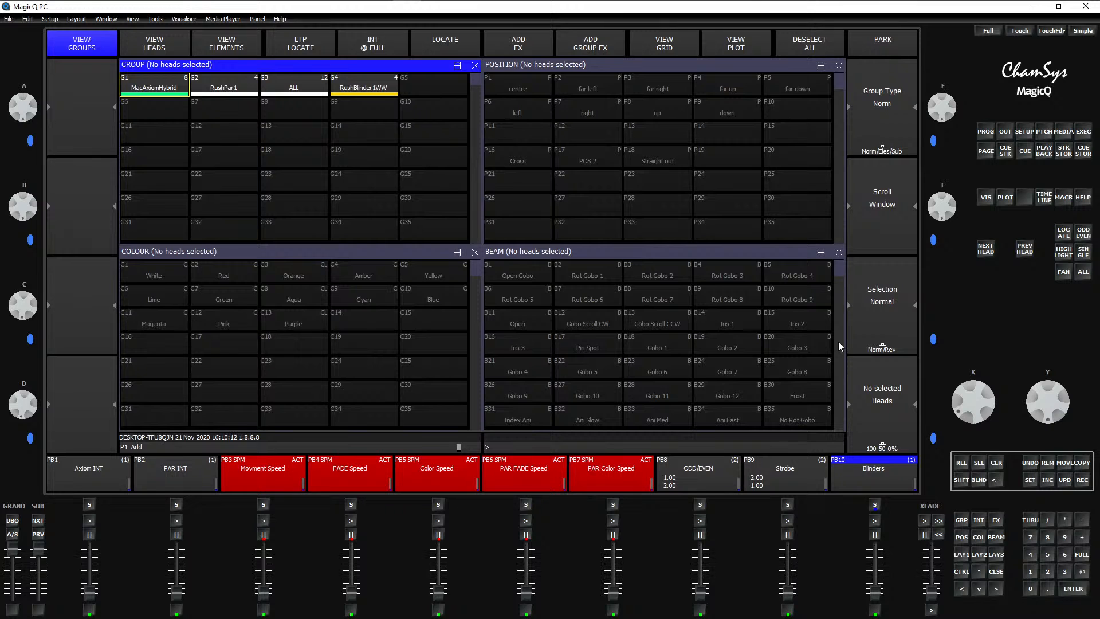
{"action": "left_click", "coordinate": [1087, 135]}
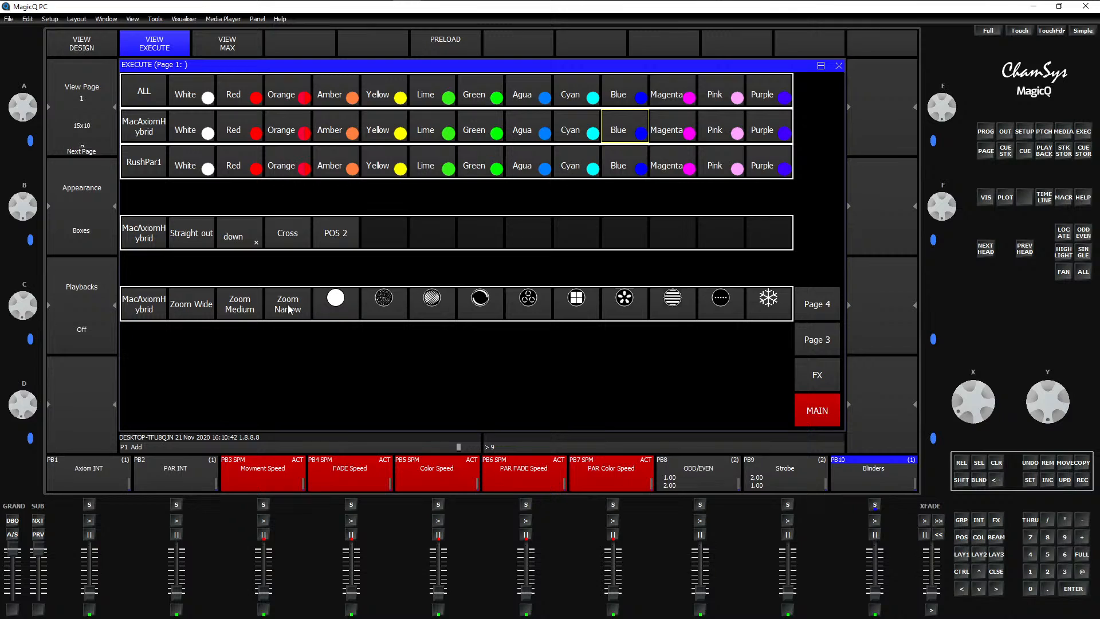
{"action": "type", "text": "+"}
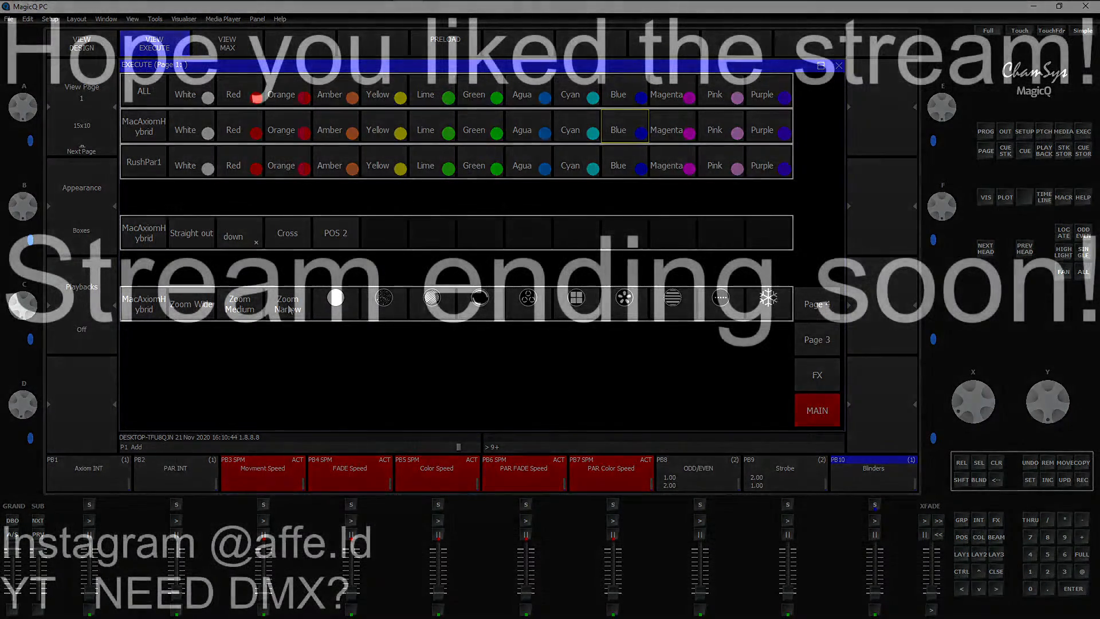